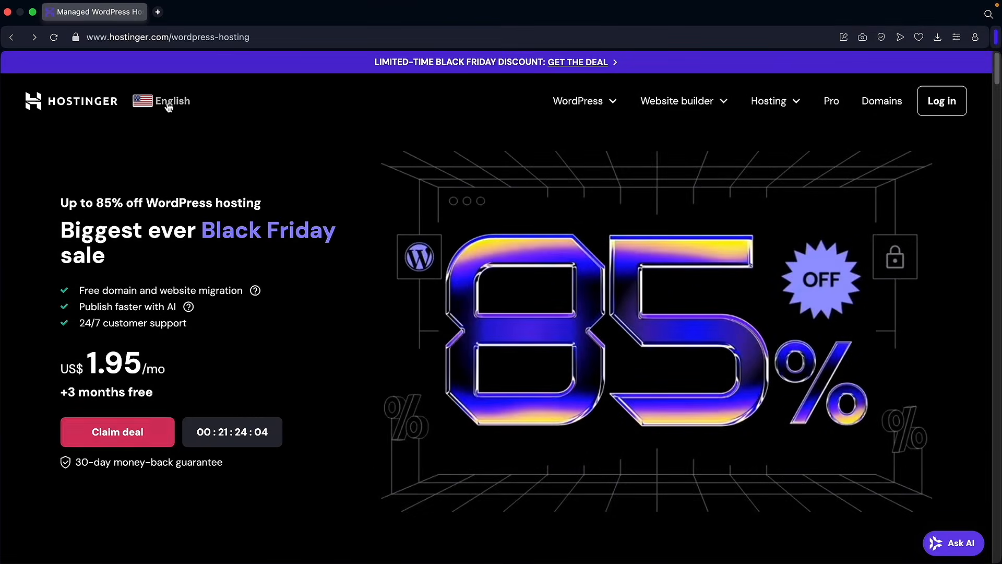
{"action": "left_click", "coordinate": [163, 101]}
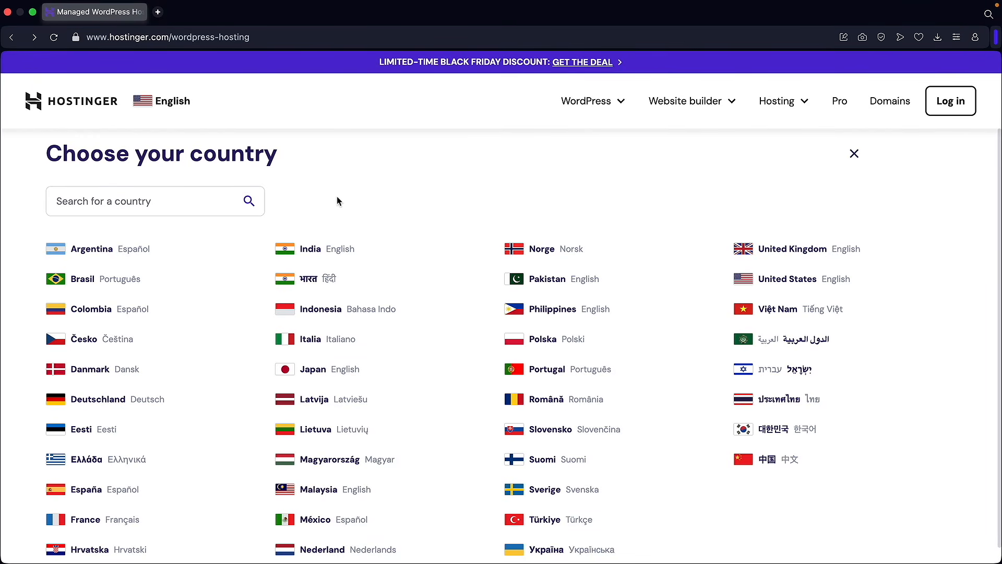
{"action": "scroll", "coordinate": [334, 232], "scroll_direction": "down", "scroll_amount": 1}
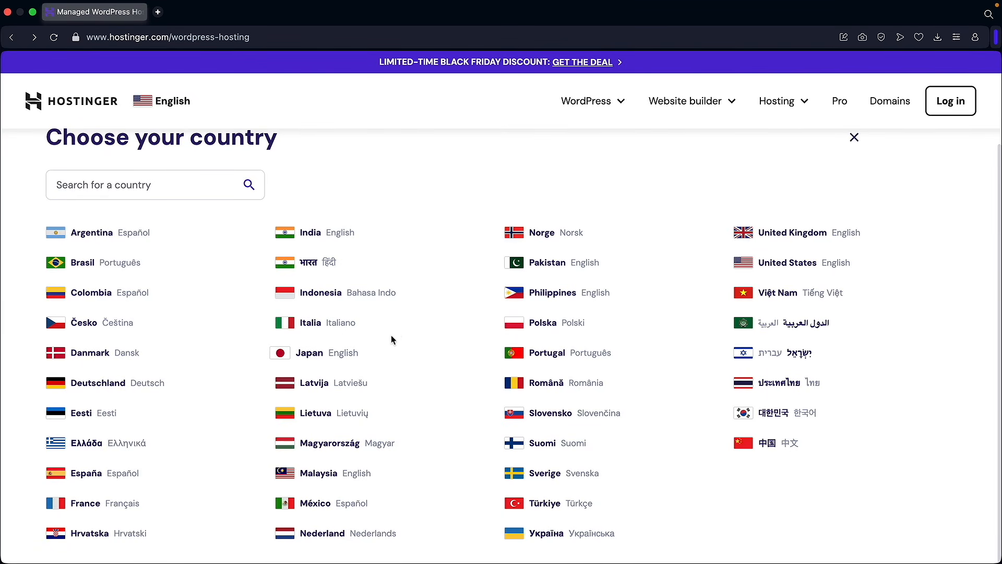
{"action": "left_click", "coordinate": [853, 139]}
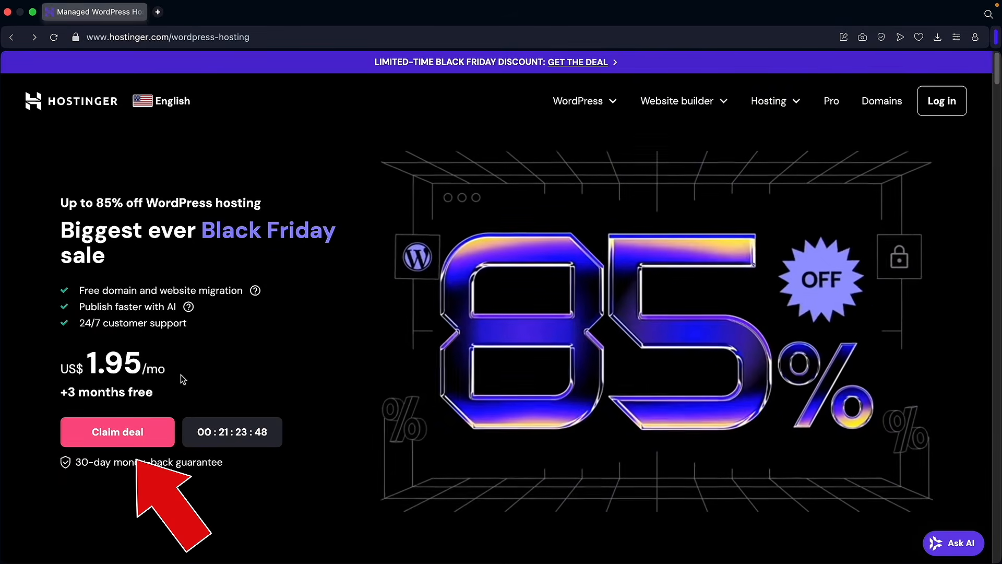
{"action": "scroll", "coordinate": [144, 436], "scroll_direction": "down", "scroll_amount": 6}
- Compare the four hosting plans and choose Business at US$ 2.95/mo for 48 months
{"action": "scroll", "coordinate": [144, 437], "scroll_direction": "down", "scroll_amount": 6}
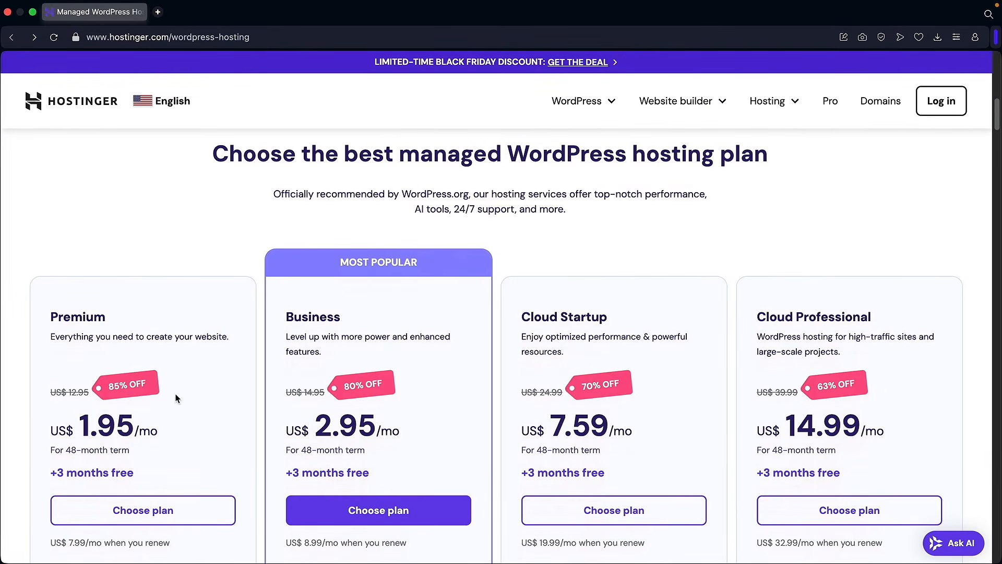
{"action": "scroll", "coordinate": [178, 394], "scroll_direction": "down", "scroll_amount": 1}
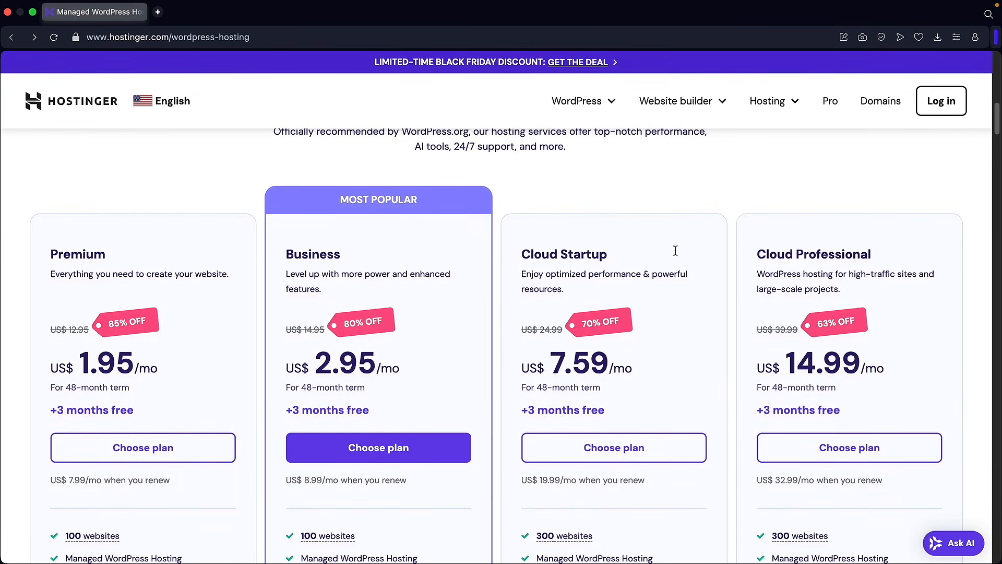
{"action": "left_click_drag", "start_coordinate": [359, 254], "coordinate": [312, 256]}
{"action": "left_click", "coordinate": [315, 256]}
{"action": "scroll", "coordinate": [353, 272], "scroll_direction": "down", "scroll_amount": 1}
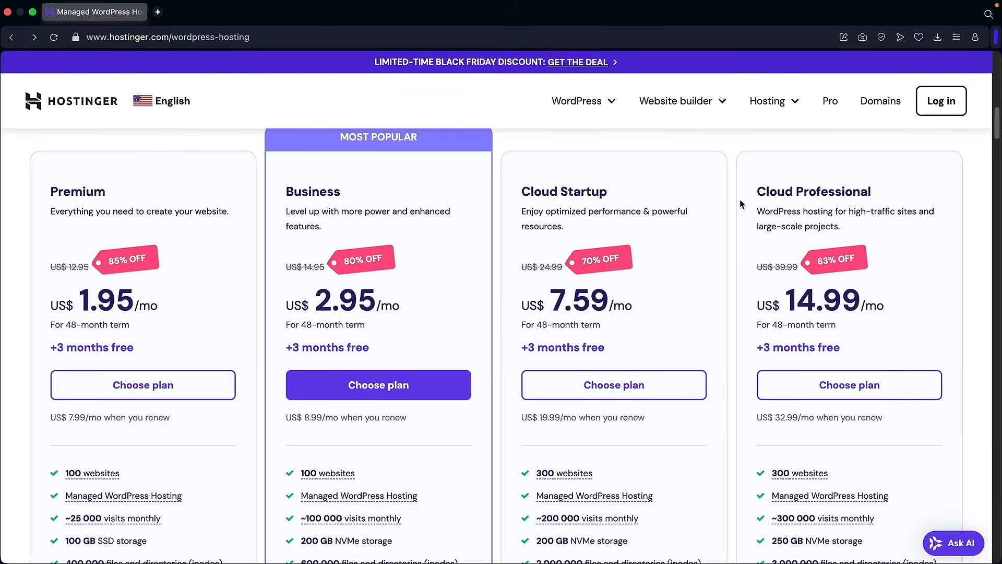
{"action": "scroll", "coordinate": [569, 243], "scroll_direction": "down", "scroll_amount": 2}
{"action": "mouse_move", "coordinate": [563, 458]}
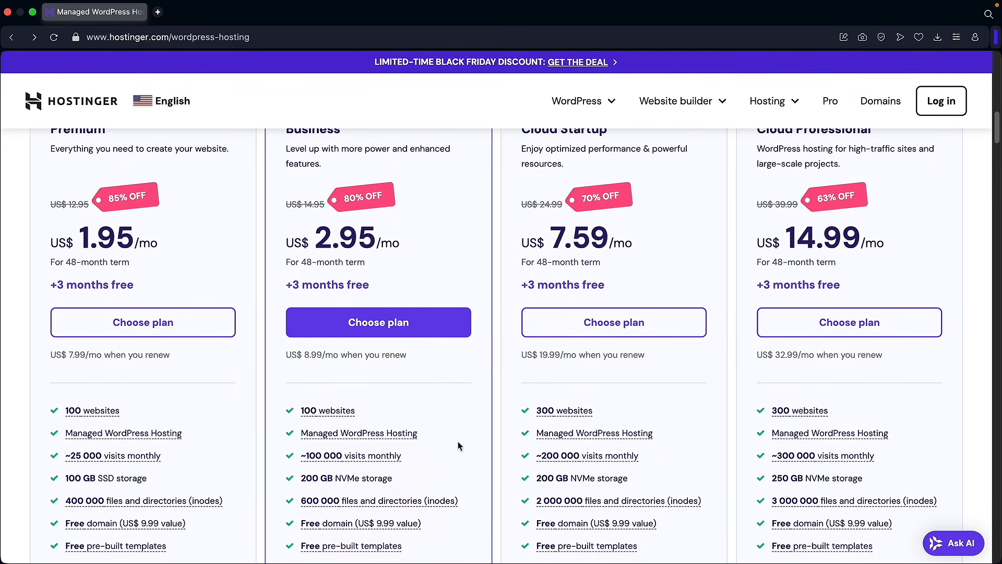
{"action": "scroll", "coordinate": [459, 445], "scroll_direction": "up", "scroll_amount": 2}
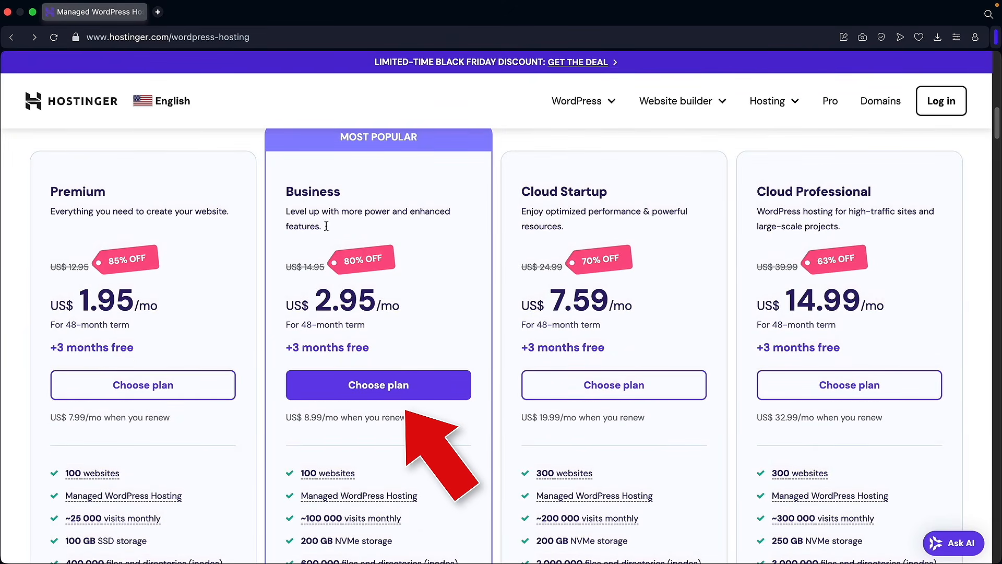
{"action": "left_click", "coordinate": [369, 385]}
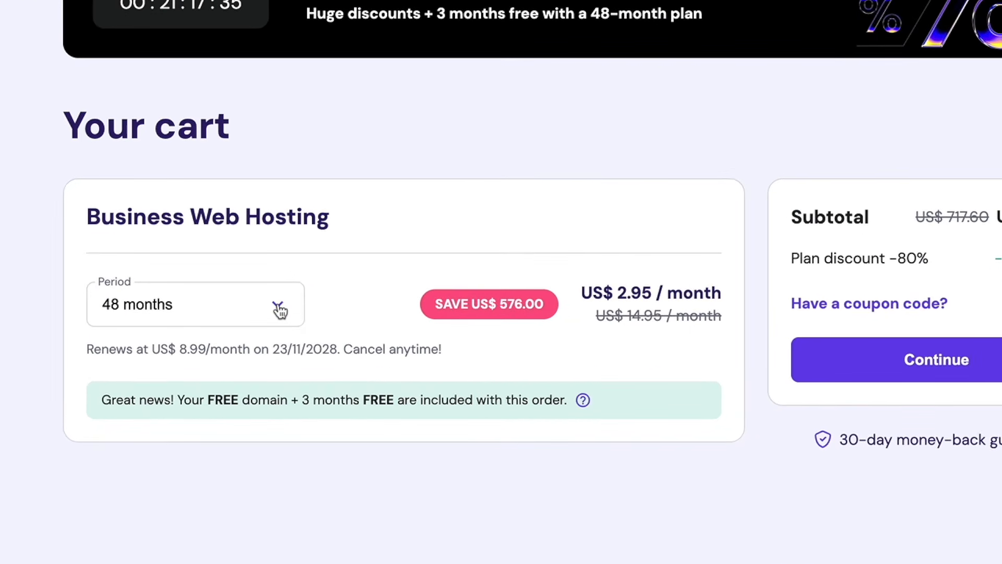
- Set the cart period to 12 months: US$ 3.45/month, free domain, US$ 41.40 subtotal
{"action": "left_click", "coordinate": [296, 352]}
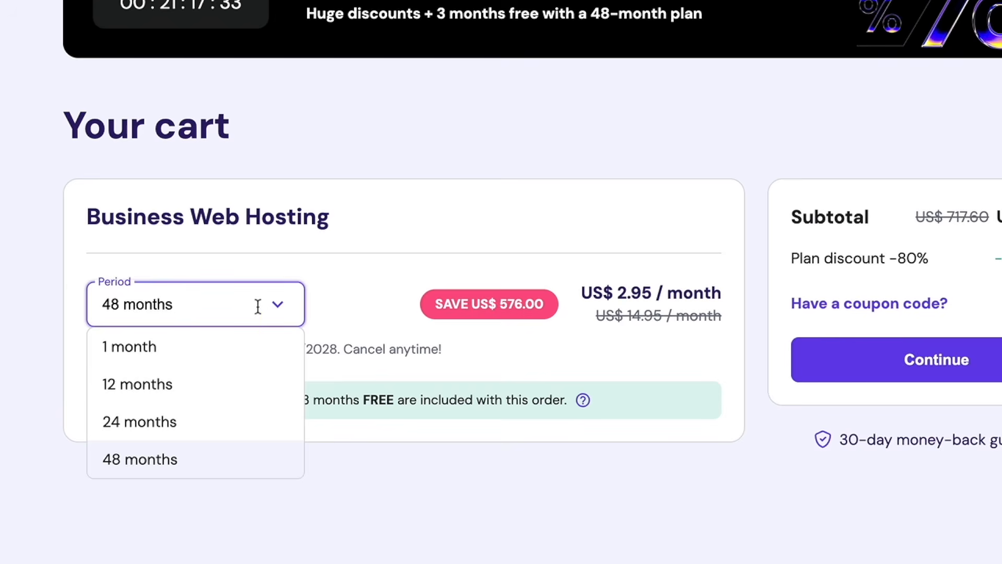
{"action": "left_click", "coordinate": [184, 383]}
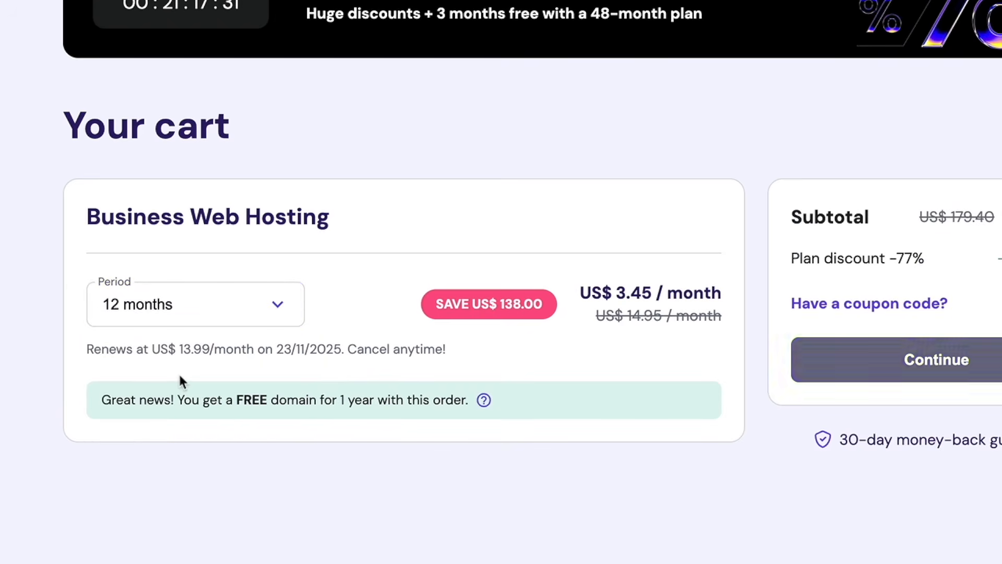
{"action": "left_click_drag", "start_coordinate": [175, 401], "coordinate": [339, 401]}
{"action": "left_click", "coordinate": [337, 402]}
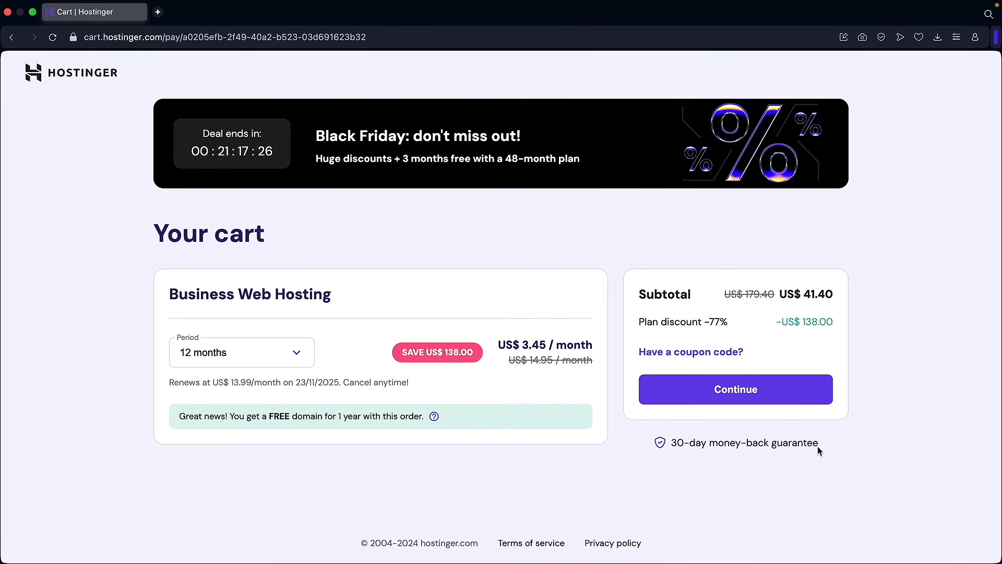
{"action": "mouse_move", "coordinate": [817, 446]}
{"action": "left_mouse_down"}
{"action": "mouse_move", "coordinate": [670, 444]}
{"action": "mouse_move", "coordinate": [816, 443]}
{"action": "left_mouse_up"}
- Apply coupon DARREL10 for a US$ 37.26 subtotal, then continue to account creation
{"action": "left_click", "coordinate": [678, 352]}
{"action": "left_click", "coordinate": [684, 387]}
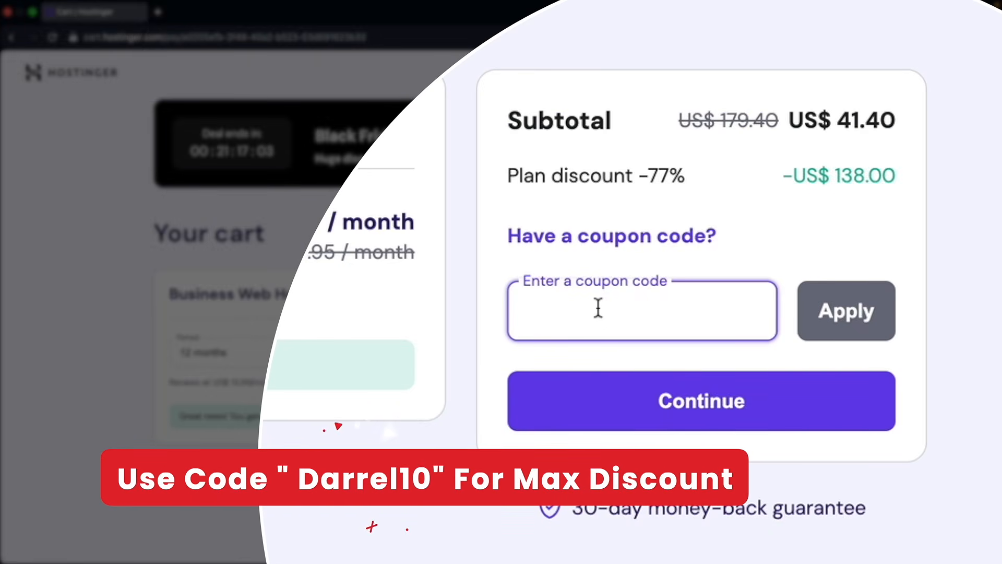
{"action": "type", "text": "DARREL10"}
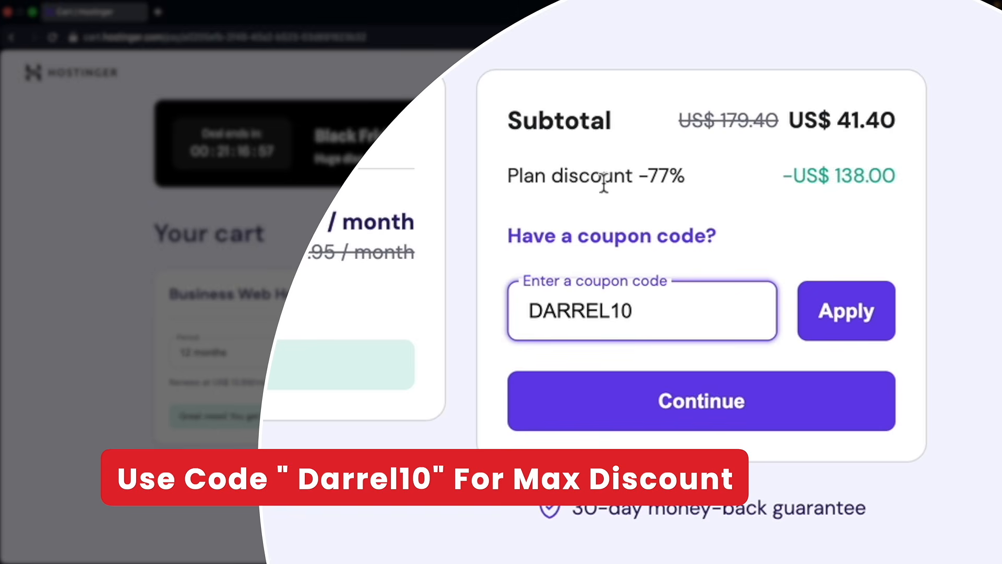
{"action": "left_click", "coordinate": [853, 315]}
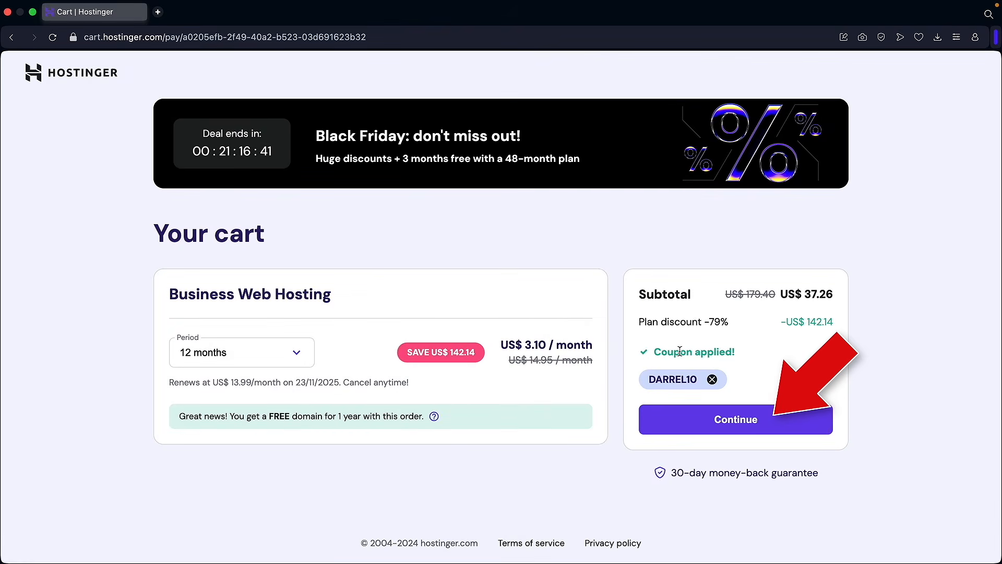
{"action": "left_click", "coordinate": [733, 421]}
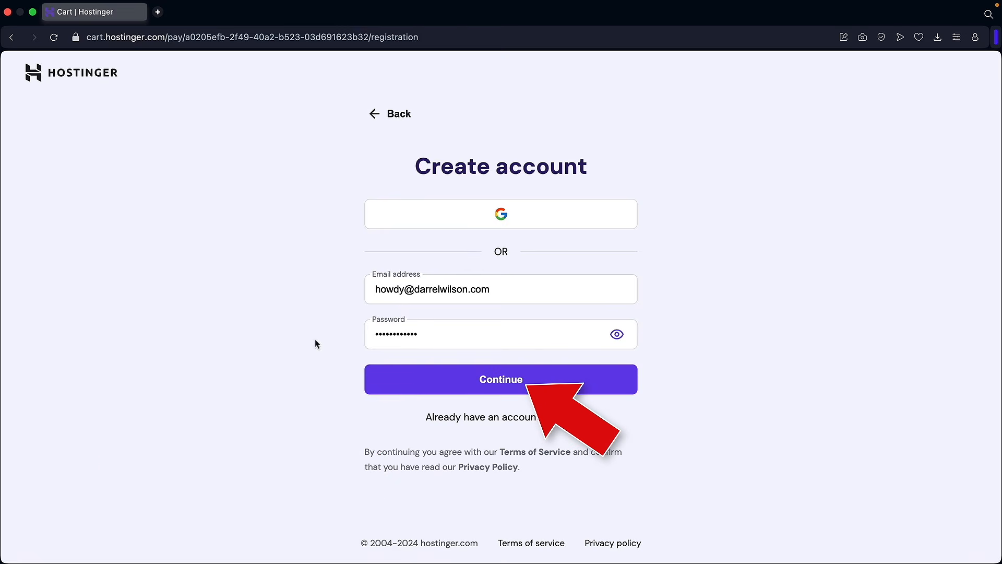
- Create the account, confirm the billing address, and choose card payment
{"action": "left_click", "coordinate": [504, 380]}
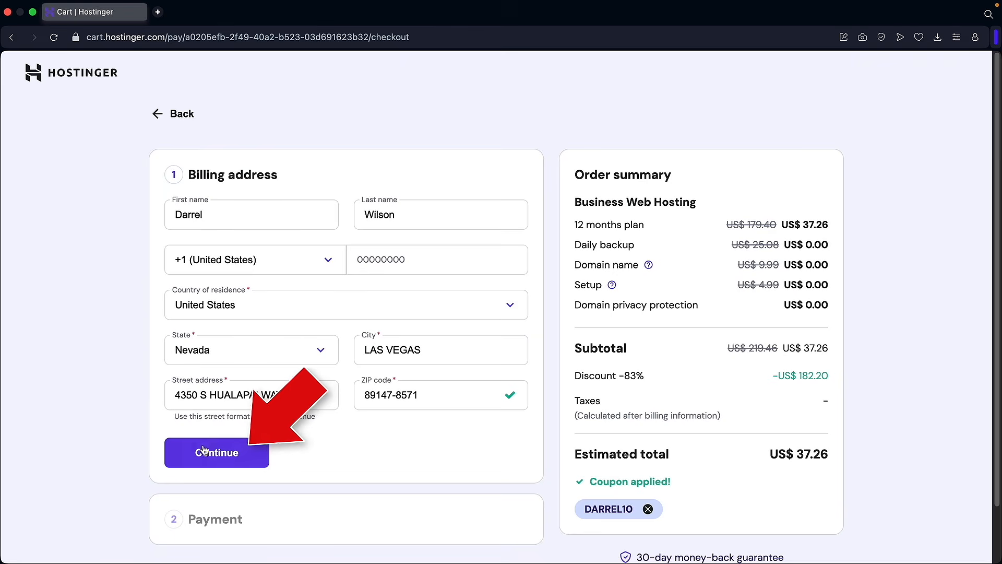
{"action": "left_click", "coordinate": [219, 454]}
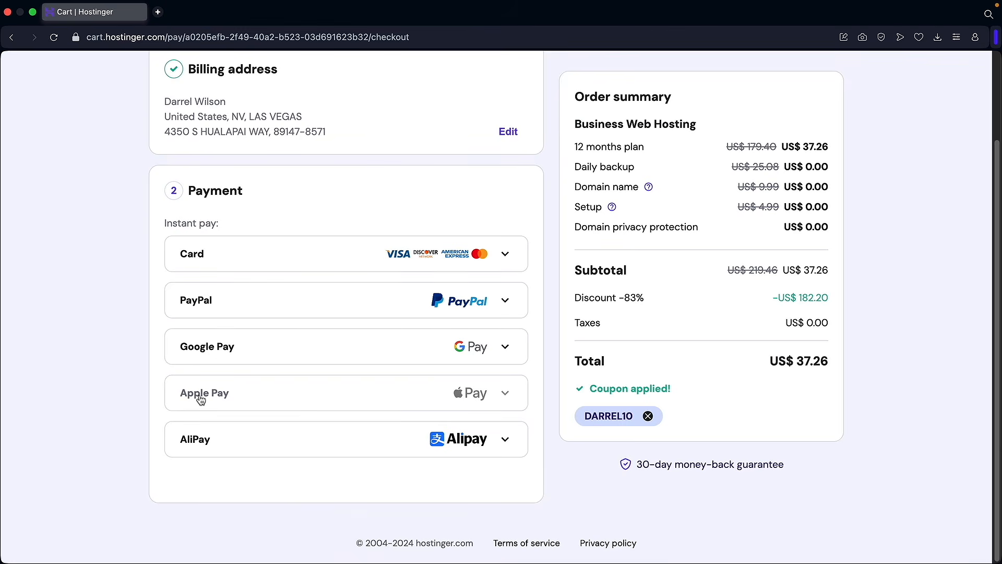
{"action": "mouse_move", "coordinate": [216, 392]}
{"action": "left_click", "coordinate": [224, 259]}
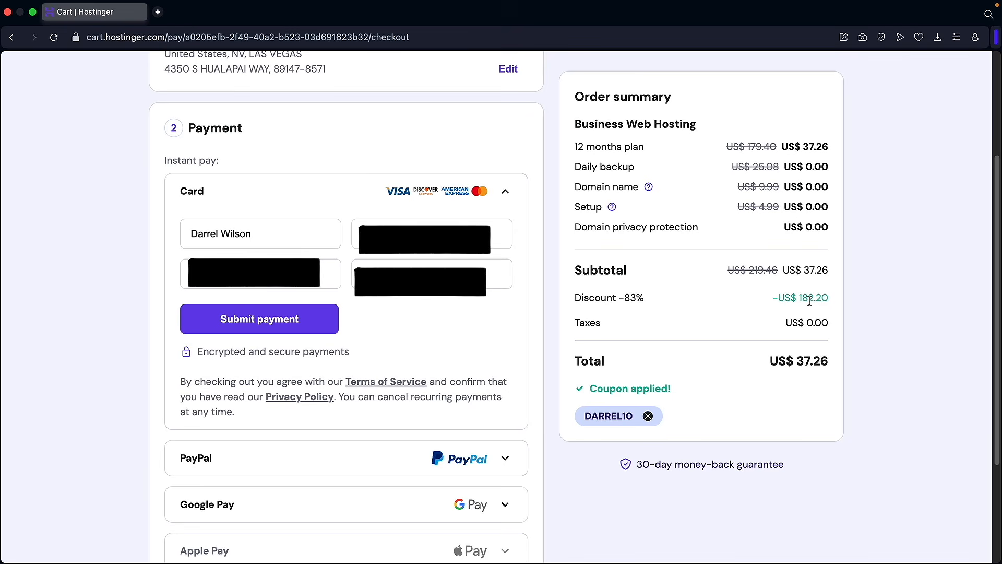
- Submit the US$ 37.26 card payment and start the hosting setup
{"action": "left_click", "coordinate": [314, 326]}
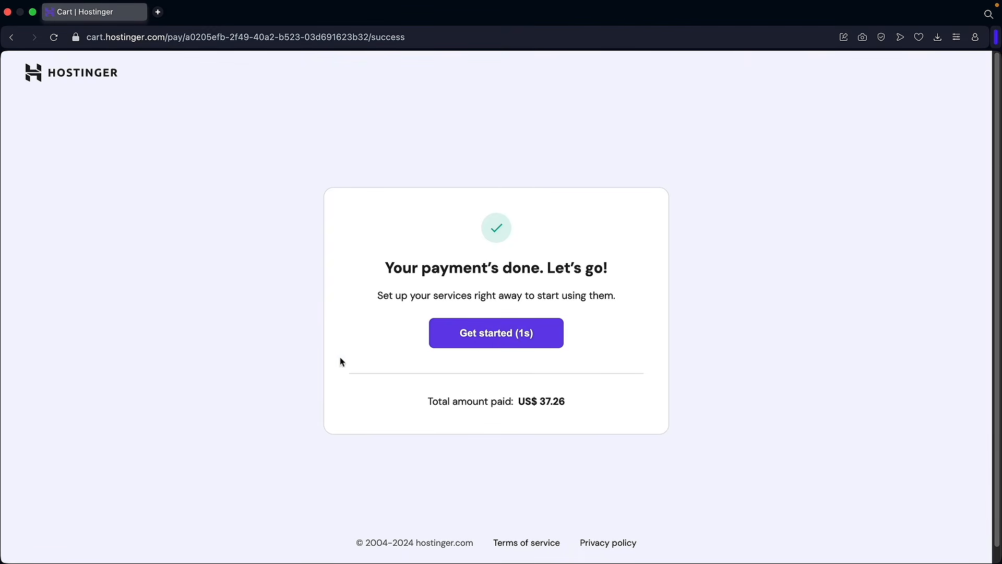
{"action": "left_click", "coordinate": [456, 339]}
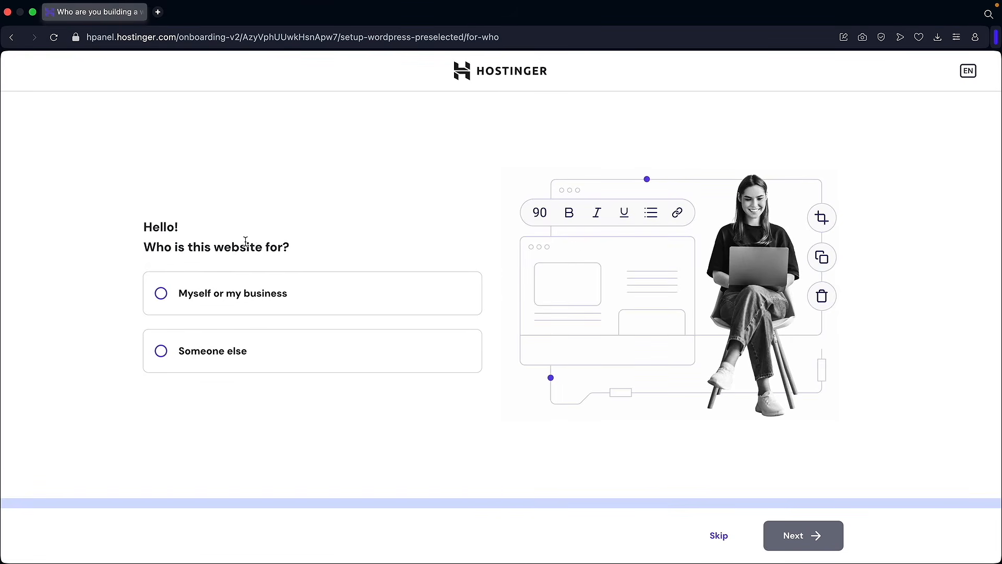
- Set onboarding to myself or my business, a new website, default login details, blank site
{"action": "left_click", "coordinate": [191, 295]}
{"action": "left_click", "coordinate": [789, 538]}
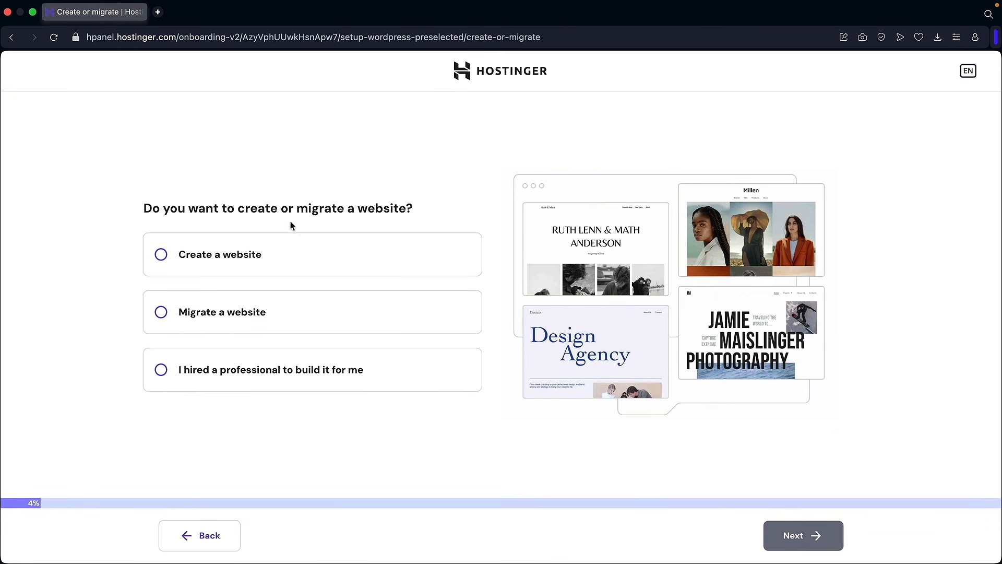
{"action": "left_click", "coordinate": [224, 260]}
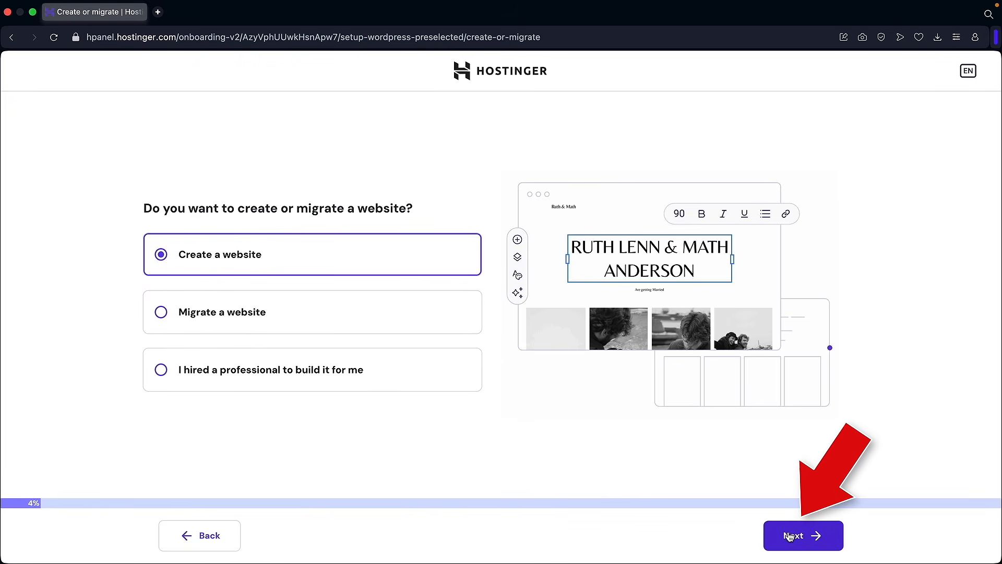
{"action": "left_click", "coordinate": [790, 536]}
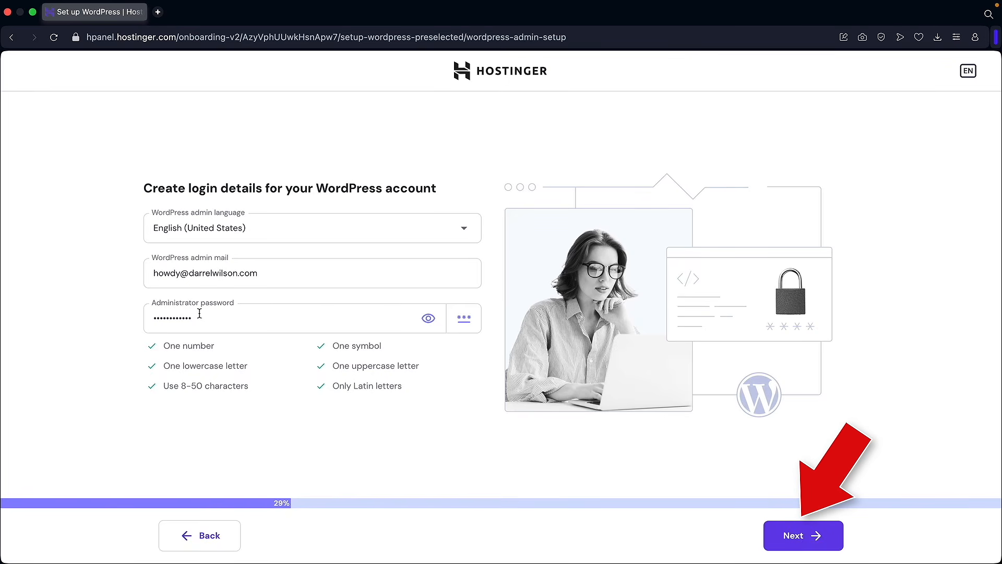
{"action": "left_click", "coordinate": [800, 535]}
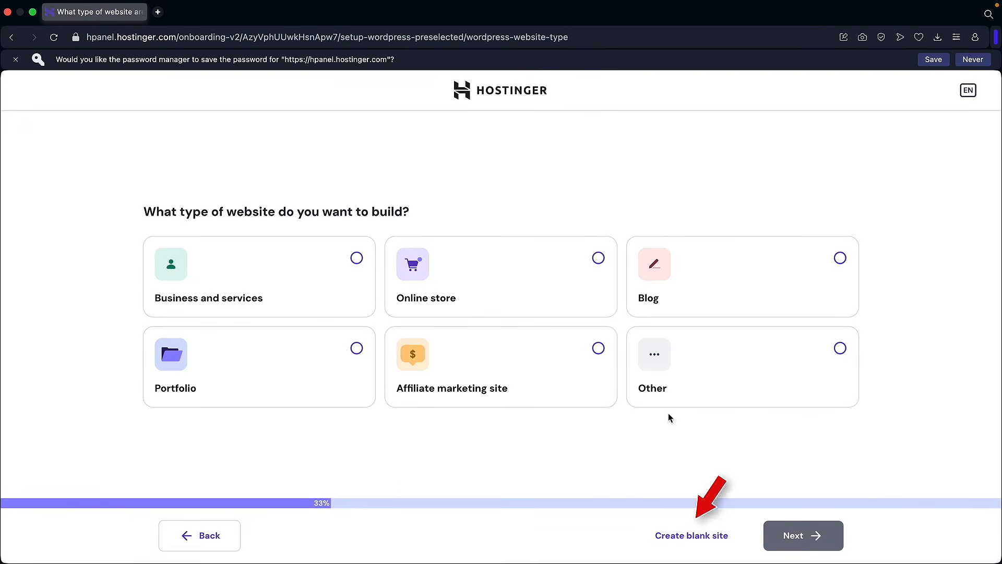
{"action": "left_click", "coordinate": [701, 541]}
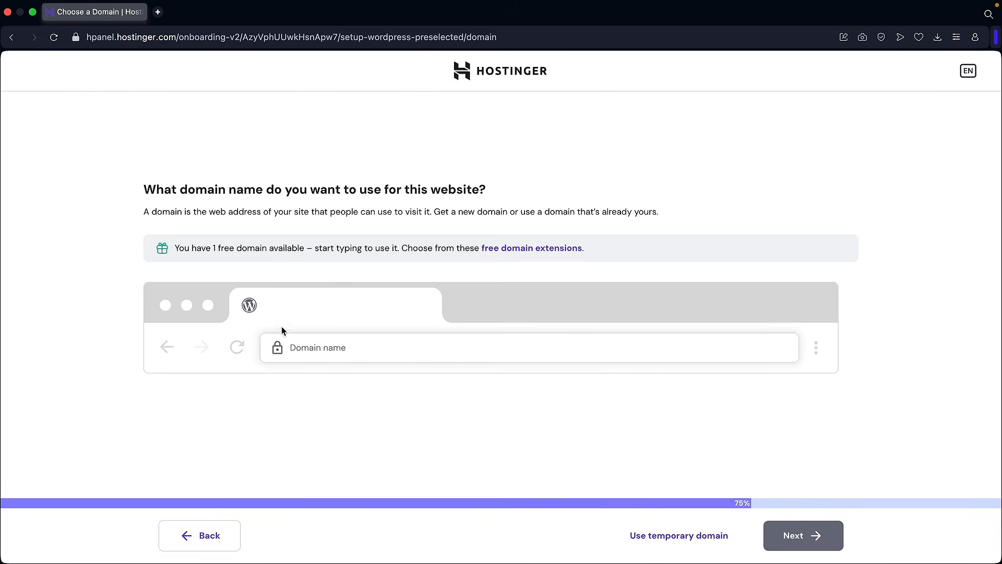
- Enter darrelstutorial.com and claim it as the free domain
{"action": "left_click", "coordinate": [321, 348]}
{"action": "type", "text": "d"}
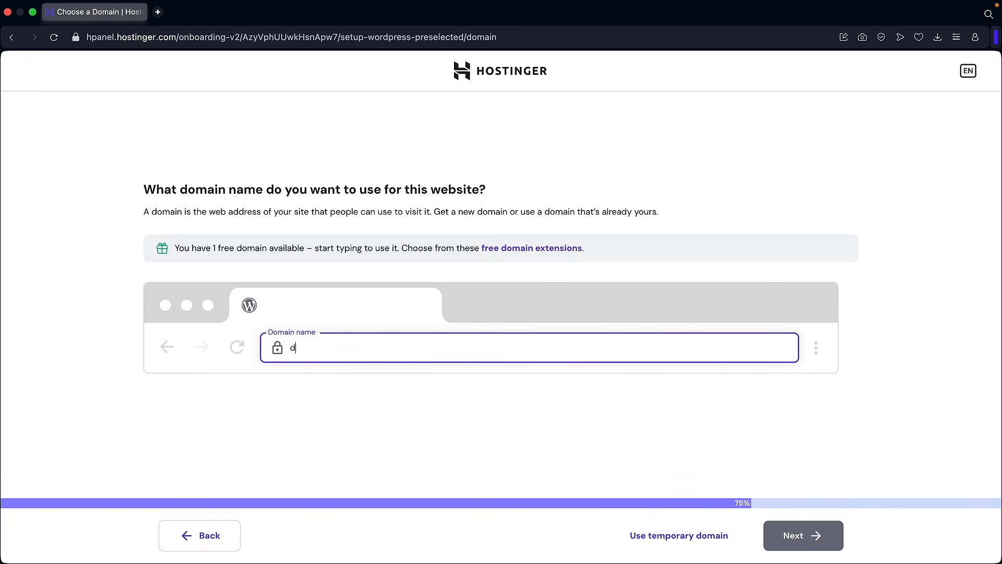
{"action": "type", "text": "arrelstutorial.com"}
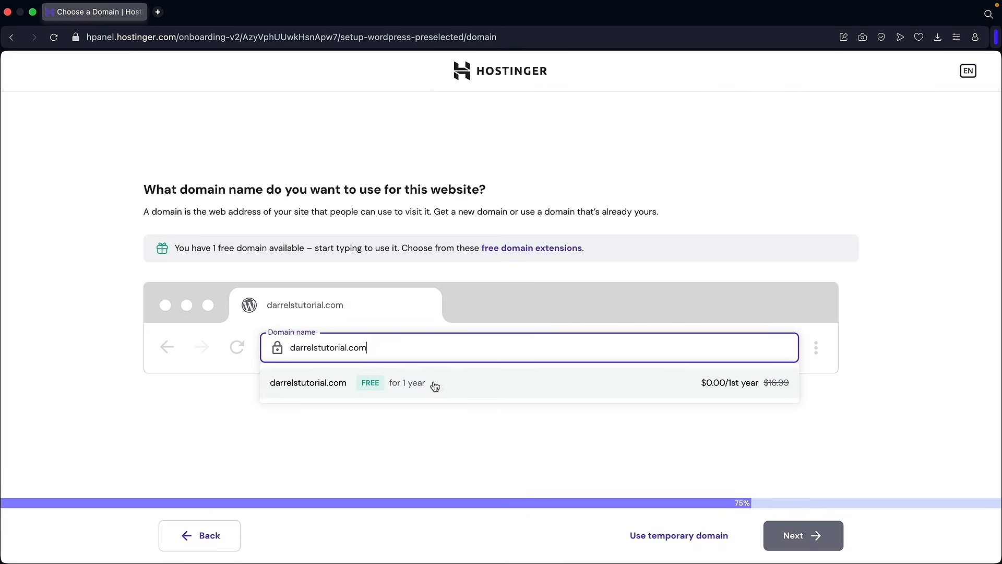
{"action": "left_click", "coordinate": [333, 387]}
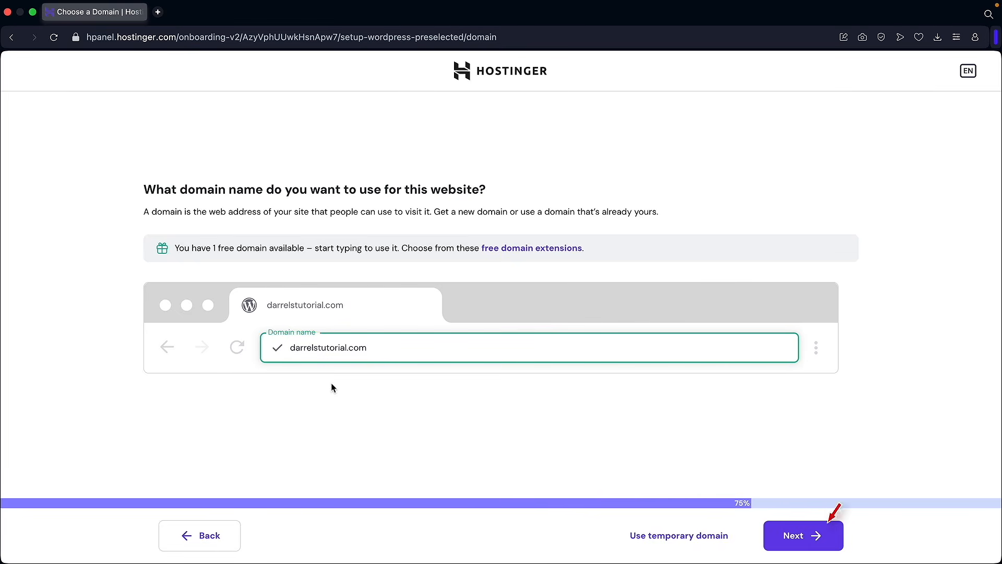
{"action": "left_click", "coordinate": [801, 540]}
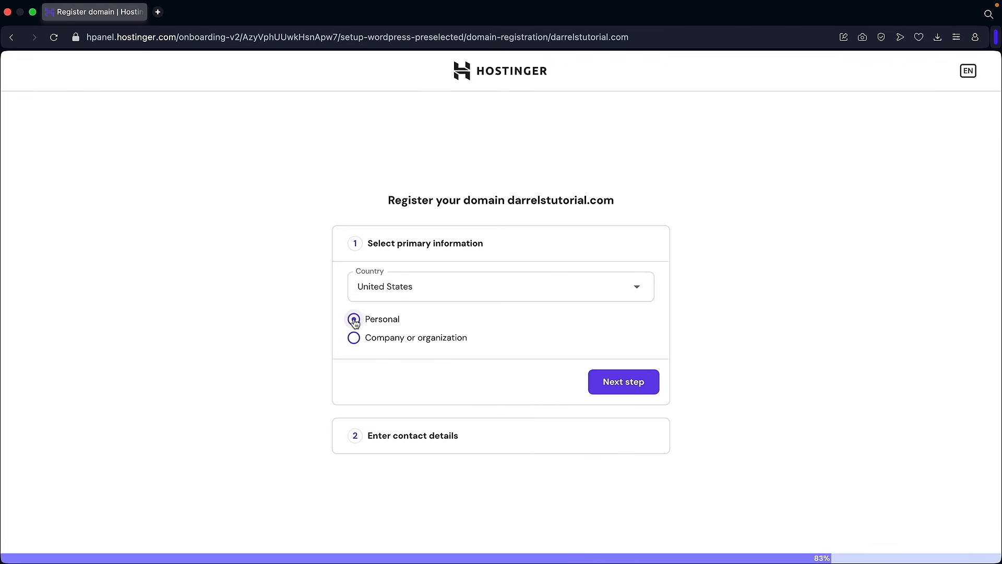
- Register darrelstutorial.com with country United States, Personal, and the pre-filled contact details
{"action": "left_click", "coordinate": [490, 289]}
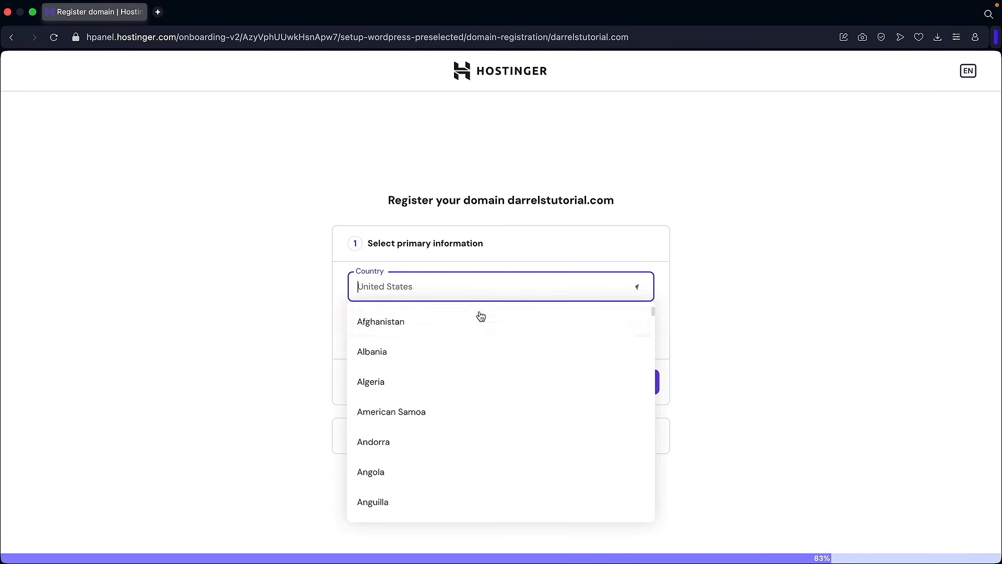
{"action": "left_click", "coordinate": [526, 291]}
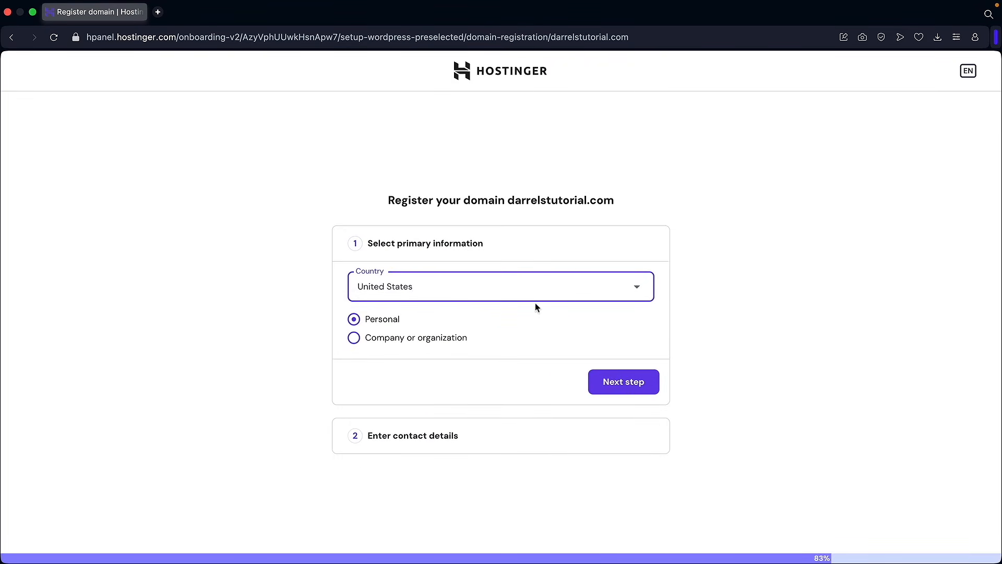
{"action": "left_click", "coordinate": [624, 382]}
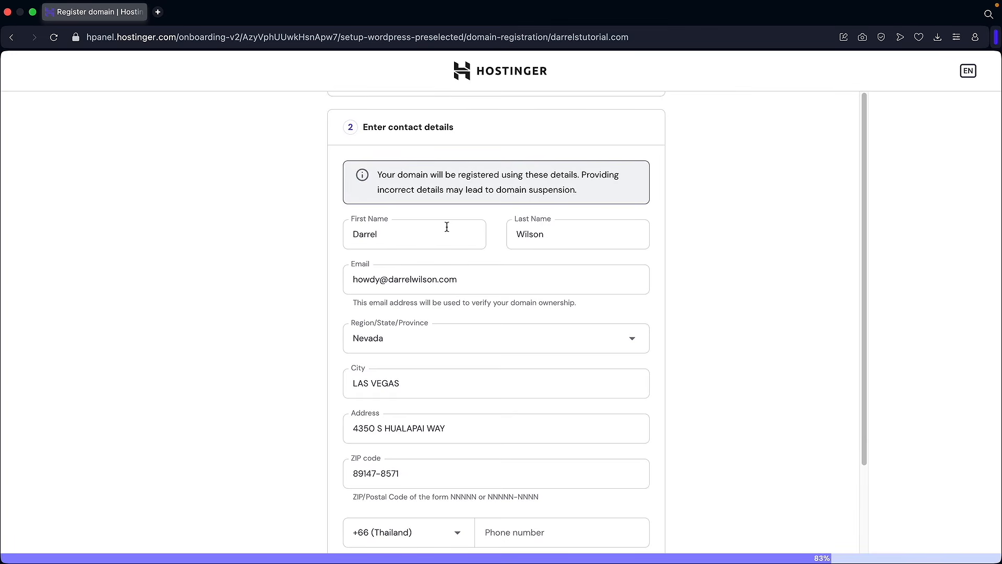
{"action": "scroll", "coordinate": [490, 269], "scroll_direction": "down", "scroll_amount": 2}
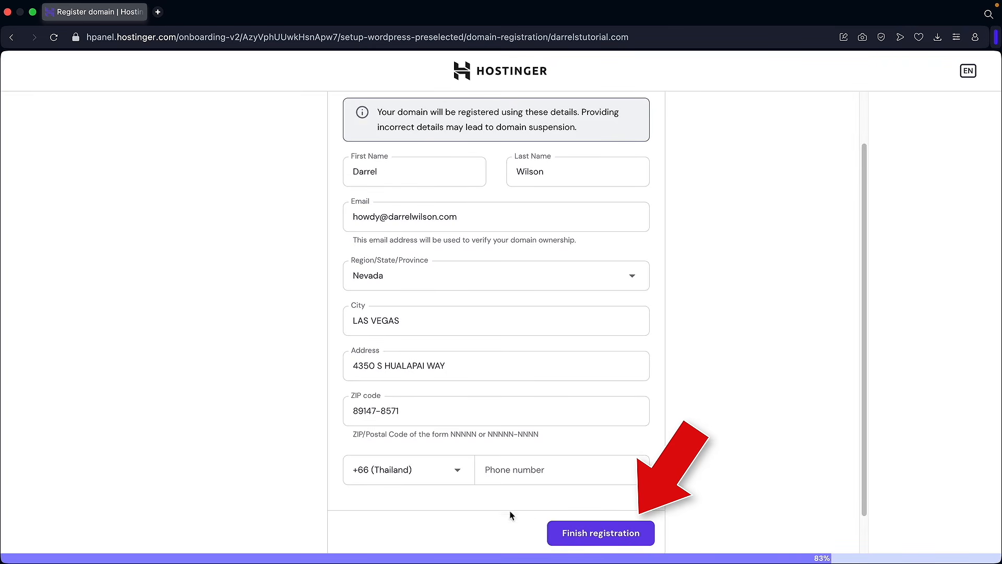
{"action": "left_click", "coordinate": [594, 536]}
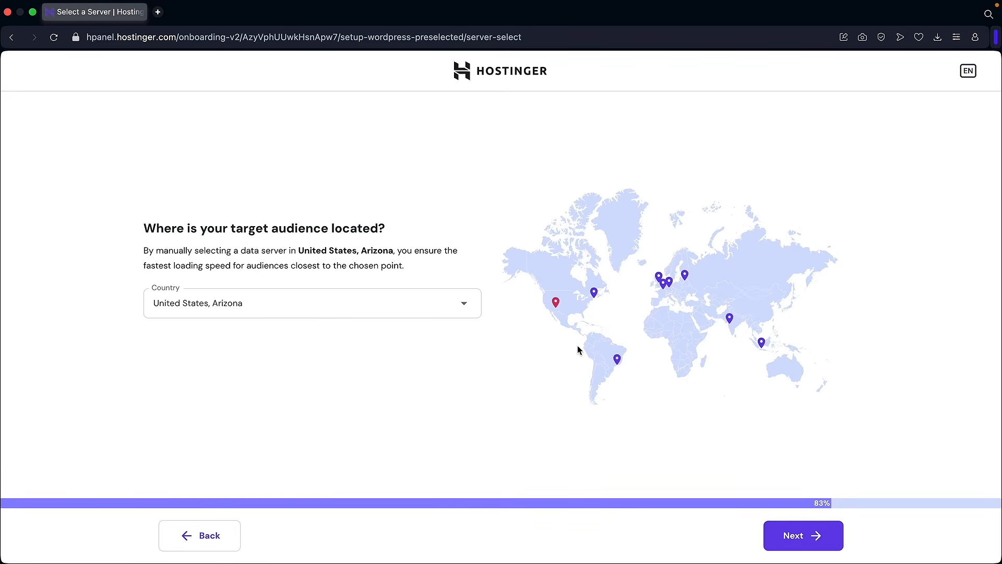
- Keep the server location as United States, Arizona and install WordPress
{"action": "left_click", "coordinate": [463, 305]}
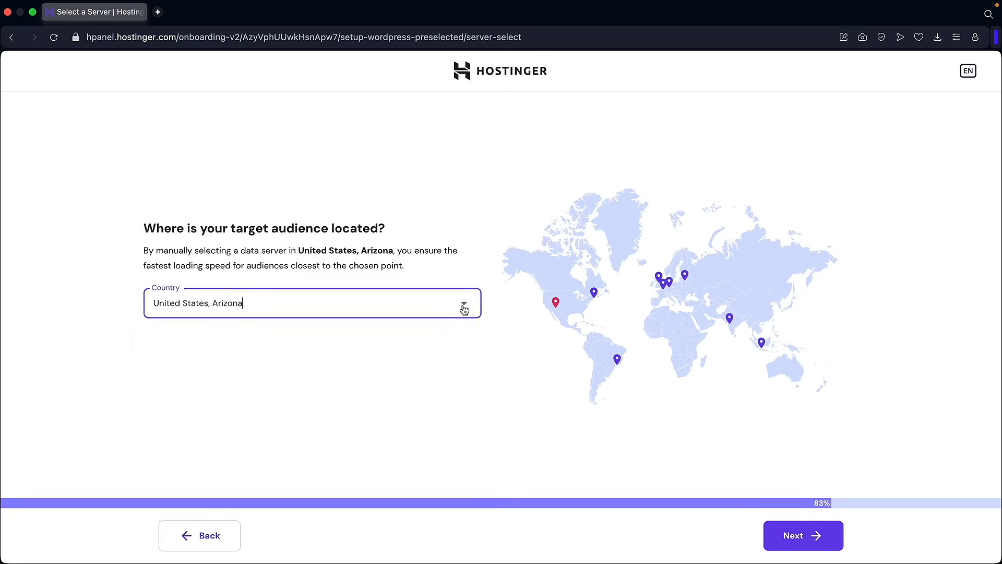
{"action": "scroll", "coordinate": [402, 364], "scroll_direction": "down", "scroll_amount": 5}
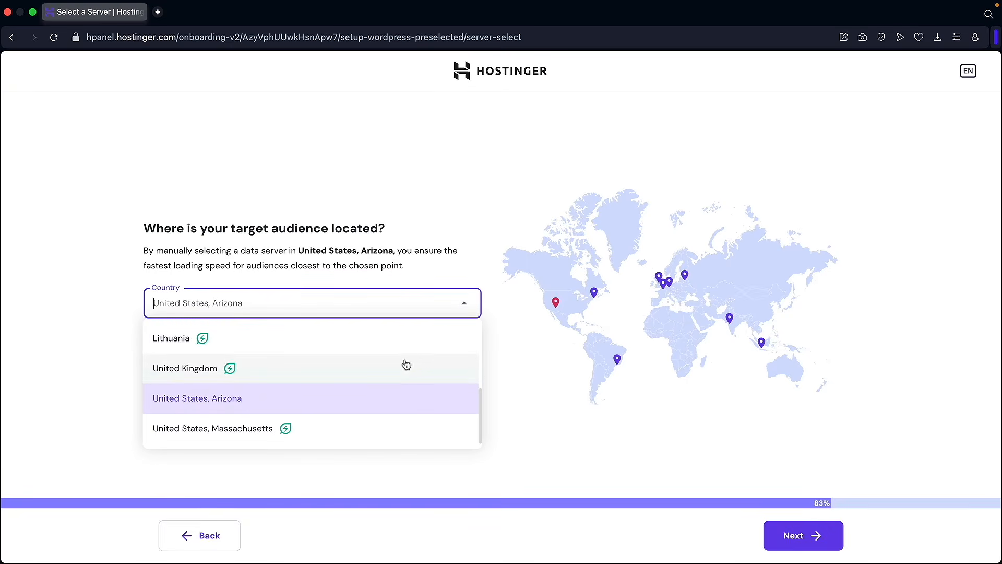
{"action": "left_click", "coordinate": [235, 403]}
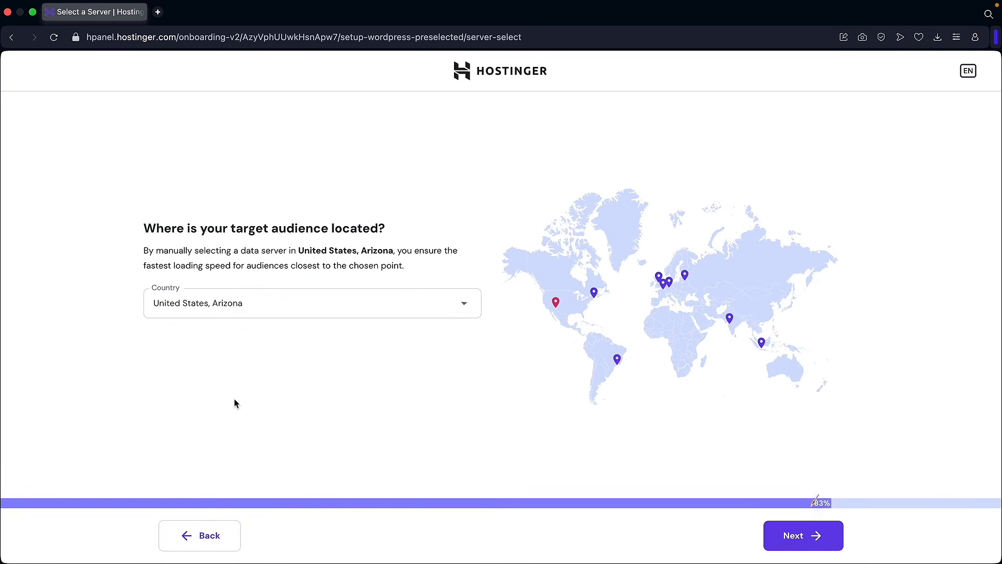
{"action": "left_click", "coordinate": [803, 535]}
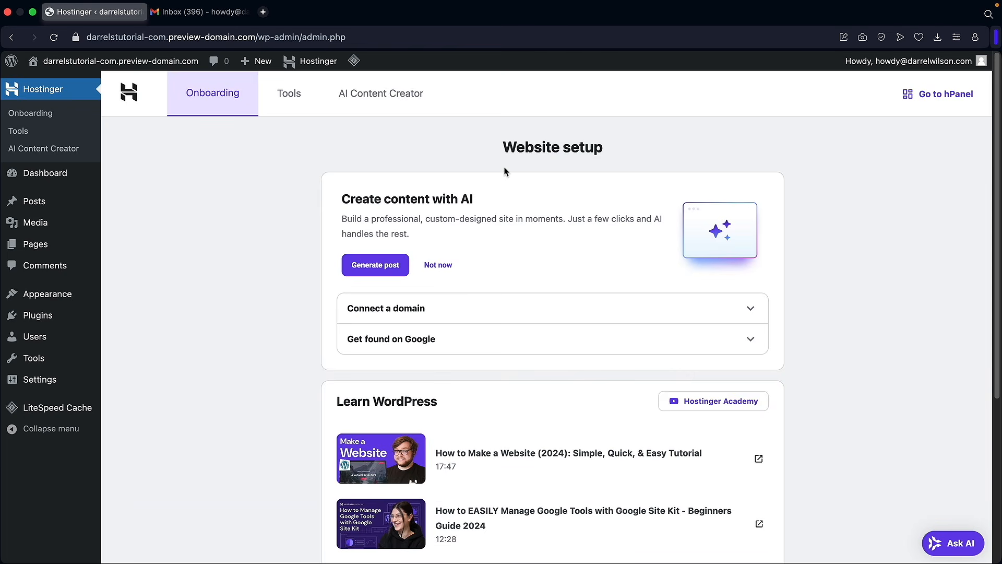
- Leave the WordPress onboarding page for the Gmail inbox tab with Hostinger's verification emails
{"action": "scroll", "coordinate": [397, 309], "scroll_direction": "down", "scroll_amount": 2}
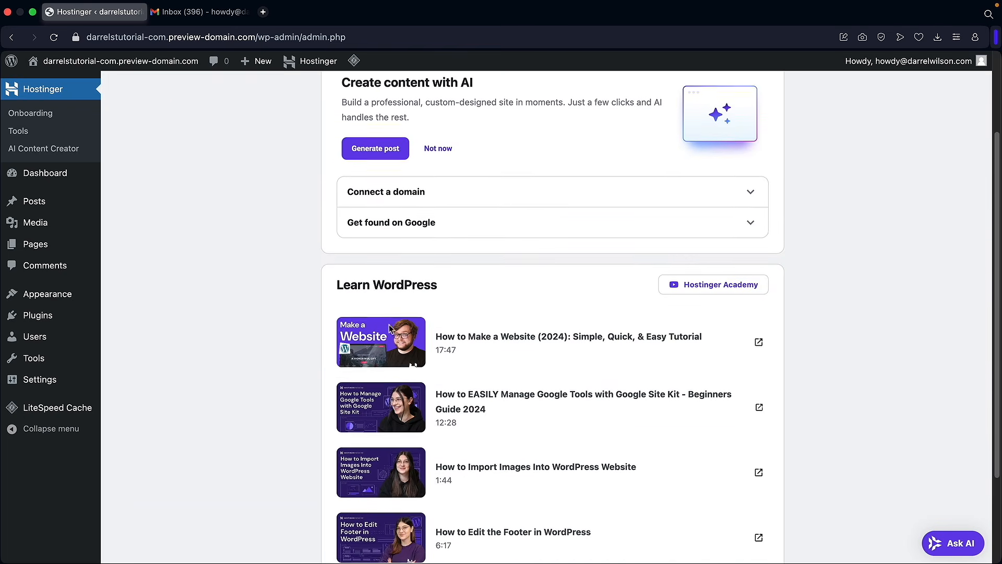
{"action": "scroll", "coordinate": [372, 289], "scroll_direction": "up", "scroll_amount": 2}
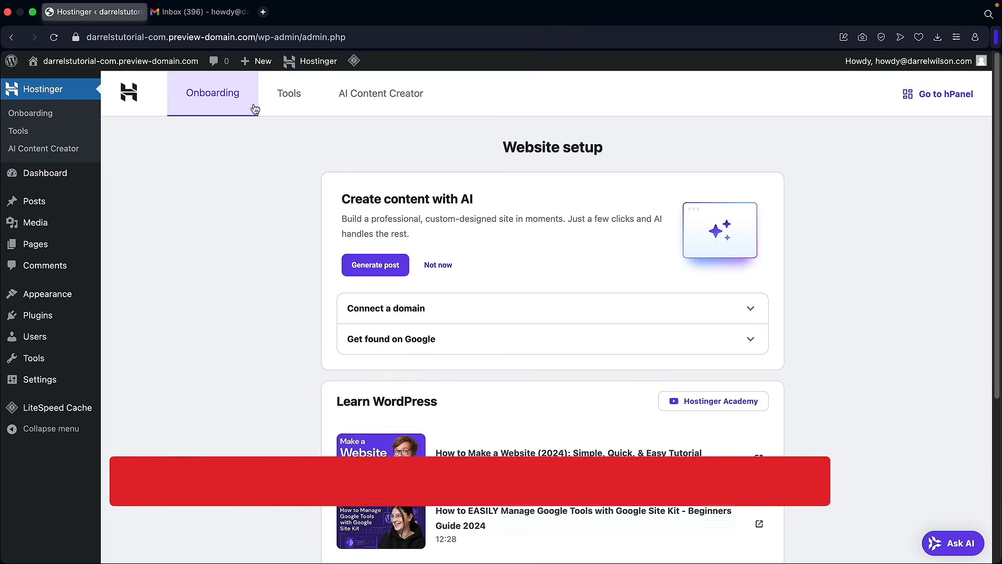
{"action": "left_click", "coordinate": [213, 15]}
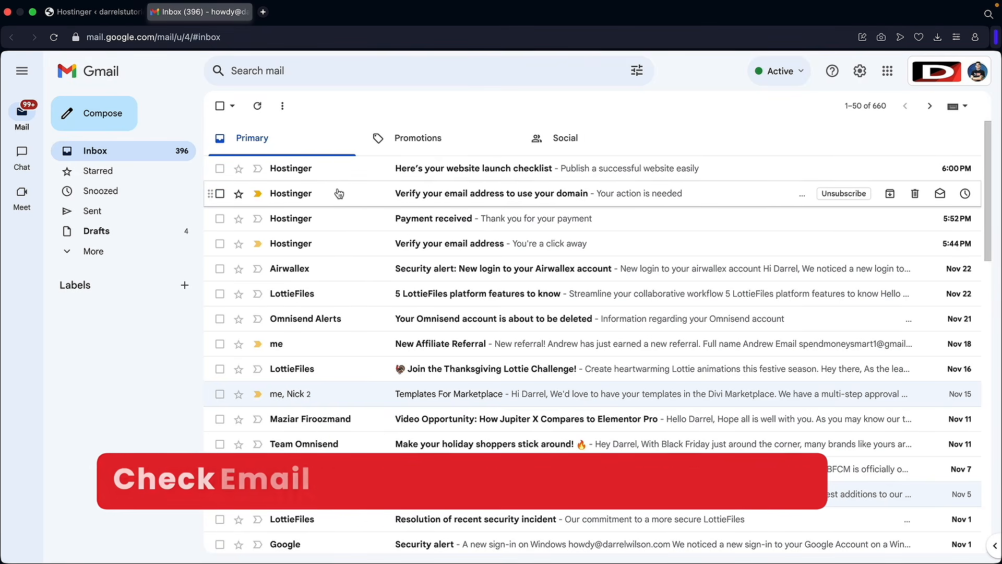
- Verify the Hostinger account email address from its Gmail verification message
{"action": "left_click", "coordinate": [441, 244]}
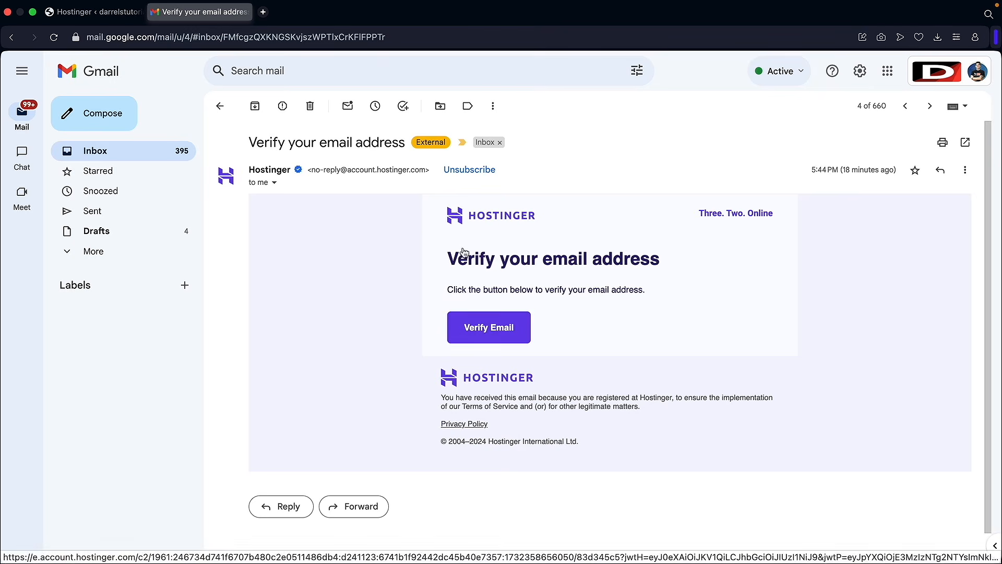
{"action": "left_click", "coordinate": [497, 334]}
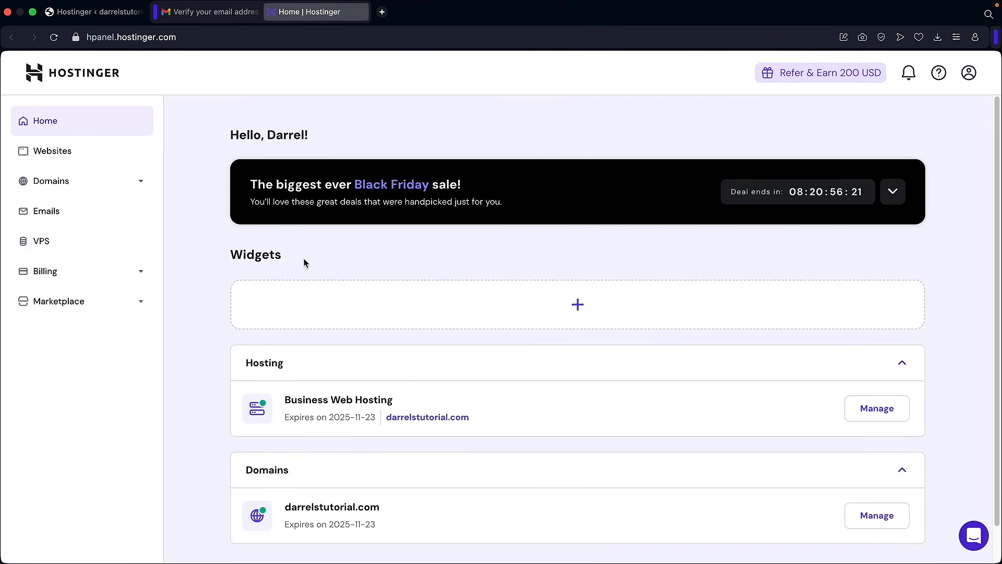
{"action": "scroll", "coordinate": [336, 285], "scroll_direction": "down", "scroll_amount": 1}
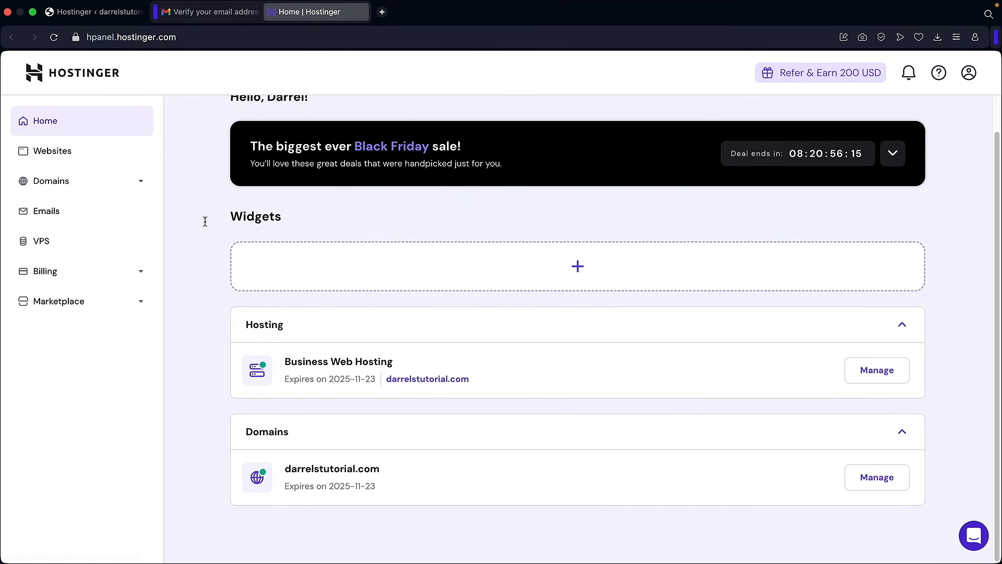
{"action": "scroll", "coordinate": [329, 308], "scroll_direction": "up", "scroll_amount": 1}
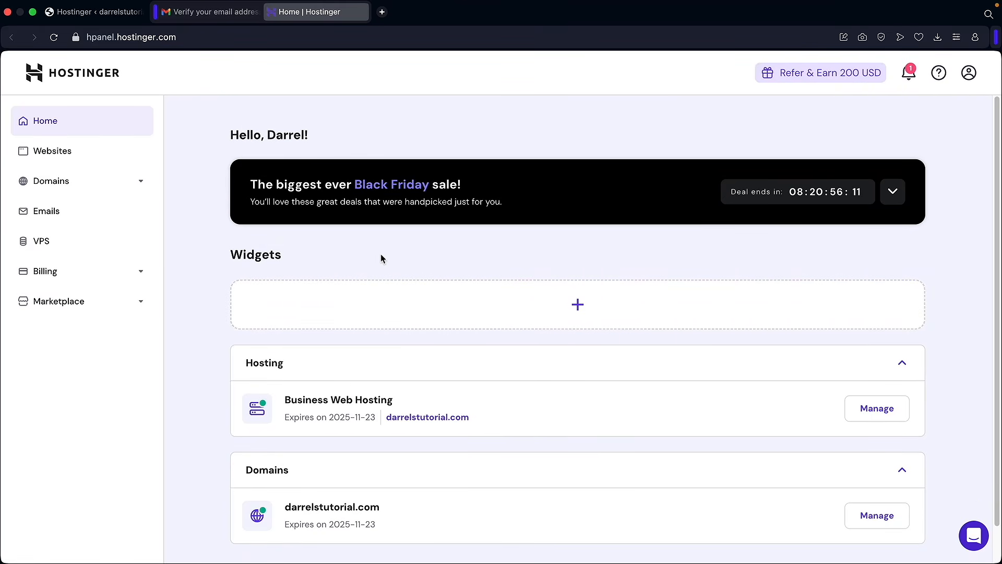
- Back in the Gmail inbox, verify the domain contact email address from its message
{"action": "left_click", "coordinate": [227, 16]}
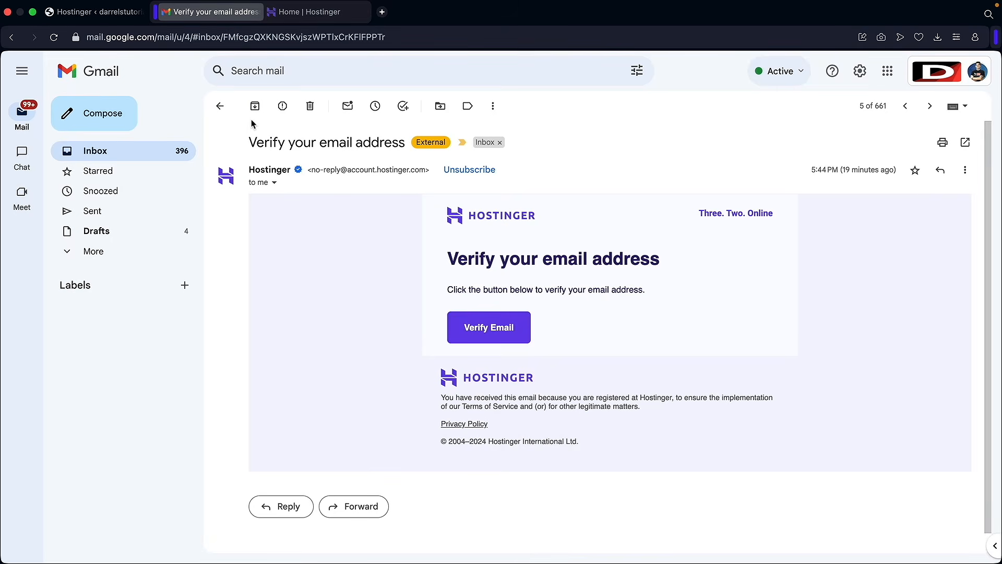
{"action": "left_click", "coordinate": [110, 155]}
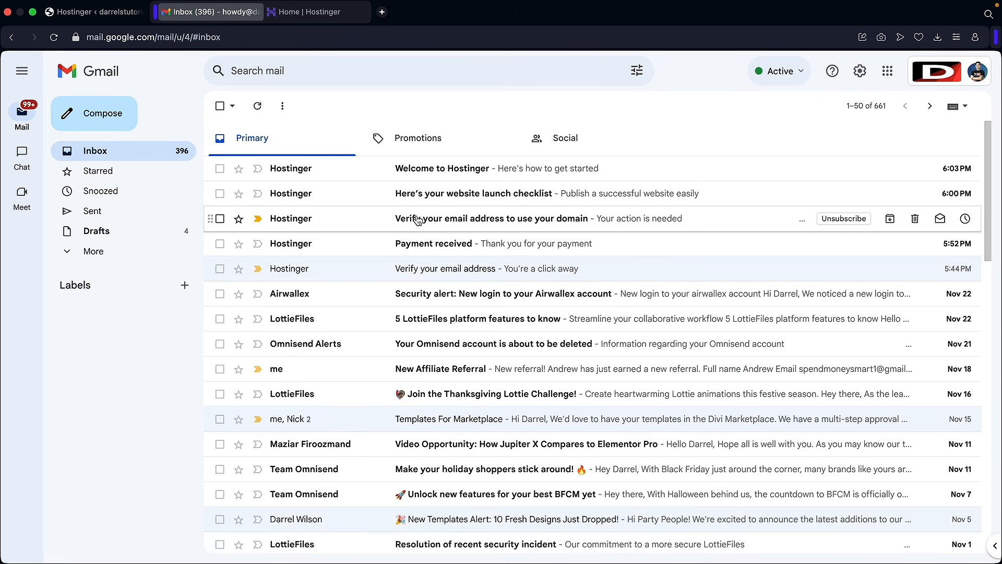
{"action": "left_click", "coordinate": [532, 224]}
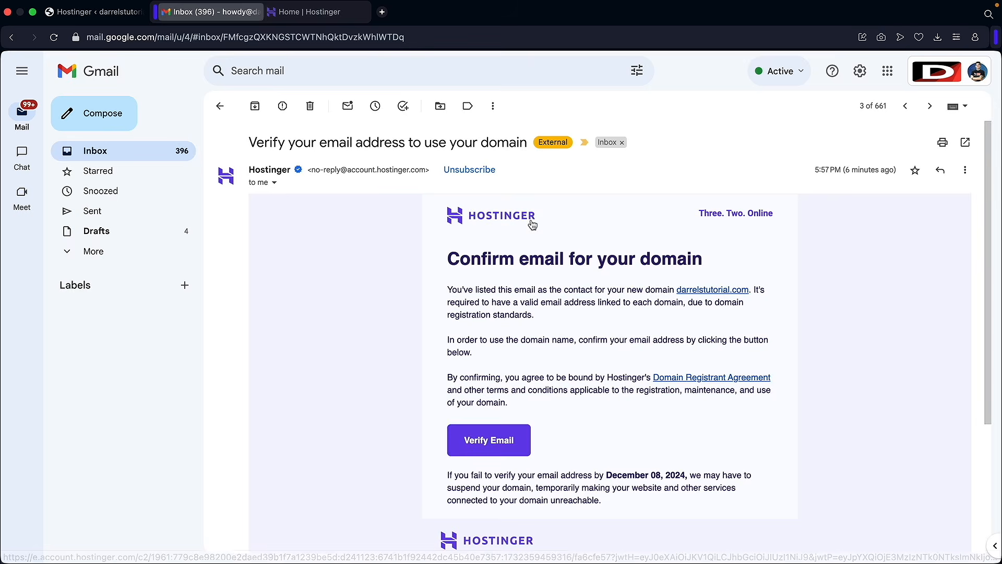
{"action": "left_click", "coordinate": [489, 443]}
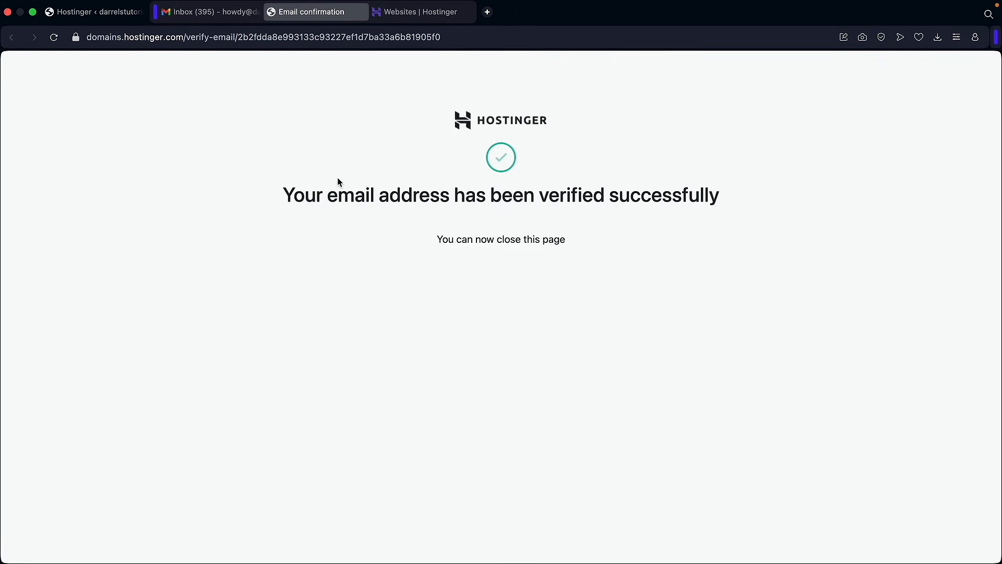
- Leave the verification success page and return to the WordPress admin Website setup tab
{"action": "left_click_drag", "start_coordinate": [285, 198], "coordinate": [335, 195]}
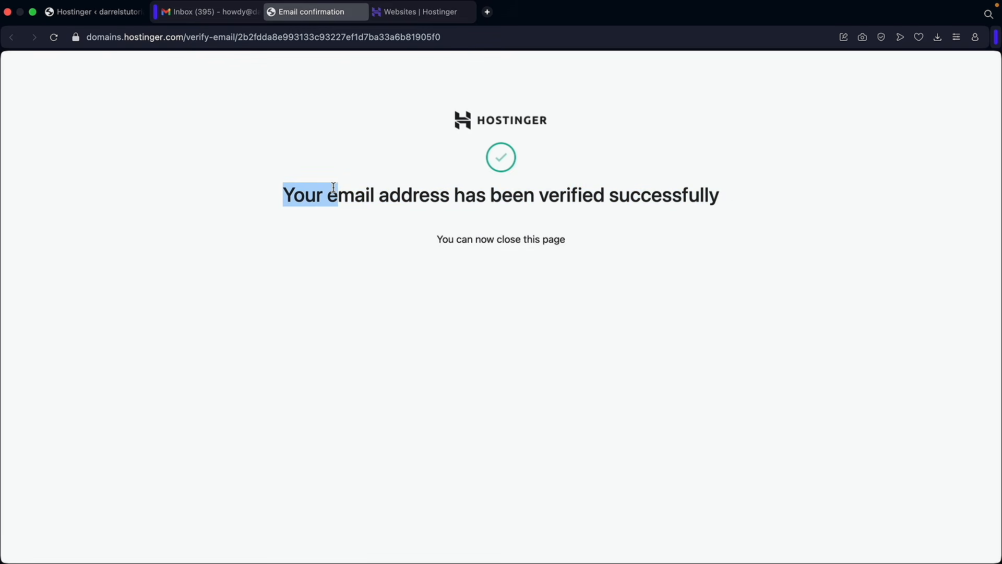
{"action": "left_click", "coordinate": [333, 186]}
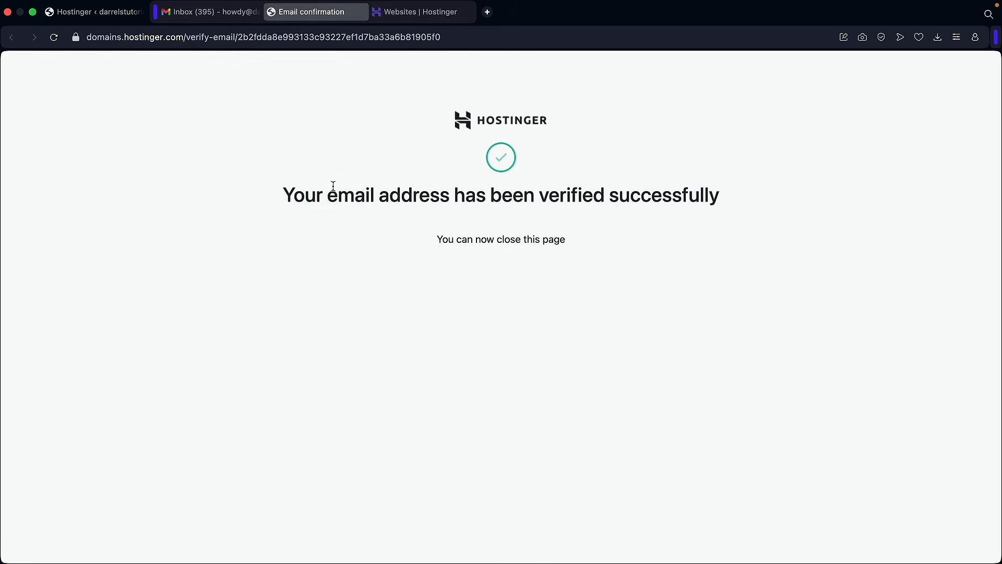
{"action": "left_click", "coordinate": [117, 18]}
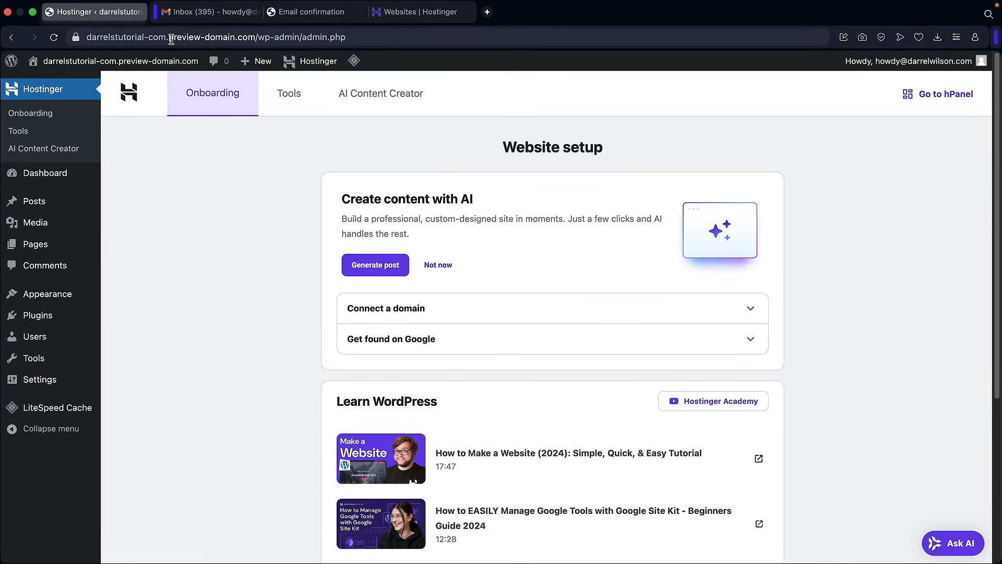
- Load the live darrelstutorial.com site, then return to the Hostinger Websites list
{"action": "left_click", "coordinate": [171, 39]}
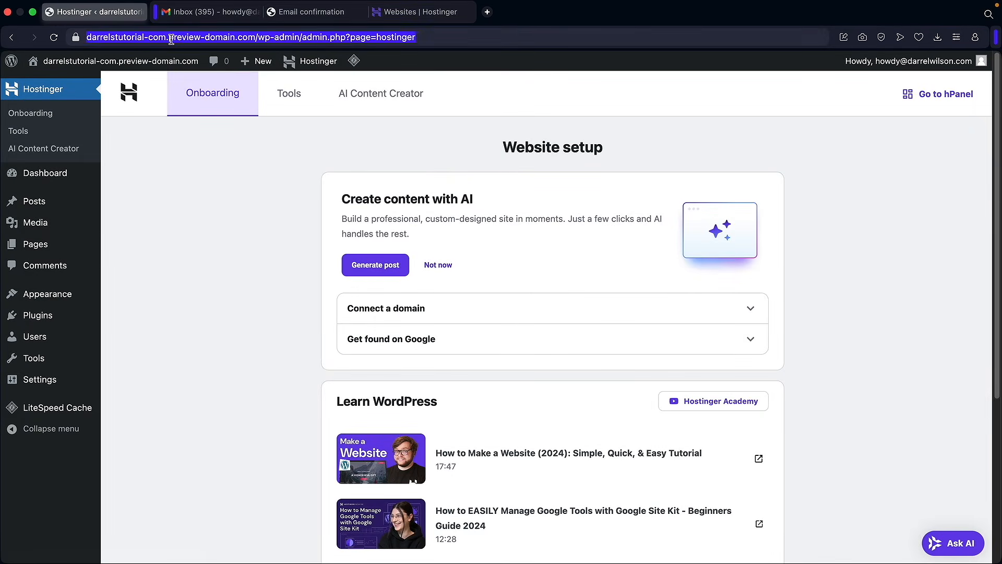
{"action": "type", "text": "darrelstutorial.com"}
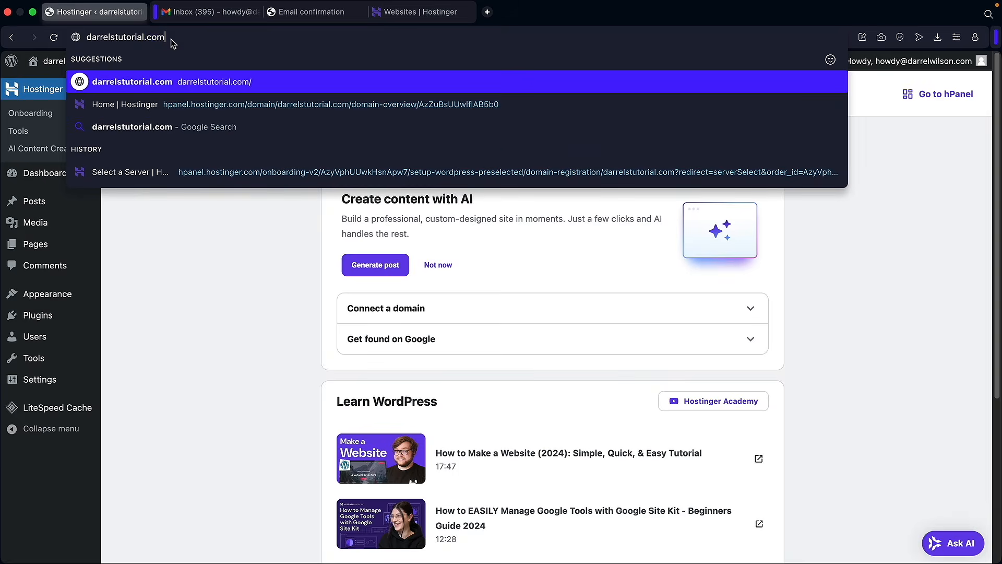
{"action": "key", "text": "Return"}
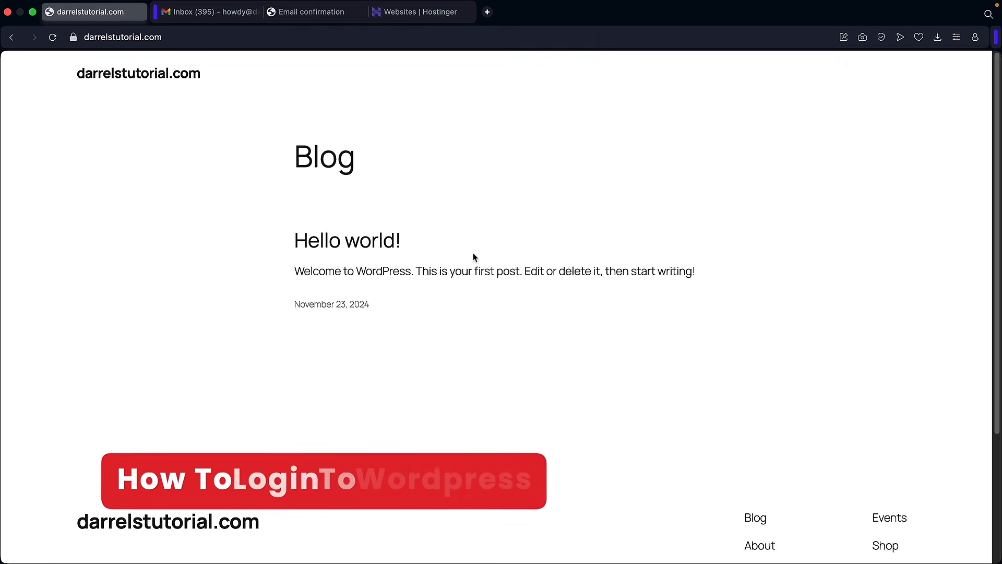
{"action": "left_click", "coordinate": [421, 12]}
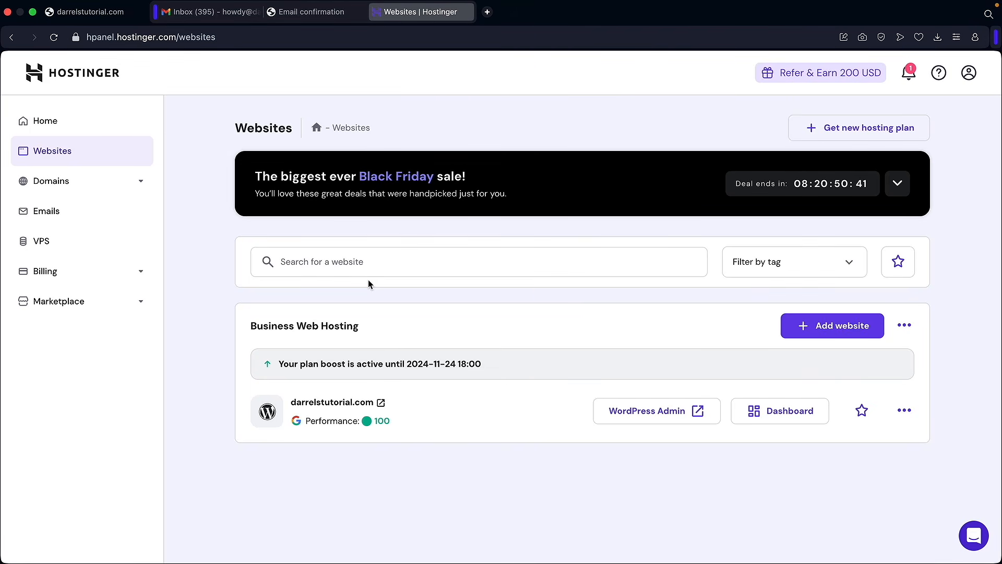
- Open darrelstutorial.com's WordPress Admin from Hostinger Websites, then visit the live site's Blog page
{"action": "left_click", "coordinate": [50, 121]}
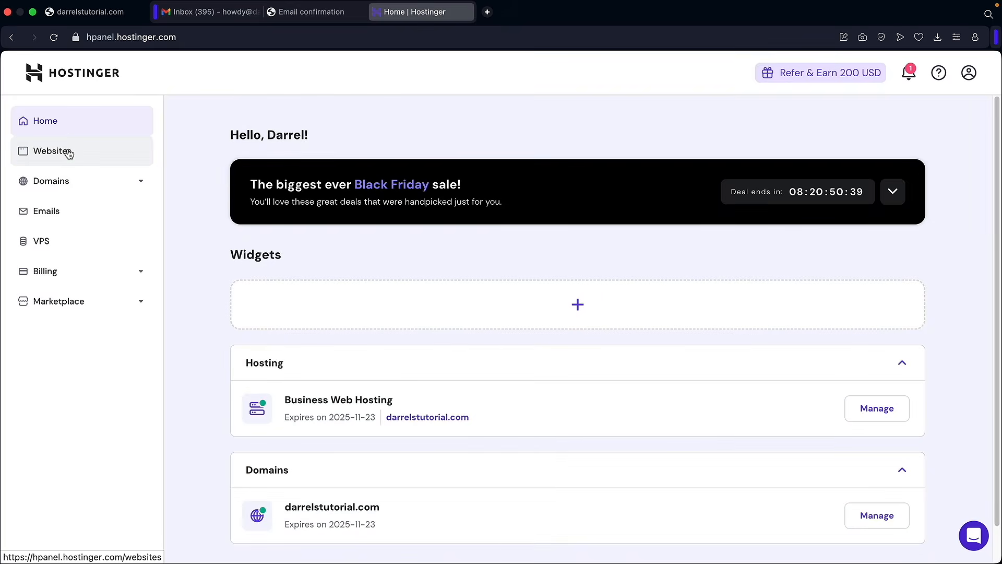
{"action": "left_click", "coordinate": [69, 153]}
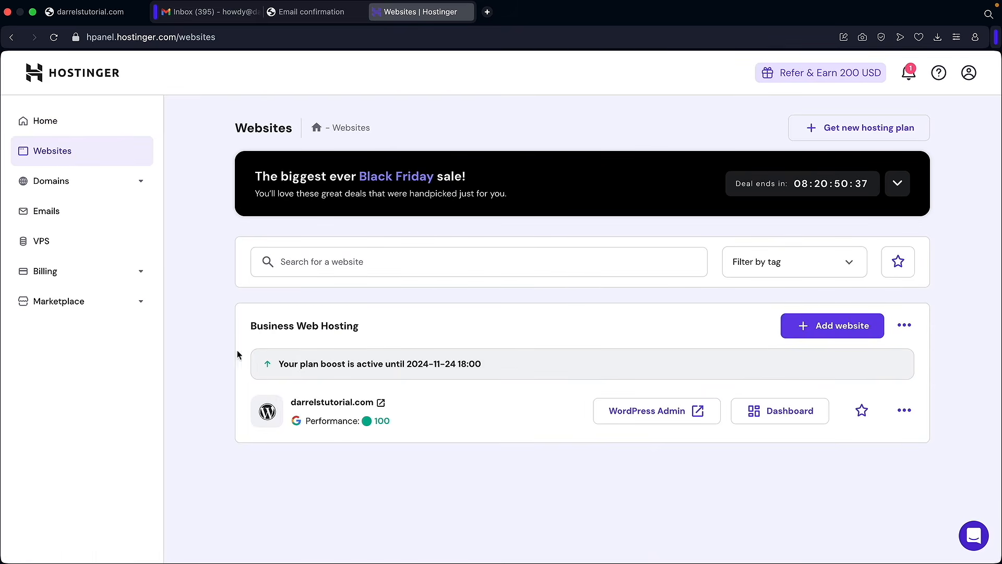
{"action": "left_click", "coordinate": [643, 415]}
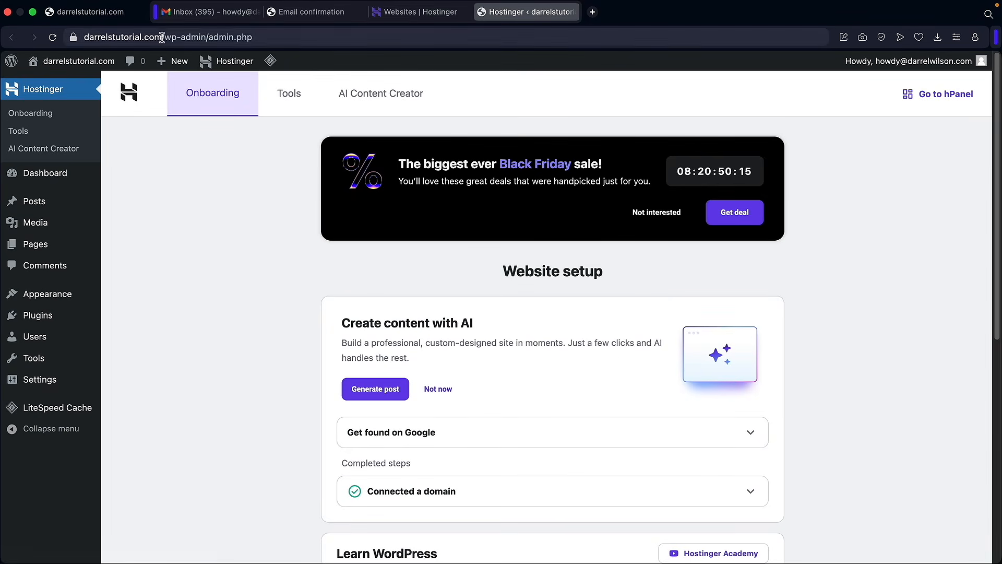
{"action": "mouse_move", "coordinate": [84, 66]}
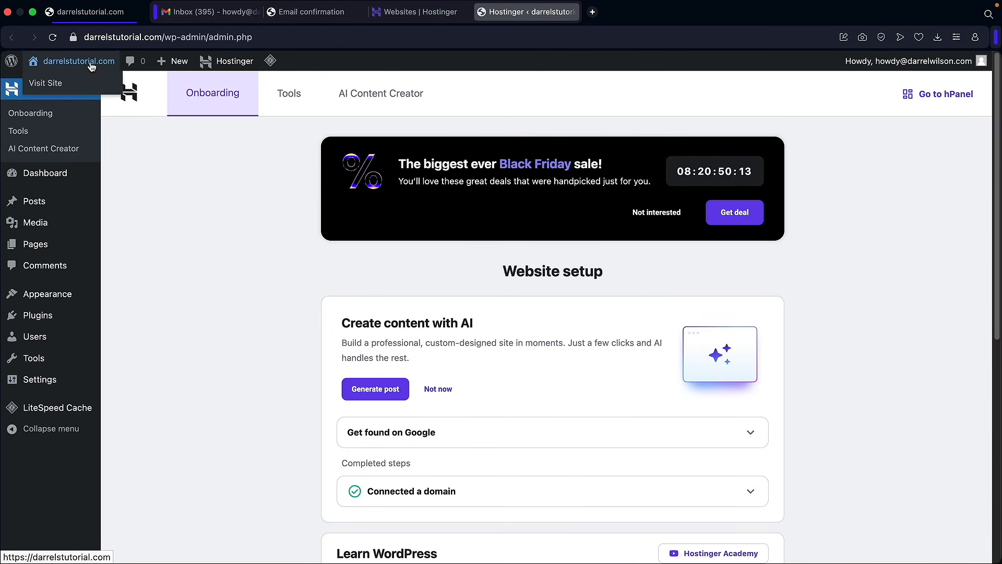
{"action": "left_click", "coordinate": [69, 83]}
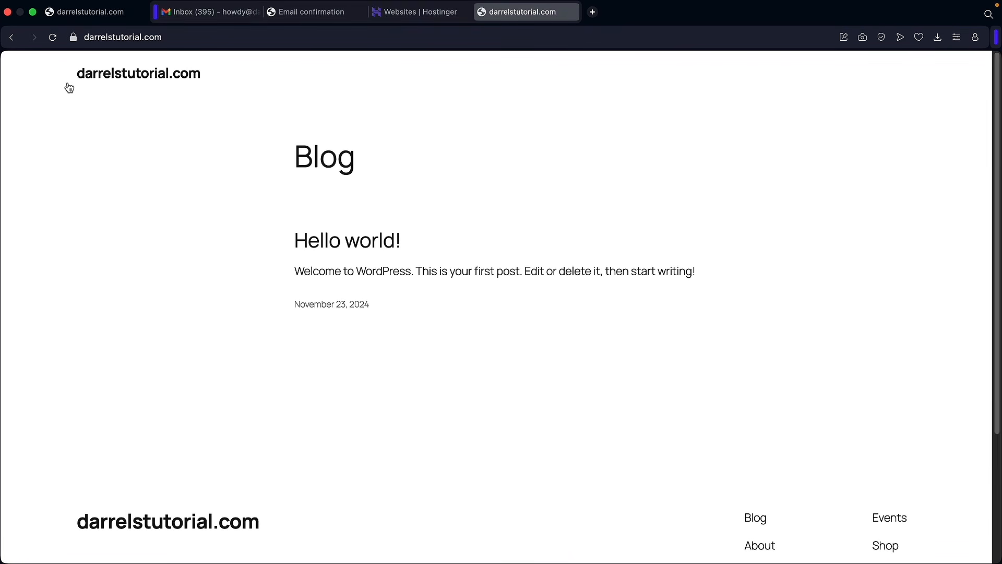
- Append /wp-admin to the darrelstutorial.com address to reach the admin login page
{"action": "scroll", "coordinate": [408, 266], "scroll_direction": "down", "scroll_amount": 5}
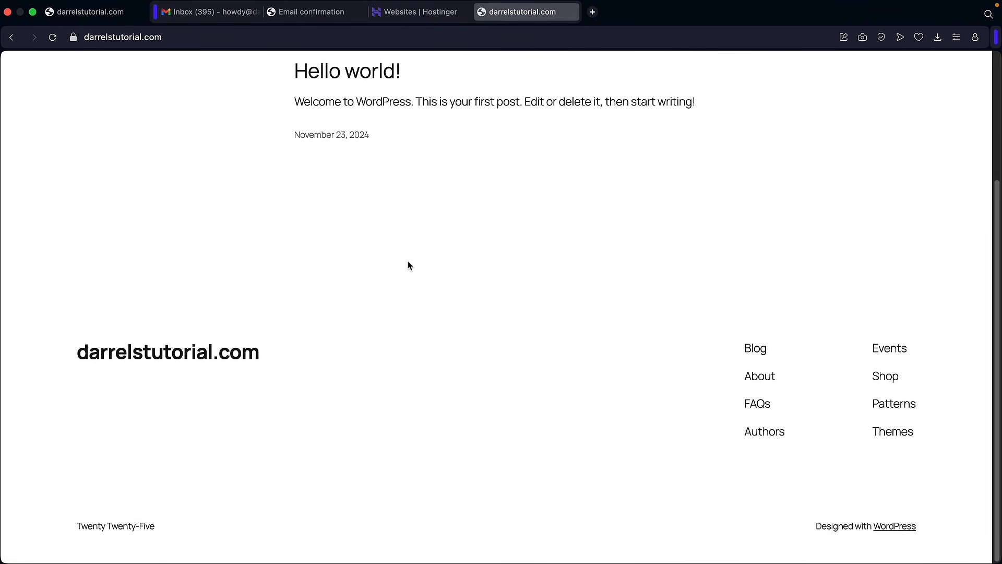
{"action": "scroll", "coordinate": [392, 254], "scroll_direction": "up", "scroll_amount": 5}
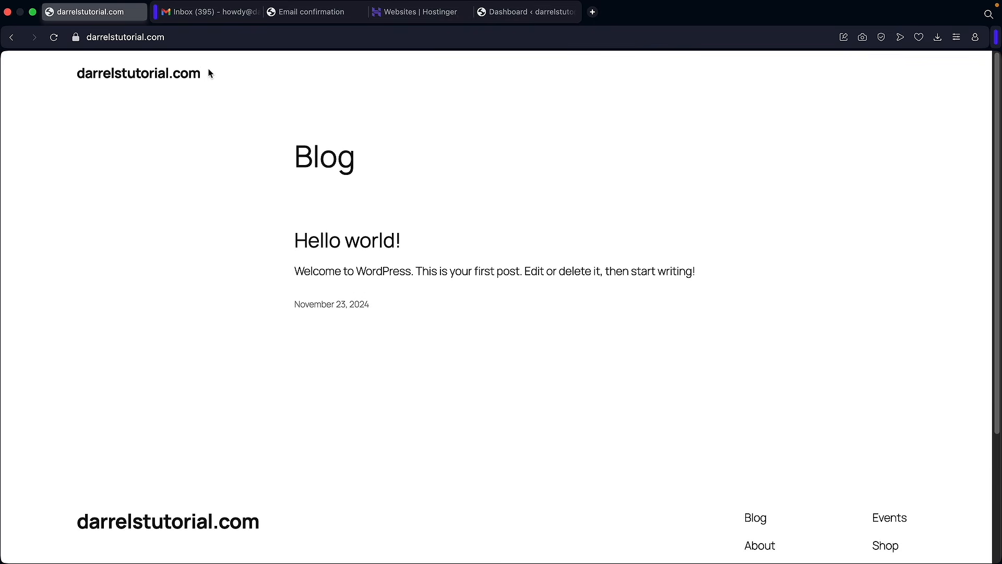
{"action": "left_click", "coordinate": [174, 37]}
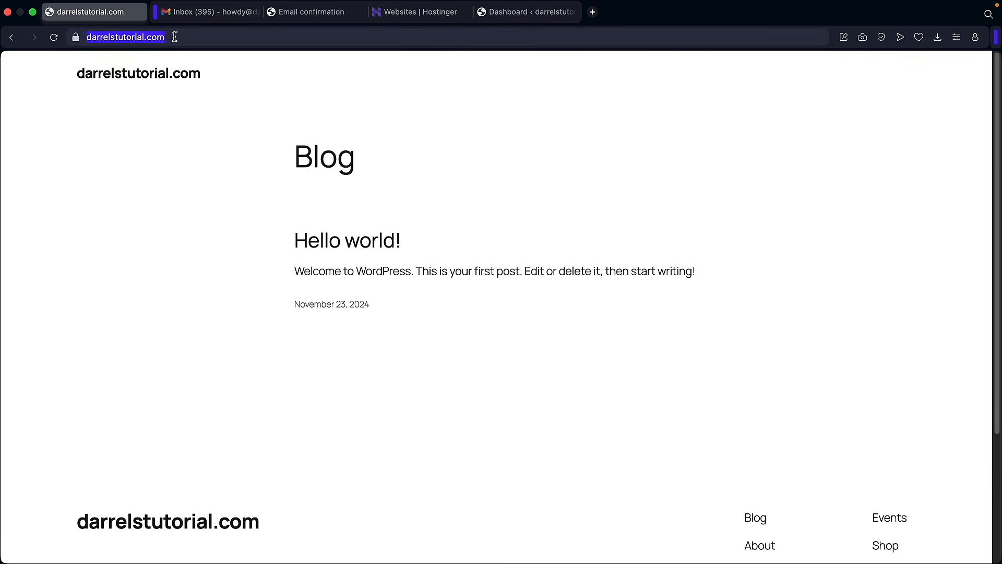
{"action": "left_click", "coordinate": [174, 37]}
{"action": "type", "text": "/wp"}
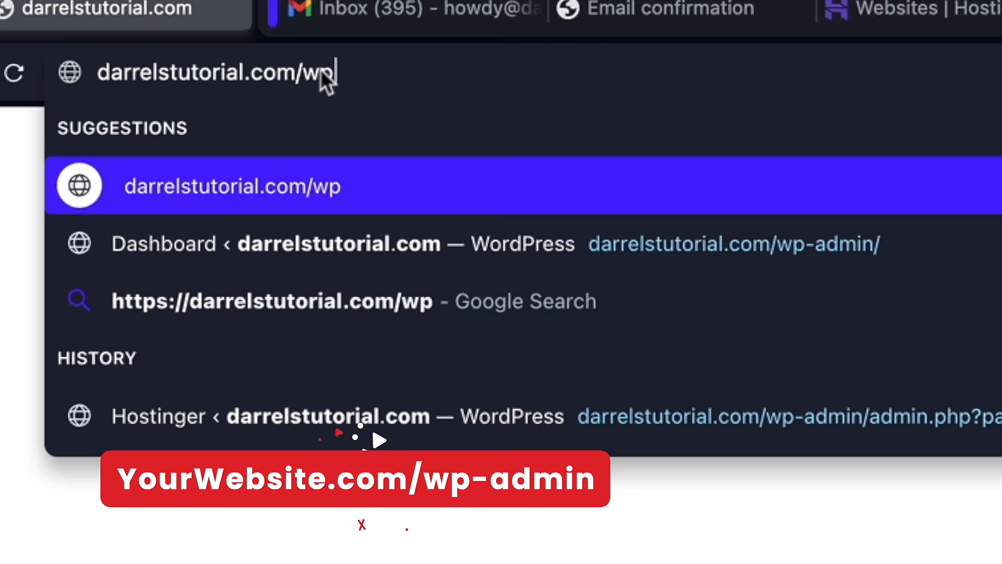
{"action": "type", "text": "-admin"}
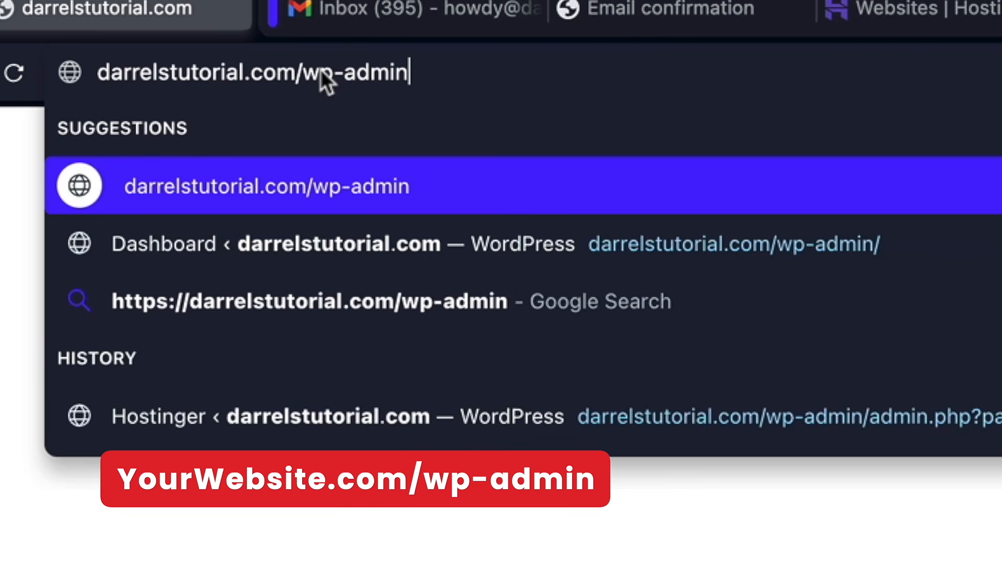
{"action": "key", "text": "Return"}
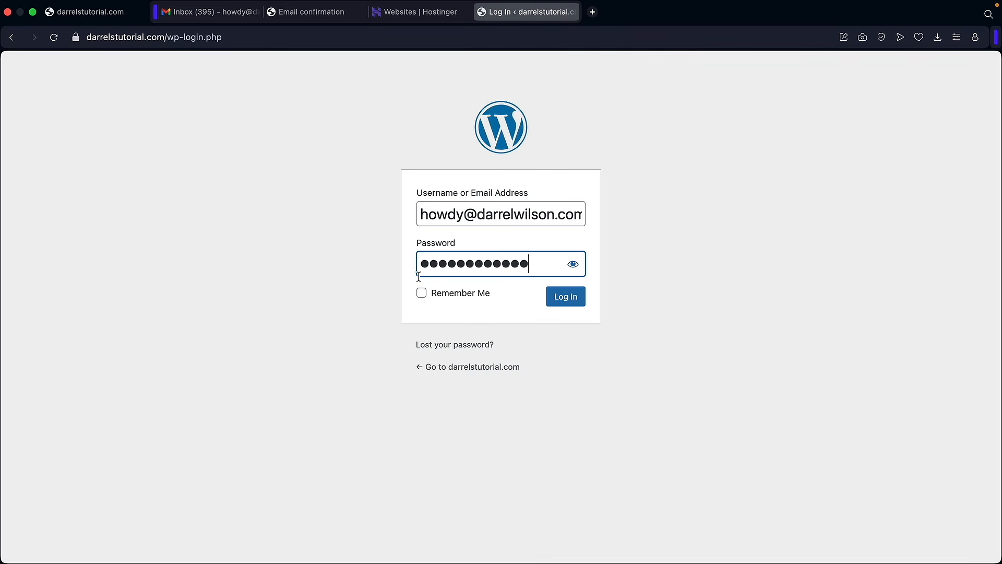
- Log in with Remember Me ticked to reach the WordPress Dashboard
{"action": "left_click", "coordinate": [422, 294]}
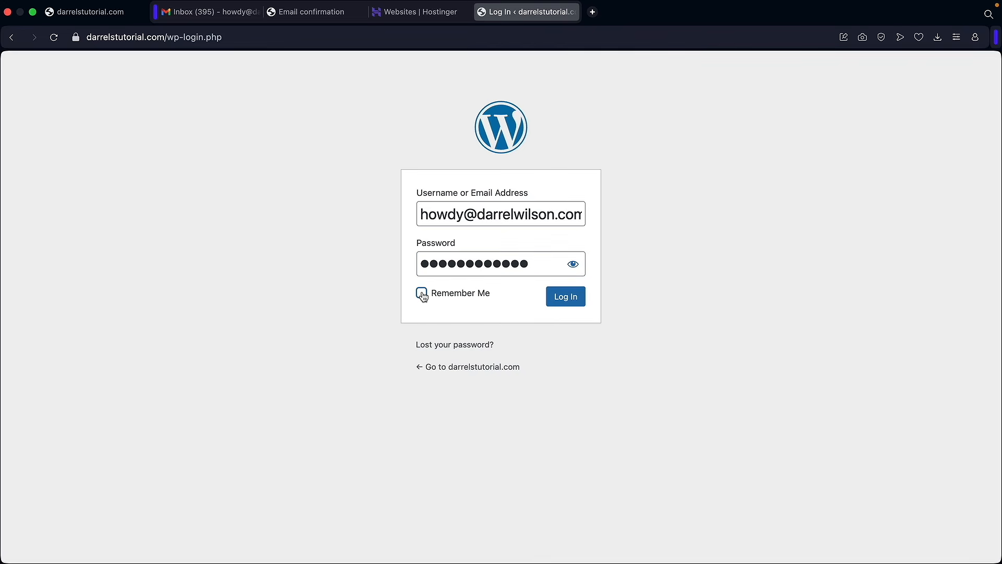
{"action": "left_click", "coordinate": [564, 305]}
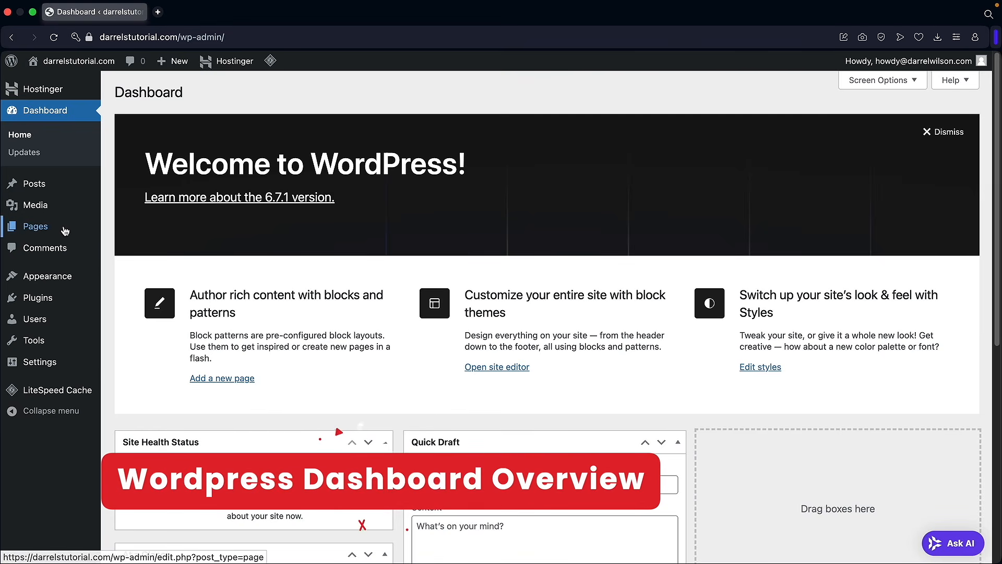
{"action": "mouse_move", "coordinate": [67, 230]}
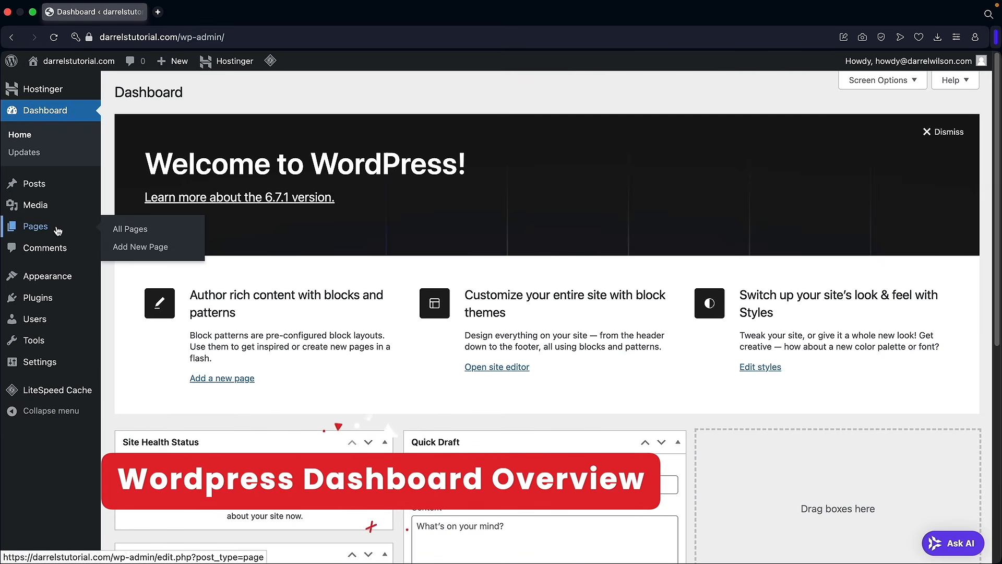
- Trash the Privacy Policy page and the default Hello world! post
{"action": "left_click", "coordinate": [128, 232]}
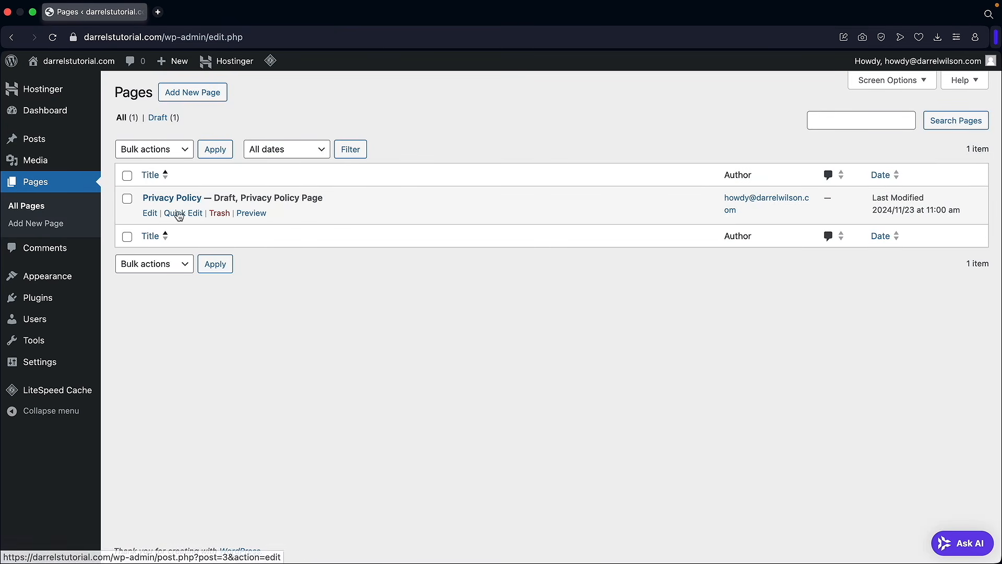
{"action": "left_click", "coordinate": [225, 215]}
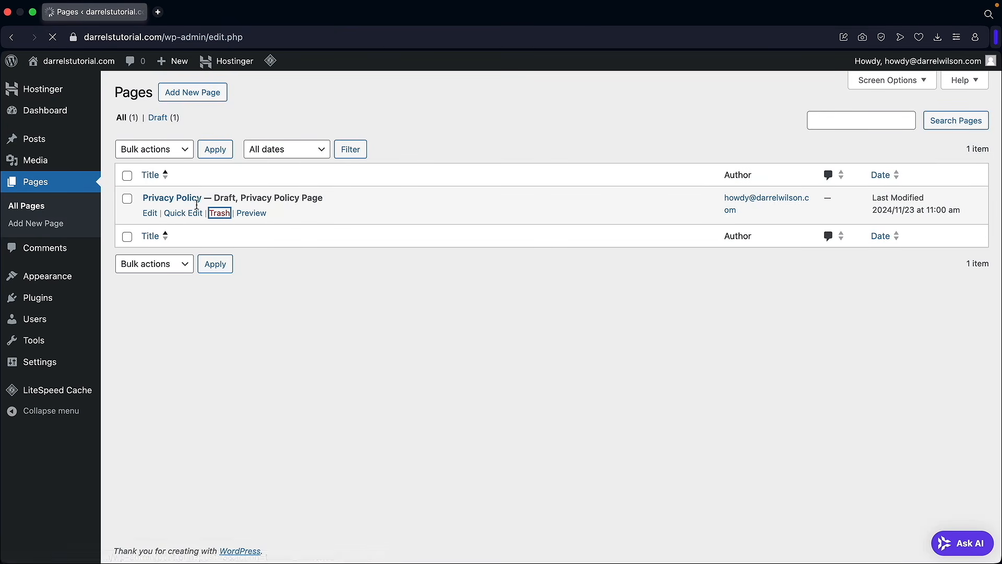
{"action": "mouse_move", "coordinate": [73, 145]}
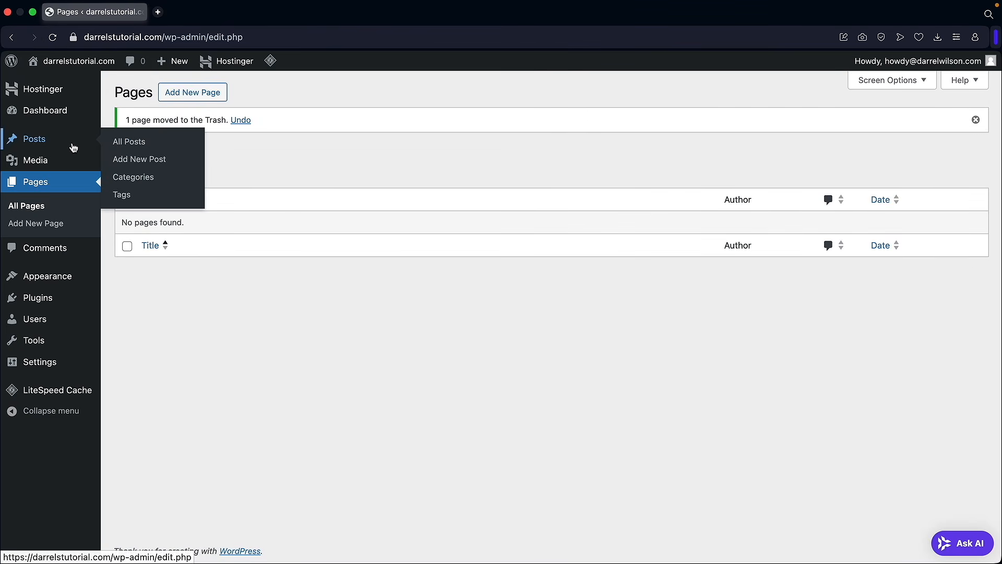
{"action": "left_click", "coordinate": [141, 147]}
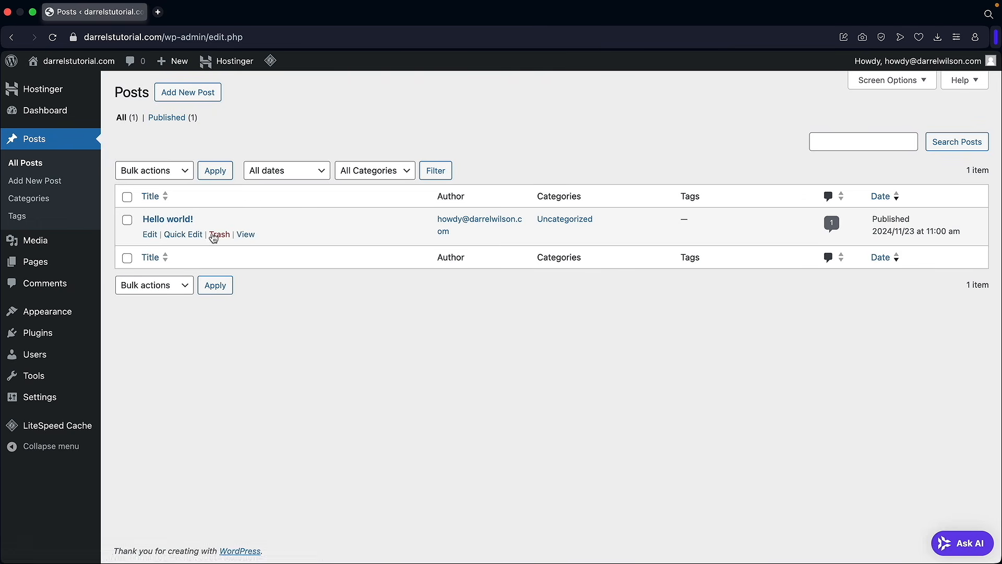
{"action": "left_click", "coordinate": [219, 235]}
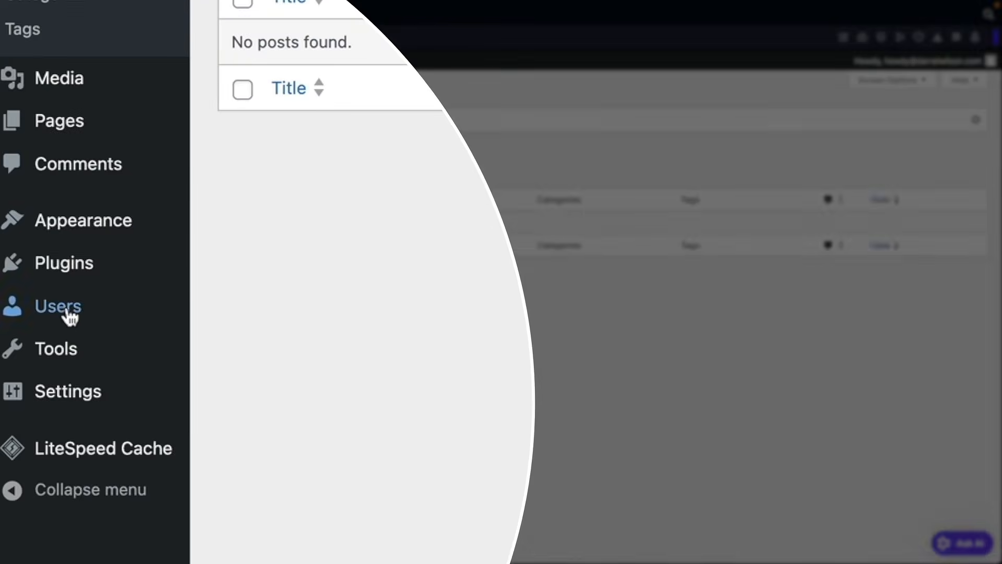
- In the profile, try the Light, Modern, Blue, Coffee and Midnight admin colour schemes
{"action": "mouse_move", "coordinate": [39, 358]}
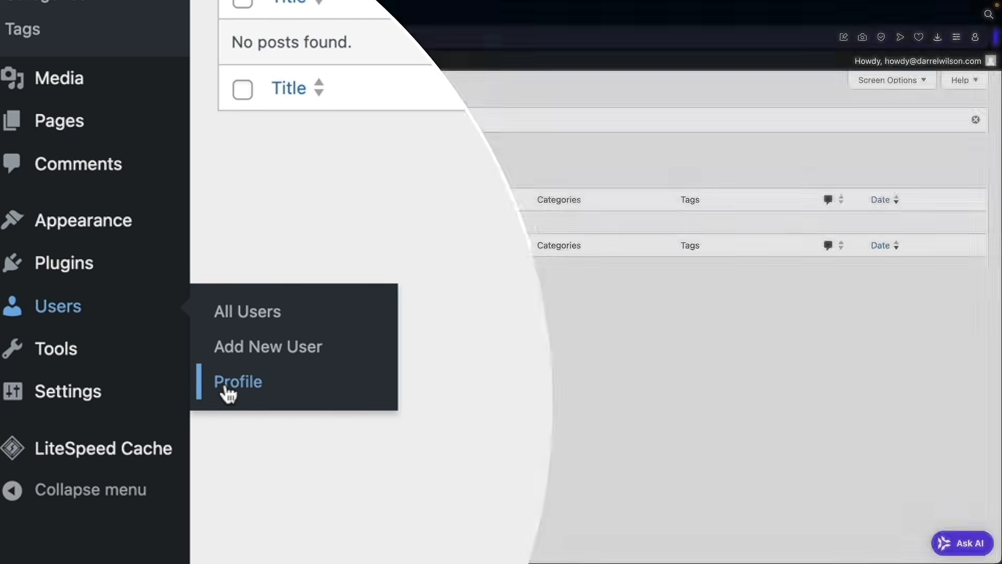
{"action": "left_click", "coordinate": [226, 393]}
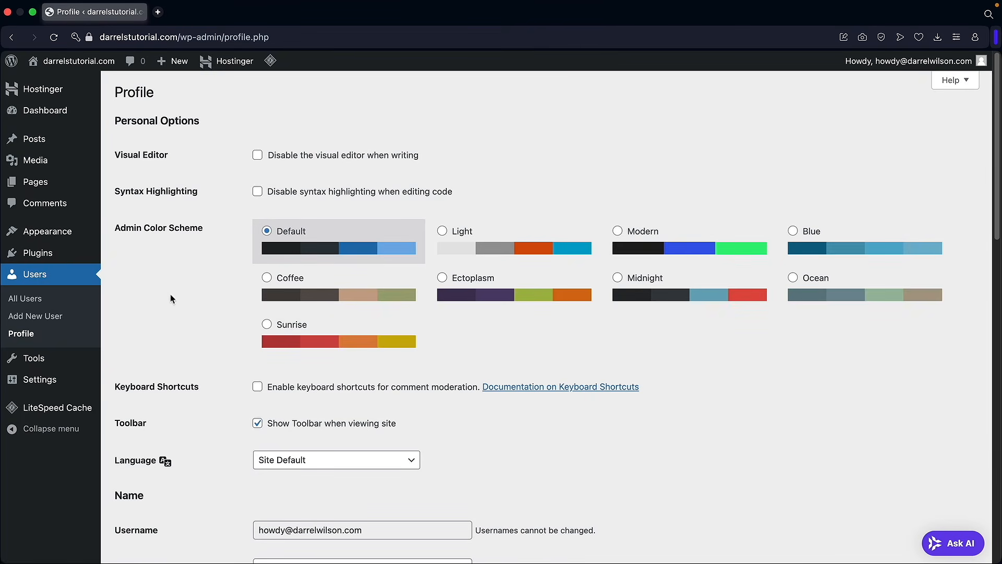
{"action": "left_click", "coordinate": [509, 249]}
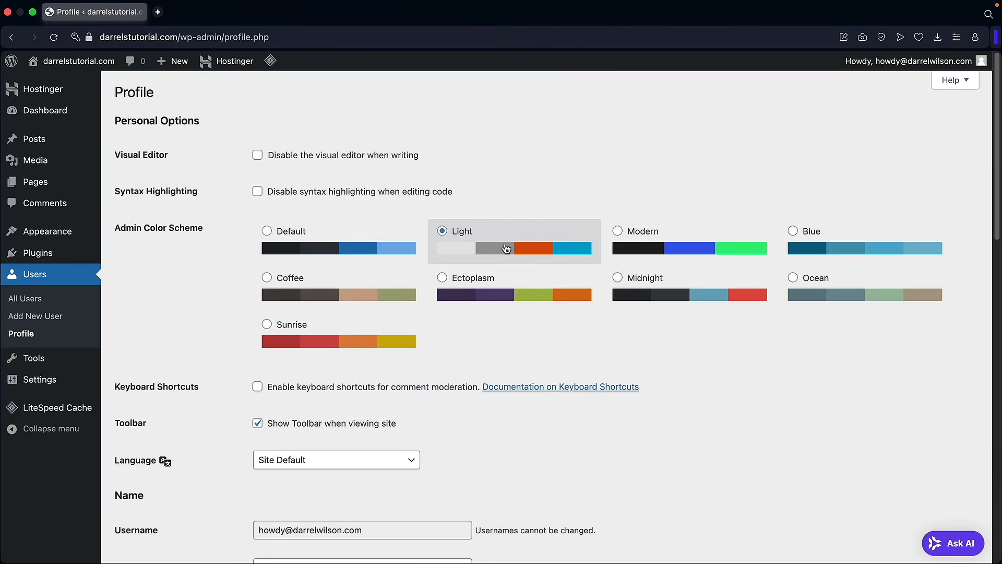
{"action": "left_click", "coordinate": [642, 245]}
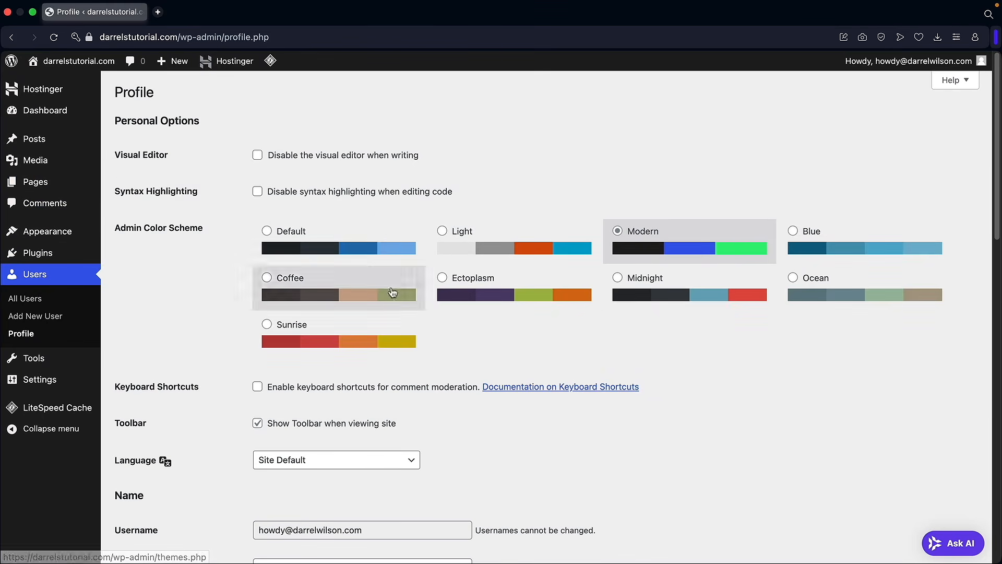
{"action": "left_click", "coordinate": [792, 241]}
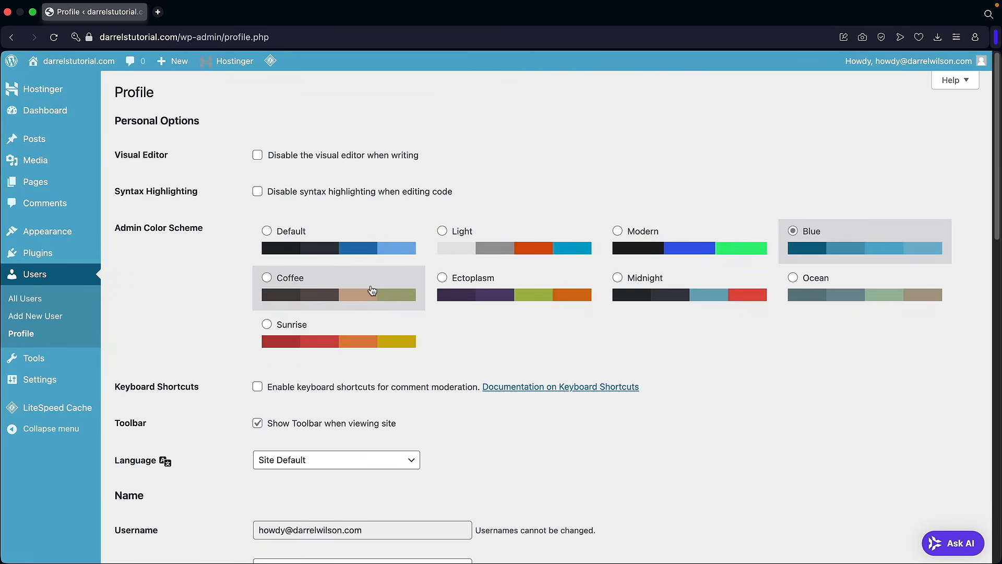
{"action": "left_click", "coordinate": [372, 292]}
{"action": "left_click", "coordinate": [671, 290]}
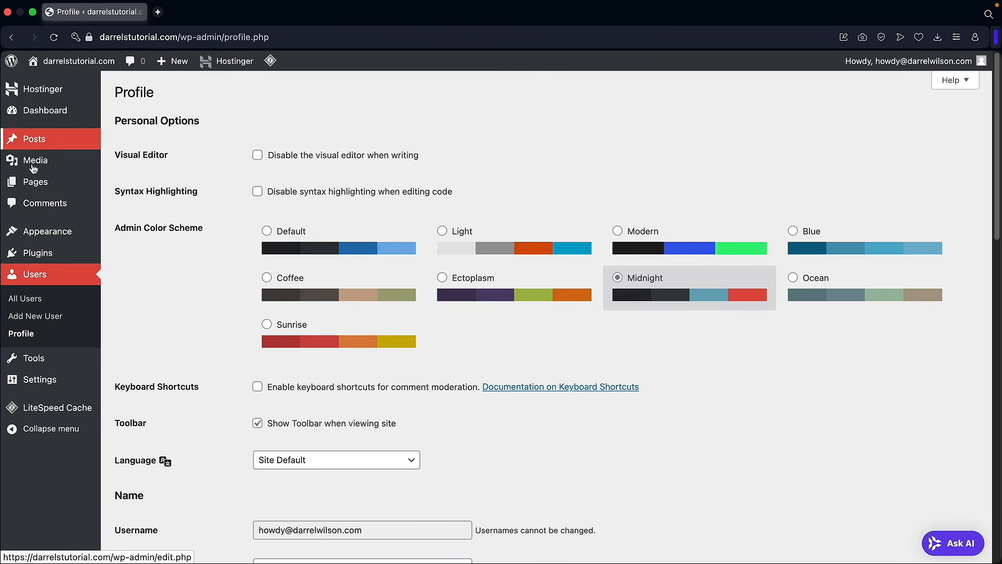
- Generate then discard a new password, and save the profile with Update Profile
{"action": "scroll", "coordinate": [481, 346], "scroll_direction": "down", "scroll_amount": 6}
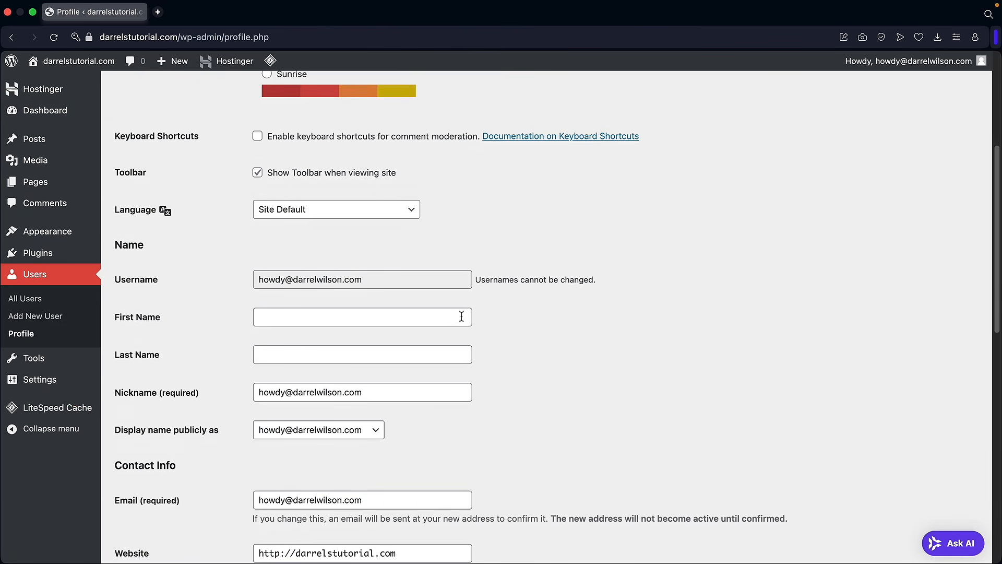
{"action": "scroll", "coordinate": [439, 308], "scroll_direction": "down", "scroll_amount": 3}
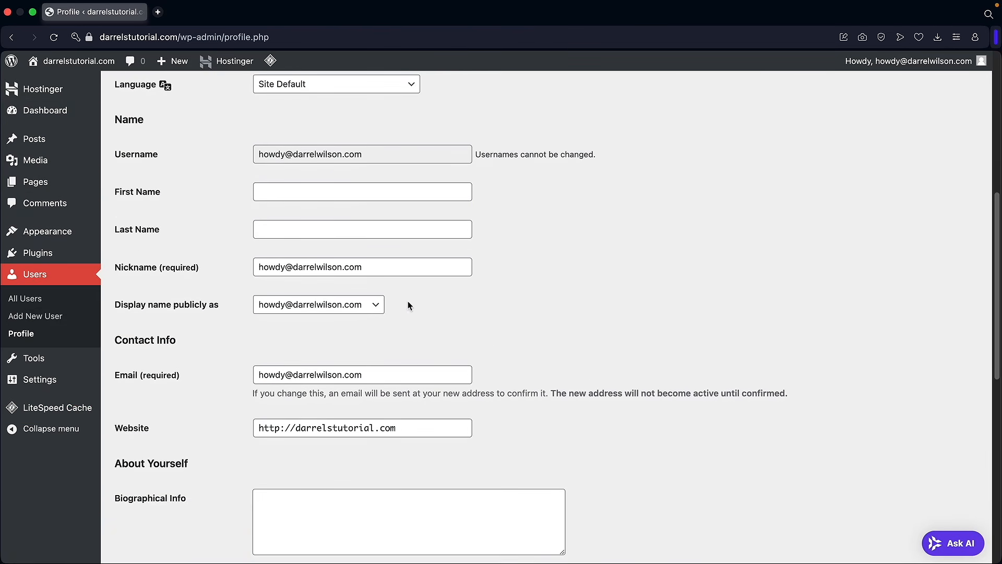
{"action": "left_click_drag", "start_coordinate": [393, 313], "coordinate": [246, 314]}
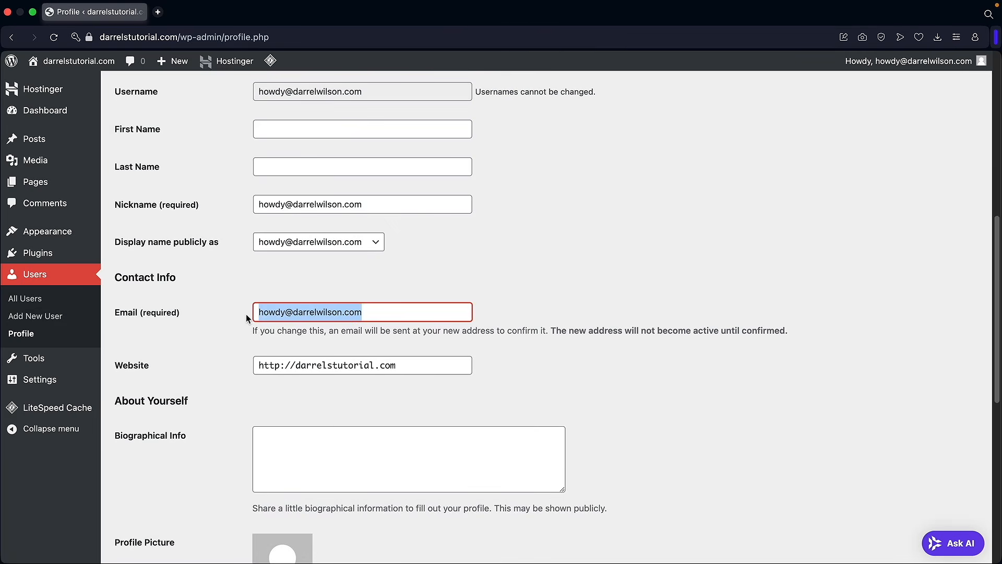
{"action": "left_click", "coordinate": [370, 310]}
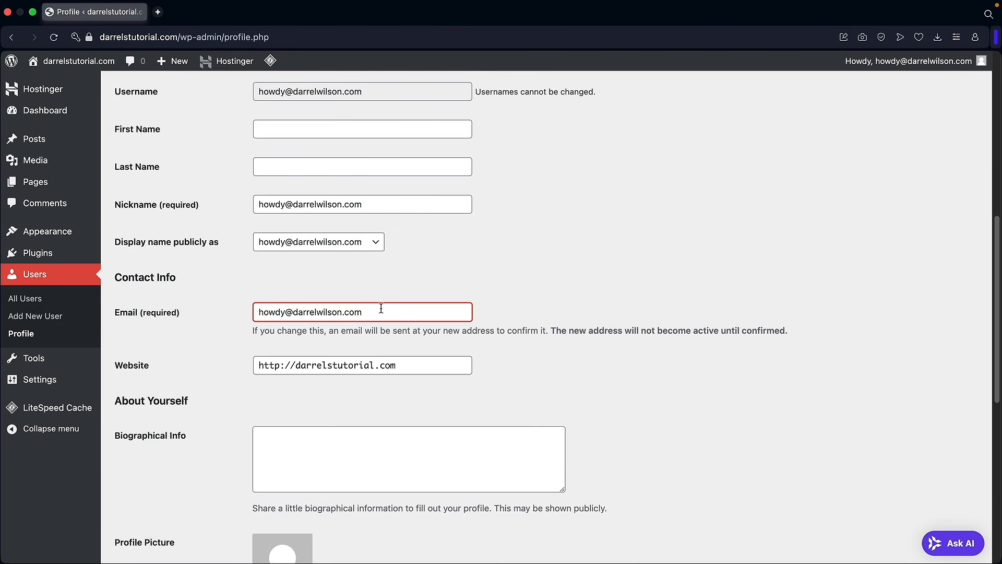
{"action": "scroll", "coordinate": [255, 294], "scroll_direction": "down", "scroll_amount": 6}
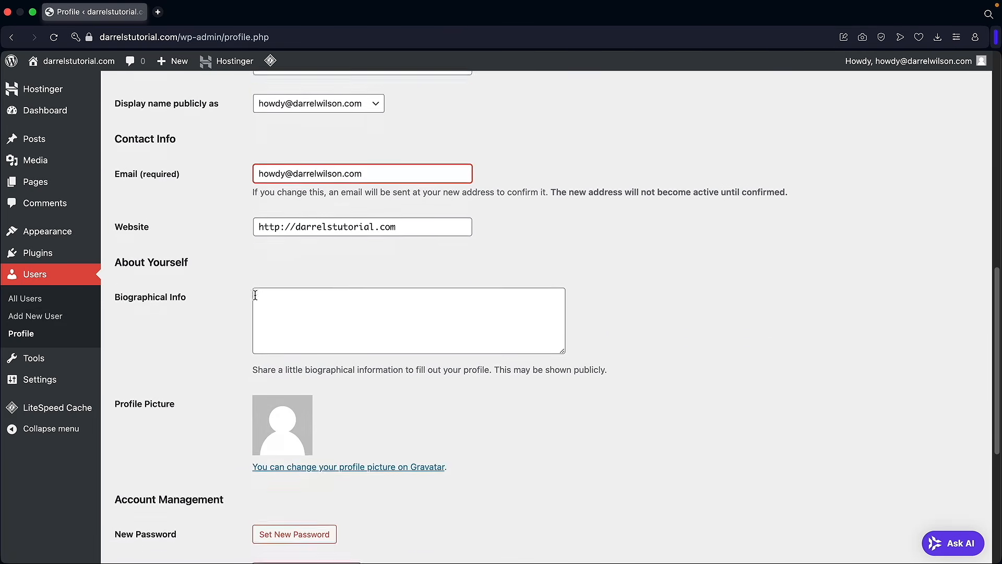
{"action": "scroll", "coordinate": [219, 292], "scroll_direction": "down", "scroll_amount": 1}
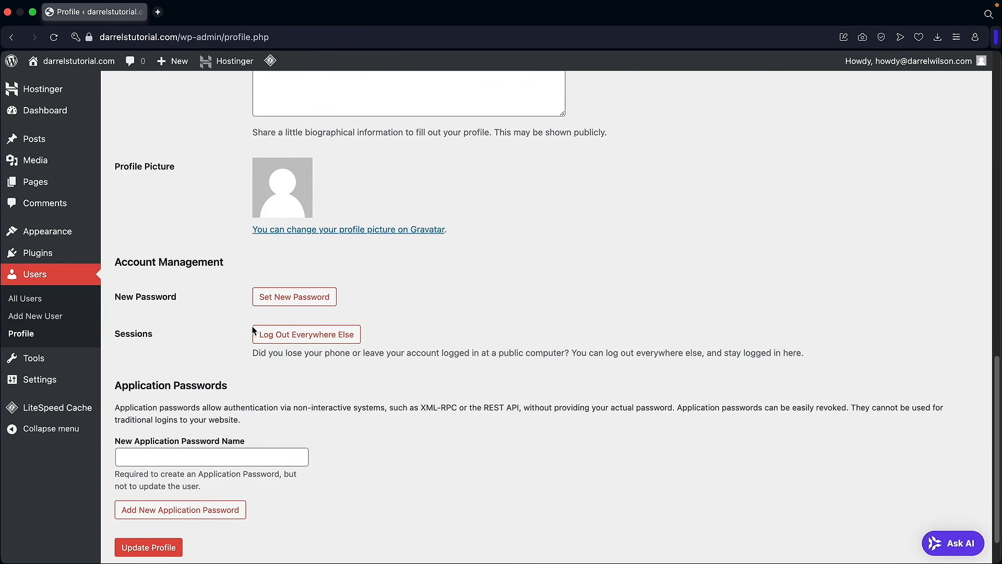
{"action": "left_click", "coordinate": [288, 300]}
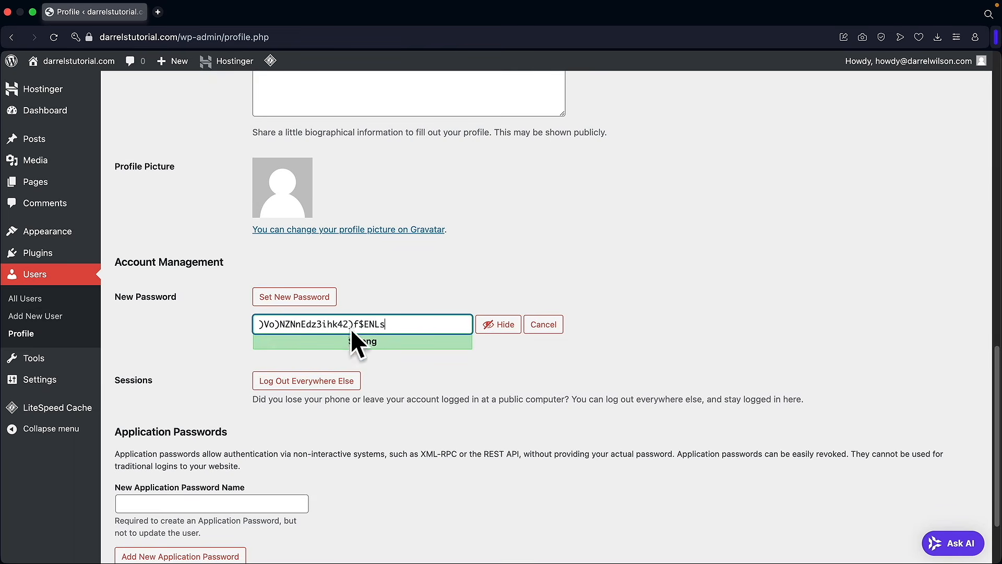
{"action": "left_click", "coordinate": [544, 325]}
{"action": "scroll", "coordinate": [366, 356], "scroll_direction": "down", "scroll_amount": 2}
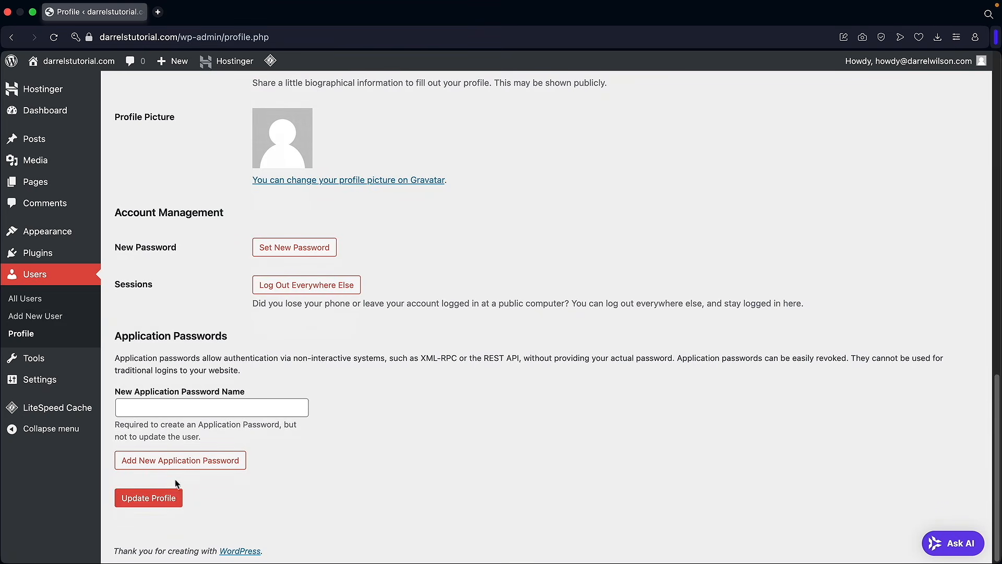
{"action": "left_click", "coordinate": [163, 497]}
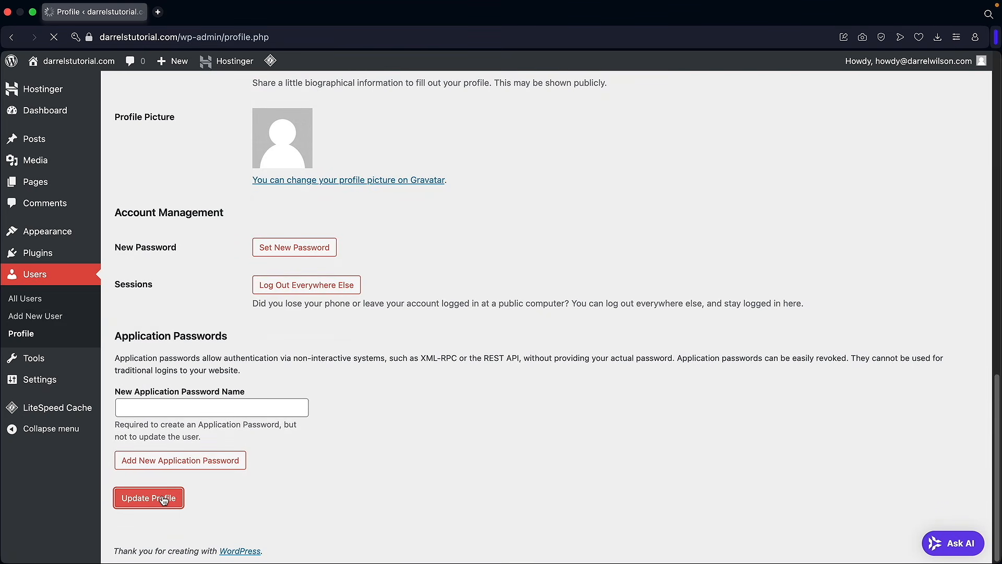
{"action": "mouse_move", "coordinate": [60, 386]}
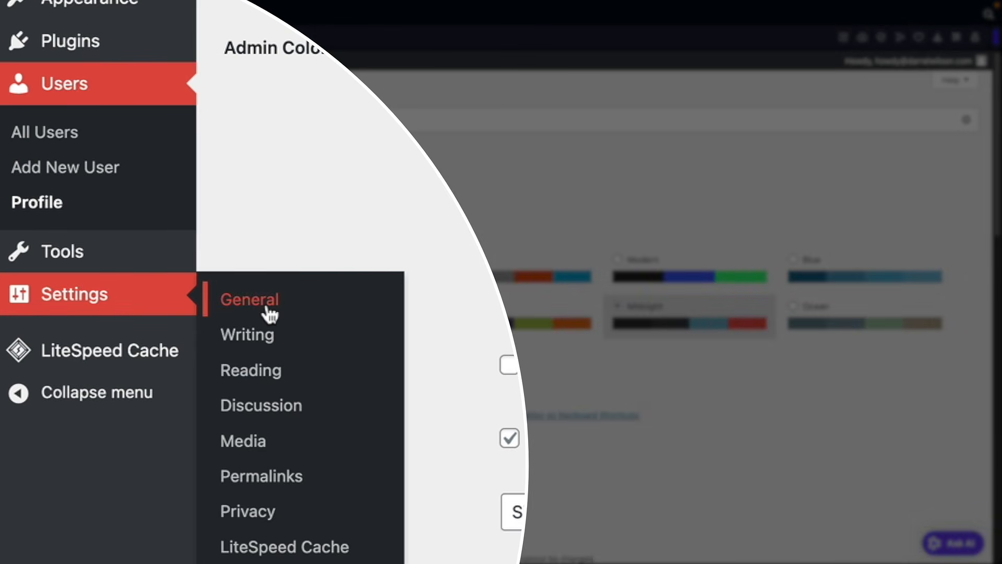
- Set the site title to Darrels Store and the tagline to Just Do It
{"action": "left_click", "coordinate": [270, 312]}
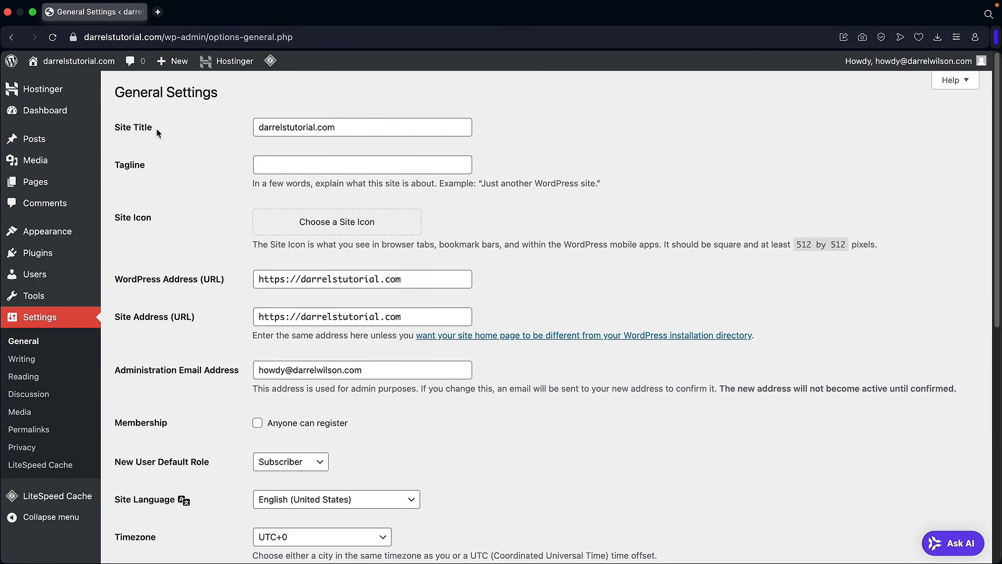
{"action": "left_click_drag", "start_coordinate": [156, 130], "coordinate": [119, 128]}
{"action": "double_click", "coordinate": [288, 125]}
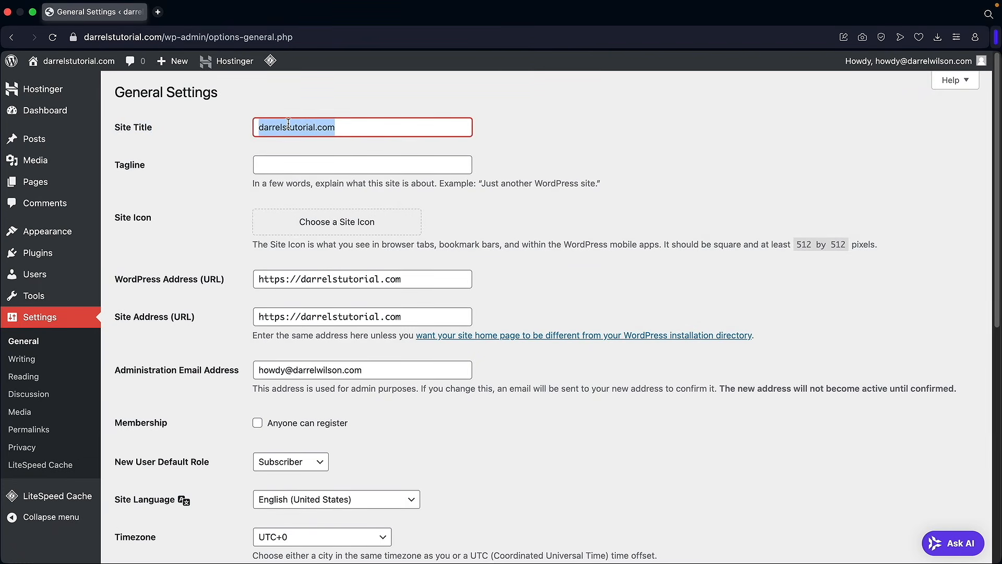
{"action": "type", "text": "Darrels Store"}
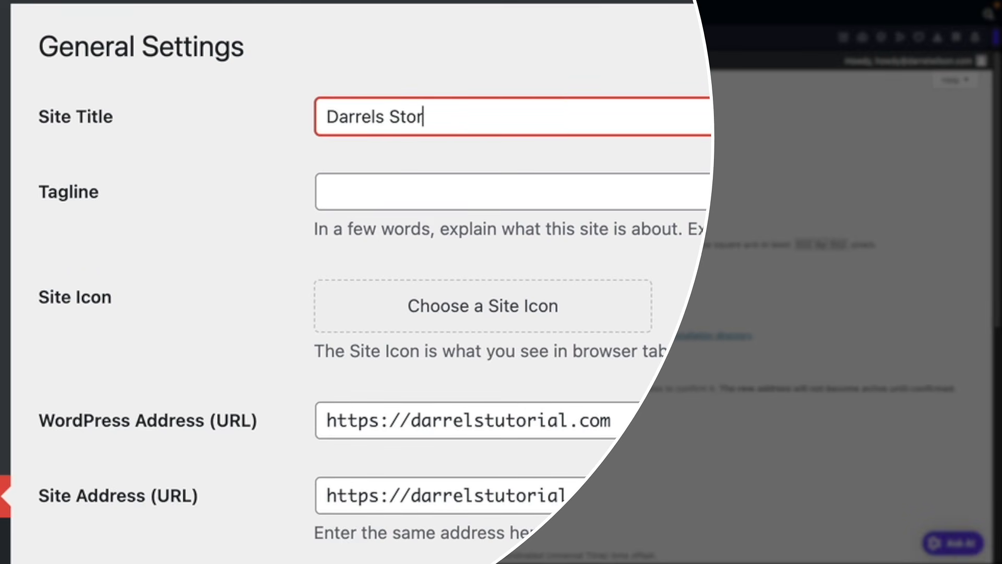
{"action": "key", "text": "Tab"}
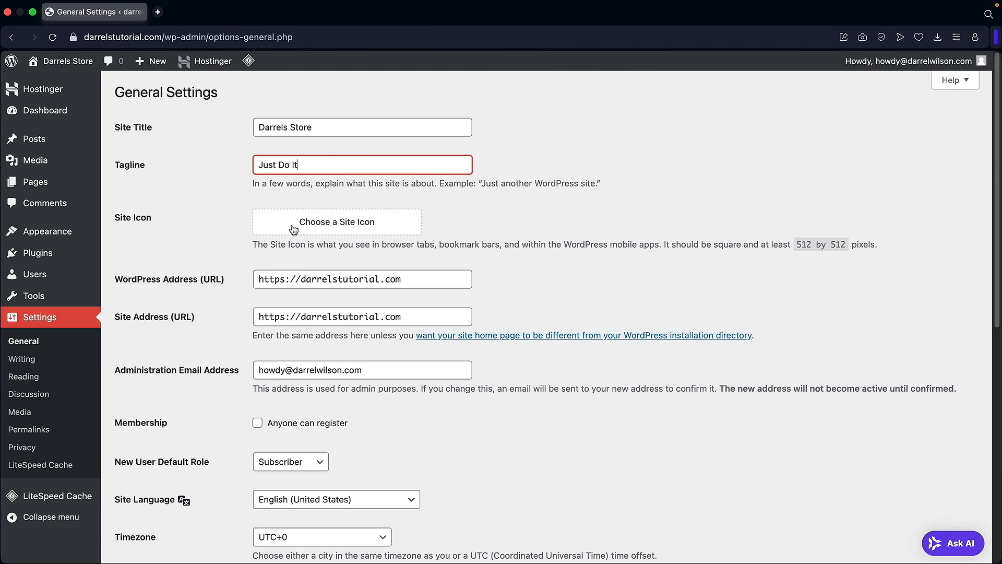
{"action": "key", "text": "Tab"}
- Keep the site language as English (United States) and save the general settings
{"action": "scroll", "coordinate": [217, 215], "scroll_direction": "down", "scroll_amount": 4}
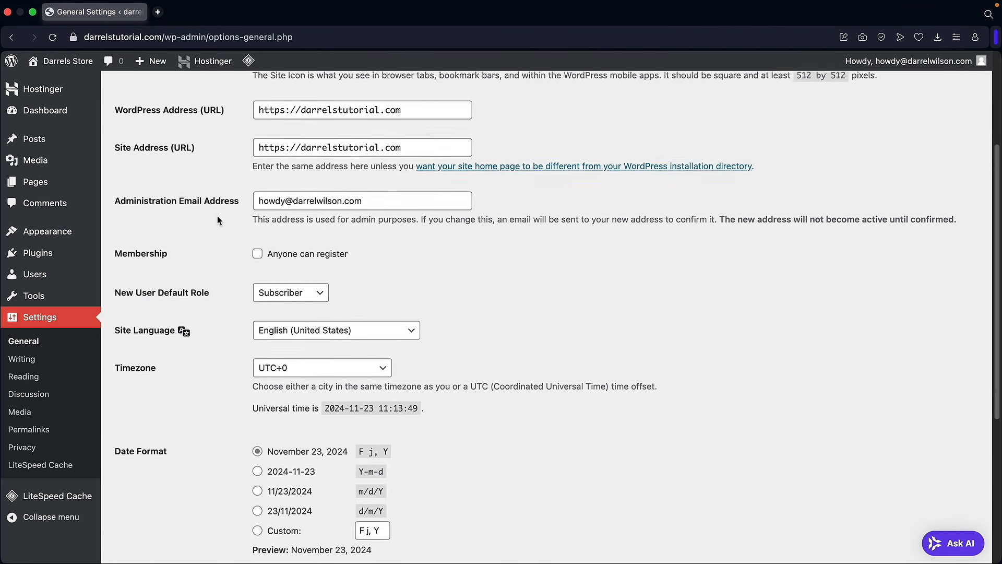
{"action": "scroll", "coordinate": [217, 215], "scroll_direction": "up", "scroll_amount": 1}
{"action": "left_click_drag", "start_coordinate": [360, 182], "coordinate": [339, 179]}
{"action": "left_click", "coordinate": [382, 181]}
{"action": "scroll", "coordinate": [245, 198], "scroll_direction": "down", "scroll_amount": 2}
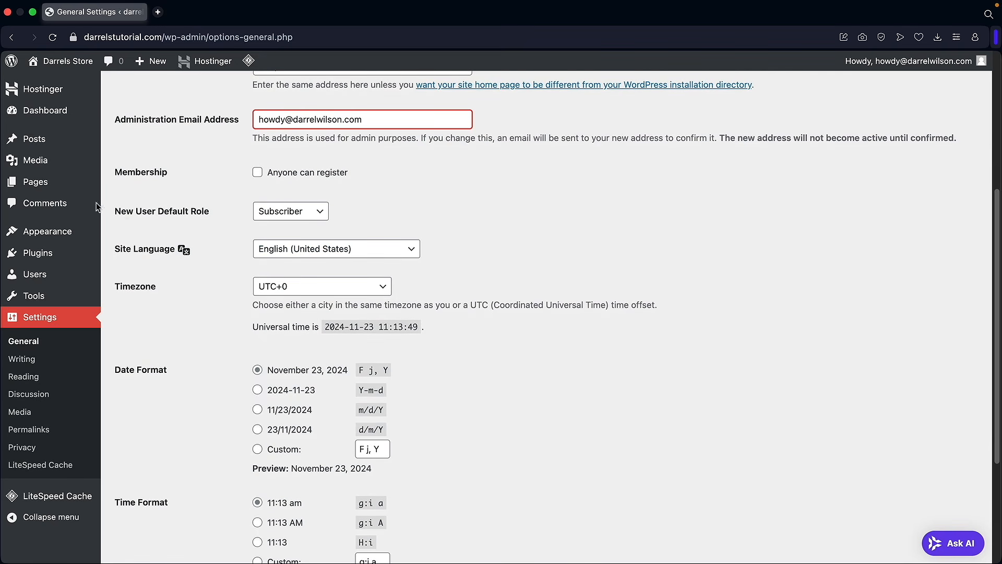
{"action": "left_click", "coordinate": [319, 251]}
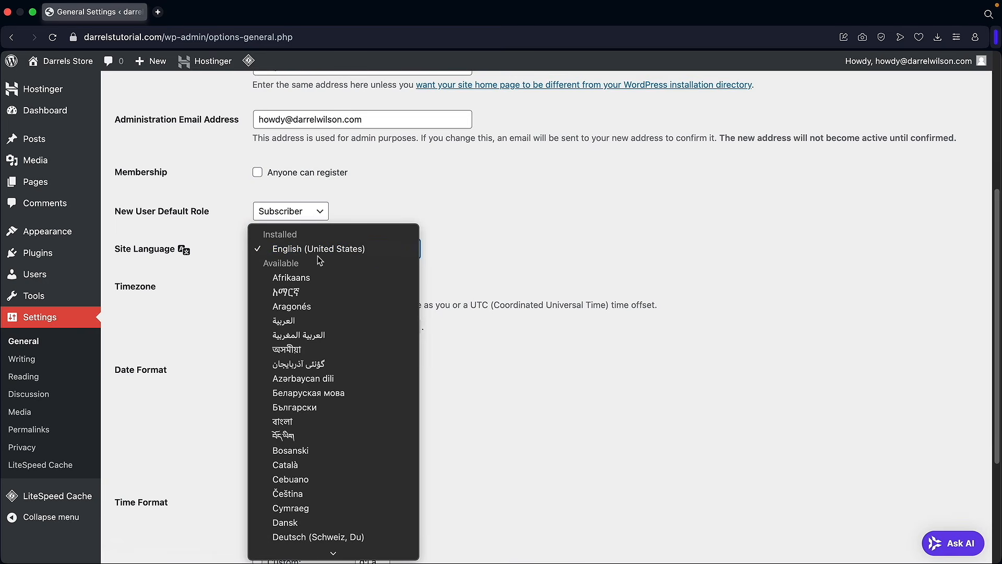
{"action": "scroll", "coordinate": [343, 330], "scroll_direction": "down", "scroll_amount": 5}
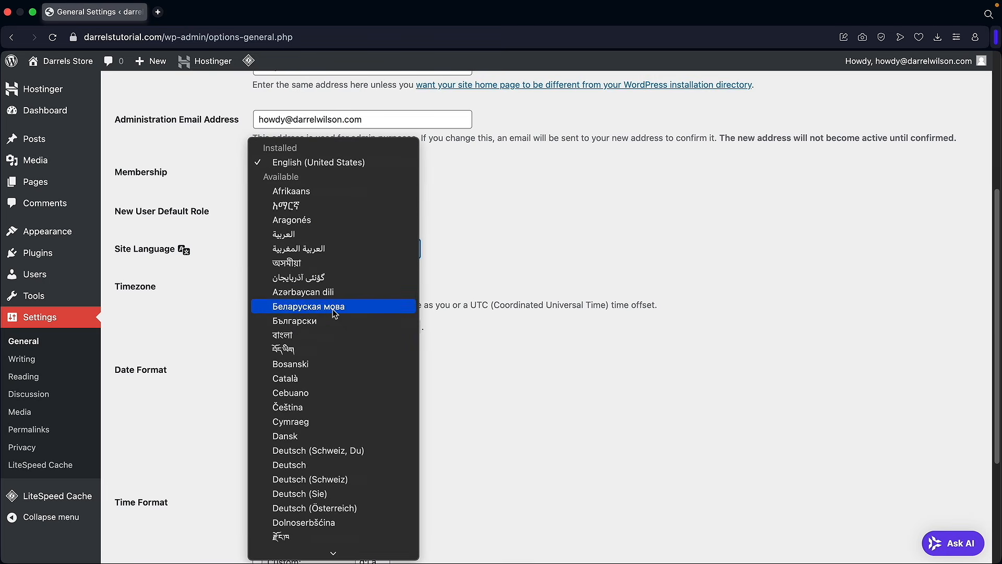
{"action": "scroll", "coordinate": [335, 312], "scroll_direction": "down", "scroll_amount": 10}
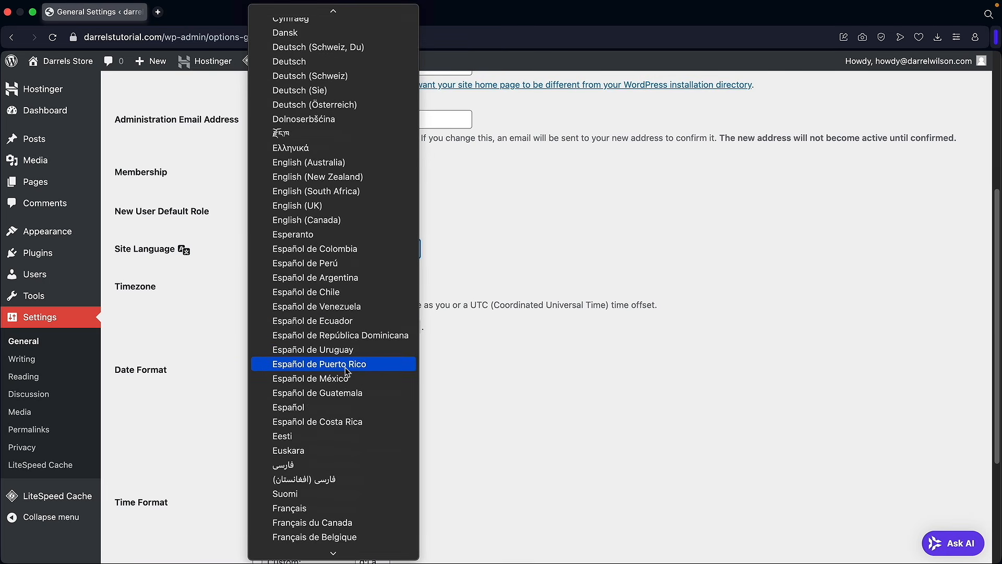
{"action": "scroll", "coordinate": [337, 376], "scroll_direction": "down", "scroll_amount": 4}
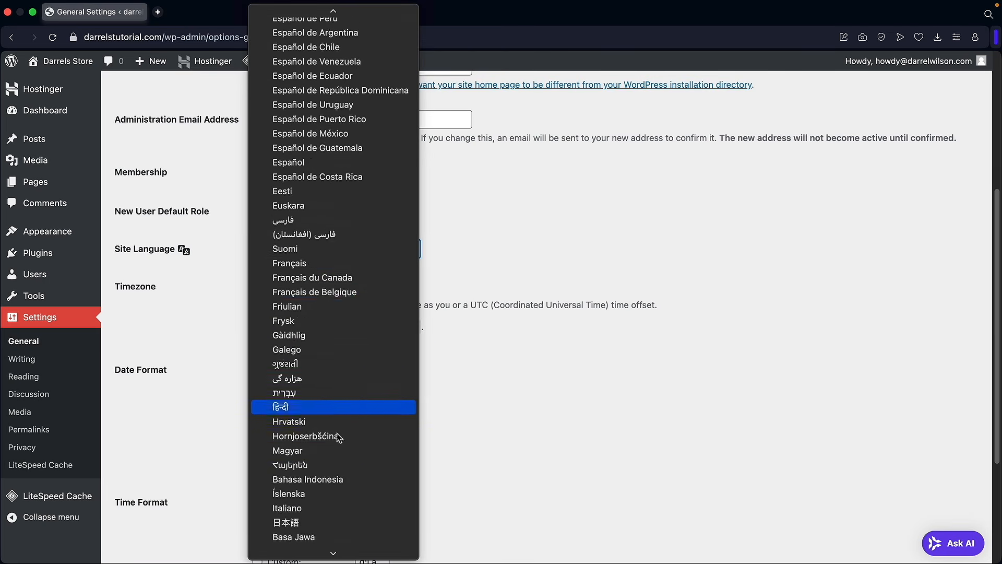
{"action": "scroll", "coordinate": [336, 393], "scroll_direction": "up", "scroll_amount": 15}
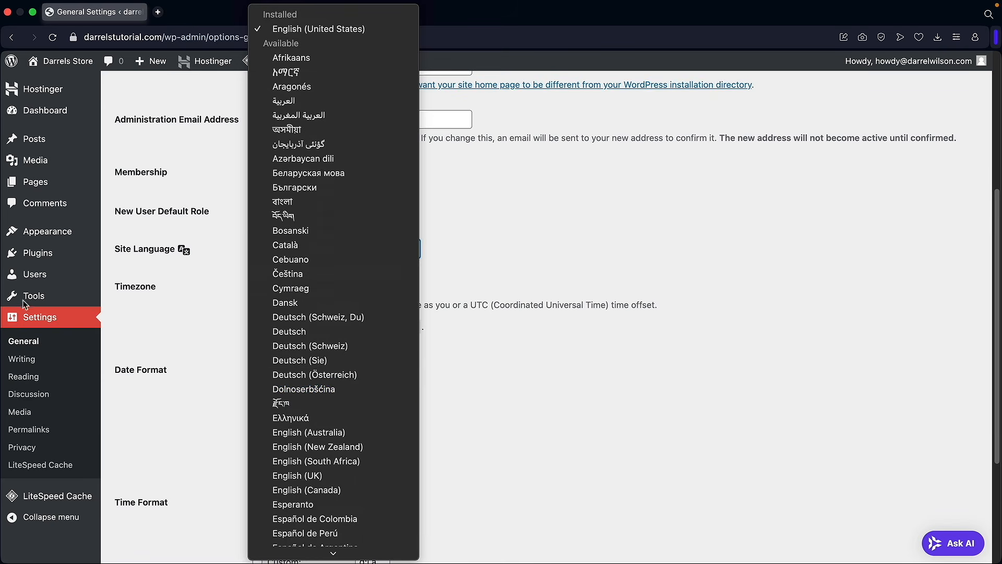
{"action": "left_click", "coordinate": [490, 269]}
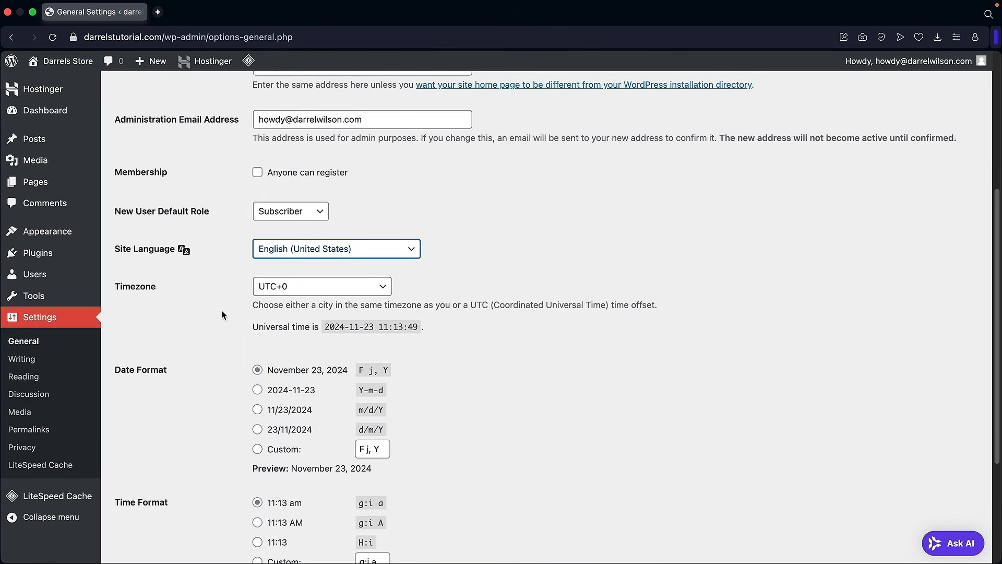
{"action": "scroll", "coordinate": [221, 313], "scroll_direction": "down", "scroll_amount": 5}
{"action": "left_click", "coordinate": [167, 499]}
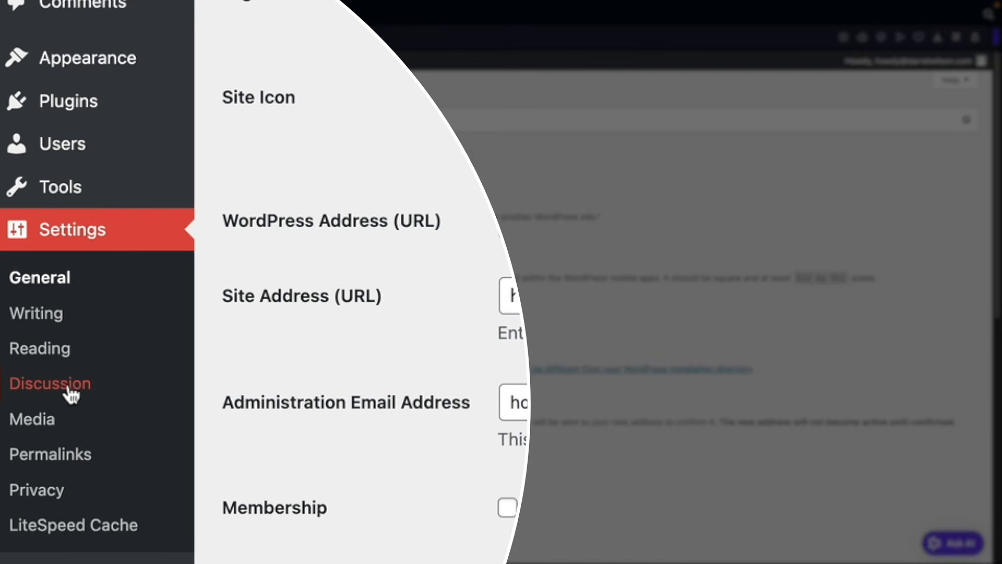
- Turn off comments on new posts in Discussion Settings and save the changes
{"action": "left_click", "coordinate": [69, 389]}
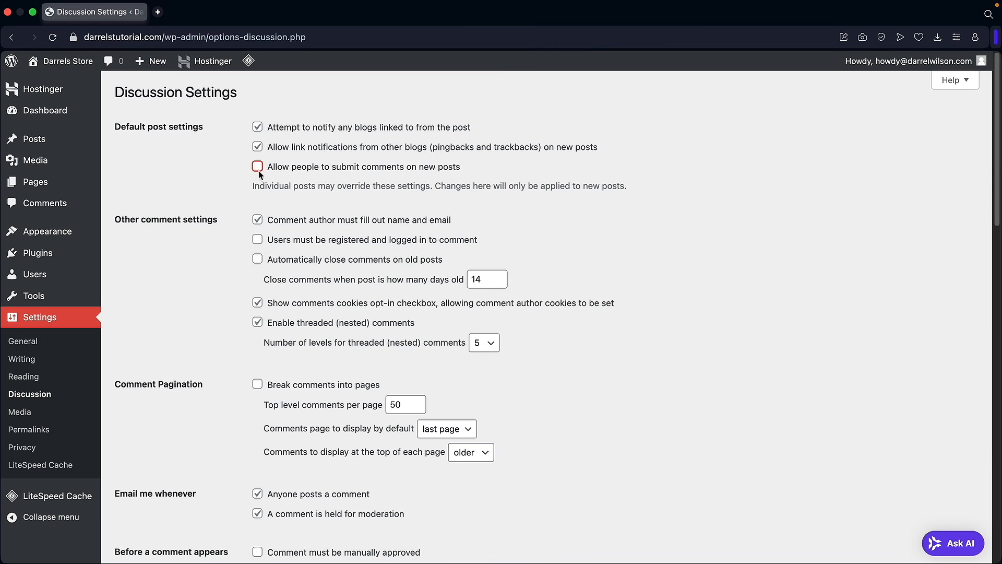
{"action": "scroll", "coordinate": [224, 208], "scroll_direction": "down", "scroll_amount": 20}
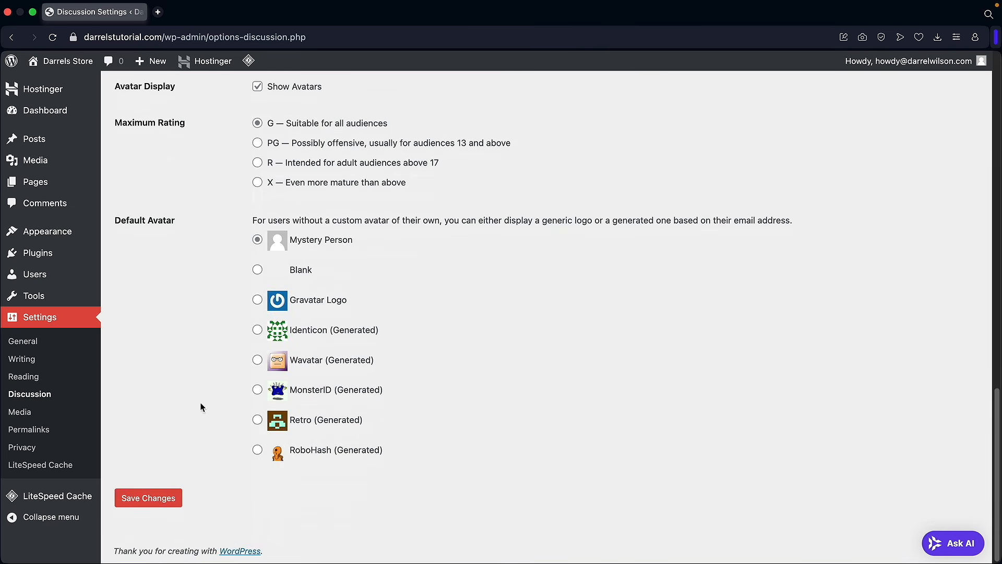
{"action": "left_click", "coordinate": [167, 500]}
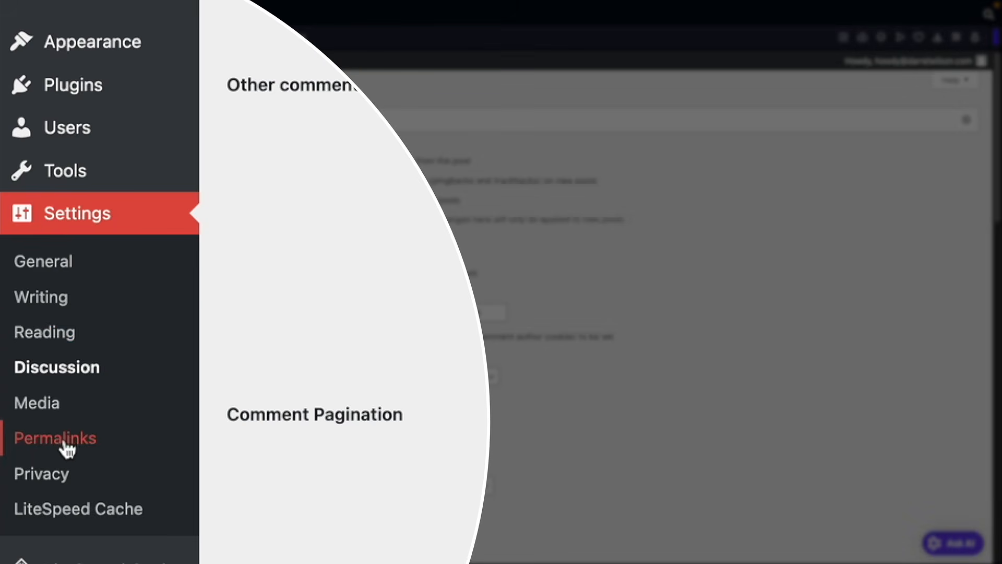
- Switch the permalink structure to Post name, save the change, and go back to the Dashboard
{"action": "left_click", "coordinate": [64, 449]}
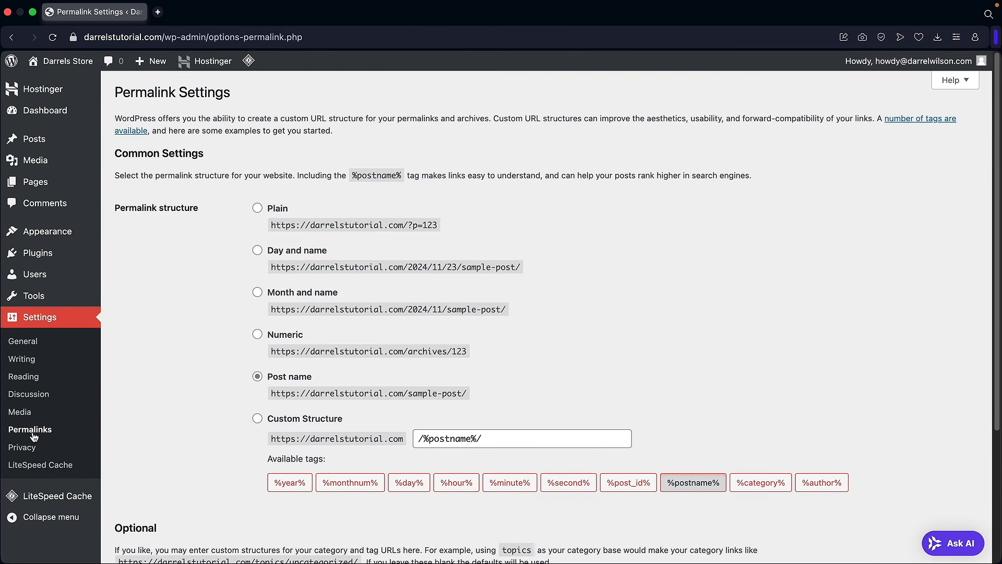
{"action": "left_click_drag", "start_coordinate": [124, 207], "coordinate": [181, 207]}
{"action": "left_click", "coordinate": [258, 378]}
{"action": "left_click_drag", "start_coordinate": [280, 390], "coordinate": [441, 392]}
{"action": "left_click_drag", "start_coordinate": [302, 310], "coordinate": [492, 311]}
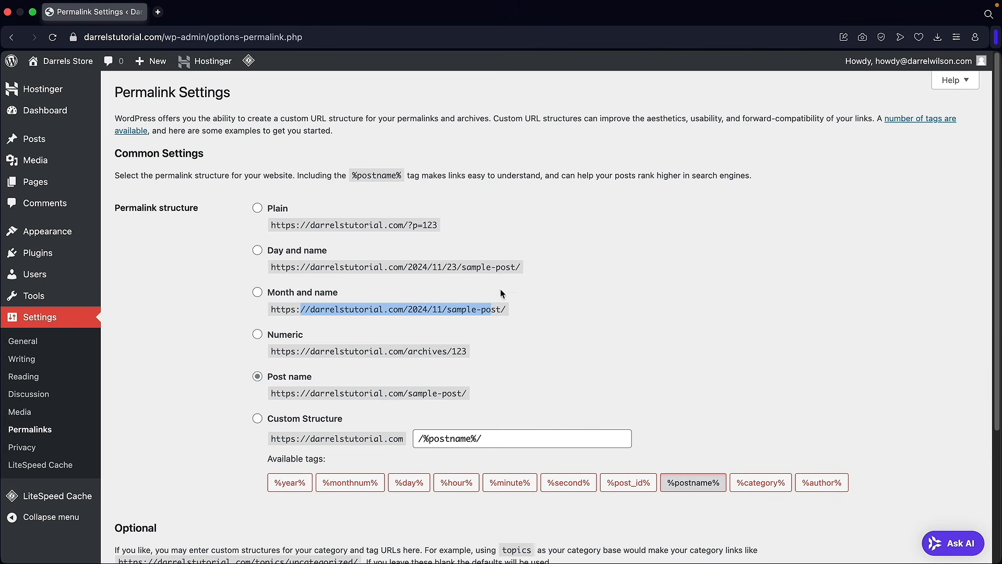
{"action": "left_click", "coordinate": [258, 376]}
{"action": "scroll", "coordinate": [214, 359], "scroll_direction": "down", "scroll_amount": 3}
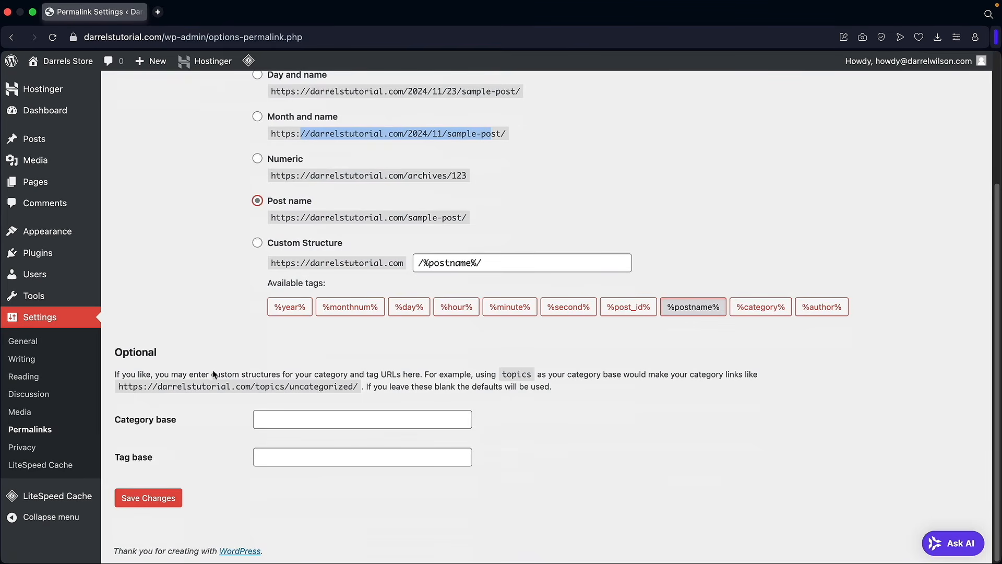
{"action": "left_click", "coordinate": [173, 500]}
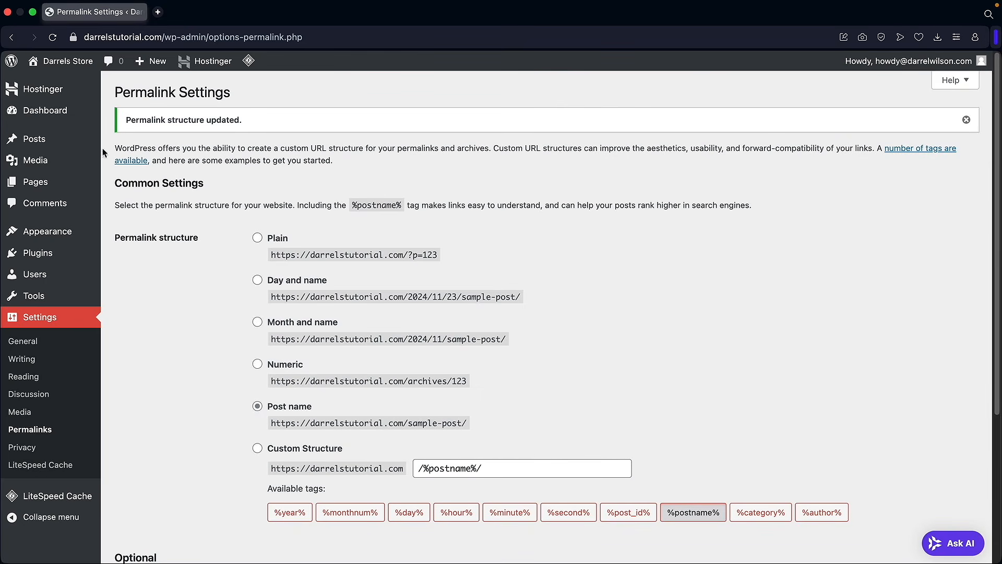
{"action": "left_click", "coordinate": [64, 113]}
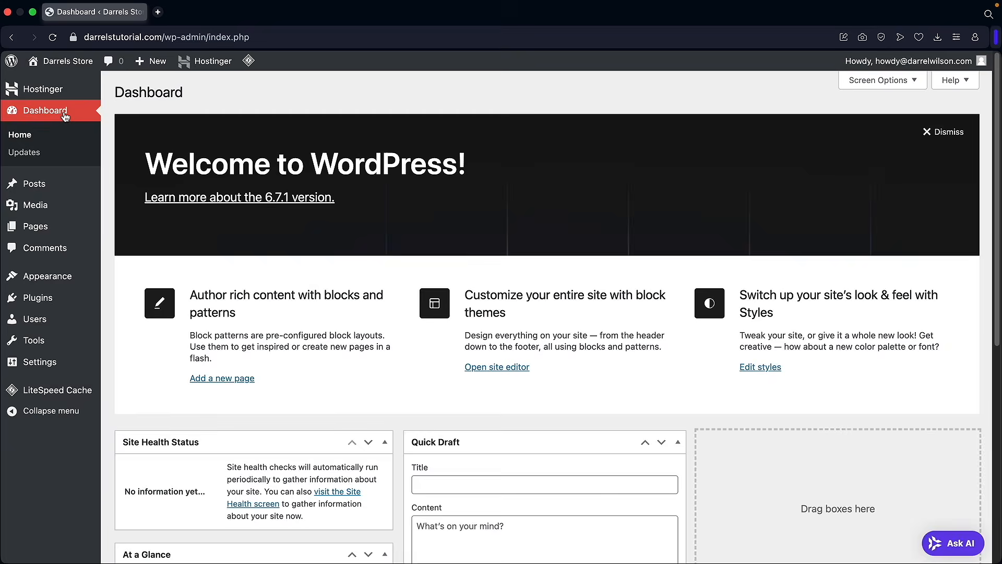
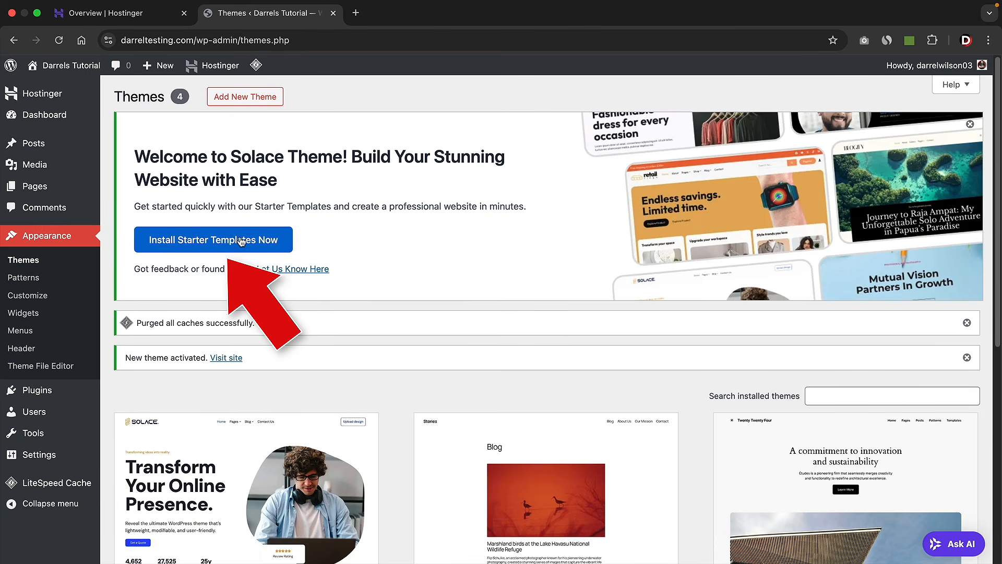
- Install the Solace starter templates and start setup to reach the template library
{"action": "left_click", "coordinate": [206, 244]}
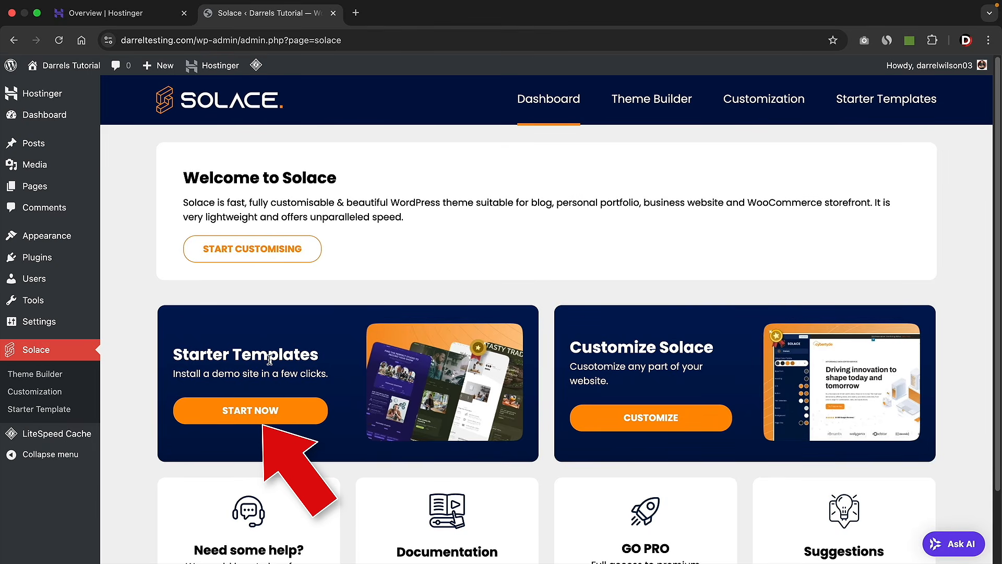
{"action": "left_click", "coordinate": [247, 412]}
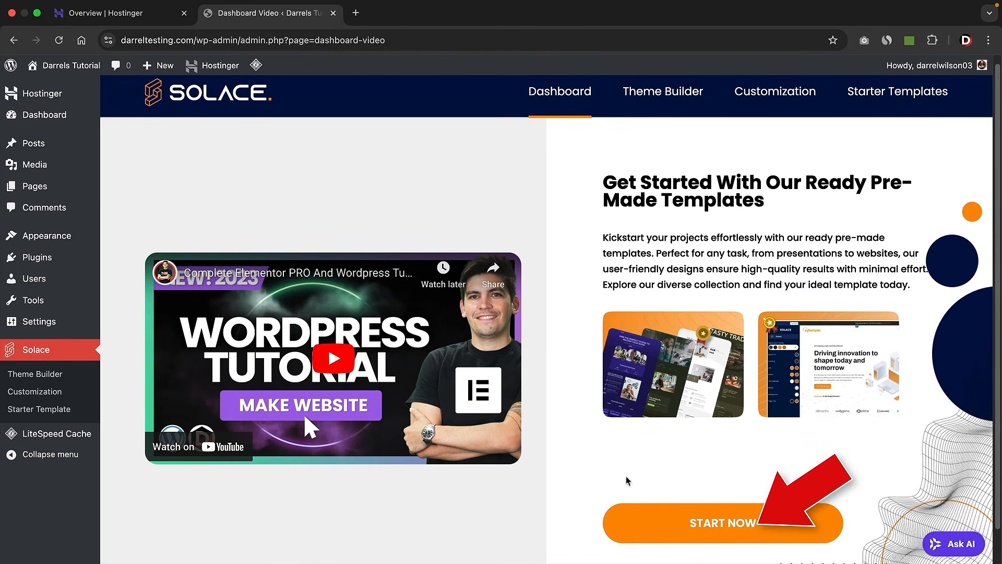
{"action": "left_click", "coordinate": [710, 527]}
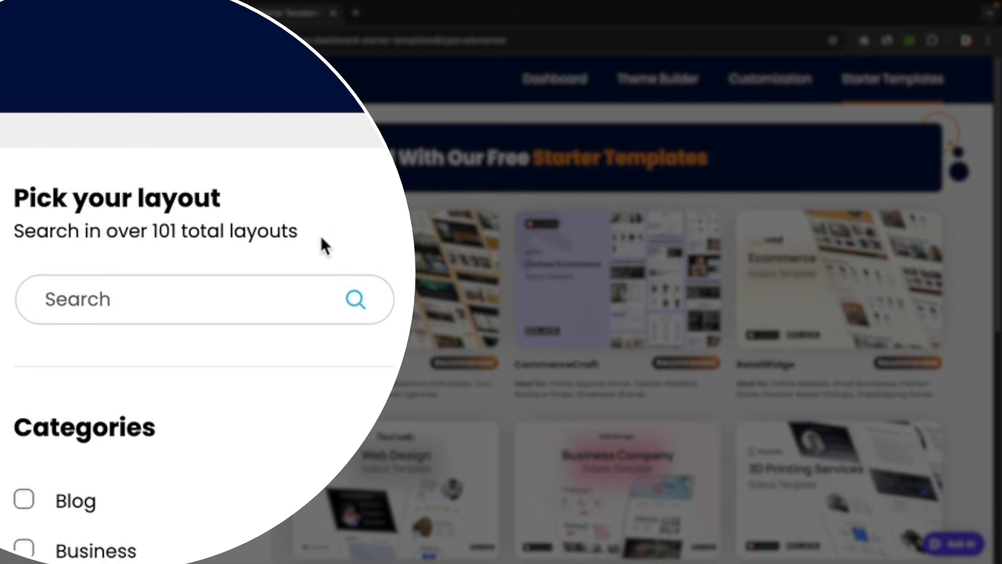
- Browse the starter template grid and load more templates
{"action": "left_click_drag", "start_coordinate": [320, 238], "coordinate": [50, 230]}
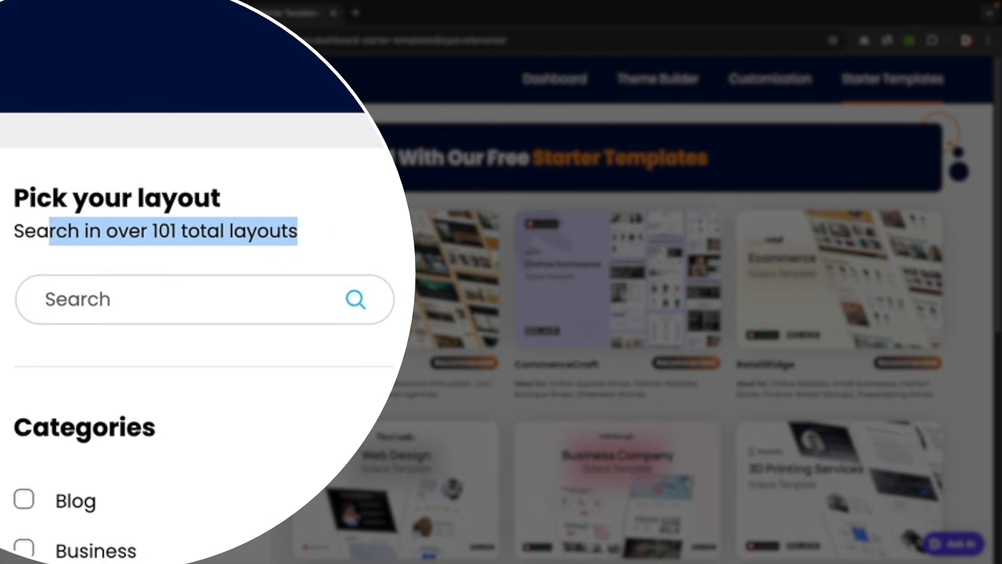
{"action": "scroll", "coordinate": [283, 320], "scroll_direction": "down", "scroll_amount": 3}
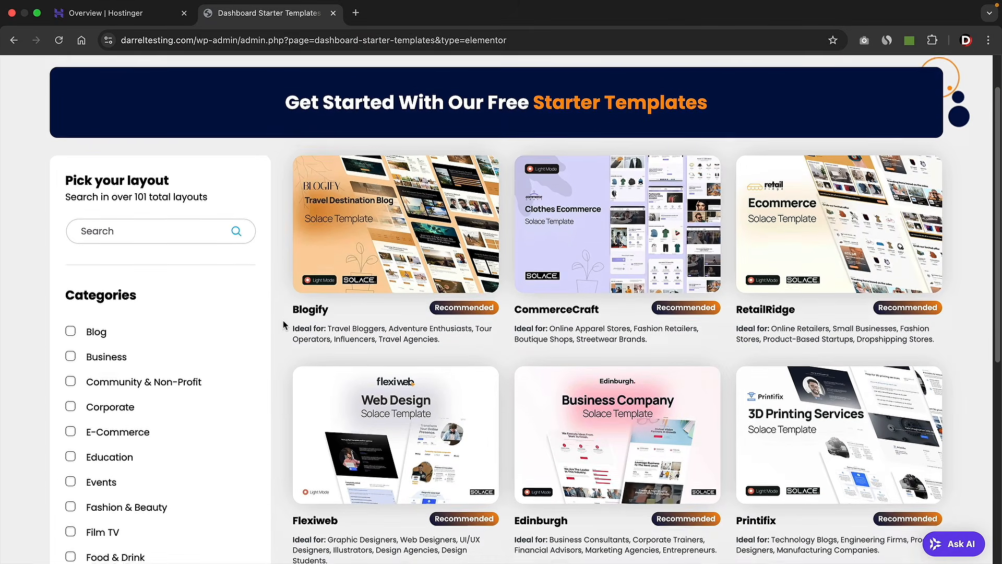
{"action": "scroll", "coordinate": [282, 324], "scroll_direction": "down", "scroll_amount": 2}
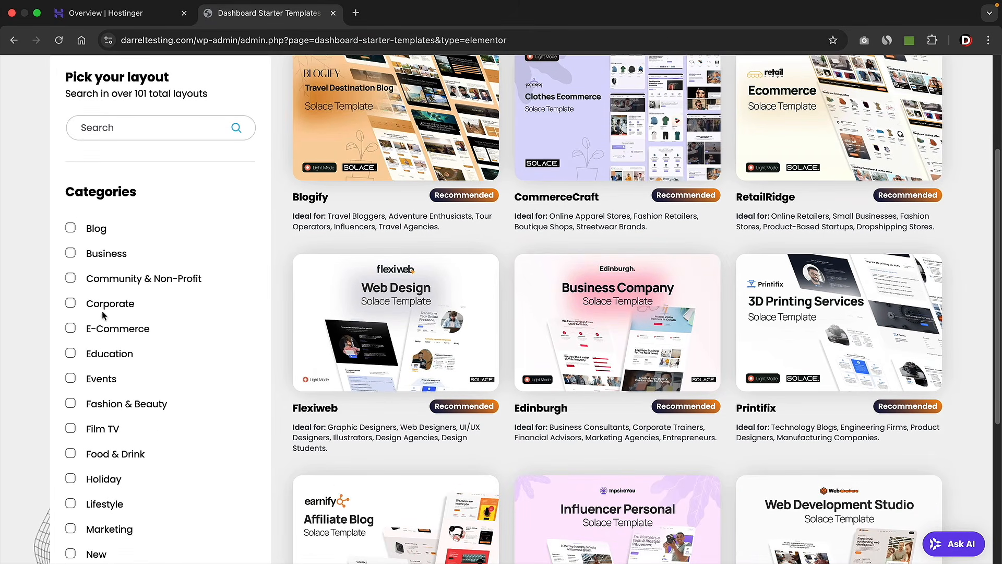
{"action": "scroll", "coordinate": [762, 318], "scroll_direction": "down", "scroll_amount": 3}
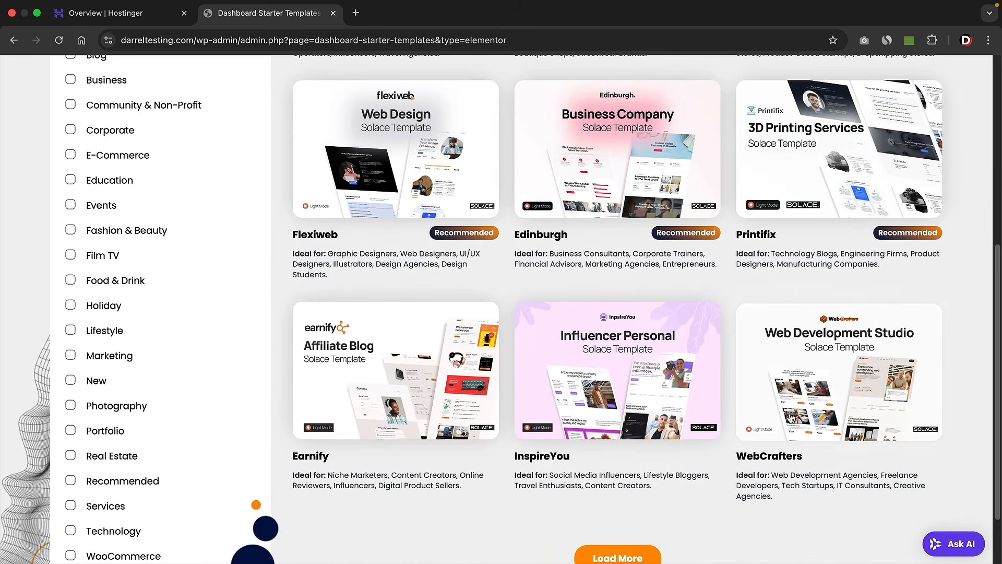
{"action": "scroll", "coordinate": [647, 470], "scroll_direction": "down", "scroll_amount": 2}
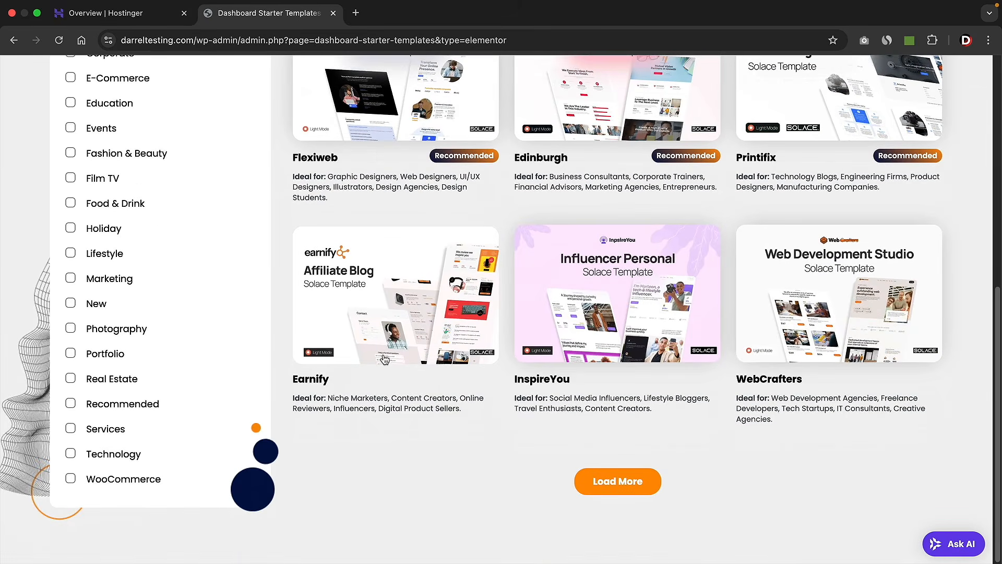
{"action": "left_click", "coordinate": [646, 478]}
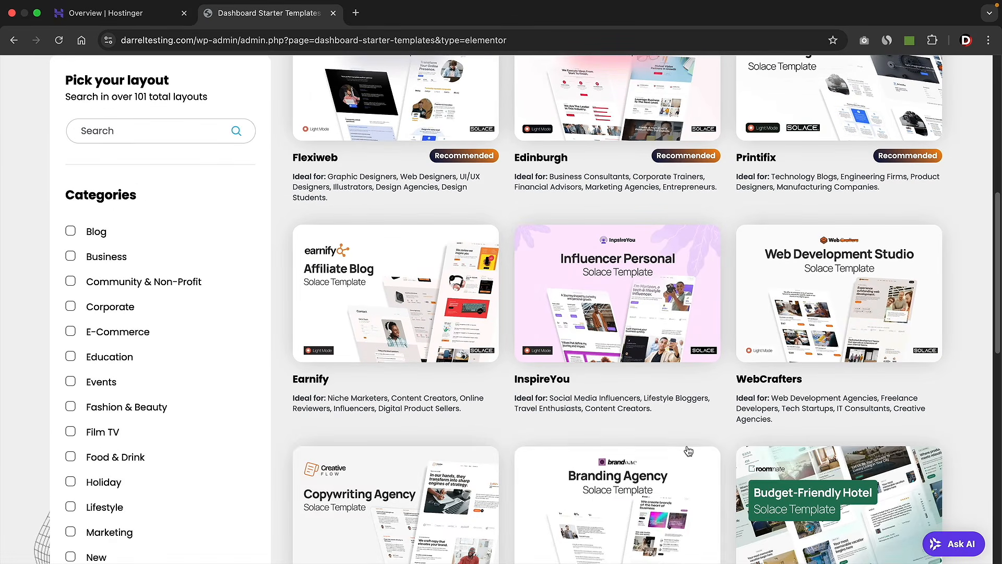
- Look through the expanded gallery, then search 'web' to isolate the WebCrafters template
{"action": "scroll", "coordinate": [688, 450], "scroll_direction": "down", "scroll_amount": 7}
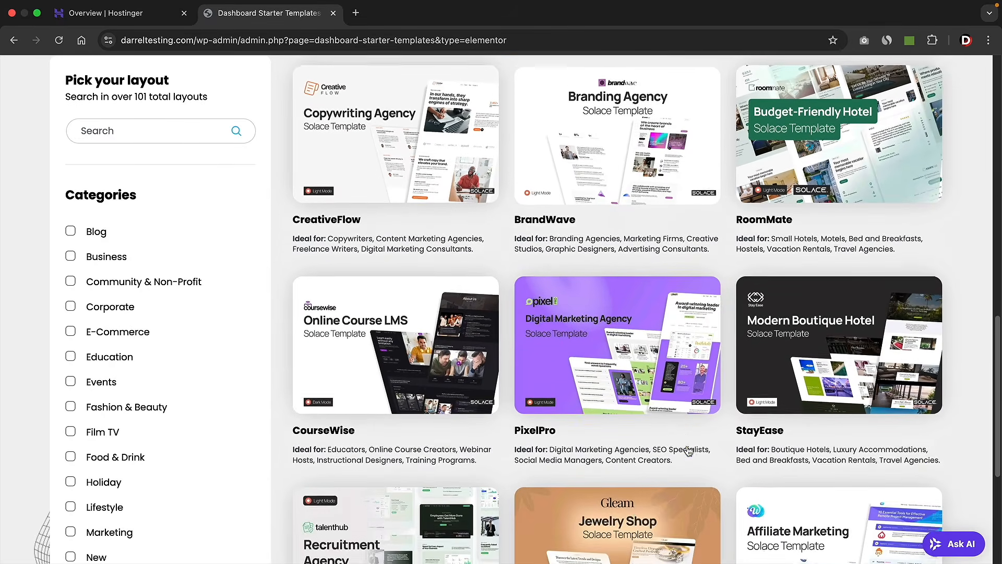
{"action": "scroll", "coordinate": [675, 443], "scroll_direction": "down", "scroll_amount": 1}
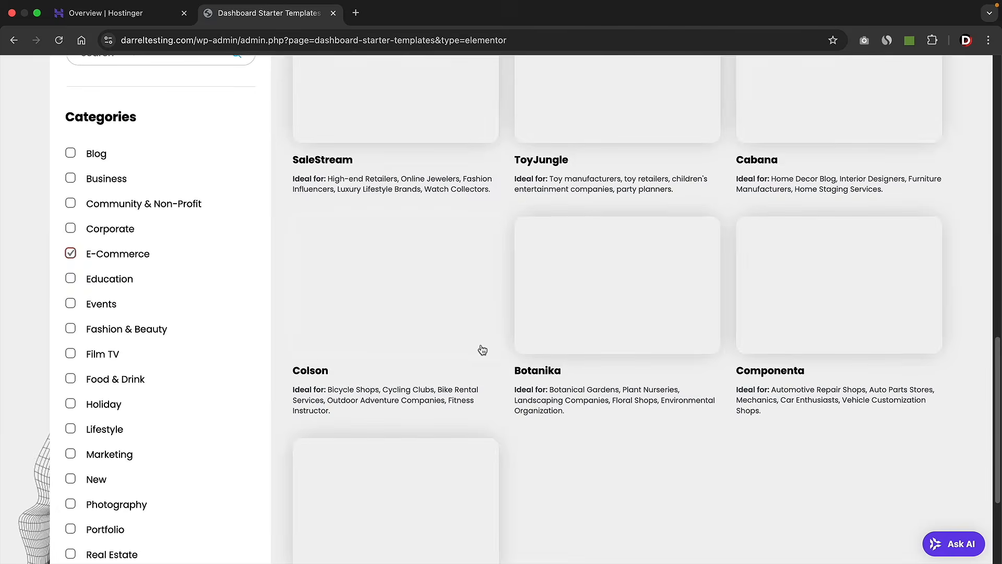
{"action": "scroll", "coordinate": [342, 288], "scroll_direction": "up", "scroll_amount": 16}
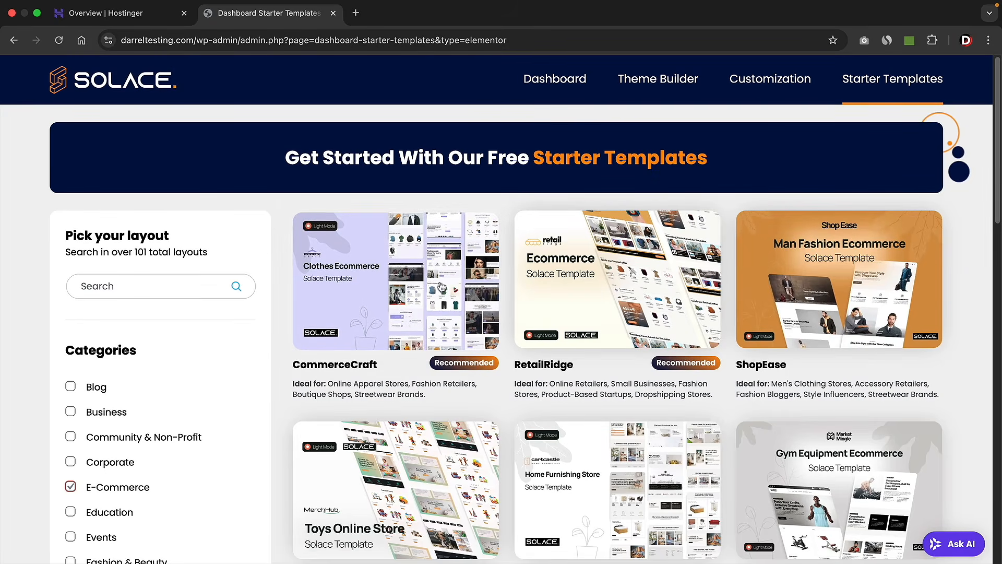
{"action": "scroll", "coordinate": [833, 283], "scroll_direction": "down", "scroll_amount": 3}
{"action": "scroll", "coordinate": [833, 282], "scroll_direction": "down", "scroll_amount": 1}
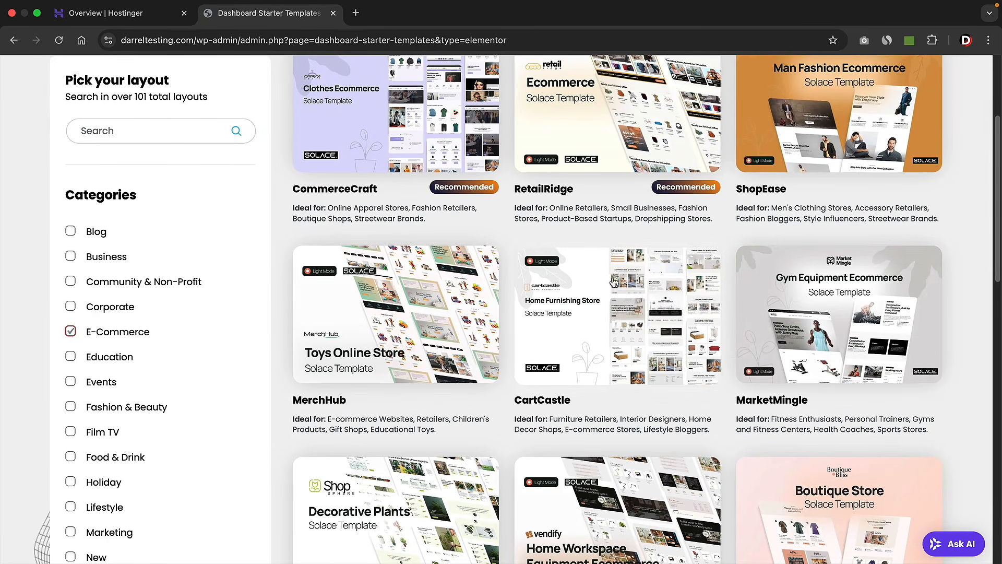
{"action": "scroll", "coordinate": [413, 348], "scroll_direction": "down", "scroll_amount": 3}
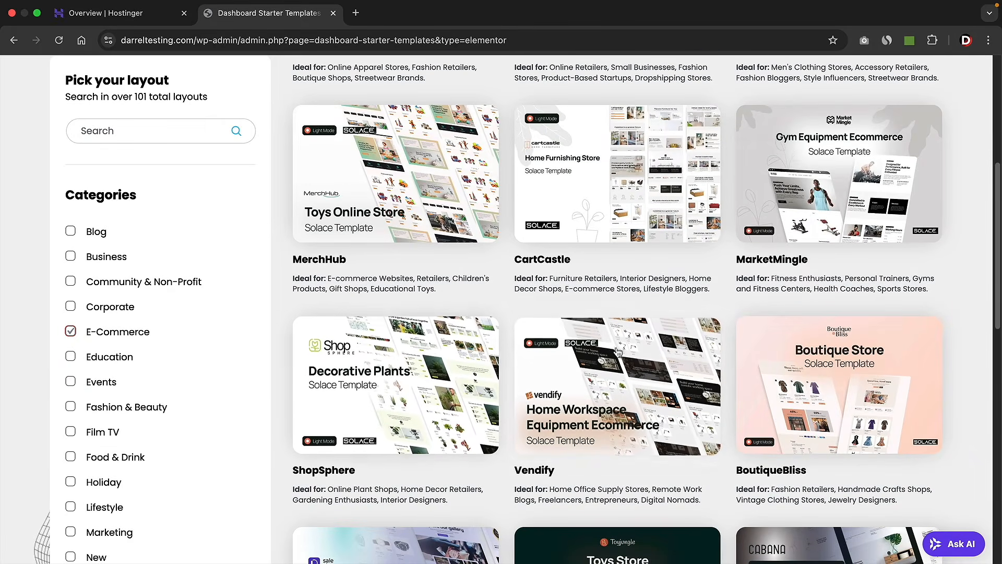
{"action": "scroll", "coordinate": [656, 399], "scroll_direction": "down", "scroll_amount": 3}
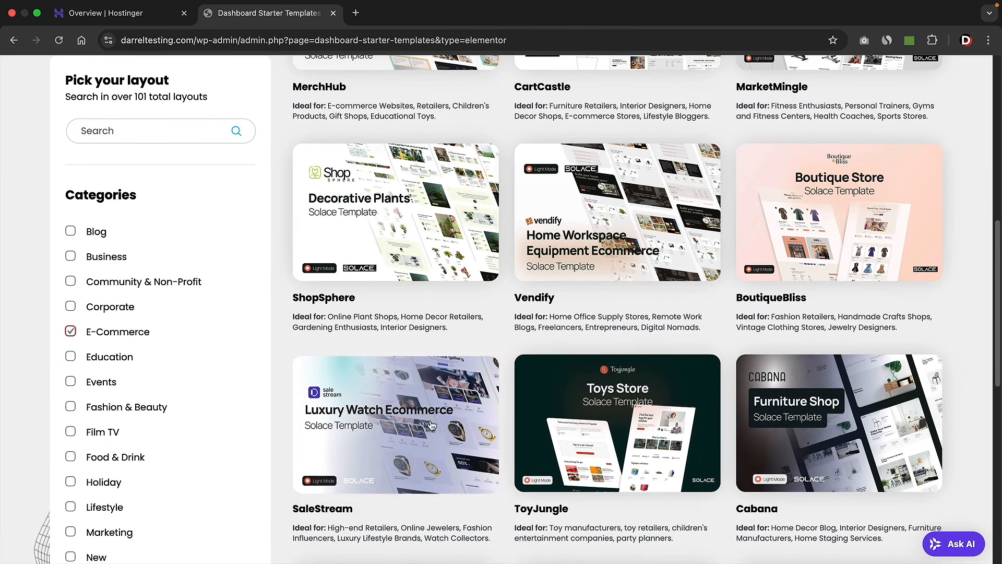
{"action": "scroll", "coordinate": [435, 420], "scroll_direction": "down", "scroll_amount": 3}
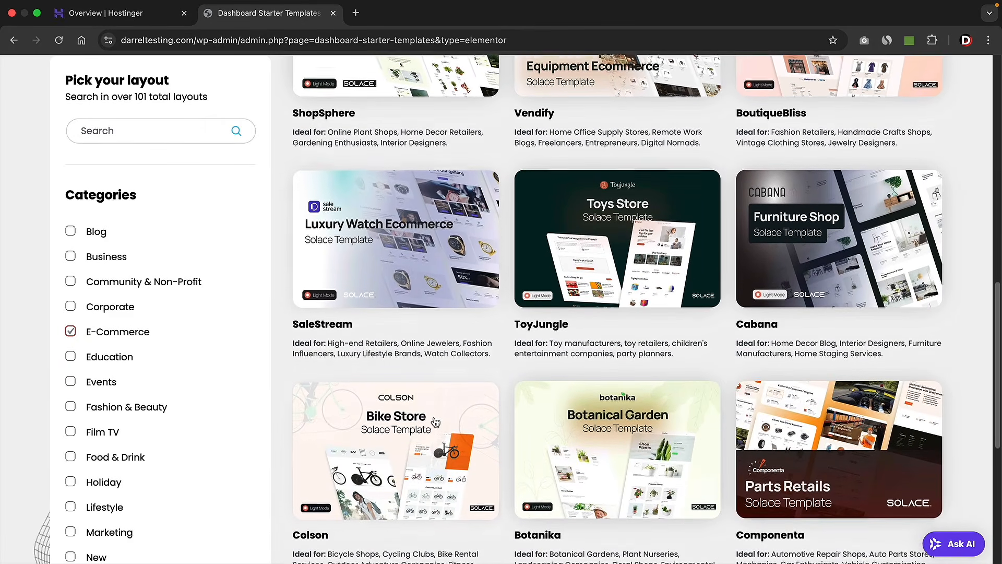
{"action": "scroll", "coordinate": [813, 452], "scroll_direction": "up", "scroll_amount": 2}
{"action": "scroll", "coordinate": [813, 451], "scroll_direction": "up", "scroll_amount": 10}
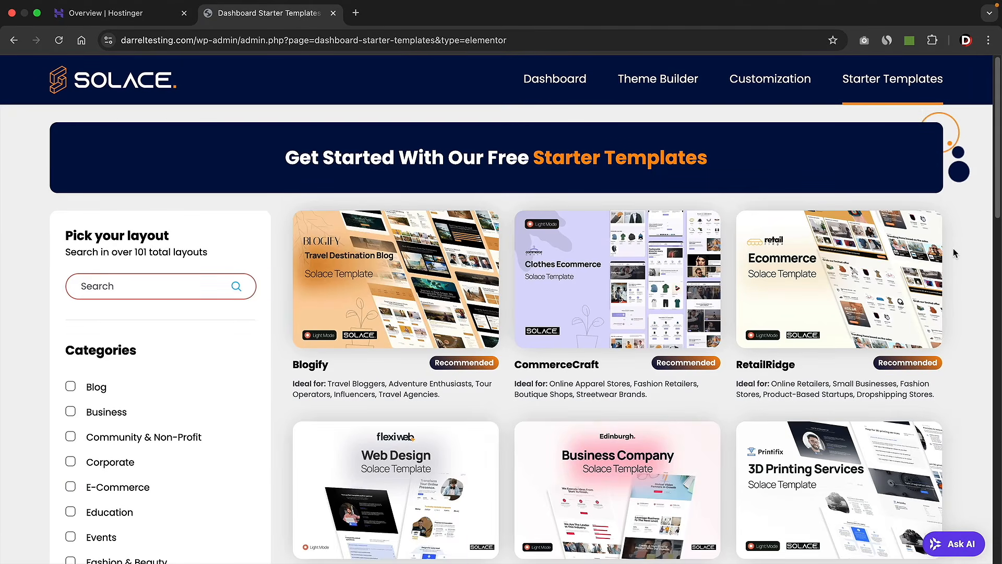
{"action": "scroll", "coordinate": [953, 248], "scroll_direction": "down", "scroll_amount": 3}
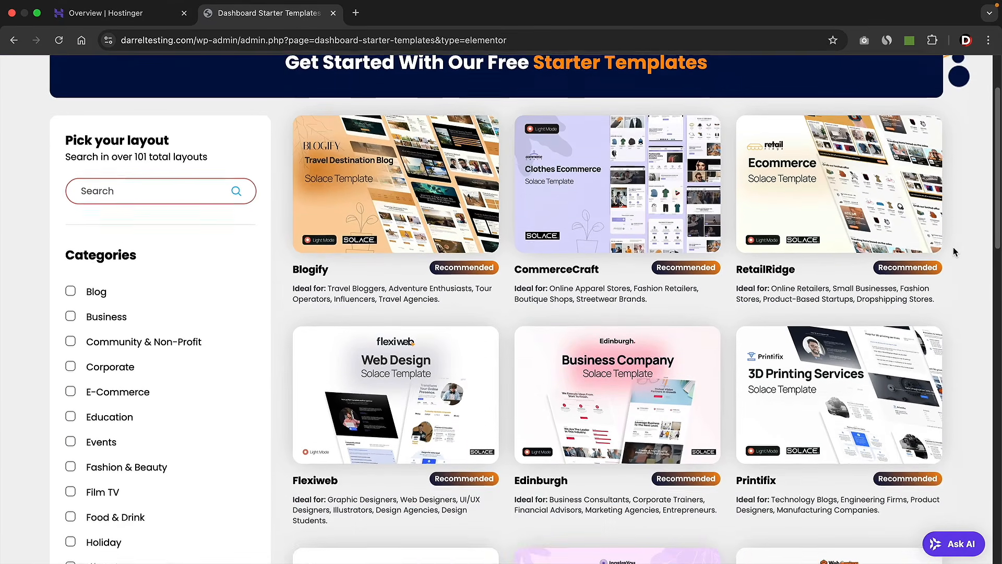
{"action": "scroll", "coordinate": [953, 249], "scroll_direction": "down", "scroll_amount": 4}
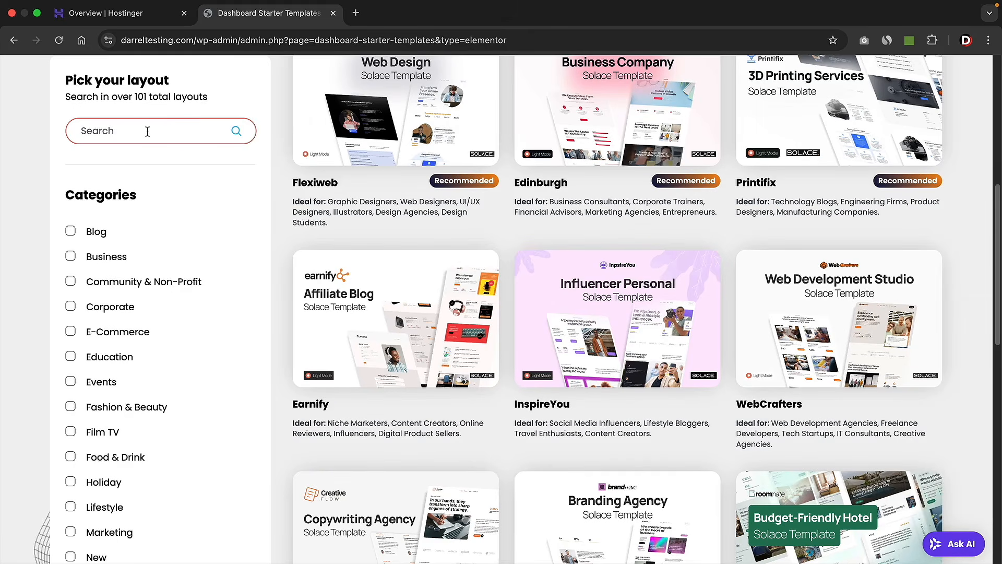
{"action": "type", "text": "webcrafters"}
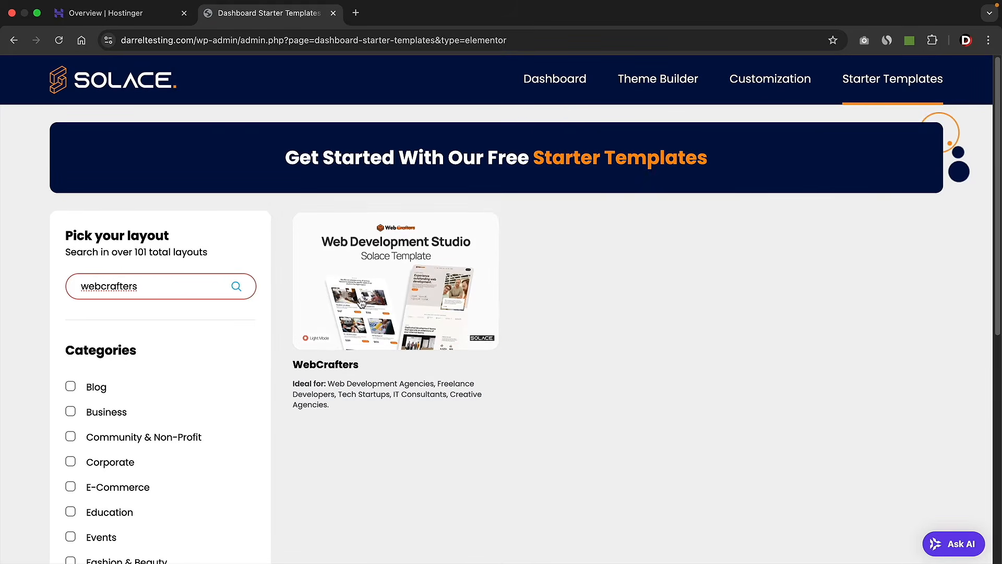
- Open the WebCrafters template and preview its purple, red and green colour palettes
{"action": "left_click", "coordinate": [405, 303]}
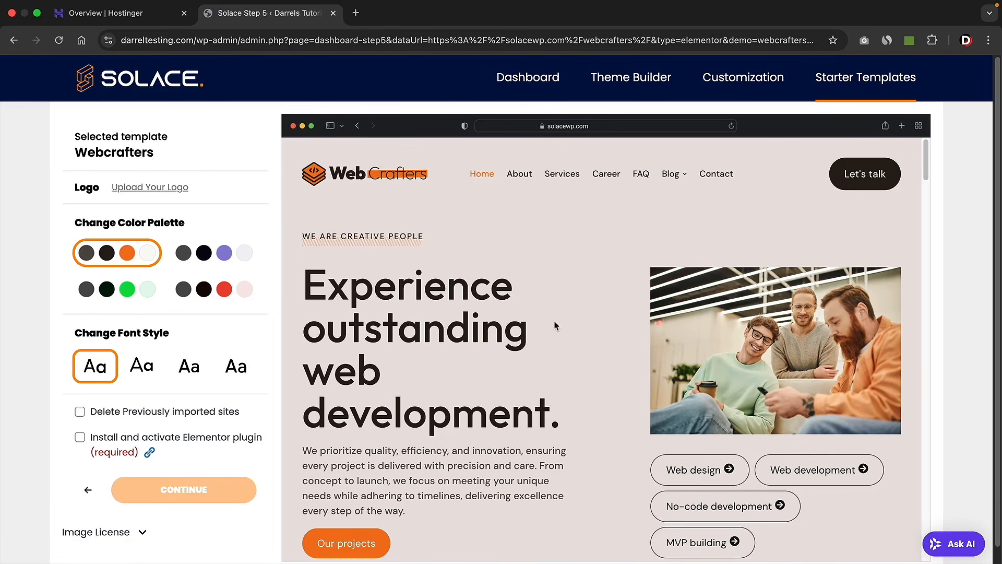
{"action": "scroll", "coordinate": [517, 307], "scroll_direction": "down", "scroll_amount": 1}
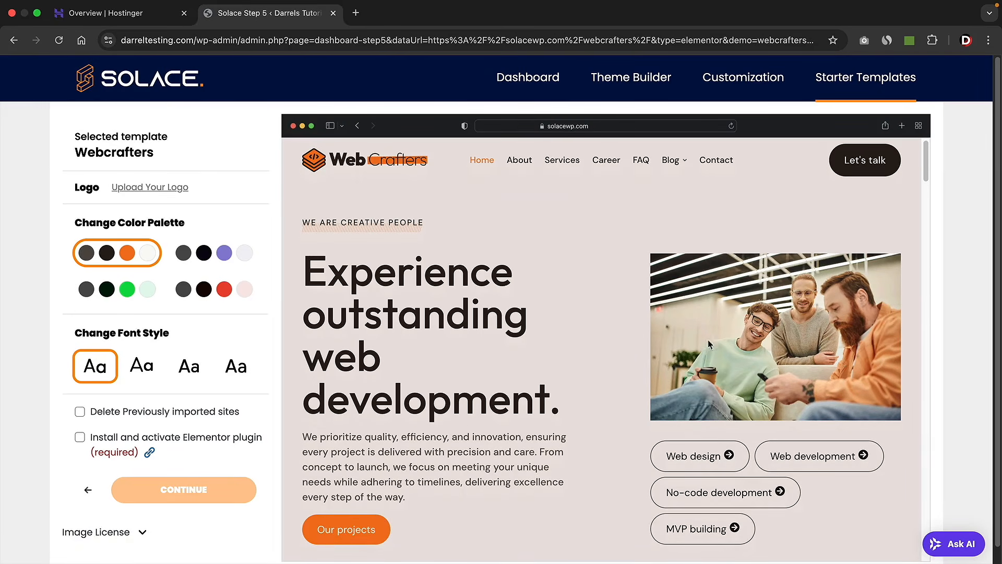
{"action": "scroll", "coordinate": [590, 430], "scroll_direction": "down", "scroll_amount": 10}
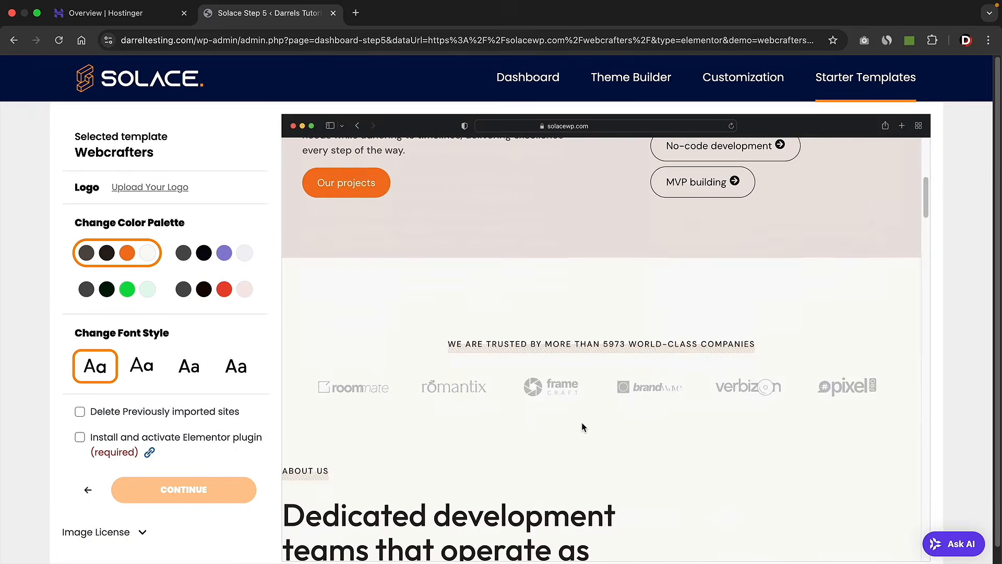
{"action": "scroll", "coordinate": [583, 422], "scroll_direction": "down", "scroll_amount": 5}
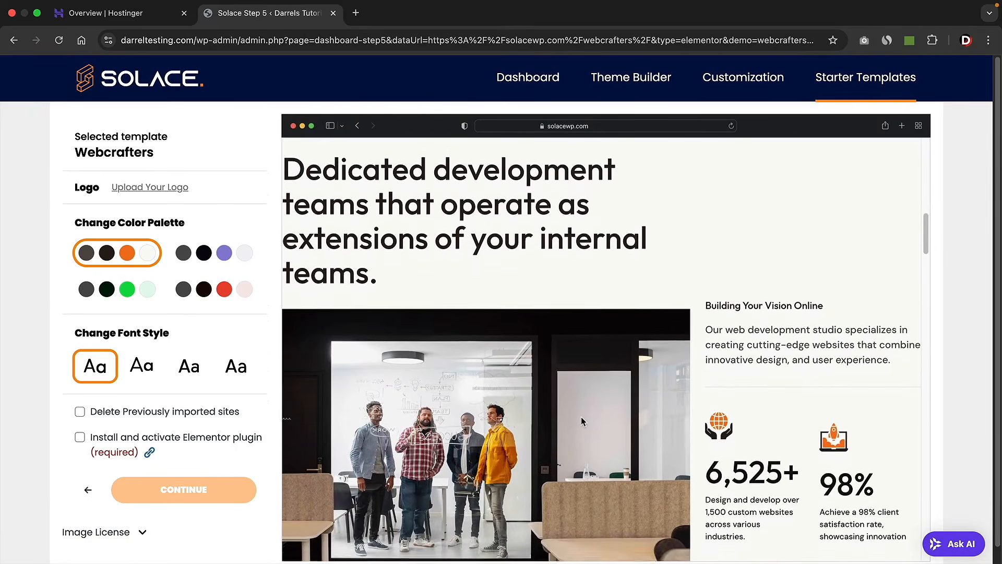
{"action": "scroll", "coordinate": [475, 404], "scroll_direction": "down", "scroll_amount": 2}
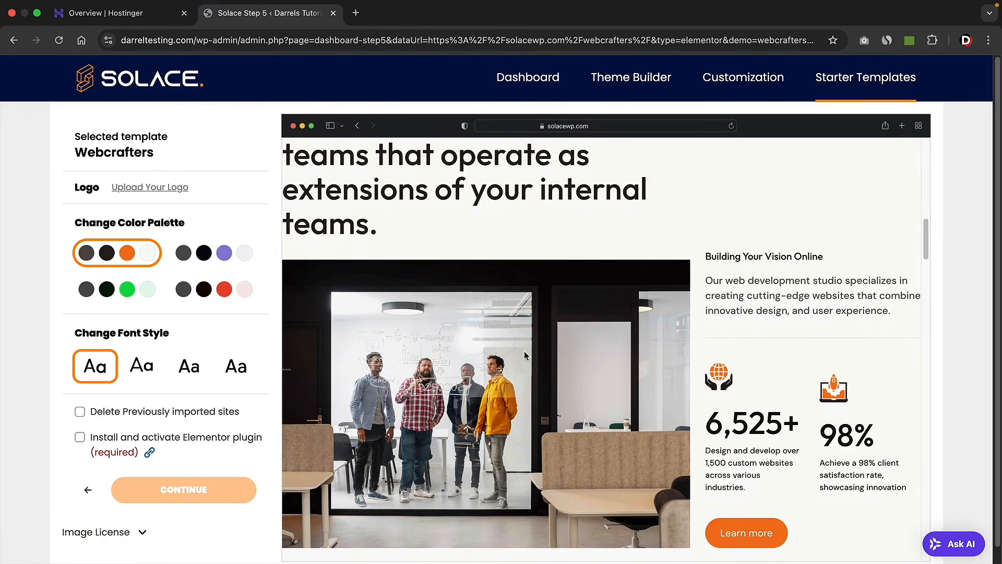
{"action": "scroll", "coordinate": [524, 351], "scroll_direction": "up", "scroll_amount": 15}
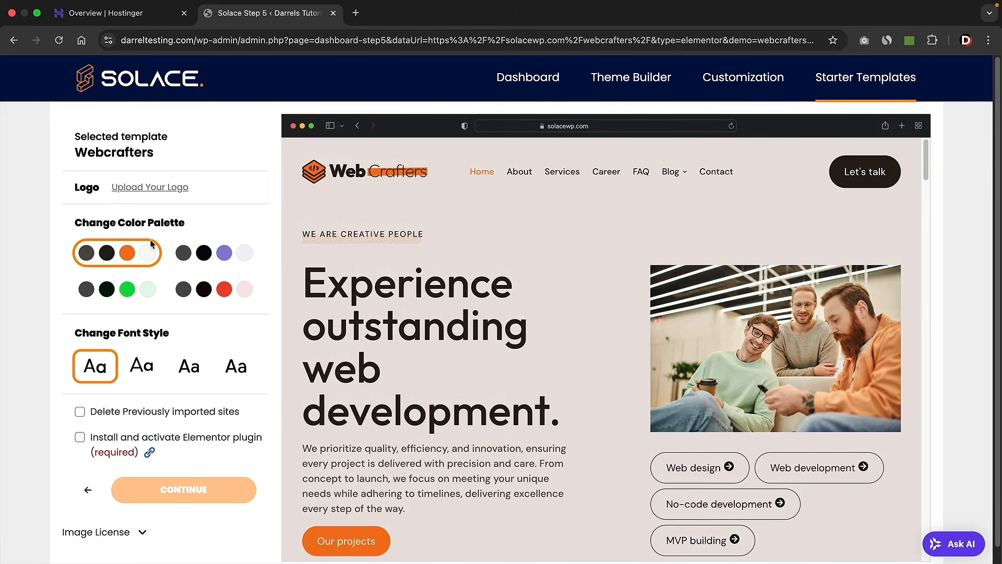
{"action": "left_click", "coordinate": [208, 255]}
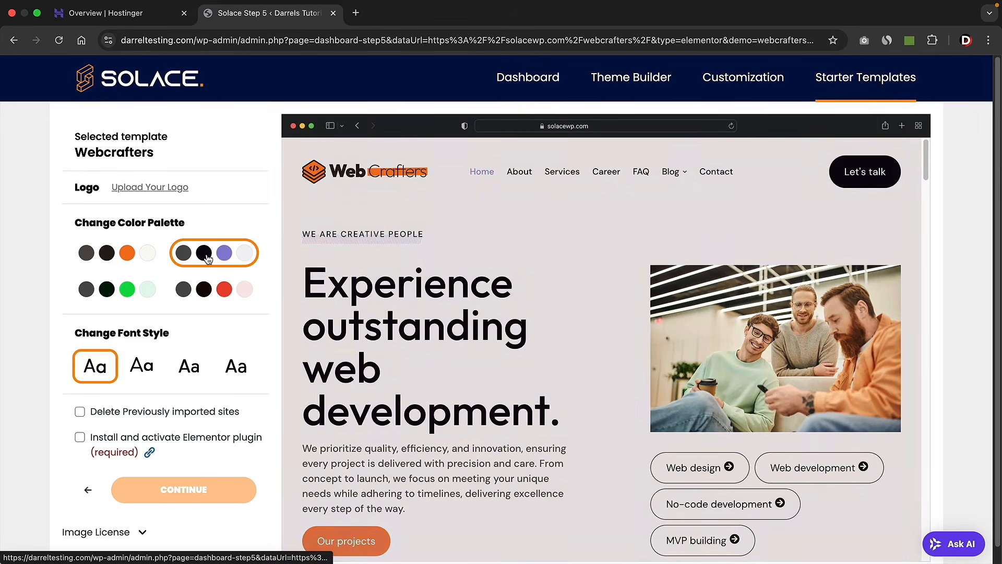
{"action": "left_click", "coordinate": [208, 296]}
{"action": "left_click", "coordinate": [128, 290]}
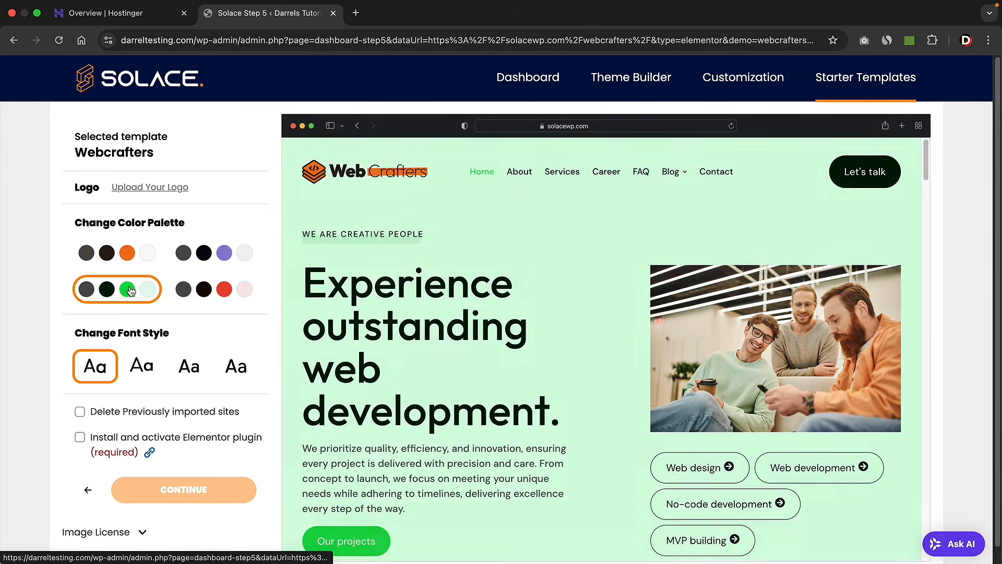
- Keep the original font pairing, choose the orange palette, and enable installing Elementor
{"action": "left_click", "coordinate": [138, 372]}
{"action": "left_click", "coordinate": [188, 370]}
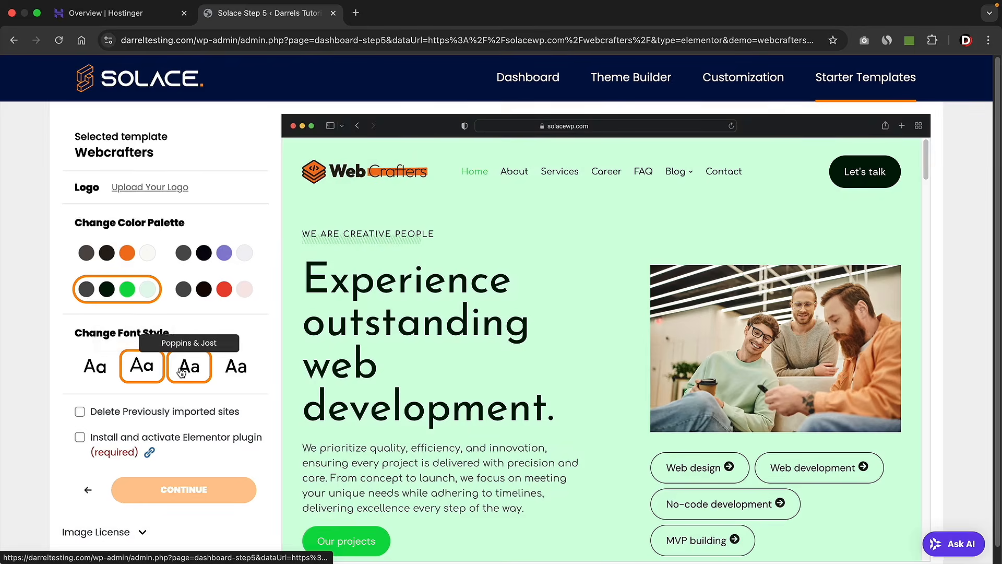
{"action": "left_click", "coordinate": [234, 368]}
{"action": "left_click", "coordinate": [189, 368]}
{"action": "left_click", "coordinate": [142, 367]}
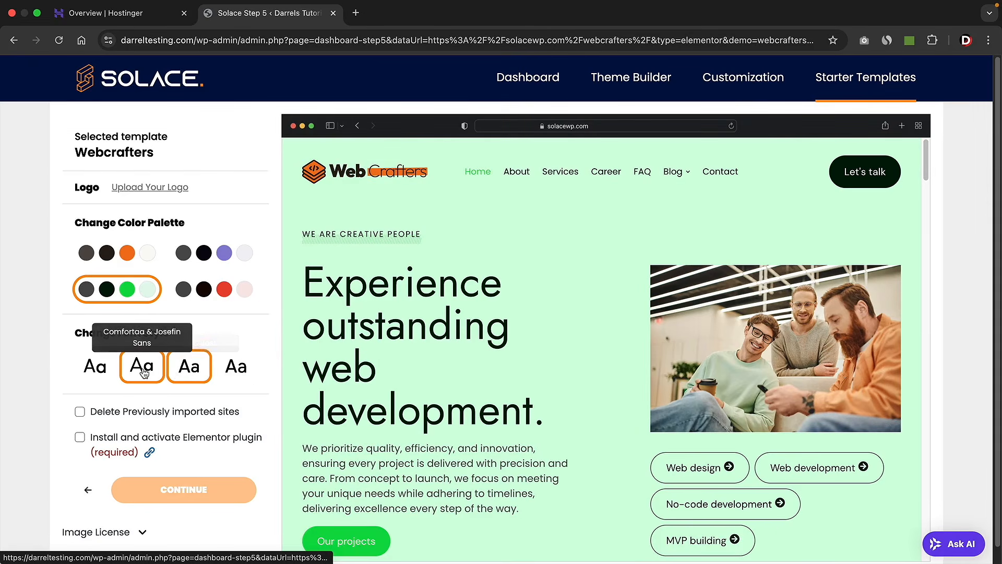
{"action": "left_click", "coordinate": [104, 371]}
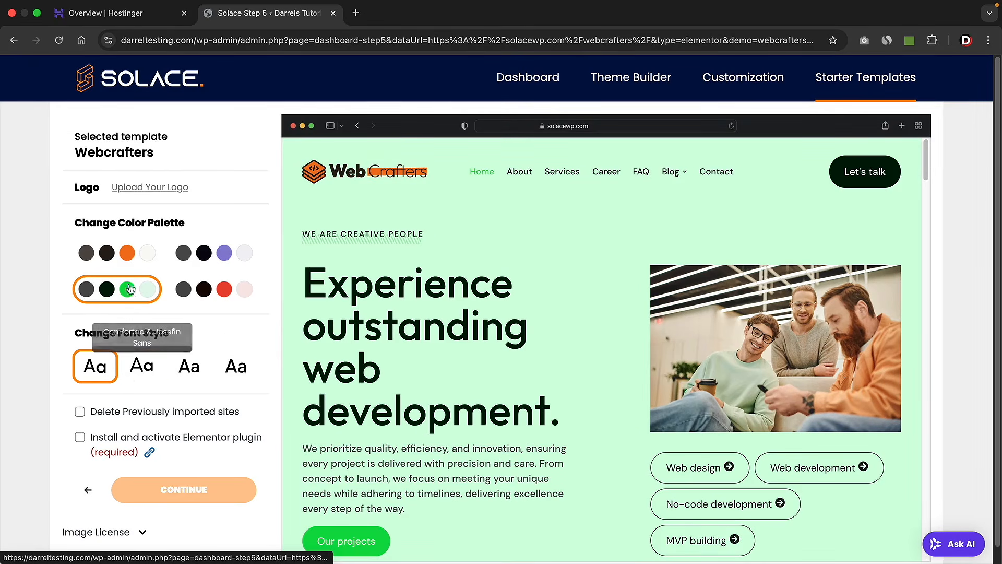
{"action": "left_click", "coordinate": [139, 263]}
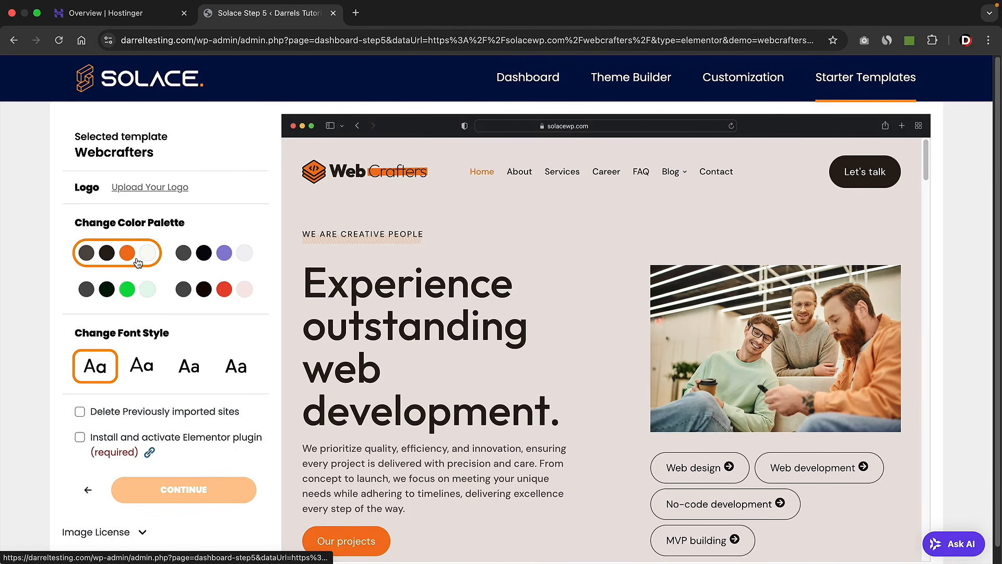
{"action": "left_click", "coordinate": [80, 439]}
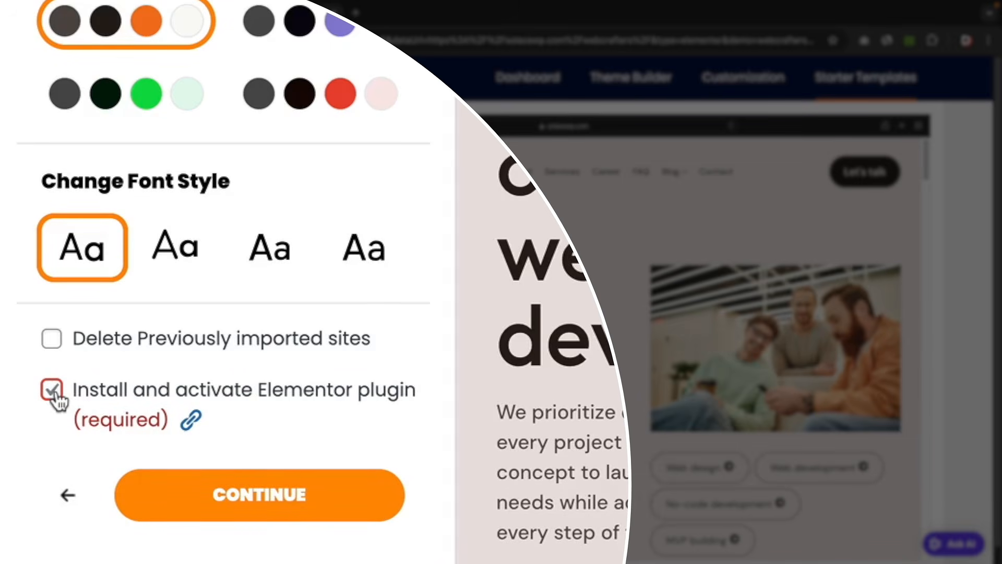
- Continue the import, skip the newsletter signup, and let the import complete
{"action": "left_click", "coordinate": [280, 501]}
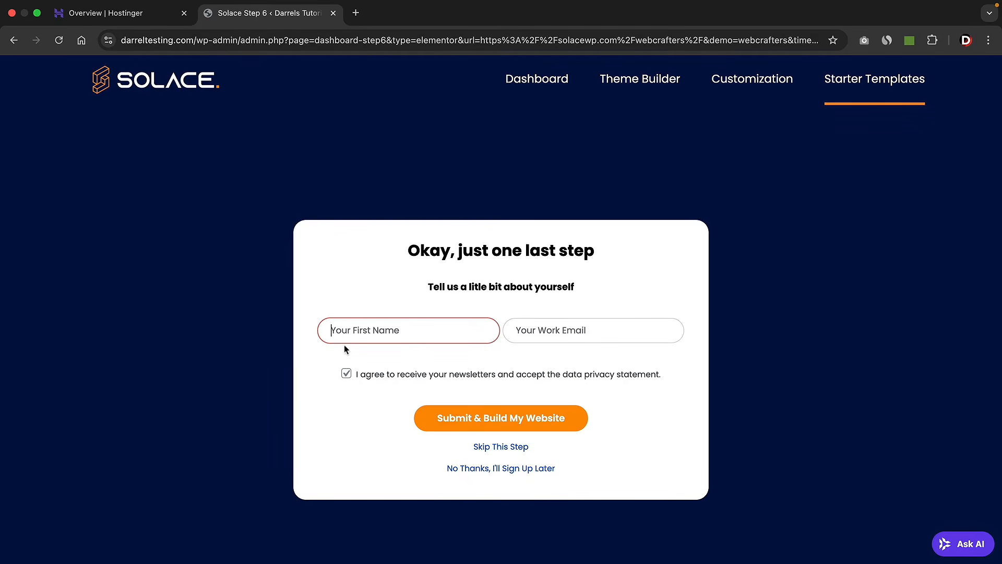
{"action": "left_click", "coordinate": [536, 333]}
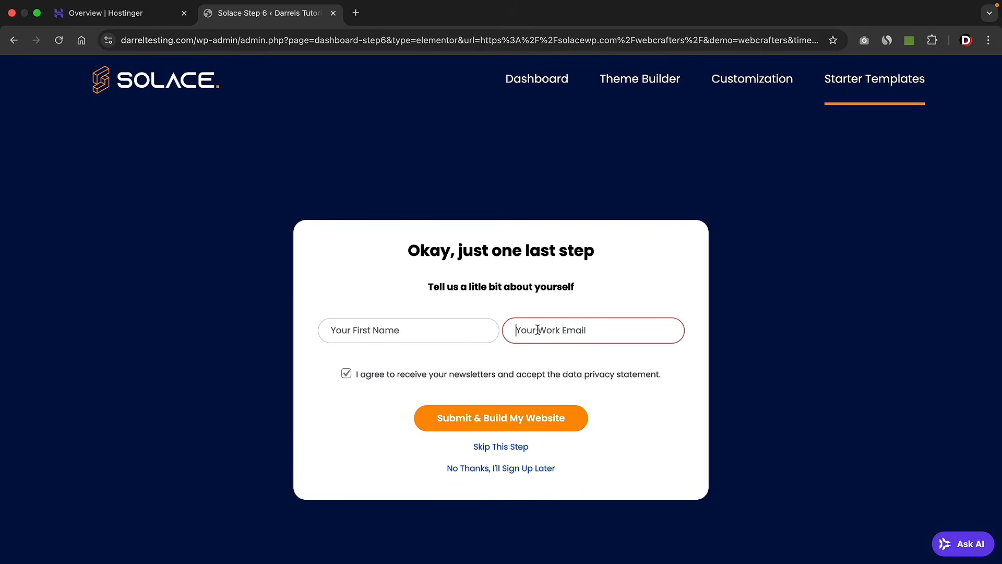
{"action": "left_click", "coordinate": [496, 448]}
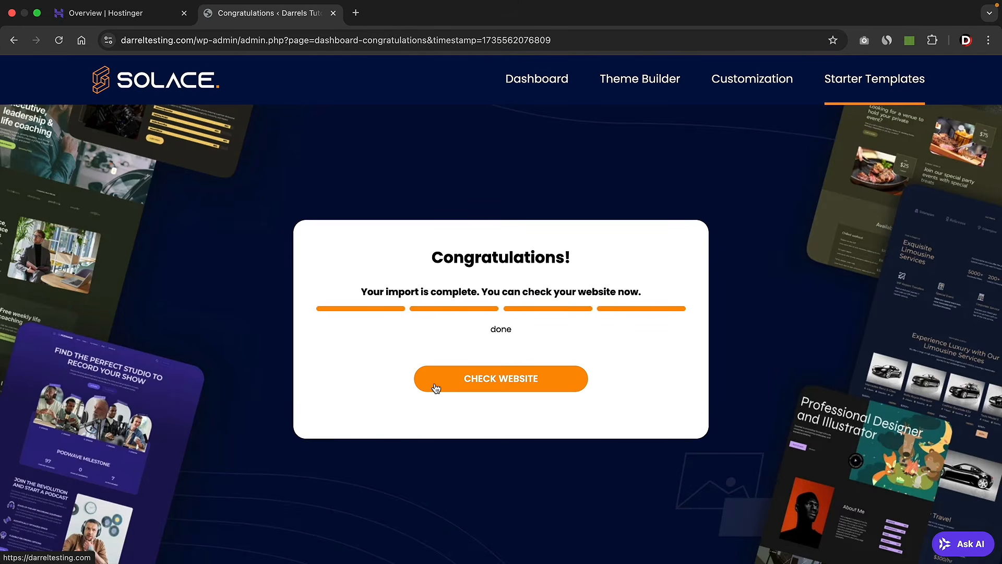
- View the new WebCrafters website and scroll through its homepage
{"action": "left_click", "coordinate": [509, 385]}
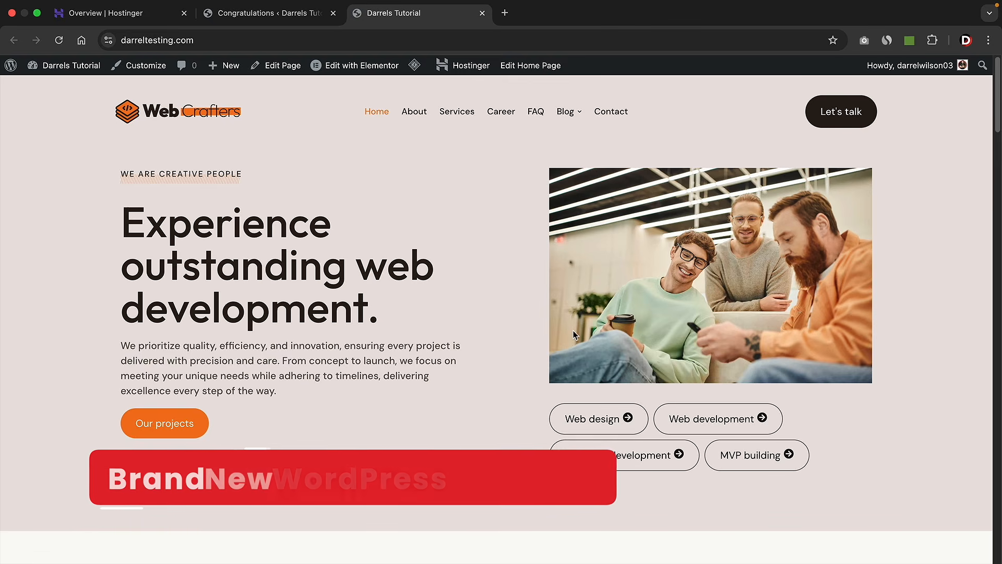
{"action": "scroll", "coordinate": [521, 326], "scroll_direction": "down", "scroll_amount": 10}
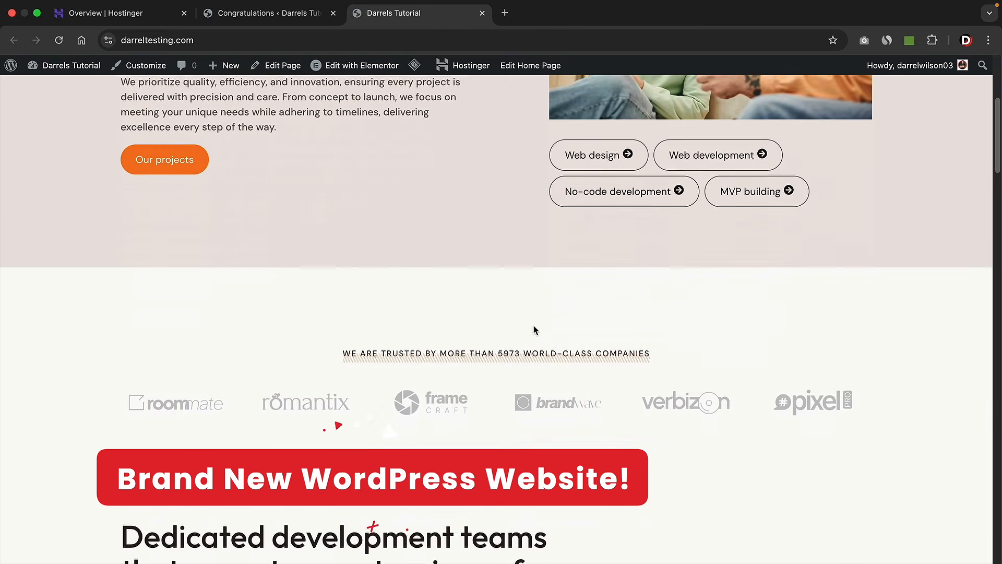
{"action": "scroll", "coordinate": [534, 324], "scroll_direction": "down", "scroll_amount": 3}
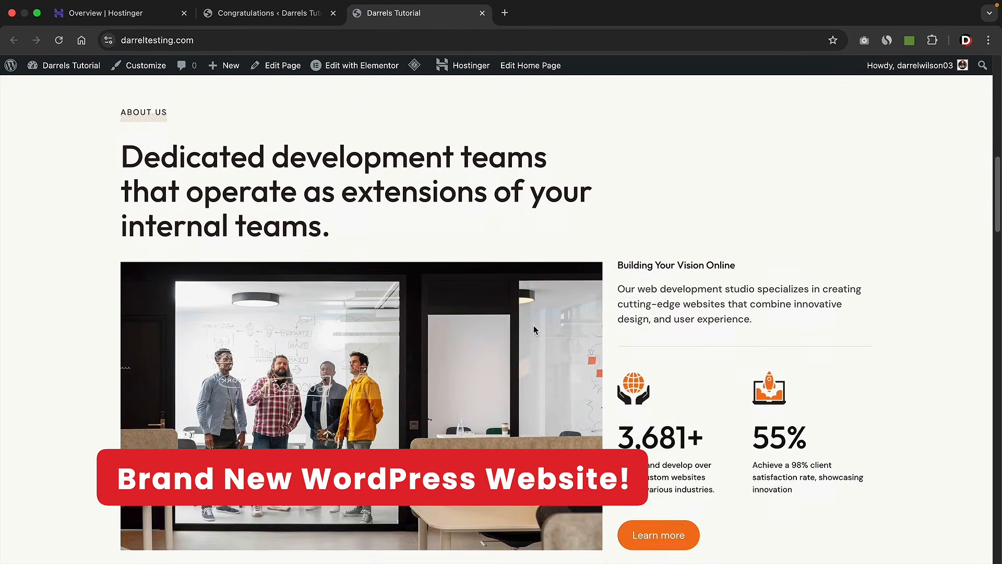
{"action": "scroll", "coordinate": [511, 375], "scroll_direction": "down", "scroll_amount": 5}
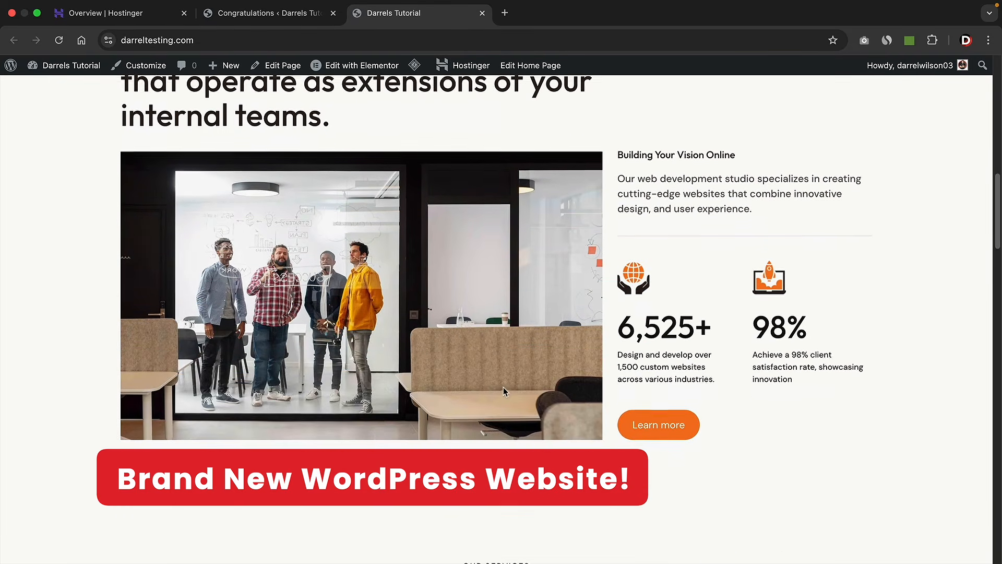
{"action": "scroll", "coordinate": [512, 385], "scroll_direction": "down", "scroll_amount": 6}
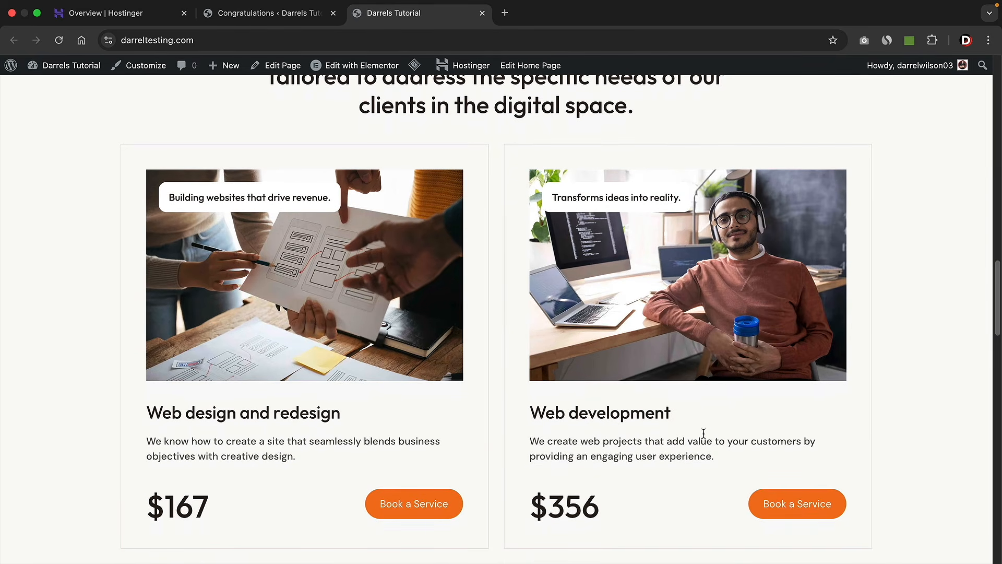
{"action": "scroll", "coordinate": [647, 420], "scroll_direction": "down", "scroll_amount": 7}
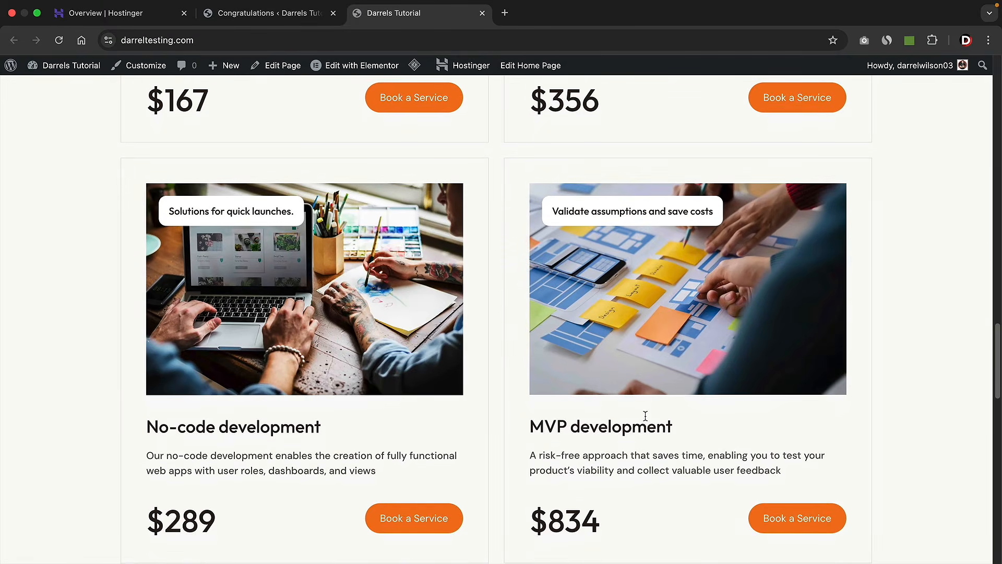
{"action": "scroll", "coordinate": [645, 415], "scroll_direction": "down", "scroll_amount": 9}
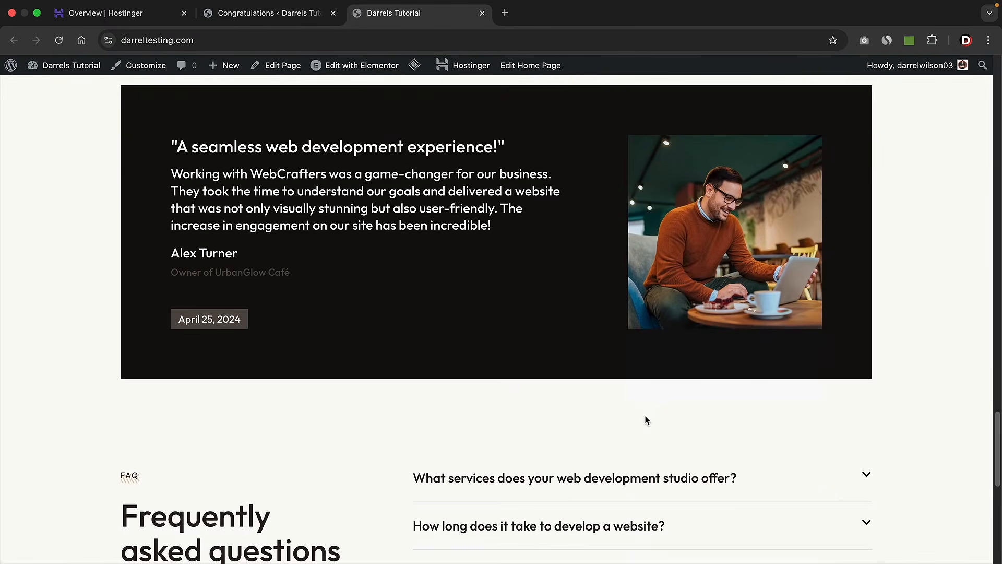
{"action": "scroll", "coordinate": [645, 420], "scroll_direction": "down", "scroll_amount": 5}
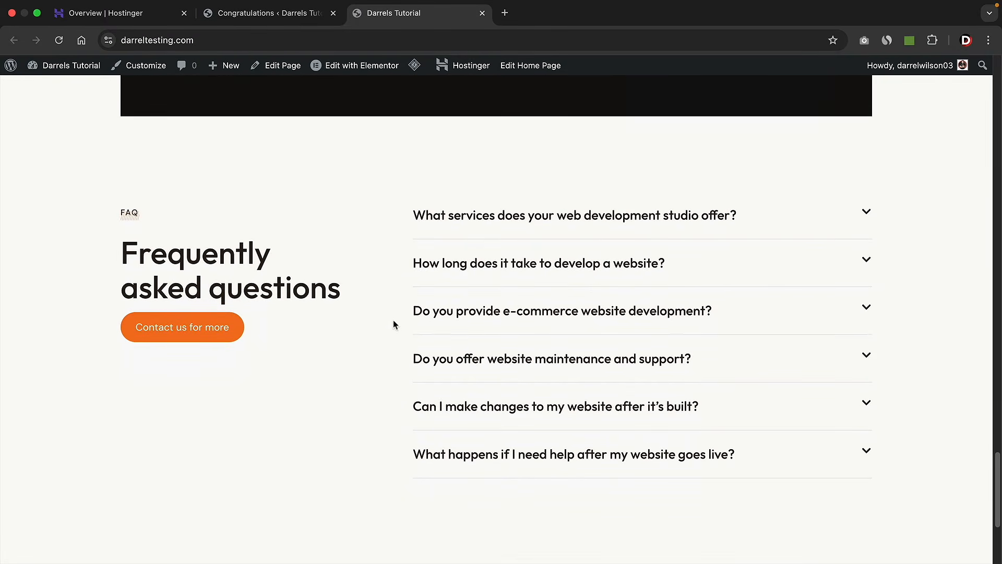
{"action": "scroll", "coordinate": [395, 324], "scroll_direction": "down", "scroll_amount": 4}
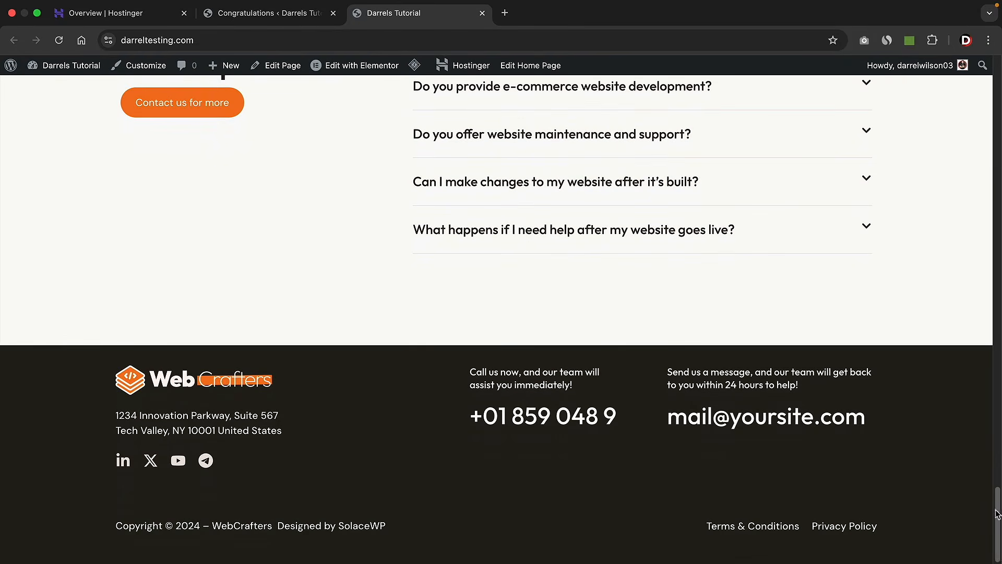
{"action": "left_click_drag", "start_coordinate": [998, 524], "coordinate": [998, 93]}
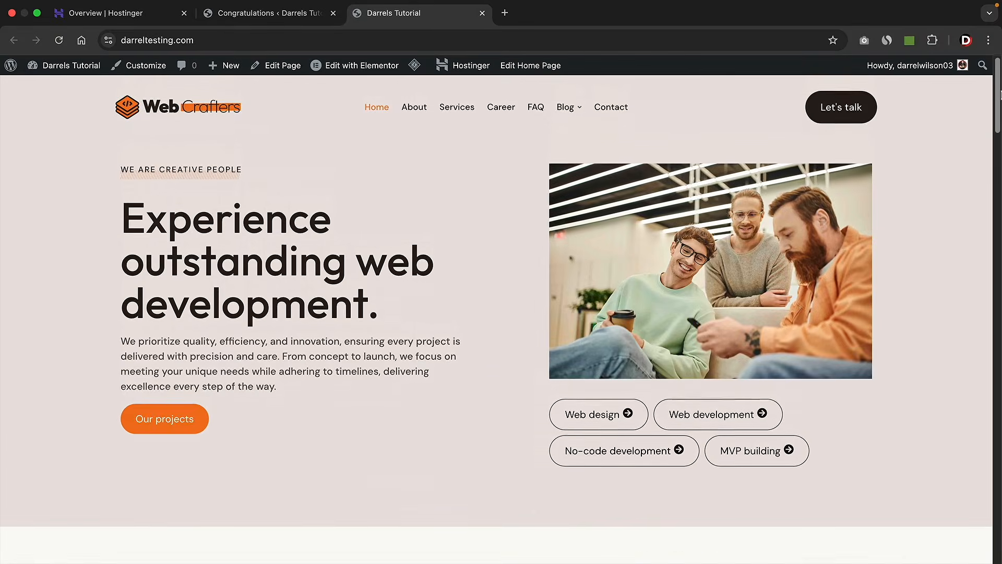
- Open the About page and scroll through its content
{"action": "left_click", "coordinate": [419, 115]}
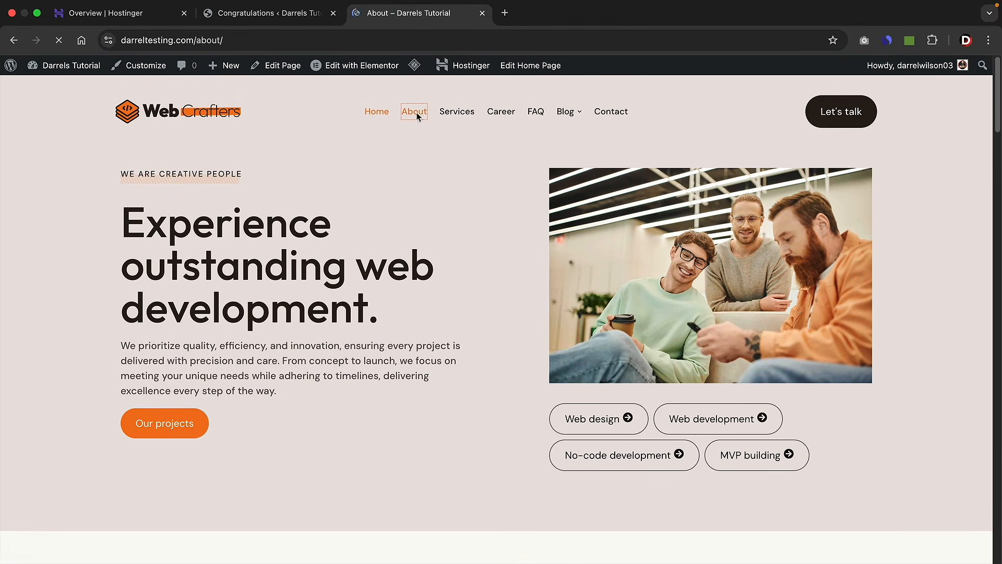
{"action": "scroll", "coordinate": [424, 351], "scroll_direction": "down", "scroll_amount": 4}
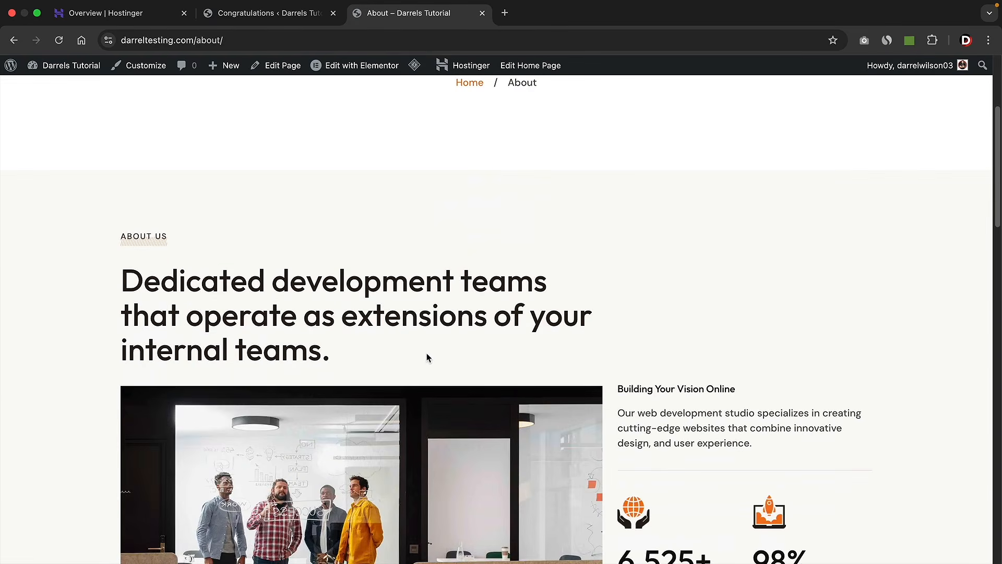
{"action": "scroll", "coordinate": [427, 353], "scroll_direction": "down", "scroll_amount": 3}
{"action": "scroll", "coordinate": [447, 367], "scroll_direction": "down", "scroll_amount": 6}
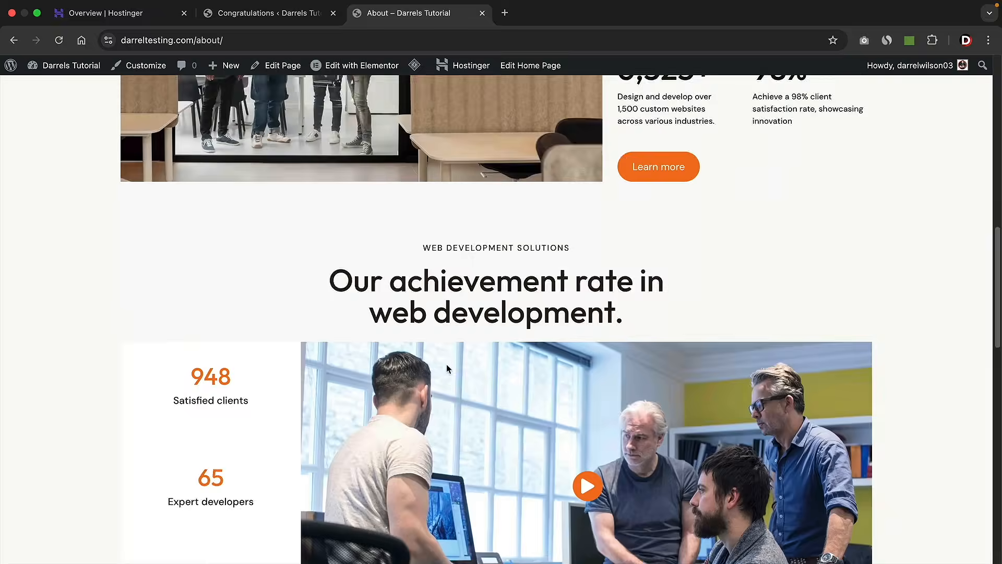
{"action": "scroll", "coordinate": [447, 368], "scroll_direction": "down", "scroll_amount": 3}
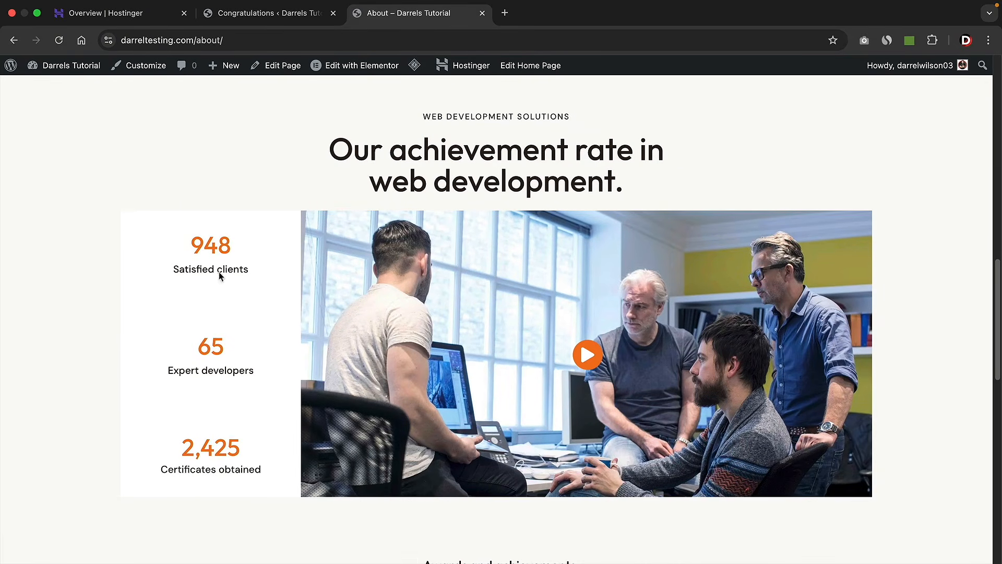
{"action": "left_click_drag", "start_coordinate": [196, 251], "coordinate": [261, 297]}
{"action": "left_click_drag", "start_coordinate": [207, 345], "coordinate": [233, 363]}
{"action": "left_click_drag", "start_coordinate": [183, 446], "coordinate": [239, 439]}
{"action": "scroll", "coordinate": [238, 435], "scroll_direction": "down", "scroll_amount": 1}
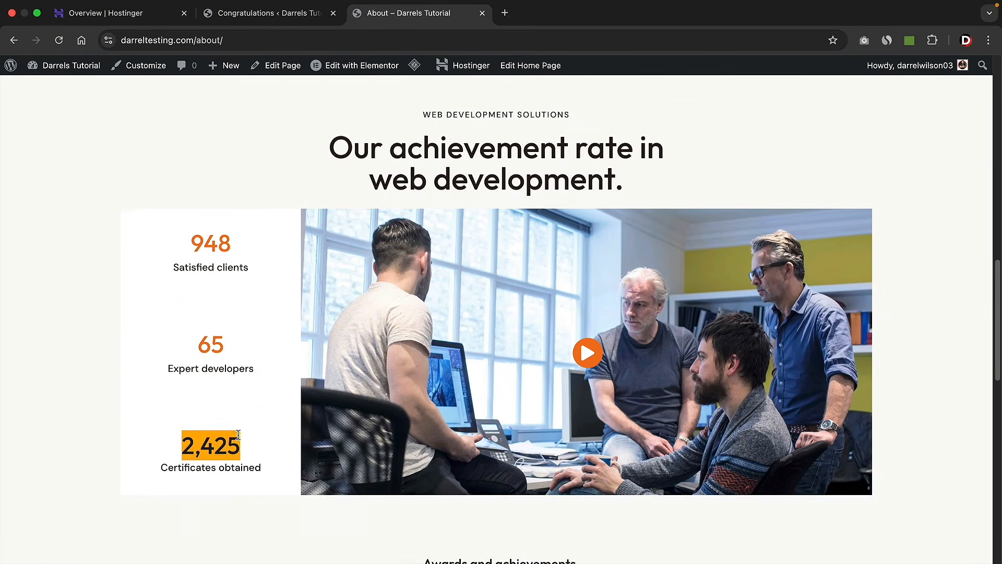
{"action": "scroll", "coordinate": [238, 435], "scroll_direction": "down", "scroll_amount": 8}
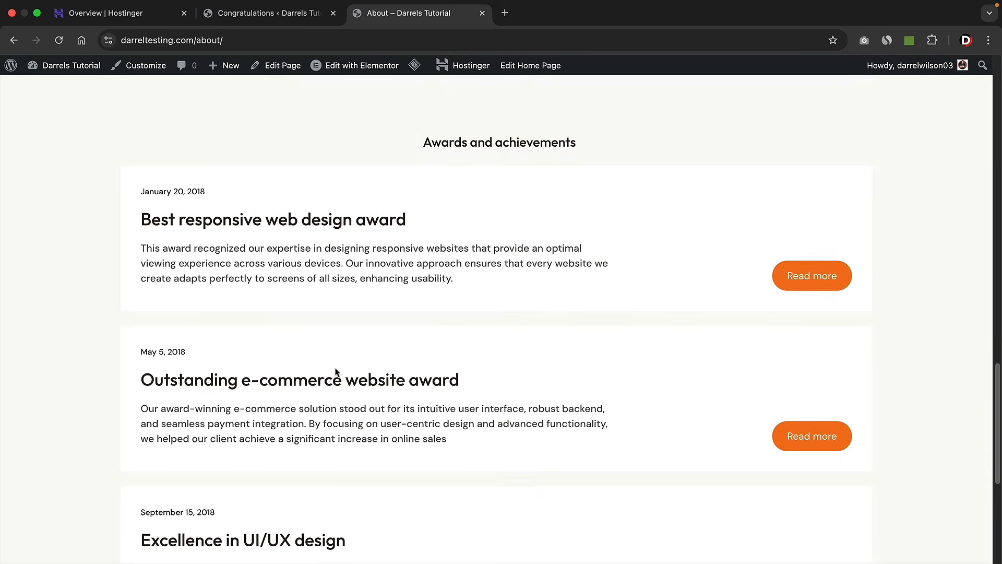
{"action": "scroll", "coordinate": [470, 340], "scroll_direction": "down", "scroll_amount": 6}
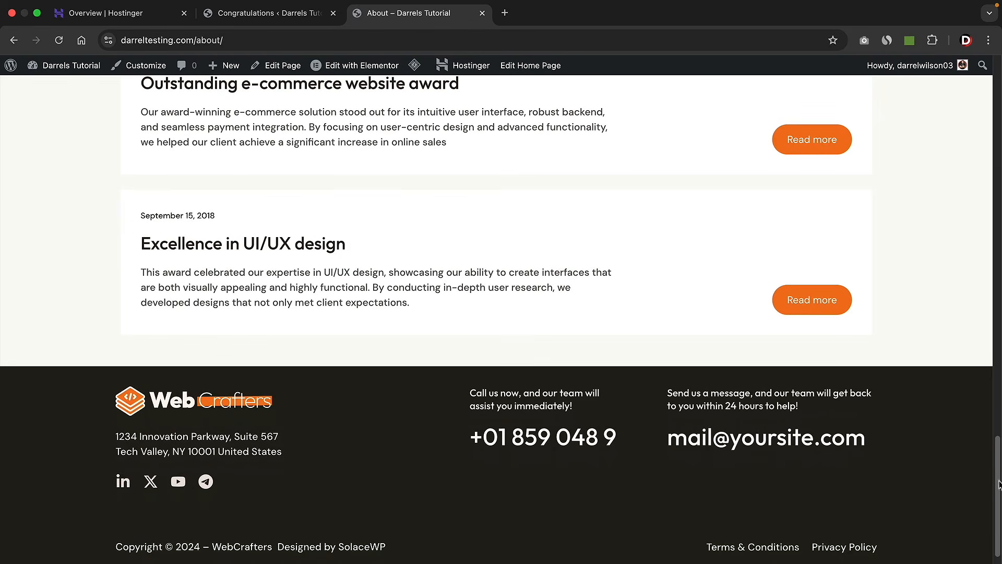
{"action": "left_click_drag", "start_coordinate": [999, 536], "coordinate": [998, 154]}
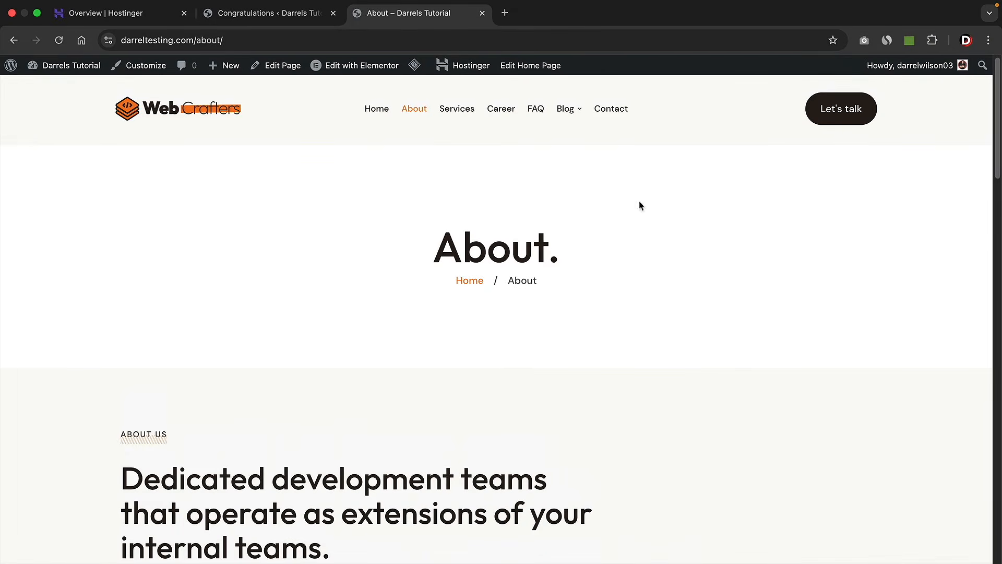
- Visit the Services and Career pages, then return to Home
{"action": "left_click", "coordinate": [460, 108]}
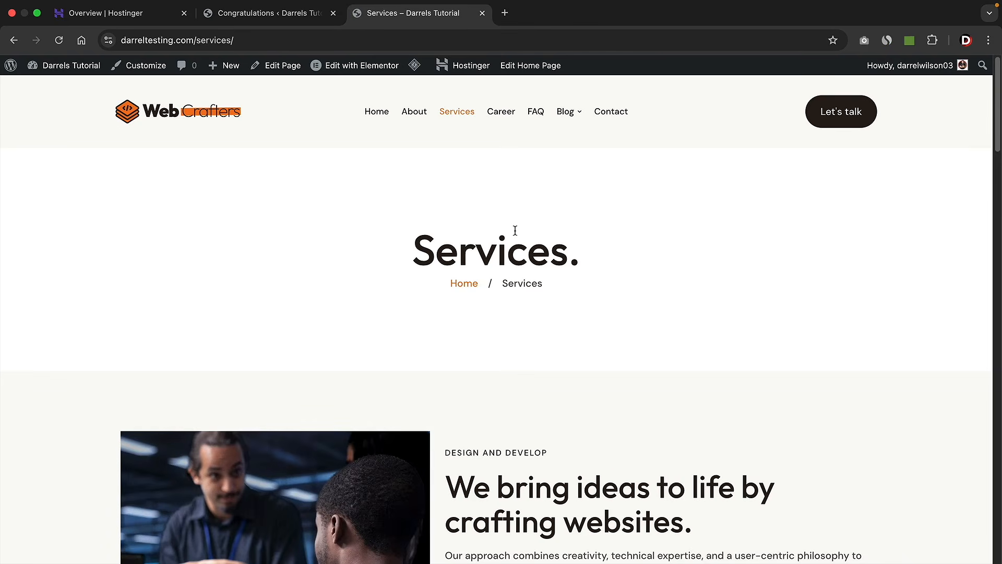
{"action": "left_click", "coordinate": [502, 112]}
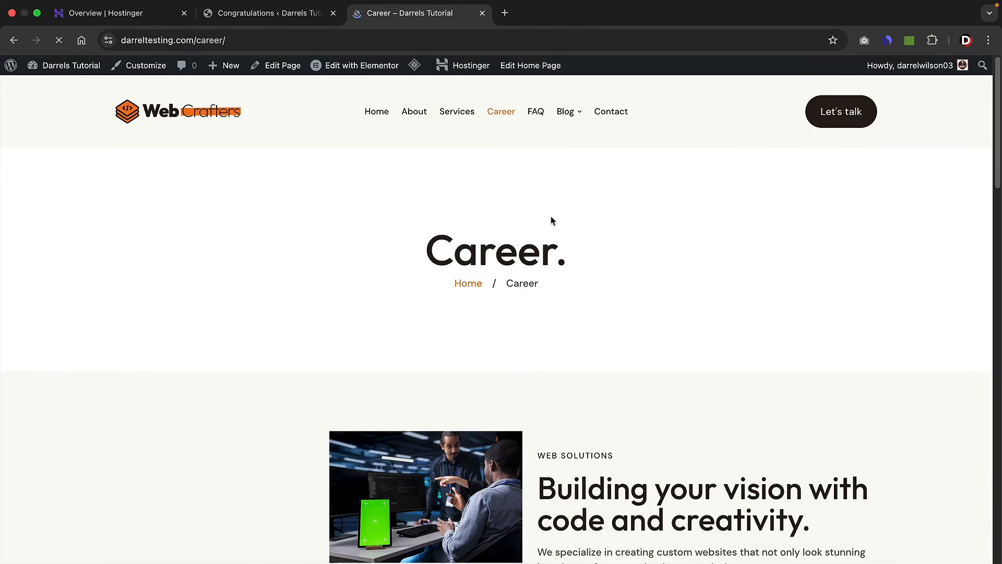
{"action": "left_click", "coordinate": [379, 113]}
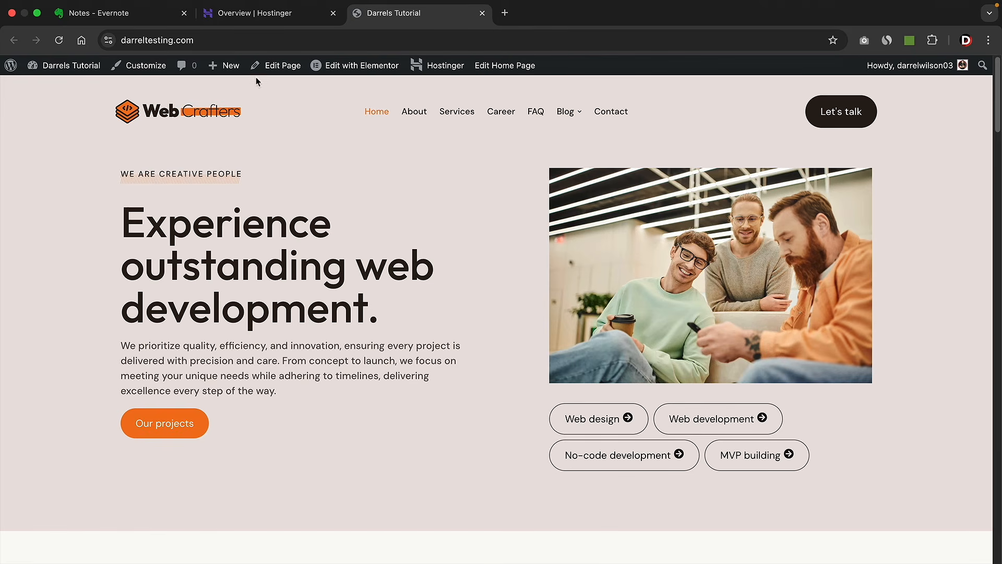
- Create and publish a page named 'Practice', then enable Hide Title and save
{"action": "mouse_move", "coordinate": [224, 66]}
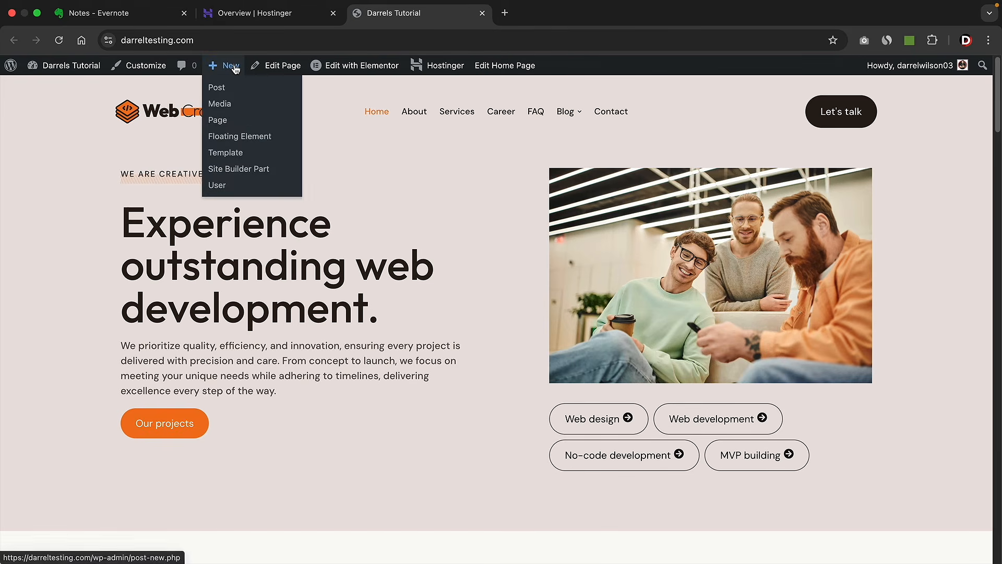
{"action": "left_click", "coordinate": [217, 121]}
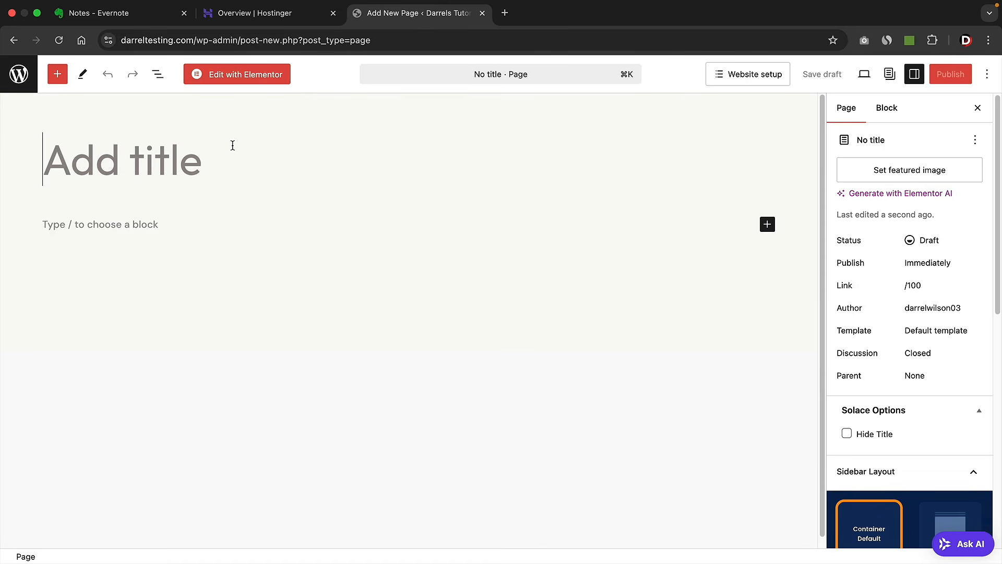
{"action": "type", "text": "Practice"}
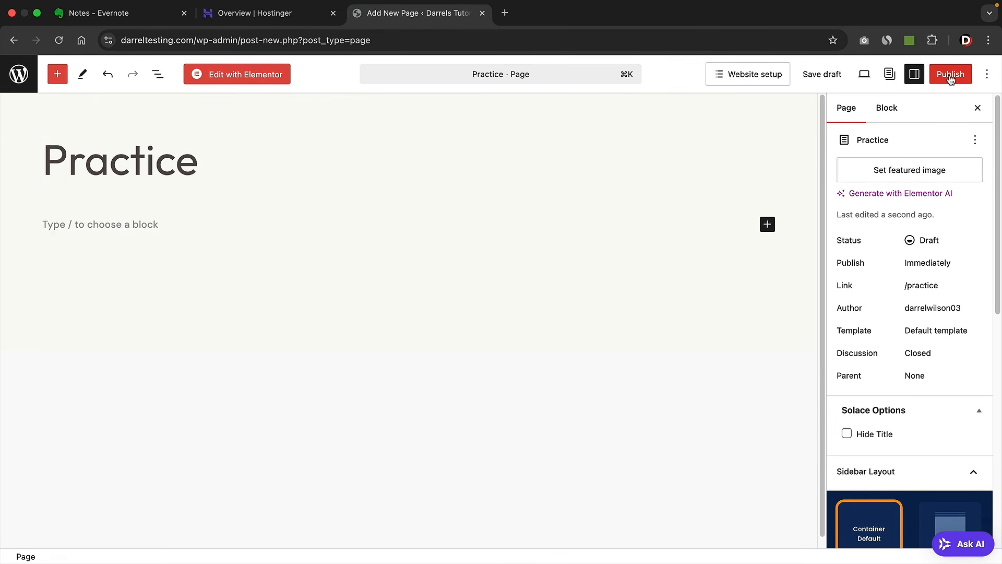
{"action": "left_click", "coordinate": [951, 74]}
{"action": "left_click", "coordinate": [952, 74]}
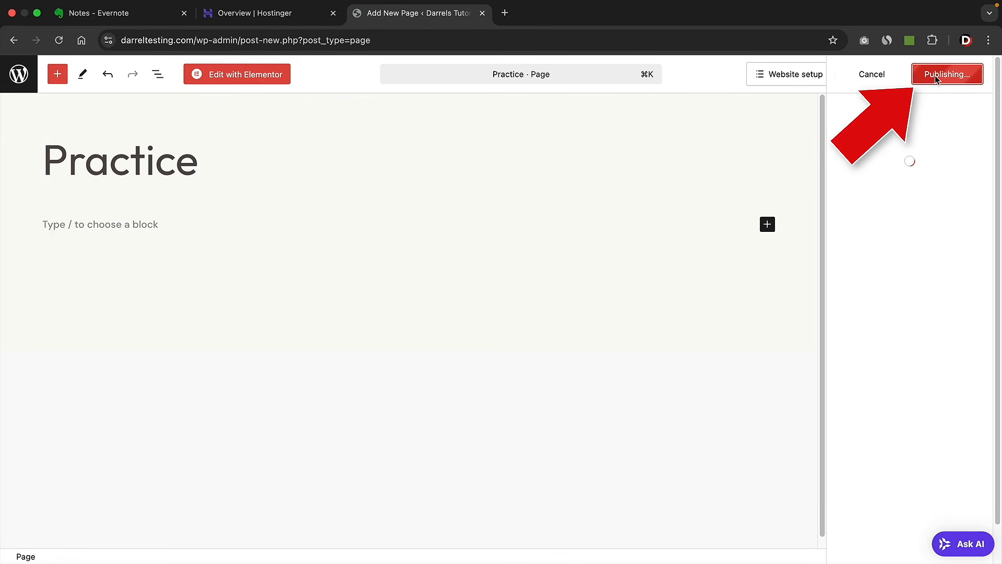
{"action": "left_click", "coordinate": [981, 76]}
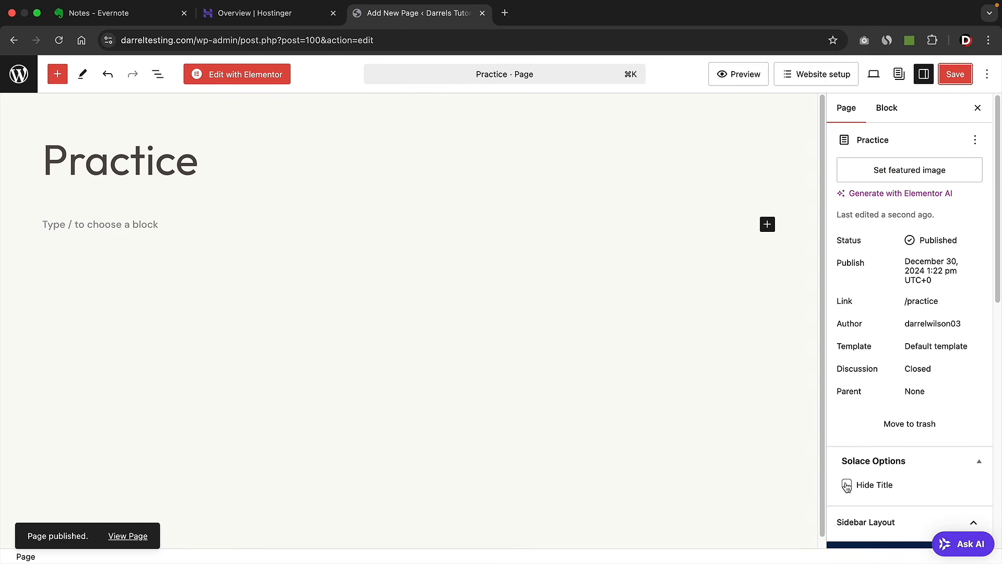
{"action": "left_click", "coordinate": [846, 484]}
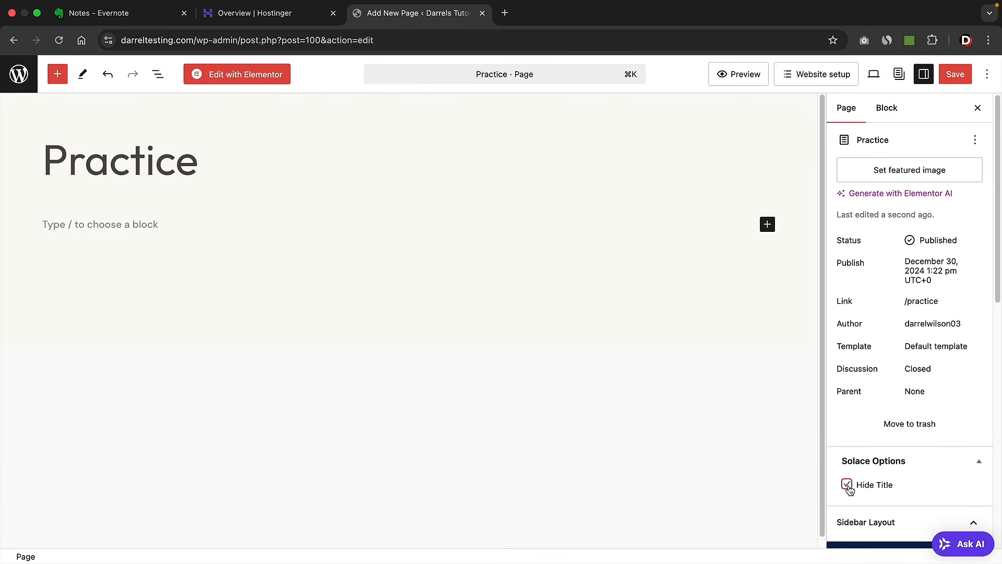
{"action": "left_click", "coordinate": [954, 74]}
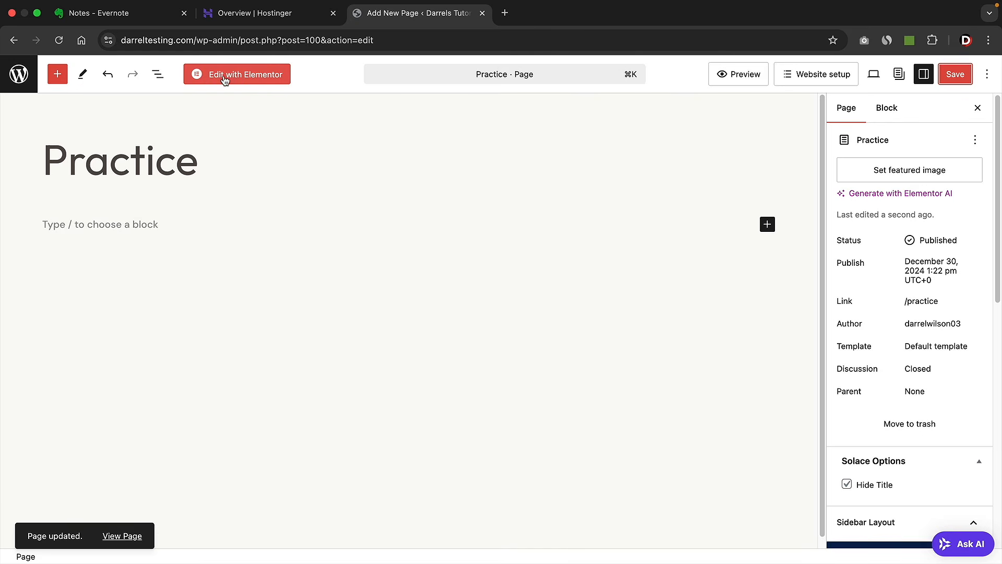
- Open Practice in Elementor, set User Preferences to dark mode, and show the widget list
{"action": "left_click", "coordinate": [231, 78]}
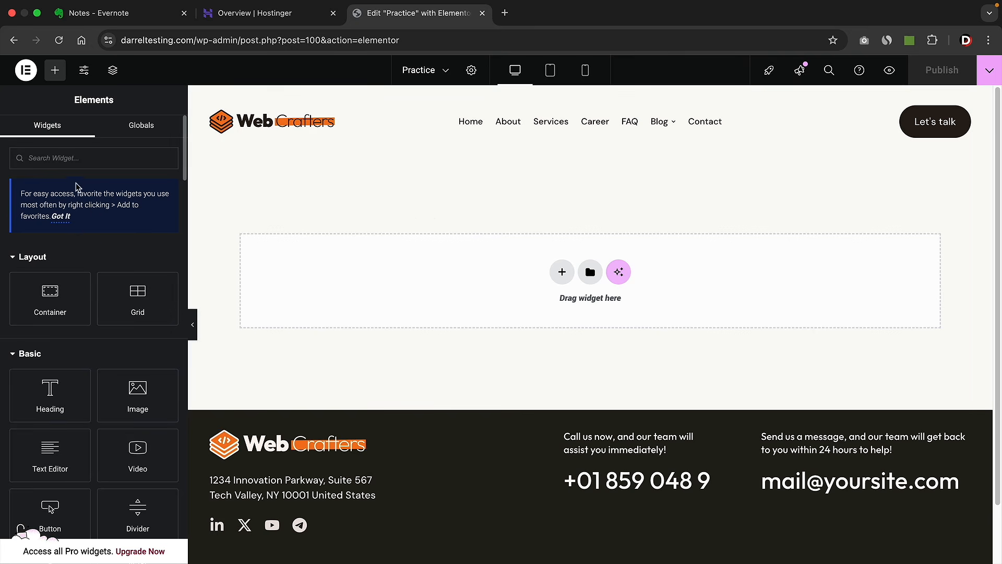
{"action": "left_click", "coordinate": [26, 71]}
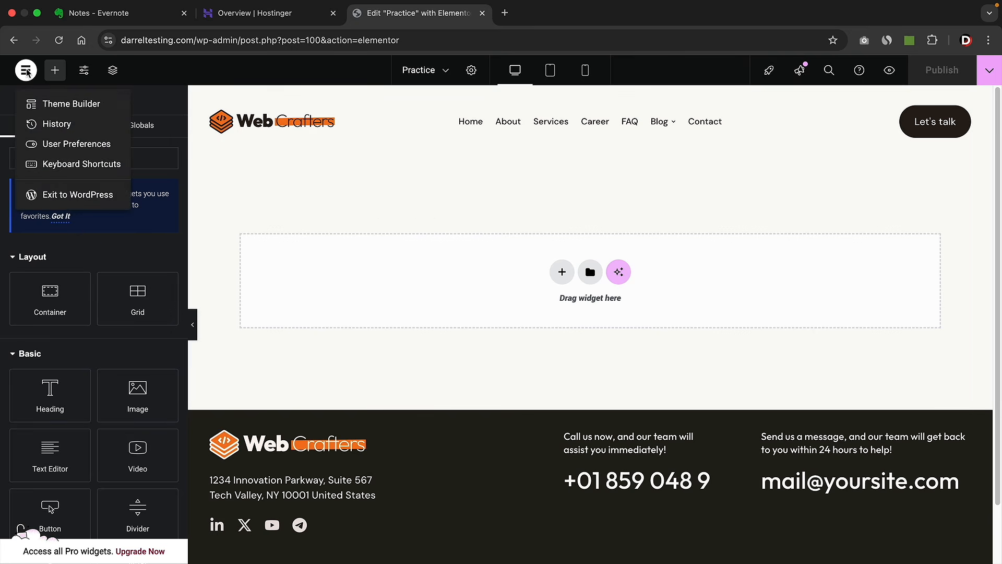
{"action": "left_click", "coordinate": [52, 147]}
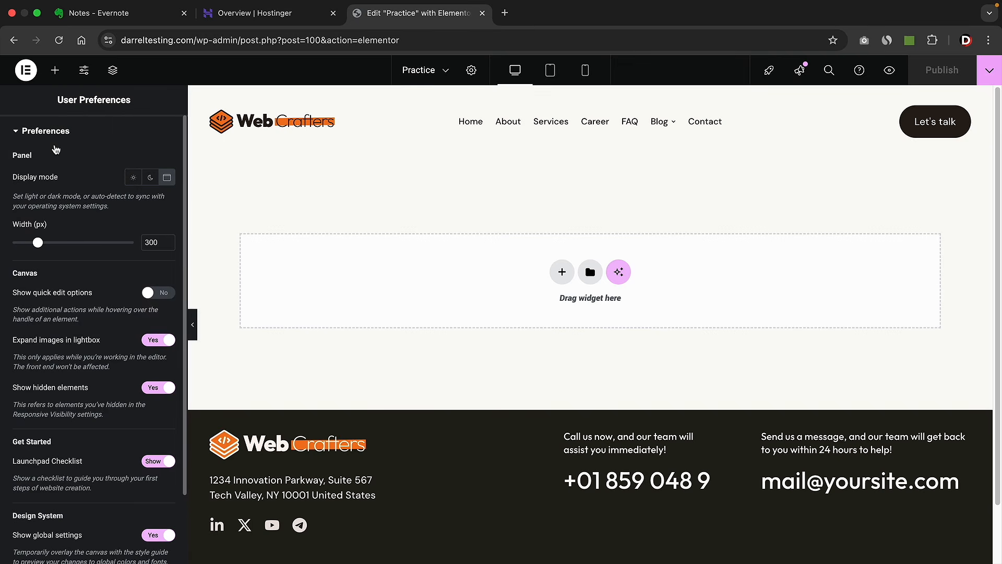
{"action": "left_click", "coordinate": [135, 179]}
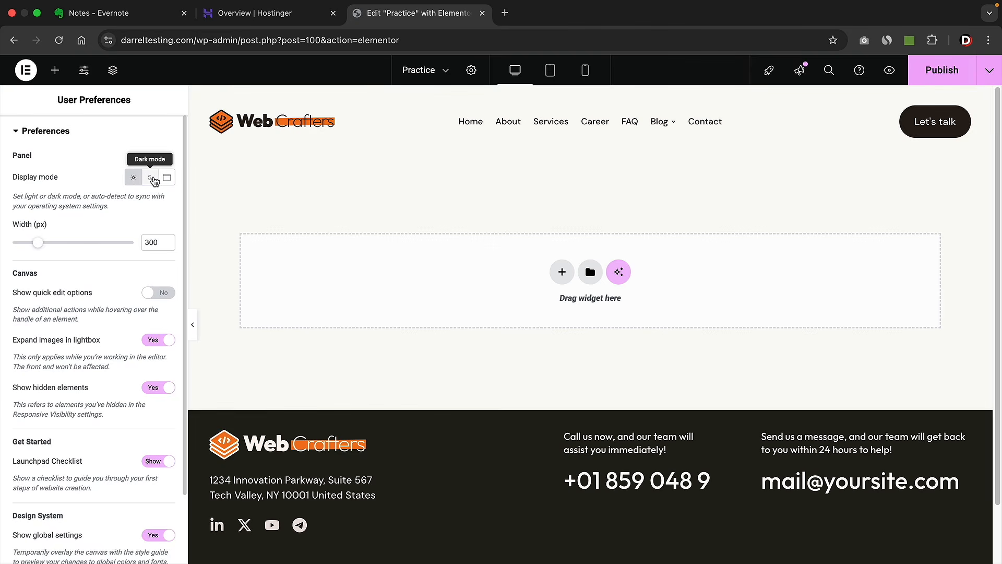
{"action": "left_click", "coordinate": [151, 178]}
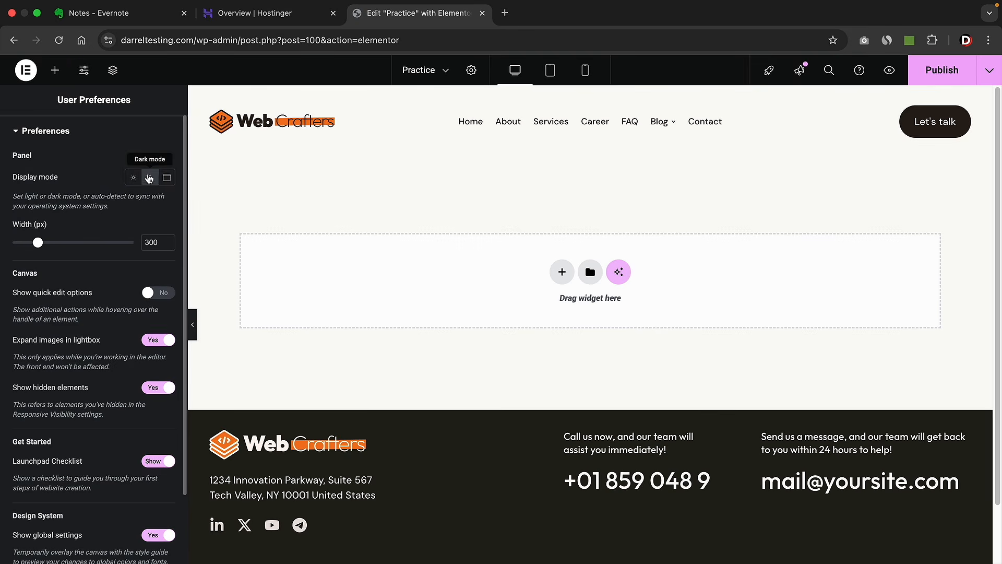
{"action": "left_click", "coordinate": [56, 70]}
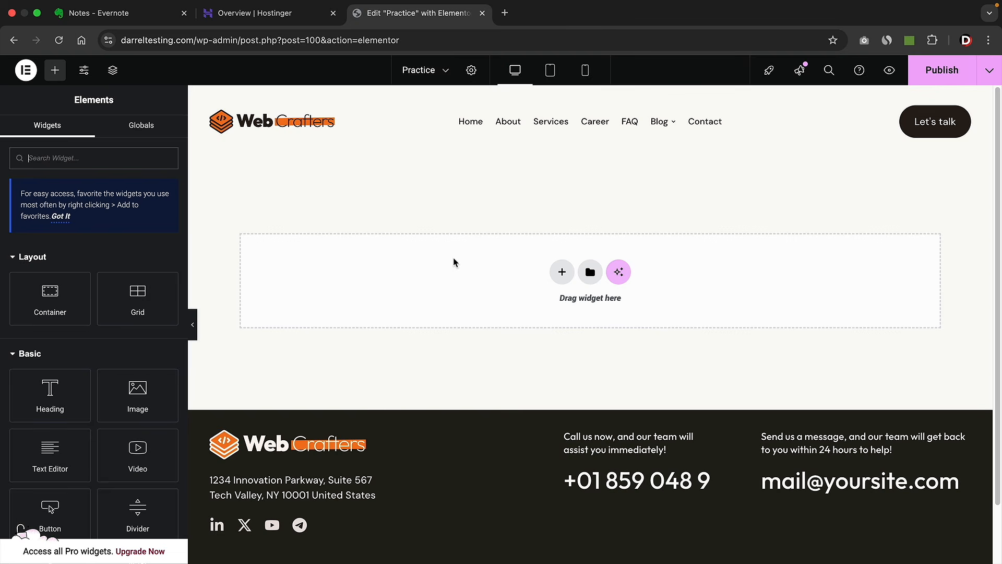
- Insert a flexbox container with a two-column structure into the Practice page
{"action": "left_click", "coordinate": [559, 274]}
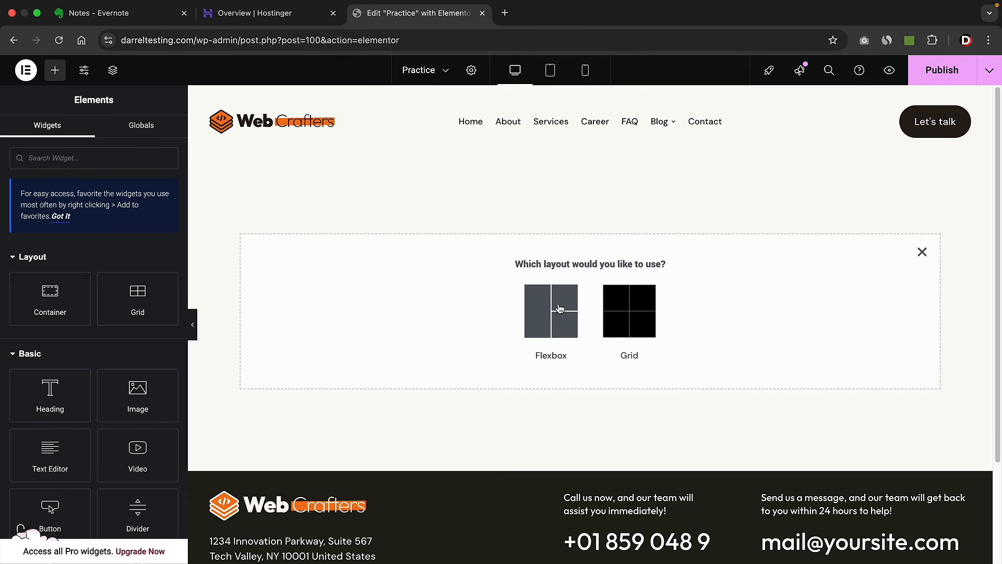
{"action": "left_click", "coordinate": [545, 314]}
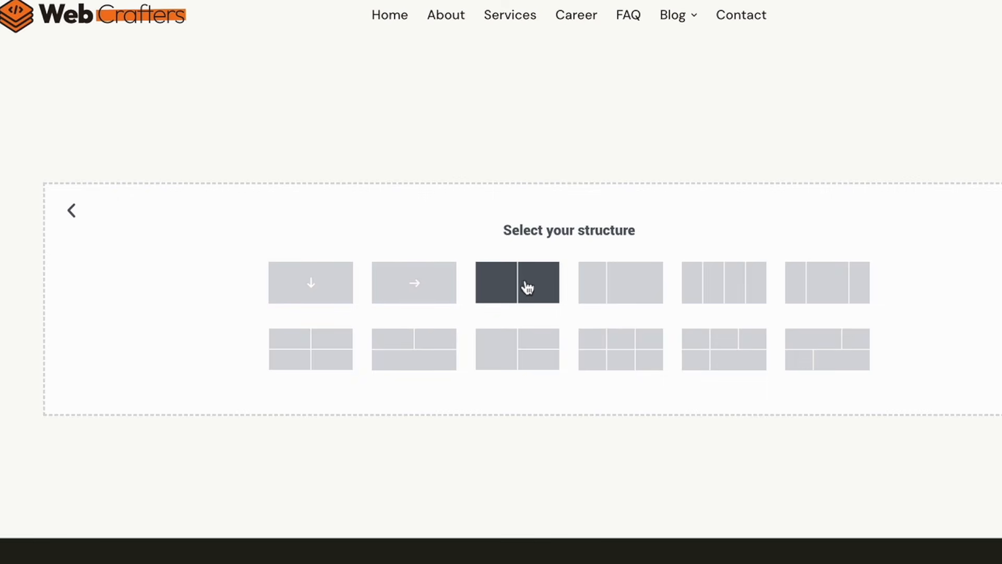
{"action": "left_click", "coordinate": [541, 286]}
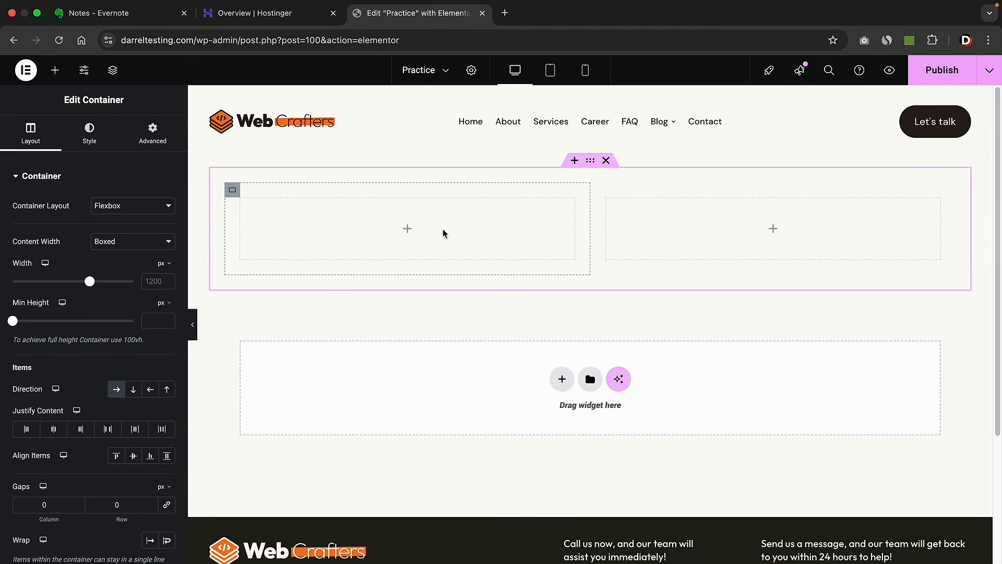
{"action": "left_click", "coordinate": [58, 72]}
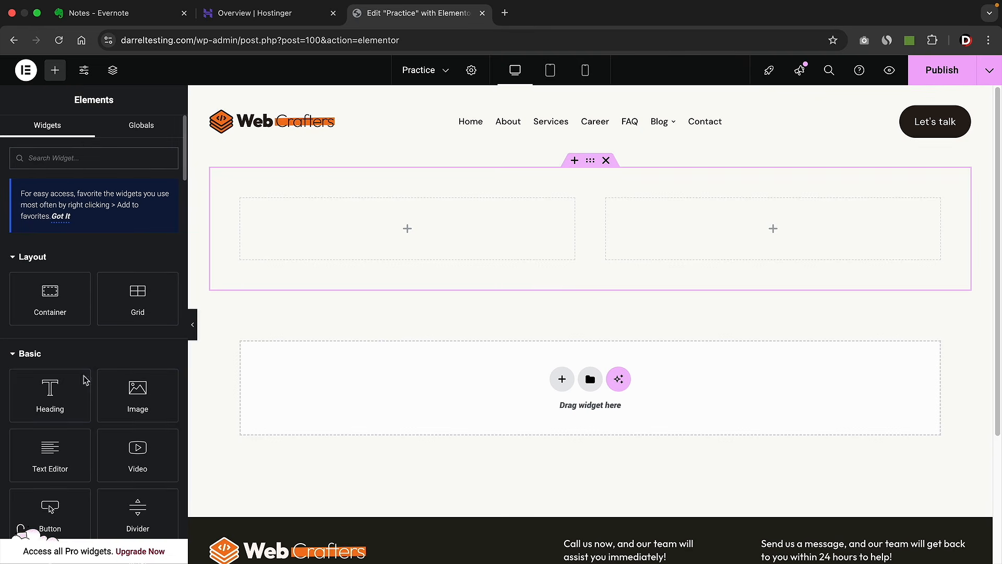
- Drop a Heading widget into the left column and open its Style settings
{"action": "left_click_drag", "start_coordinate": [51, 395], "coordinate": [358, 231]}
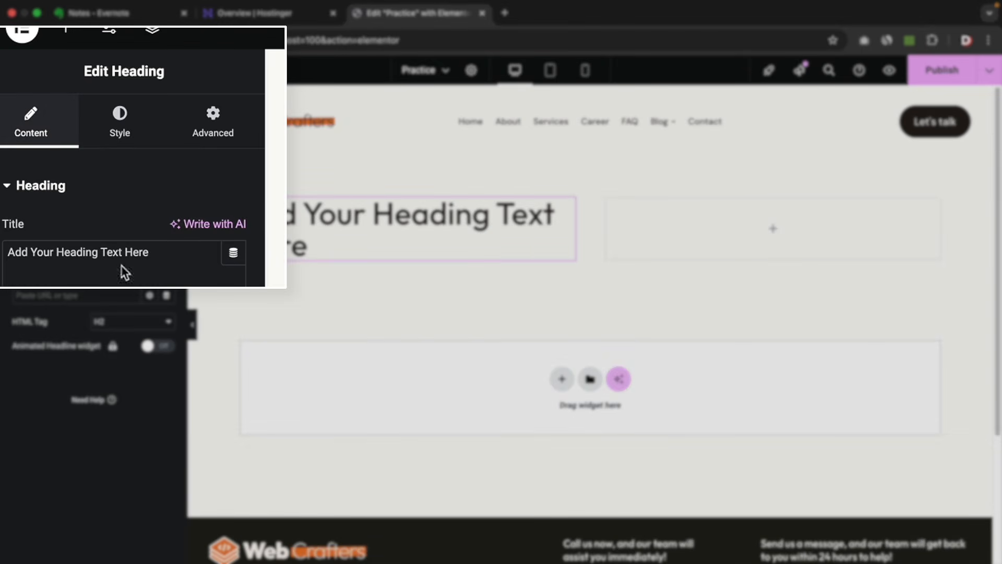
{"action": "left_click", "coordinate": [120, 127]}
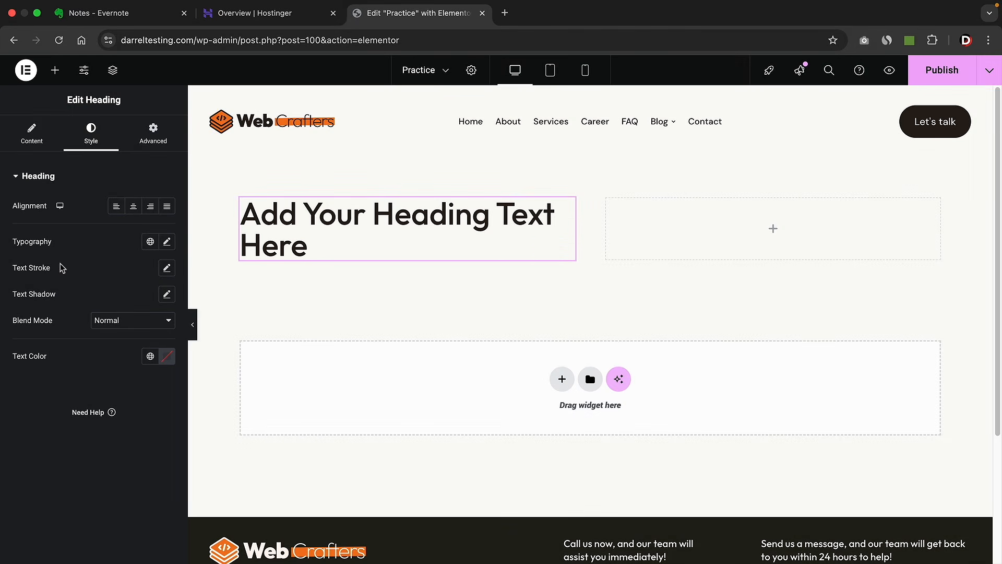
- Try raising the heading's padding in the Advanced tab, then clear it
{"action": "left_click", "coordinate": [159, 140]}
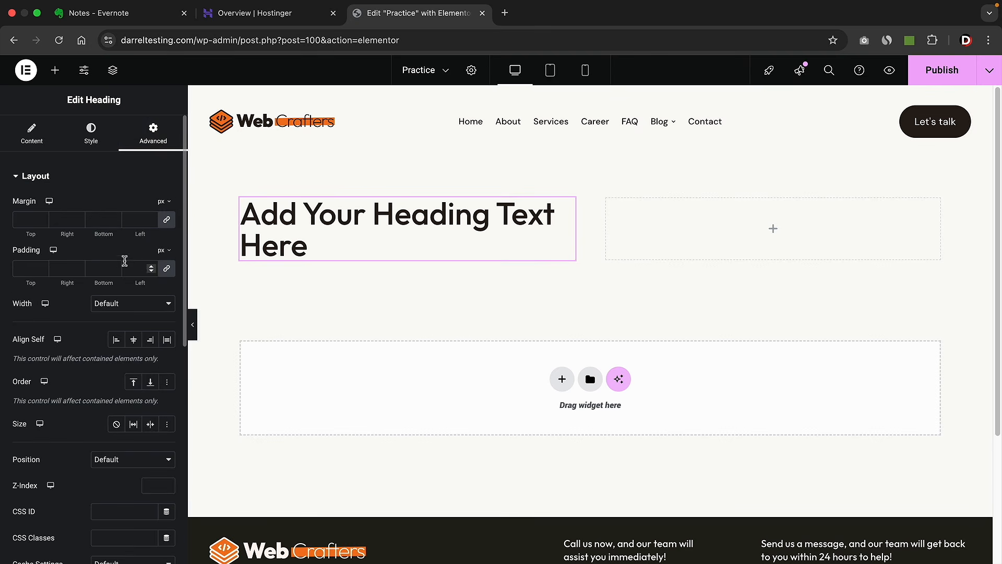
{"action": "left_click", "coordinate": [151, 268]}
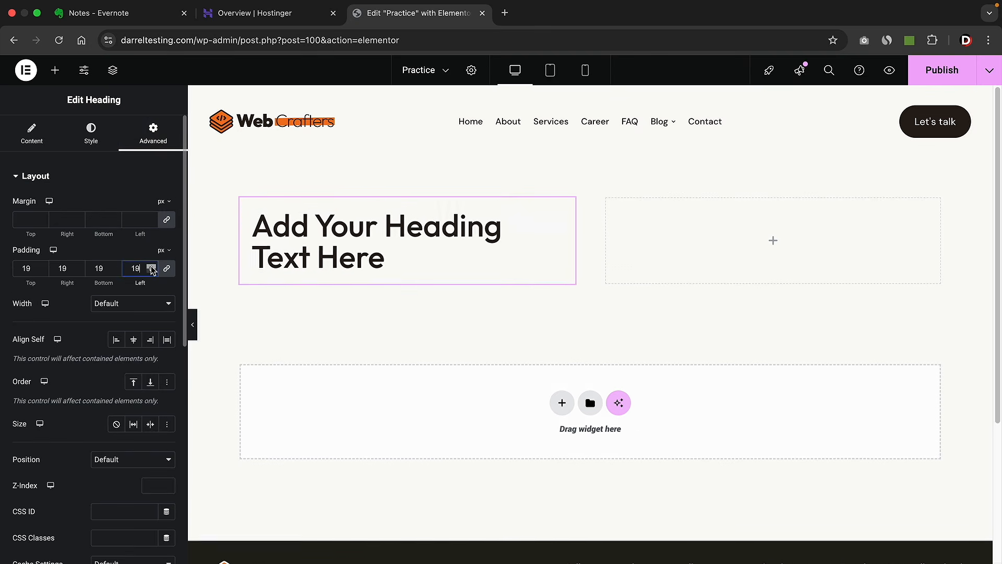
{"action": "left_click_drag", "start_coordinate": [152, 270], "coordinate": [152, 271]}
{"action": "key", "text": "BackSpace"}
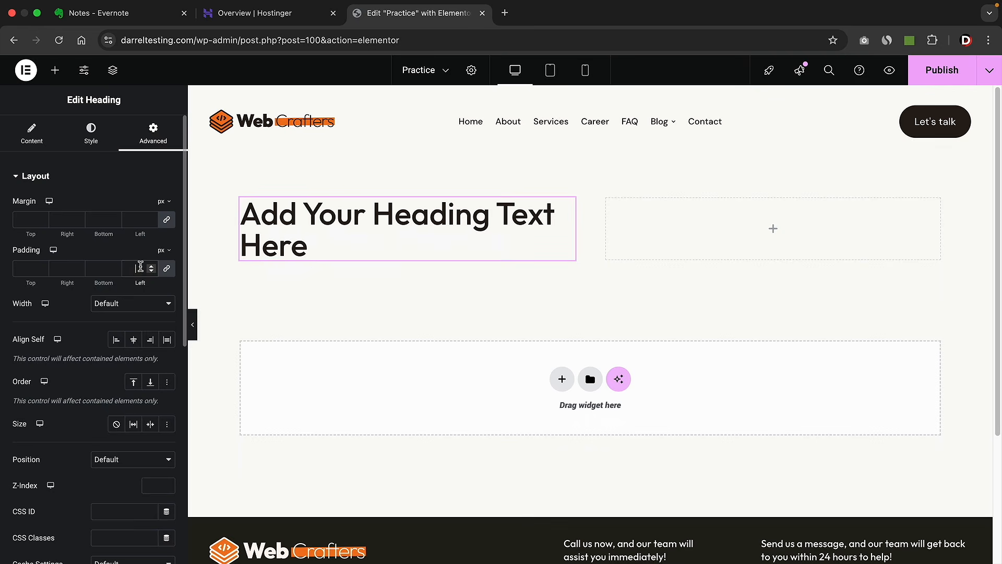
{"action": "scroll", "coordinate": [139, 261], "scroll_direction": "down", "scroll_amount": 6}
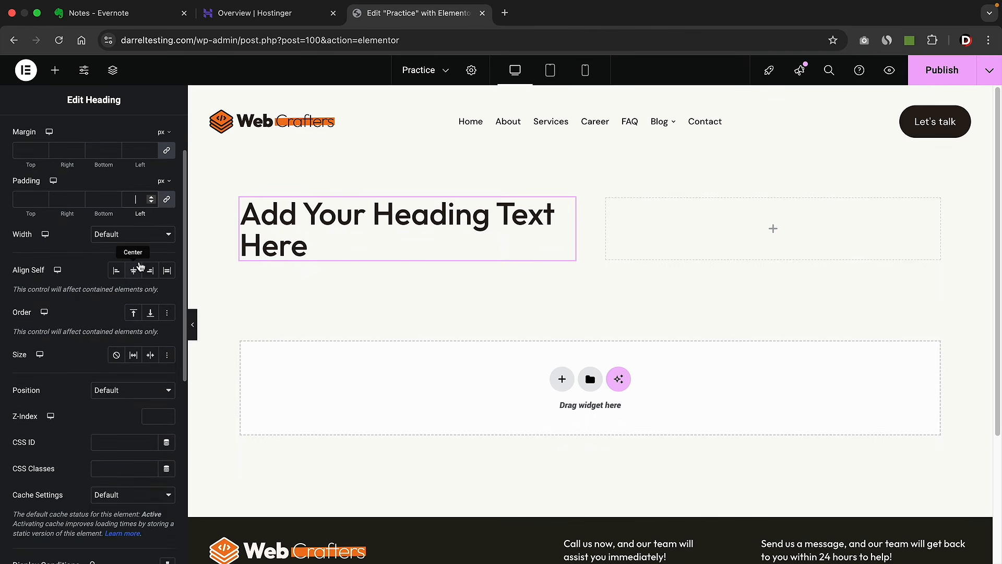
{"action": "scroll", "coordinate": [140, 261], "scroll_direction": "down", "scroll_amount": 2}
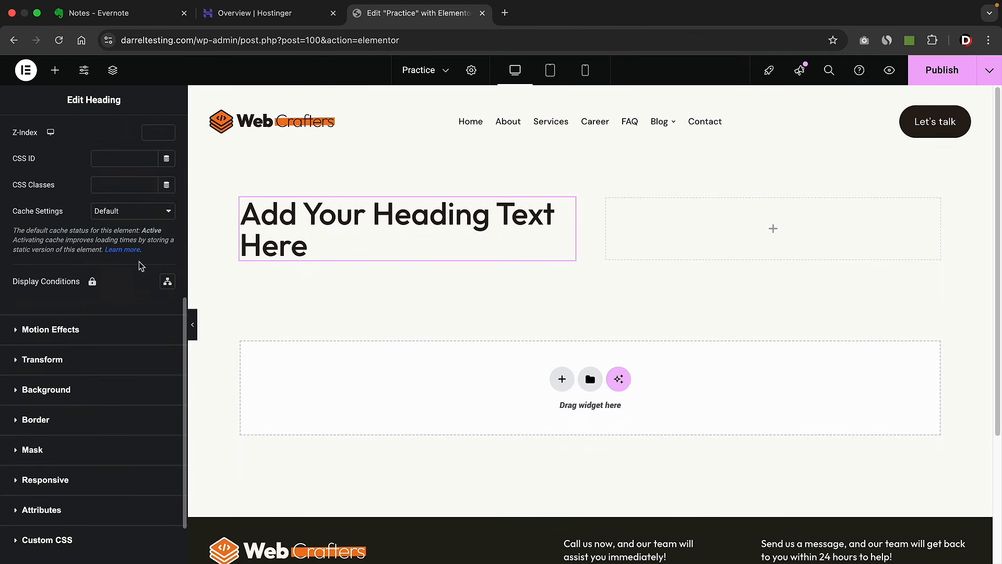
- Preview Fade In, Zoom In Down and Rotate In entrance animations, then reset to Default
{"action": "left_click", "coordinate": [61, 334]}
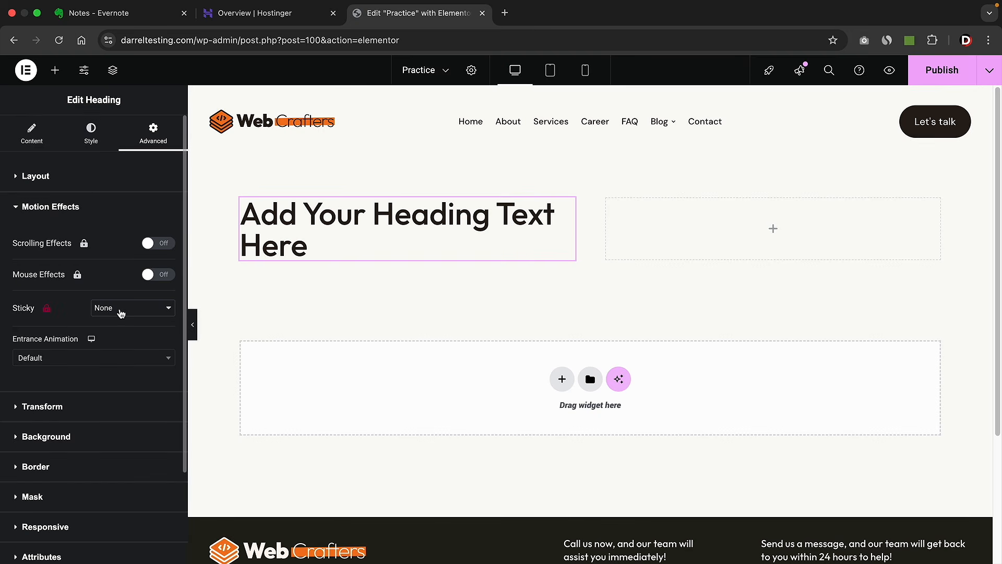
{"action": "left_click", "coordinate": [100, 359]}
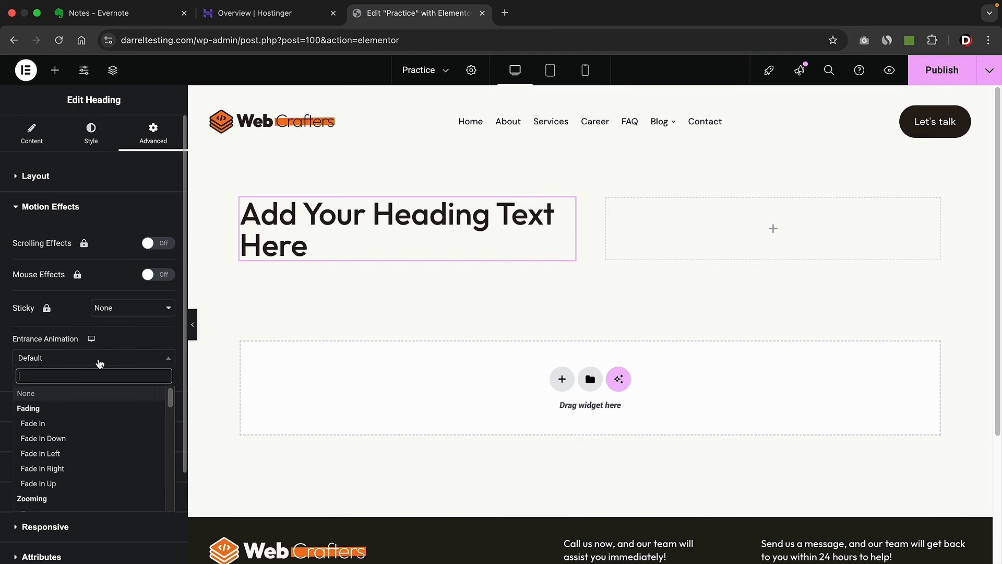
{"action": "left_click", "coordinate": [81, 429]}
{"action": "left_click", "coordinate": [83, 360]}
{"action": "scroll", "coordinate": [86, 431], "scroll_direction": "down", "scroll_amount": 3}
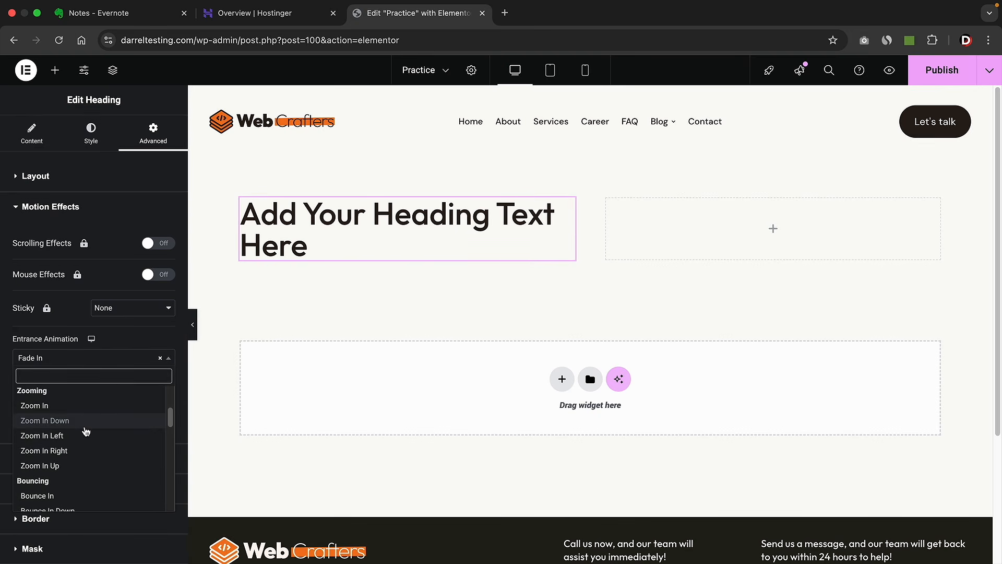
{"action": "left_click", "coordinate": [85, 428]}
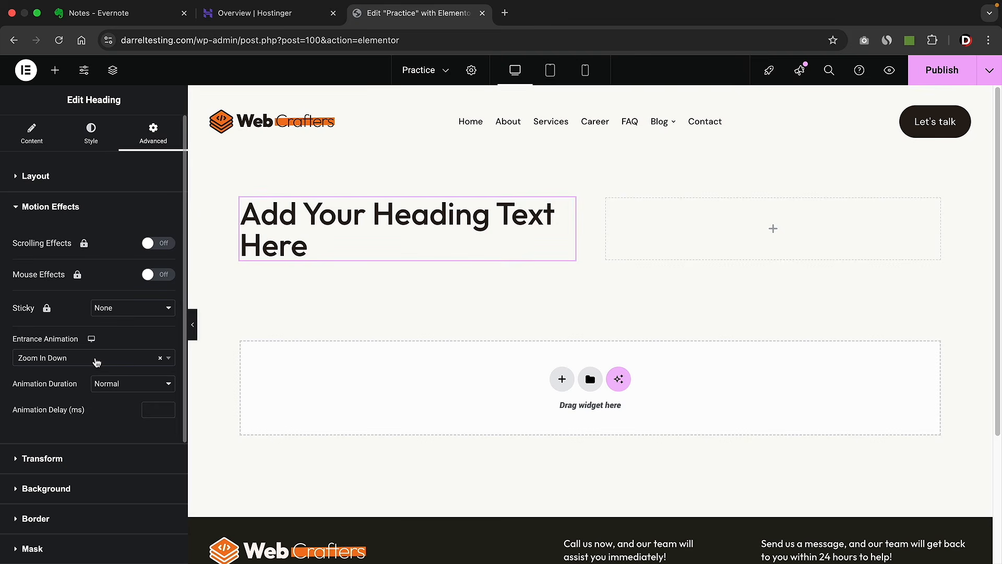
{"action": "left_click", "coordinate": [96, 359]}
{"action": "left_click", "coordinate": [86, 429]}
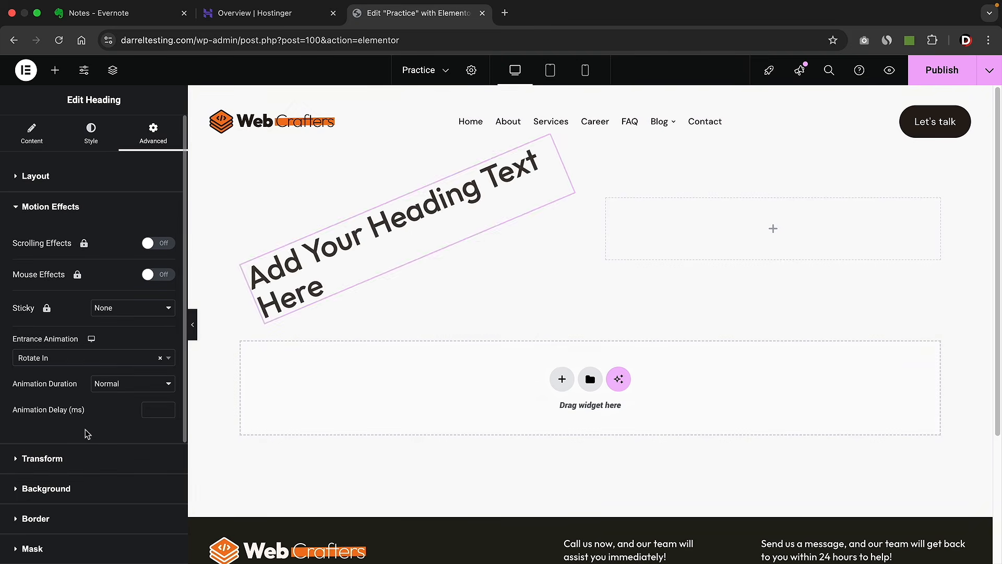
{"action": "left_click", "coordinate": [160, 358]}
{"action": "left_click", "coordinate": [151, 340]}
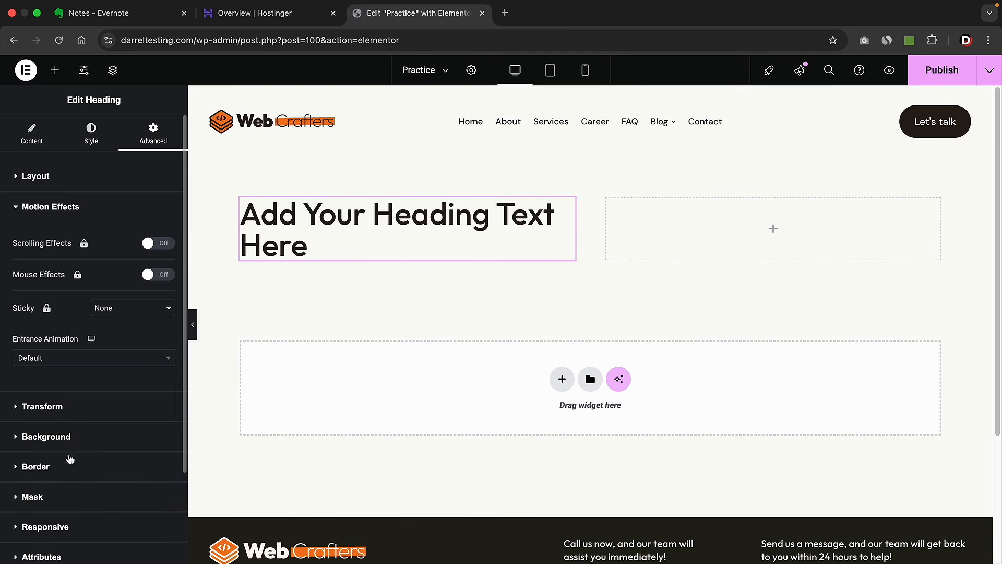
{"action": "left_click", "coordinate": [33, 138]}
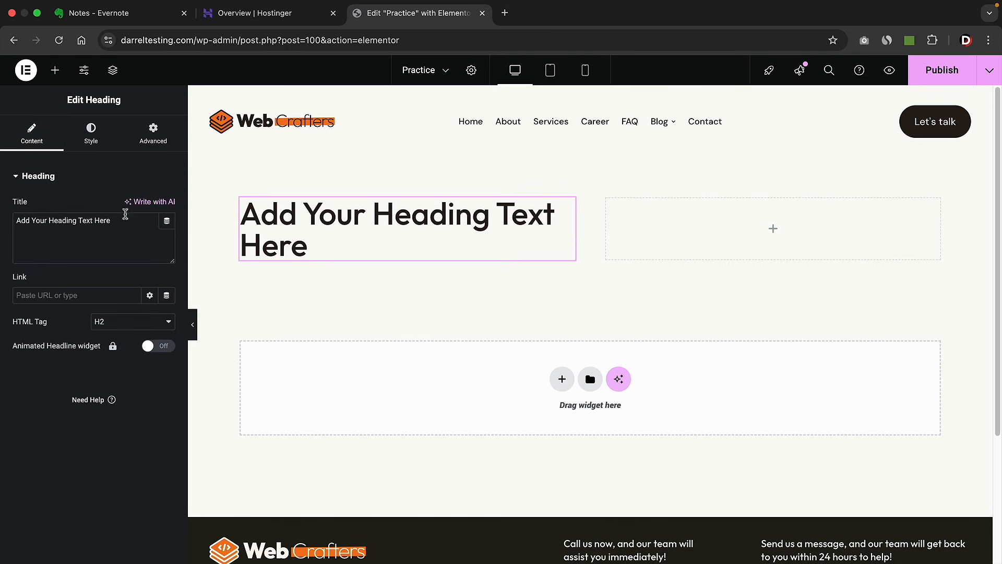
- Retitle the heading 'Learn To Make Website' and drop an Image widget right below it
{"action": "left_click_drag", "start_coordinate": [125, 221], "coordinate": [13, 220]}
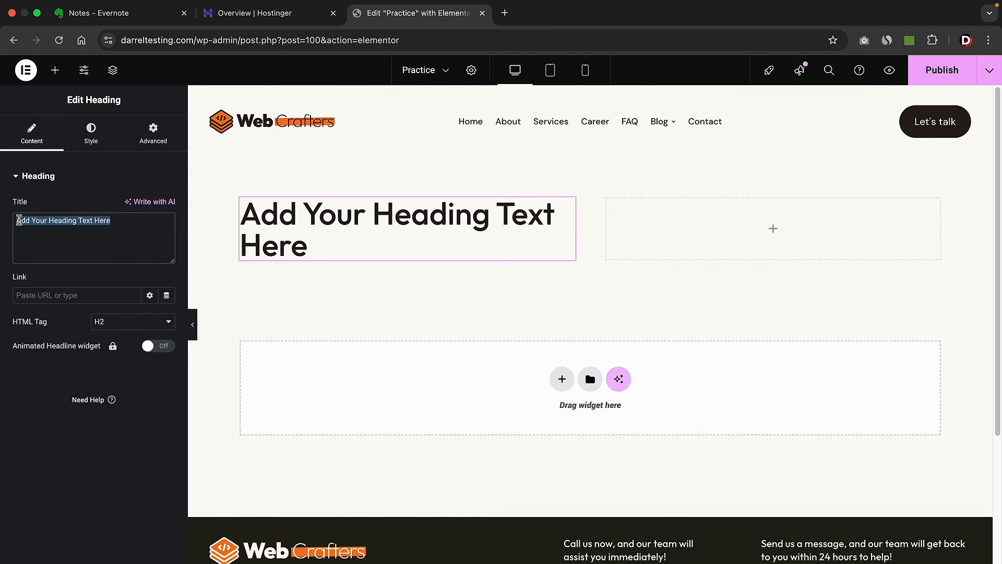
{"action": "type", "text": "Learn To Make Website"}
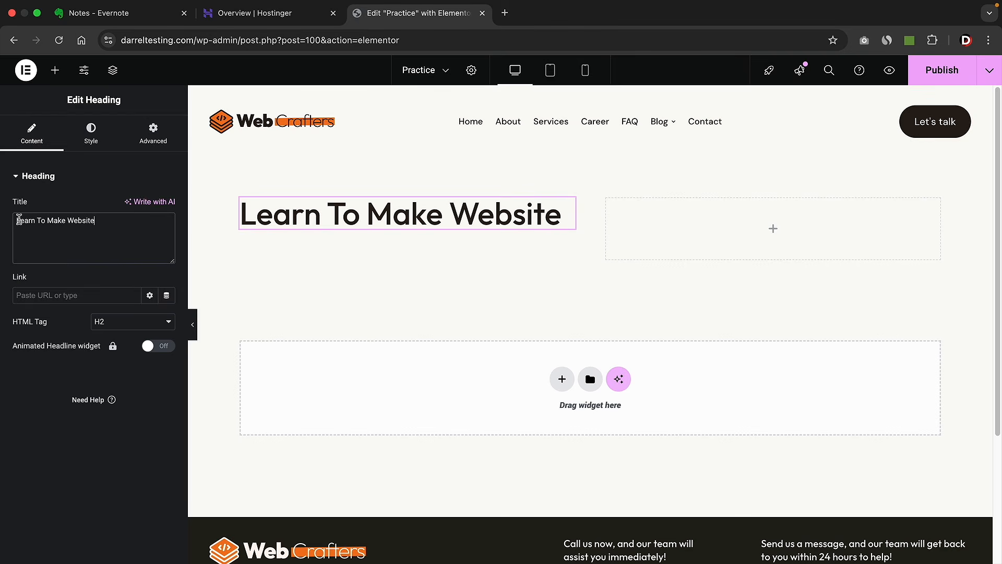
{"action": "left_click", "coordinate": [59, 73]}
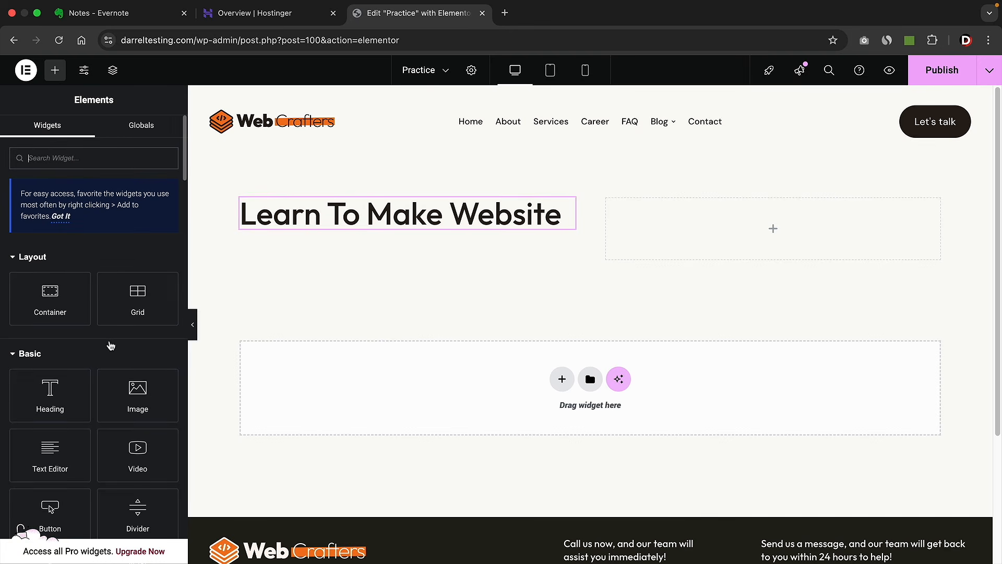
{"action": "left_click_drag", "start_coordinate": [127, 402], "coordinate": [336, 228]}
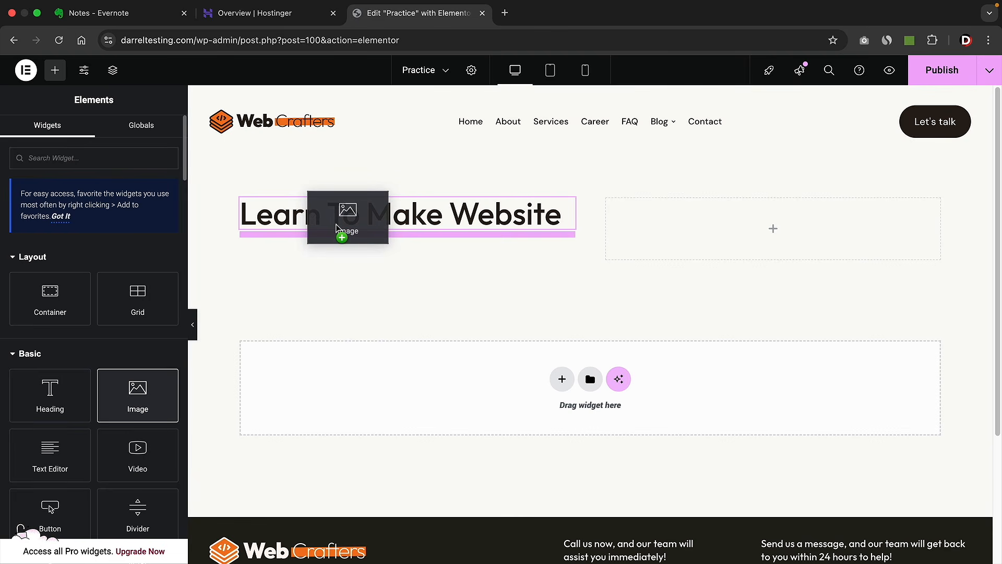
{"action": "left_click_drag", "start_coordinate": [337, 229], "coordinate": [337, 229]}
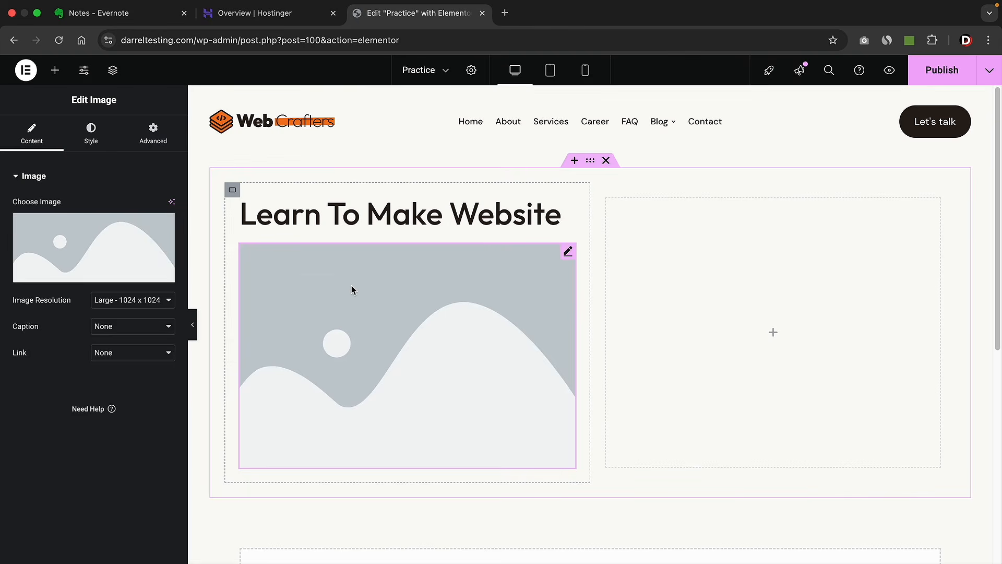
- Fill the Image widget with the three smiling colleagues photo from the Media Library
{"action": "left_click", "coordinate": [92, 247]}
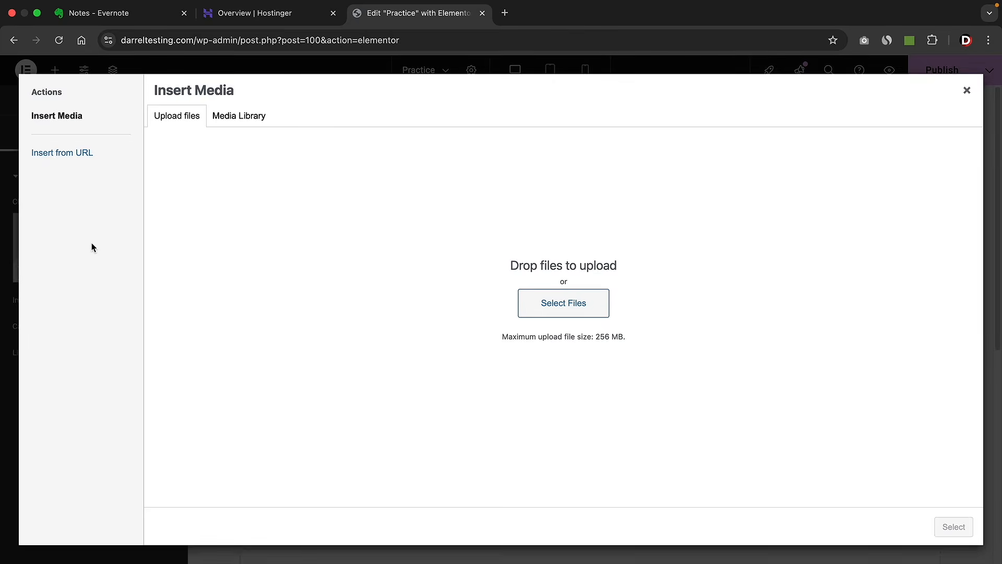
{"action": "left_click", "coordinate": [240, 119]}
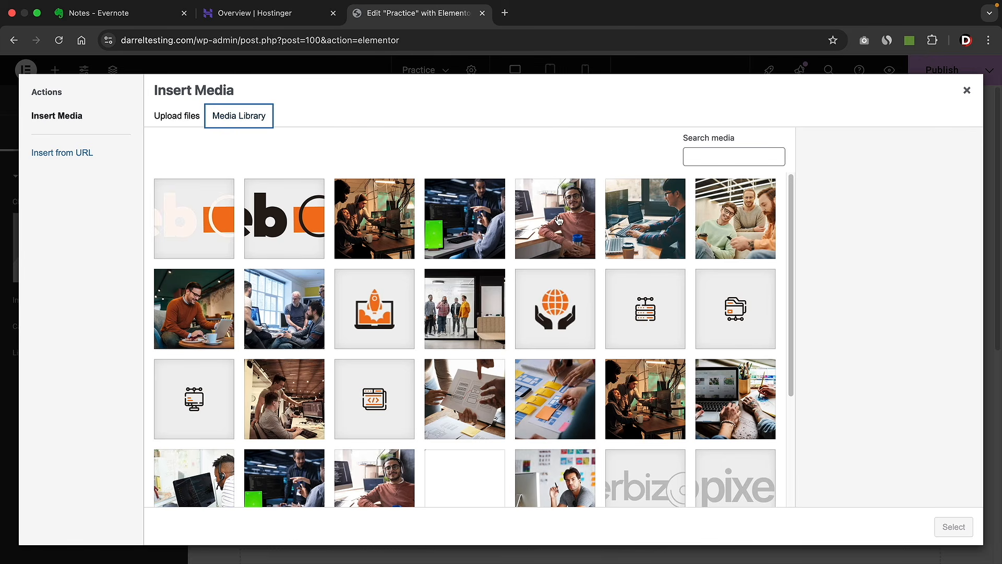
{"action": "left_click", "coordinate": [739, 217]}
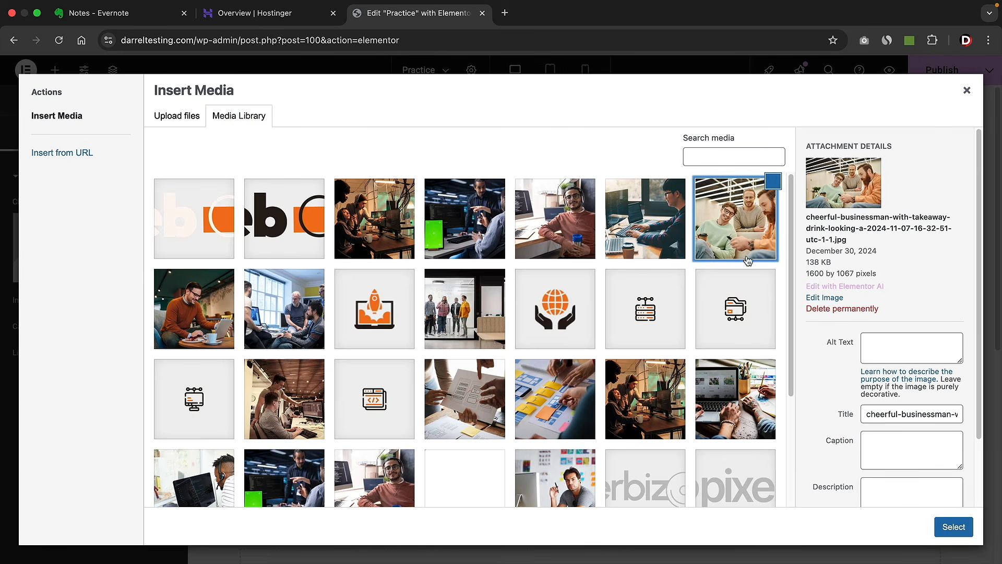
{"action": "left_click", "coordinate": [958, 528]}
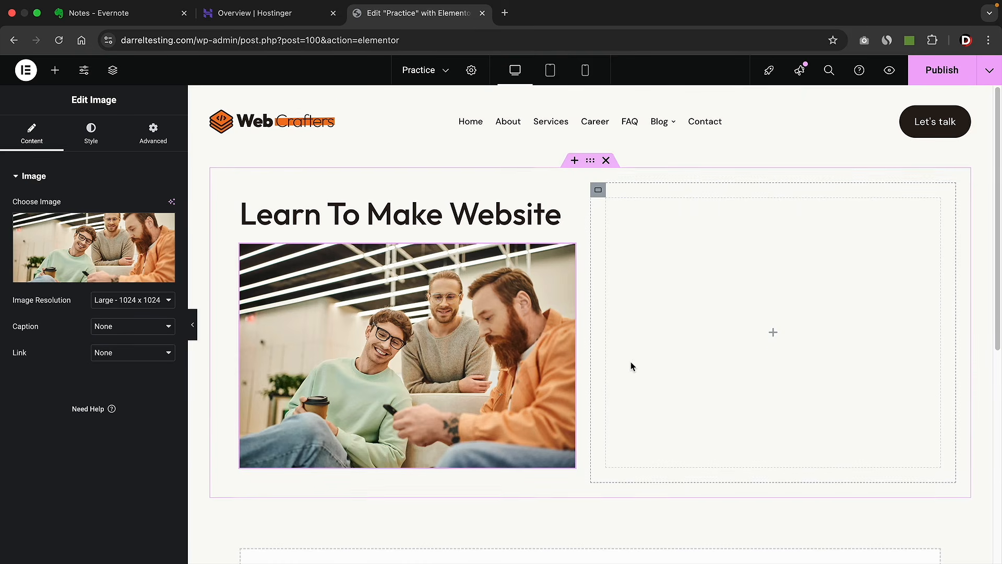
{"action": "scroll", "coordinate": [578, 353], "scroll_direction": "down", "scroll_amount": 3}
{"action": "scroll", "coordinate": [581, 353], "scroll_direction": "down", "scroll_amount": 2}
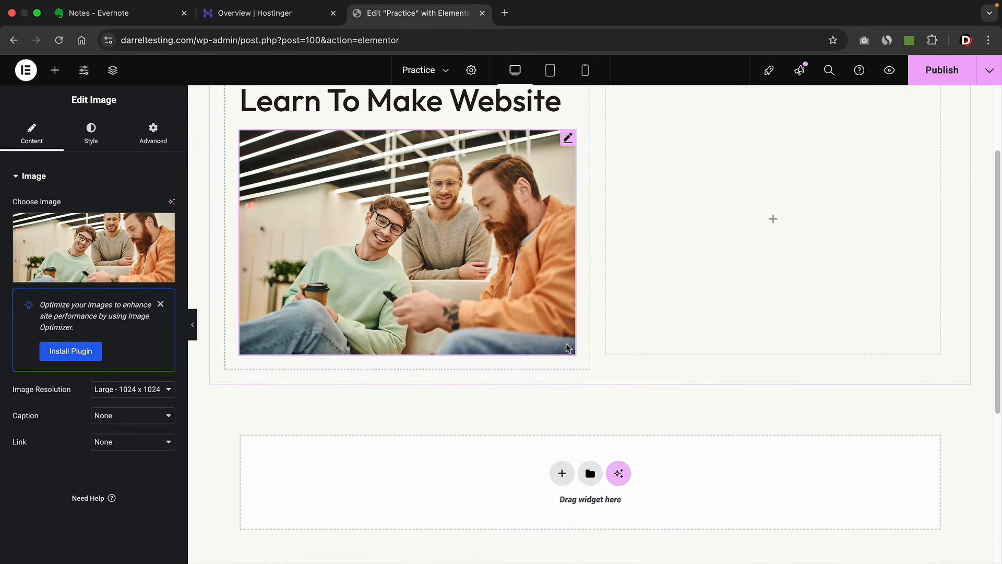
{"action": "scroll", "coordinate": [571, 349], "scroll_direction": "up", "scroll_amount": 1}
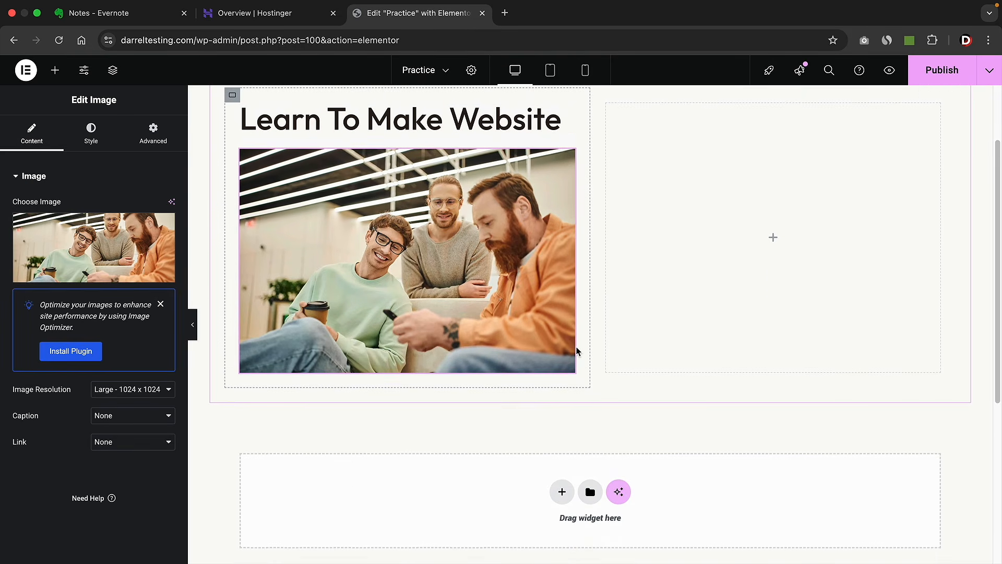
- Add a Text Editor paragraph below the photo
{"action": "left_click", "coordinate": [55, 75]}
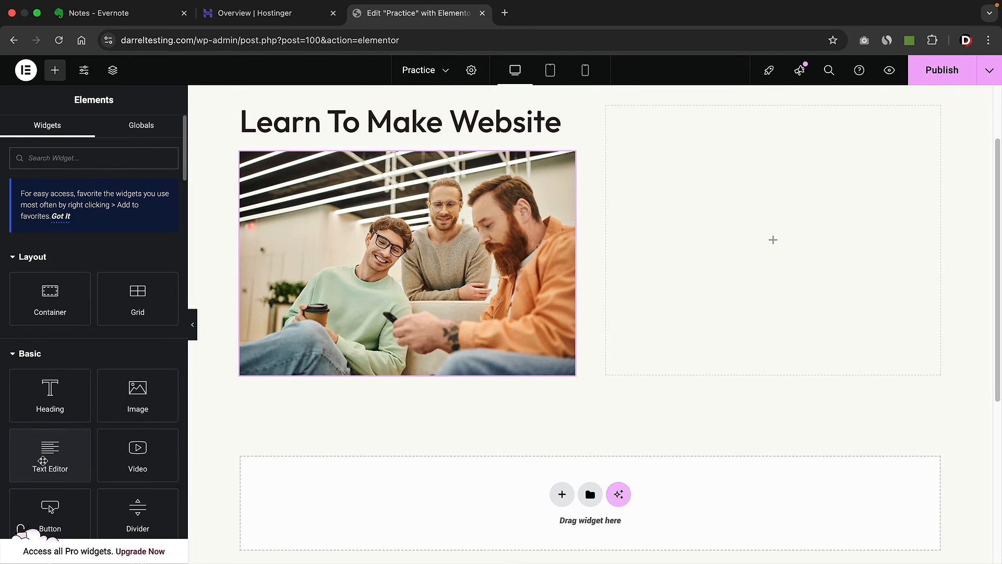
{"action": "left_click_drag", "start_coordinate": [43, 460], "coordinate": [318, 365]}
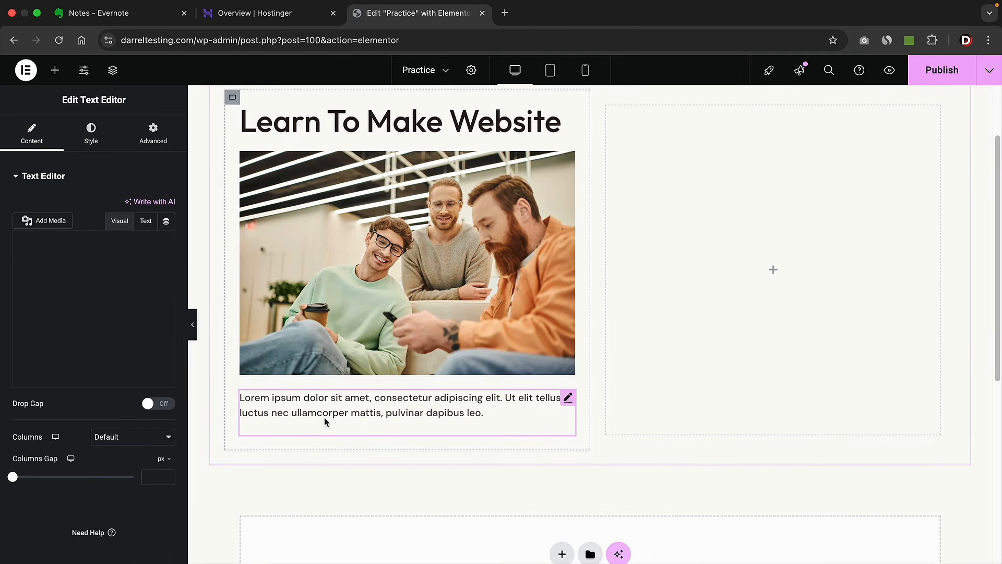
{"action": "scroll", "coordinate": [324, 418], "scroll_direction": "down", "scroll_amount": 1}
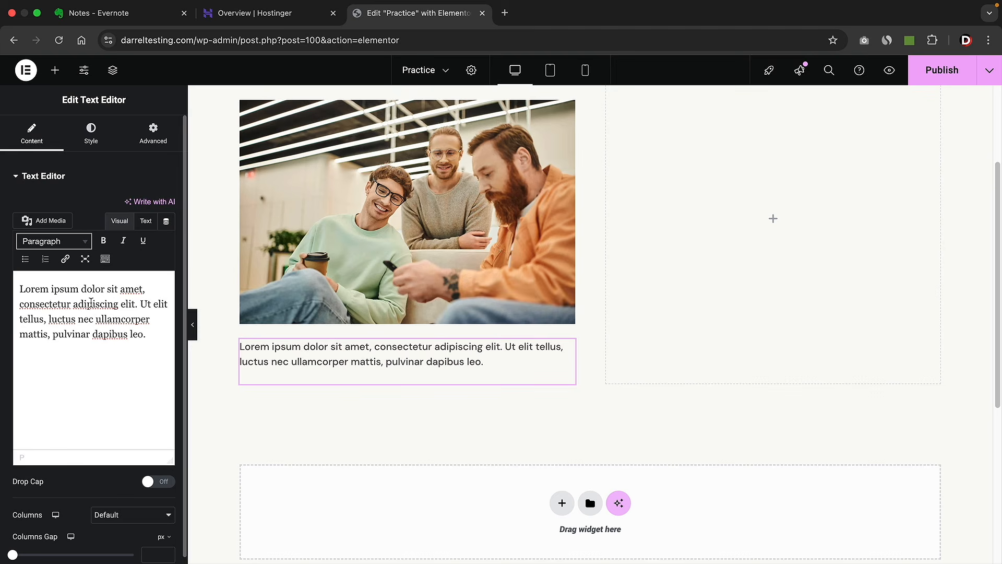
- Add a button under the paragraph labelled 'Buy Now', linked to the Contact page
{"action": "left_click", "coordinate": [55, 70]}
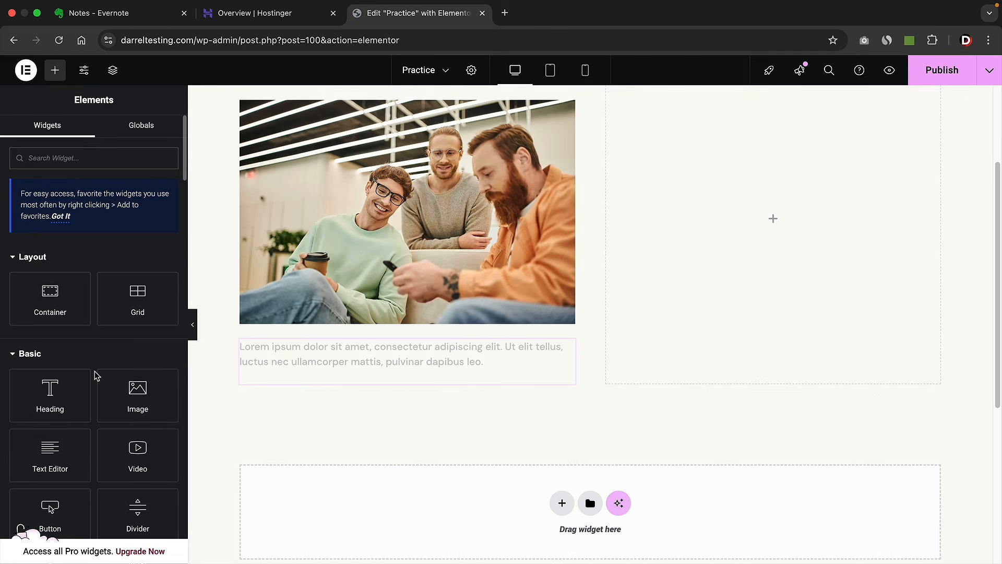
{"action": "scroll", "coordinate": [96, 375], "scroll_direction": "down", "scroll_amount": 1}
{"action": "left_click_drag", "start_coordinate": [51, 462], "coordinate": [297, 377]}
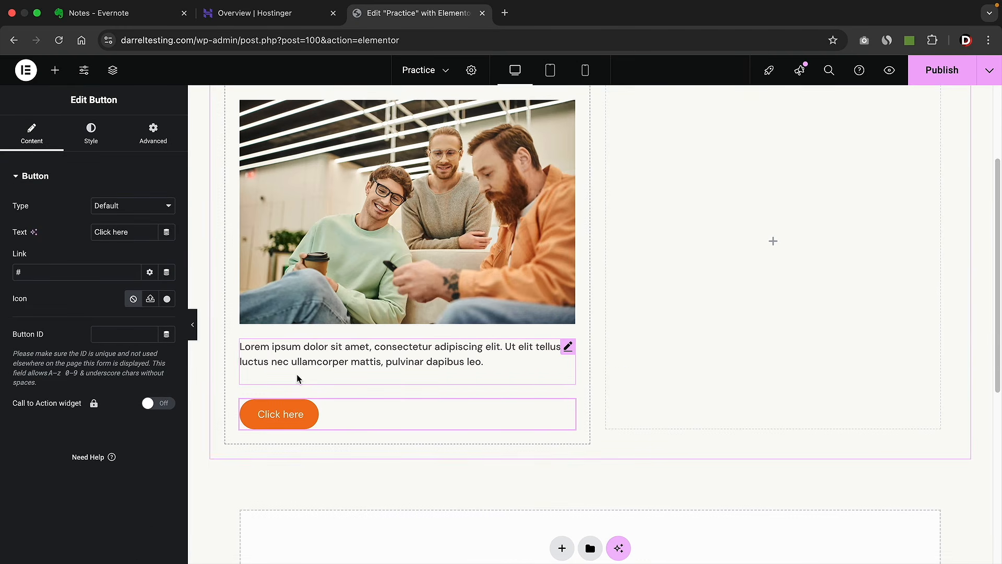
{"action": "left_click_drag", "start_coordinate": [135, 231], "coordinate": [76, 233]}
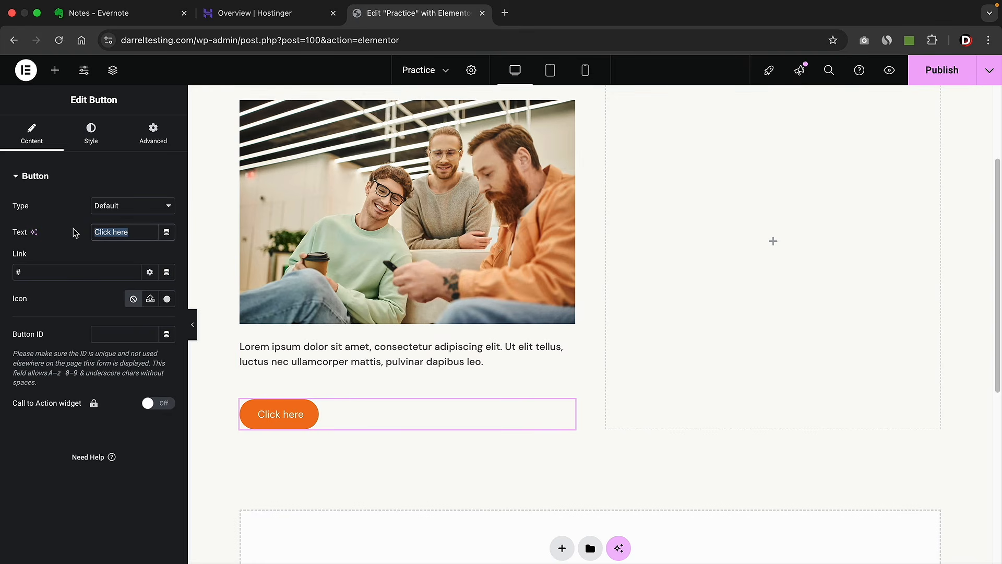
{"action": "type", "text": "Buy Now"}
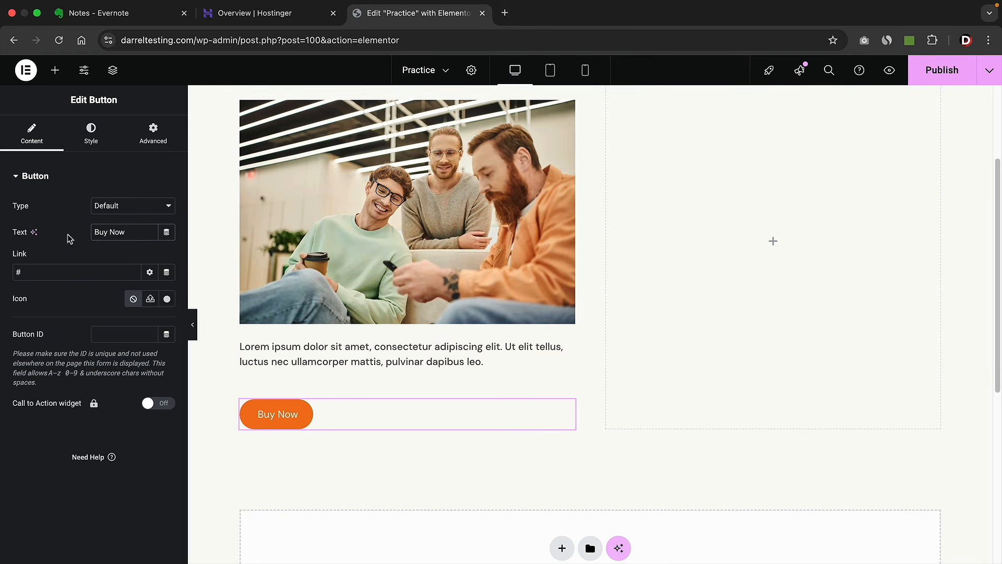
{"action": "key", "text": "BackSpace"}
{"action": "type", "text": "contact"}
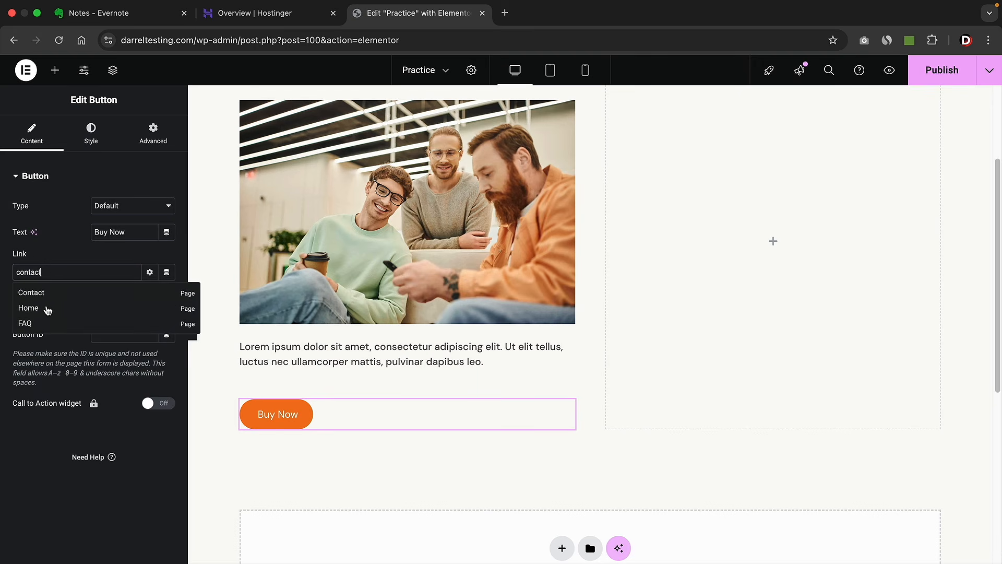
{"action": "left_click", "coordinate": [32, 292]}
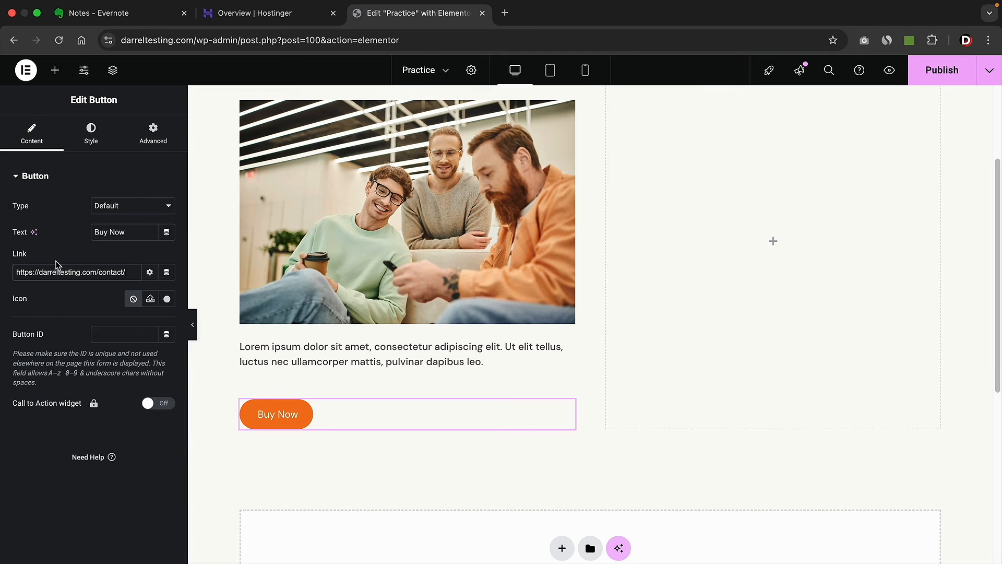
- Try a red background on the button, then reset it to the default orange
{"action": "left_click", "coordinate": [103, 146]}
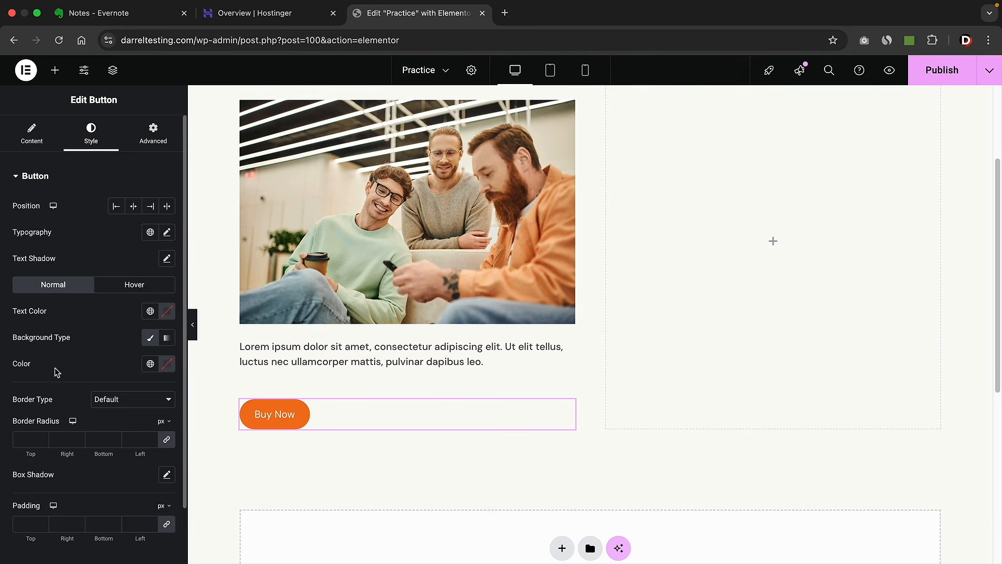
{"action": "left_click", "coordinate": [167, 364]}
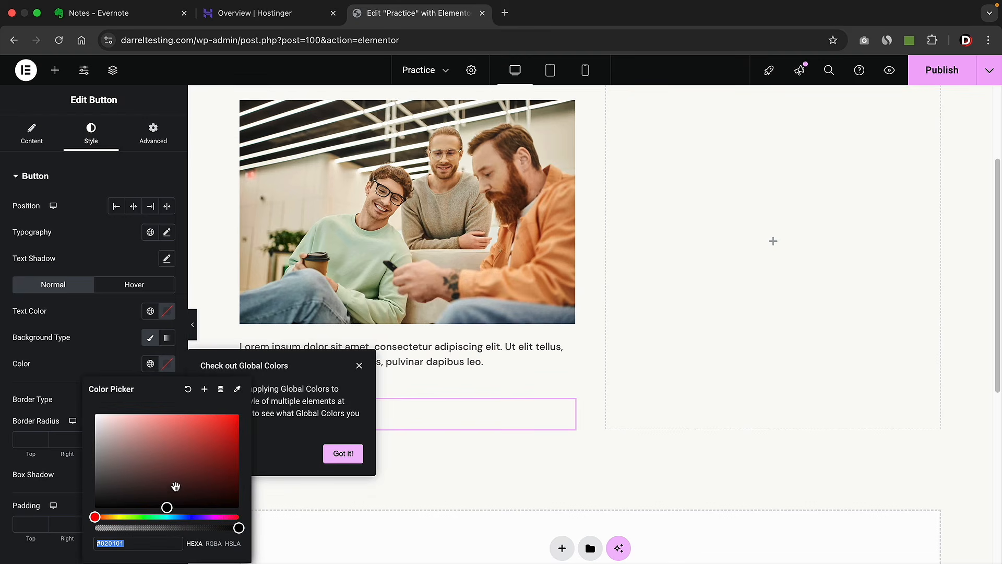
{"action": "left_click_drag", "start_coordinate": [175, 486], "coordinate": [143, 434]}
{"action": "left_click", "coordinate": [358, 366]}
{"action": "left_click", "coordinate": [168, 367]}
{"action": "left_click", "coordinate": [188, 389]}
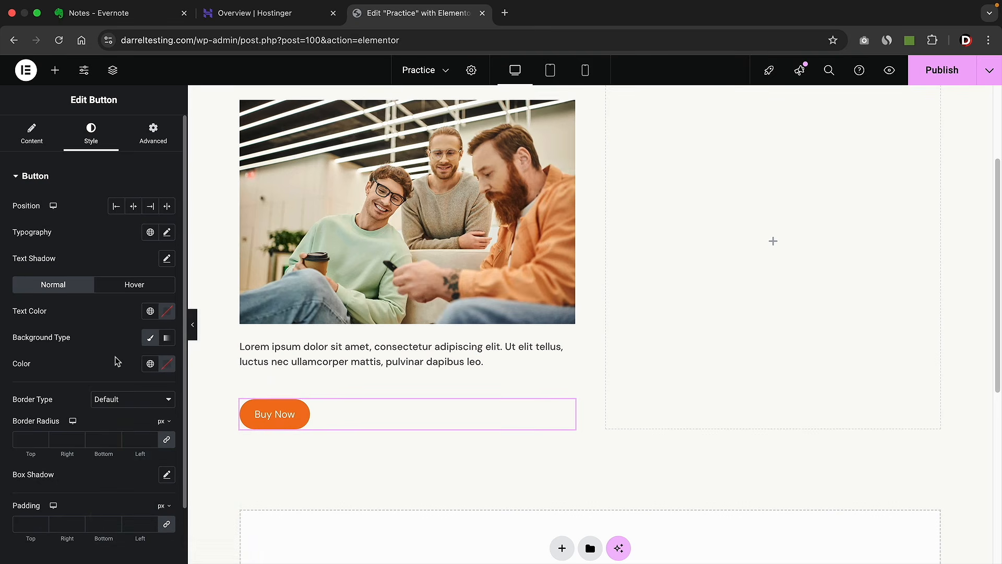
{"action": "scroll", "coordinate": [424, 309], "scroll_direction": "up", "scroll_amount": 3}
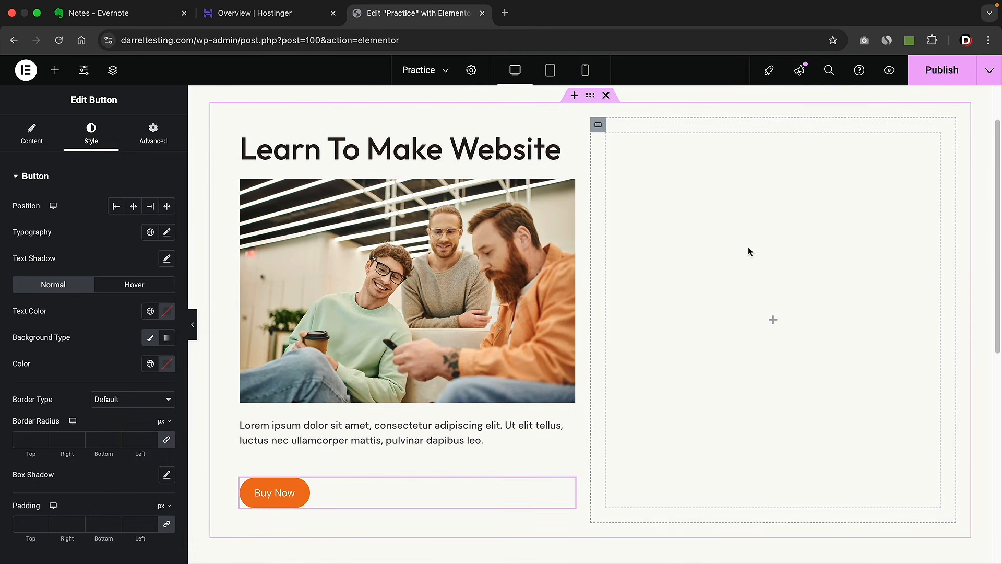
- Scroll the Elements panel down to the General widget group
{"action": "left_click", "coordinate": [55, 70]}
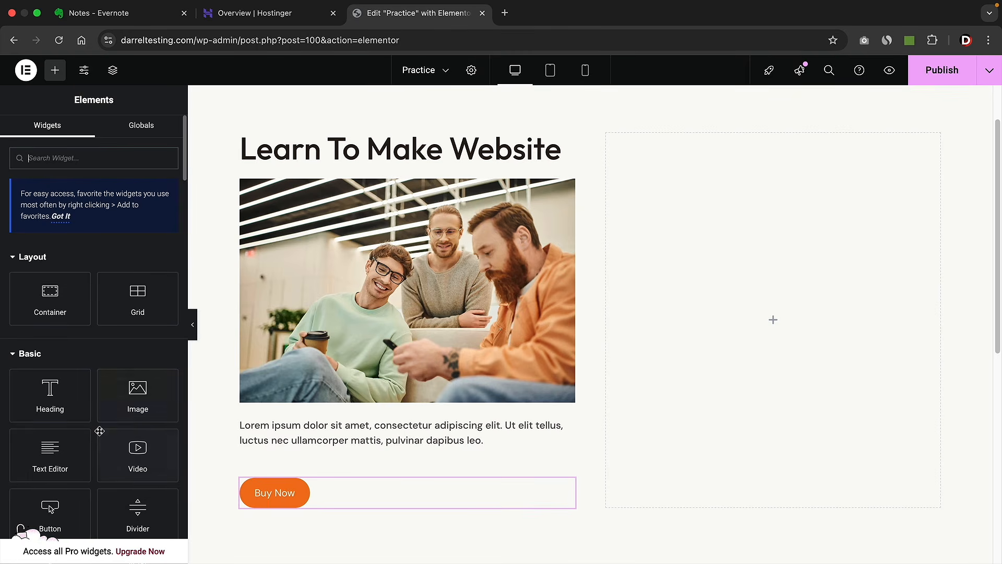
{"action": "scroll", "coordinate": [99, 397], "scroll_direction": "down", "scroll_amount": 4}
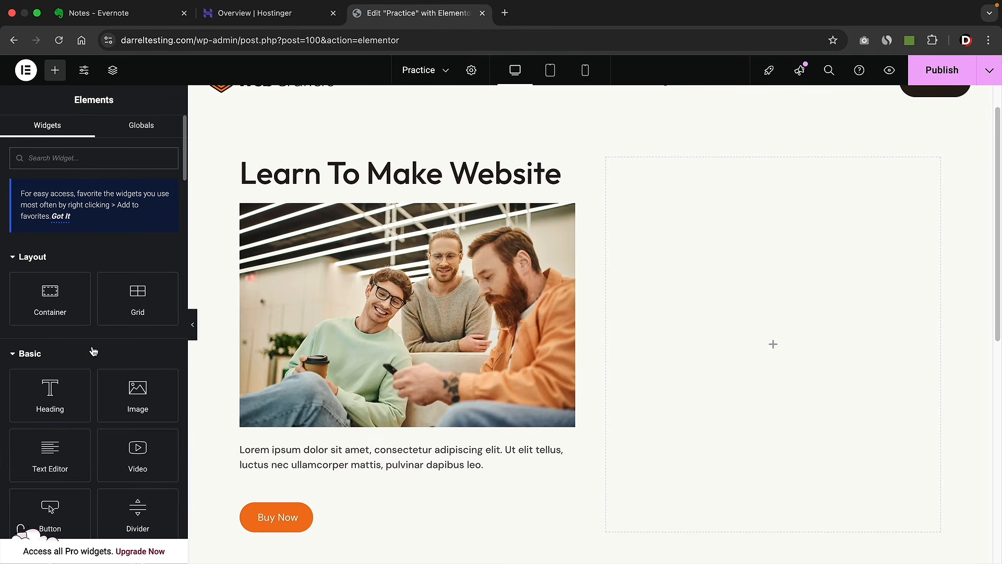
{"action": "scroll", "coordinate": [92, 351], "scroll_direction": "down", "scroll_amount": 1}
{"action": "scroll", "coordinate": [96, 365], "scroll_direction": "down", "scroll_amount": 4}
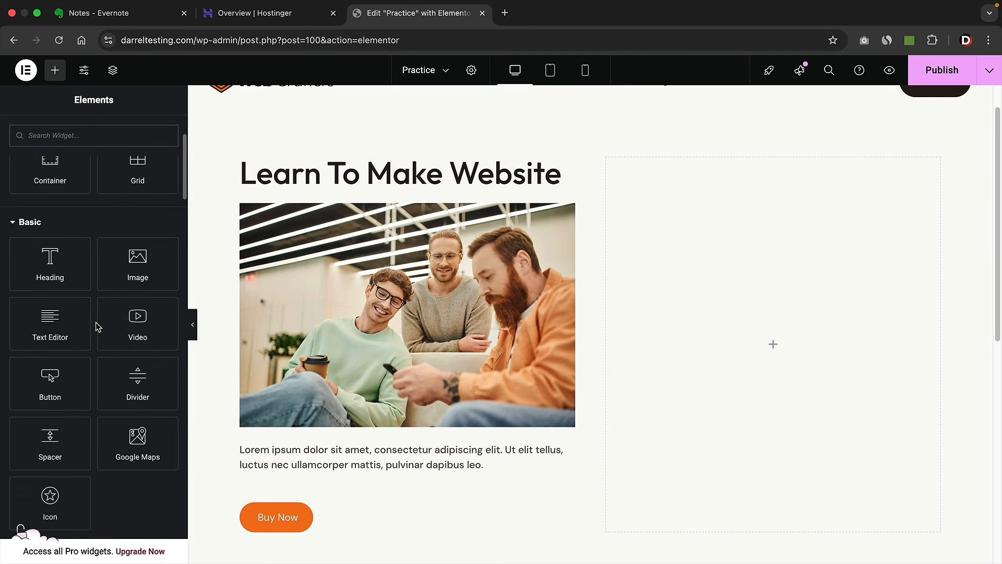
{"action": "scroll", "coordinate": [98, 327], "scroll_direction": "down", "scroll_amount": 1}
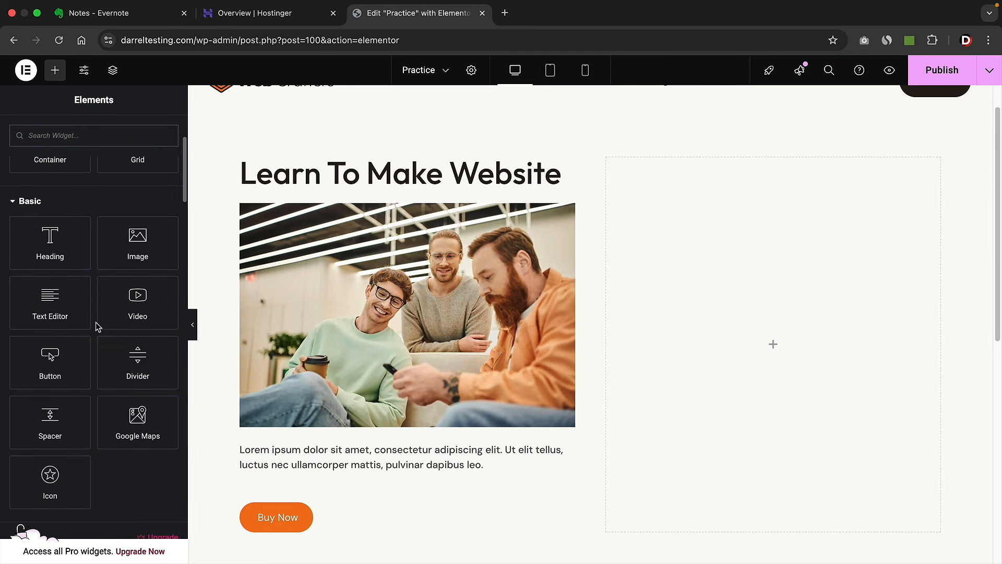
{"action": "scroll", "coordinate": [99, 340], "scroll_direction": "down", "scroll_amount": 12}
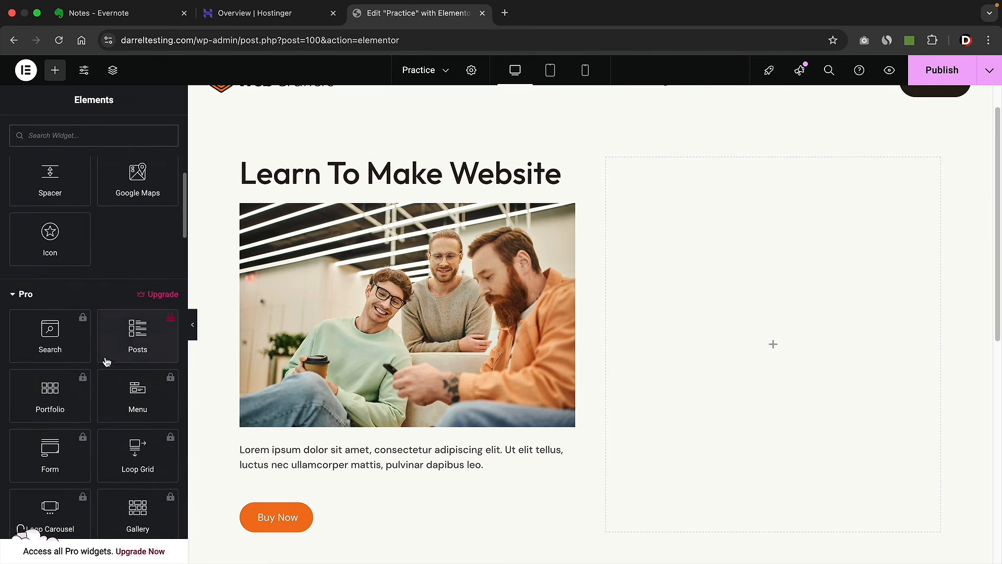
{"action": "scroll", "coordinate": [107, 362], "scroll_direction": "down", "scroll_amount": 2}
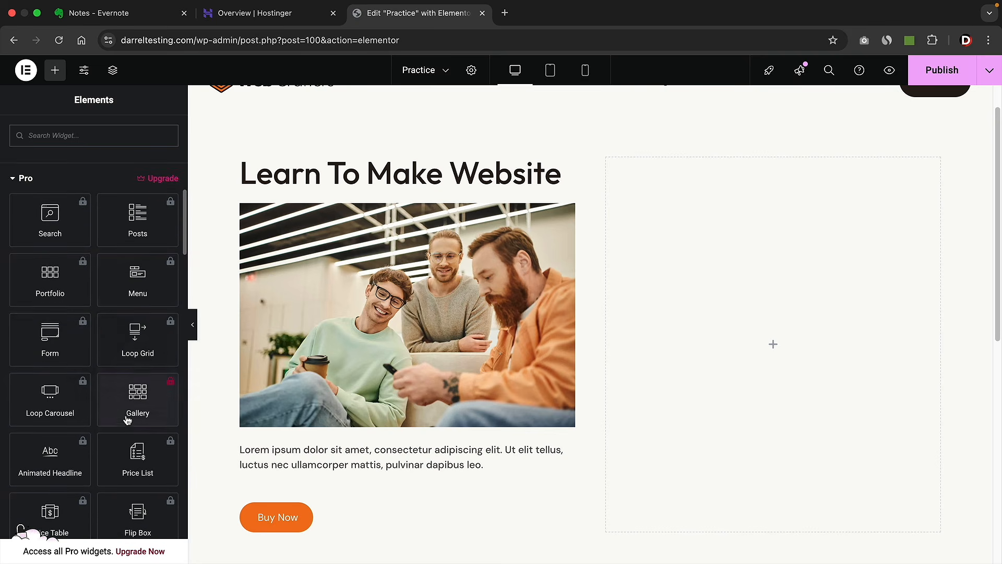
{"action": "scroll", "coordinate": [125, 414], "scroll_direction": "down", "scroll_amount": 8}
{"action": "scroll", "coordinate": [125, 413], "scroll_direction": "down", "scroll_amount": 1}
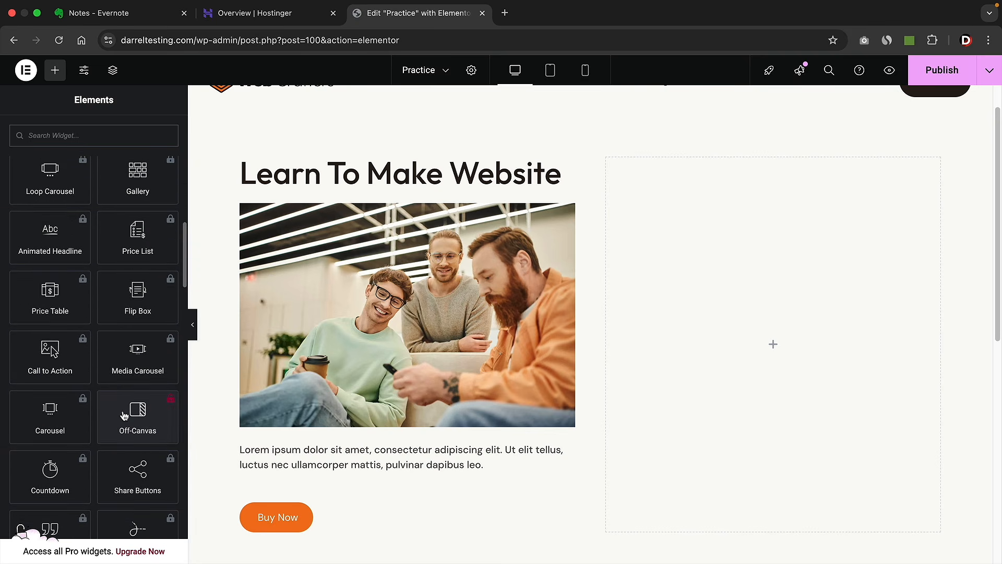
{"action": "scroll", "coordinate": [111, 396], "scroll_direction": "down", "scroll_amount": 5}
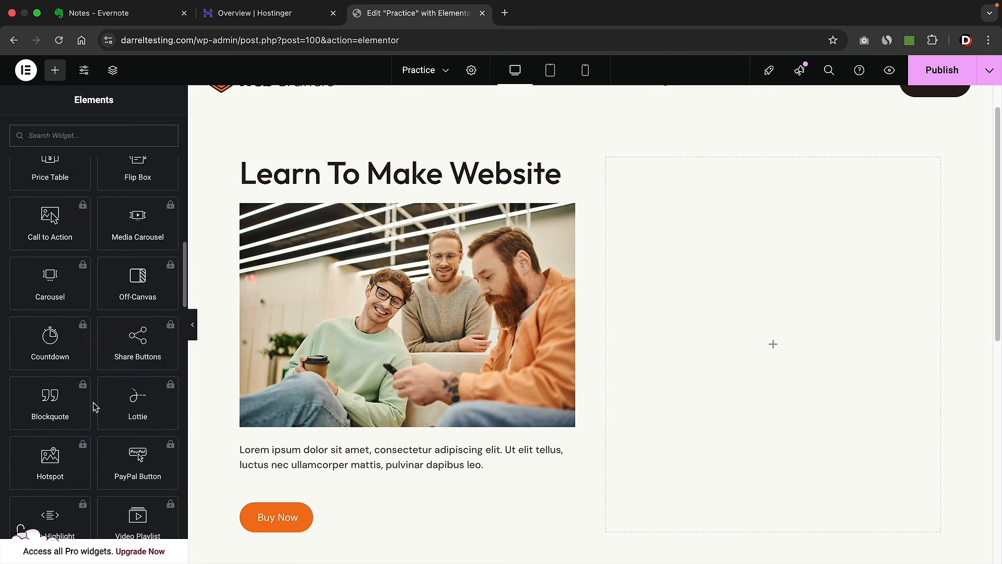
{"action": "scroll", "coordinate": [126, 397], "scroll_direction": "down", "scroll_amount": 20}
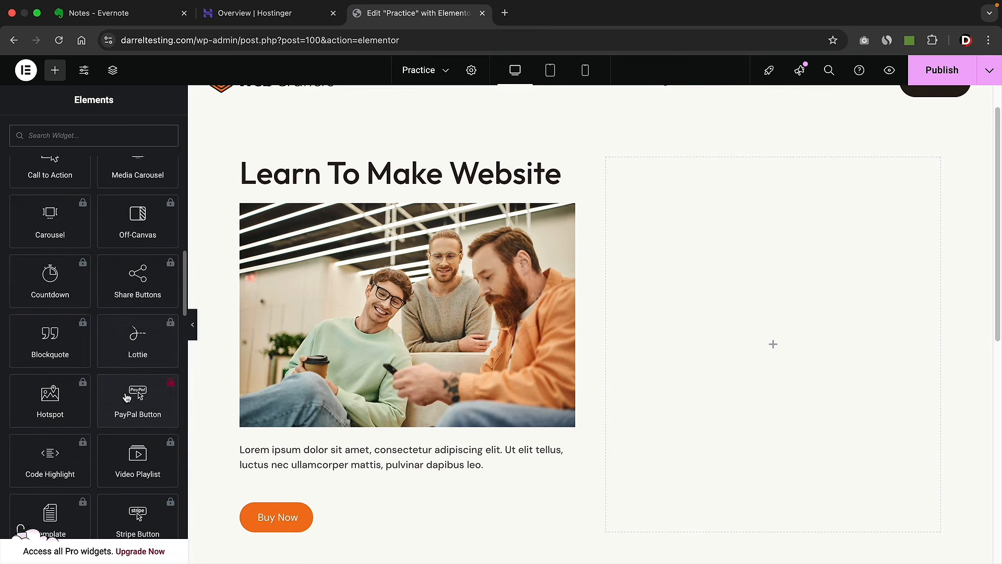
{"action": "scroll", "coordinate": [126, 389], "scroll_direction": "down", "scroll_amount": 10}
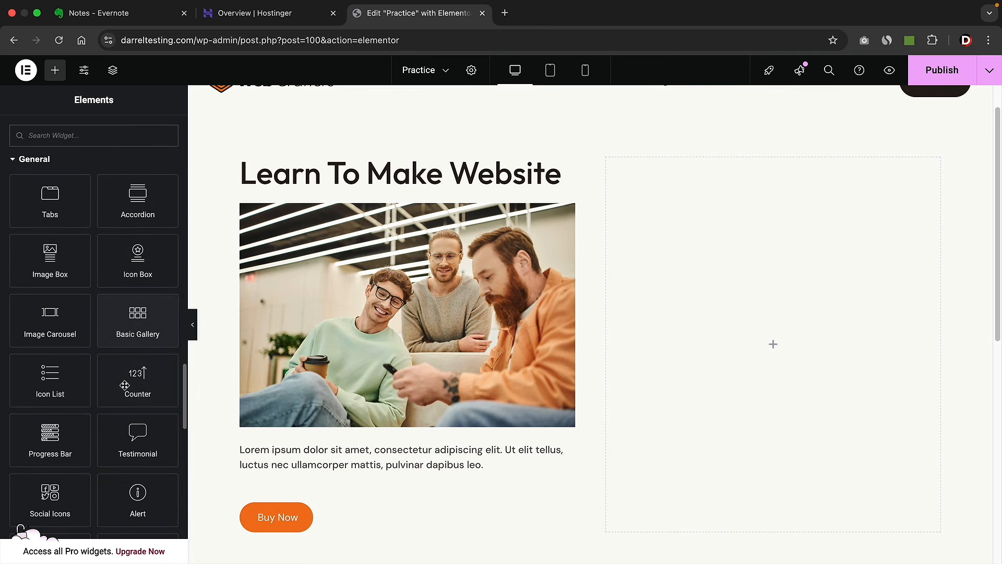
{"action": "scroll", "coordinate": [71, 247], "scroll_direction": "up", "scroll_amount": 1}
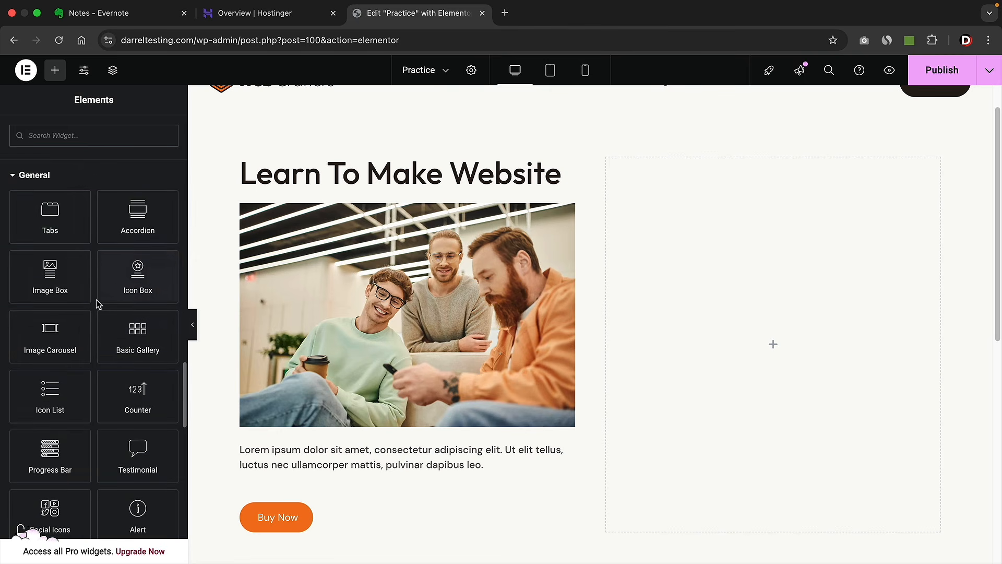
- Place an Icon Box in the empty right column and select its title and description
{"action": "left_click_drag", "start_coordinate": [130, 278], "coordinate": [698, 362]}
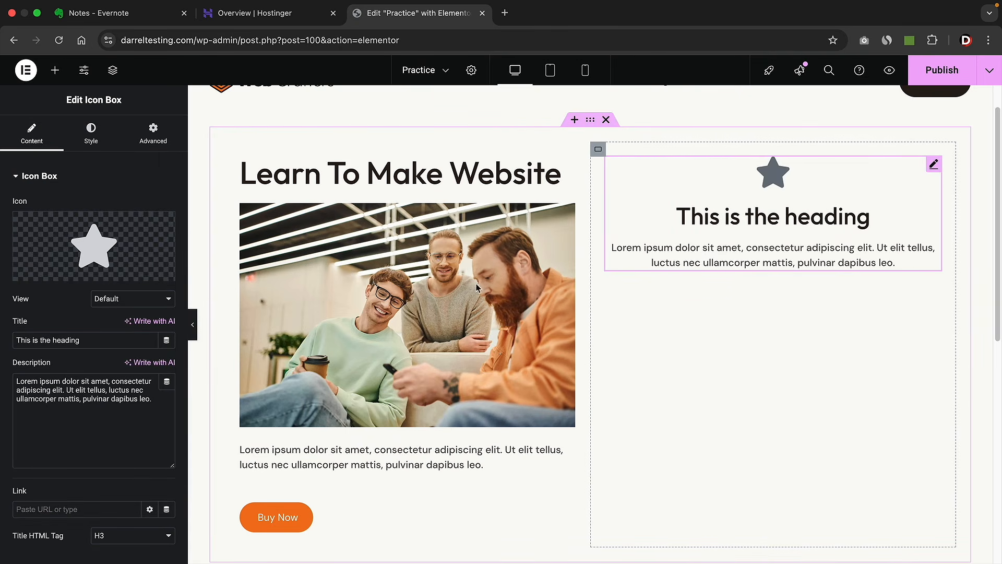
{"action": "left_click_drag", "start_coordinate": [89, 339], "coordinate": [15, 340]}
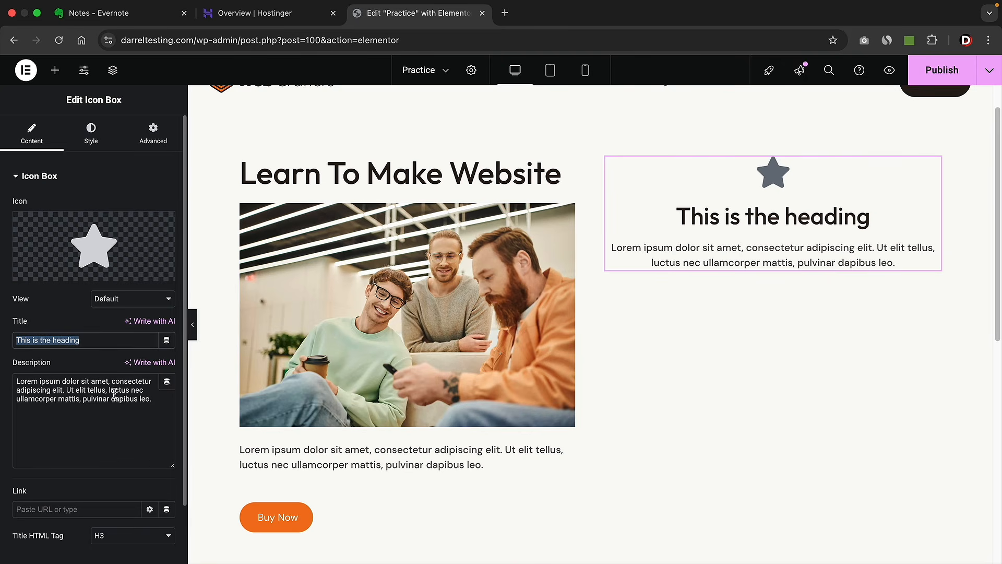
{"action": "left_click_drag", "start_coordinate": [148, 399], "coordinate": [34, 385]}
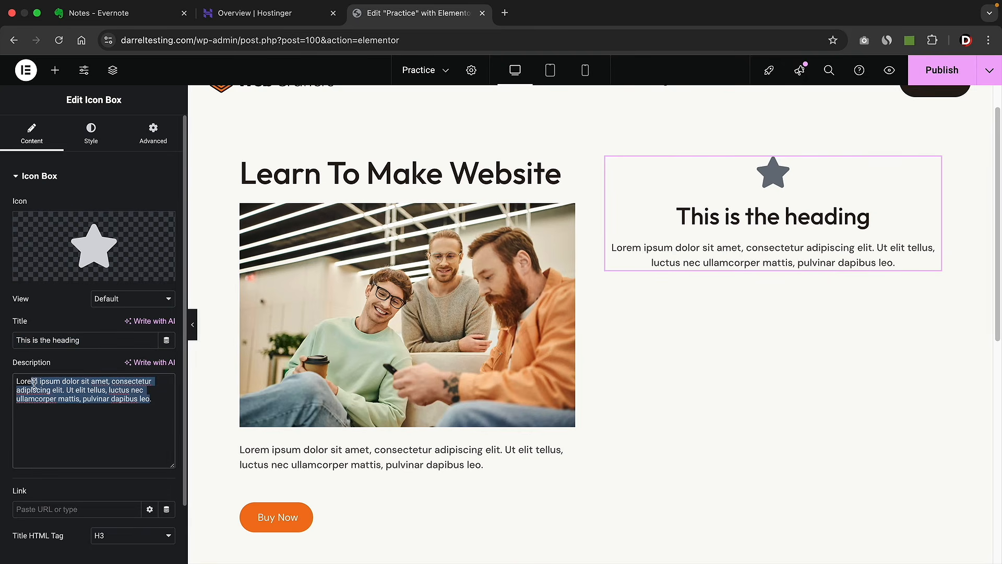
{"action": "left_click", "coordinate": [91, 134]}
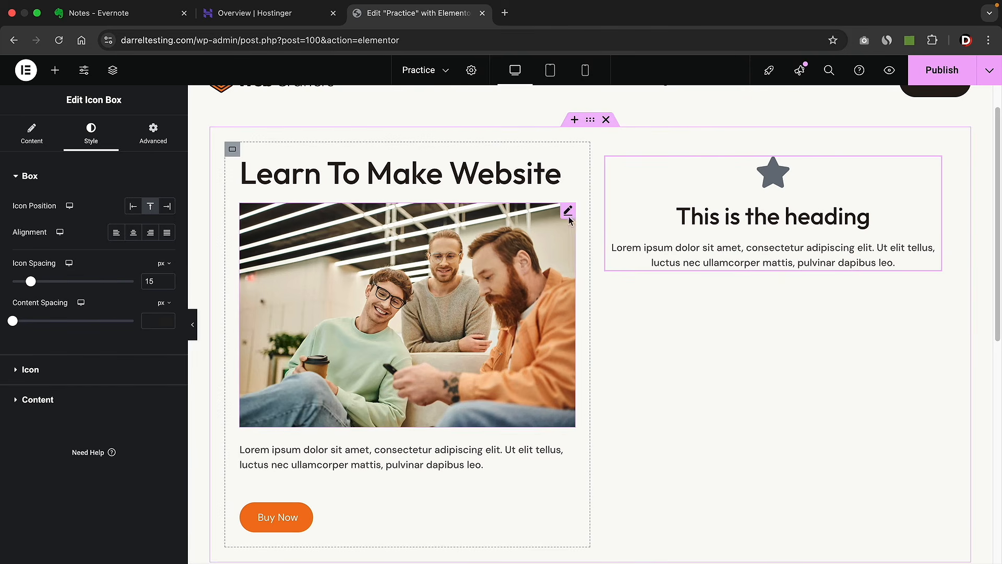
- Duplicate the Icon Box, then delete both the copy and the original
{"action": "right_click", "coordinate": [762, 215]}
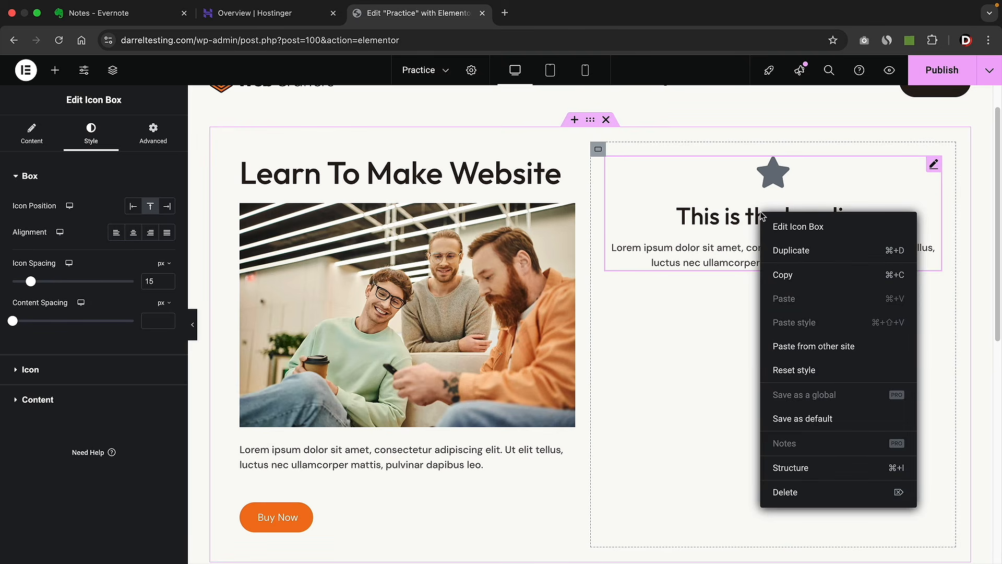
{"action": "left_click", "coordinate": [781, 251]}
{"action": "right_click", "coordinate": [748, 345]}
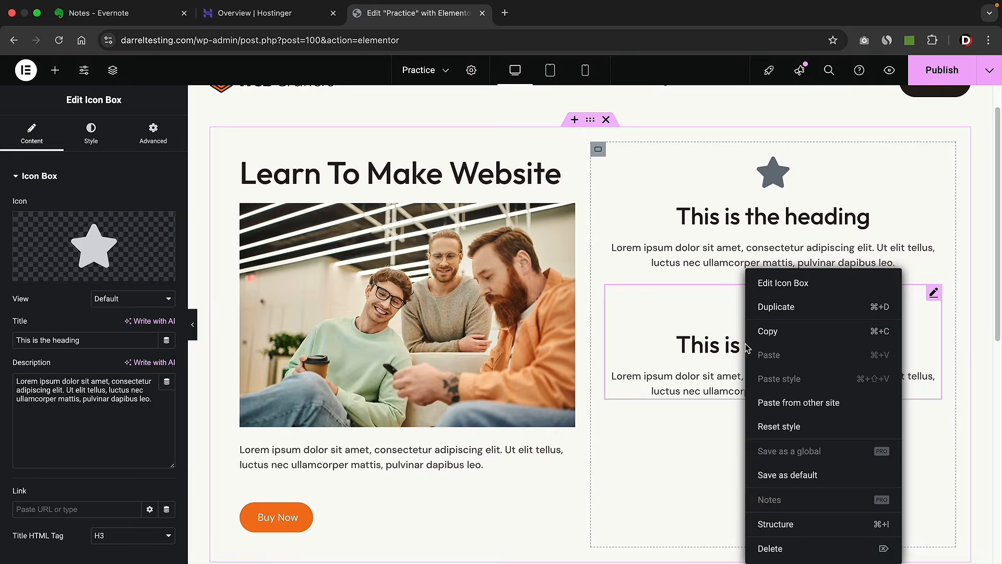
{"action": "left_click", "coordinate": [774, 546]}
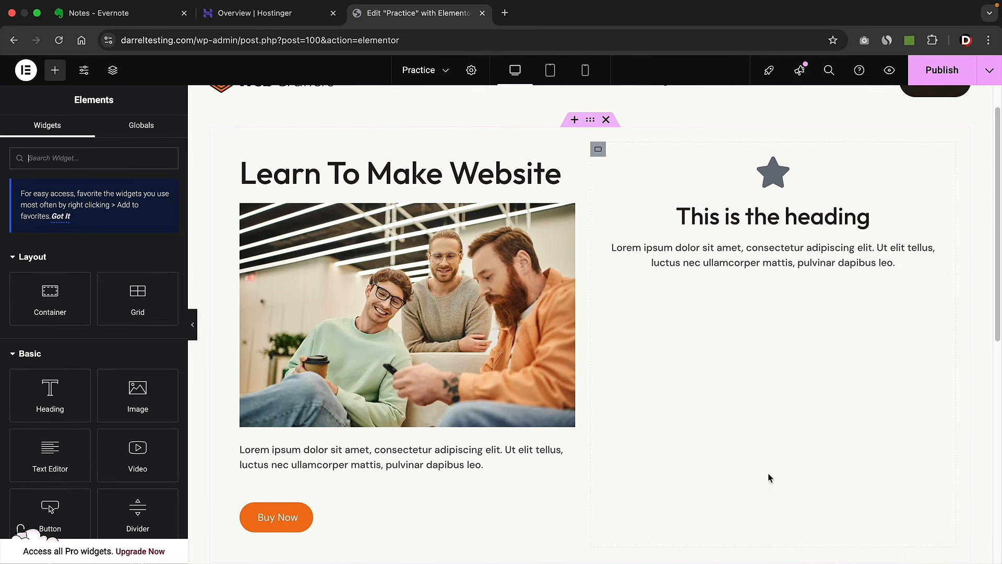
{"action": "right_click", "coordinate": [743, 222]}
{"action": "left_click", "coordinate": [774, 498]}
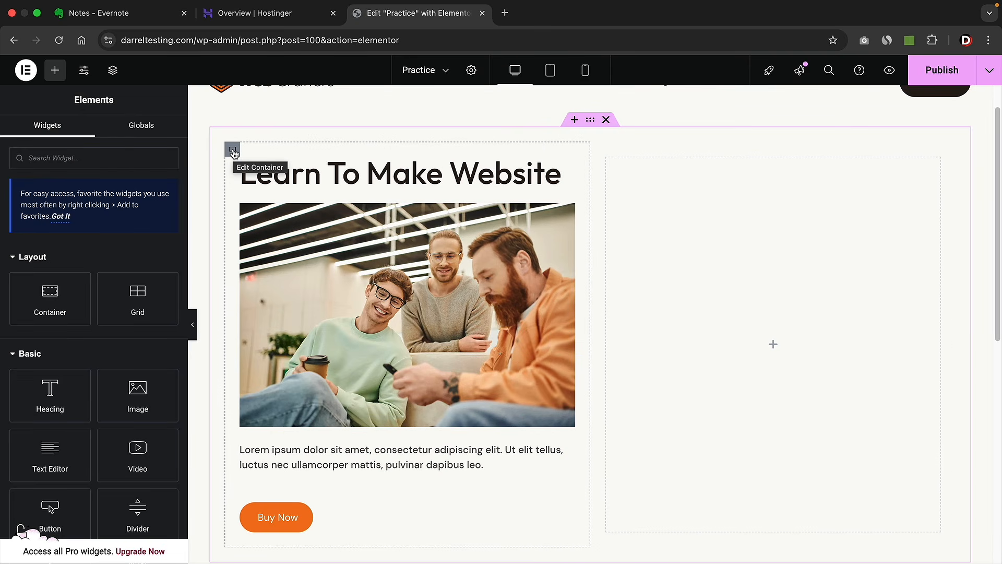
- Duplicate the left column twice and delete the empty fourth column
{"action": "right_click", "coordinate": [233, 153]}
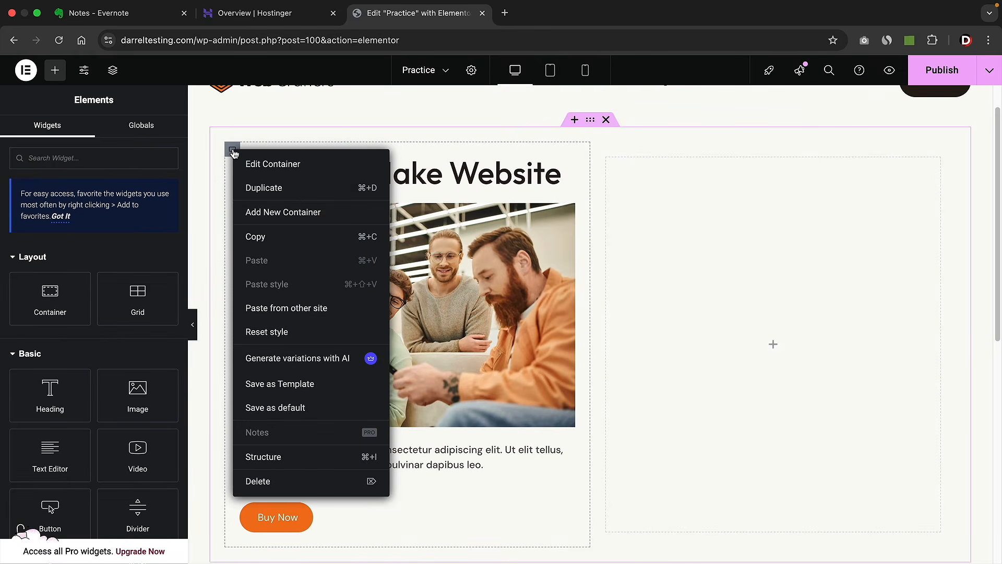
{"action": "left_click", "coordinate": [257, 192]}
{"action": "right_click", "coordinate": [476, 150]}
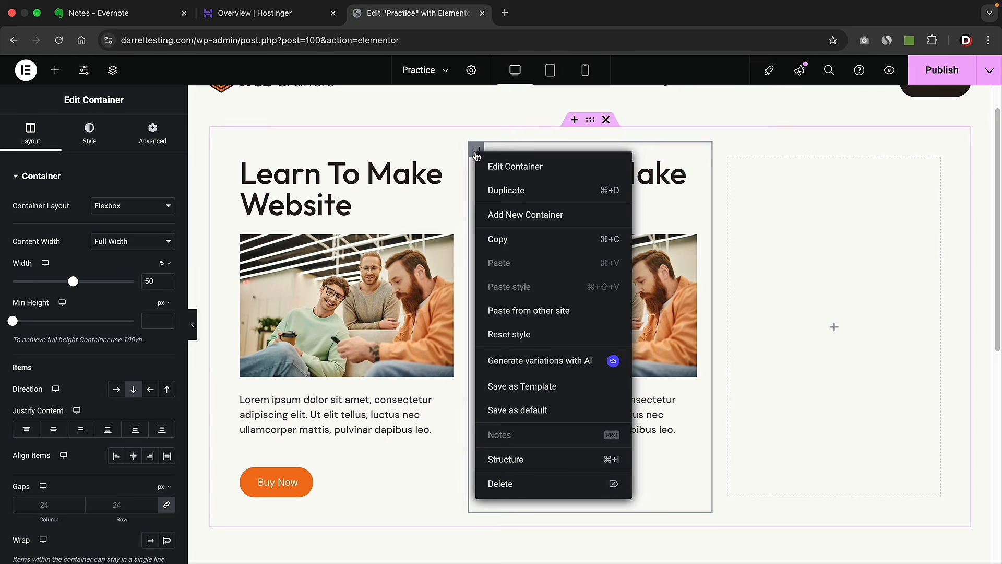
{"action": "left_click", "coordinate": [497, 192]}
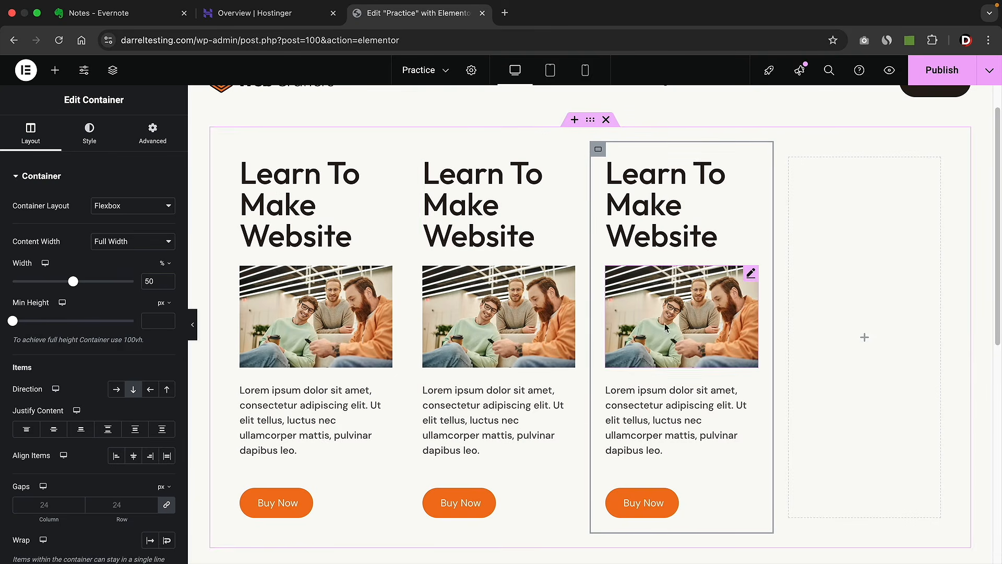
{"action": "right_click", "coordinate": [869, 282]}
{"action": "left_click", "coordinate": [870, 548]}
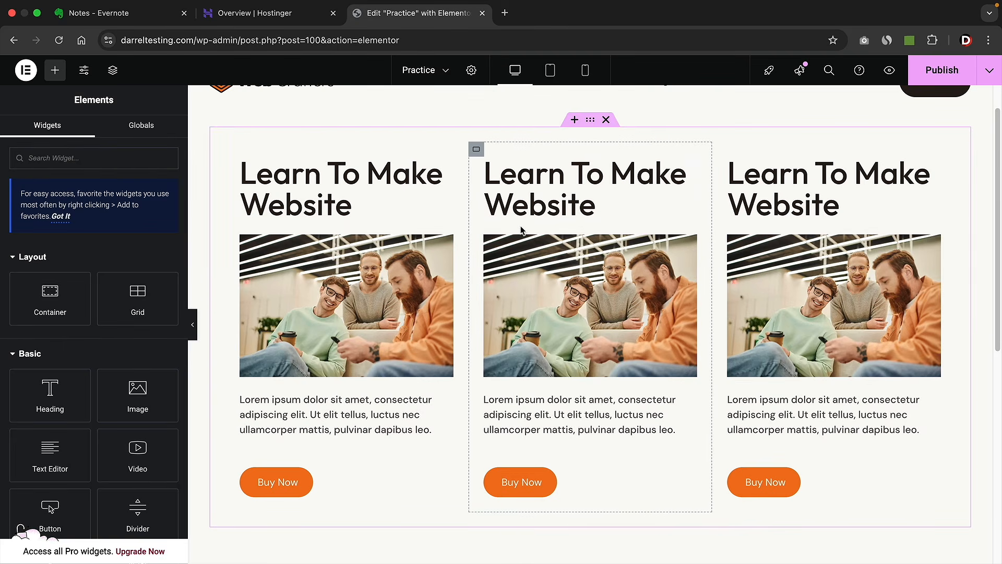
- Nudge the middle column's width to 51%
{"action": "left_click", "coordinate": [477, 151]}
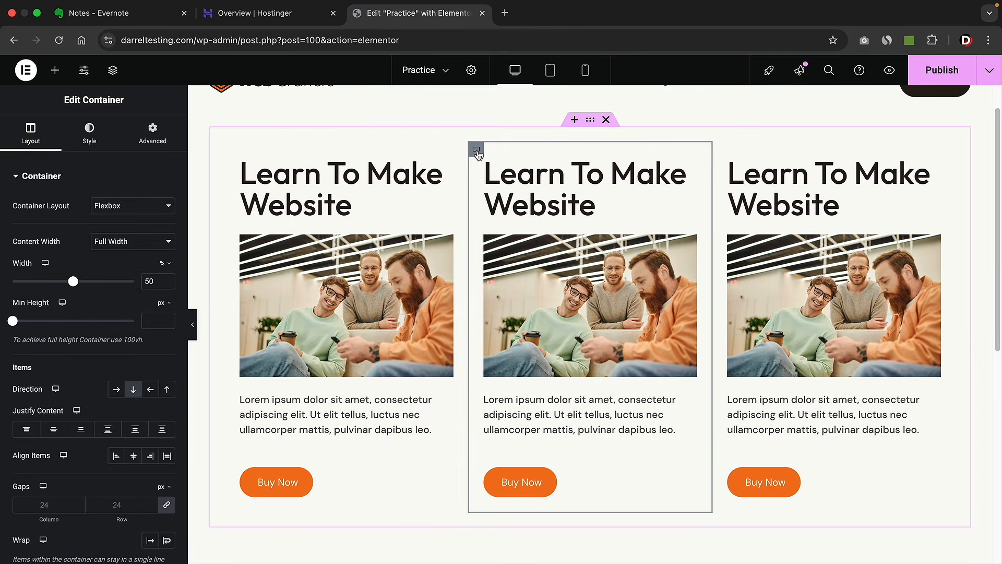
{"action": "mouse_move", "coordinate": [74, 282]}
{"action": "left_mouse_down"}
{"action": "mouse_move", "coordinate": [65, 284]}
{"action": "mouse_move", "coordinate": [75, 286]}
{"action": "left_mouse_up"}
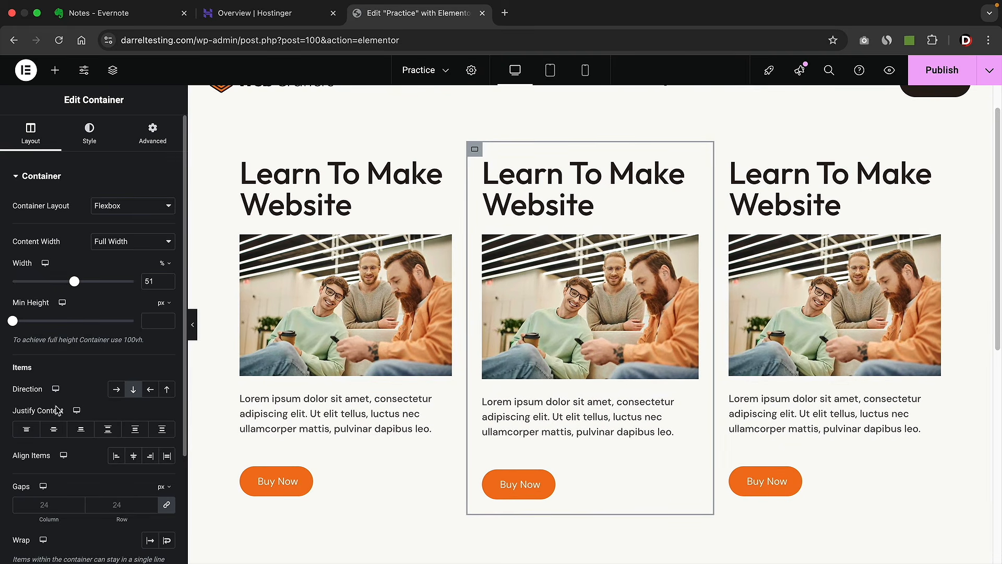
{"action": "left_click", "coordinate": [91, 140]}
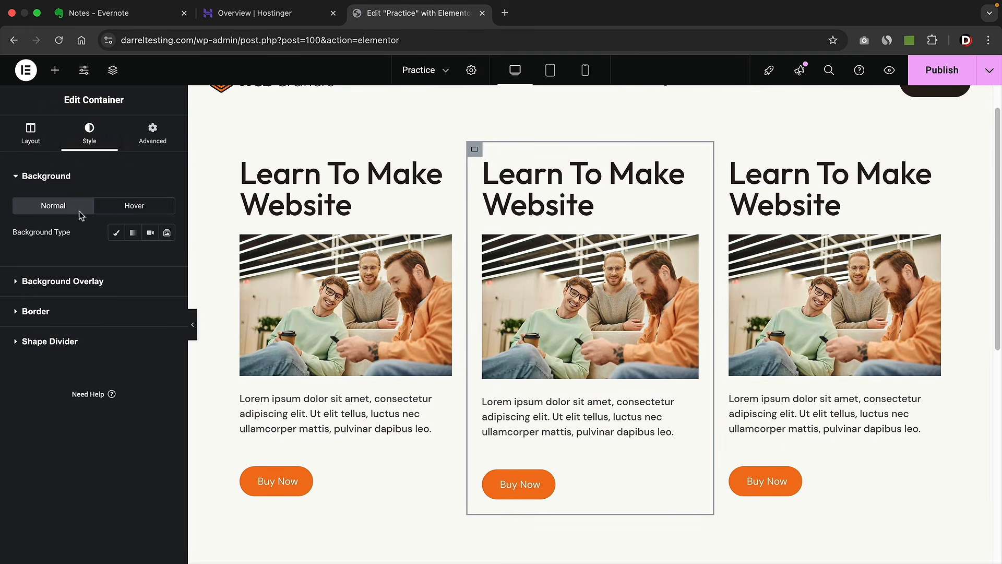
- Give the middle column a Classic #AC9D9D background
{"action": "left_click", "coordinate": [117, 235]}
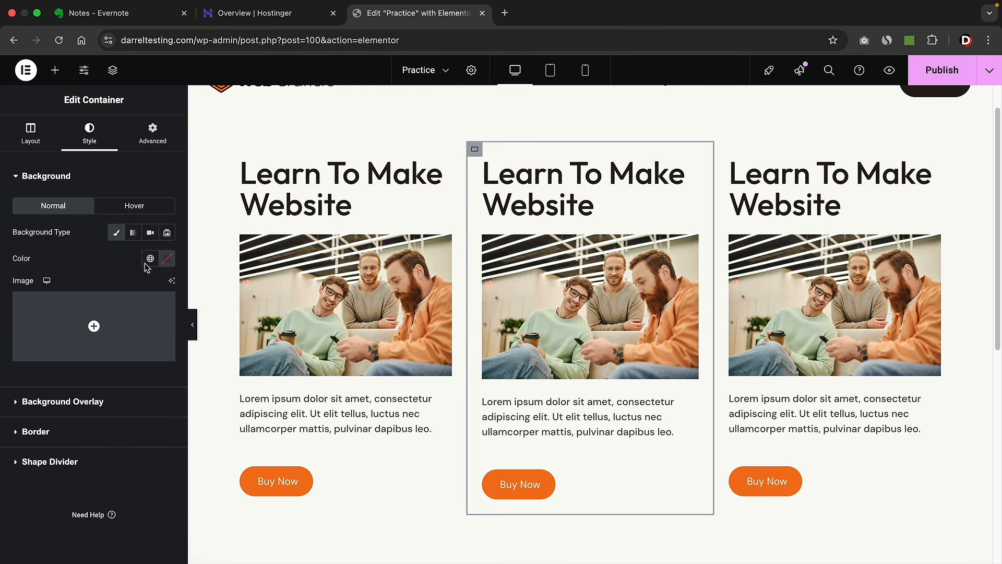
{"action": "left_click", "coordinate": [167, 259]}
{"action": "left_click_drag", "start_coordinate": [131, 325], "coordinate": [107, 340]}
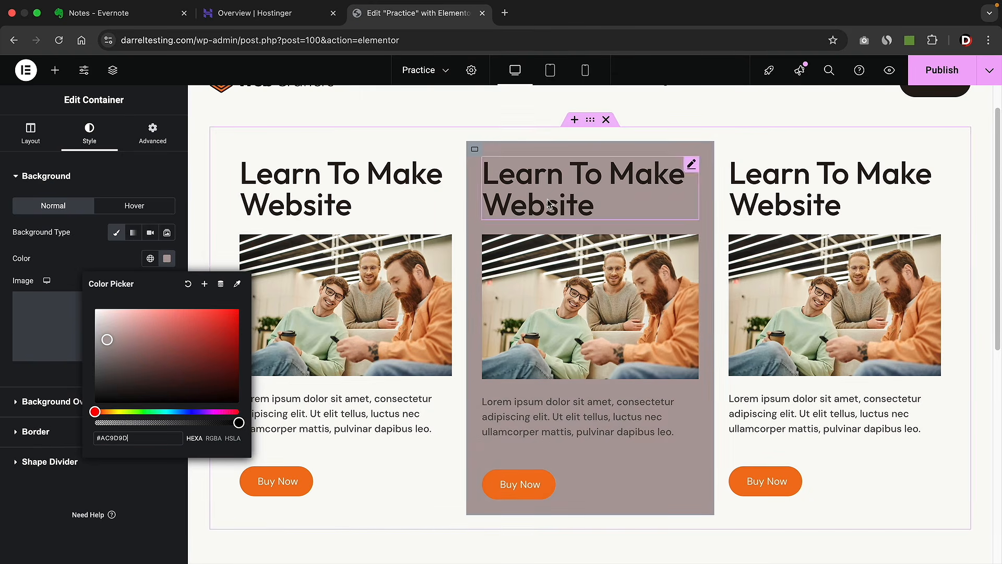
{"action": "left_click", "coordinate": [135, 256]}
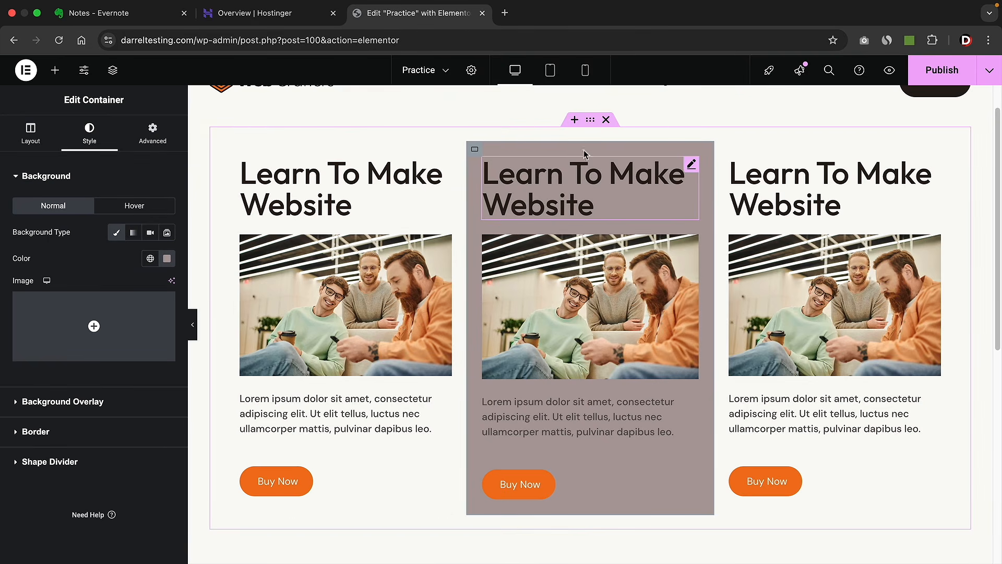
{"action": "left_click", "coordinate": [591, 122]}
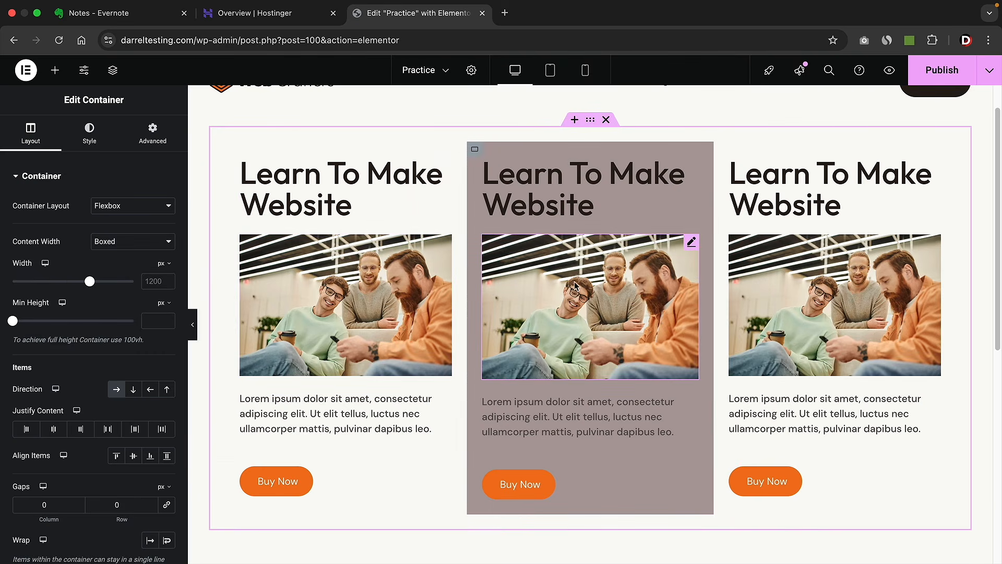
- Set the outer row container's Classic background to #F5A0A0
{"action": "left_click", "coordinate": [90, 142]}
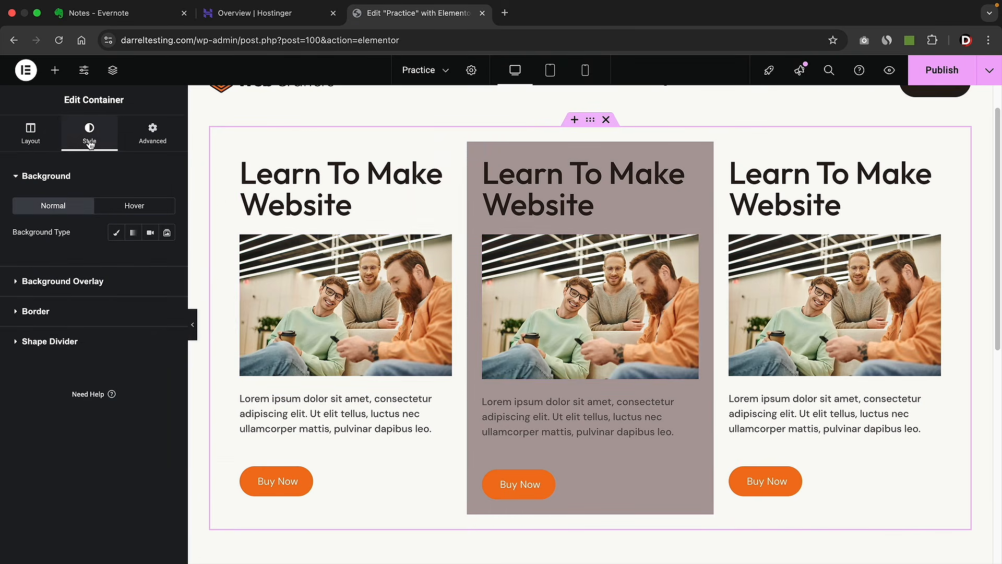
{"action": "left_click", "coordinate": [116, 235]}
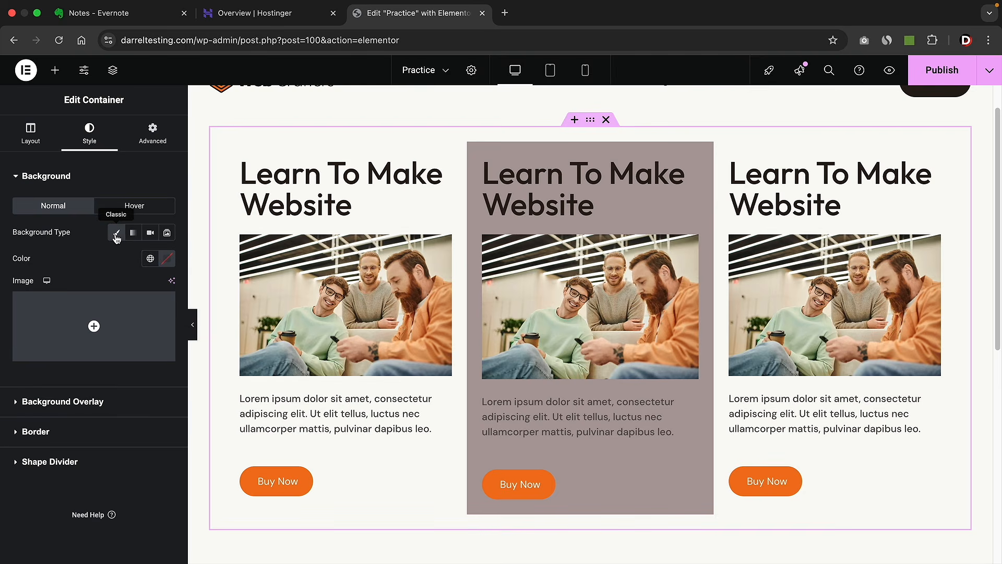
{"action": "left_click", "coordinate": [168, 259]}
{"action": "left_click_drag", "start_coordinate": [138, 341], "coordinate": [144, 312]}
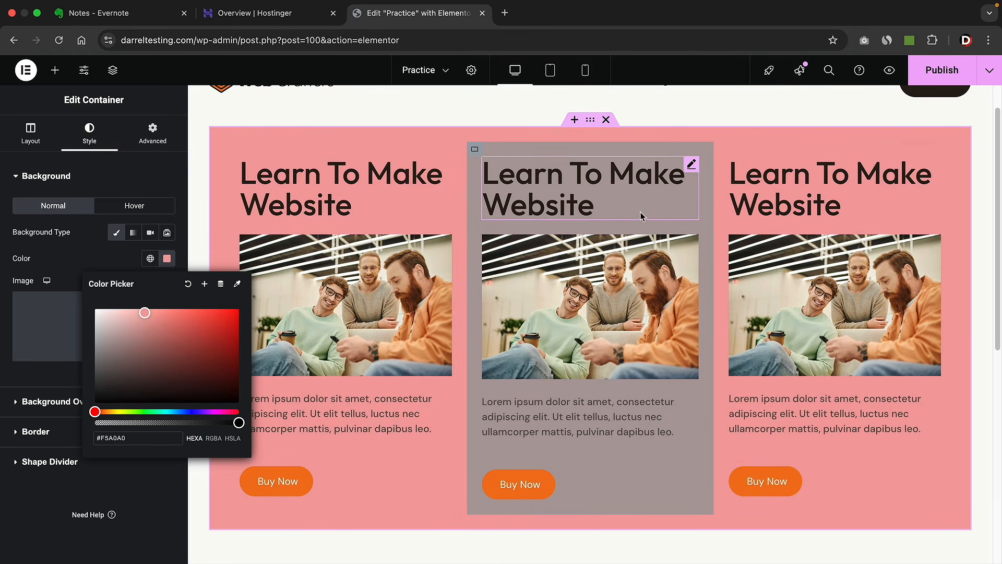
{"action": "left_click", "coordinate": [96, 258]}
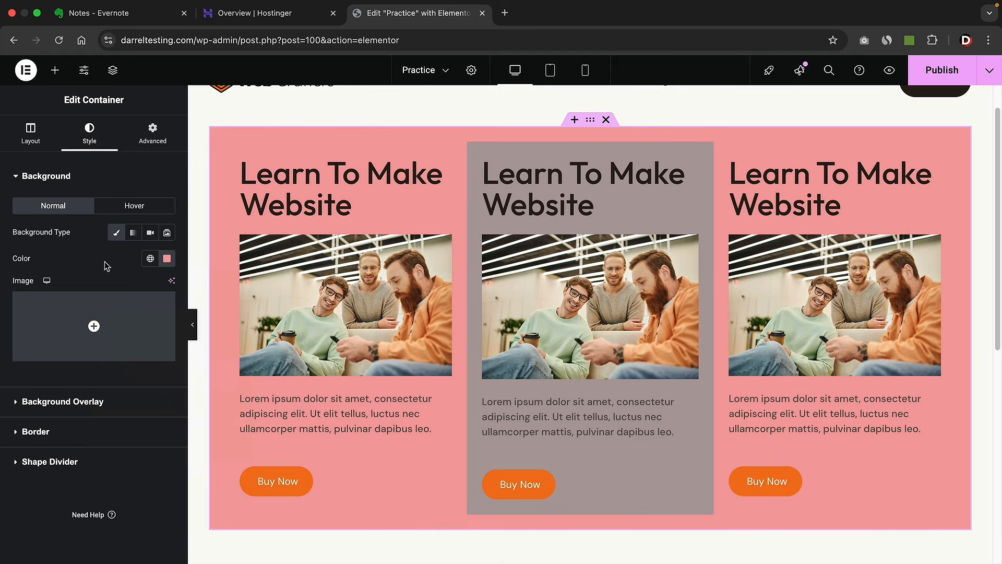
- Add a Mountains top shape divider and enlarge its width and height
{"action": "left_click", "coordinate": [60, 464]}
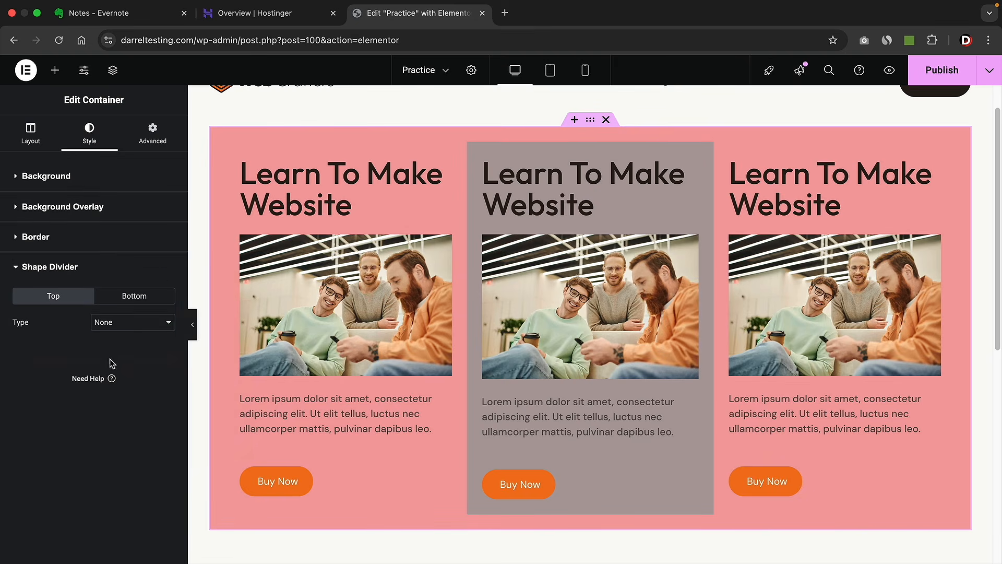
{"action": "left_click", "coordinate": [127, 323]}
{"action": "left_click", "coordinate": [131, 338]}
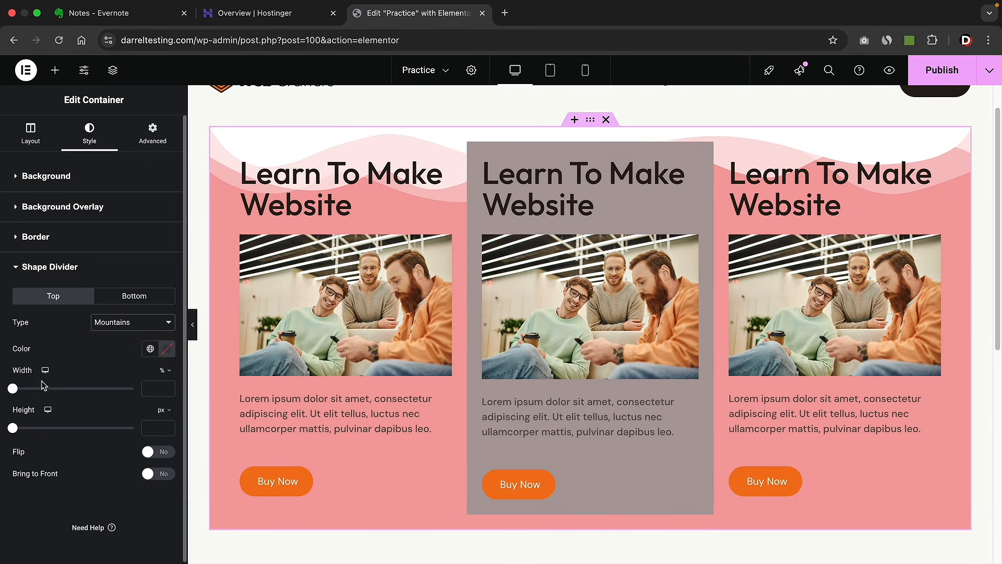
{"action": "mouse_move", "coordinate": [13, 388]}
{"action": "left_mouse_down"}
{"action": "mouse_move", "coordinate": [76, 395]}
{"action": "mouse_move", "coordinate": [16, 393]}
{"action": "left_mouse_up"}
{"action": "left_click_drag", "start_coordinate": [12, 428], "coordinate": [41, 431]}
- Switch the top divider from Drops to Clouds and set its height to 98 px
{"action": "left_click", "coordinate": [116, 324]}
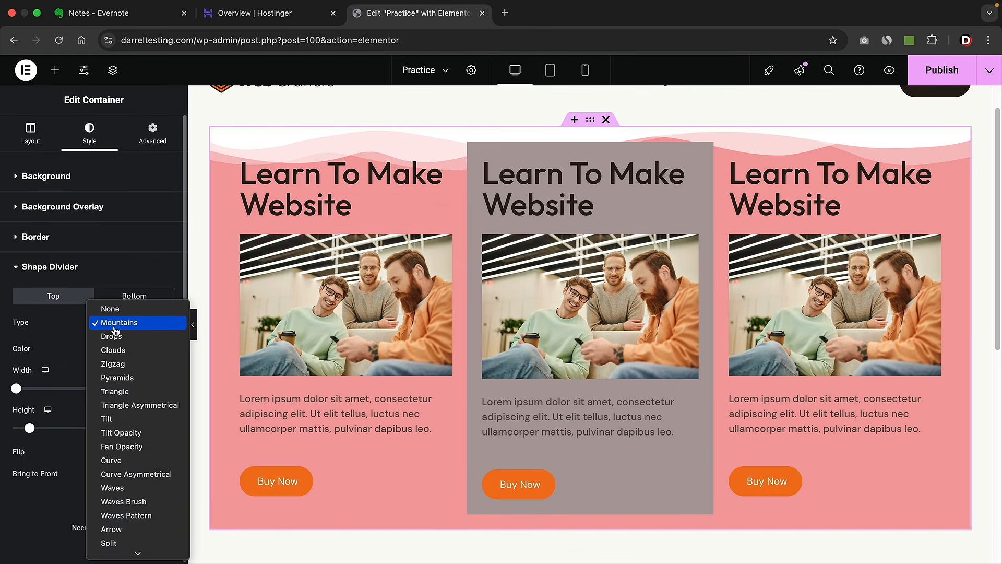
{"action": "left_click", "coordinate": [118, 339]}
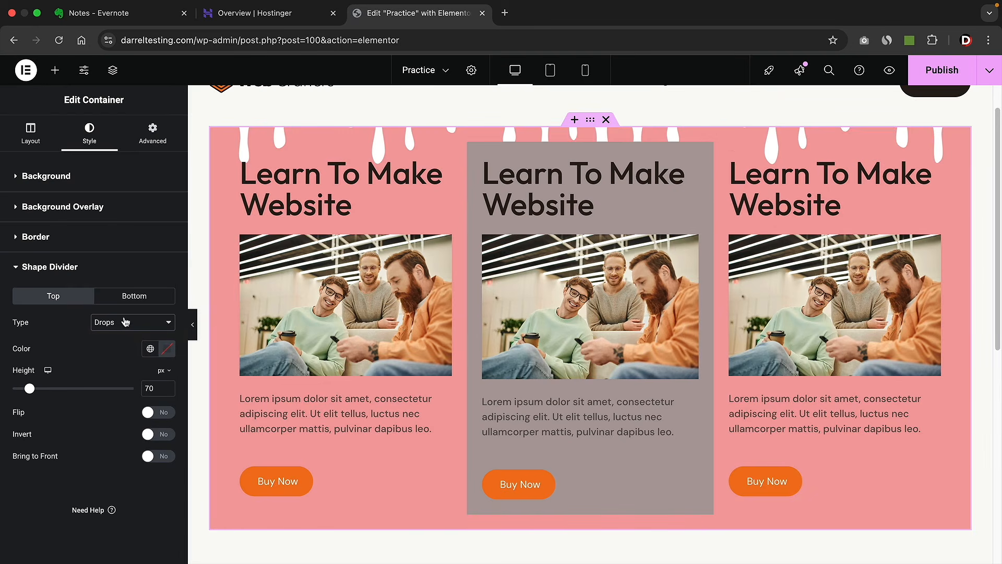
{"action": "left_click", "coordinate": [125, 327]}
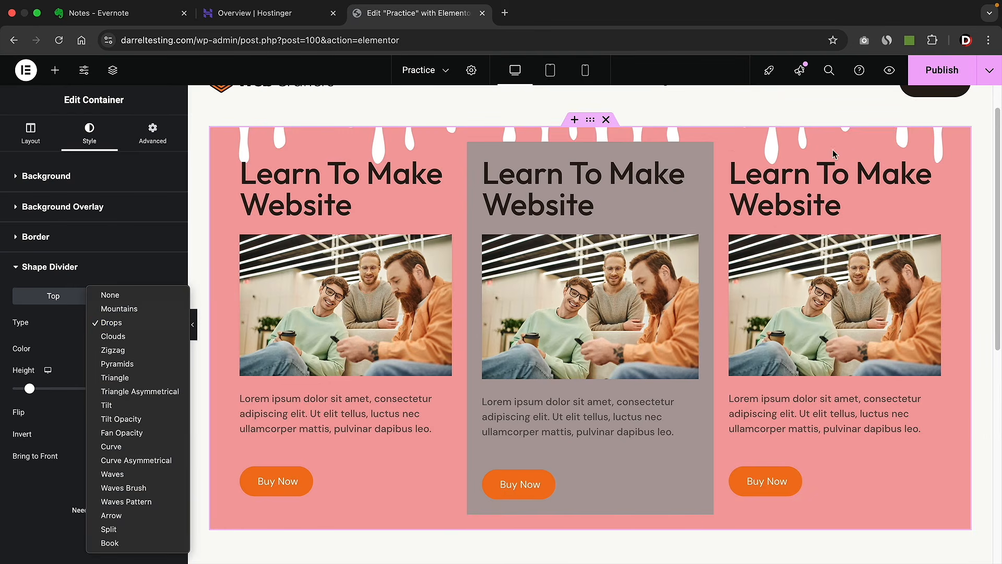
{"action": "left_click", "coordinate": [139, 337]}
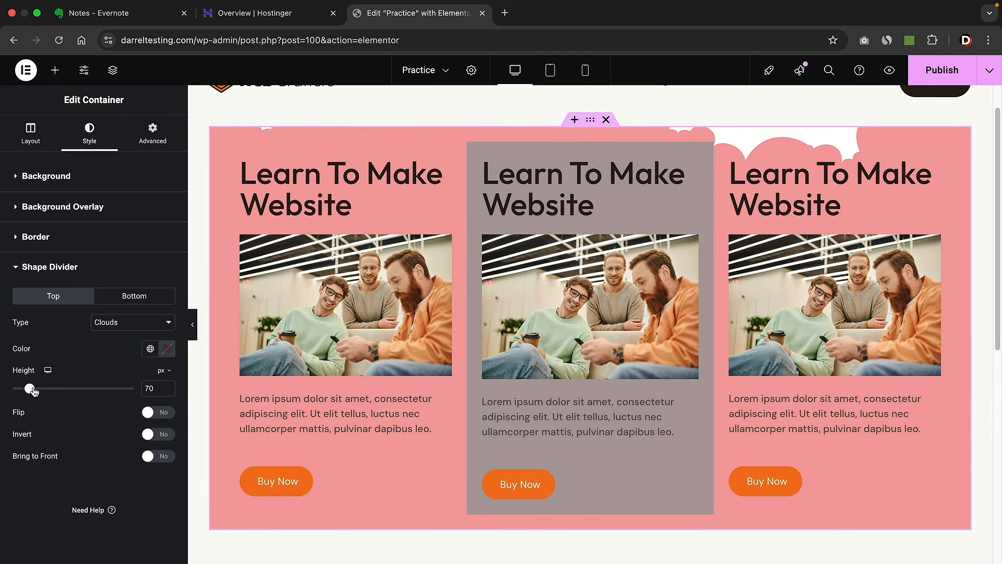
{"action": "mouse_move", "coordinate": [31, 389]}
{"action": "left_mouse_down"}
{"action": "mouse_move", "coordinate": [70, 389]}
{"action": "mouse_move", "coordinate": [37, 395]}
{"action": "left_mouse_up"}
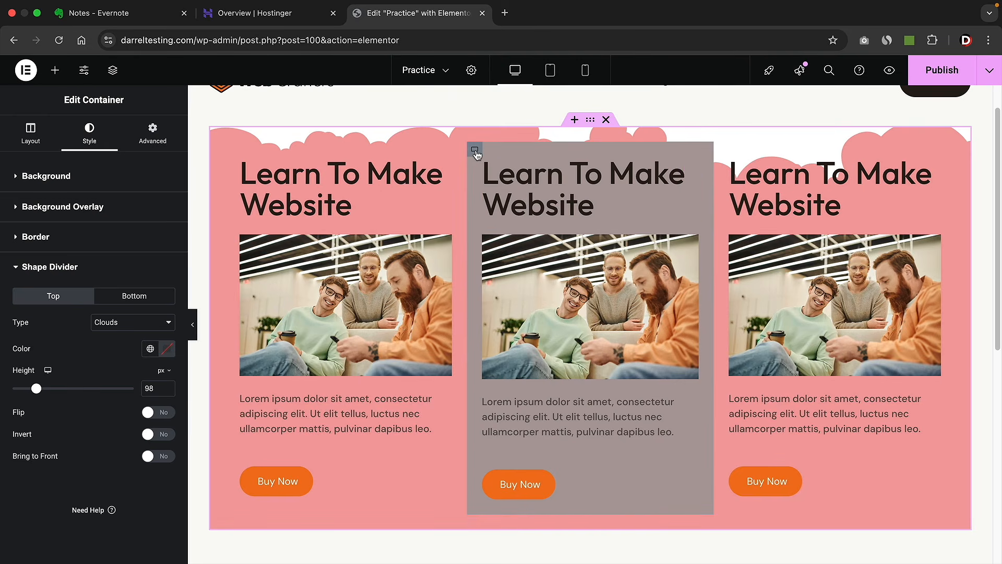
- Duplicate the pink row, then undo the duplication
{"action": "right_click", "coordinate": [592, 120]}
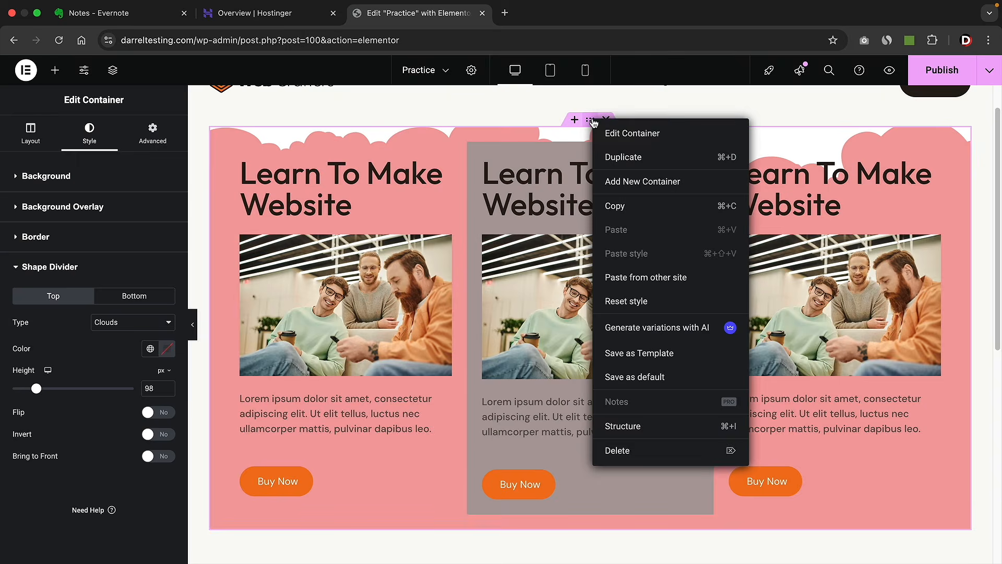
{"action": "left_click", "coordinate": [622, 157]}
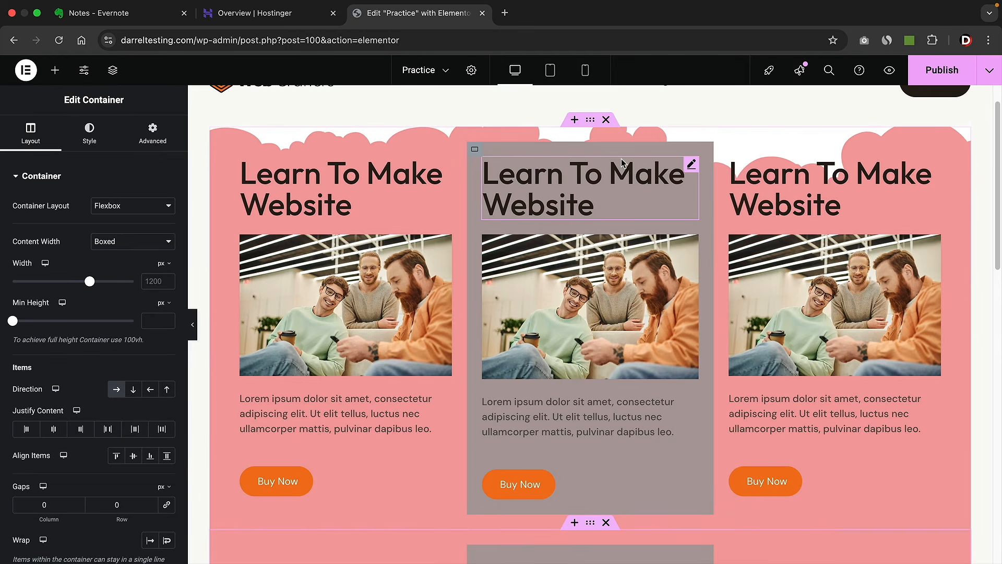
{"action": "scroll", "coordinate": [564, 184], "scroll_direction": "down", "scroll_amount": 5}
{"action": "scroll", "coordinate": [564, 185], "scroll_direction": "down", "scroll_amount": 2}
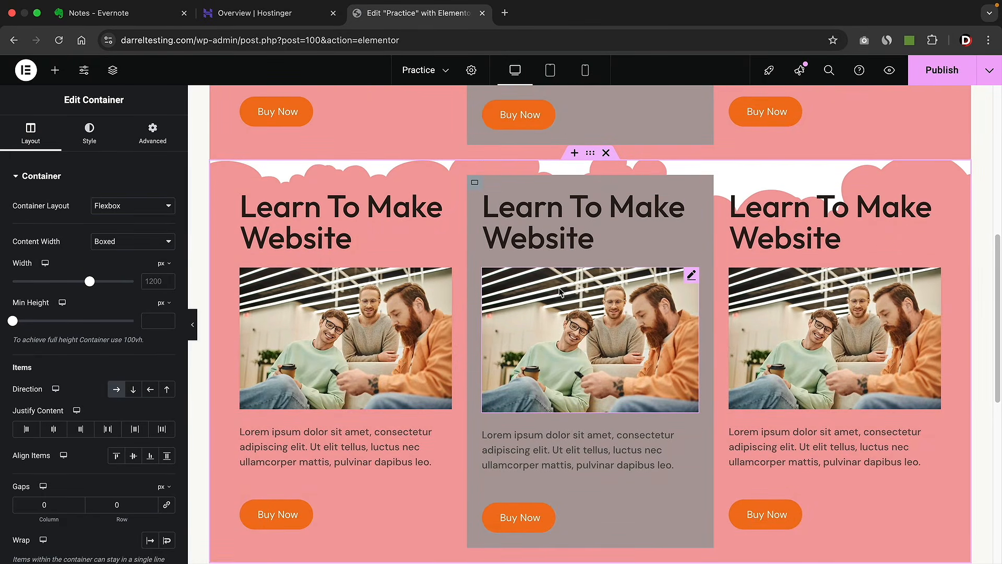
{"action": "scroll", "coordinate": [575, 296], "scroll_direction": "up", "scroll_amount": 7}
{"action": "key", "text": "super+z"}
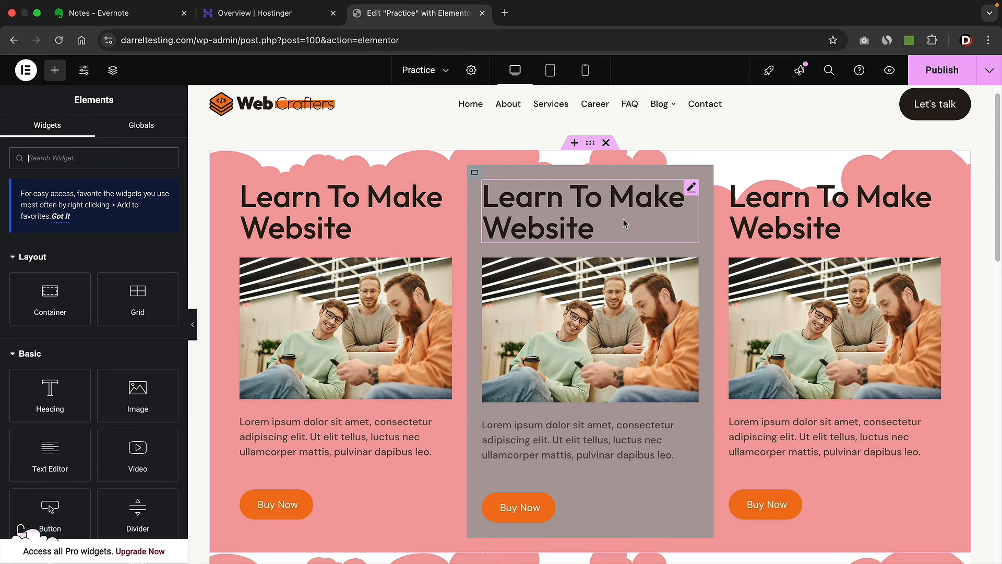
- Publish the Practice page
{"action": "left_click", "coordinate": [942, 70]}
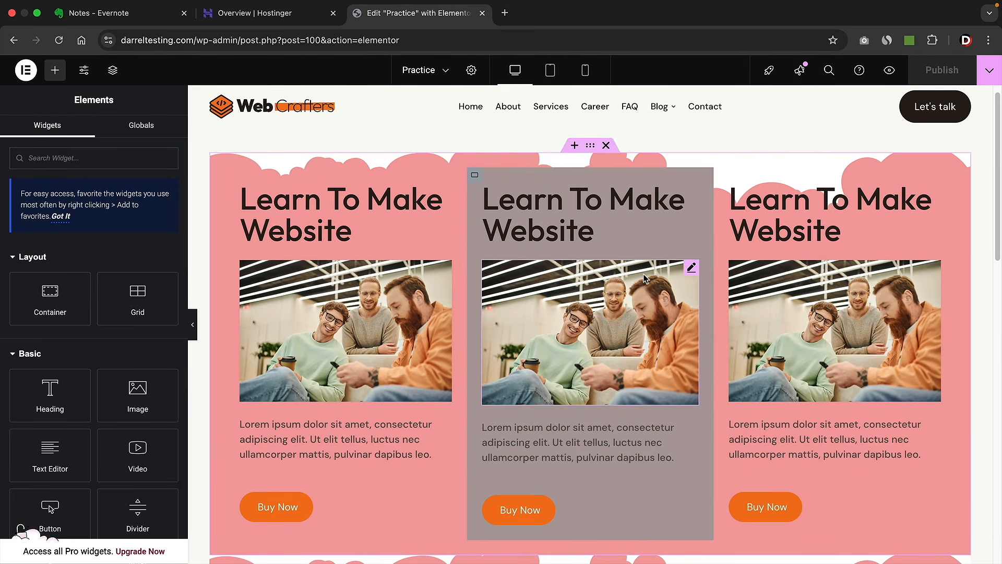
{"action": "scroll", "coordinate": [646, 279], "scroll_direction": "down", "scroll_amount": 1}
{"action": "scroll", "coordinate": [645, 279], "scroll_direction": "down", "scroll_amount": 10}
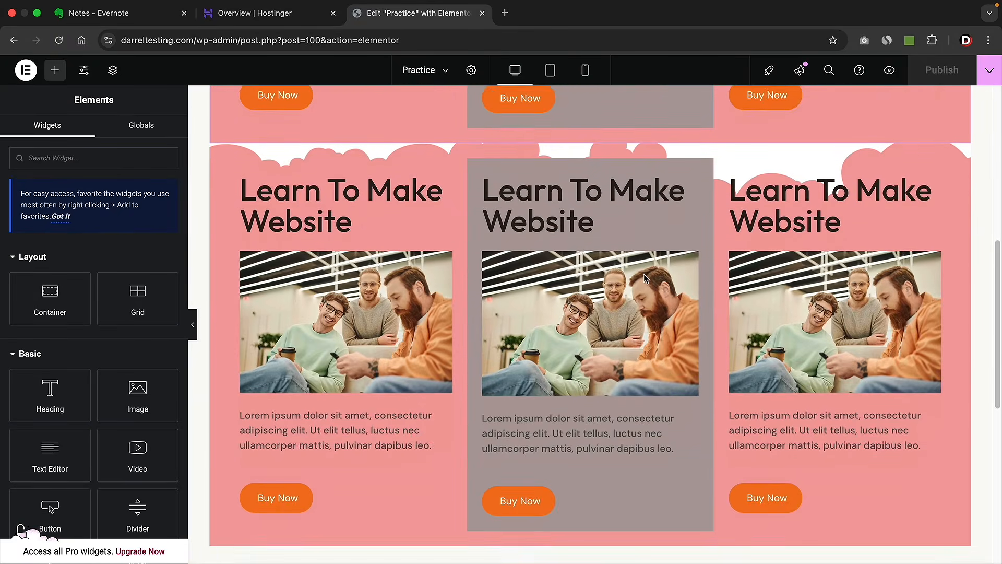
{"action": "scroll", "coordinate": [646, 279], "scroll_direction": "up", "scroll_amount": 5}
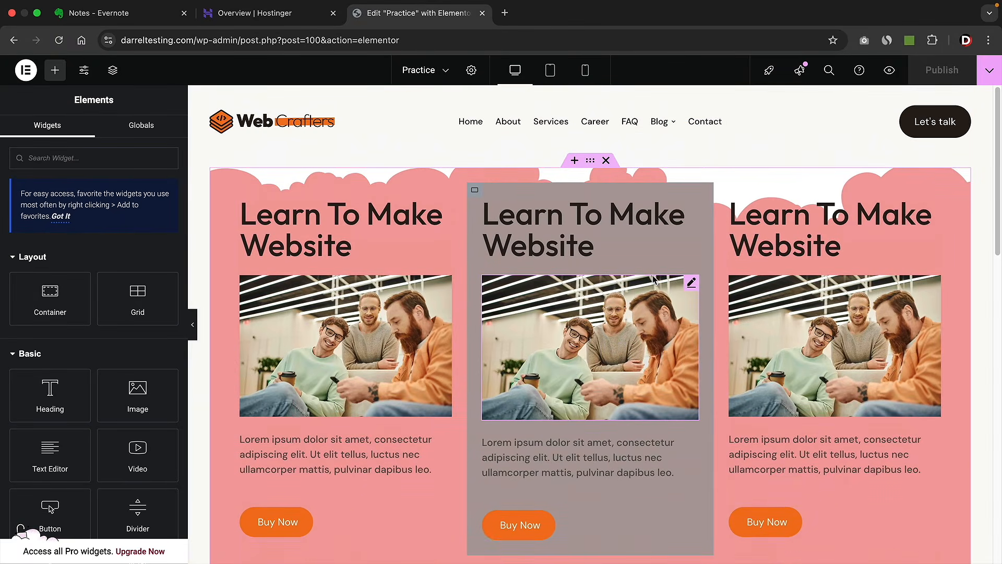
- Move the middle photo to the top of the left card, and the left heading into the right card
{"action": "left_click_drag", "start_coordinate": [678, 284], "coordinate": [366, 204]}
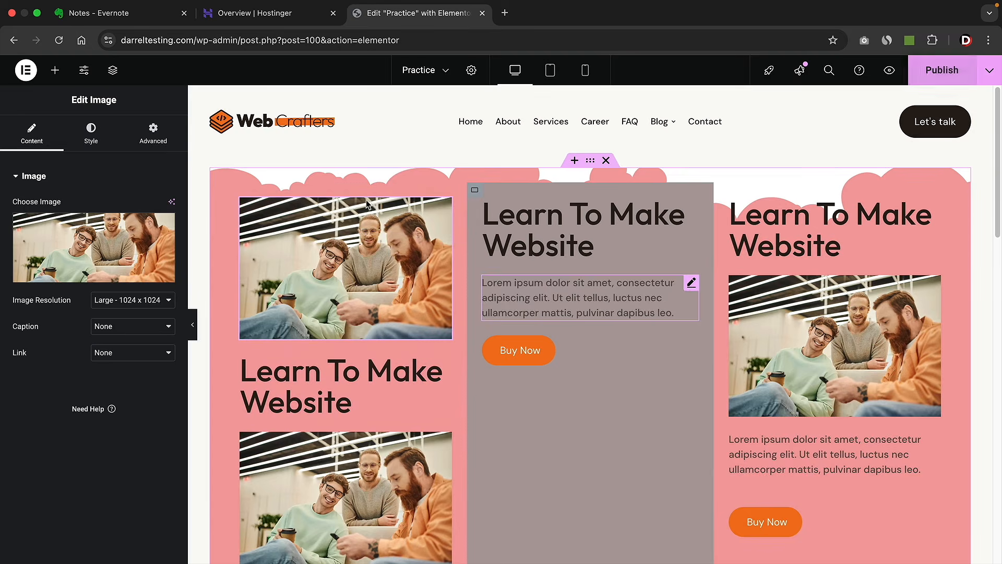
{"action": "scroll", "coordinate": [334, 366], "scroll_direction": "down", "scroll_amount": 1}
{"action": "left_click", "coordinate": [334, 365]}
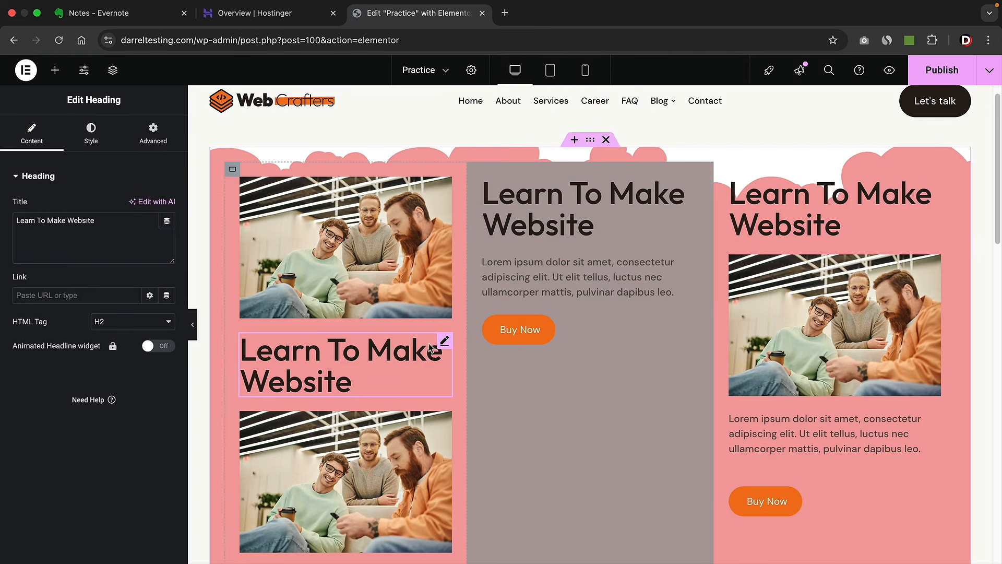
{"action": "left_click_drag", "start_coordinate": [432, 347], "coordinate": [631, 258]}
{"action": "left_click_drag", "start_coordinate": [443, 355], "coordinate": [789, 222]}
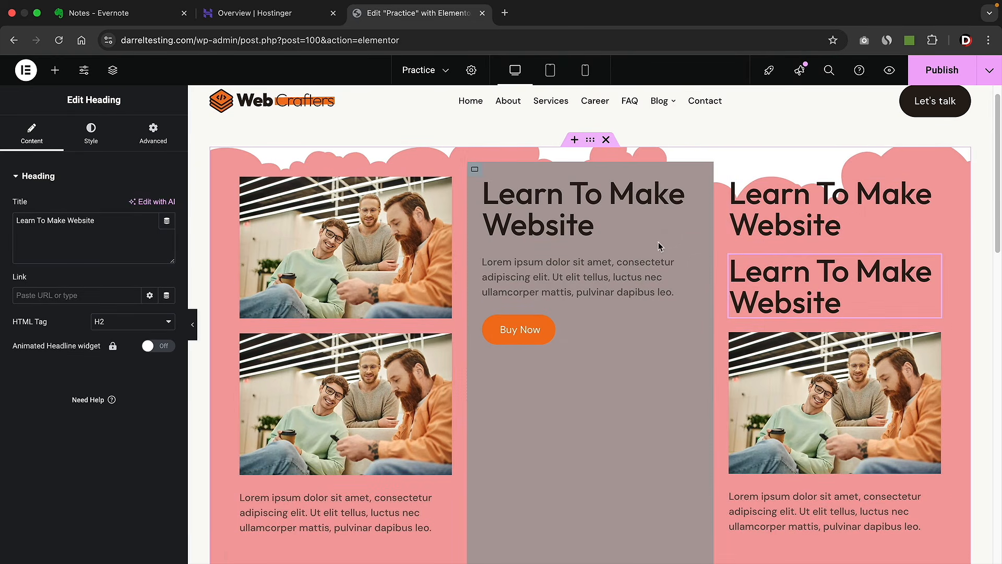
- Revert through Elementor History to before the photo and heading moves, then collapse the side panel
{"action": "left_click", "coordinate": [27, 74]}
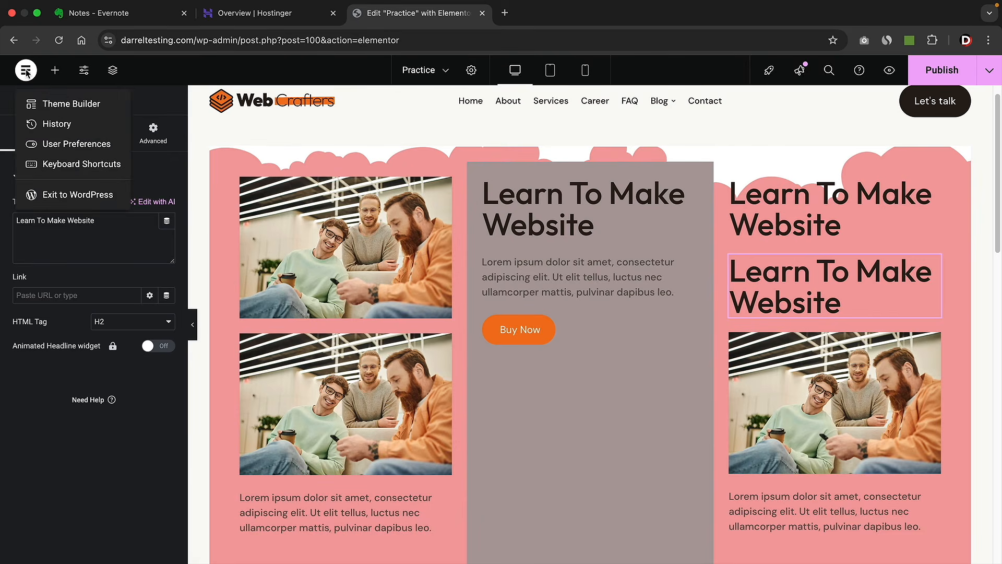
{"action": "left_click", "coordinate": [50, 126]}
{"action": "left_click", "coordinate": [88, 194]}
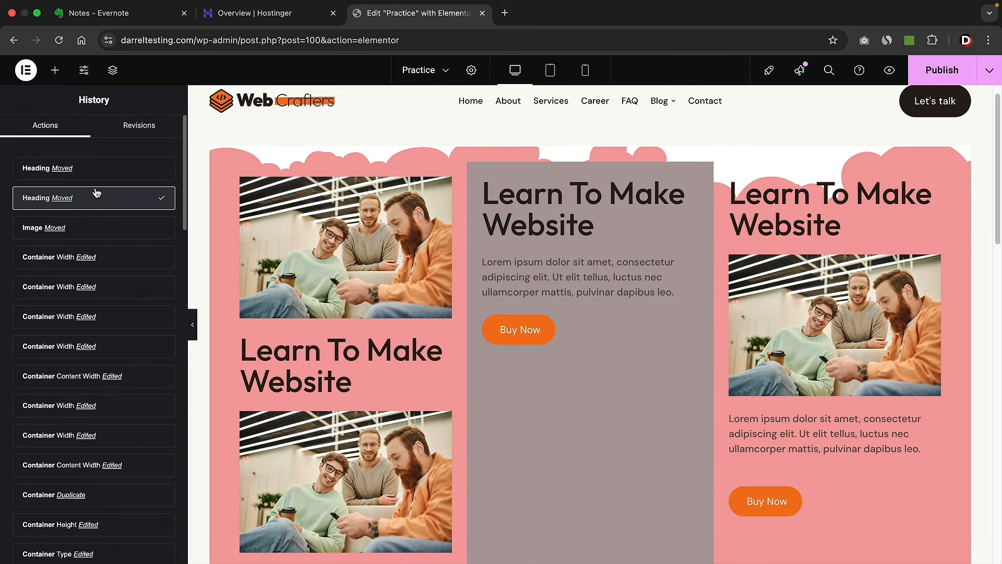
{"action": "left_click", "coordinate": [102, 231]}
{"action": "left_click", "coordinate": [119, 268]}
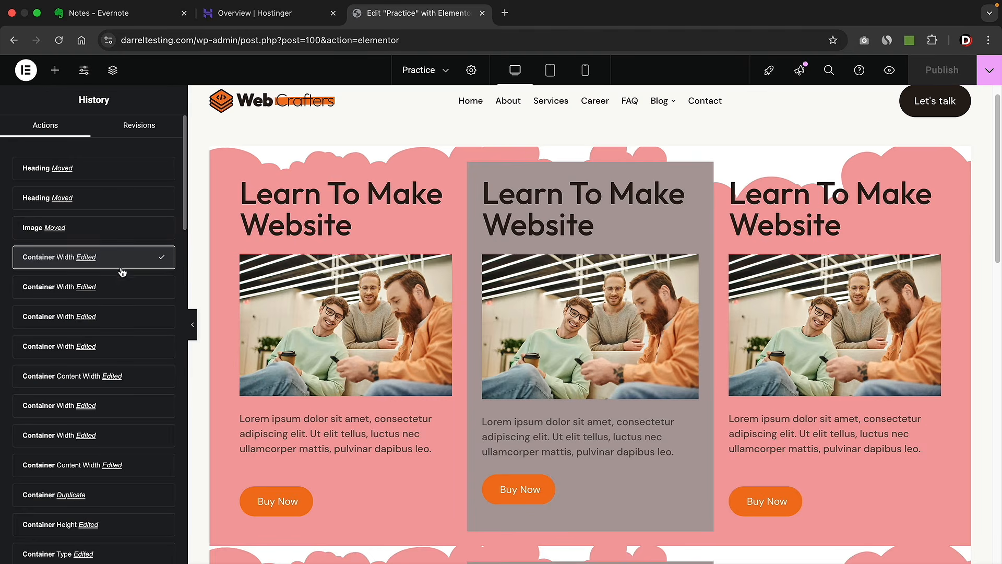
{"action": "left_click", "coordinate": [120, 230]}
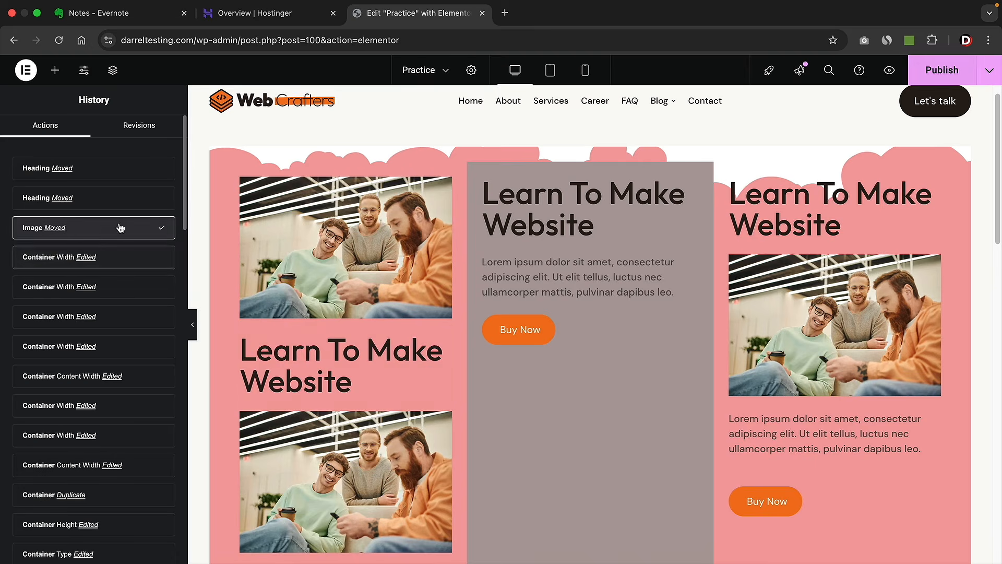
{"action": "left_click", "coordinate": [123, 258]}
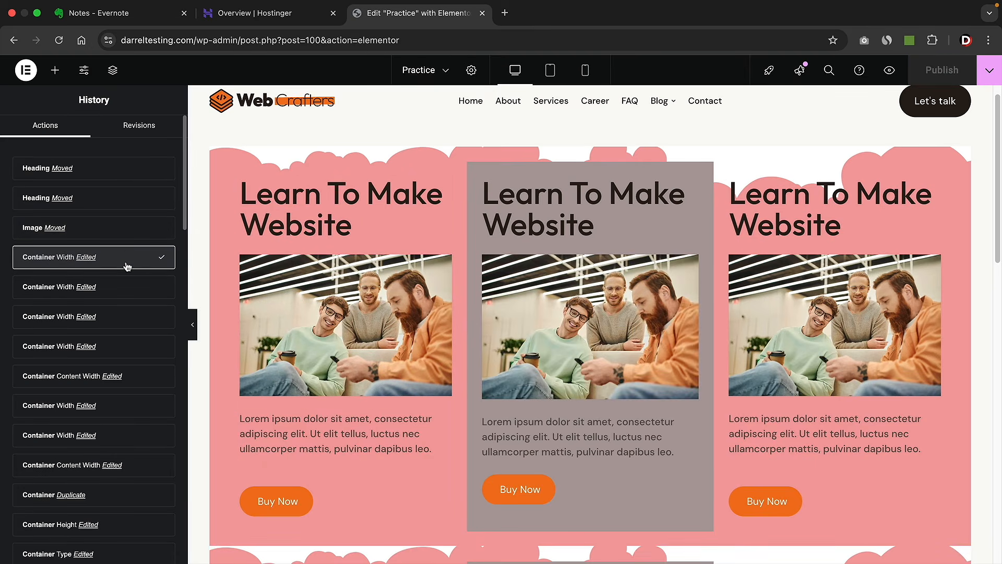
{"action": "left_click", "coordinate": [54, 70]}
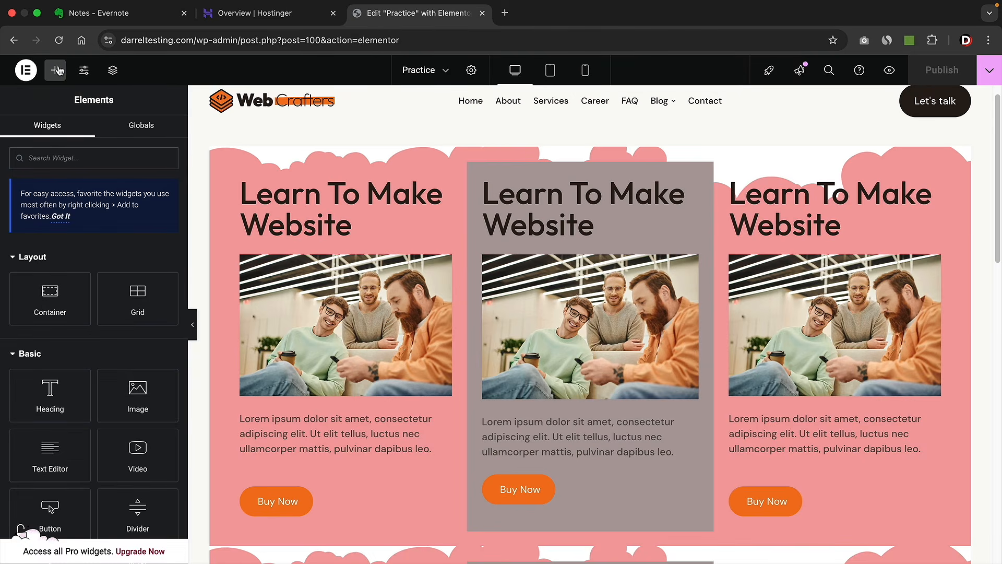
{"action": "left_click", "coordinate": [192, 324]}
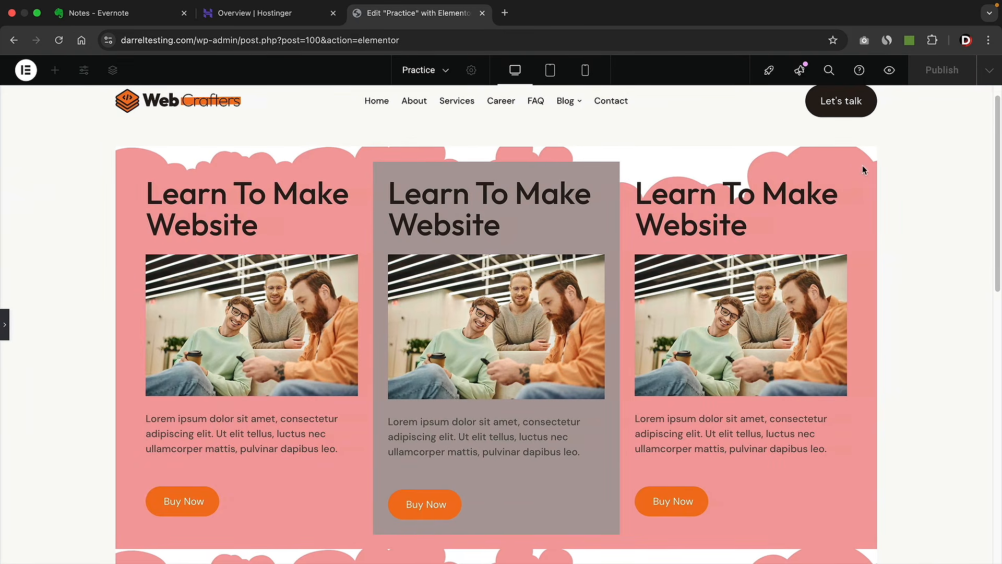
- Set the Practice page layout to Elementor Full Width and preview it with the panel collapsed
{"action": "left_click", "coordinate": [4, 329]}
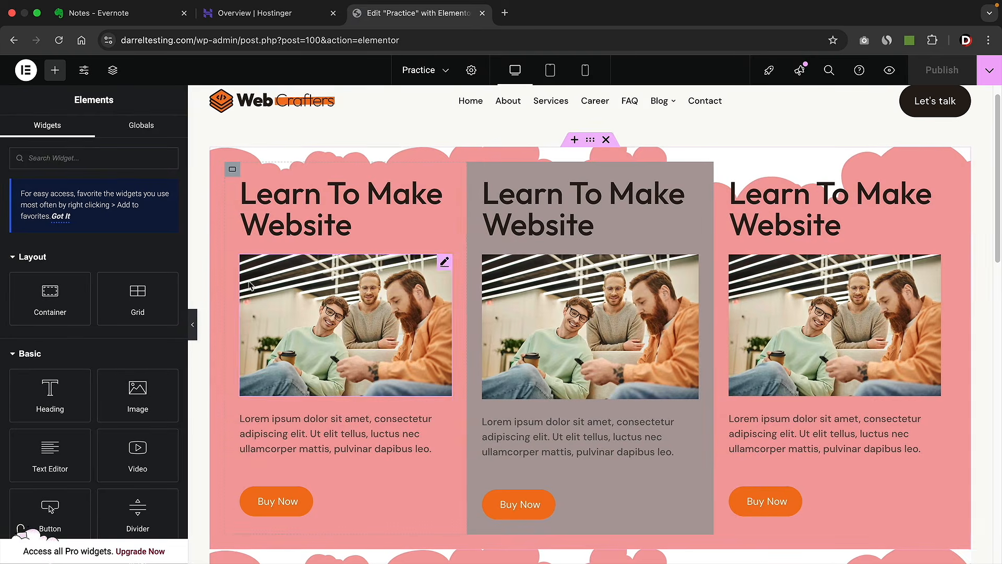
{"action": "left_click", "coordinate": [472, 71]}
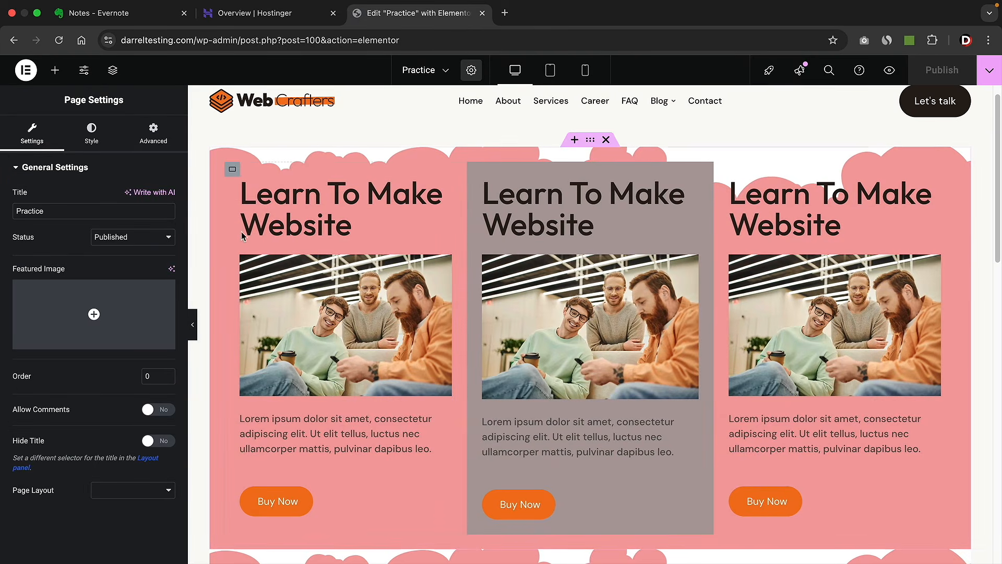
{"action": "left_click", "coordinate": [101, 498]}
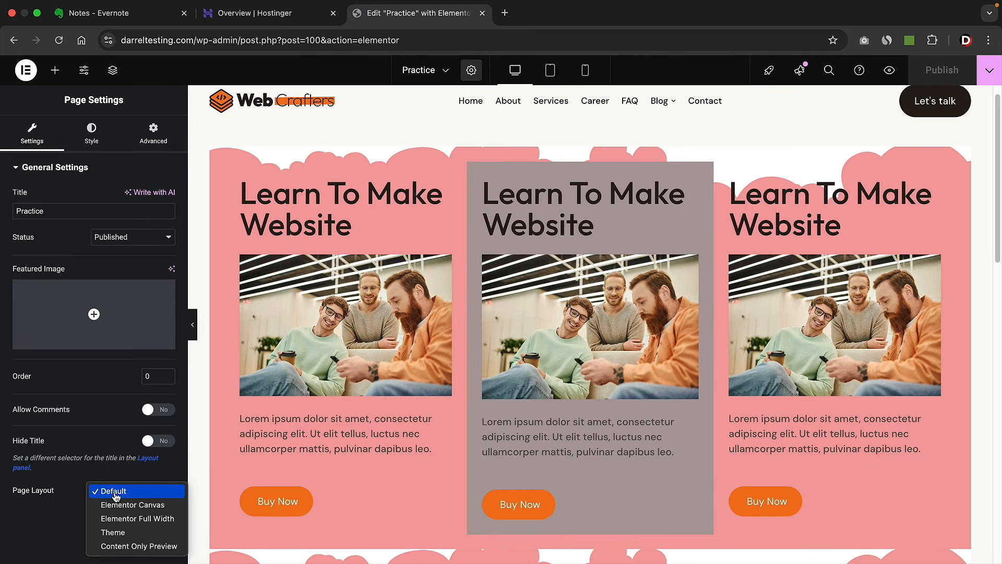
{"action": "left_click", "coordinate": [119, 520]}
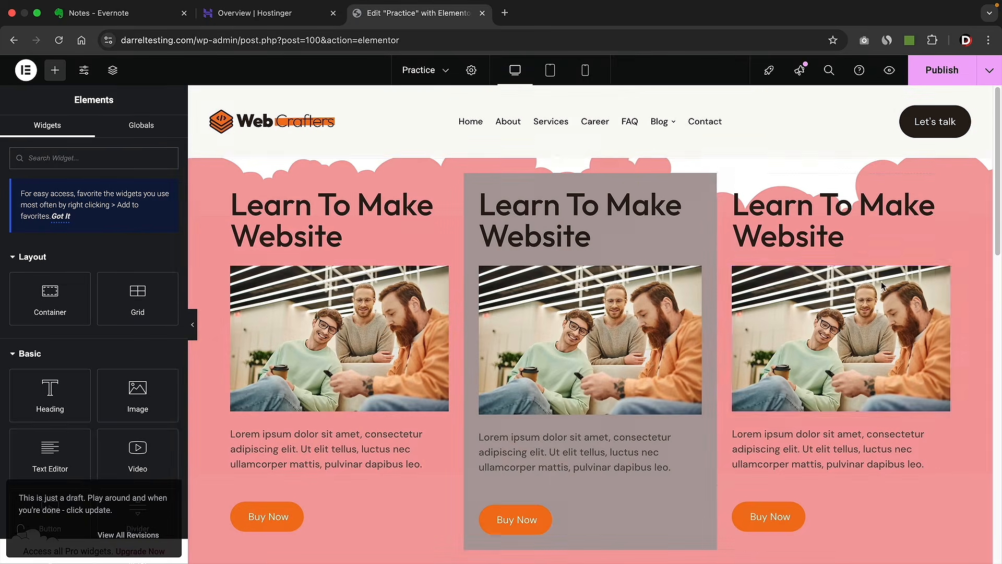
{"action": "left_click", "coordinate": [192, 325]}
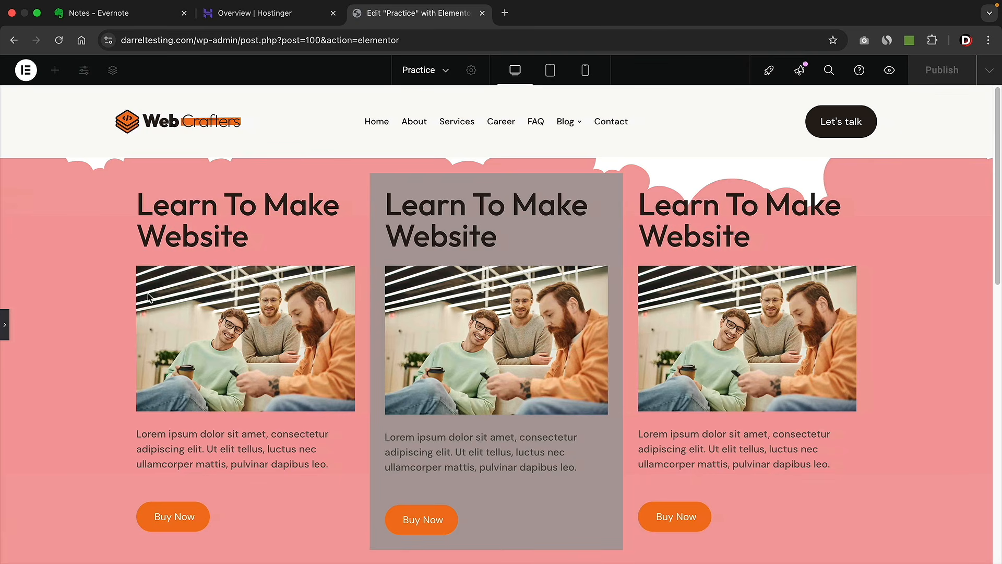
{"action": "left_click", "coordinate": [3, 328]}
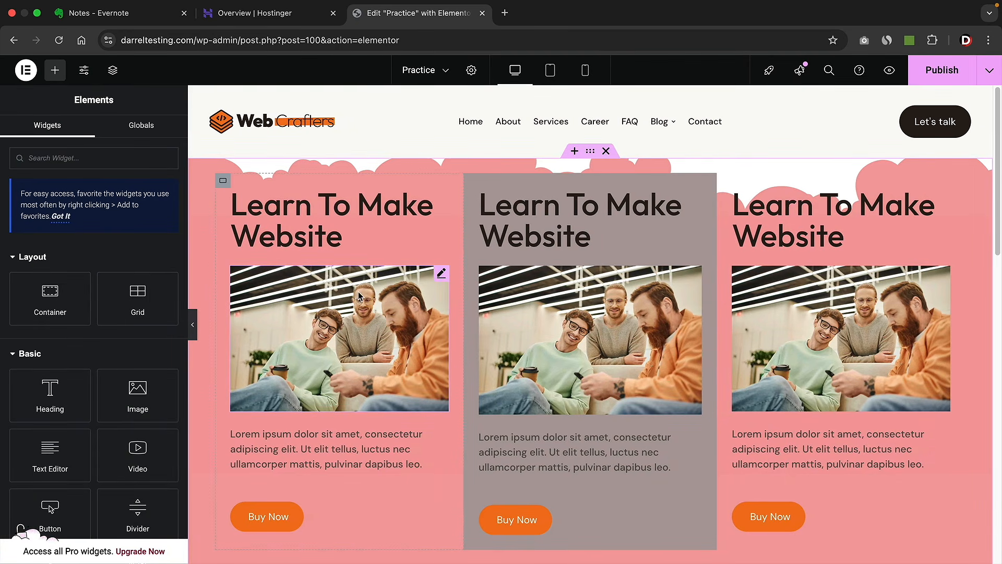
{"action": "scroll", "coordinate": [359, 295], "scroll_direction": "down", "scroll_amount": 9}
{"action": "scroll", "coordinate": [117, 414], "scroll_direction": "down", "scroll_amount": 3}
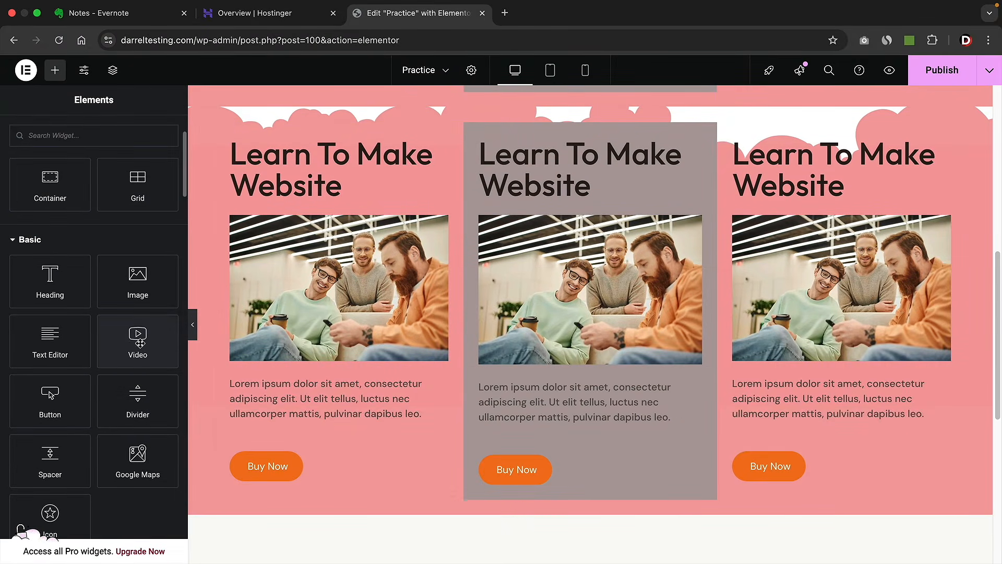
- Delete the middle card's photo and drop a Video widget in its place
{"action": "right_click", "coordinate": [524, 269]}
{"action": "left_click", "coordinate": [553, 558]}
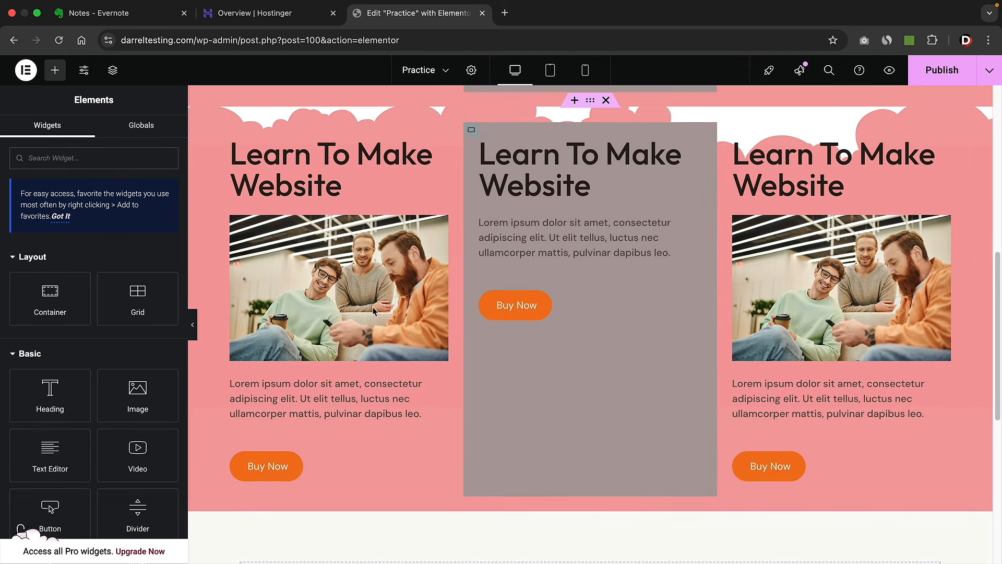
{"action": "left_click_drag", "start_coordinate": [143, 452], "coordinate": [533, 228]}
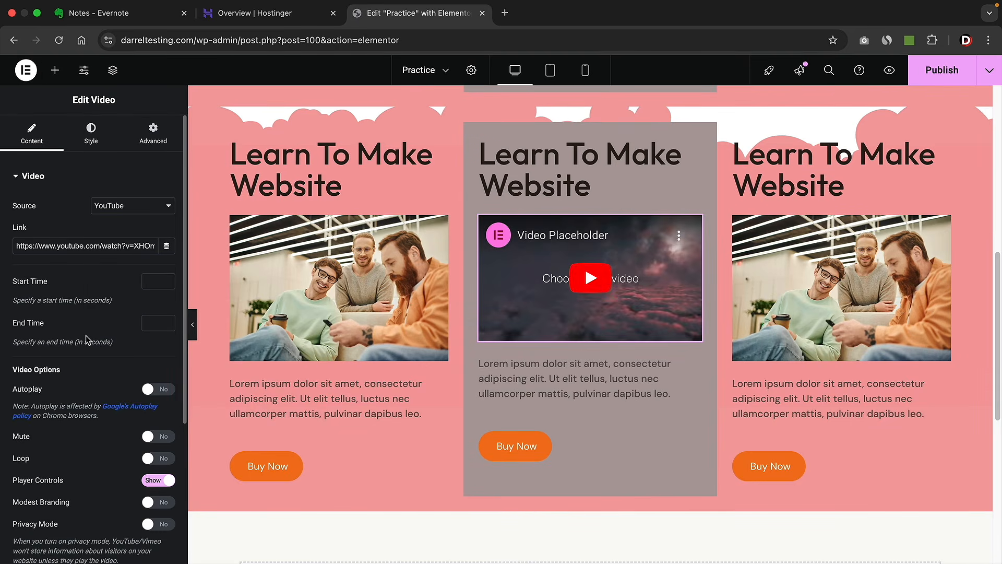
{"action": "triple_click", "coordinate": [77, 245]}
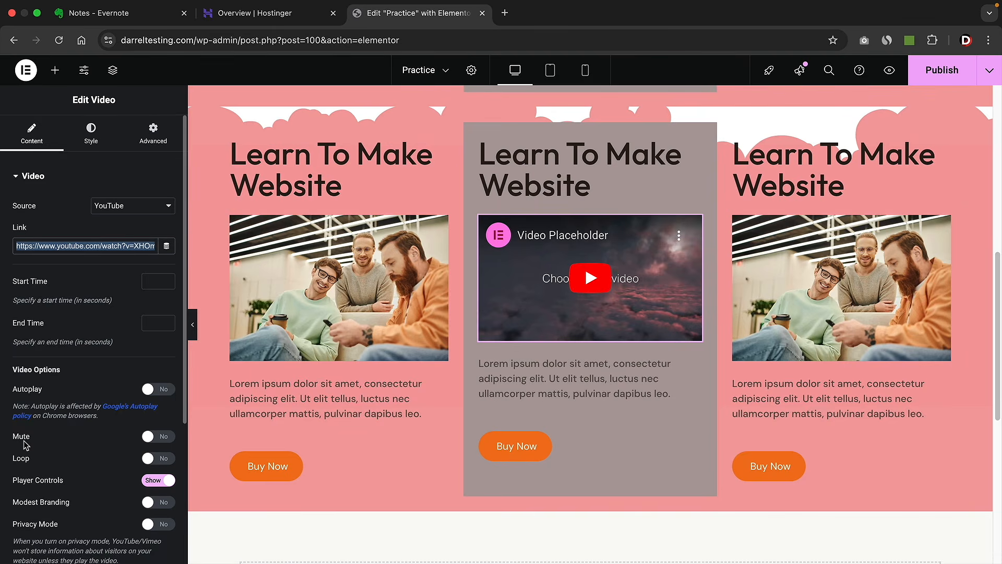
- Give the video CSS filters of brightness 113, saturation 67 and hue 77
{"action": "left_click", "coordinate": [97, 134]}
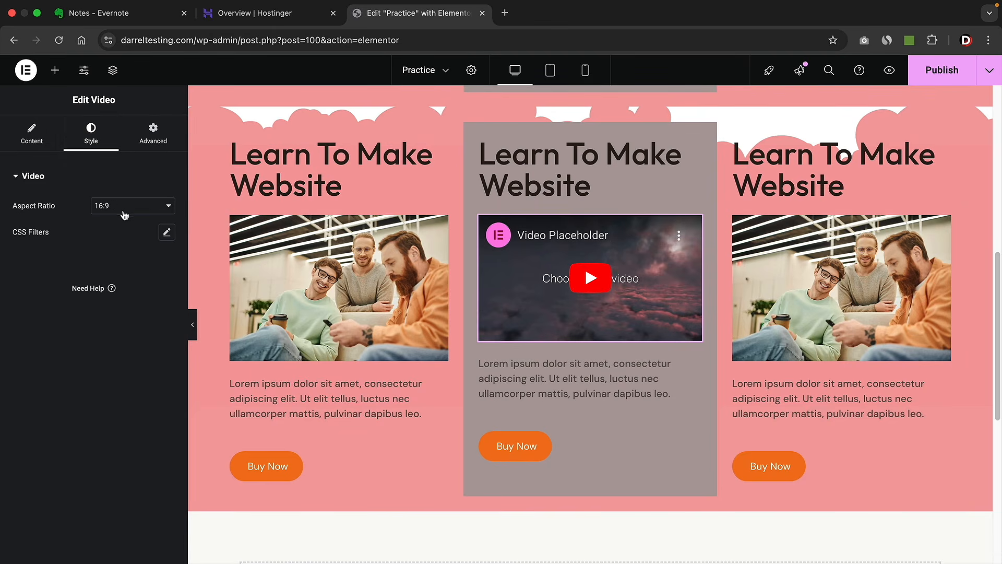
{"action": "left_click", "coordinate": [167, 234]}
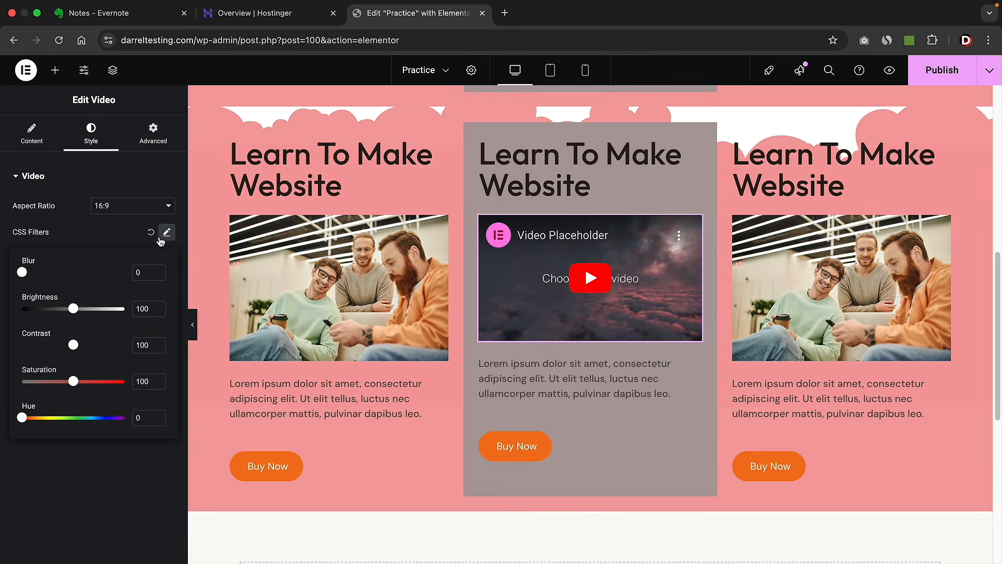
{"action": "mouse_move", "coordinate": [73, 308]}
{"action": "left_mouse_down"}
{"action": "mouse_move", "coordinate": [109, 313]}
{"action": "mouse_move", "coordinate": [80, 310]}
{"action": "left_mouse_up"}
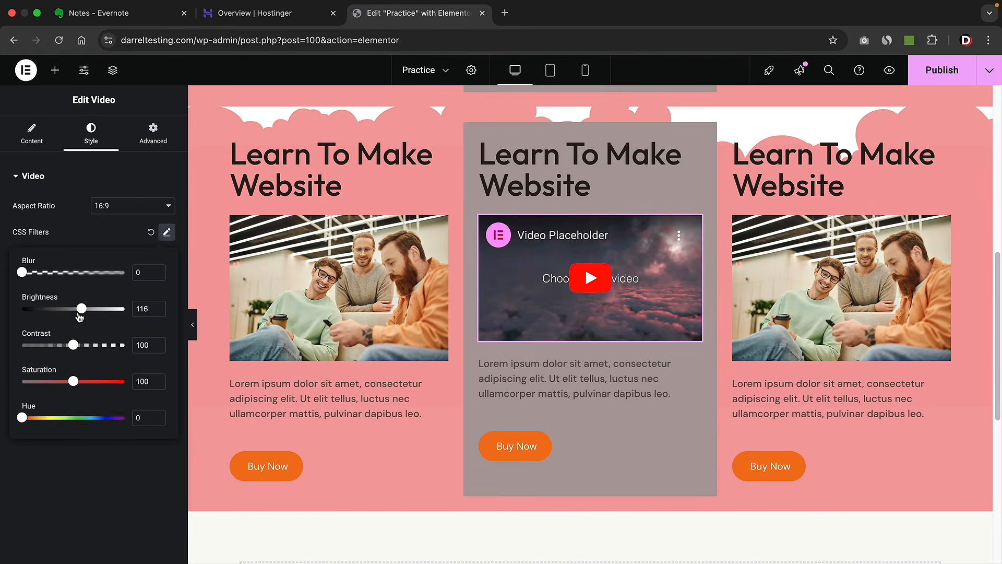
{"action": "mouse_move", "coordinate": [73, 381]}
{"action": "left_mouse_down"}
{"action": "mouse_move", "coordinate": [85, 382]}
{"action": "mouse_move", "coordinate": [56, 382]}
{"action": "left_mouse_up"}
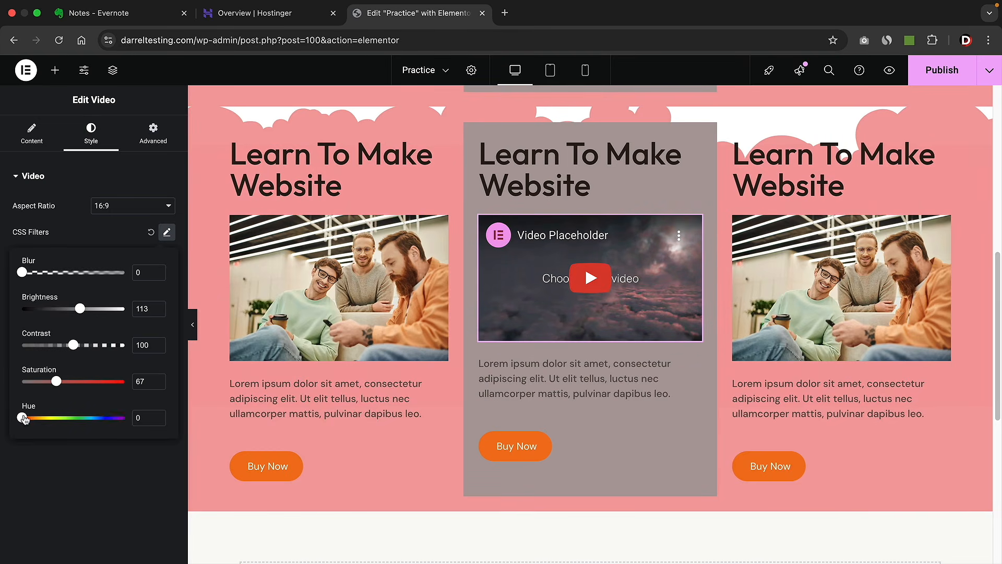
{"action": "left_click_drag", "start_coordinate": [22, 417], "coordinate": [44, 417]}
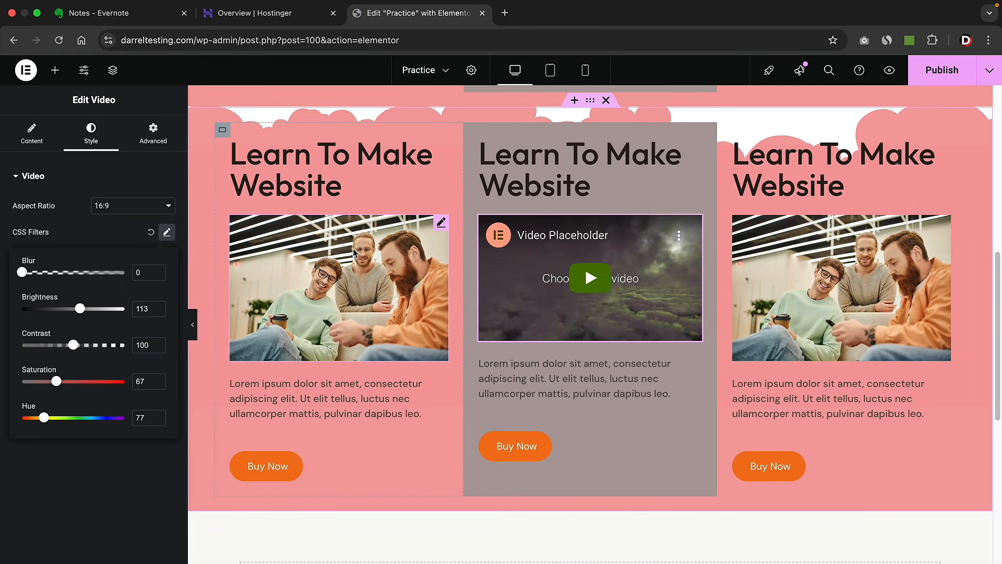
- Give the left card's image CSS filters of saturation 179 and hue 261 for a magenta tint
{"action": "left_click", "coordinate": [440, 222]}
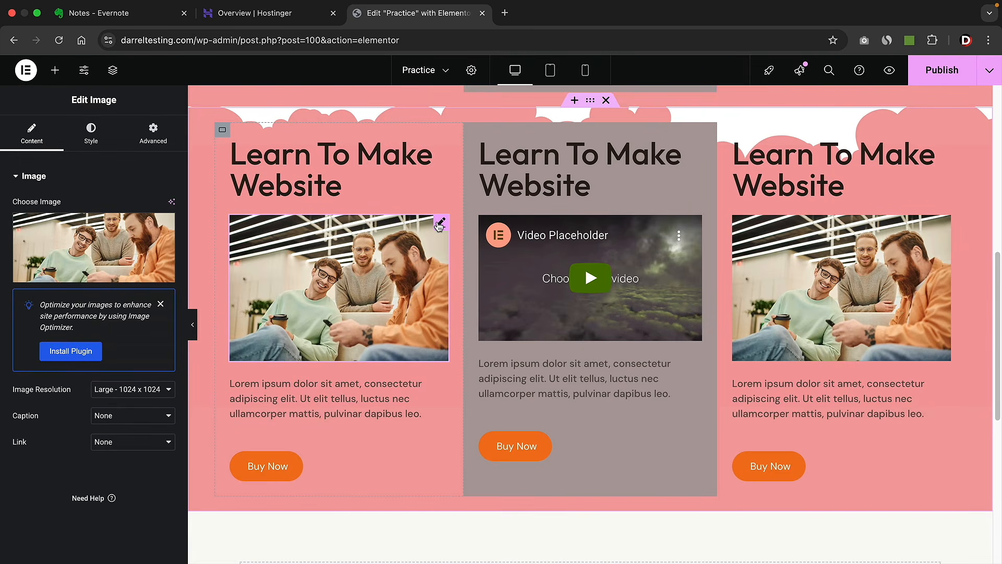
{"action": "left_click", "coordinate": [102, 136]}
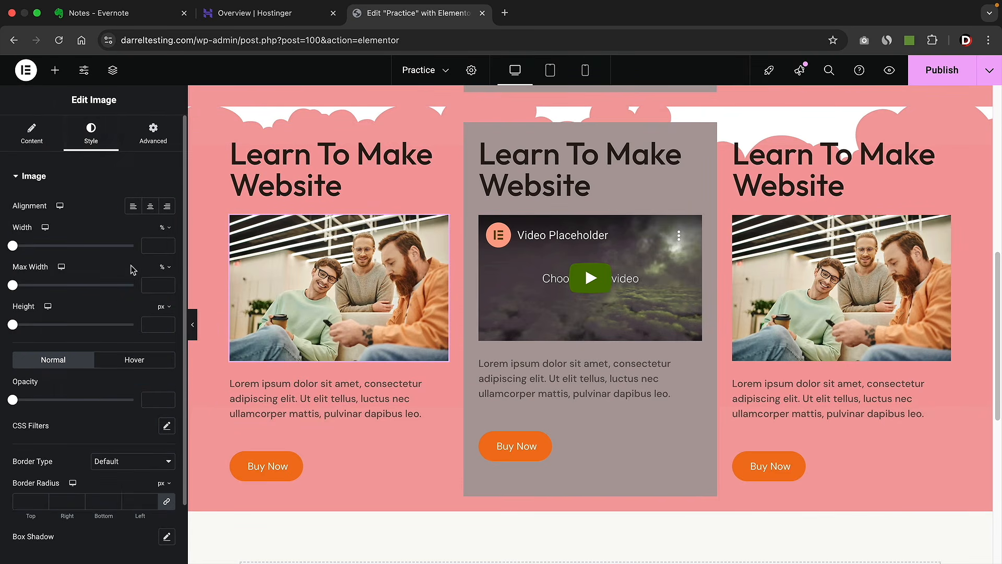
{"action": "left_click", "coordinate": [167, 408]}
{"action": "scroll", "coordinate": [114, 399], "scroll_direction": "down", "scroll_amount": 2}
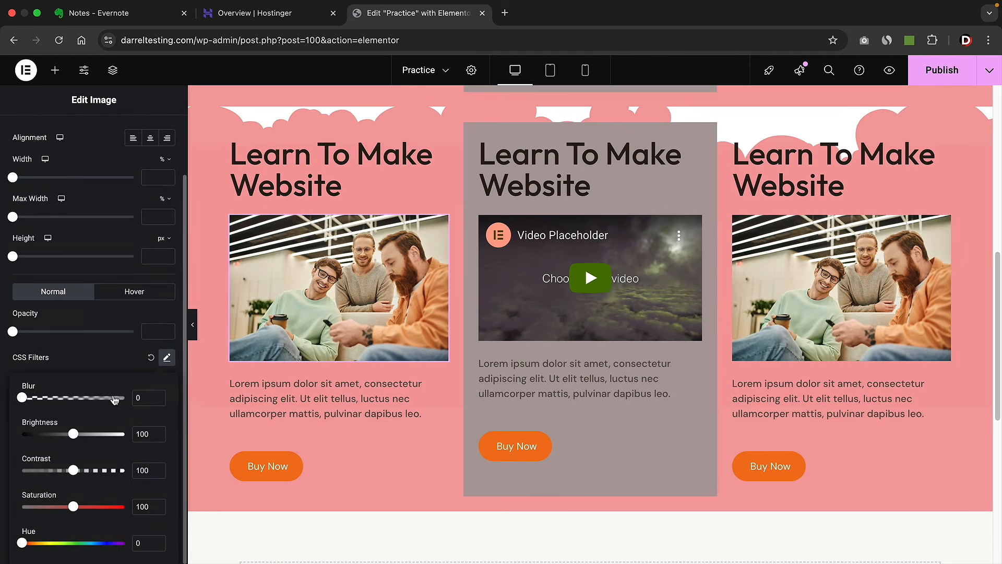
{"action": "left_click_drag", "start_coordinate": [74, 507], "coordinate": [114, 506]}
{"action": "left_click_drag", "start_coordinate": [28, 546], "coordinate": [96, 544]}
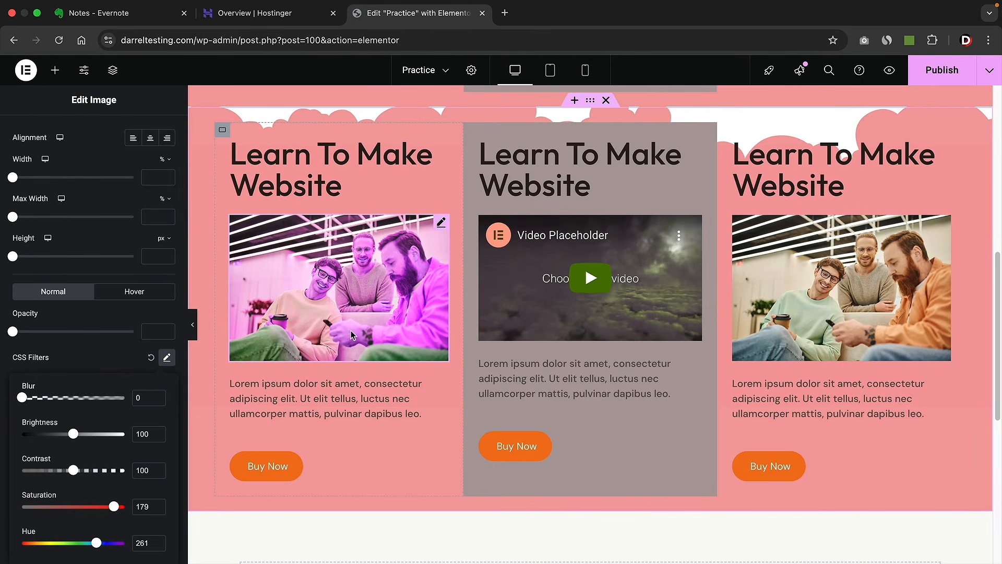
- Delete the section containing the magenta image and the video
{"action": "scroll", "coordinate": [349, 330], "scroll_direction": "up", "scroll_amount": 2}
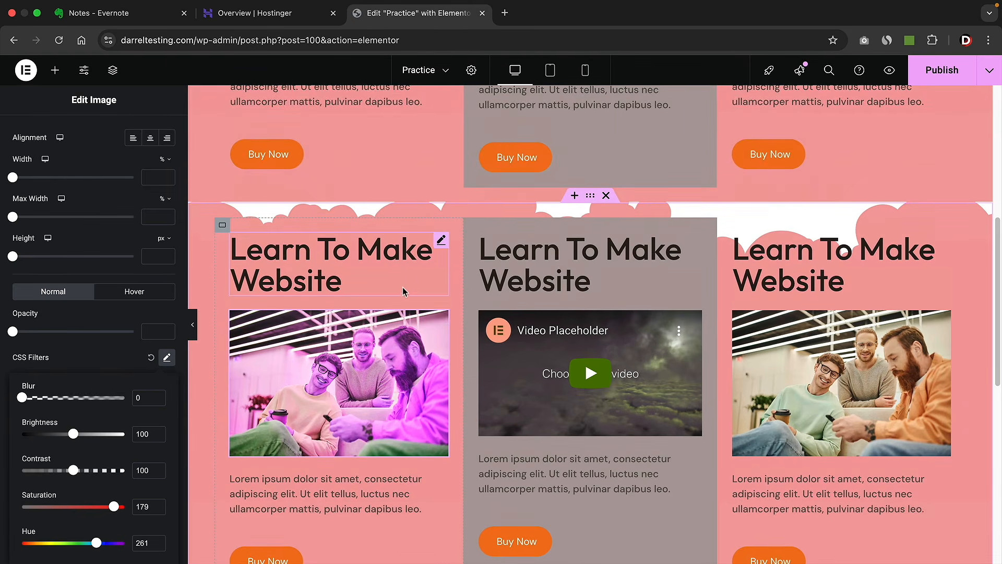
{"action": "left_click", "coordinate": [606, 195]}
{"action": "scroll", "coordinate": [548, 246], "scroll_direction": "up", "scroll_amount": 5}
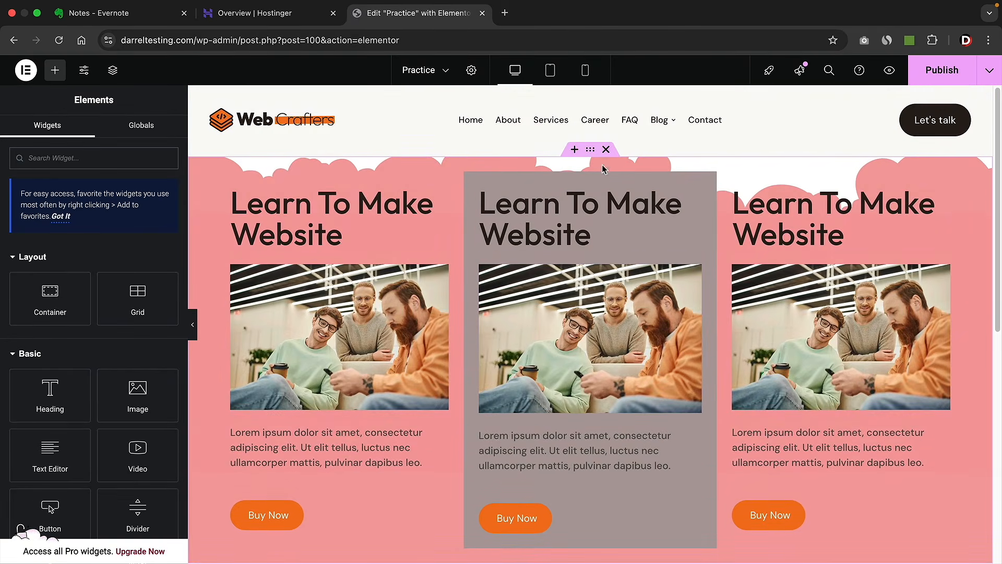
- Delete the remaining Learn To Make Website section and add a single-column Flexbox container with a Container inside
{"action": "left_click", "coordinate": [609, 152]}
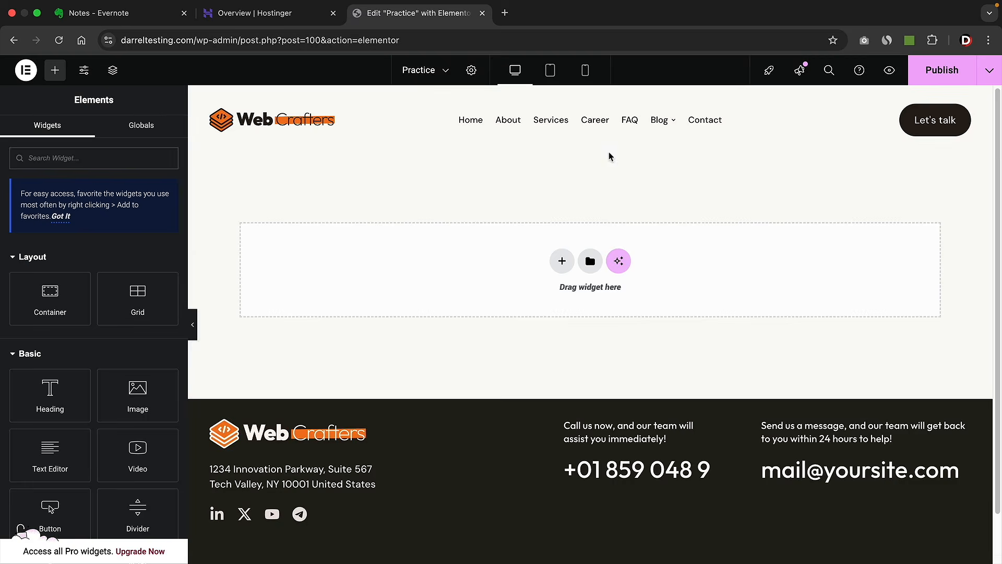
{"action": "left_click", "coordinate": [562, 262]}
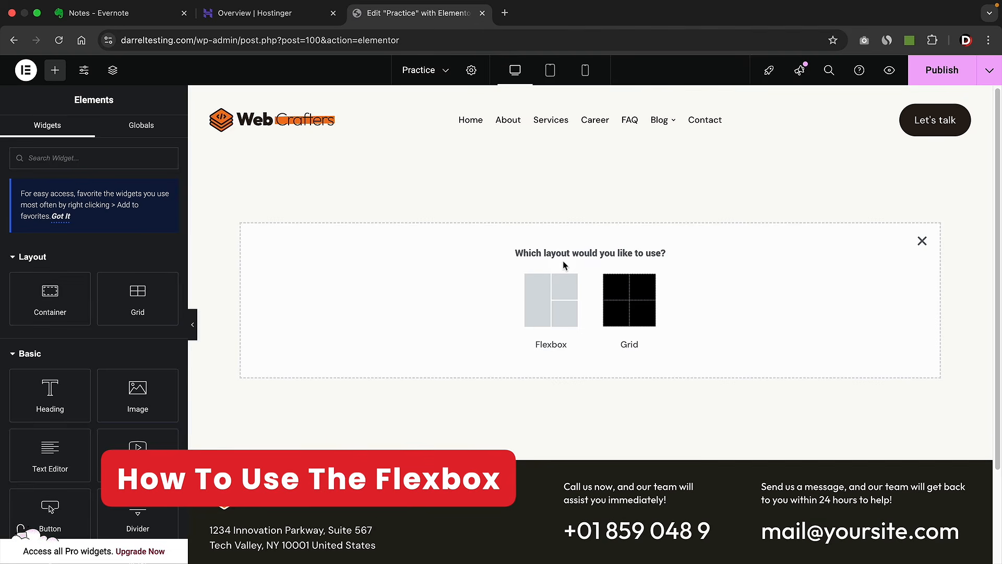
{"action": "left_click", "coordinate": [542, 297]}
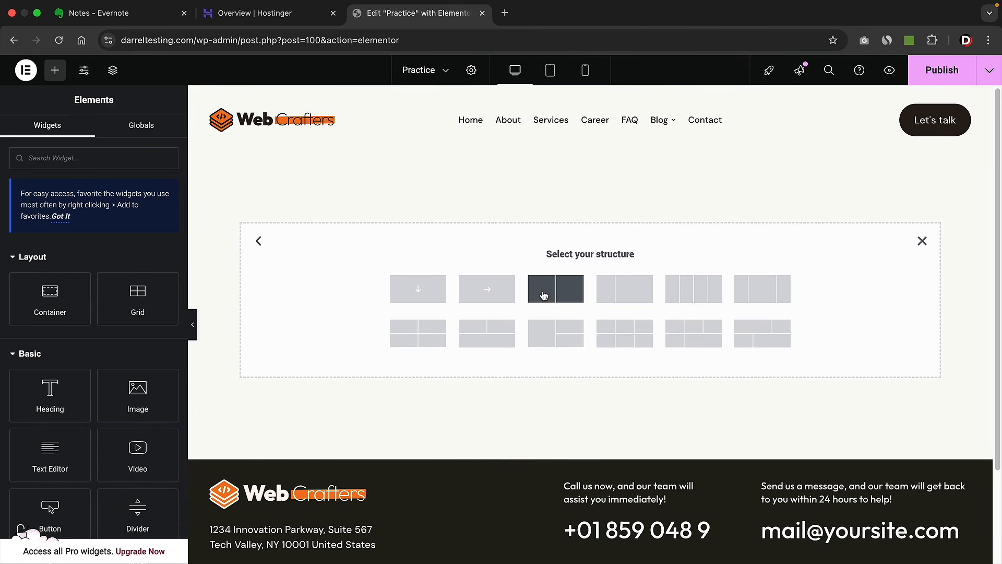
{"action": "left_click", "coordinate": [420, 295]}
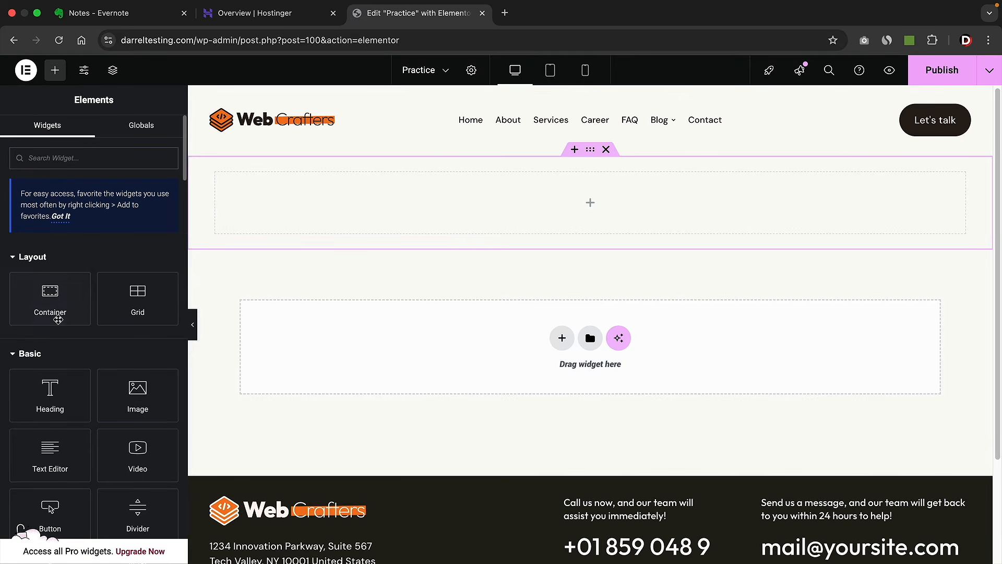
{"action": "left_click_drag", "start_coordinate": [51, 314], "coordinate": [340, 230]}
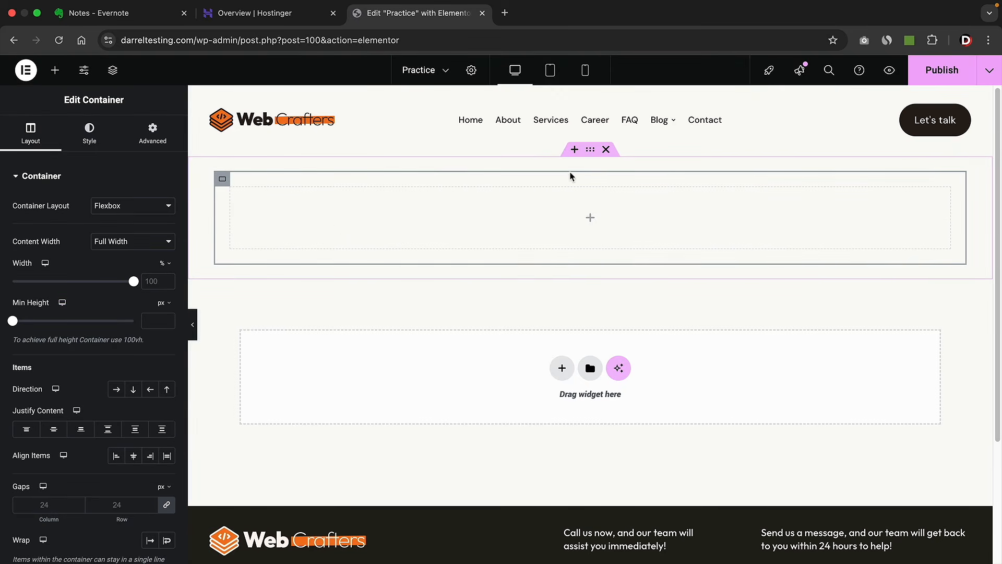
{"action": "left_click", "coordinate": [275, 290]}
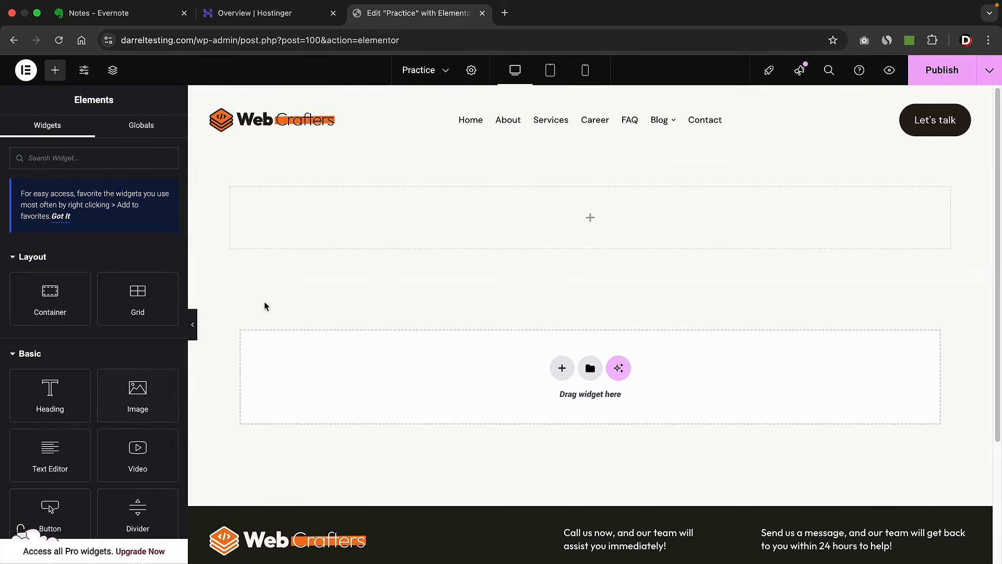
- Drop a lorem ipsum Text Editor and an orange Click here button into the container, then select it
{"action": "left_click_drag", "start_coordinate": [58, 452], "coordinate": [303, 225]}
{"action": "left_click", "coordinate": [55, 70]}
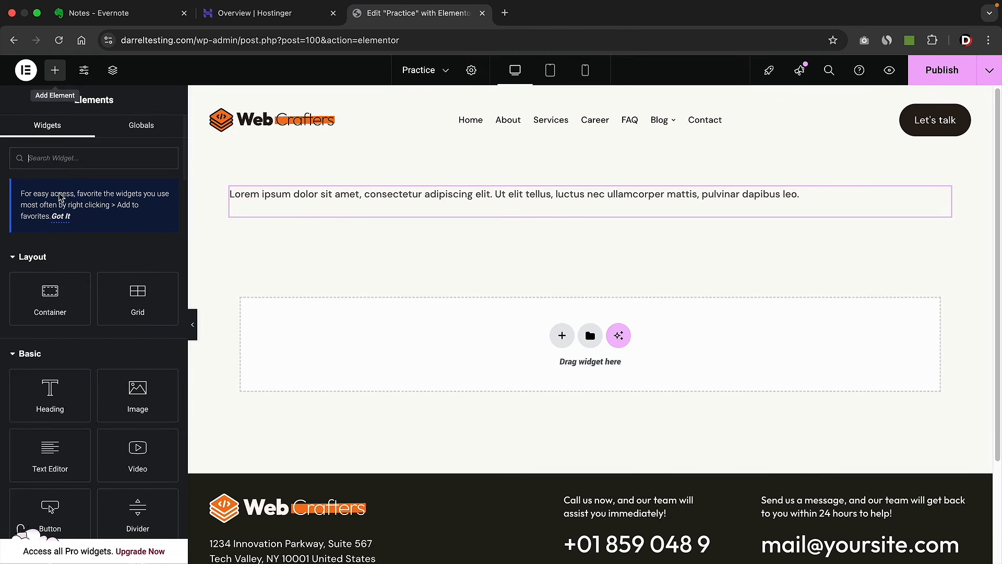
{"action": "left_click_drag", "start_coordinate": [28, 524], "coordinate": [286, 245]}
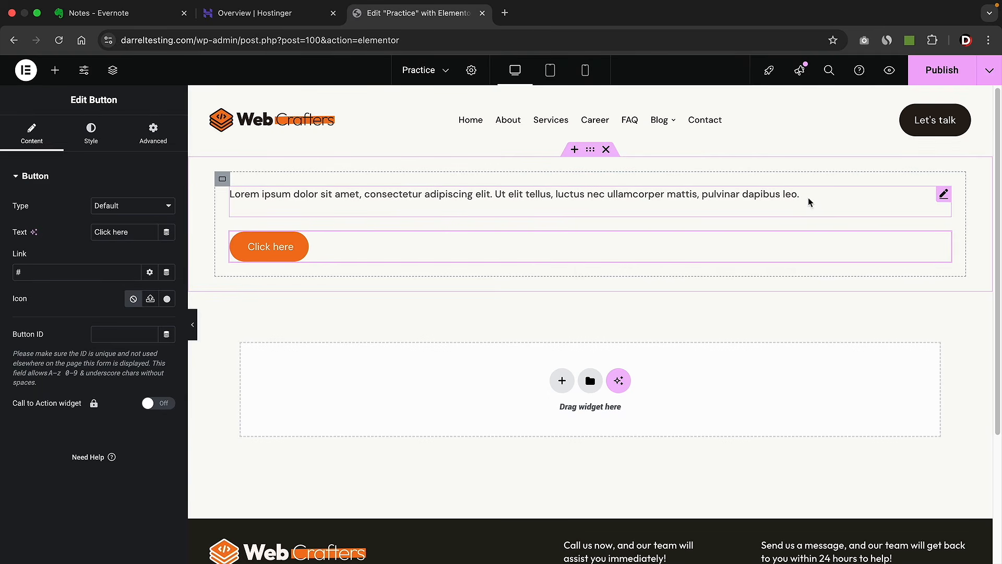
{"action": "left_click", "coordinate": [223, 178]}
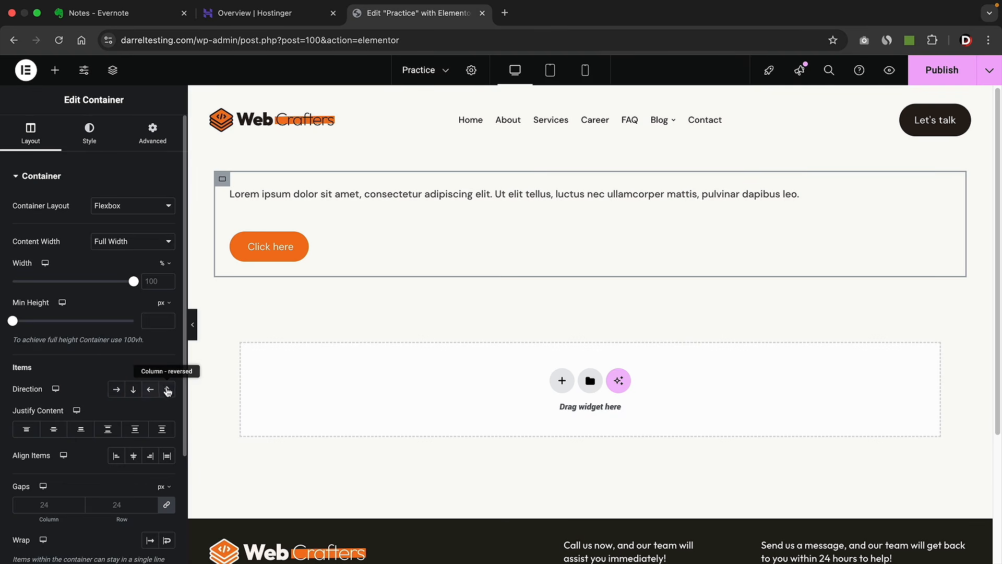
{"action": "left_click", "coordinate": [117, 390]}
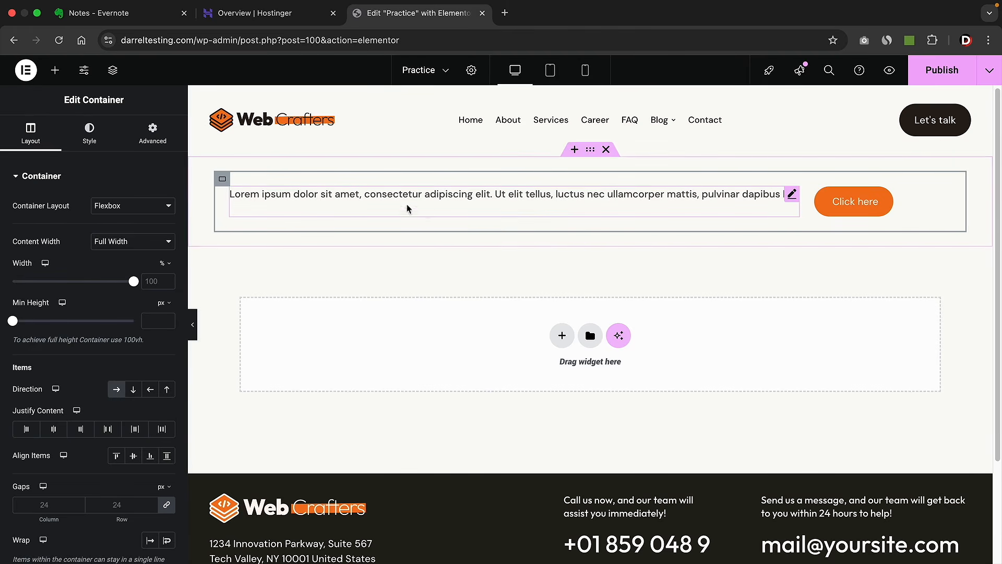
{"action": "left_click", "coordinate": [152, 390]}
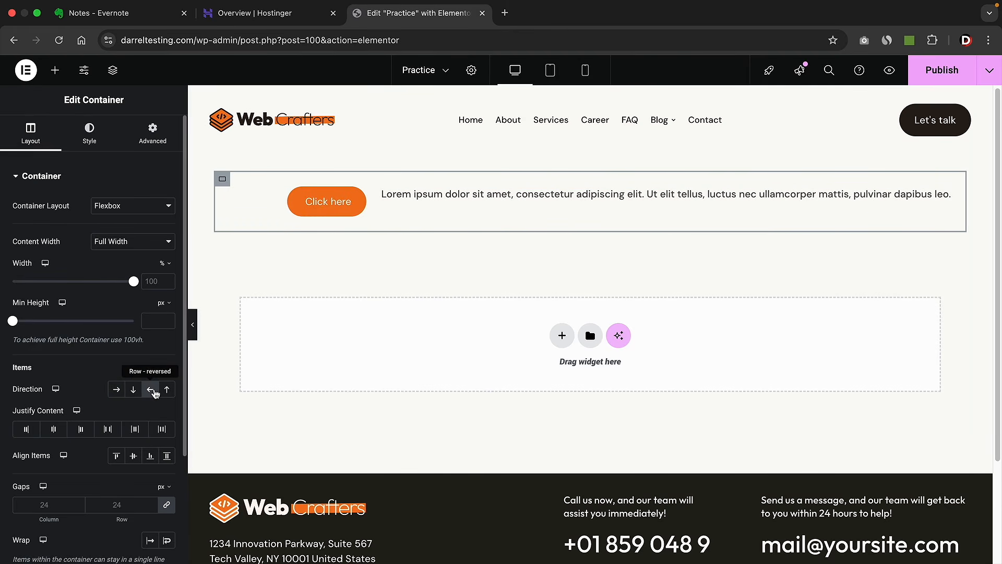
{"action": "left_click", "coordinate": [153, 391]}
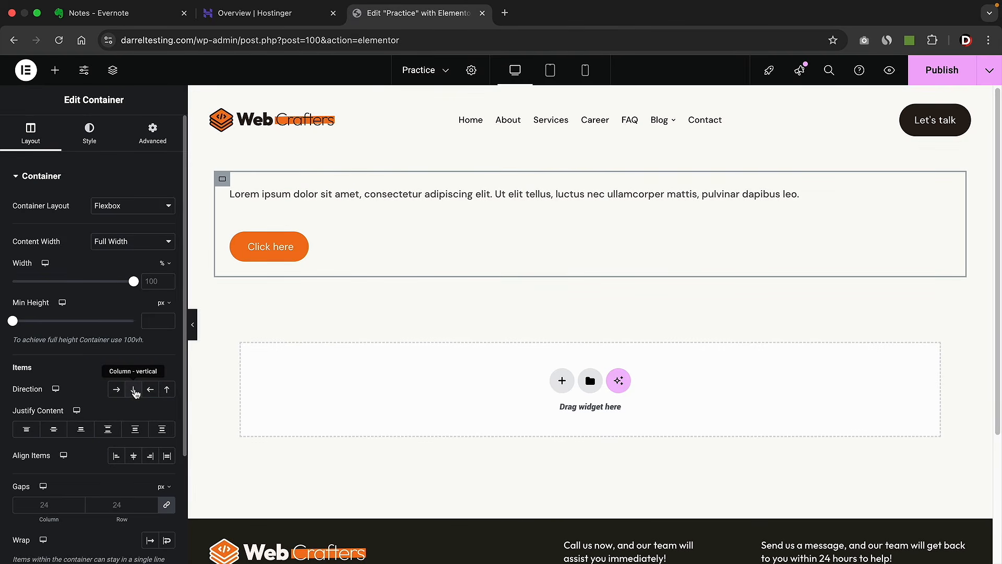
{"action": "left_click", "coordinate": [134, 393]}
{"action": "left_click", "coordinate": [168, 390]}
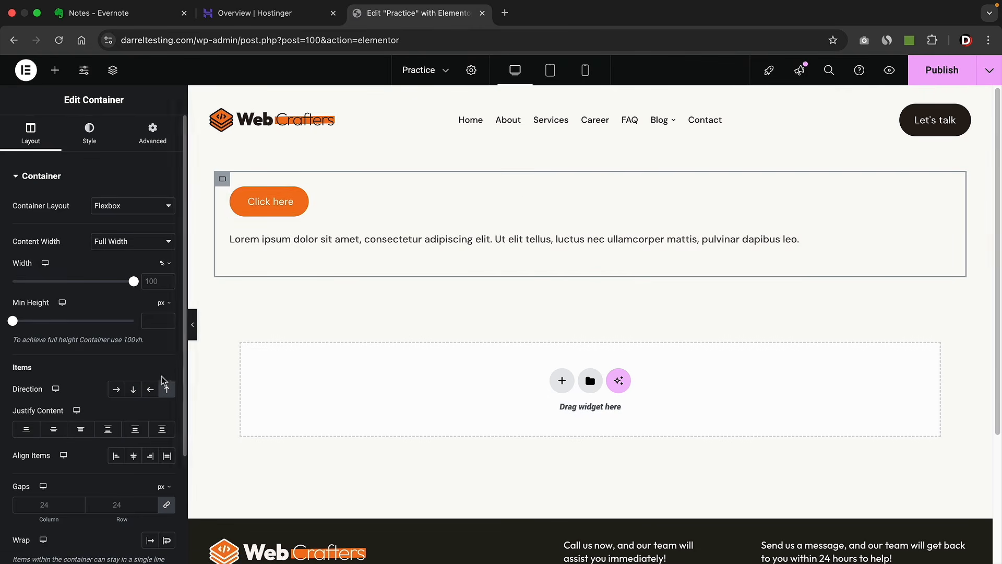
{"action": "left_click", "coordinate": [134, 392]}
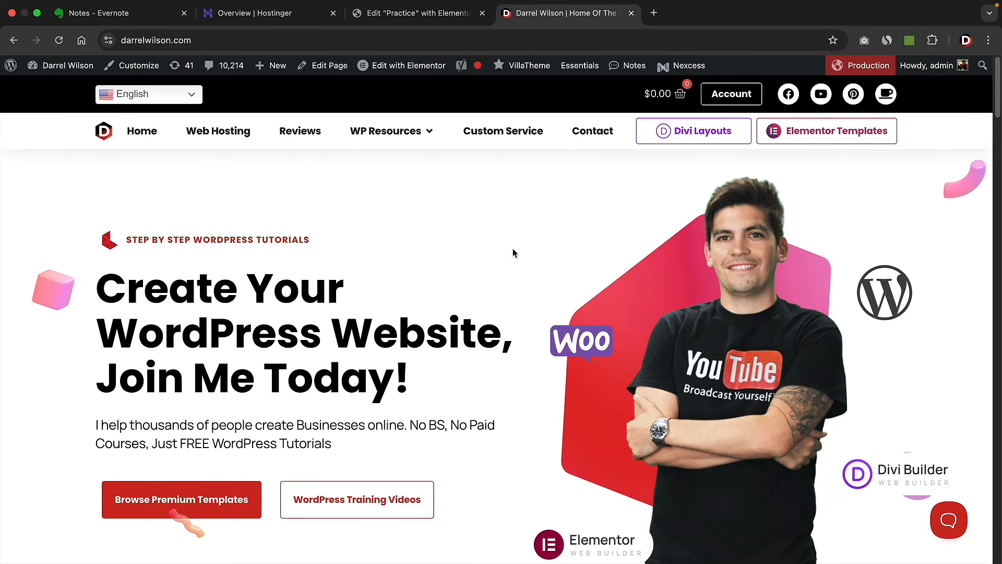
- Scroll the darrelwilson.com page, then return to the 'Edit "Practice" with Elementor' tab
{"action": "scroll", "coordinate": [478, 298], "scroll_direction": "down", "scroll_amount": 2}
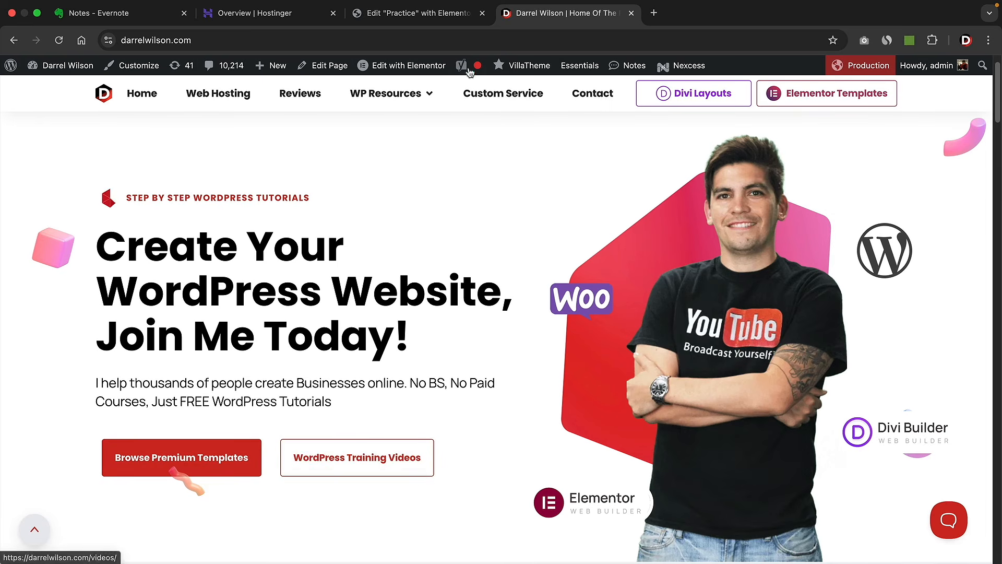
{"action": "left_click", "coordinate": [427, 14]}
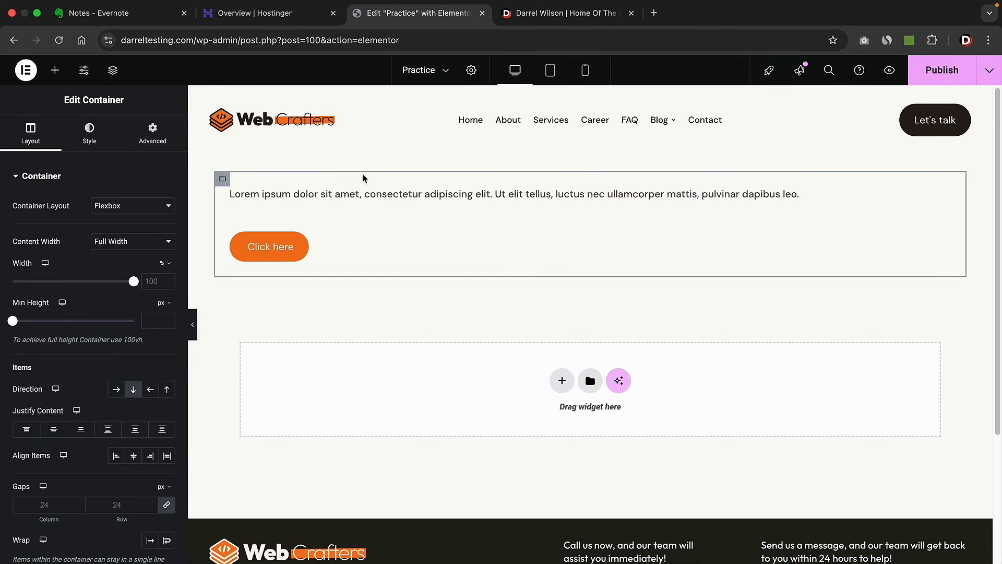
- Add a second Click here button below the first, toggling the container direction to Row and back to Column
{"action": "left_click", "coordinate": [55, 70]}
{"action": "left_click_drag", "start_coordinate": [49, 509], "coordinate": [286, 251]}
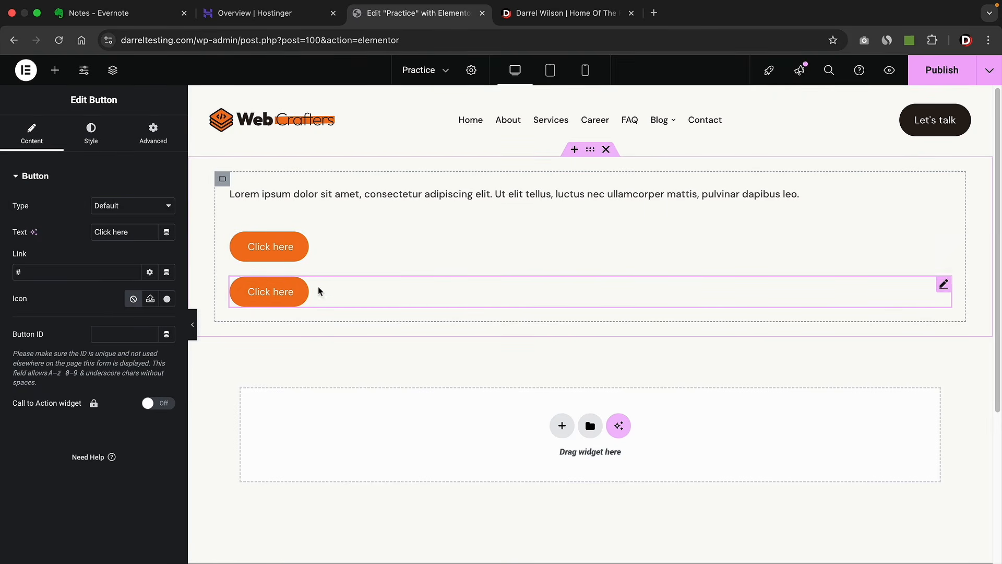
{"action": "left_click", "coordinate": [222, 178]}
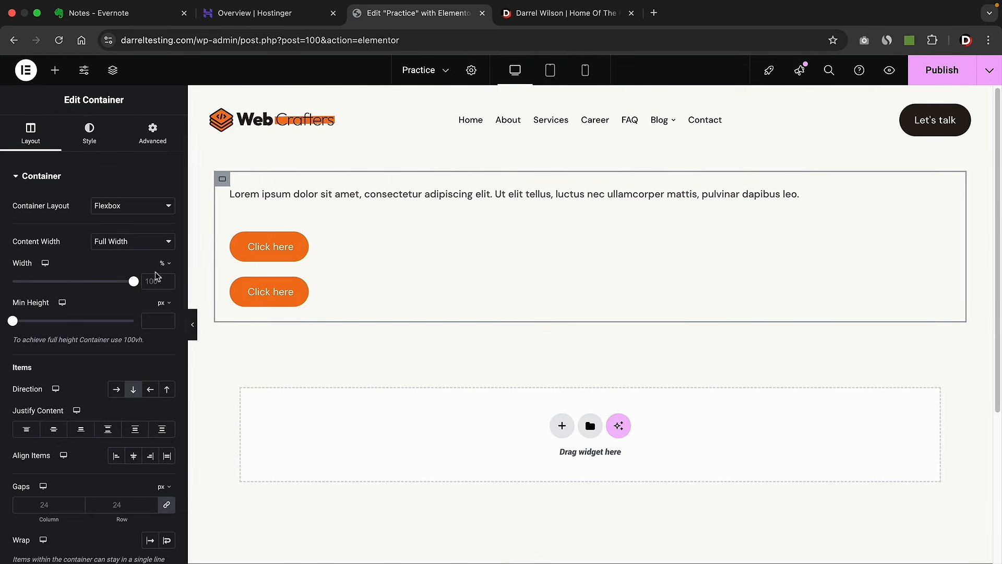
{"action": "left_click", "coordinate": [118, 390]}
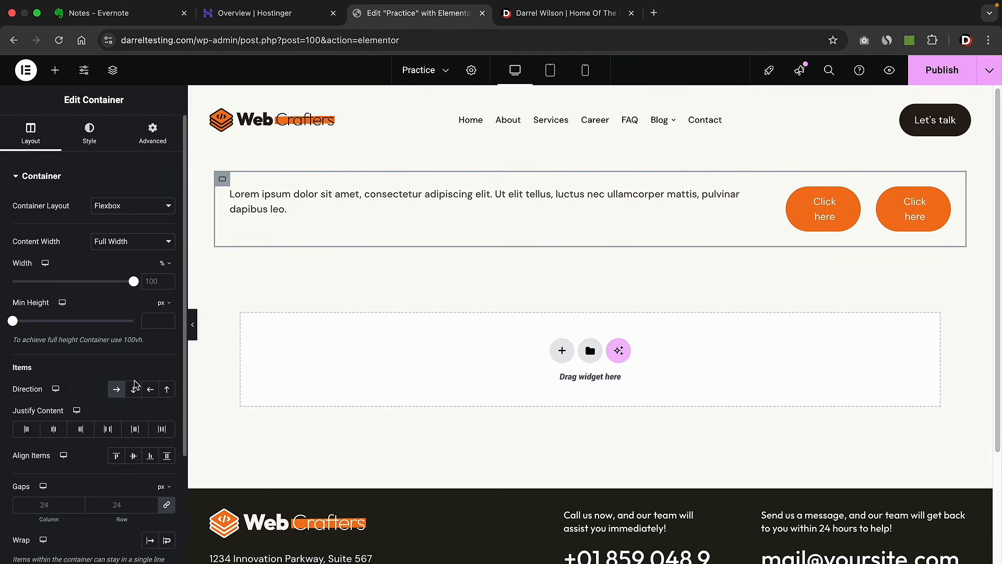
{"action": "left_click", "coordinate": [134, 388]}
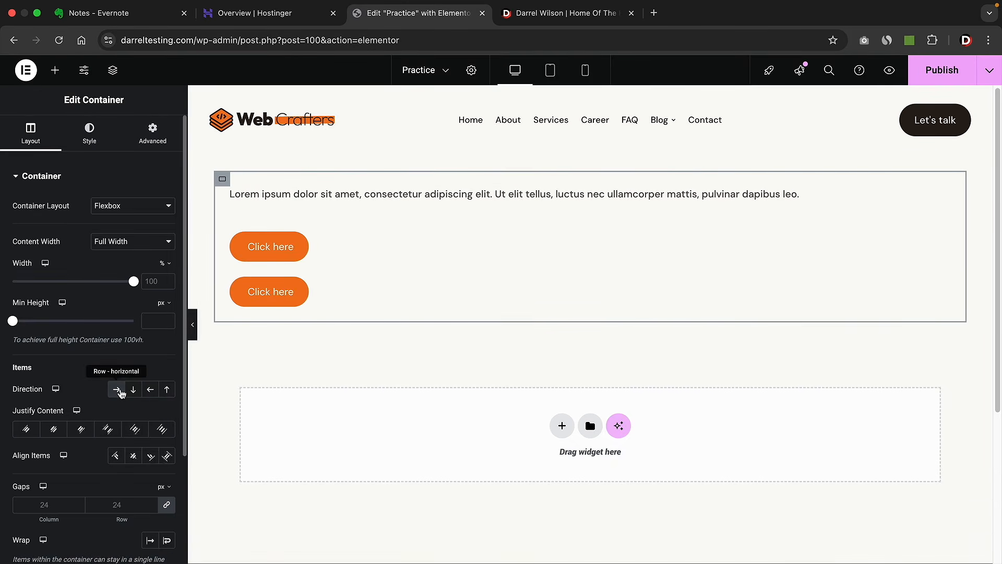
{"action": "left_click", "coordinate": [54, 73]}
- Move both Click here buttons into a new inner container below the text and set its direction to Row
{"action": "left_click_drag", "start_coordinate": [52, 295], "coordinate": [293, 244]}
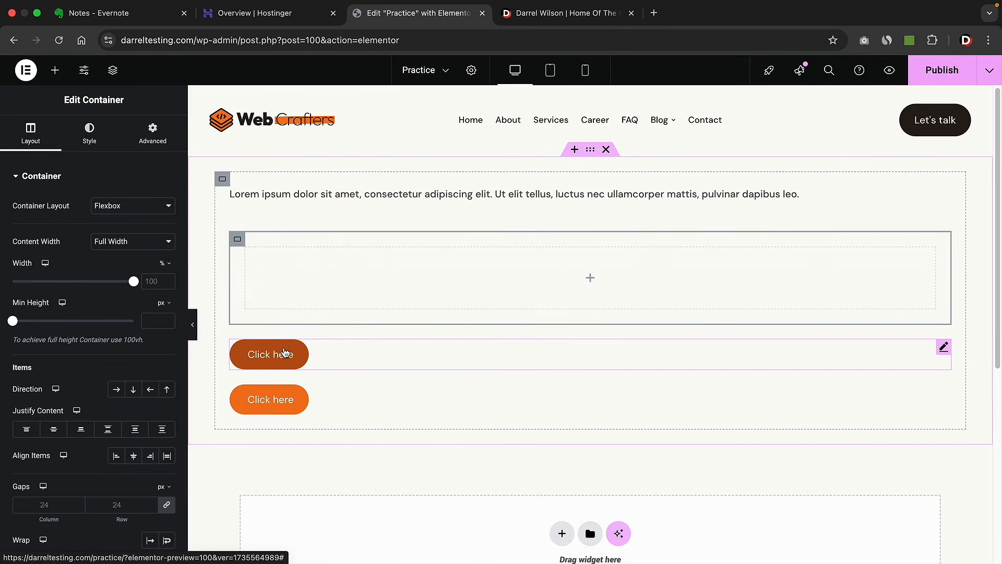
{"action": "left_click_drag", "start_coordinate": [299, 356], "coordinate": [309, 280]}
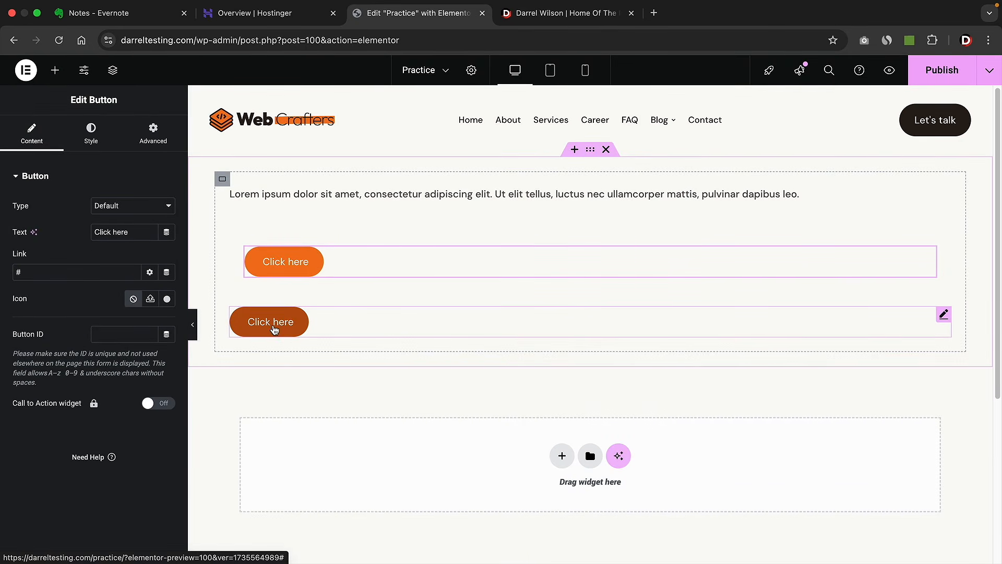
{"action": "left_click_drag", "start_coordinate": [274, 326], "coordinate": [310, 268]}
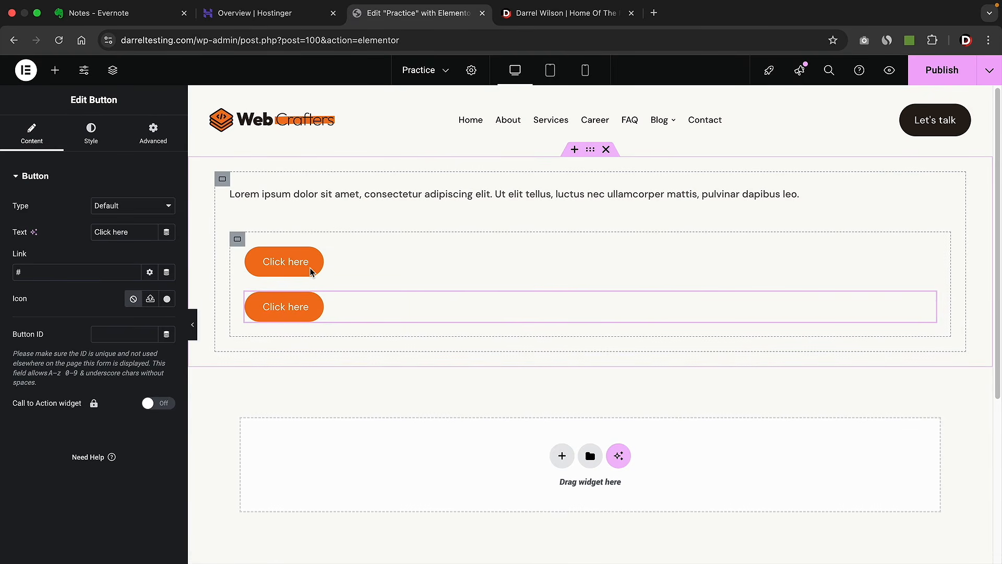
{"action": "left_click", "coordinate": [237, 241]}
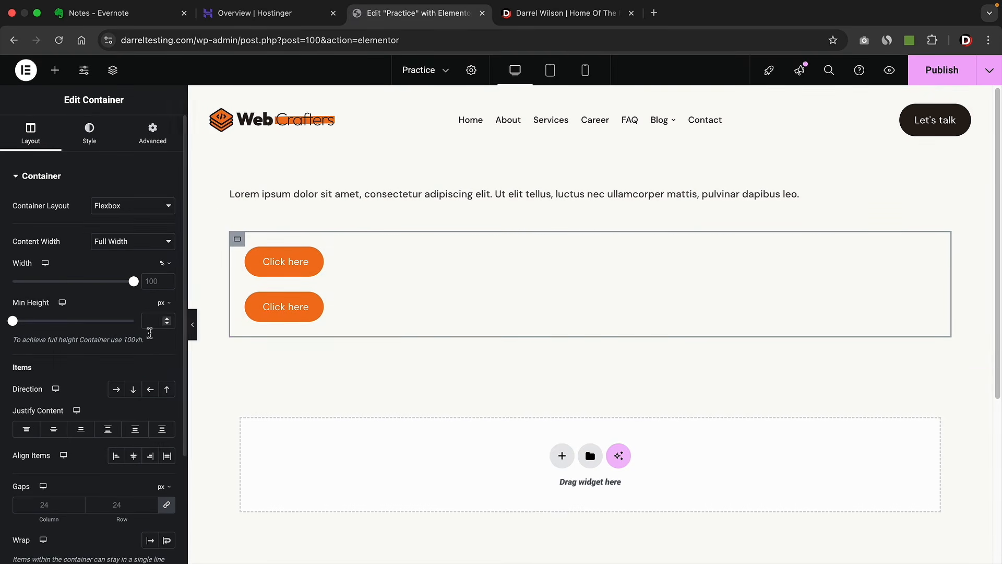
{"action": "left_click", "coordinate": [117, 390]}
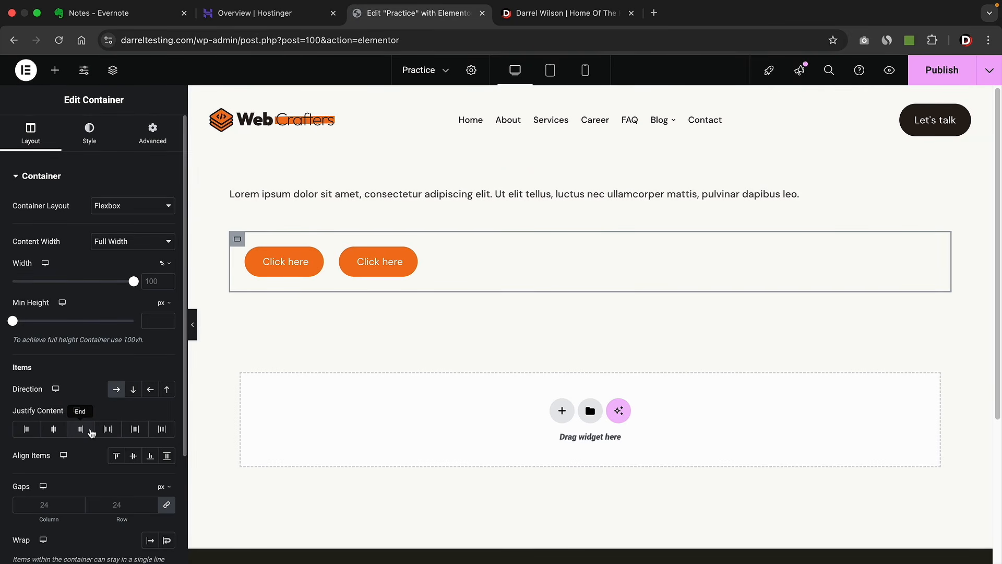
- Try the Justify Content options (center, space between, around, evenly, start, end) on the button row
{"action": "left_click", "coordinate": [54, 430]}
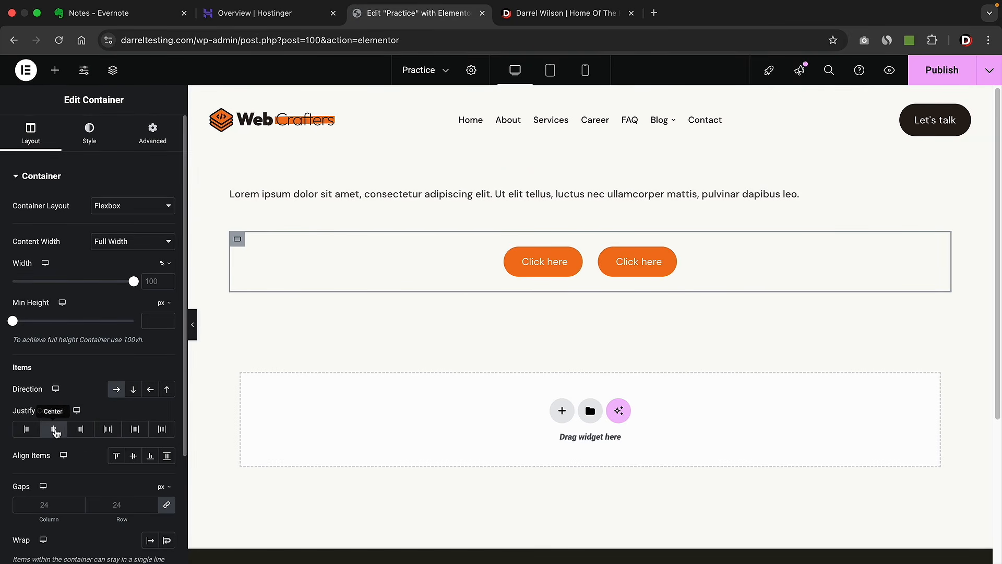
{"action": "left_click", "coordinate": [108, 430]}
{"action": "left_click", "coordinate": [135, 429]}
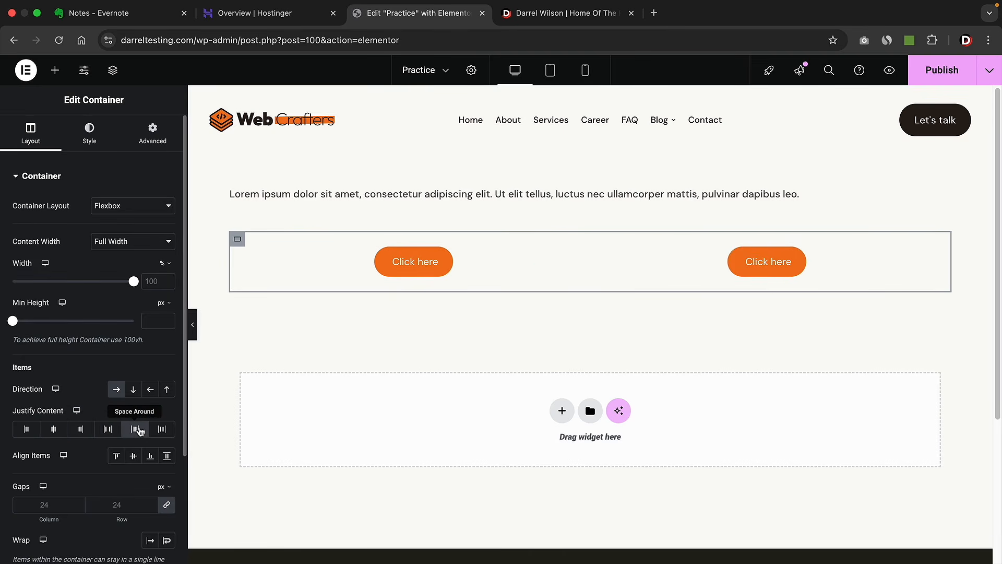
{"action": "left_click", "coordinate": [164, 430]}
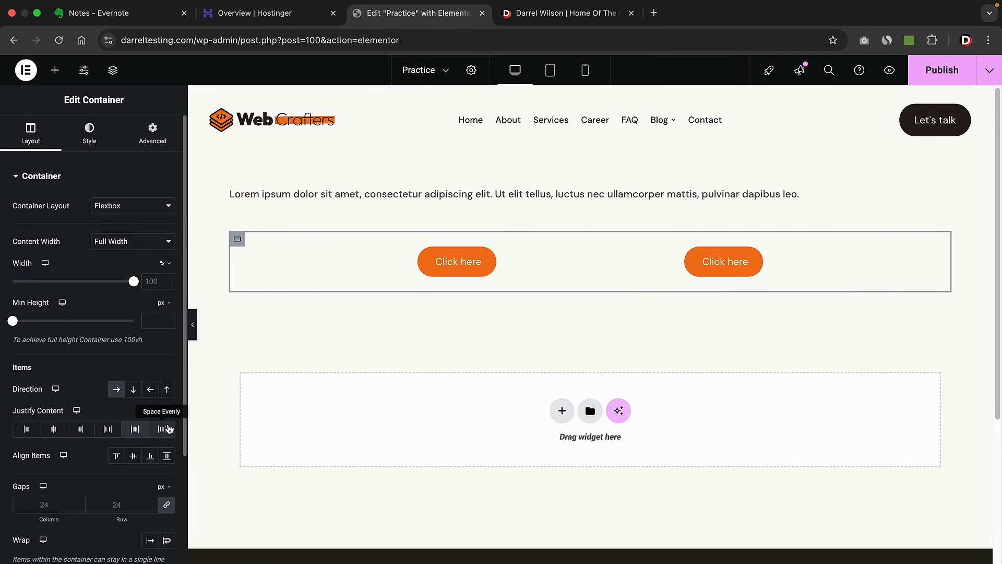
{"action": "left_click", "coordinate": [134, 429]}
{"action": "left_click", "coordinate": [108, 429]}
{"action": "left_click", "coordinate": [79, 430]}
{"action": "left_click", "coordinate": [72, 434]}
{"action": "left_click", "coordinate": [47, 434]}
{"action": "left_click", "coordinate": [51, 434]}
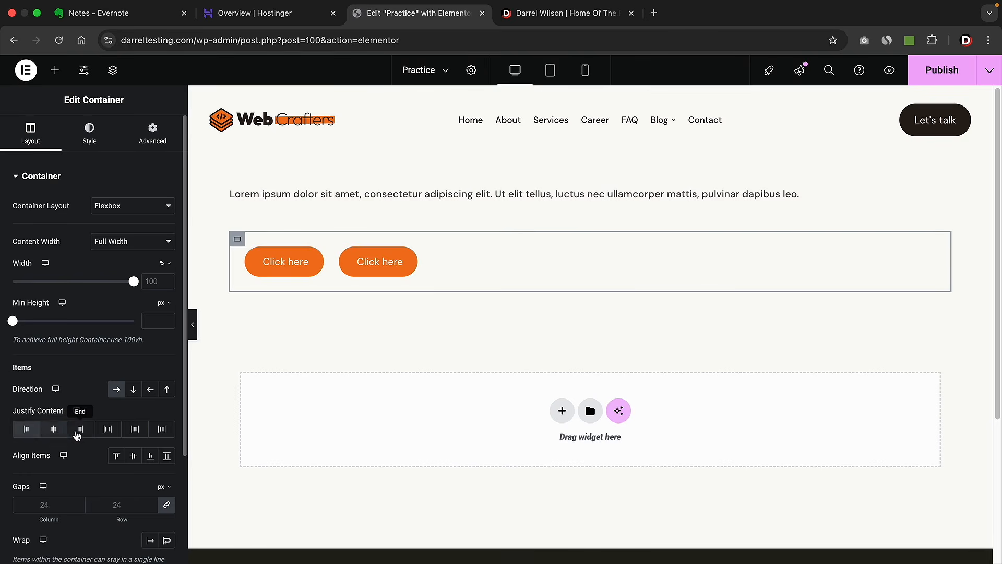
{"action": "left_click", "coordinate": [84, 434]}
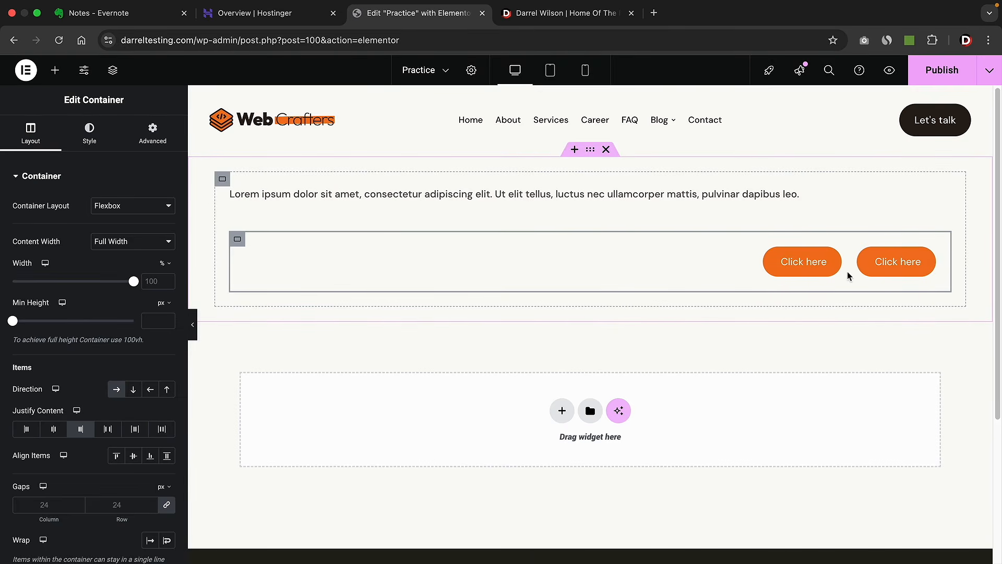
- Center the two buttons and set the gap between them to 160 px
{"action": "left_click", "coordinate": [151, 503]}
{"action": "type", "text": "4"}
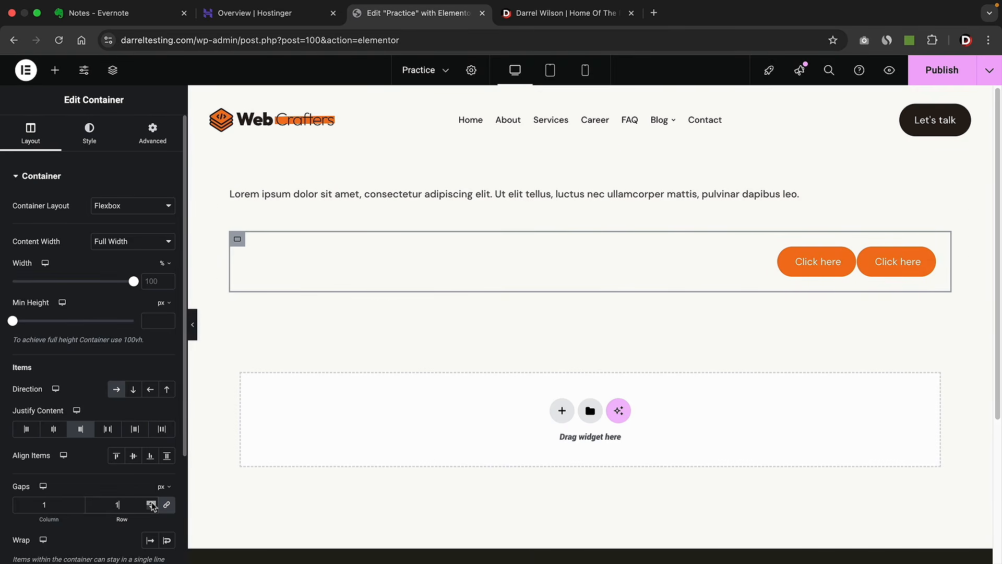
{"action": "type", "text": "4"}
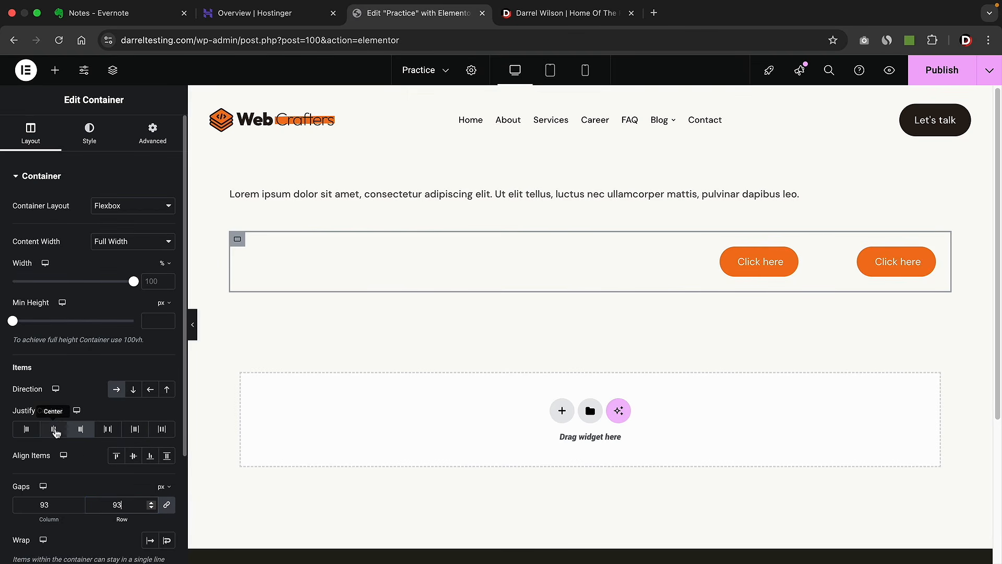
{"action": "left_click", "coordinate": [54, 430]}
{"action": "left_click", "coordinate": [151, 502]}
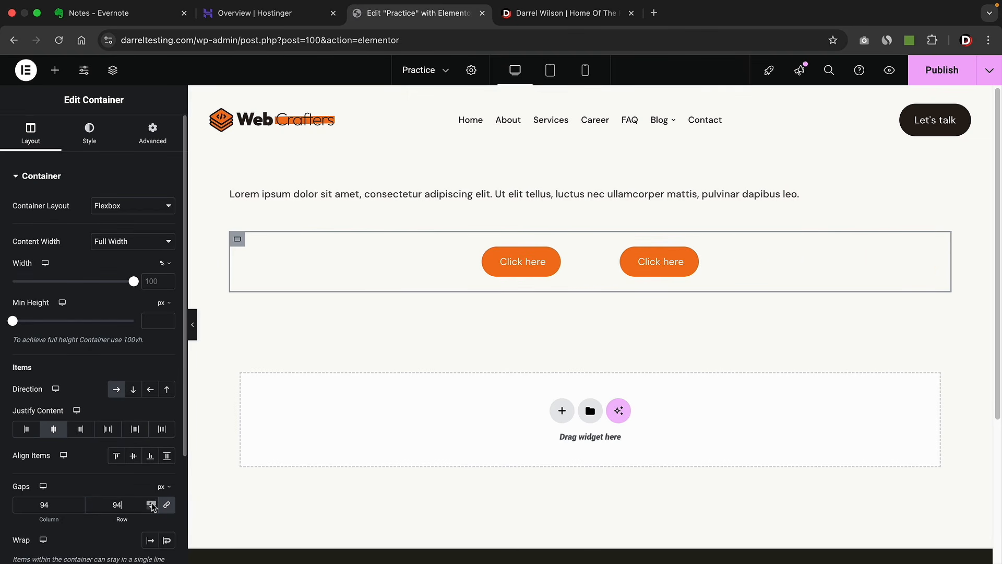
{"action": "left_click_drag", "start_coordinate": [152, 502], "coordinate": [151, 502]}
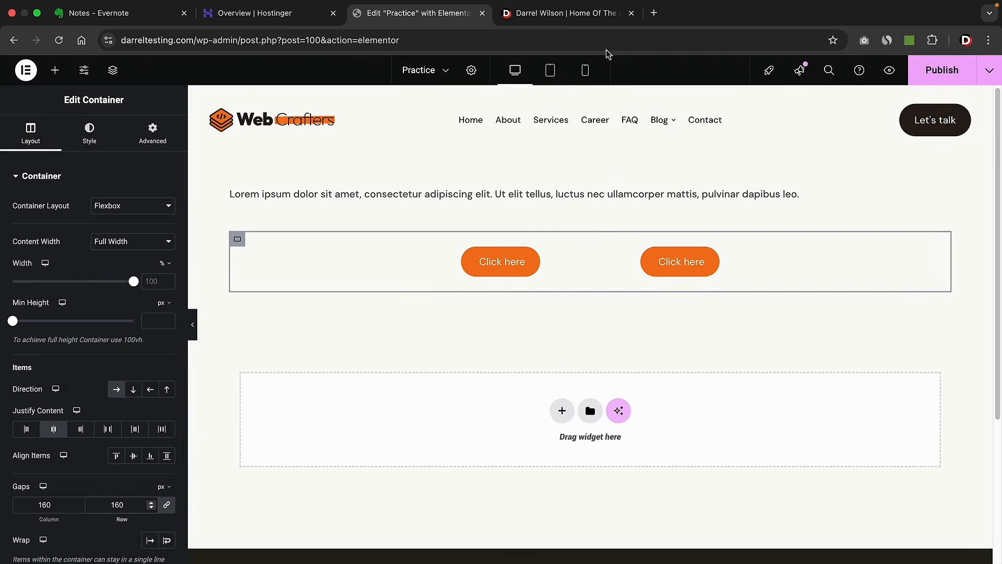
- Check the tagline and heading on the darrelwilson.com reference page, then return to the editor
{"action": "left_click", "coordinate": [567, 12]}
{"action": "left_click_drag", "start_coordinate": [310, 198], "coordinate": [150, 199]}
{"action": "left_click_drag", "start_coordinate": [393, 333], "coordinate": [165, 295]}
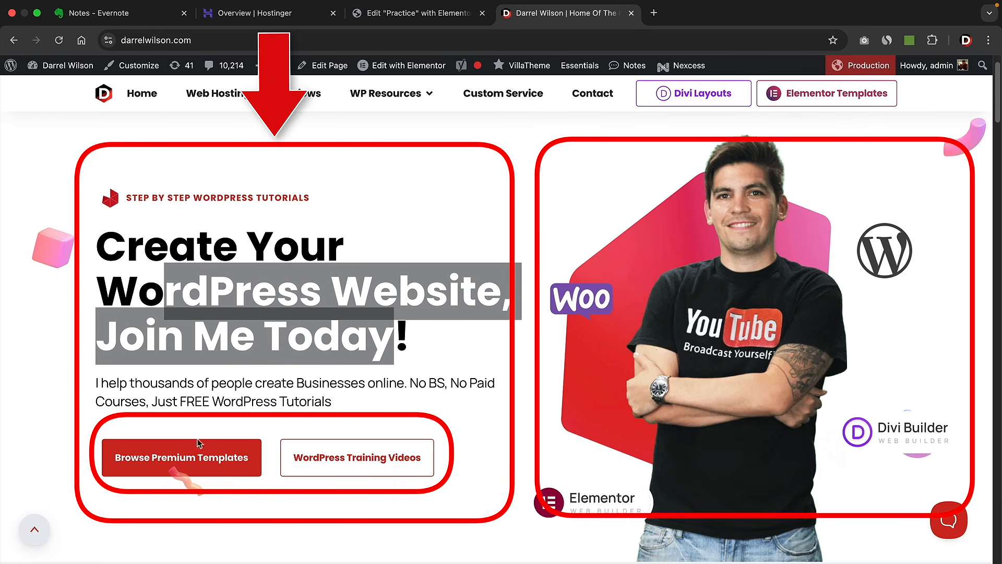
{"action": "left_click", "coordinate": [449, 13]}
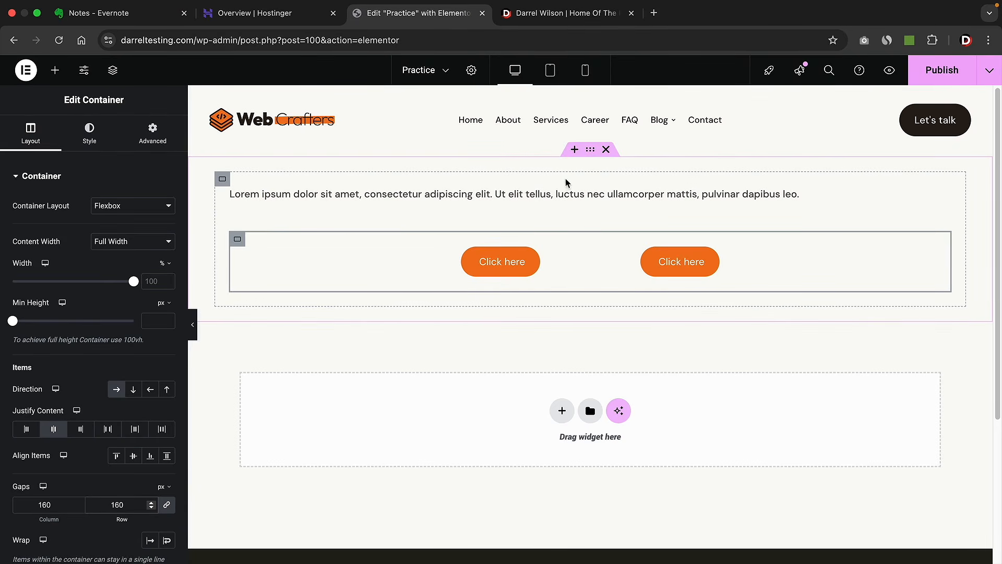
- Replace the old section with a single-column Flexbox container holding a nested full-width container
{"action": "left_click", "coordinate": [605, 150]}
{"action": "left_click", "coordinate": [563, 262]}
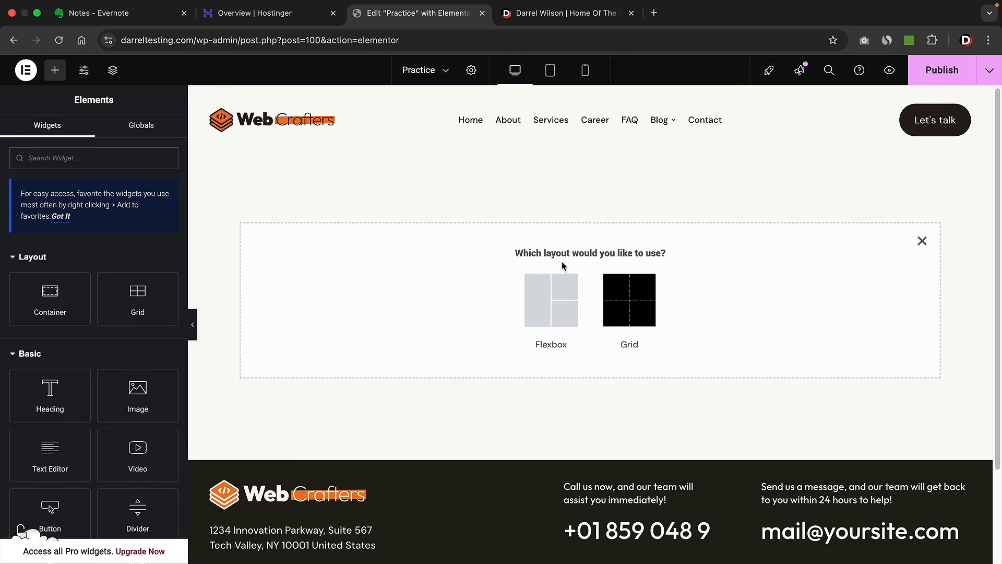
{"action": "left_click", "coordinate": [551, 282]}
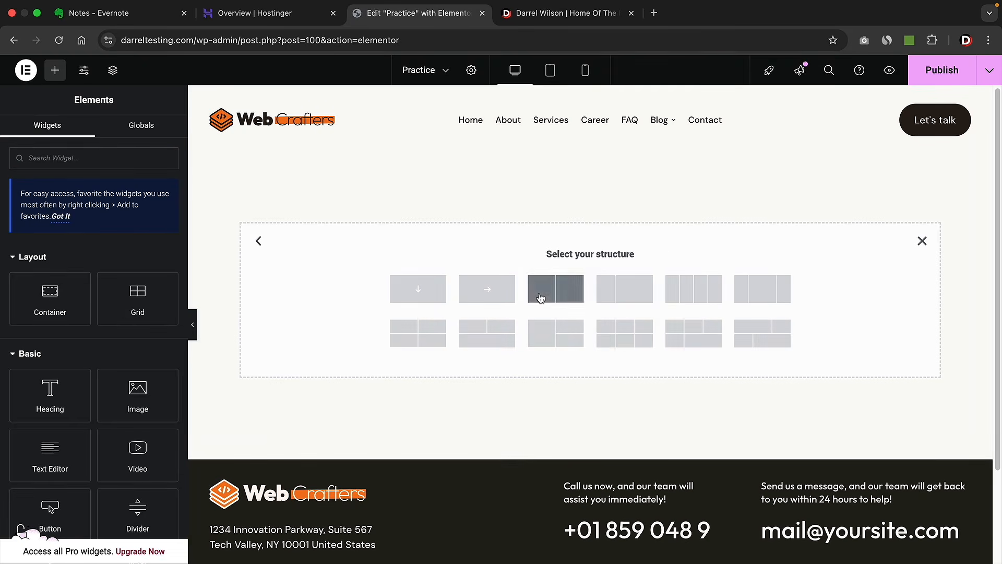
{"action": "left_click", "coordinate": [418, 290]}
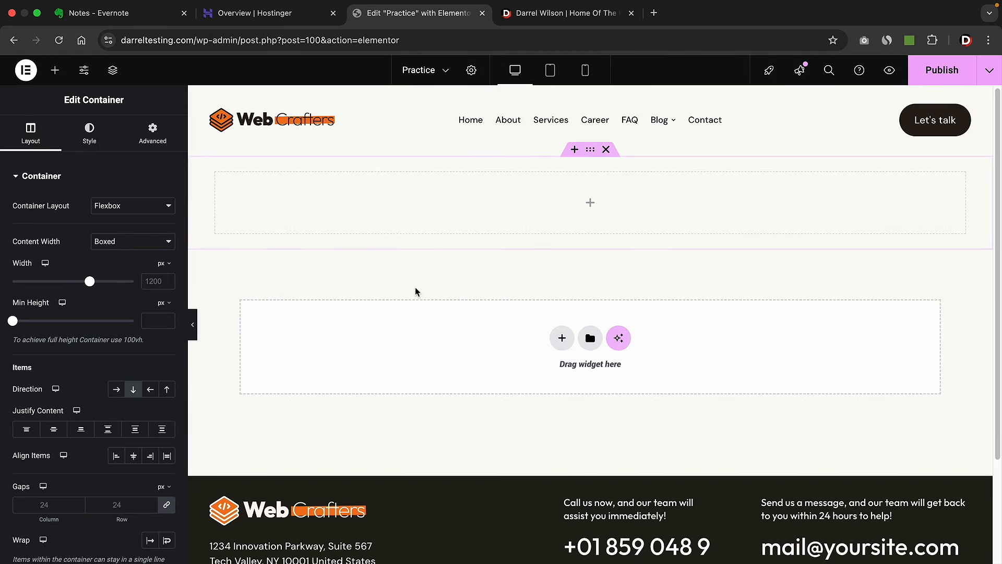
{"action": "left_click", "coordinate": [317, 185]}
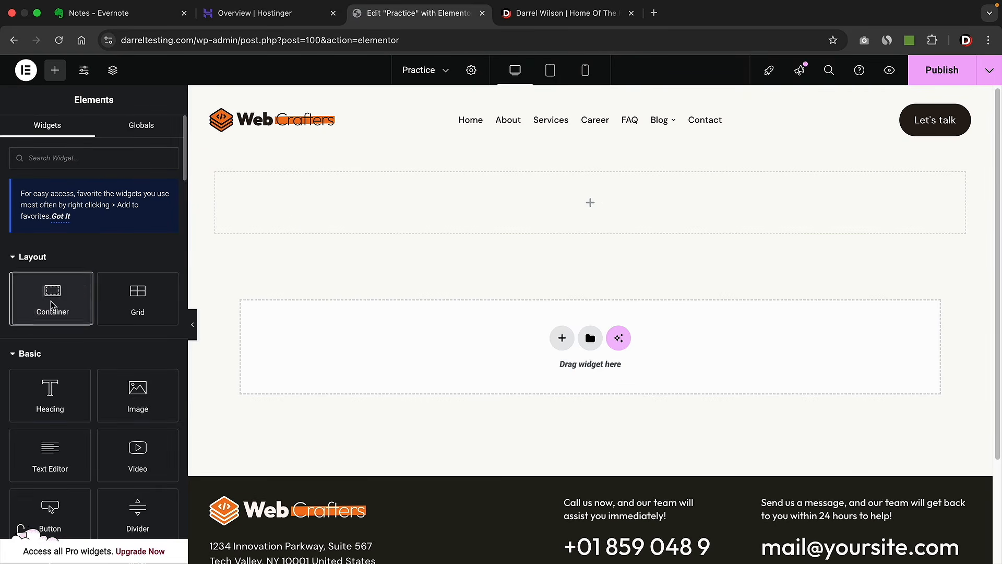
{"action": "left_click_drag", "start_coordinate": [50, 300], "coordinate": [299, 204]}
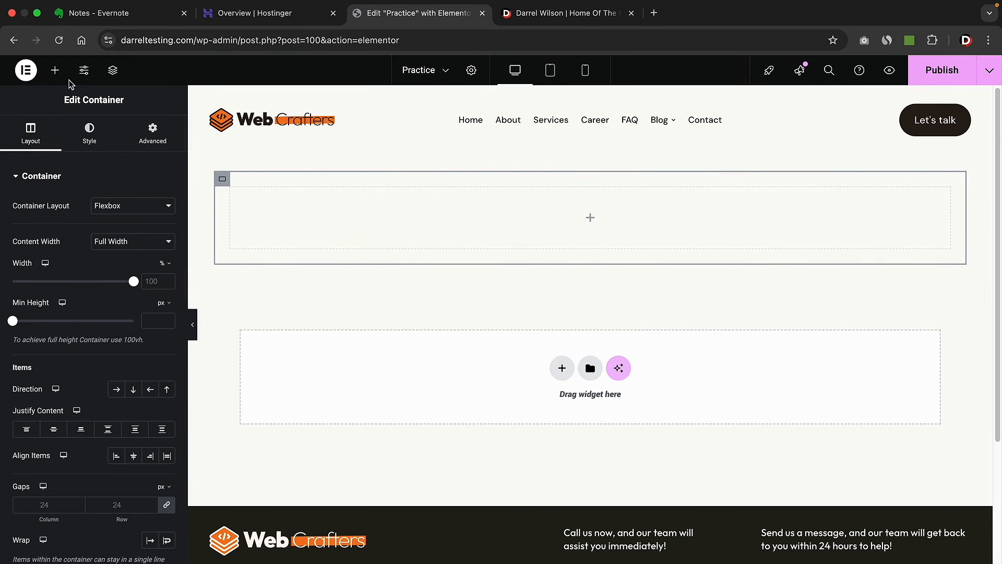
- Add a Text Editor tagline 'Create A Cool Website' with a Heading widget below it
{"action": "left_click", "coordinate": [54, 70]}
{"action": "left_click_drag", "start_coordinate": [57, 468], "coordinate": [290, 228]}
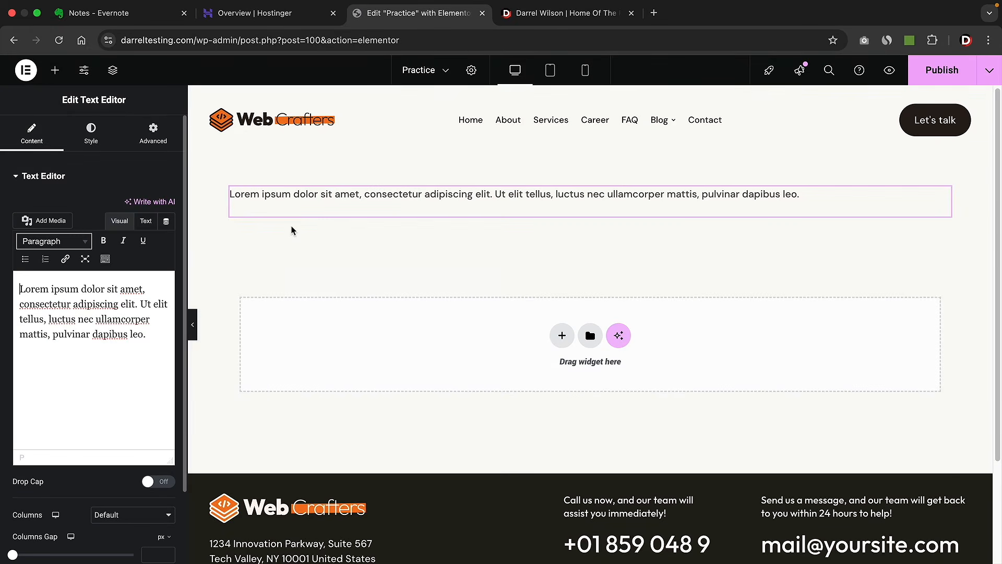
{"action": "triple_click", "coordinate": [122, 320]}
{"action": "type", "text": "Create A Cool Website"}
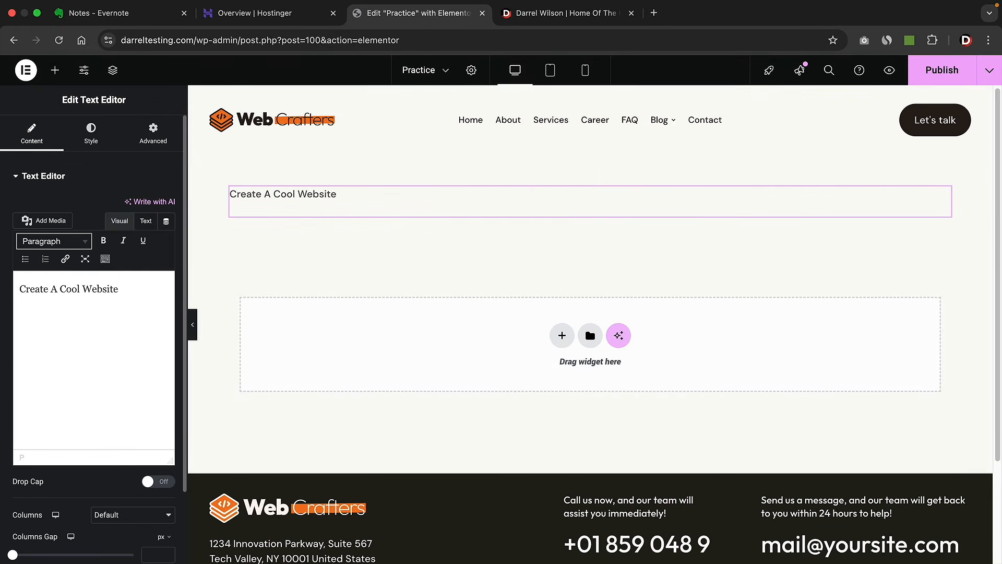
{"action": "left_click", "coordinate": [55, 70]}
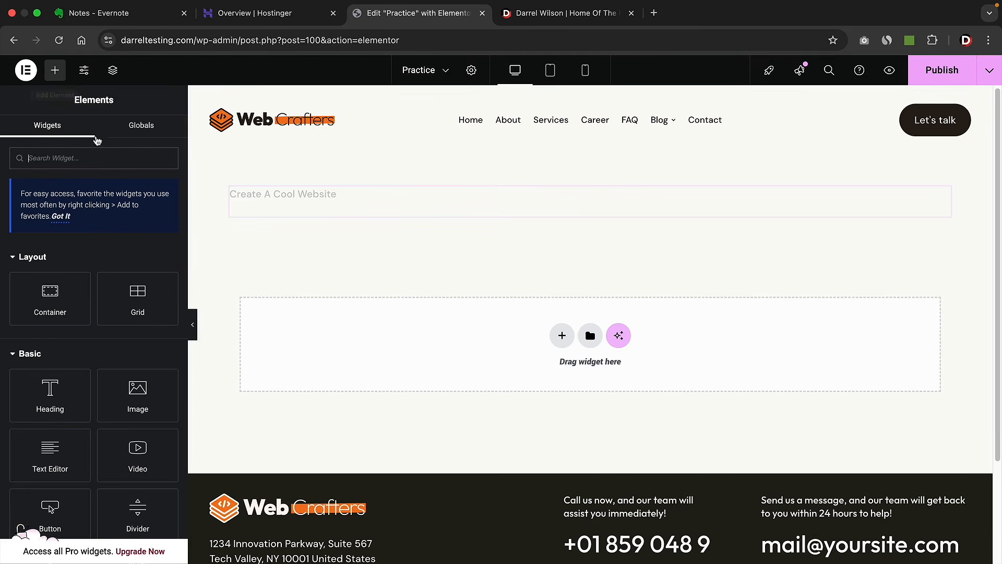
{"action": "left_click_drag", "start_coordinate": [51, 394], "coordinate": [293, 210]}
{"action": "left_click_drag", "start_coordinate": [293, 210], "coordinate": [293, 212]}
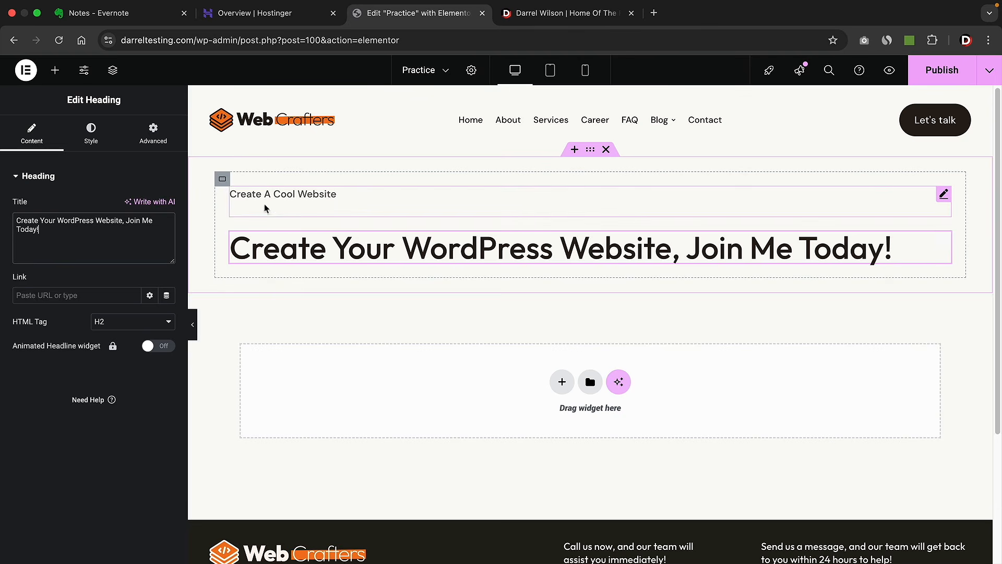
- Set the hero container width to 55% and add a Text Editor paragraph under the heading
{"action": "left_click", "coordinate": [223, 181]}
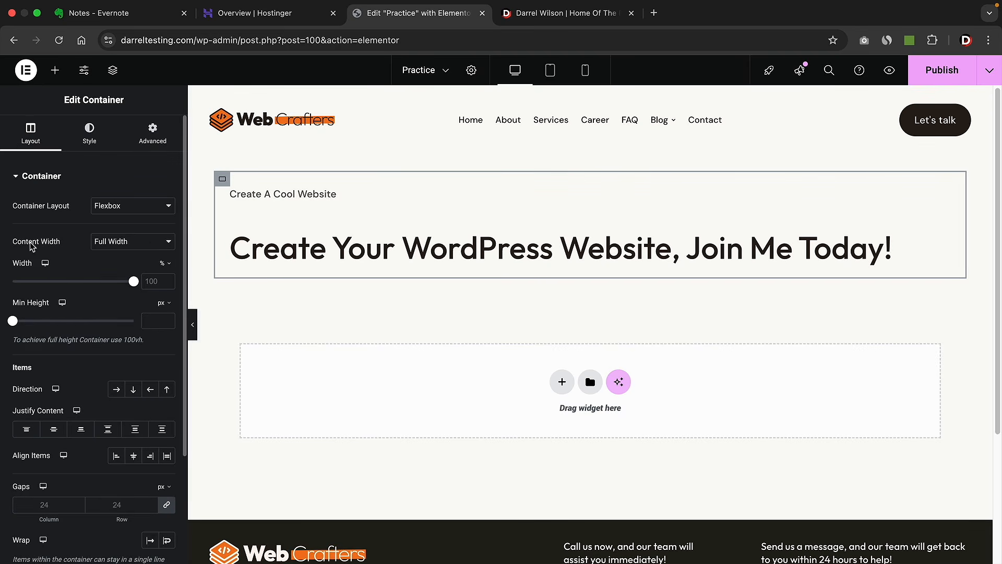
{"action": "left_click_drag", "start_coordinate": [131, 284], "coordinate": [79, 291]}
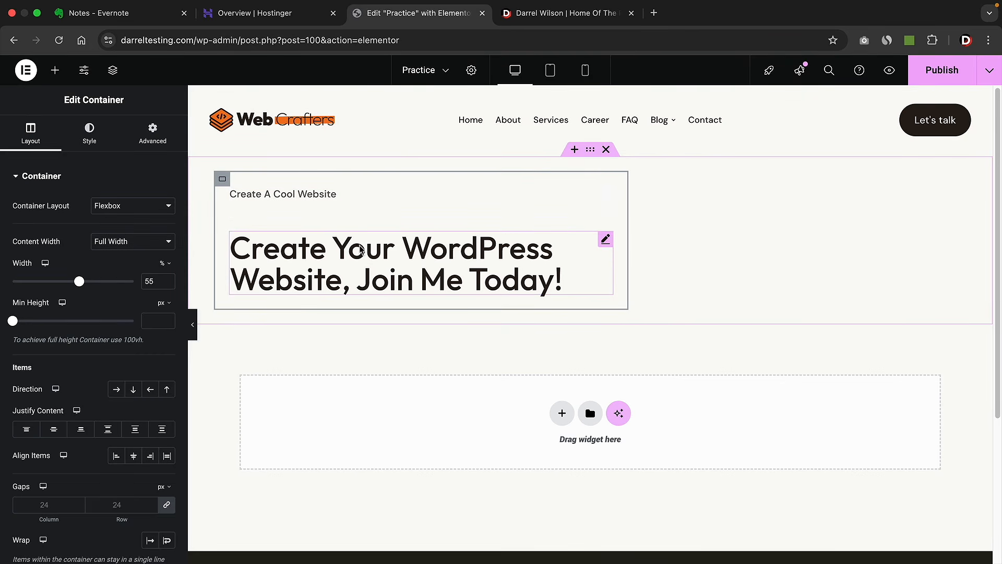
{"action": "left_click", "coordinate": [54, 70]}
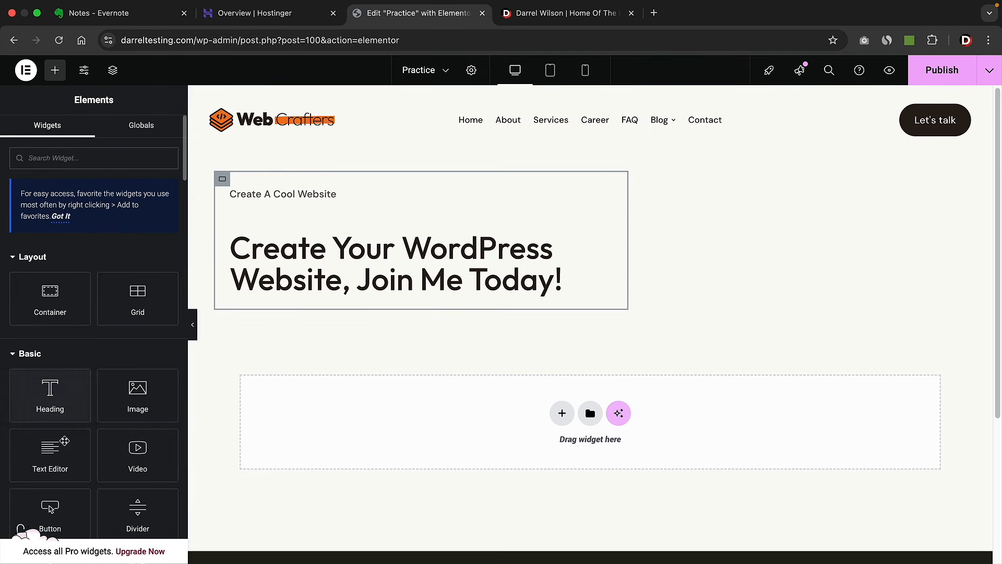
{"action": "left_click_drag", "start_coordinate": [64, 441], "coordinate": [277, 295]}
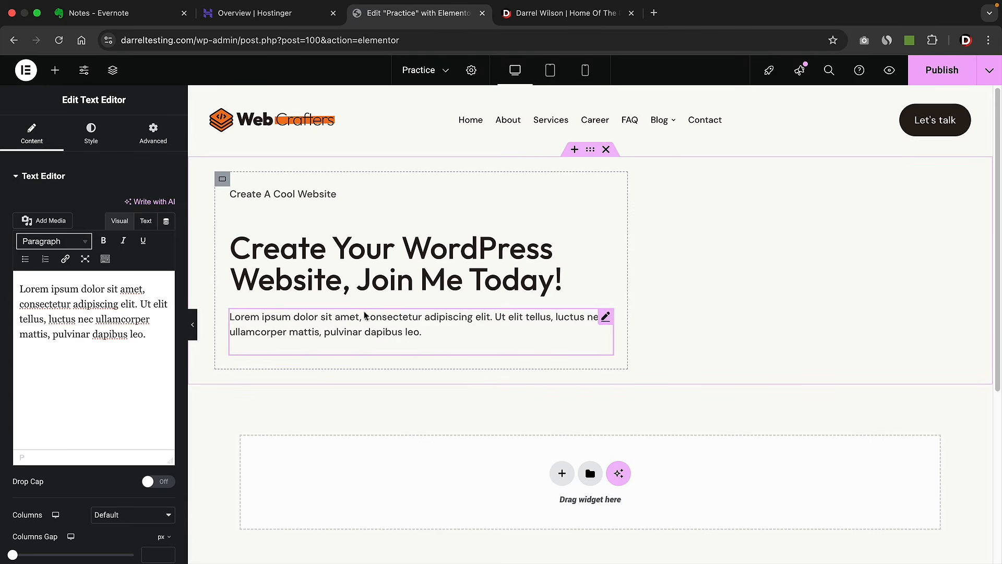
{"action": "left_click", "coordinate": [55, 70]}
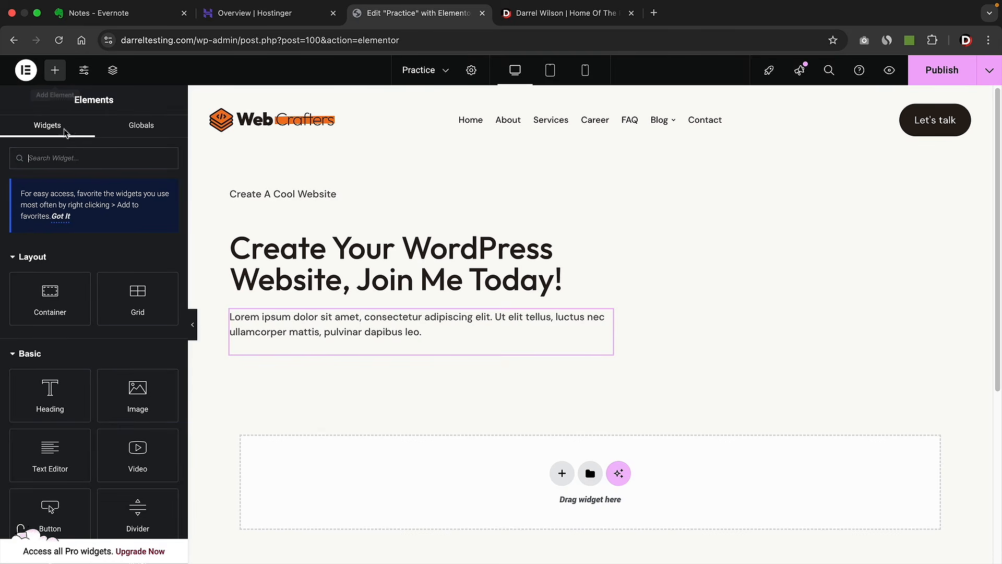
- Add a container below the paragraph with a Click here button and a duplicate of it
{"action": "left_click_drag", "start_coordinate": [50, 298], "coordinate": [287, 349]}
{"action": "scroll", "coordinate": [286, 350], "scroll_direction": "down", "scroll_amount": 2}
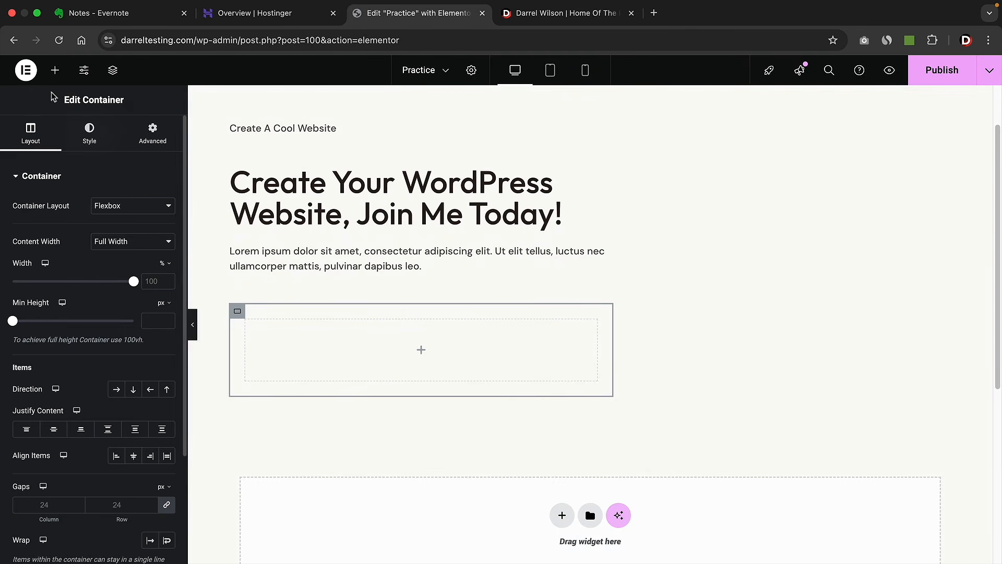
{"action": "left_click", "coordinate": [55, 70]}
{"action": "left_click_drag", "start_coordinate": [70, 512], "coordinate": [303, 355]}
{"action": "right_click", "coordinate": [297, 338]}
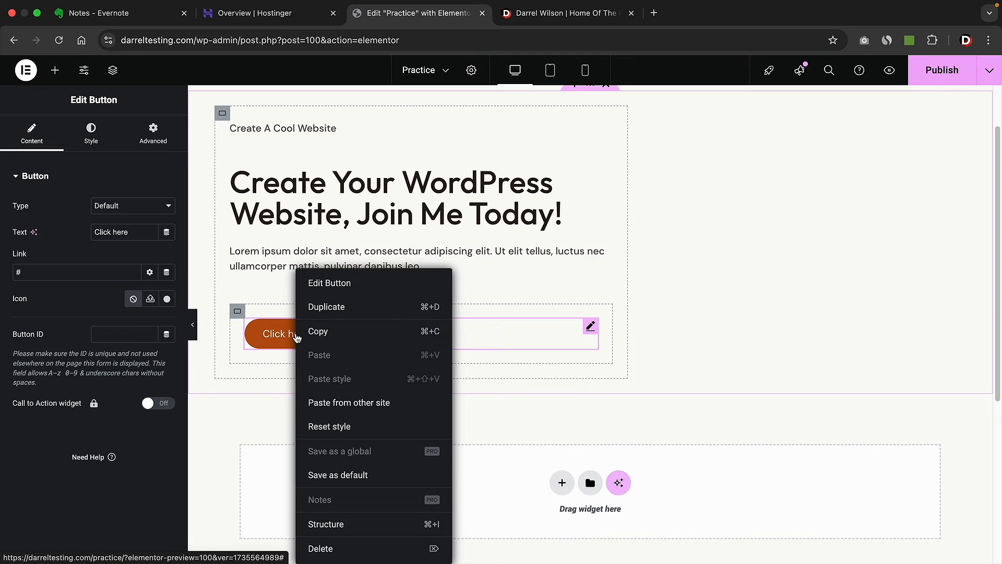
{"action": "left_click", "coordinate": [321, 311]}
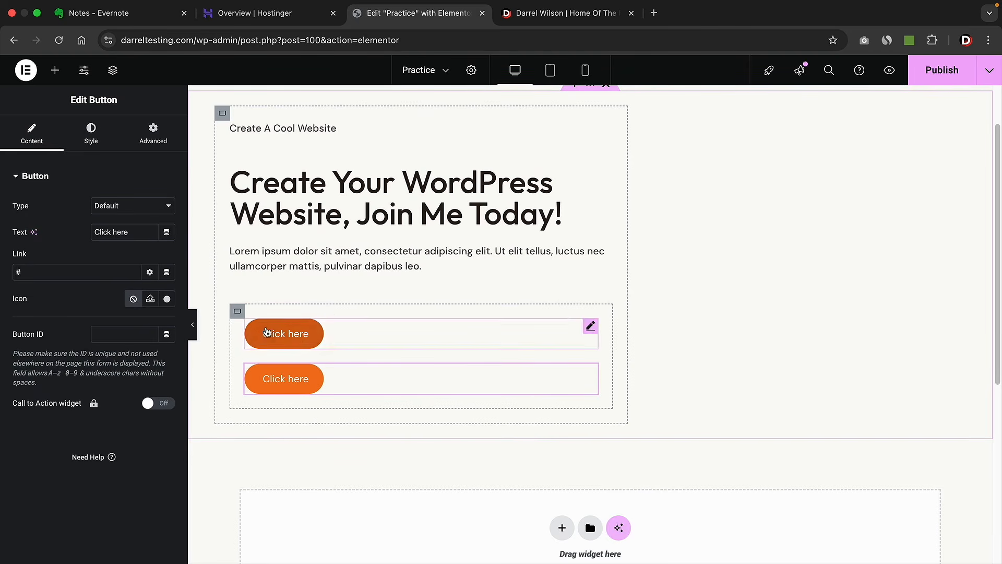
- Set the button container's Direction to Row, then view the darrelwilson.com reference tab
{"action": "left_click", "coordinate": [237, 312]}
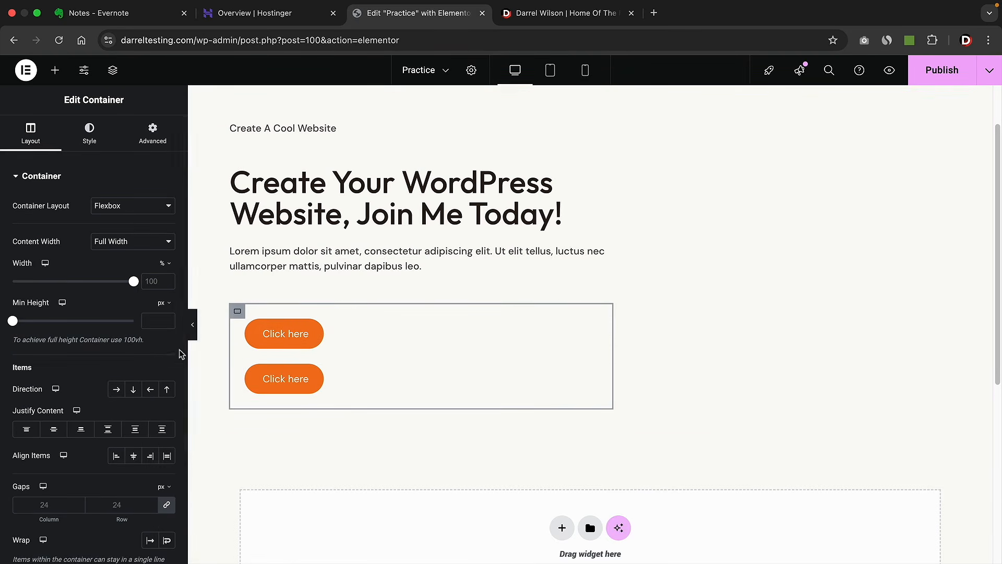
{"action": "left_click", "coordinate": [117, 393]}
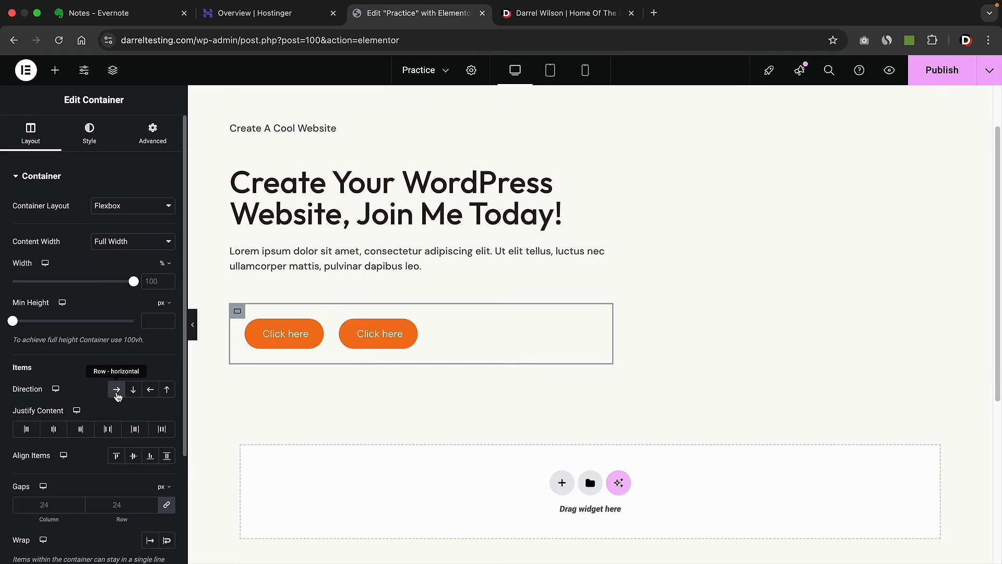
{"action": "left_click", "coordinate": [411, 328]}
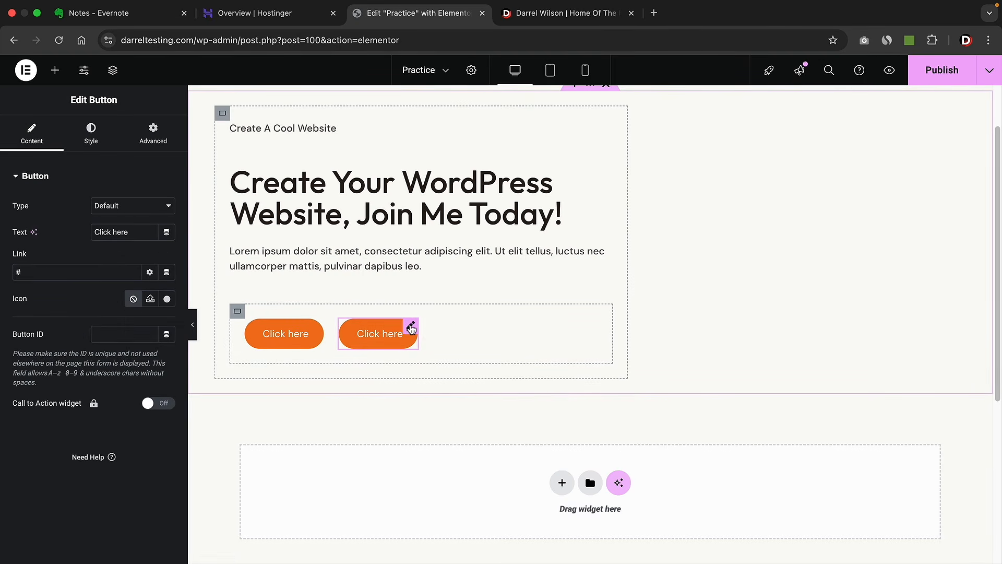
{"action": "key", "text": "ctrl+Tab"}
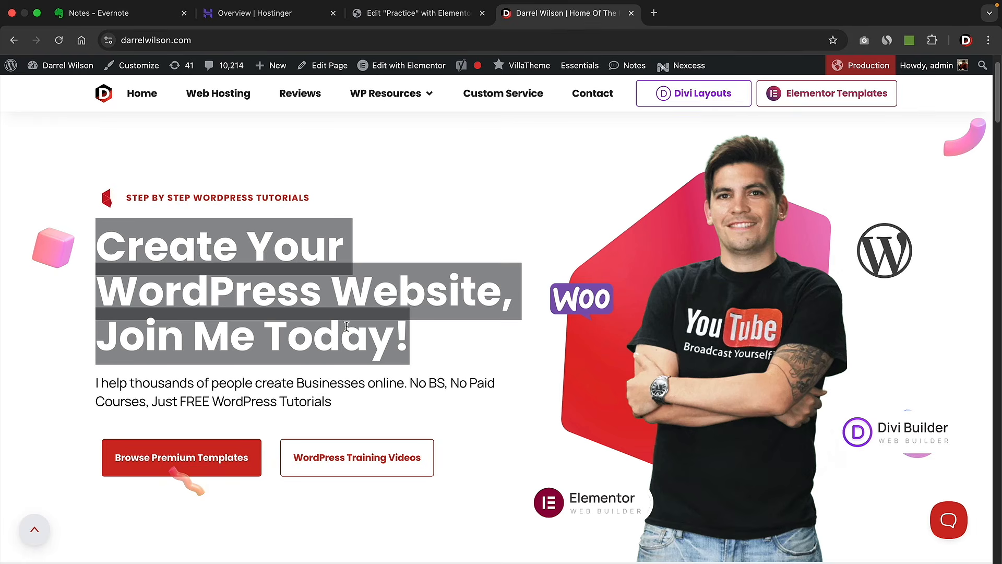
- Return to the 'Edit "Practice" with Elementor' tab from the darrelwilson.com reference page
{"action": "left_click", "coordinate": [346, 326]}
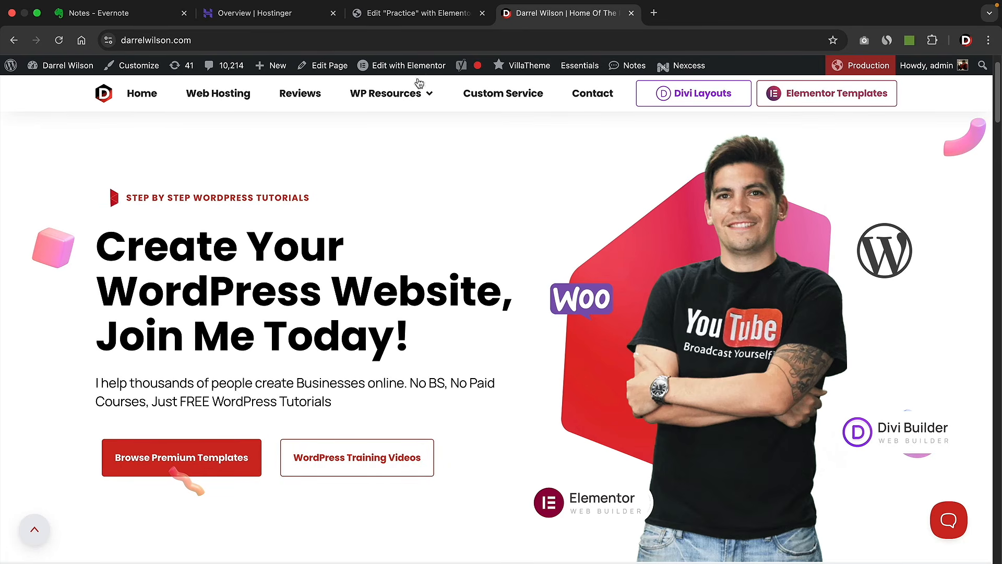
{"action": "left_click", "coordinate": [413, 13]}
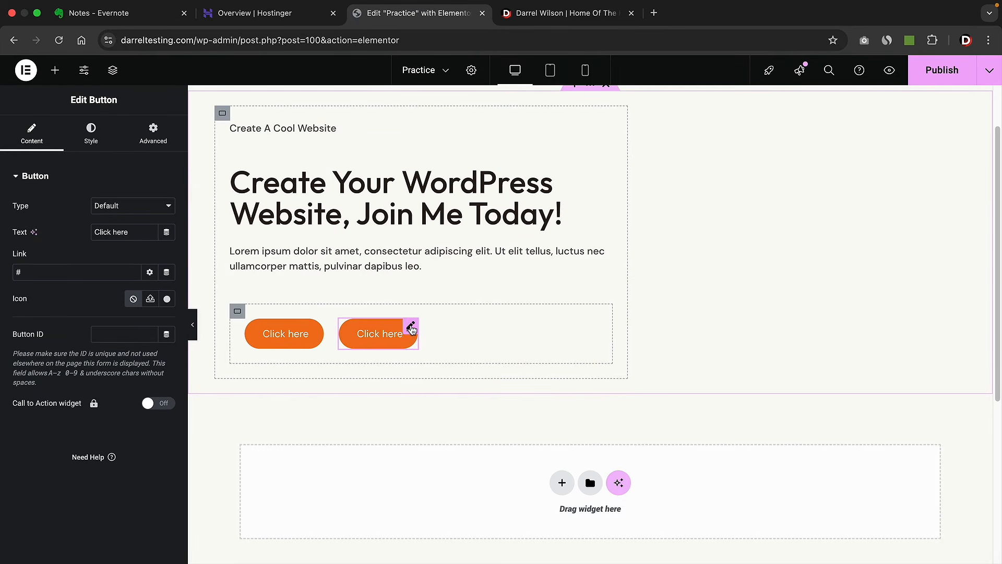
- Make the second button's background black and relabel it 'Contact Us'
{"action": "left_click", "coordinate": [99, 138]}
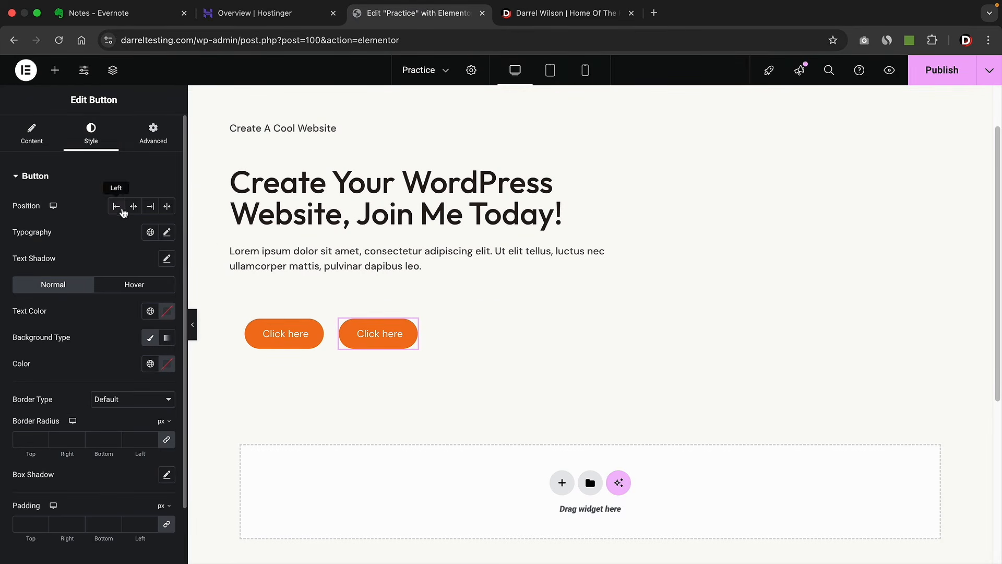
{"action": "left_click", "coordinate": [167, 364]}
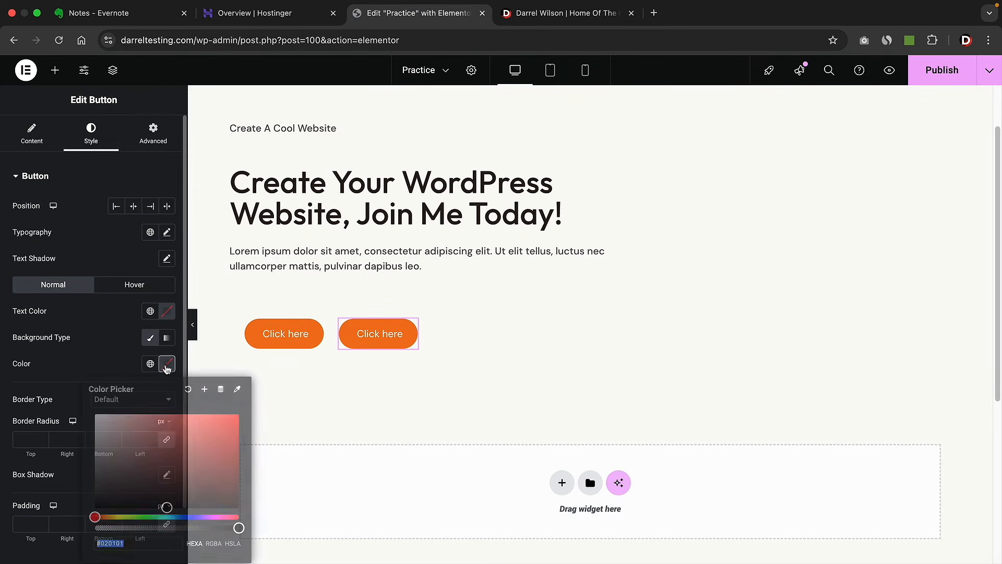
{"action": "left_click_drag", "start_coordinate": [120, 433], "coordinate": [67, 522]}
{"action": "left_click", "coordinate": [107, 354]}
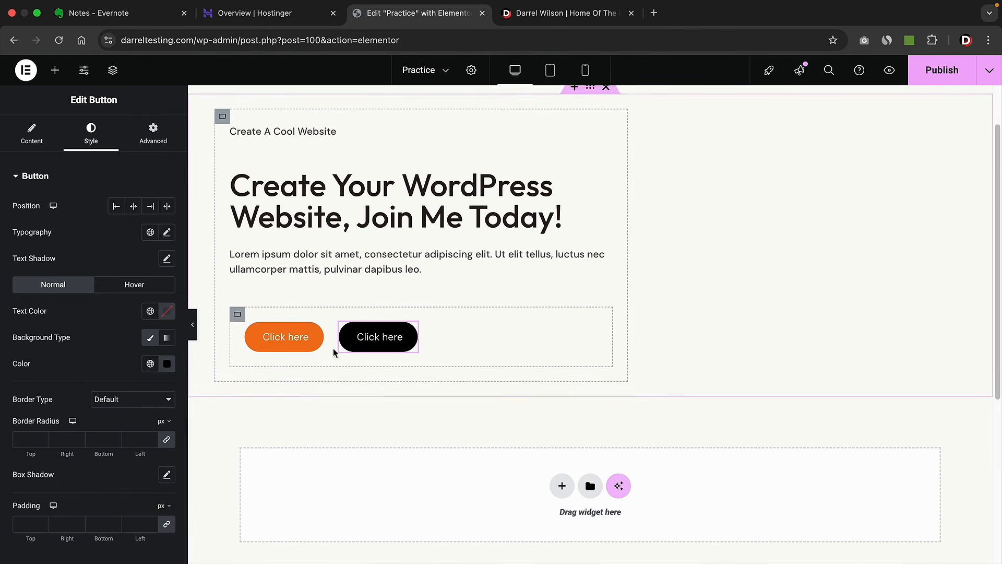
{"action": "scroll", "coordinate": [333, 347], "scroll_direction": "up", "scroll_amount": 1}
{"action": "left_click", "coordinate": [29, 139]}
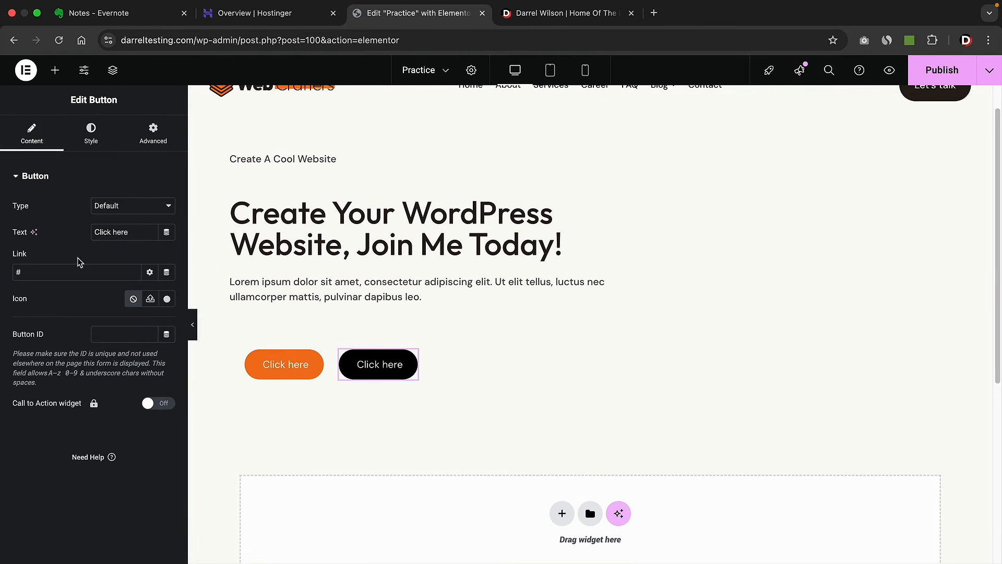
{"action": "triple_click", "coordinate": [129, 232]}
{"action": "type", "text": "Contact Us"}
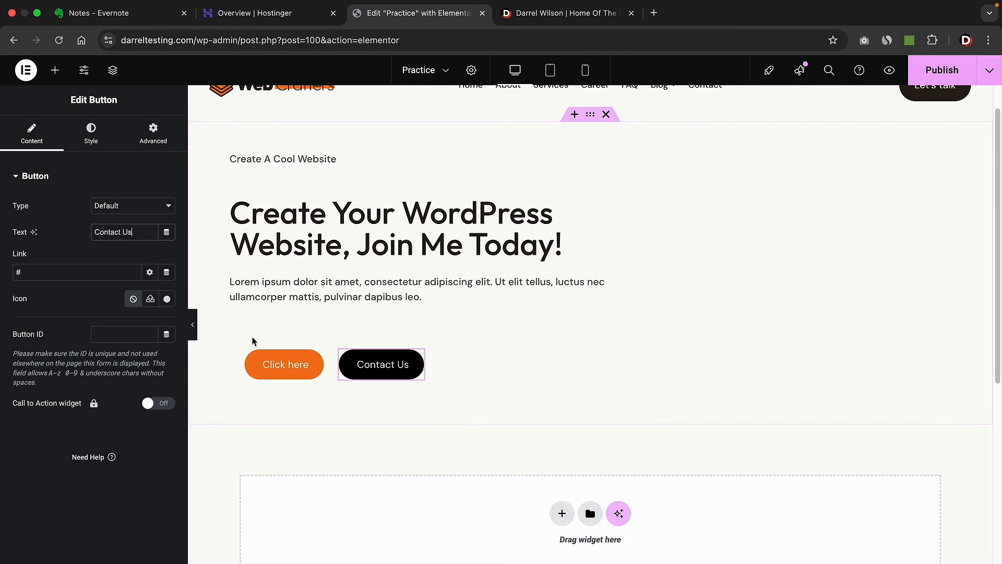
- Relabel the orange button 'About Us' and link it to the About page
{"action": "left_click", "coordinate": [286, 364]}
{"action": "triple_click", "coordinate": [112, 232]}
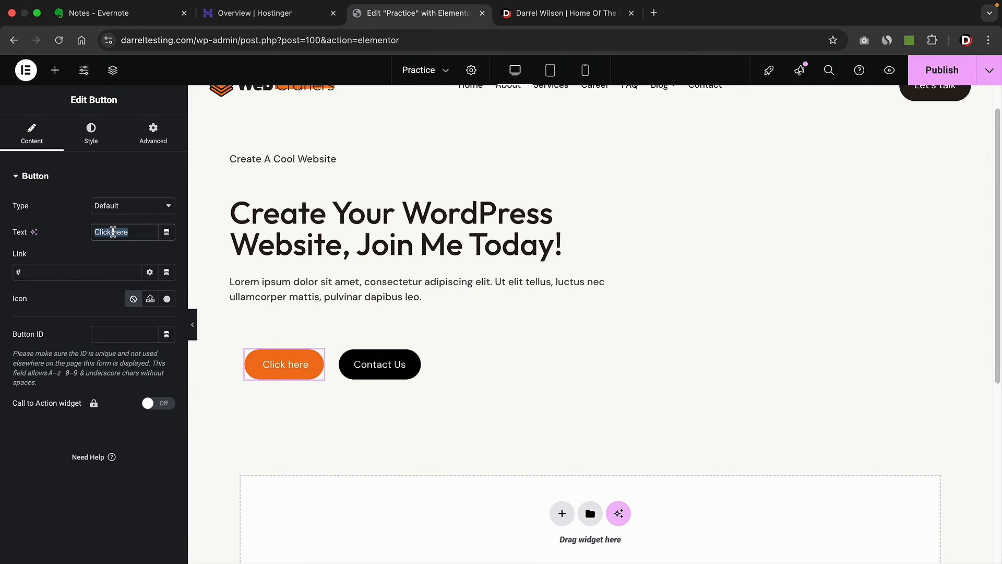
{"action": "type", "text": "B"}
{"action": "key", "text": "BackSpace"}
{"action": "type", "text": "About Us"}
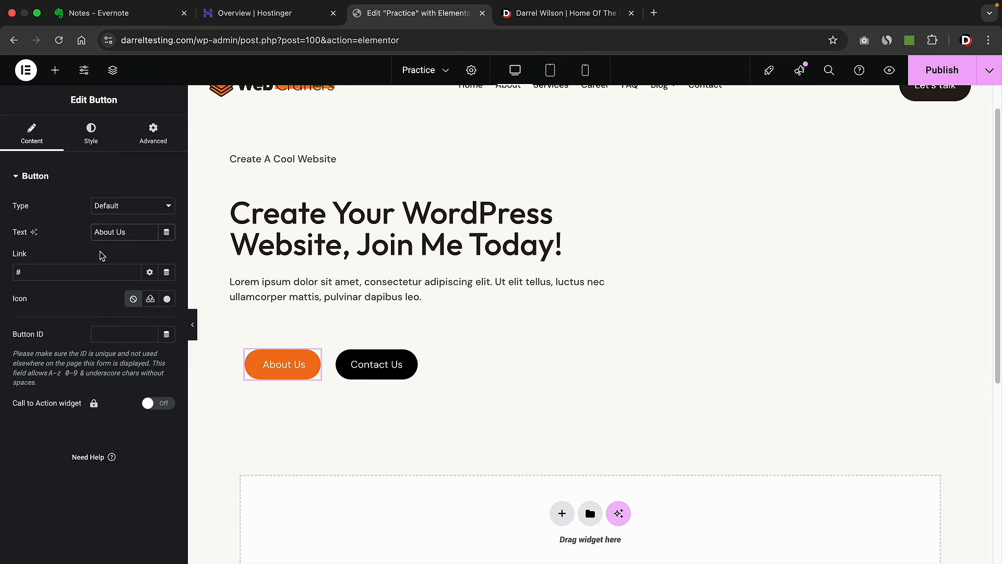
{"action": "left_click", "coordinate": [79, 272]}
{"action": "type", "text": "about"}
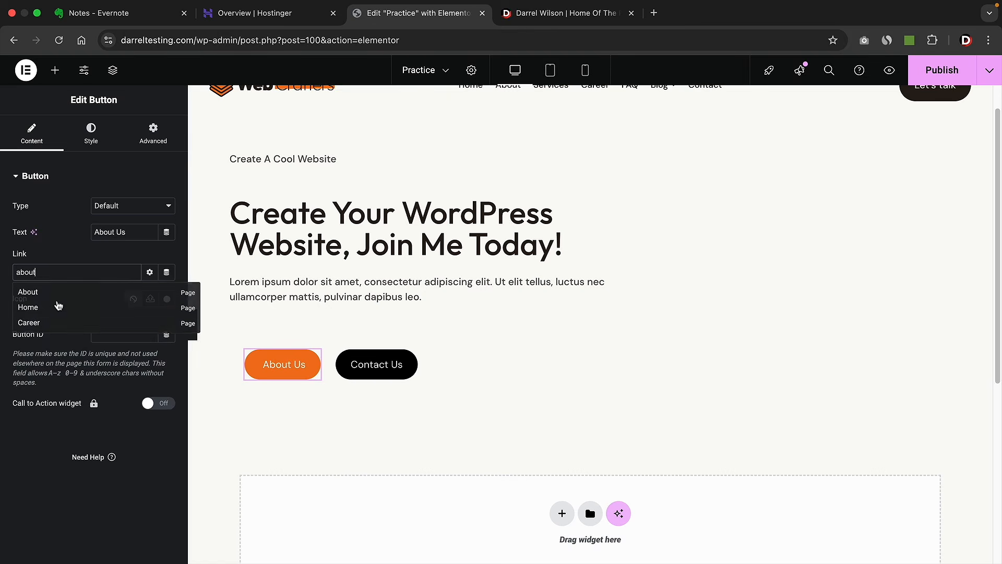
{"action": "left_click", "coordinate": [45, 292]}
- Link the Contact Us button to the Contact page
{"action": "left_click", "coordinate": [410, 360]}
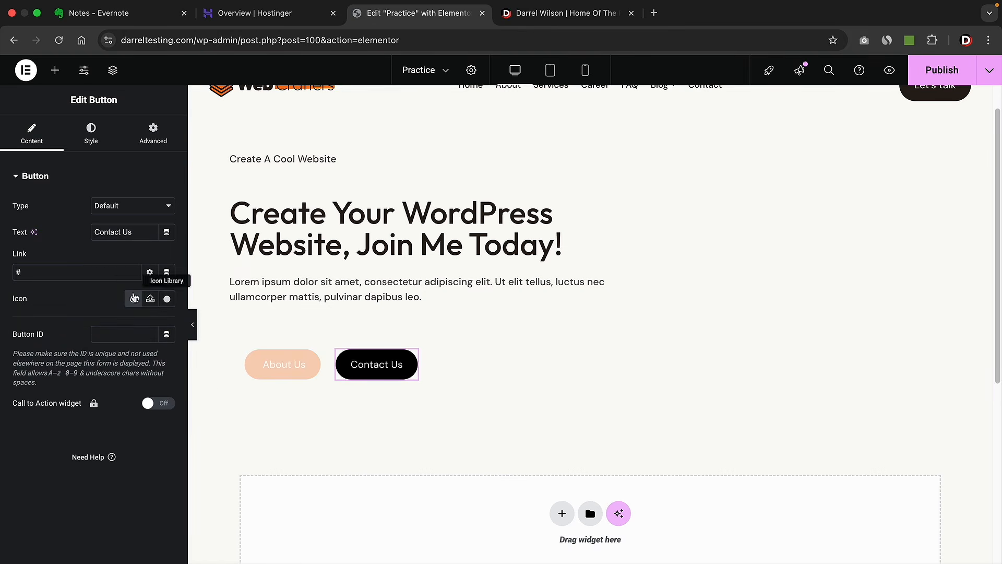
{"action": "left_click", "coordinate": [105, 276]}
{"action": "key", "text": "BackSpace"}
{"action": "type", "text": "cobnta"}
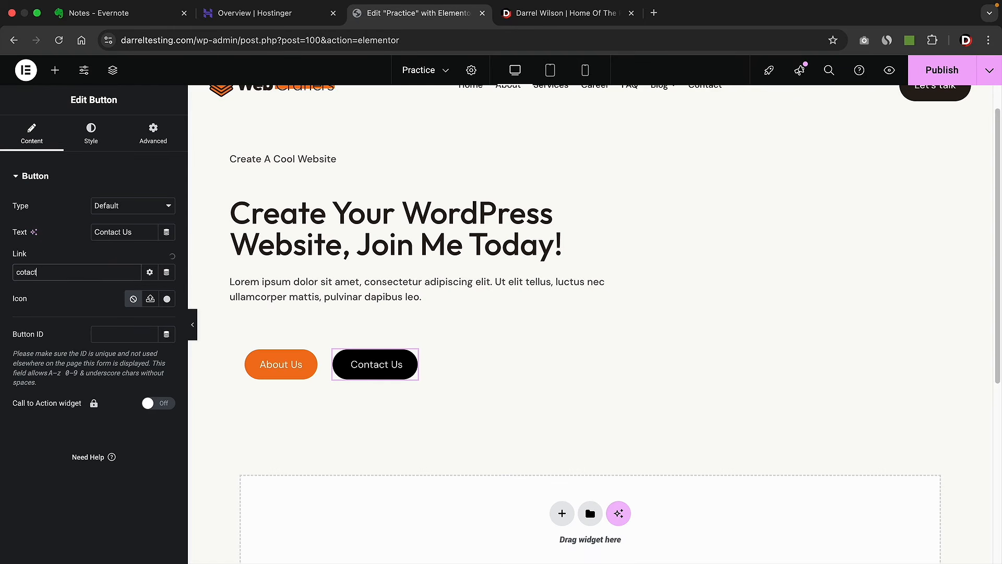
{"action": "key", "text": "BackSpace"}
{"action": "key", "text": "BackSpace"}
{"action": "key", "text": "BackSpace"}
{"action": "key", "text": "BackSpace"}
{"action": "key", "text": "BackSpace"}
{"action": "key", "text": "BackSpace"}
{"action": "type", "text": "cont"}
{"action": "left_click", "coordinate": [73, 291]}
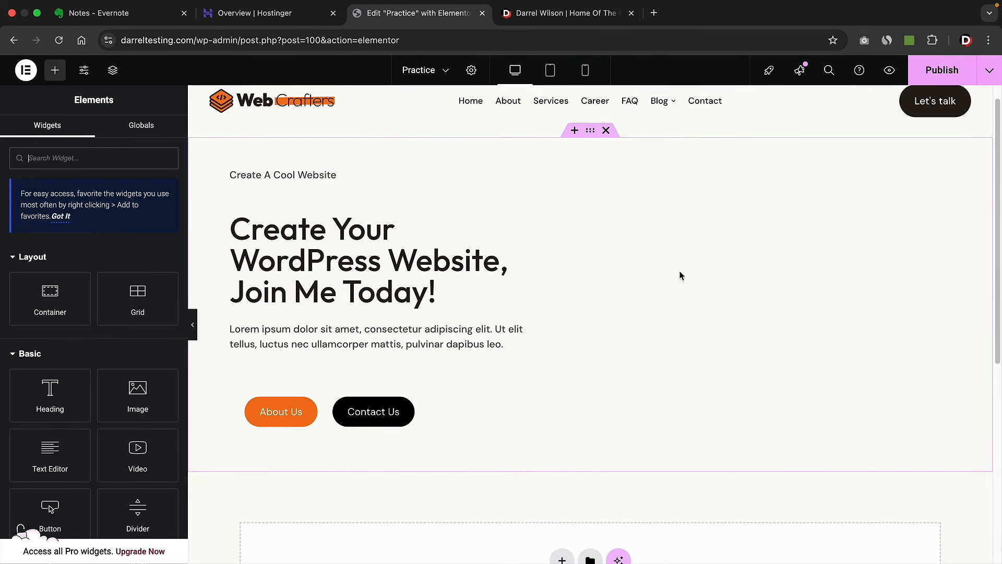
- Add a two-column Flexbox section below the hero, then delete it again
{"action": "scroll", "coordinate": [680, 275], "scroll_direction": "down", "scroll_amount": 3}
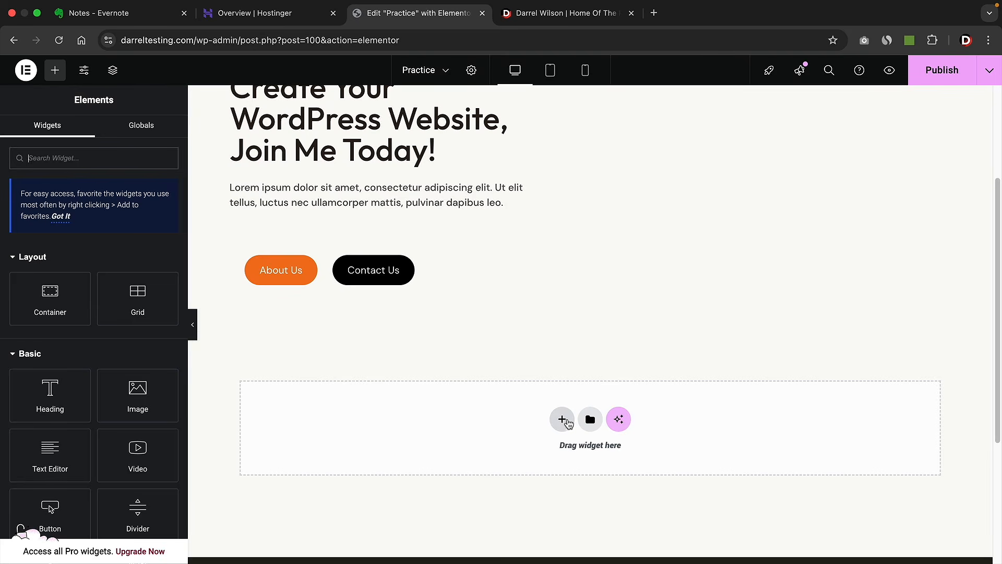
{"action": "left_click", "coordinate": [562, 419]}
{"action": "left_click", "coordinate": [552, 458]}
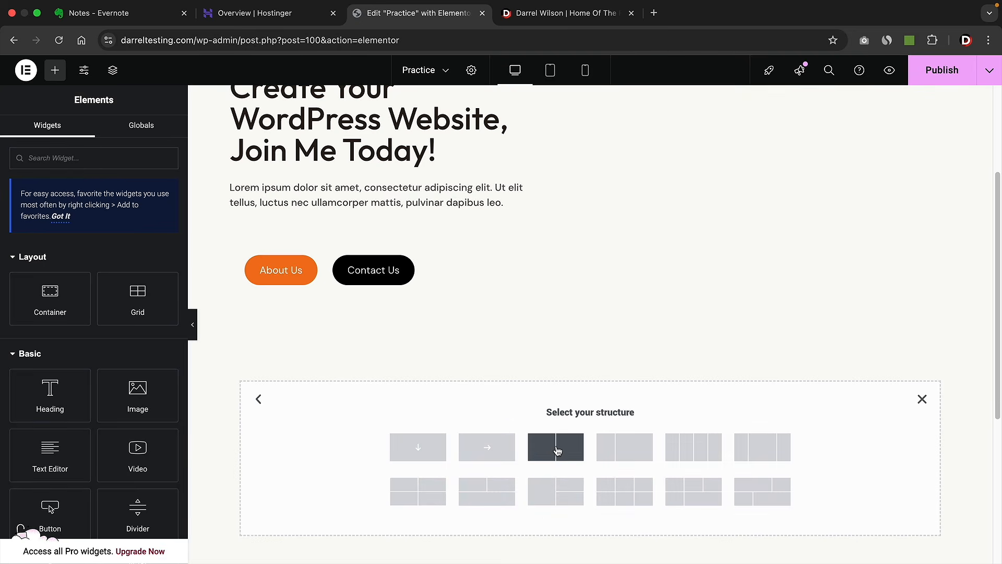
{"action": "left_click", "coordinate": [555, 445]}
{"action": "scroll", "coordinate": [556, 446], "scroll_direction": "down", "scroll_amount": 2}
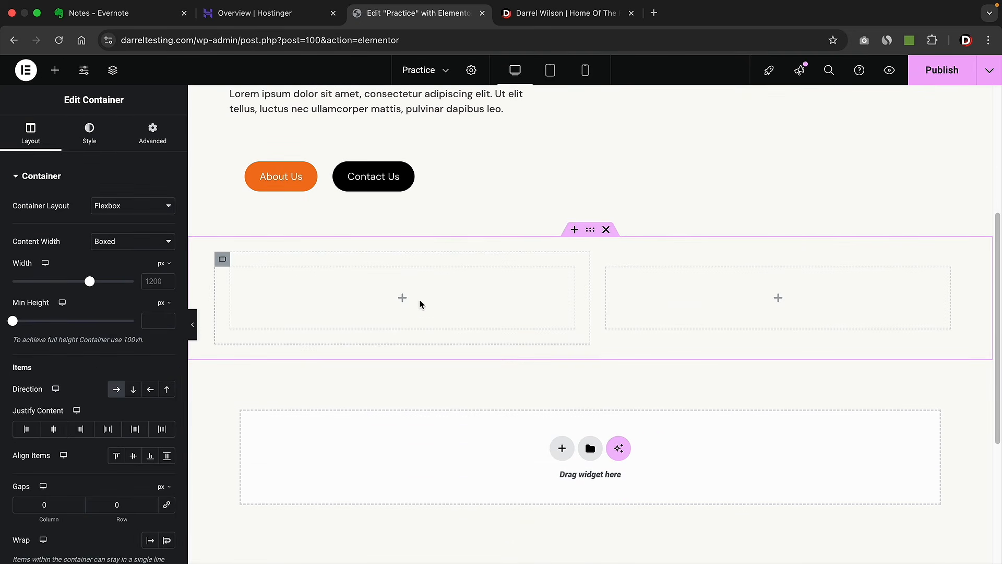
{"action": "scroll", "coordinate": [723, 299], "scroll_direction": "up", "scroll_amount": 5}
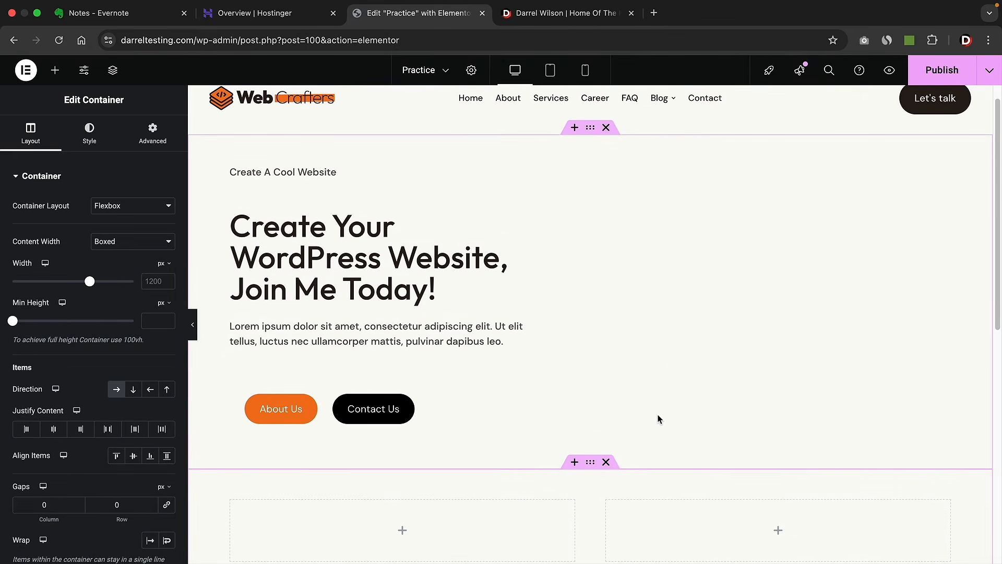
{"action": "left_click", "coordinate": [606, 462]}
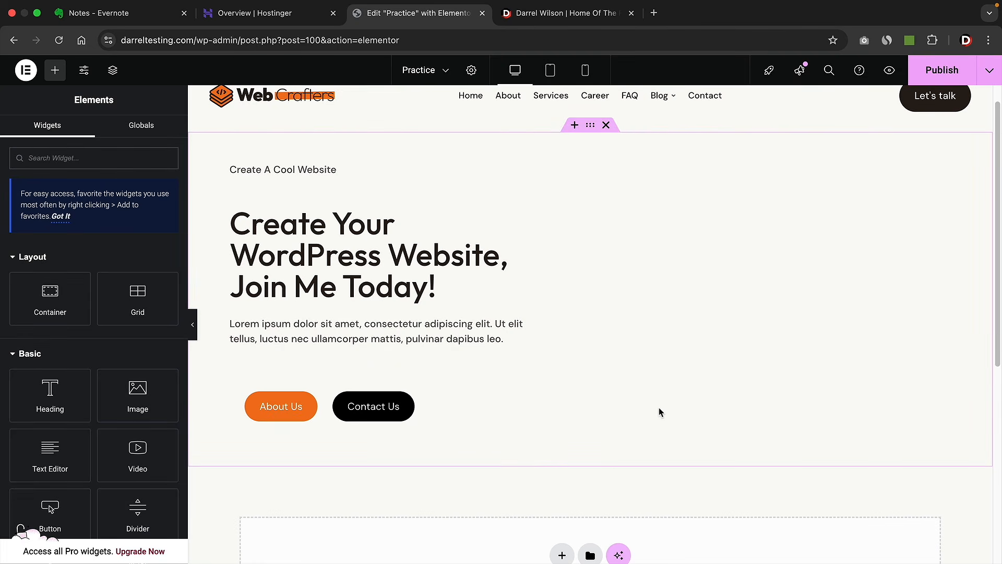
{"action": "scroll", "coordinate": [146, 384], "scroll_direction": "down", "scroll_amount": 1}
- Add an Image widget below the buttons showing the smiling man in an orange sweater from the Media Library
{"action": "scroll", "coordinate": [196, 377], "scroll_direction": "down", "scroll_amount": 1}
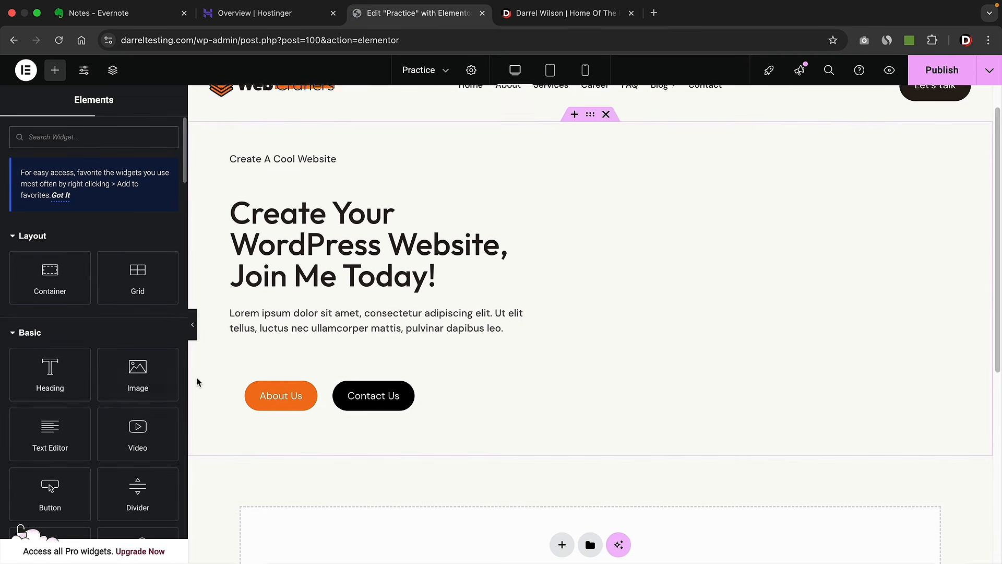
{"action": "left_click_drag", "start_coordinate": [157, 368], "coordinate": [284, 406]}
{"action": "scroll", "coordinate": [290, 402], "scroll_direction": "down", "scroll_amount": 2}
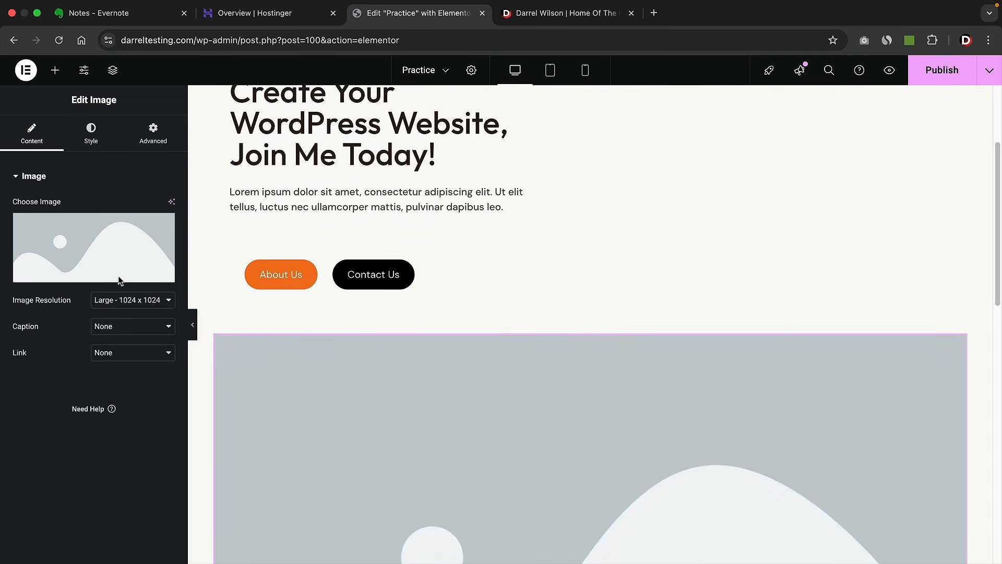
{"action": "left_click", "coordinate": [98, 242]}
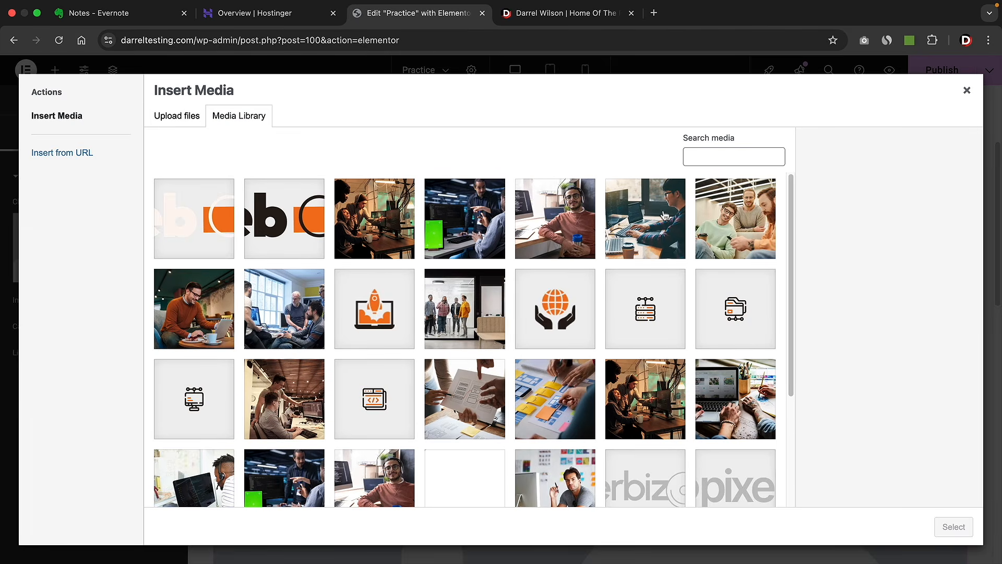
{"action": "left_click", "coordinate": [214, 305]}
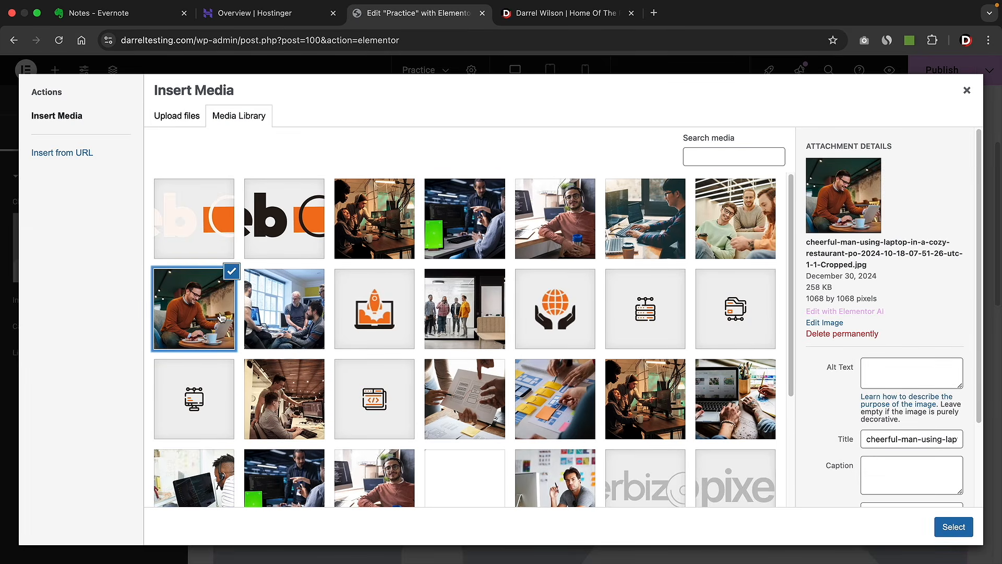
{"action": "left_click", "coordinate": [953, 526]}
{"action": "scroll", "coordinate": [647, 387], "scroll_direction": "down", "scroll_amount": 2}
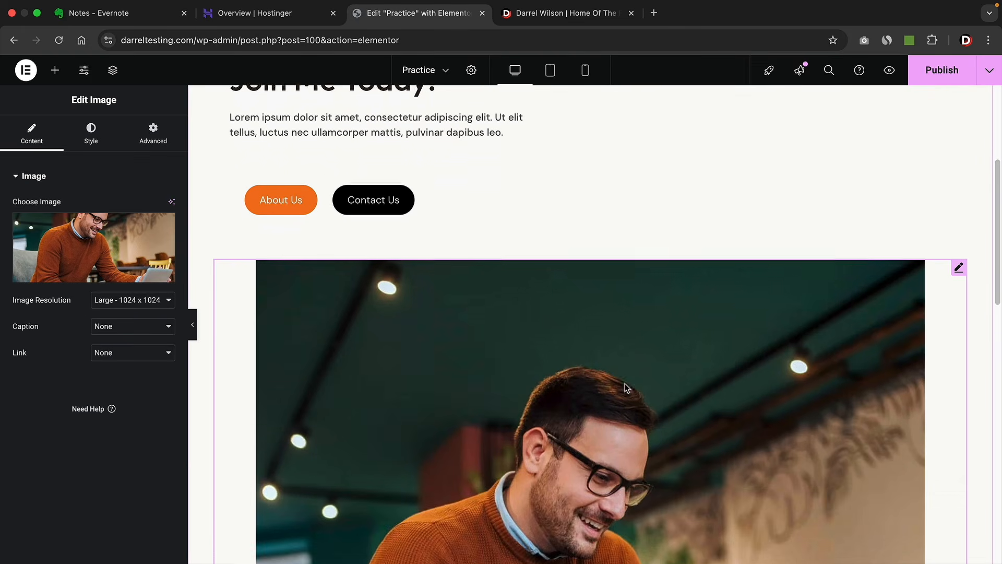
{"action": "scroll", "coordinate": [495, 360], "scroll_direction": "up", "scroll_amount": 5}
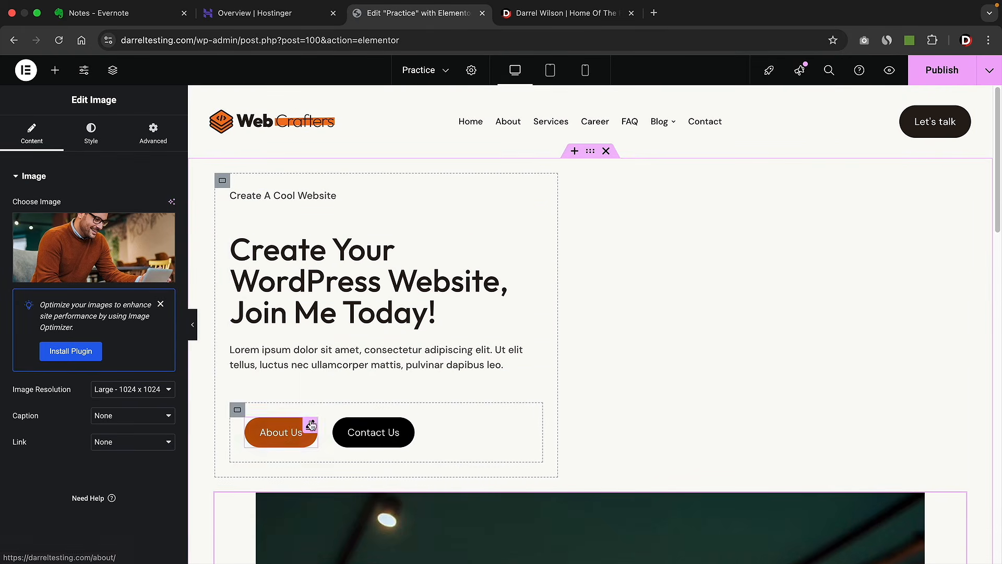
- Set the hero section's Direction to Row so the photo sits right of the text
{"action": "left_click", "coordinate": [590, 152]}
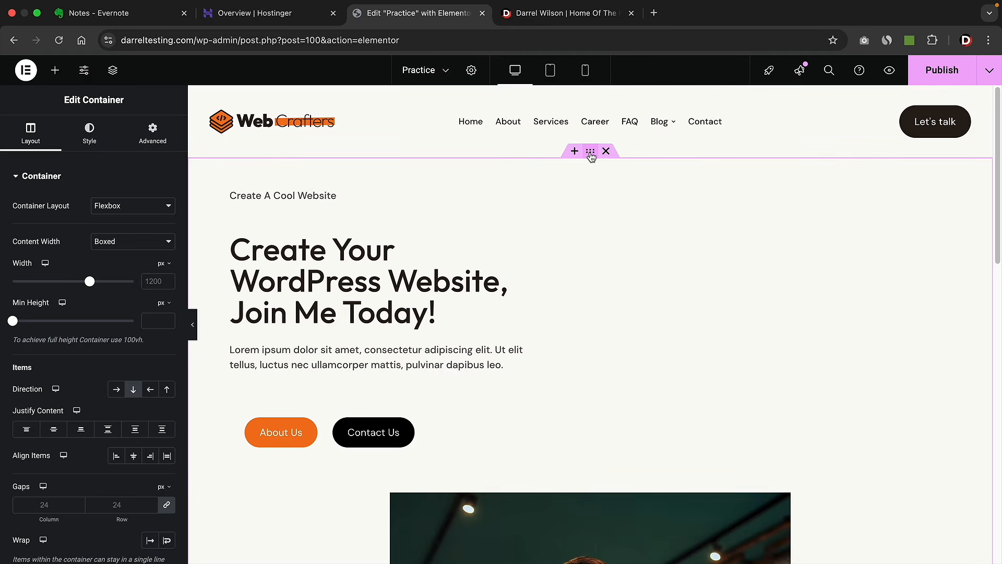
{"action": "left_click", "coordinate": [117, 390]}
{"action": "scroll", "coordinate": [343, 334], "scroll_direction": "down", "scroll_amount": 2}
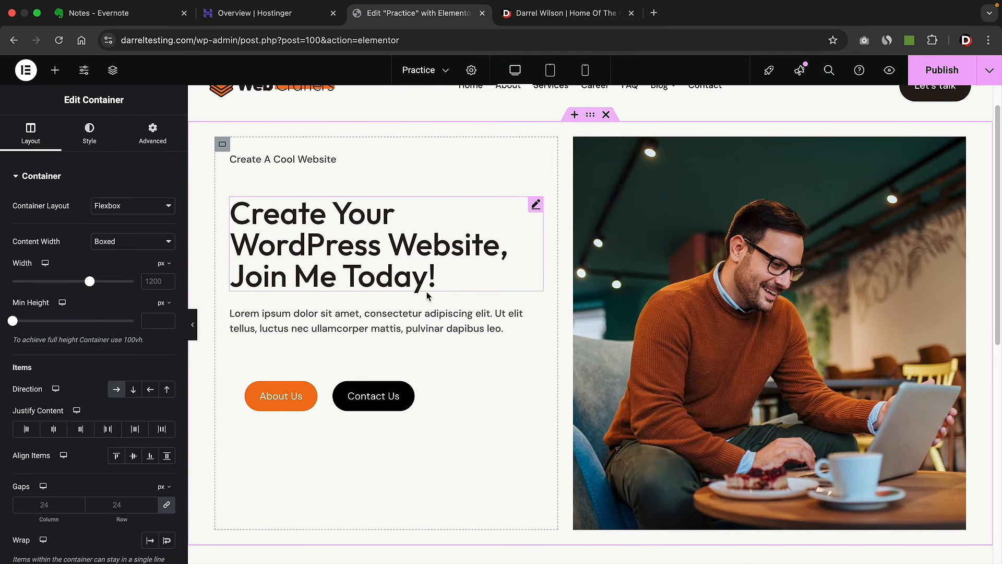
{"action": "scroll", "coordinate": [427, 296], "scroll_direction": "down", "scroll_amount": 1}
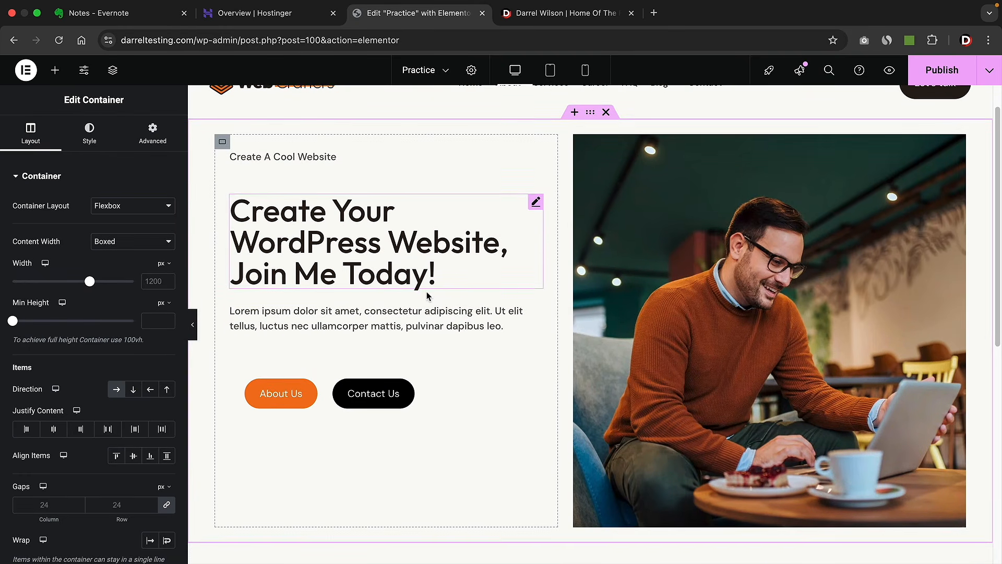
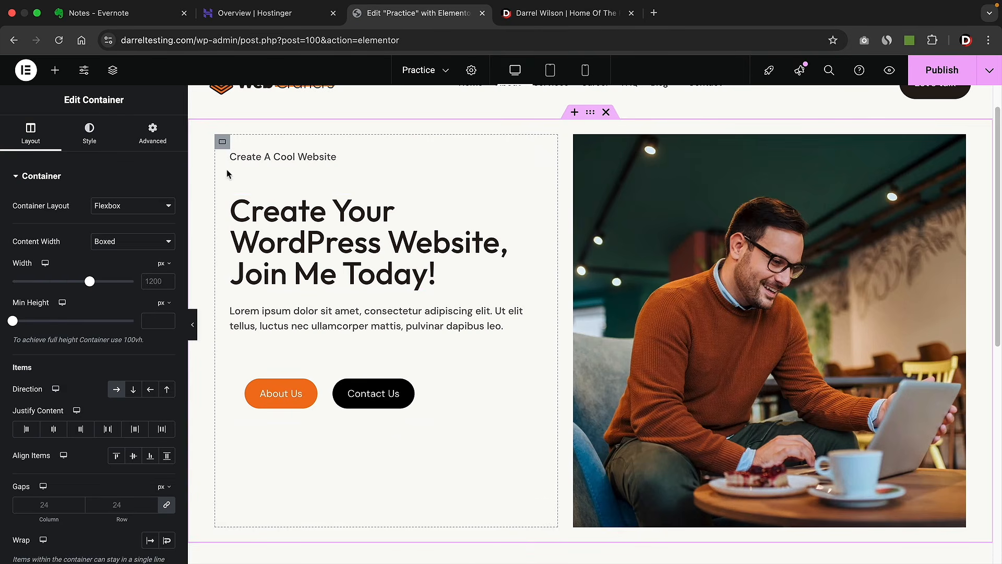
- Select the hero's left text container and set its Justify Content to Center
{"action": "left_click", "coordinate": [223, 143]}
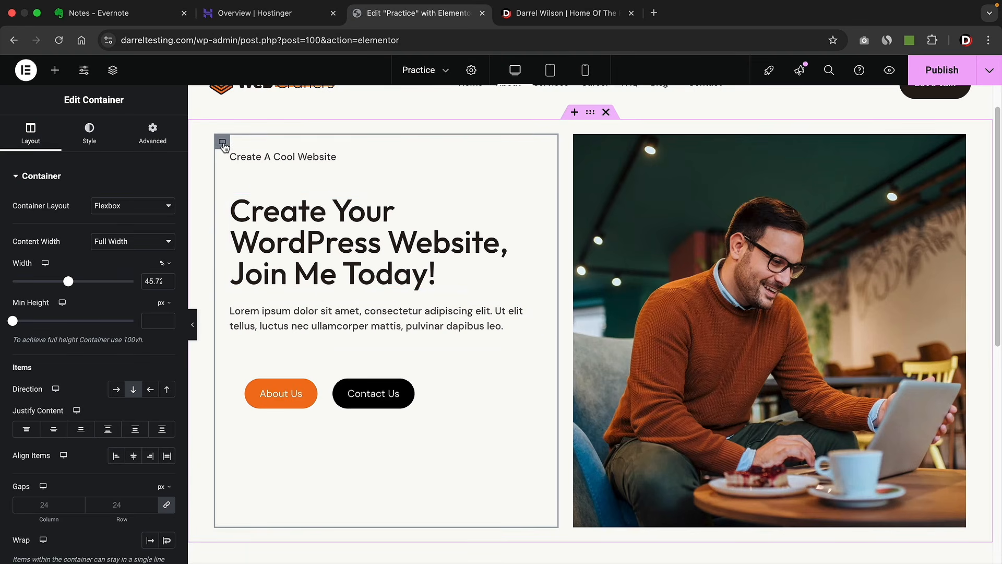
{"action": "left_click", "coordinate": [54, 431]}
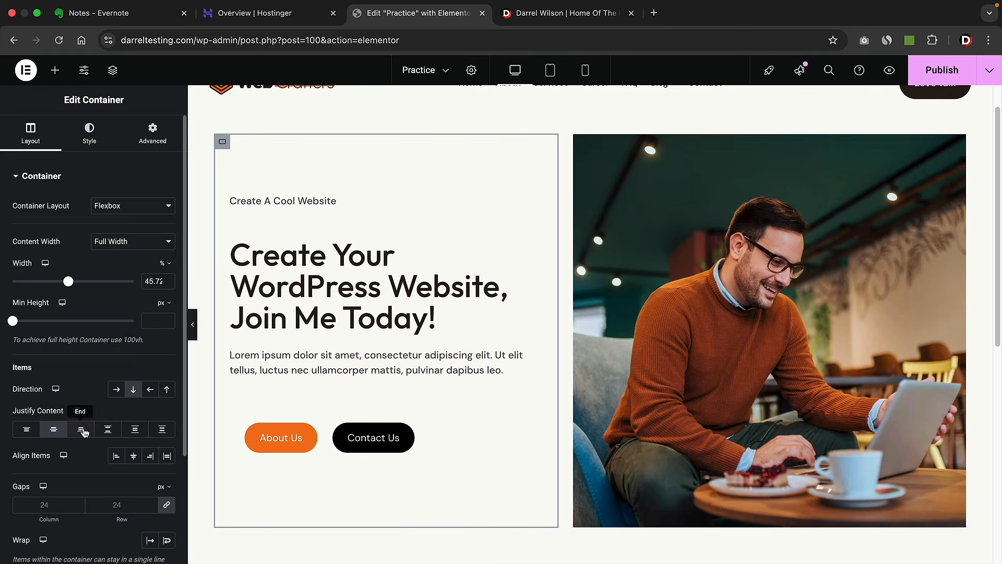
{"action": "left_click", "coordinate": [164, 430]}
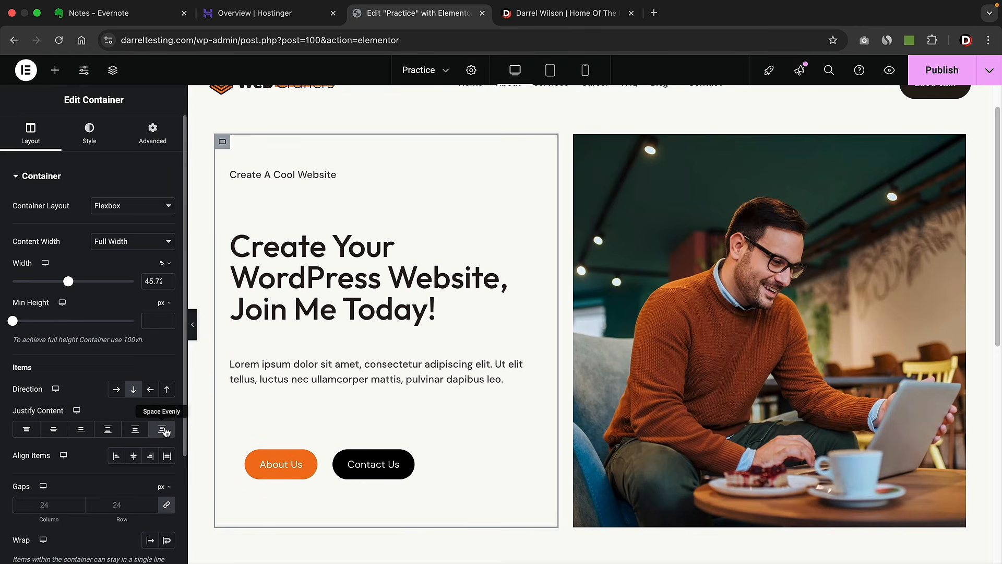
{"action": "left_click", "coordinate": [137, 429]}
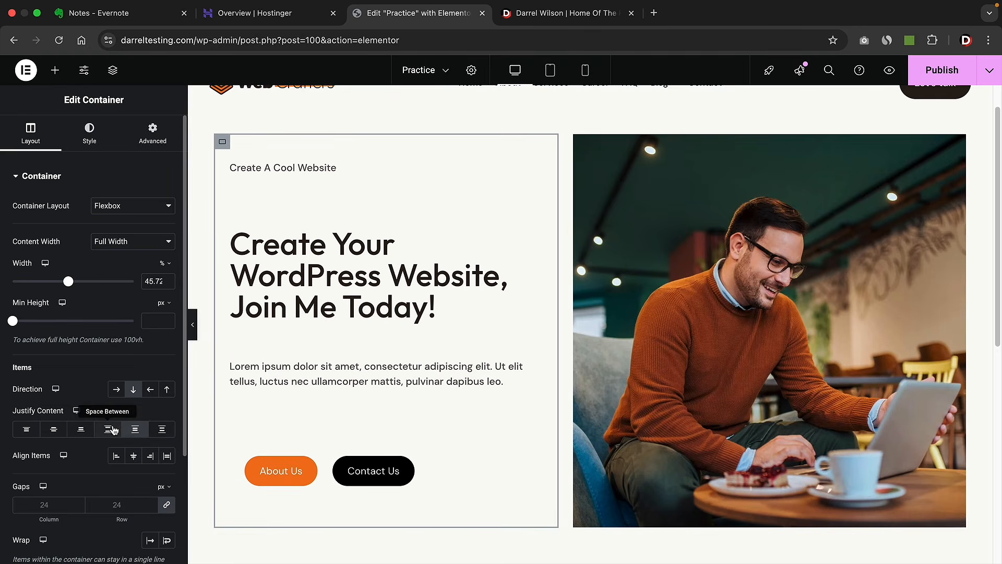
{"action": "left_click", "coordinate": [108, 429]}
{"action": "left_click", "coordinate": [83, 431]}
{"action": "left_click", "coordinate": [53, 430]}
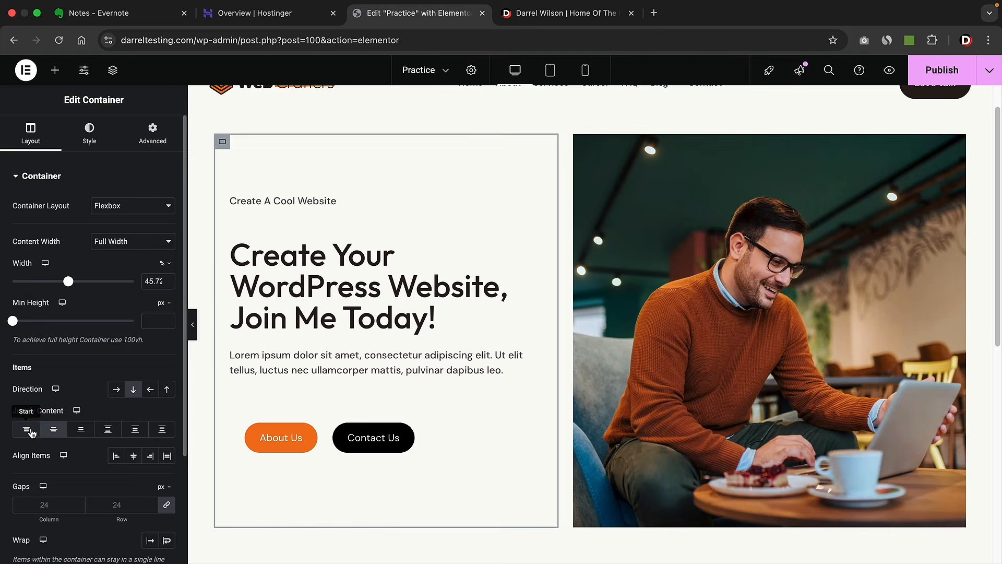
{"action": "left_click", "coordinate": [27, 430]}
{"action": "left_click", "coordinate": [52, 432]}
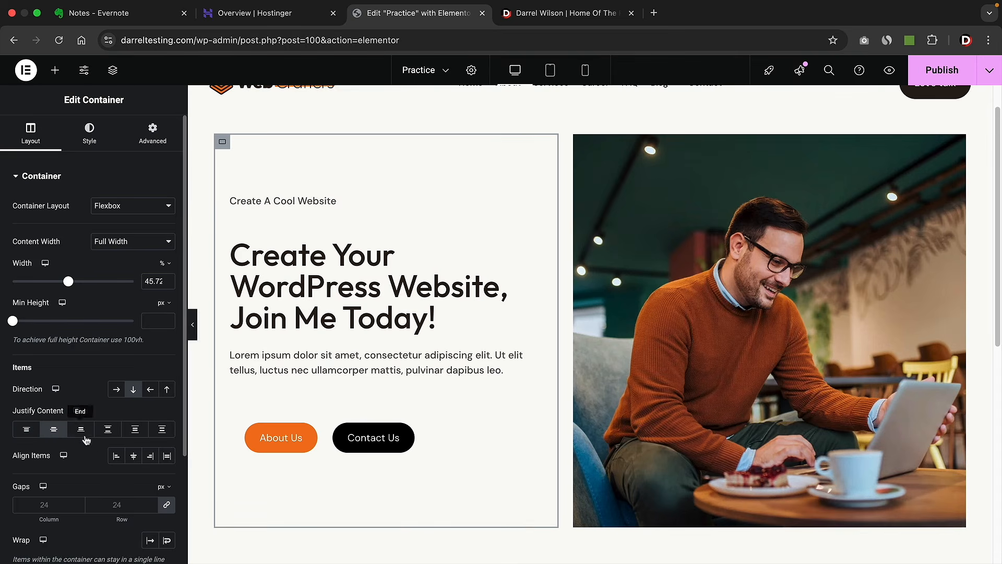
- Set the text container's gaps between items to 25 px
{"action": "left_click", "coordinate": [81, 504]}
{"action": "left_click", "coordinate": [80, 503]}
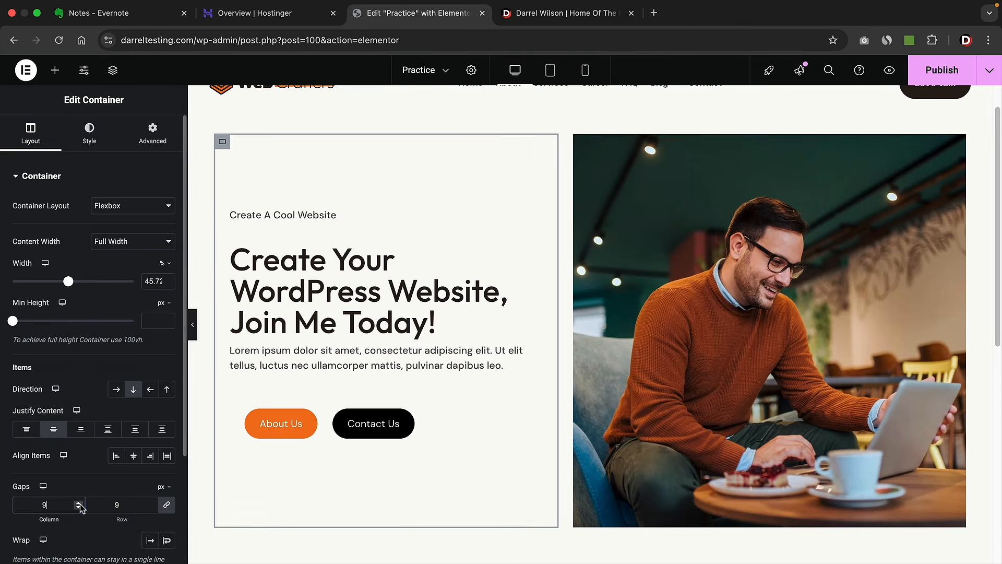
{"action": "left_click", "coordinate": [79, 507]}
{"action": "left_click", "coordinate": [79, 501]}
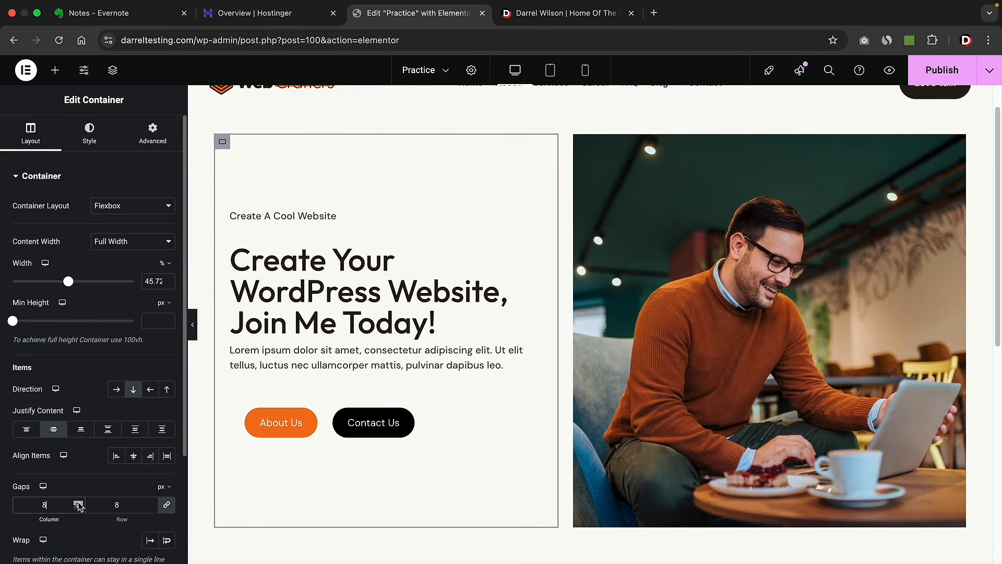
{"action": "left_click", "coordinate": [79, 503]}
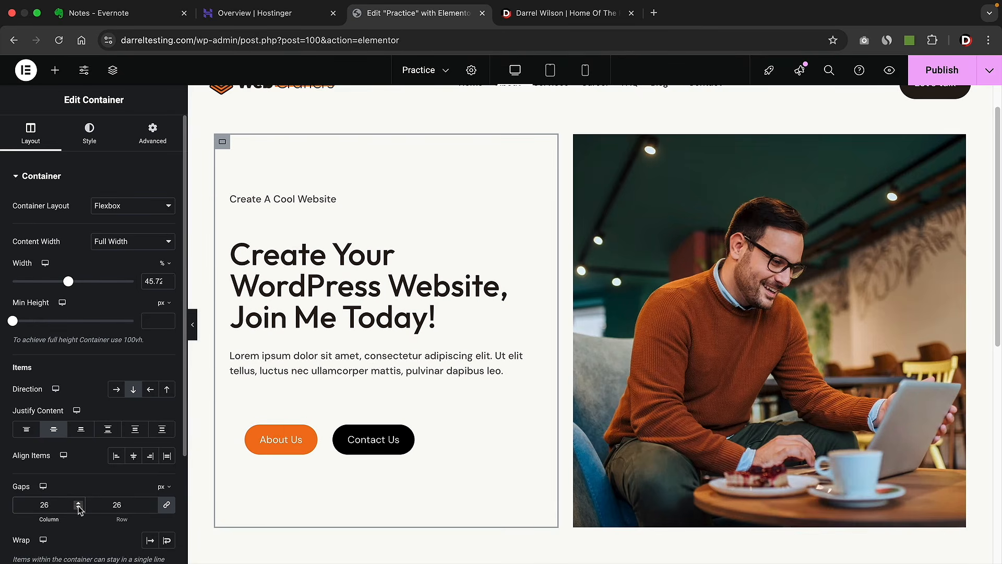
{"action": "left_click", "coordinate": [78, 507]}
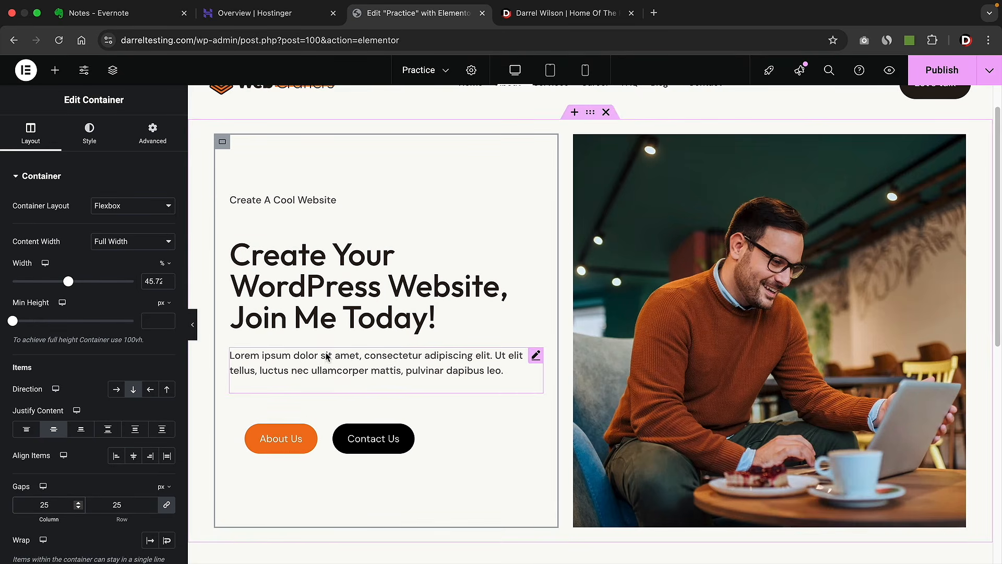
{"action": "scroll", "coordinate": [336, 359], "scroll_direction": "up", "scroll_amount": 1}
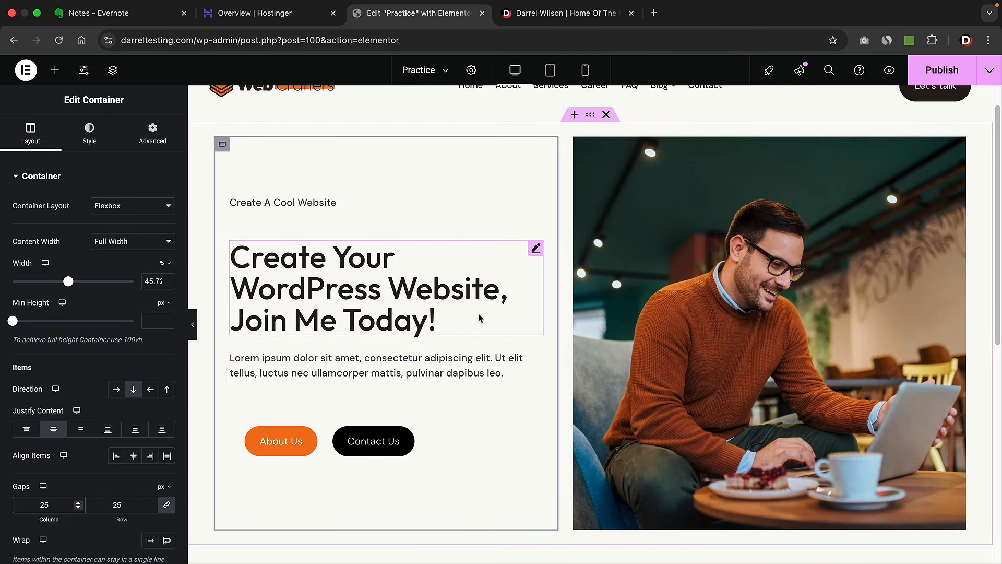
- Select the outer hero container and try a solid pinkish background colour
{"action": "left_click", "coordinate": [590, 114]}
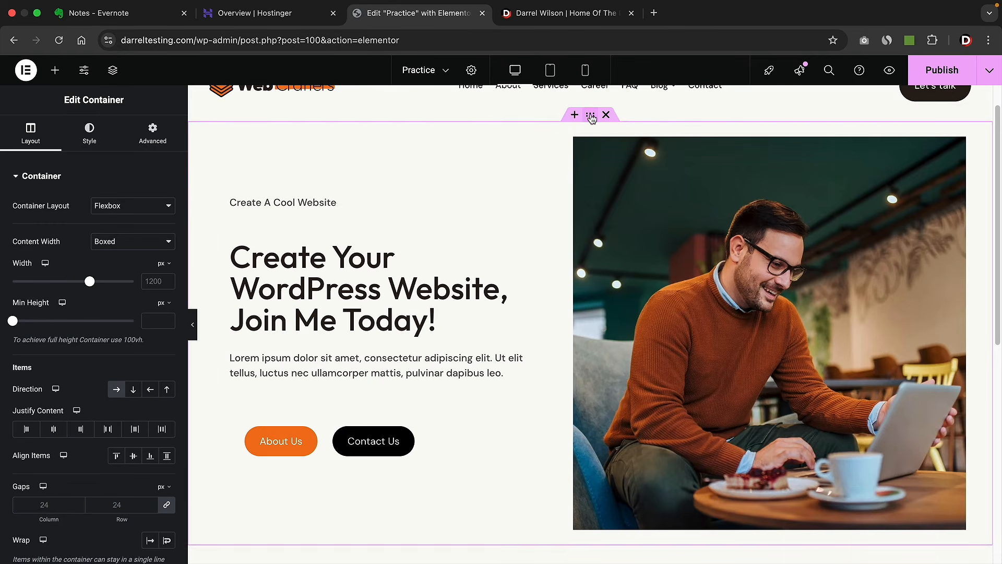
{"action": "left_click", "coordinate": [88, 137]}
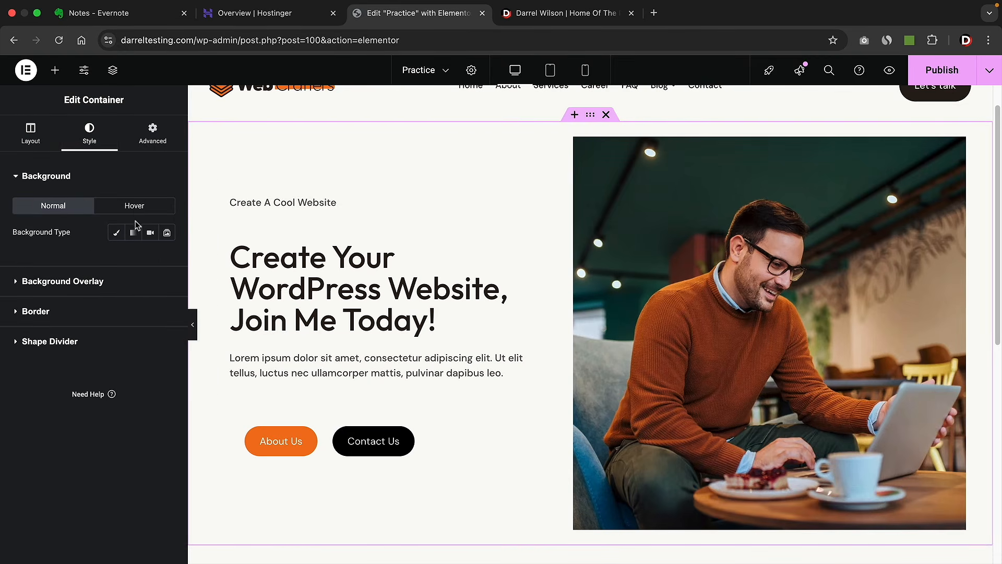
{"action": "left_click", "coordinate": [117, 233]}
{"action": "left_click", "coordinate": [167, 258]}
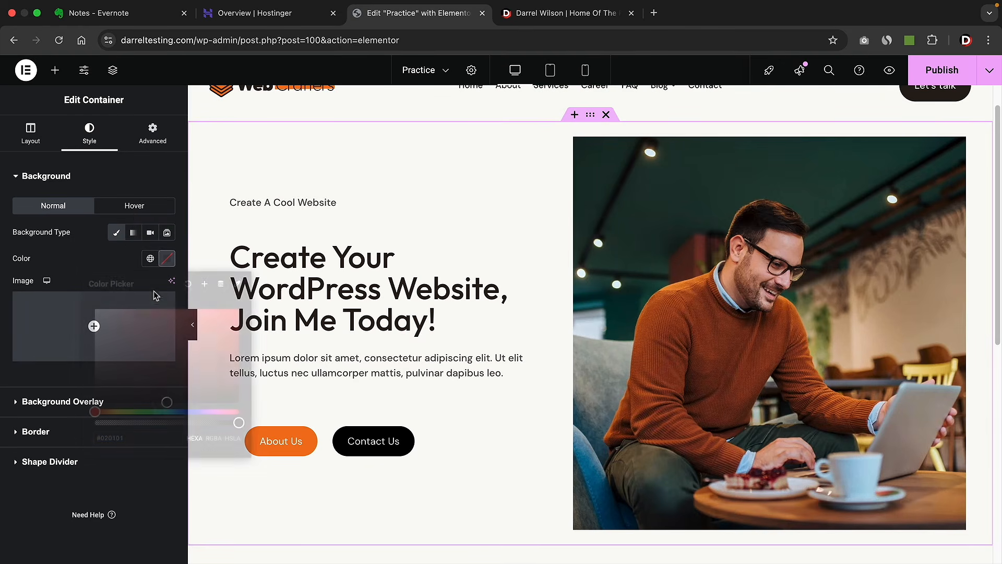
{"action": "left_click", "coordinate": [124, 334]}
{"action": "left_click_drag", "start_coordinate": [124, 334], "coordinate": [123, 331]}
- Switch the hero background to a gradient from bluish-grey to magenta
{"action": "left_click", "coordinate": [134, 233]}
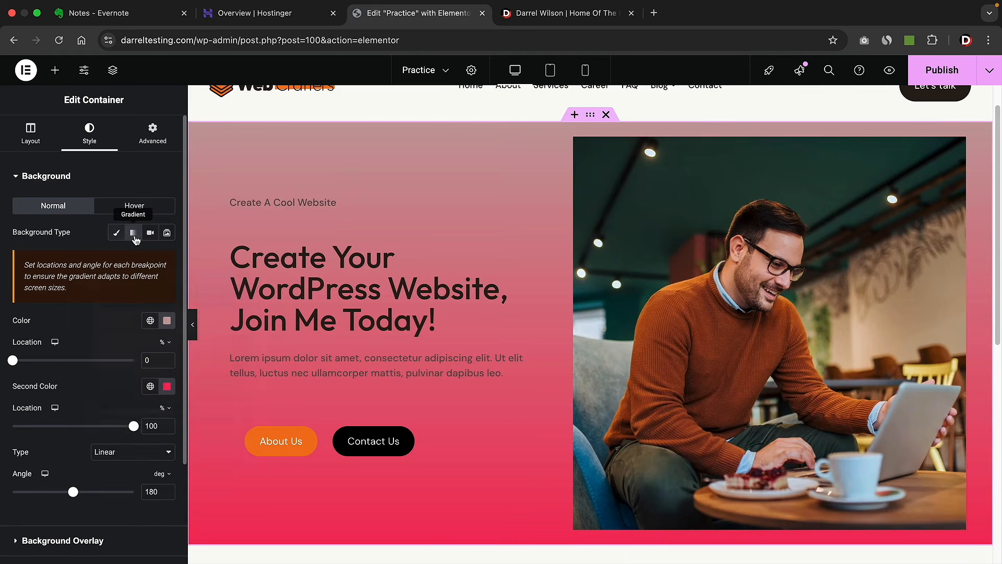
{"action": "left_click", "coordinate": [167, 320]}
{"action": "left_click_drag", "start_coordinate": [187, 473], "coordinate": [181, 474]}
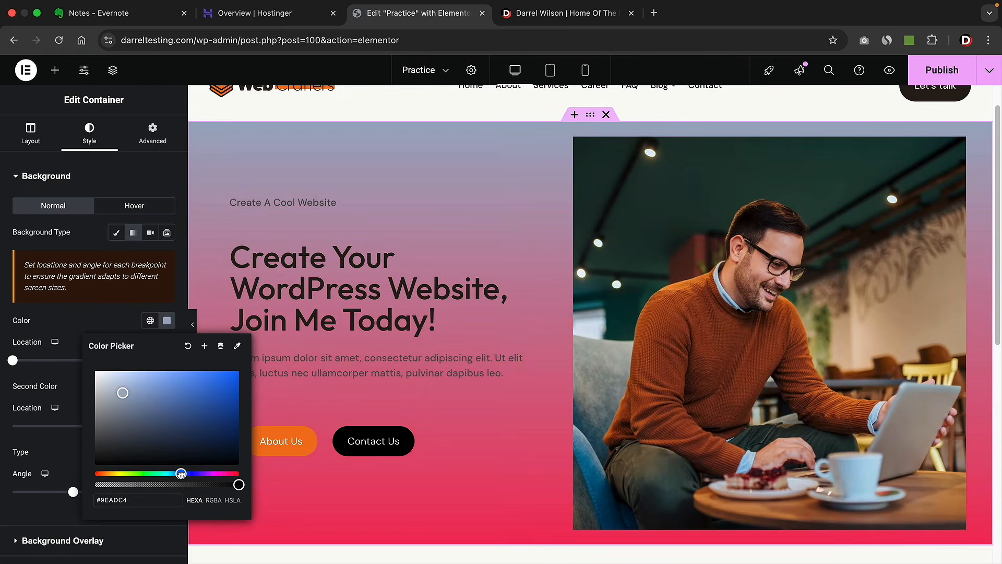
{"action": "left_click", "coordinate": [112, 318]}
{"action": "left_click", "coordinate": [168, 386]}
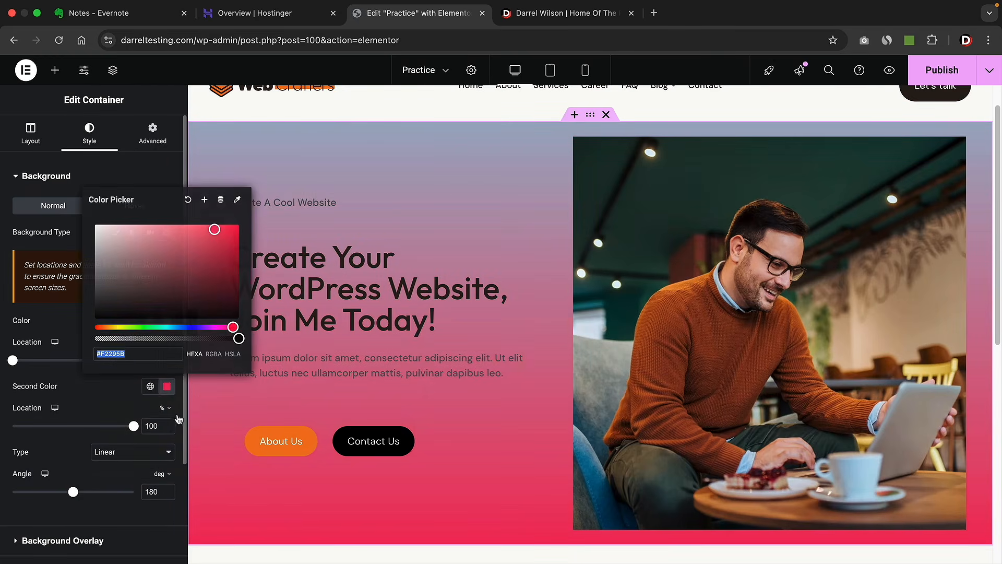
{"action": "left_click_drag", "start_coordinate": [187, 326], "coordinate": [214, 326]}
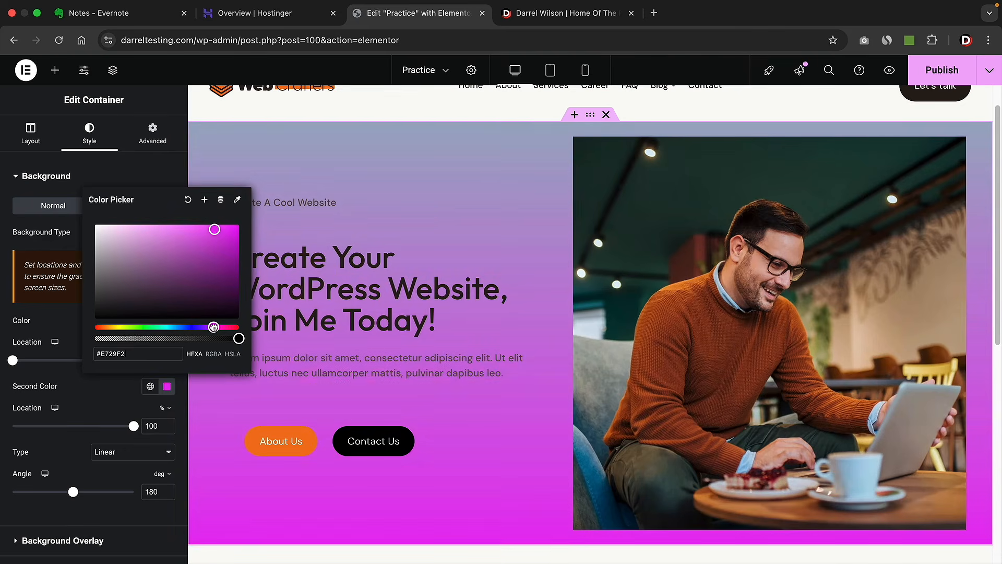
{"action": "left_click", "coordinate": [64, 326]}
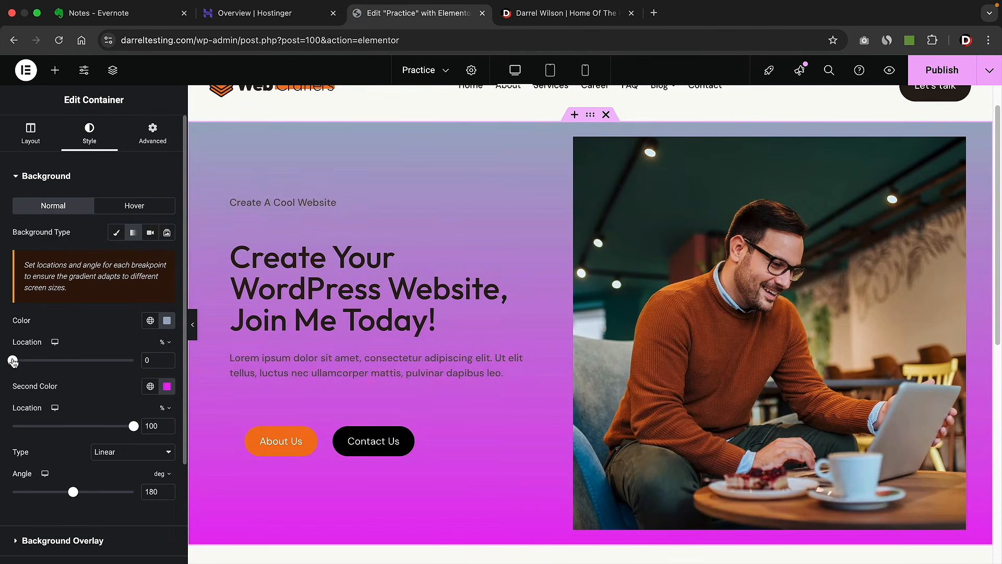
- Set the gradient's first location to 47 and angle to 230, keeping it Linear
{"action": "left_click_drag", "start_coordinate": [16, 361], "coordinate": [72, 368]}
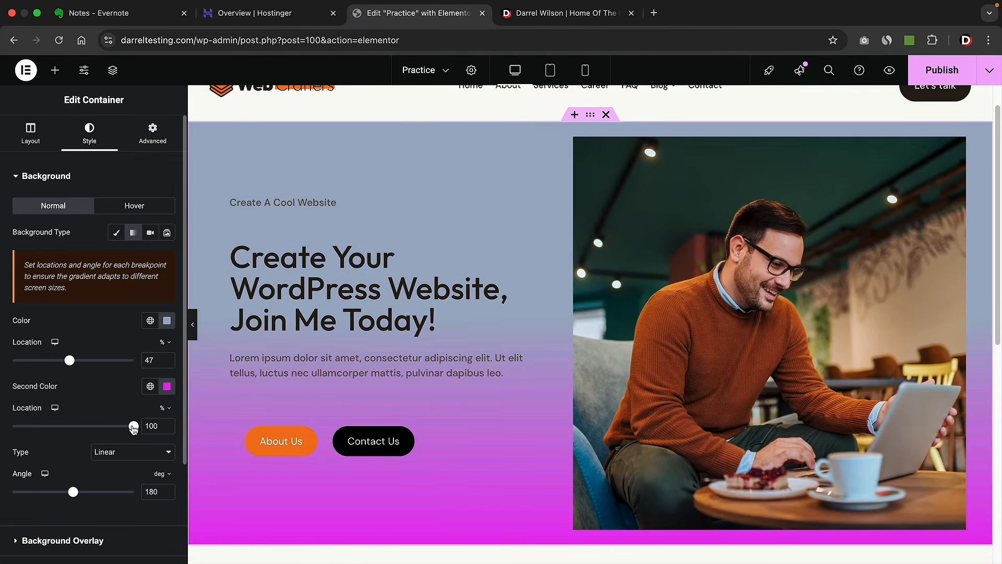
{"action": "mouse_move", "coordinate": [132, 427]}
{"action": "left_mouse_down"}
{"action": "mouse_move", "coordinate": [74, 426]}
{"action": "mouse_move", "coordinate": [139, 430]}
{"action": "left_mouse_up"}
{"action": "left_click_drag", "start_coordinate": [73, 491], "coordinate": [91, 504]}
{"action": "left_click", "coordinate": [120, 459]}
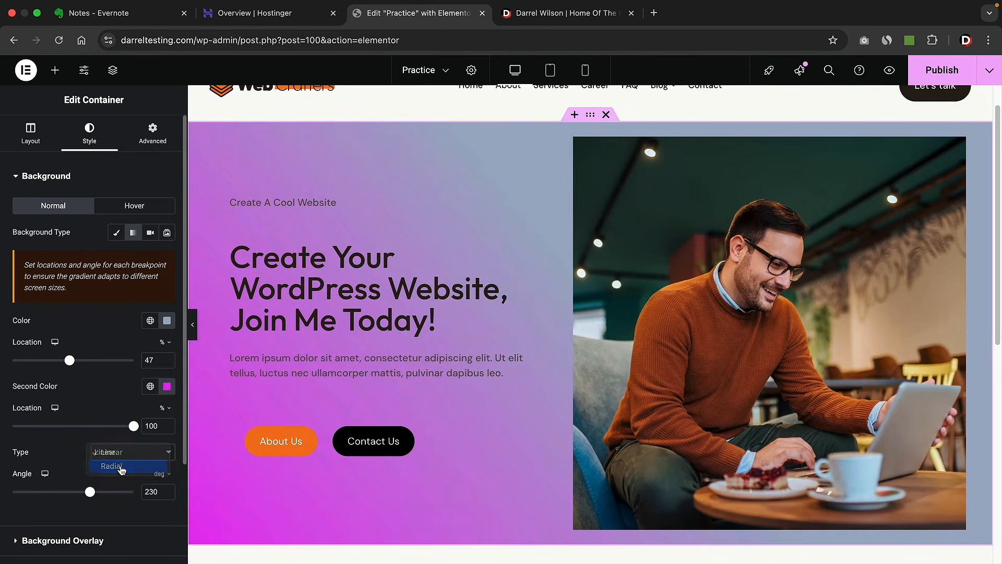
{"action": "left_click", "coordinate": [121, 464]}
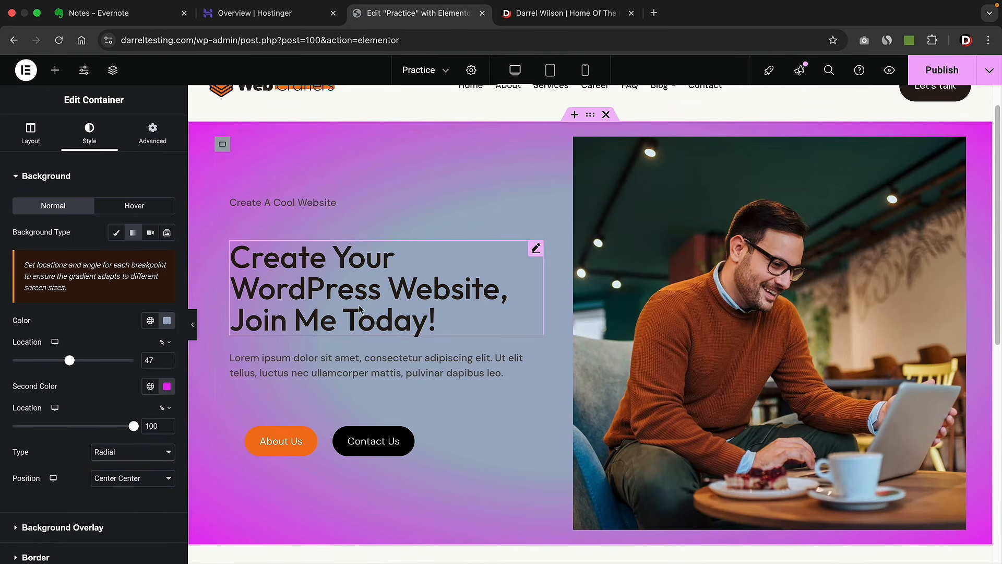
{"action": "left_click", "coordinate": [125, 451]}
{"action": "left_click", "coordinate": [123, 438]}
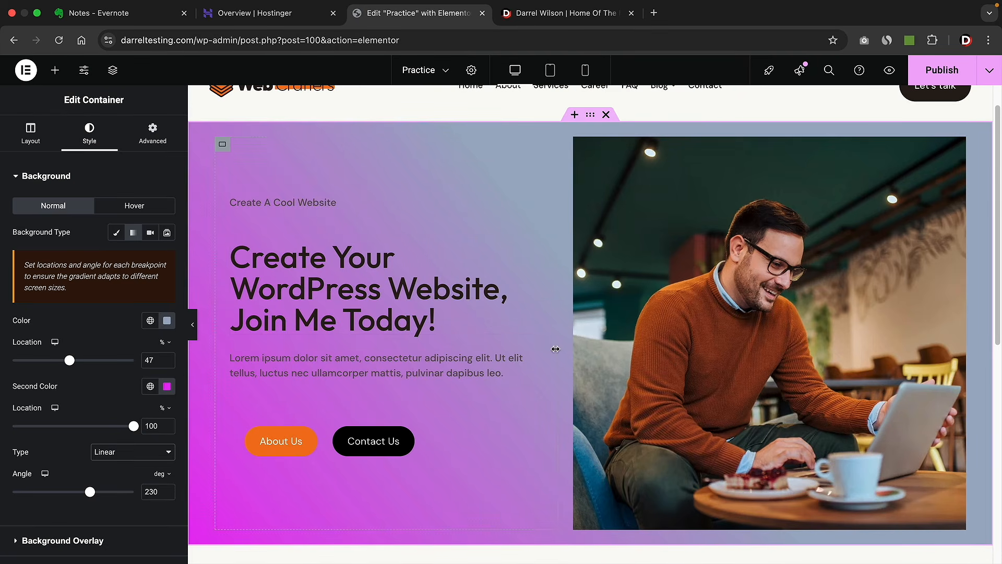
- Start adding a container to the empty section below the hero, then cancel the layout choice
{"action": "scroll", "coordinate": [556, 345], "scroll_direction": "down", "scroll_amount": 6}
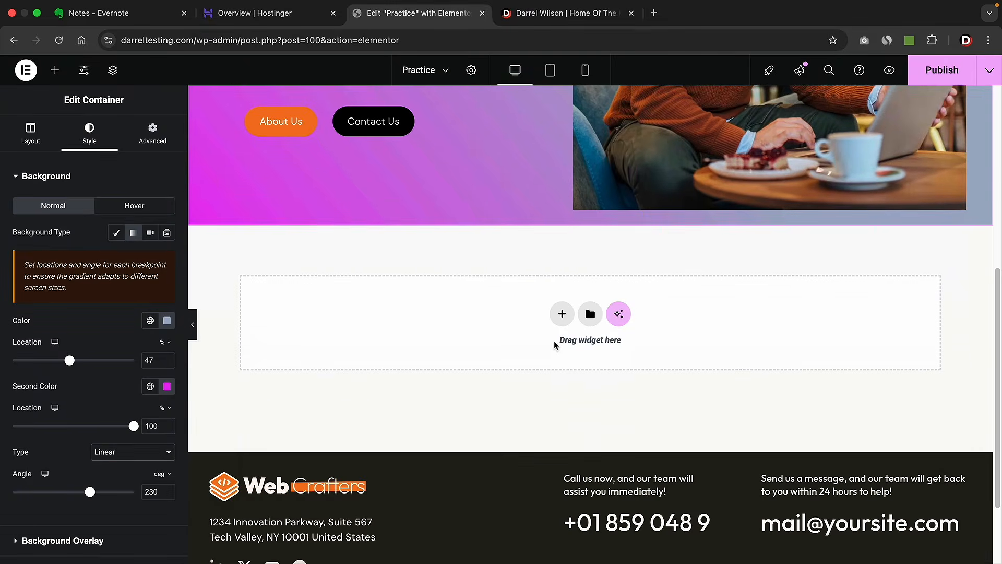
{"action": "left_click", "coordinate": [408, 297]}
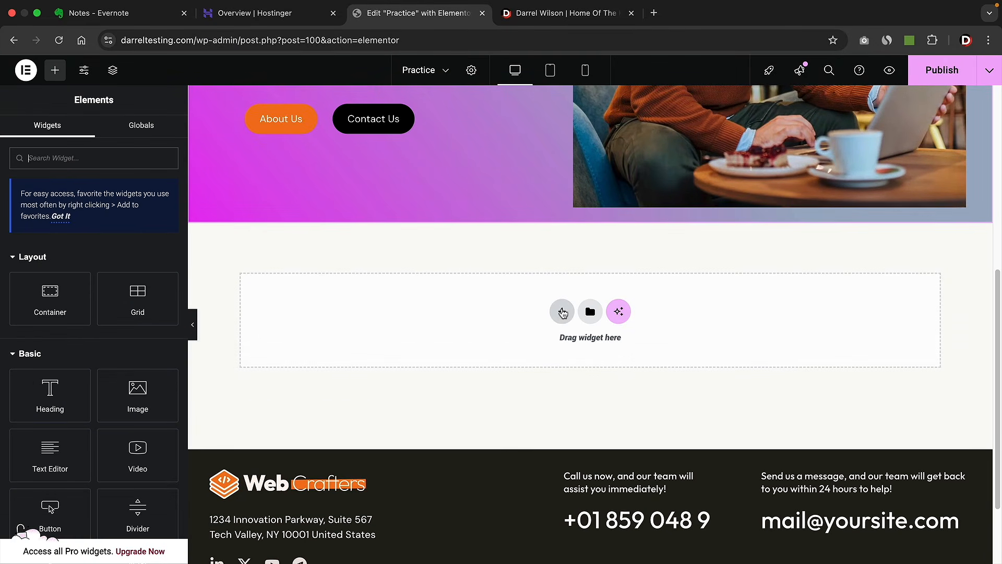
{"action": "left_click", "coordinate": [562, 312]}
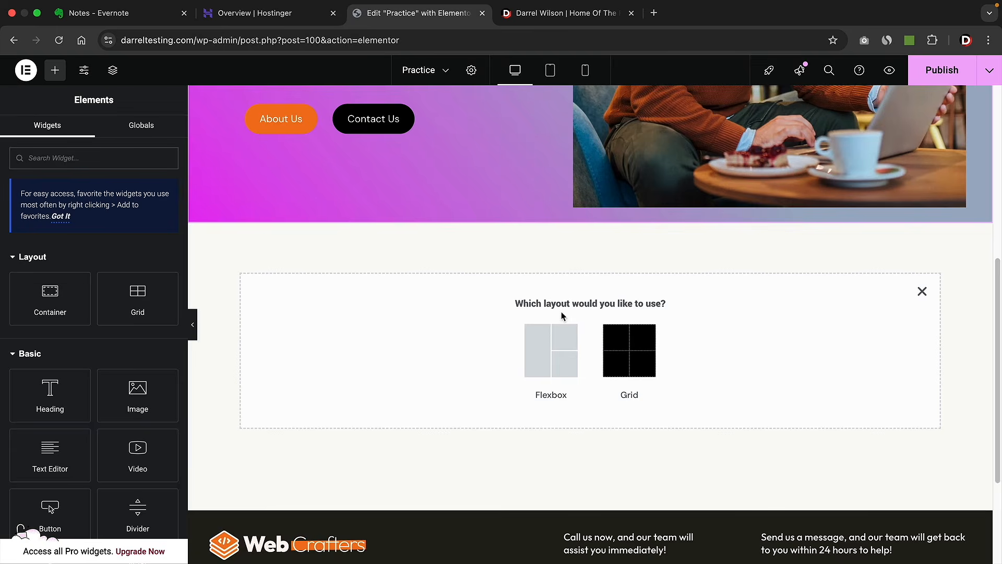
{"action": "left_click", "coordinate": [923, 292]}
- Browse the library's Blocks, Pages and My Templates tabs, then close it
{"action": "left_click", "coordinate": [591, 312]}
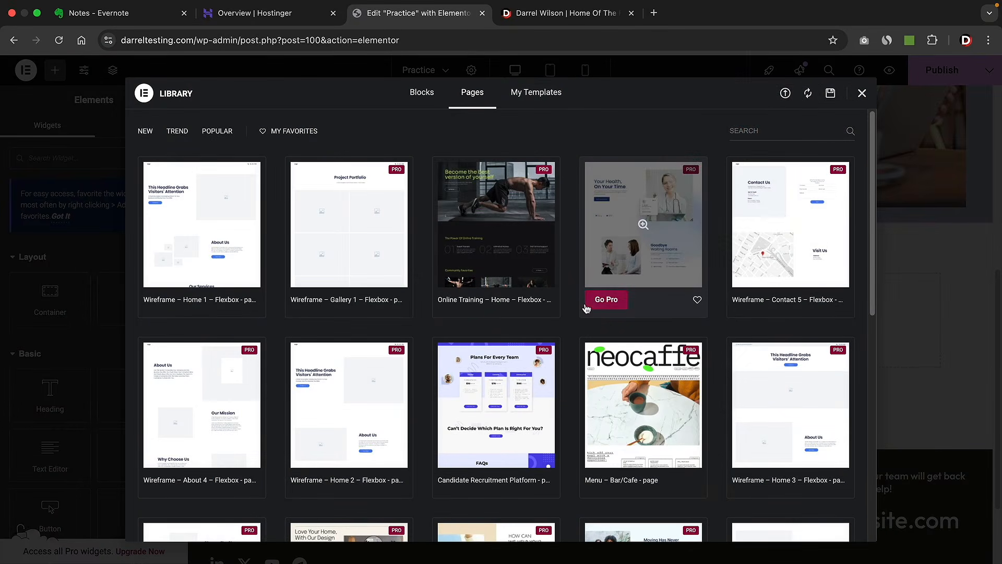
{"action": "left_click", "coordinate": [424, 95]}
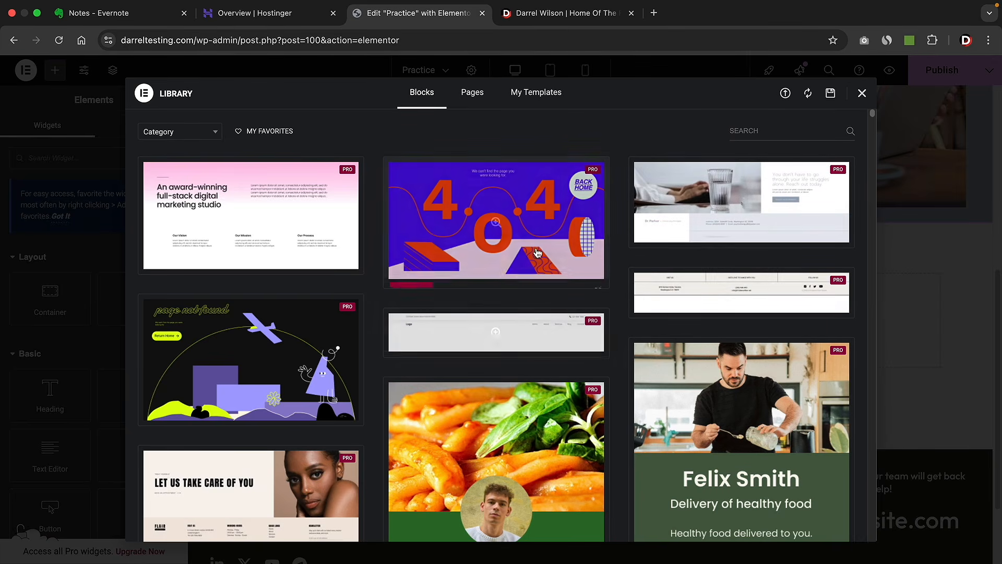
{"action": "scroll", "coordinate": [540, 262], "scroll_direction": "down", "scroll_amount": 15}
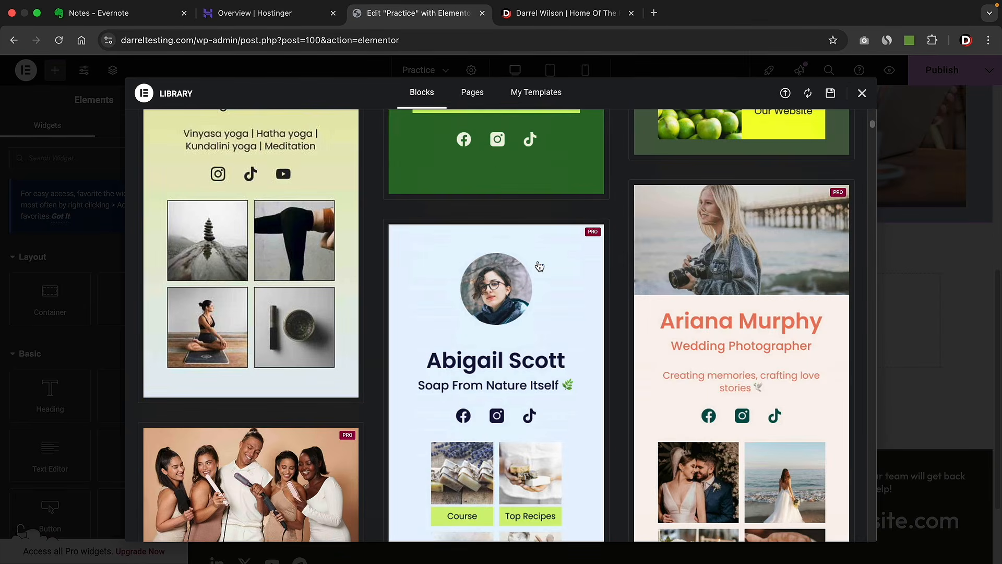
{"action": "scroll", "coordinate": [539, 266], "scroll_direction": "down", "scroll_amount": 3}
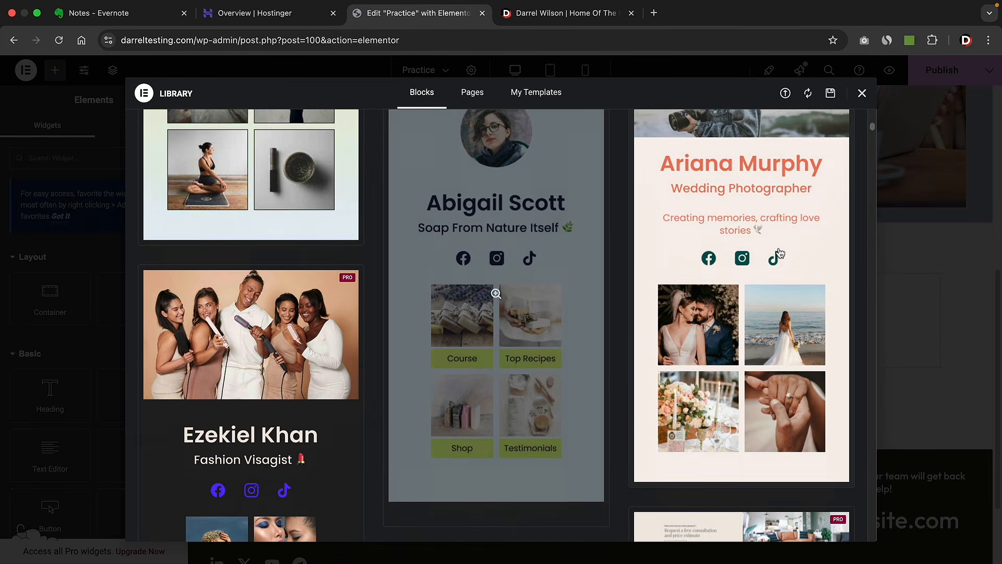
{"action": "scroll", "coordinate": [548, 321], "scroll_direction": "down", "scroll_amount": 10}
{"action": "scroll", "coordinate": [548, 321], "scroll_direction": "down", "scroll_amount": 15}
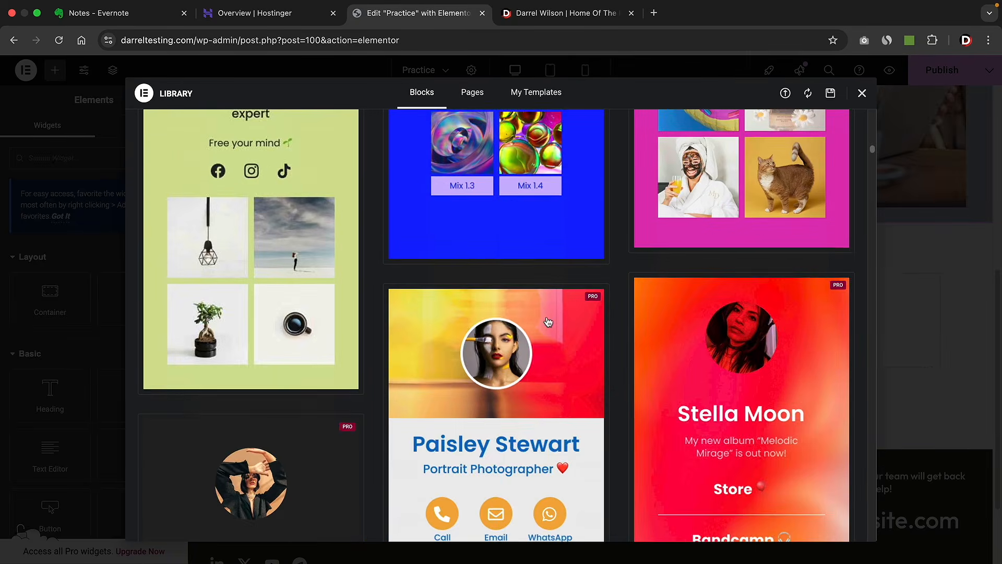
{"action": "scroll", "coordinate": [548, 322], "scroll_direction": "up", "scroll_amount": 20}
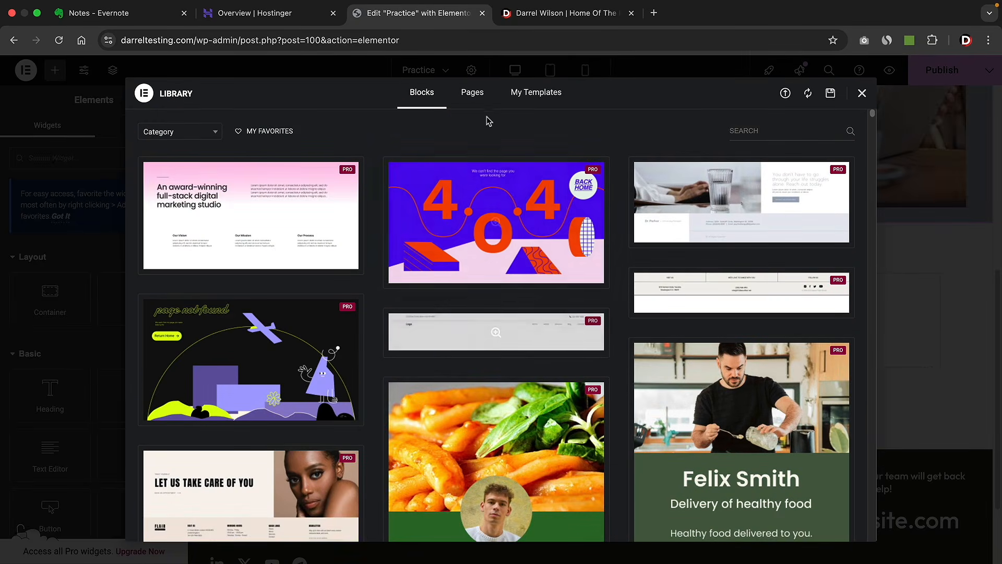
{"action": "left_click", "coordinate": [473, 93]}
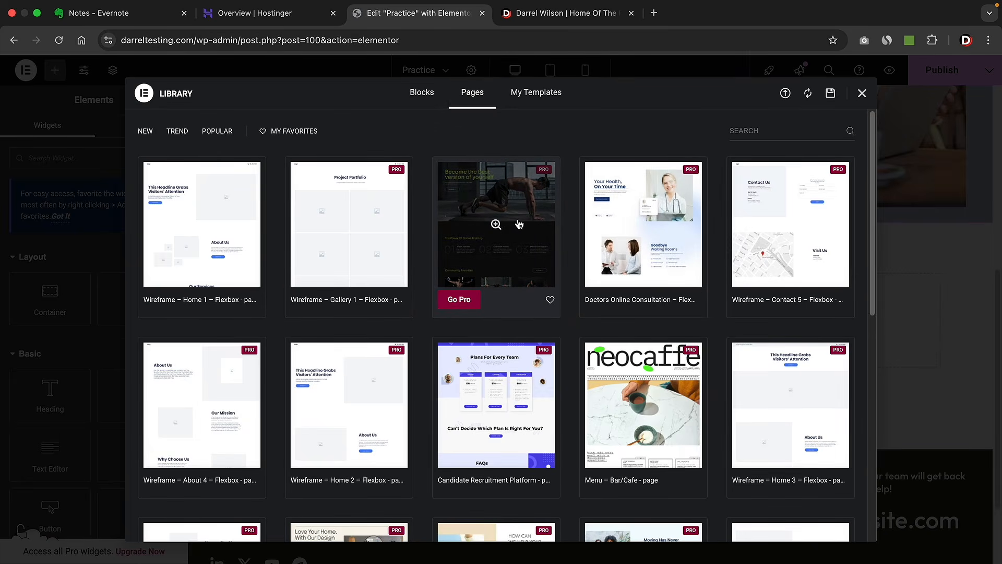
{"action": "left_click", "coordinate": [551, 94]}
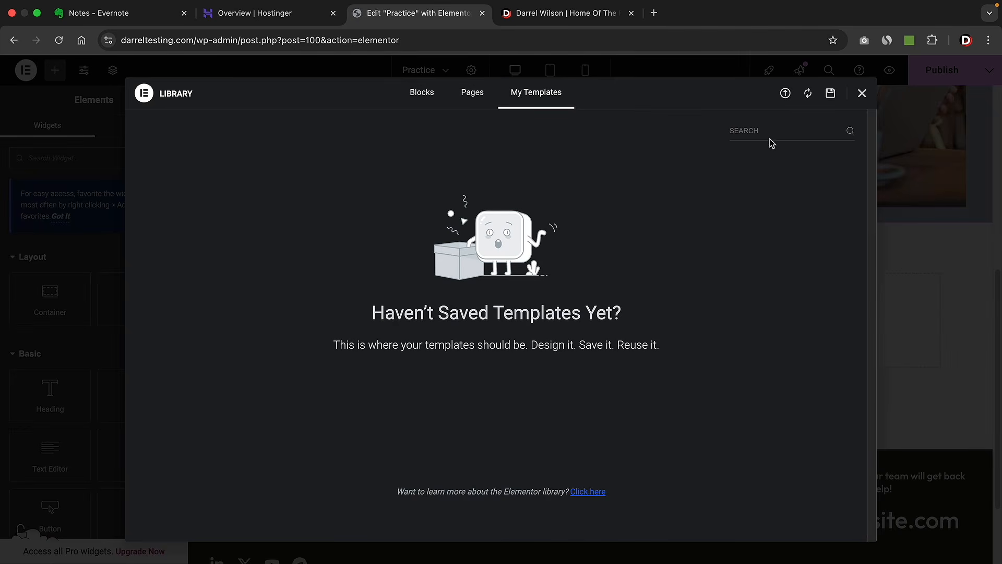
{"action": "left_click", "coordinate": [863, 94]}
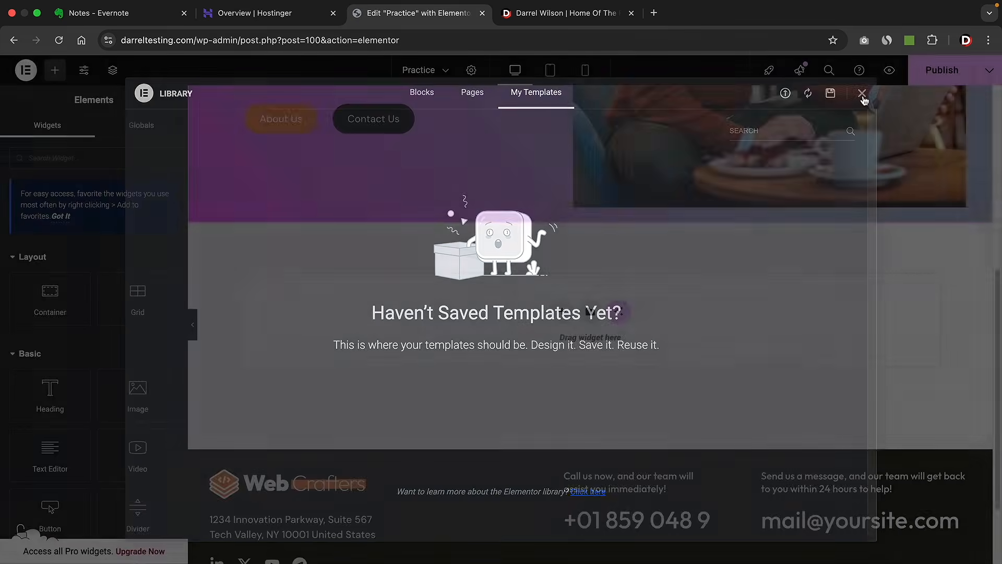
{"action": "scroll", "coordinate": [599, 359], "scroll_direction": "up", "scroll_amount": 7}
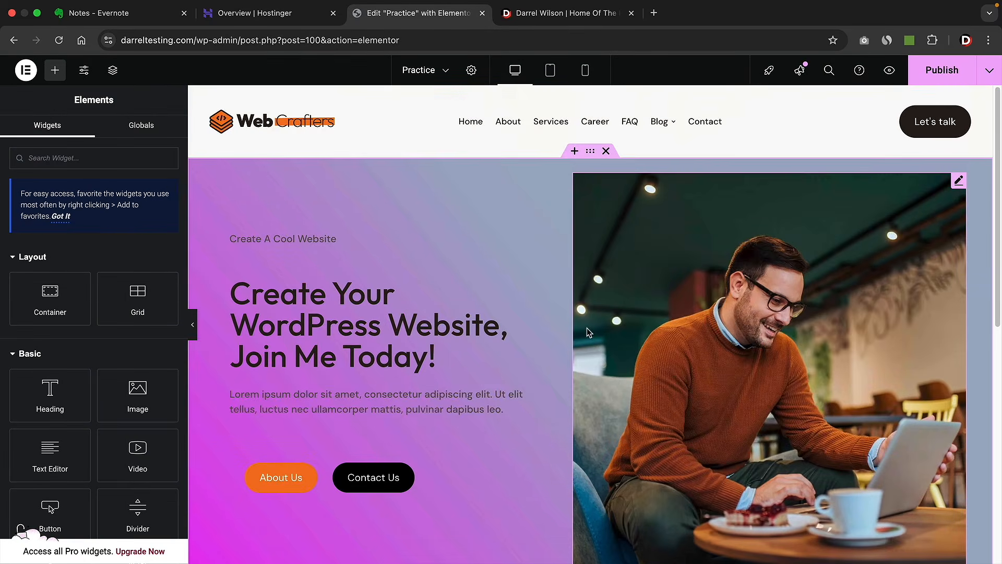
- Save the gradient hero section as a template named Homepage
{"action": "right_click", "coordinate": [592, 156]}
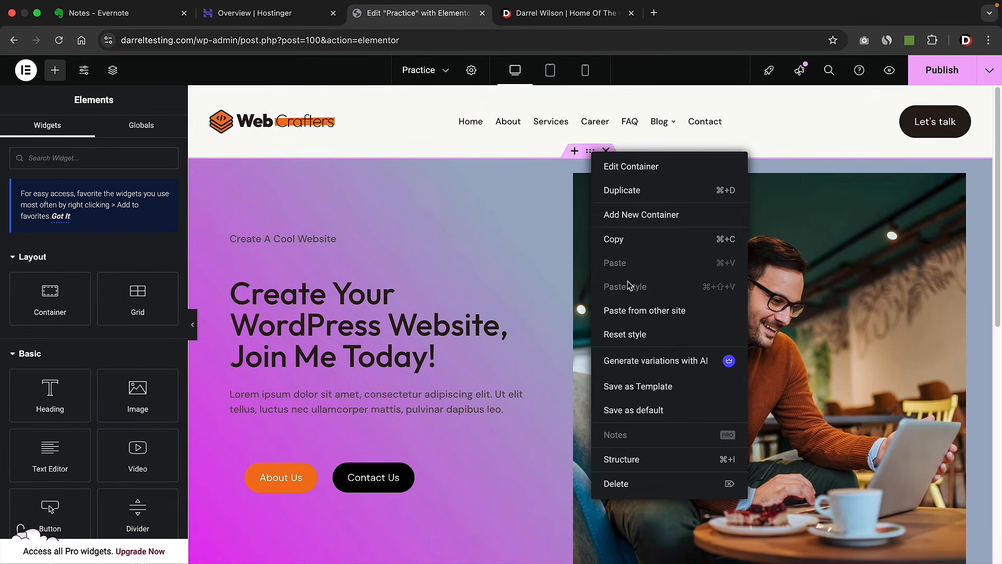
{"action": "left_click", "coordinate": [635, 390]}
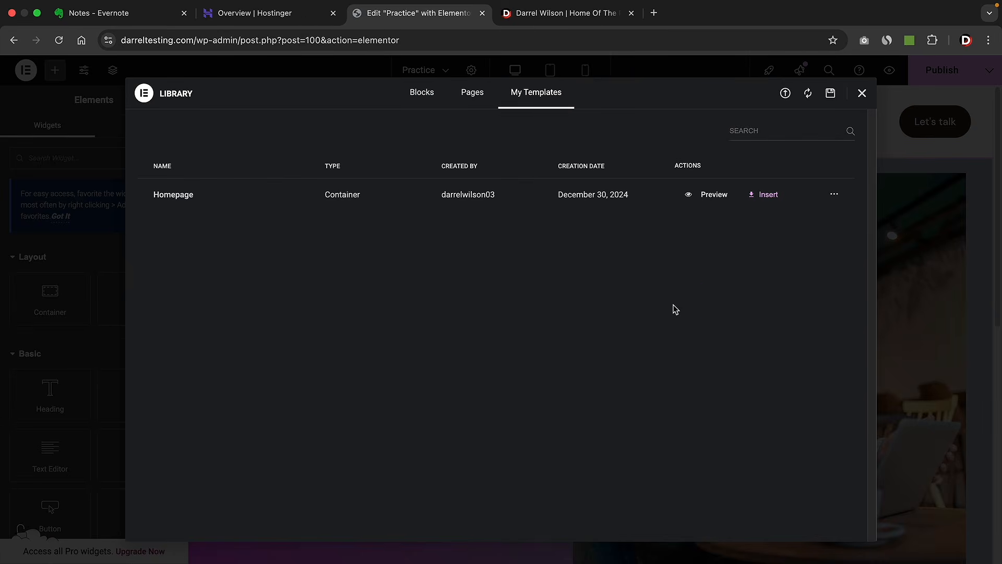
{"action": "left_click", "coordinate": [859, 96]}
- Insert the Homepage template with its container settings, then delete the inserted copy
{"action": "scroll", "coordinate": [616, 298], "scroll_direction": "down", "scroll_amount": 6}
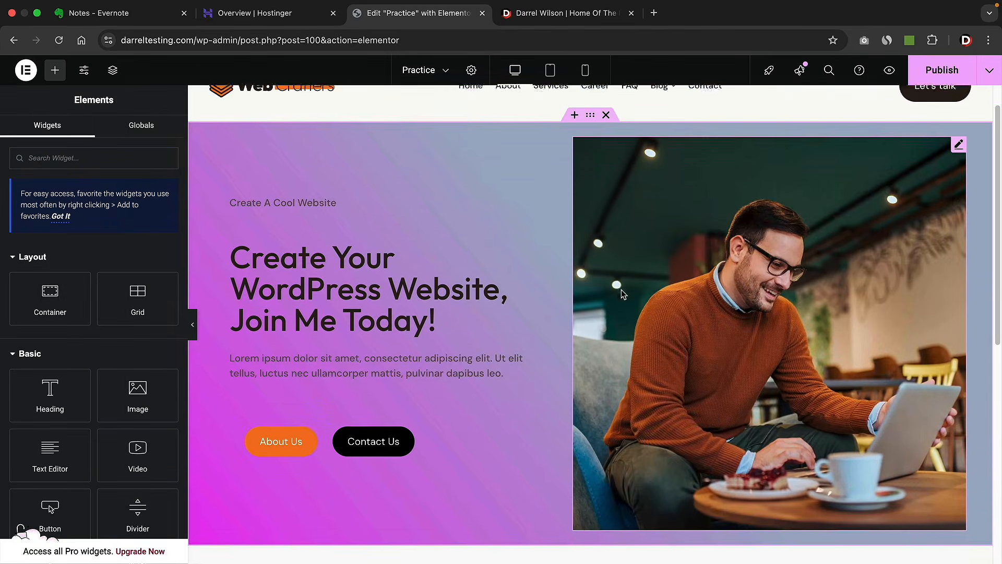
{"action": "left_click", "coordinate": [590, 343]}
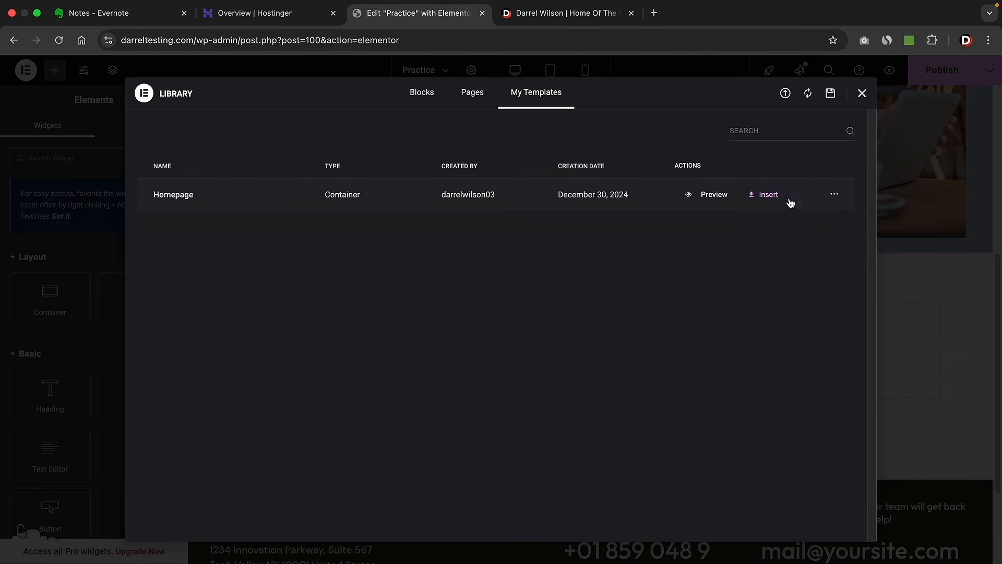
{"action": "left_click", "coordinate": [765, 195]}
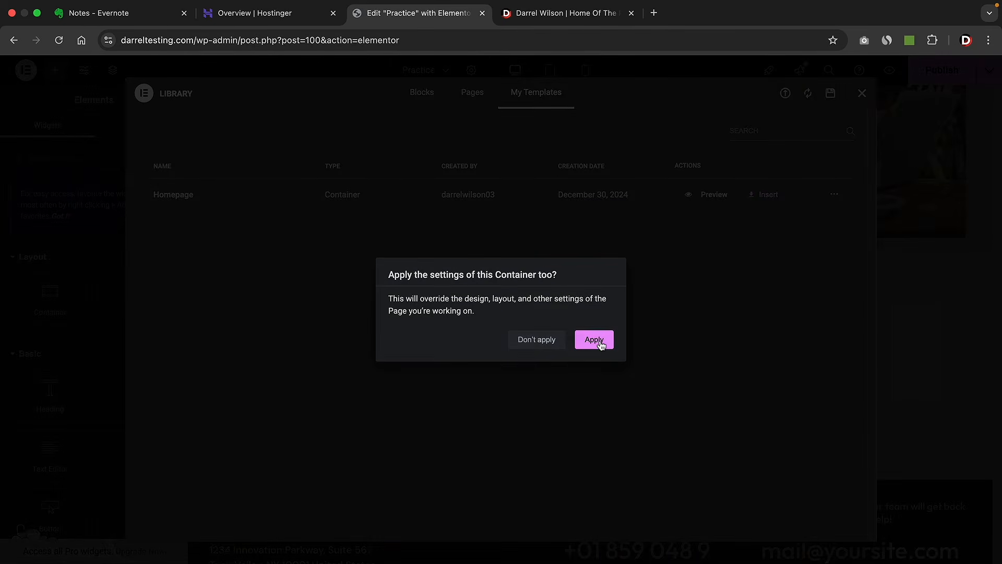
{"action": "left_click", "coordinate": [594, 340]}
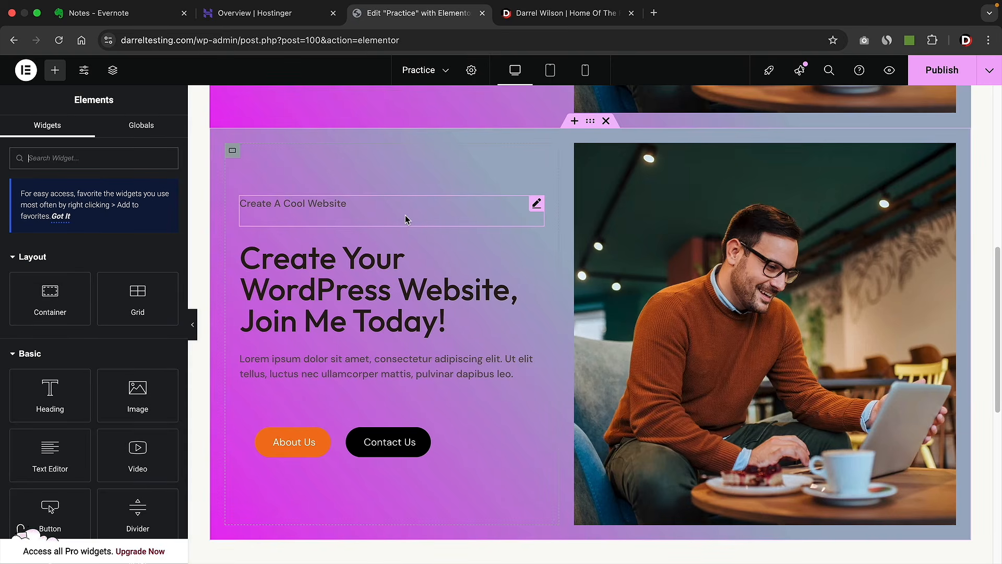
{"action": "left_click", "coordinate": [606, 122]}
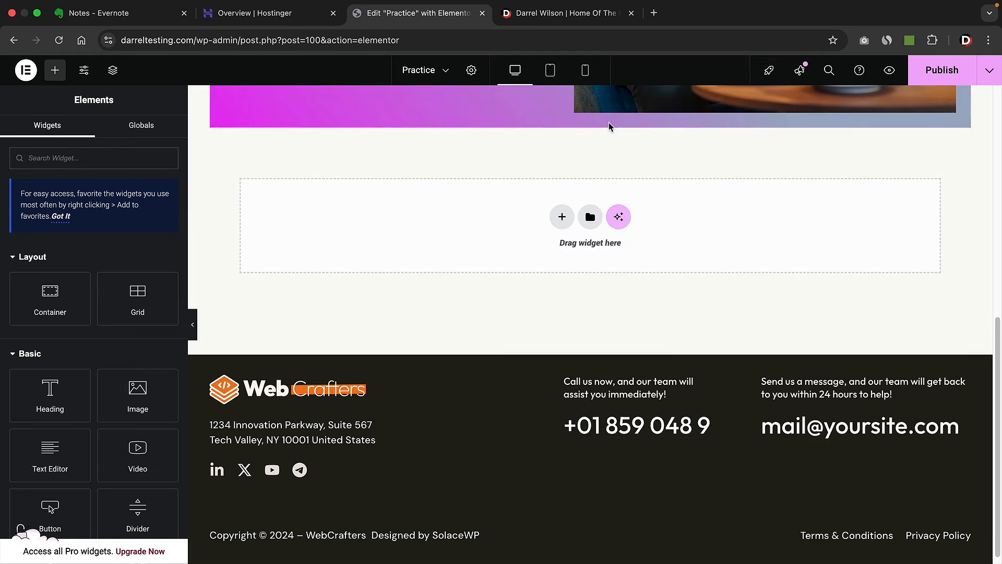
- Start Elementor AI in the empty container and approve connecting the site on my.elementor.com
{"action": "left_click", "coordinate": [620, 219]}
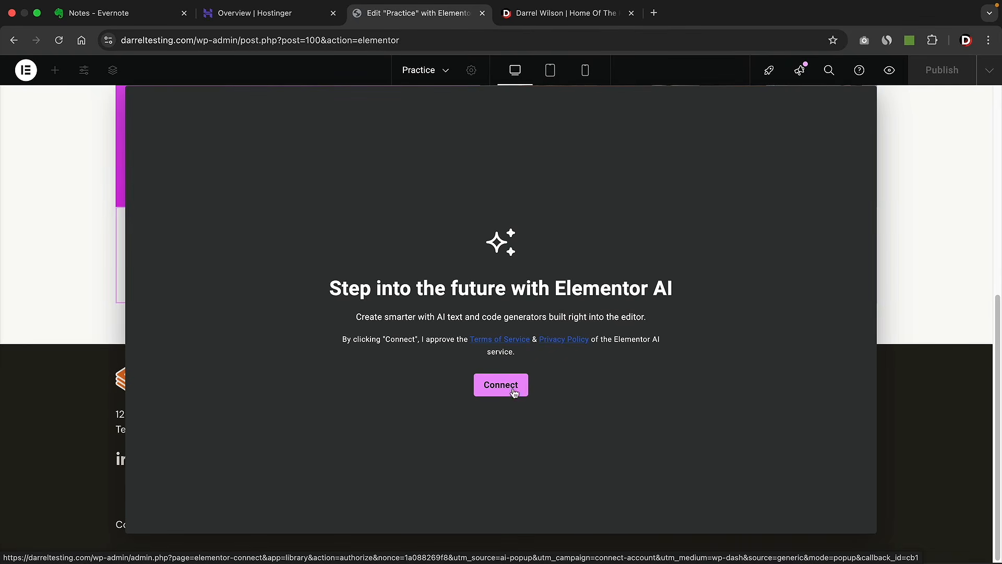
{"action": "left_click", "coordinate": [506, 387]}
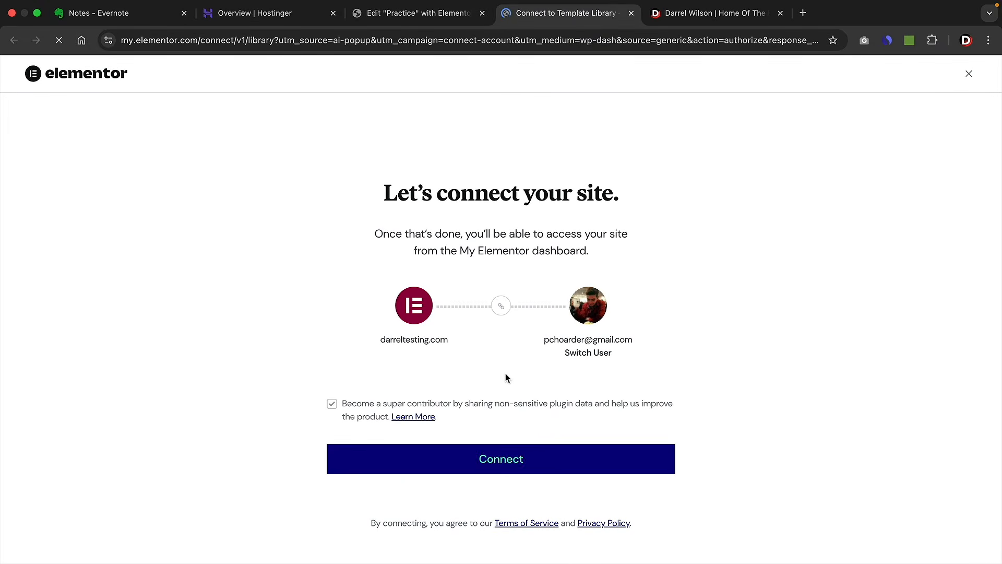
{"action": "left_click", "coordinate": [502, 458]}
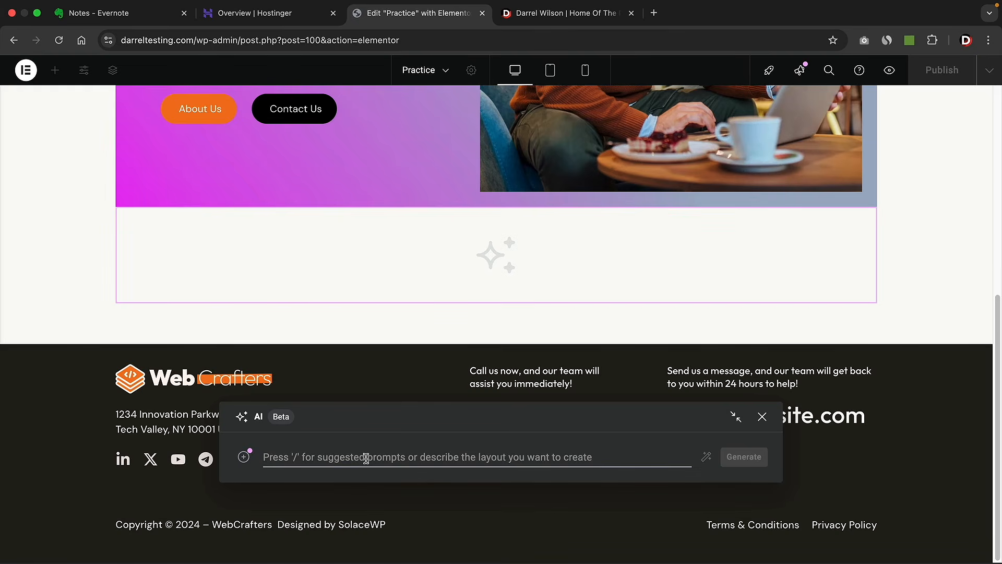
- Prompt Elementor AI with 'create me a 3 column row for my staff' and generate layouts
{"action": "type", "text": "create me a"}
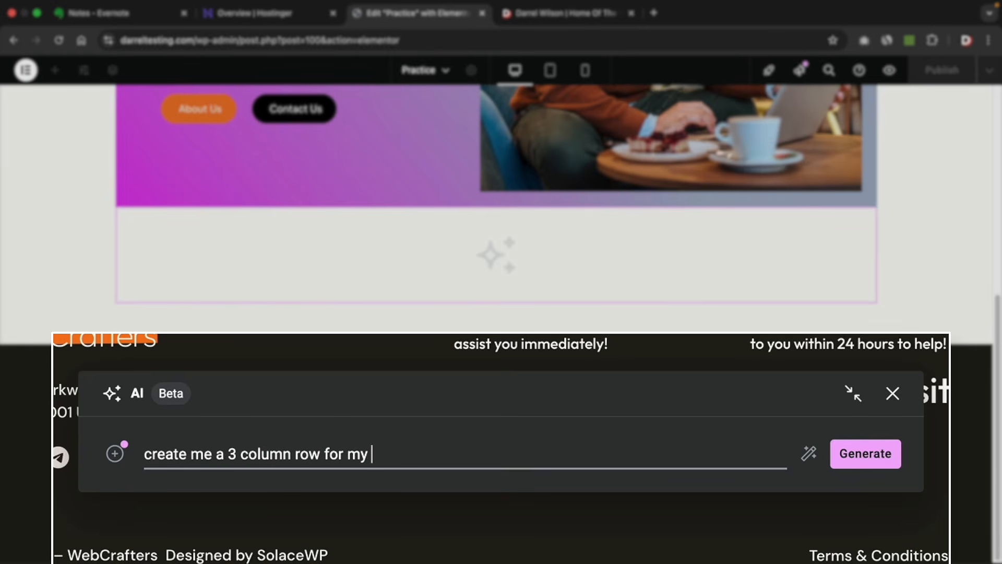
{"action": "type", "text": "3 column row for my staff"}
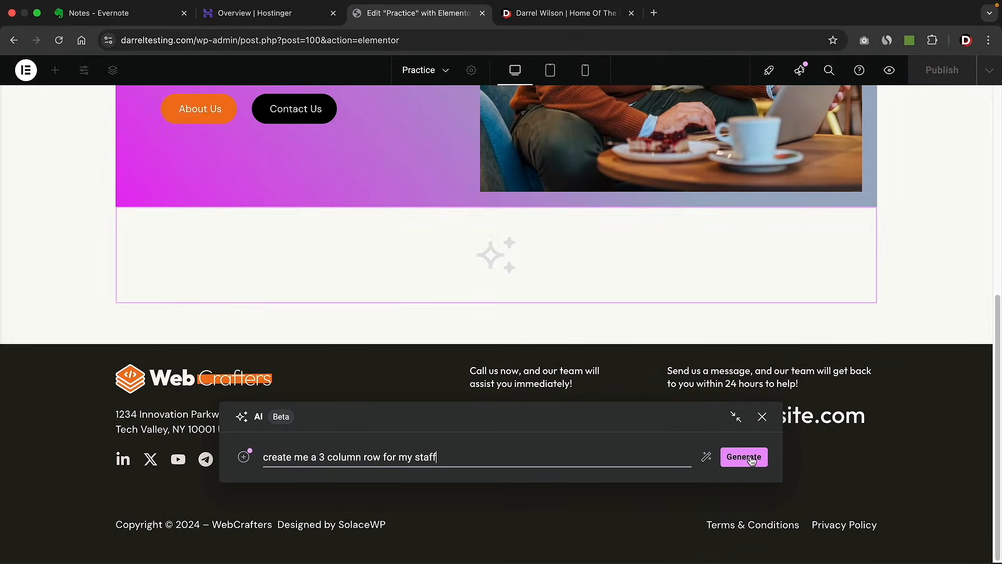
{"action": "left_click", "coordinate": [745, 455]}
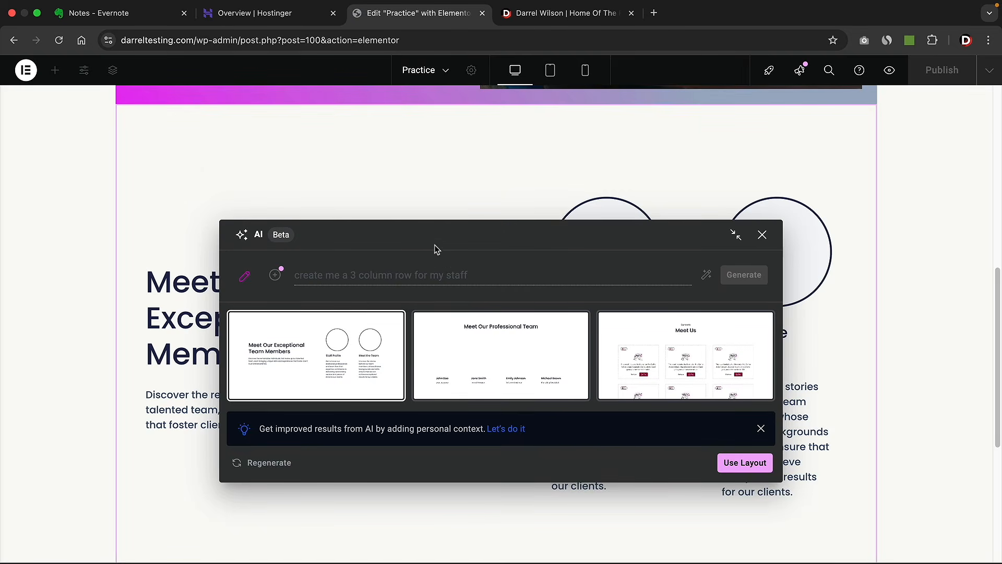
- Compare the generated layouts and insert the first, Meet Our Exceptional Team Members
{"action": "left_click_drag", "start_coordinate": [437, 249], "coordinate": [430, 191]}
{"action": "left_click", "coordinate": [462, 290]}
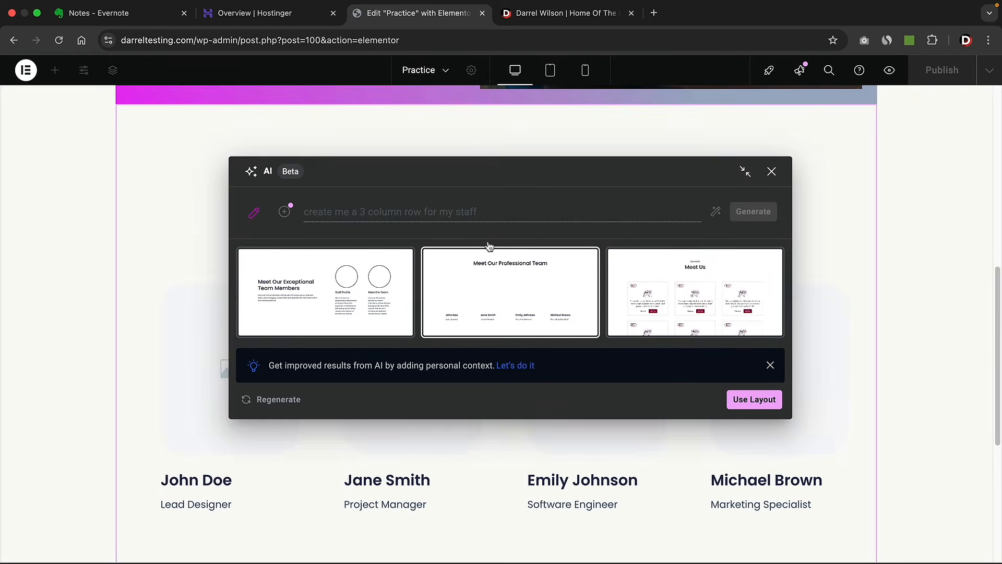
{"action": "left_click_drag", "start_coordinate": [499, 175], "coordinate": [487, 103]}
{"action": "left_click", "coordinate": [647, 206]}
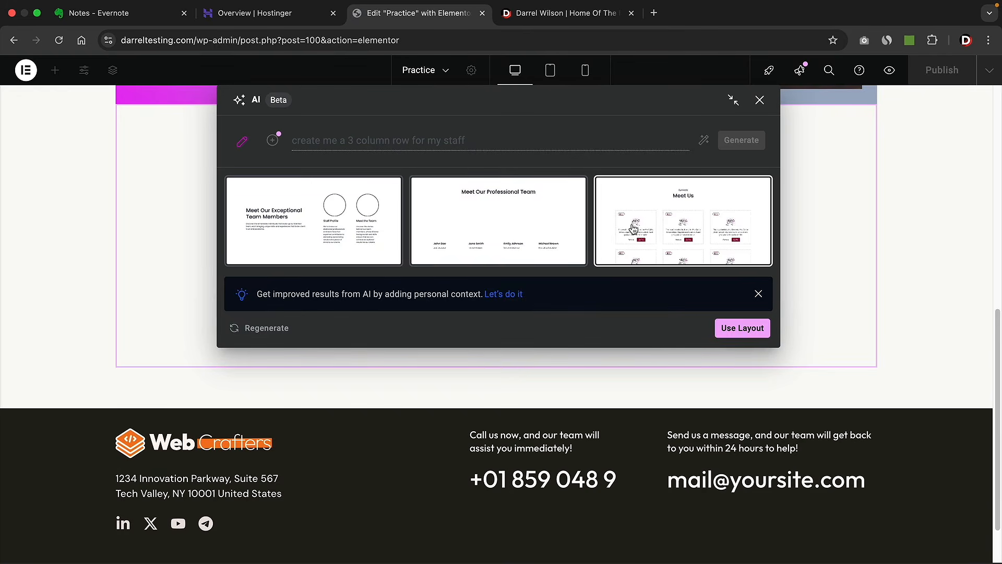
{"action": "left_click", "coordinate": [502, 223]}
{"action": "left_click", "coordinate": [344, 229]}
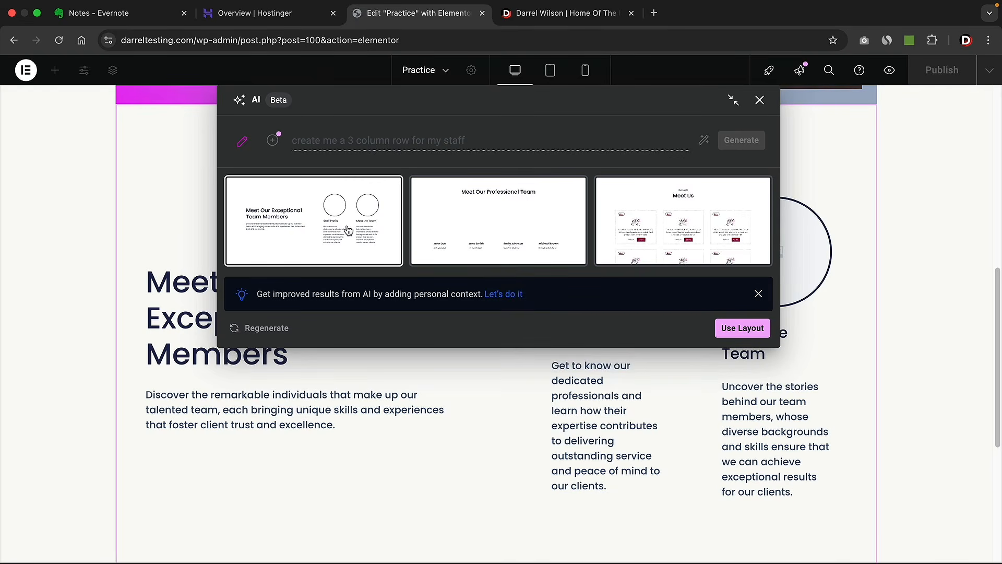
{"action": "left_click", "coordinate": [501, 233]}
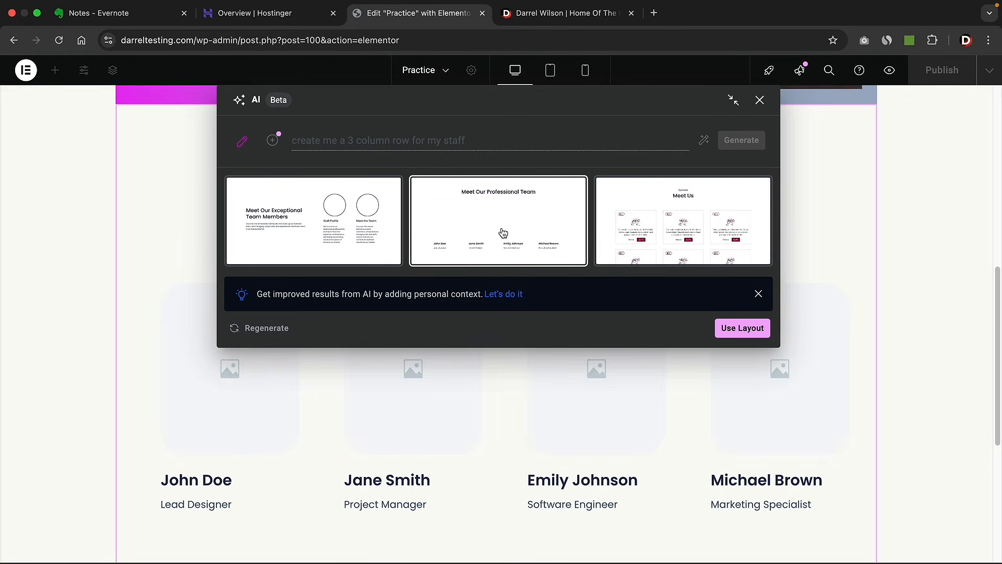
{"action": "left_click", "coordinate": [329, 230]}
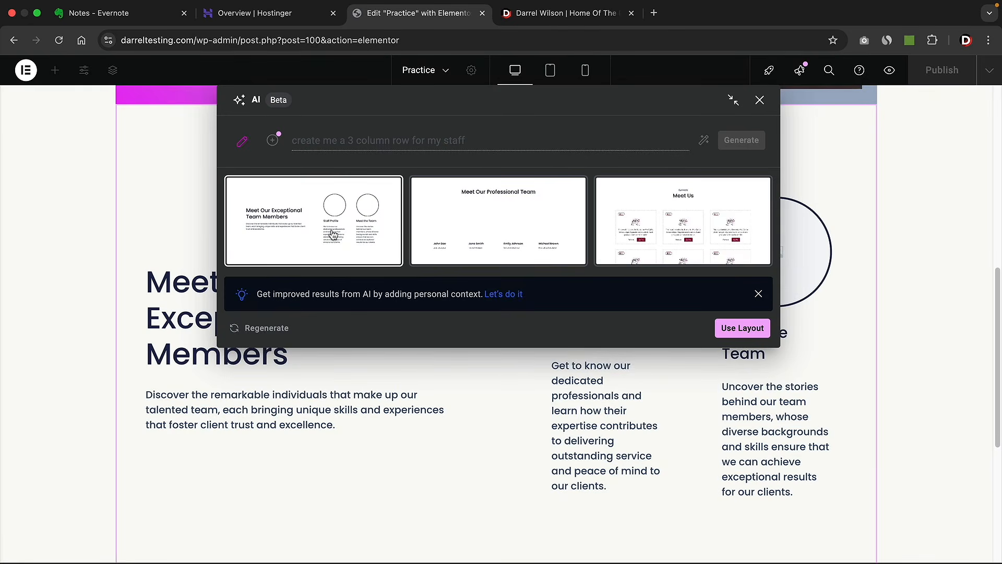
{"action": "left_click", "coordinate": [726, 330]}
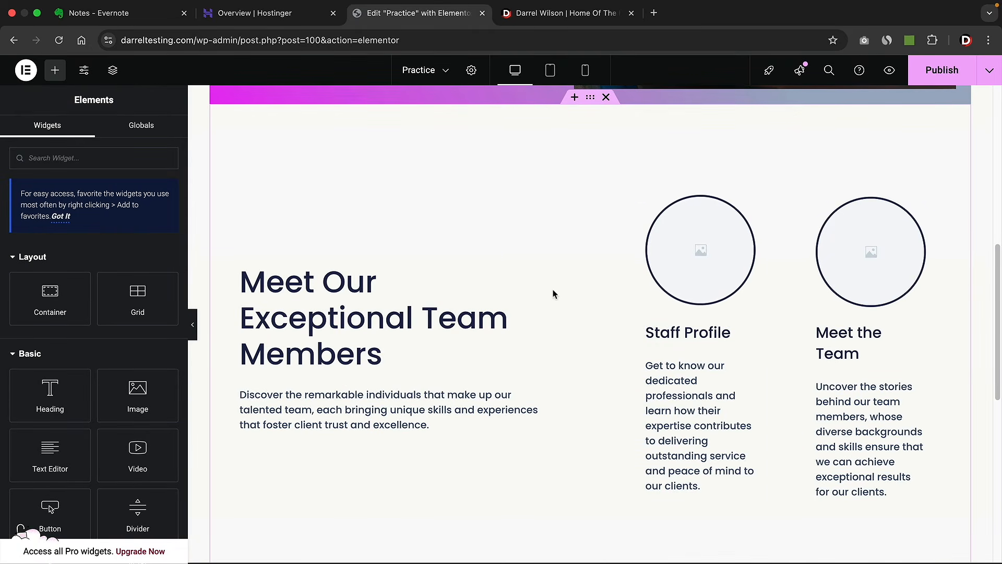
- Delete the AI-generated 'Meet Our Exceptional Team Members' container from the page
{"action": "scroll", "coordinate": [412, 331], "scroll_direction": "down", "scroll_amount": 1}
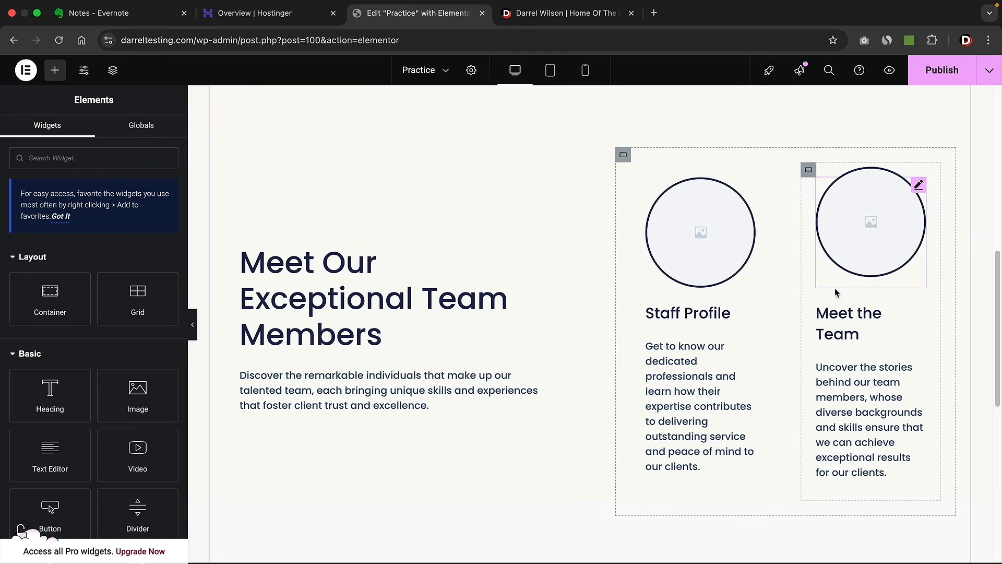
{"action": "scroll", "coordinate": [583, 245], "scroll_direction": "up", "scroll_amount": 1}
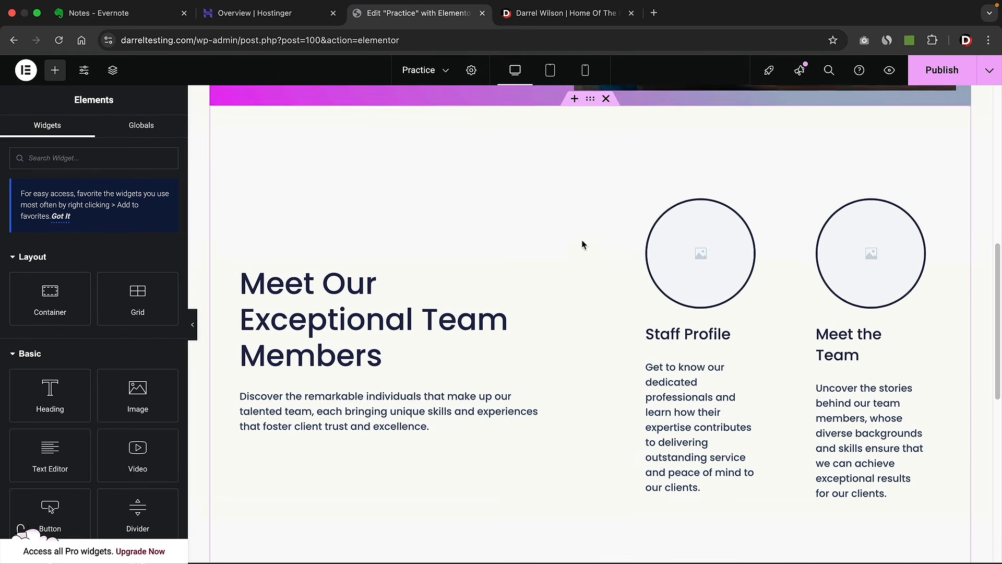
{"action": "left_click", "coordinate": [606, 101]}
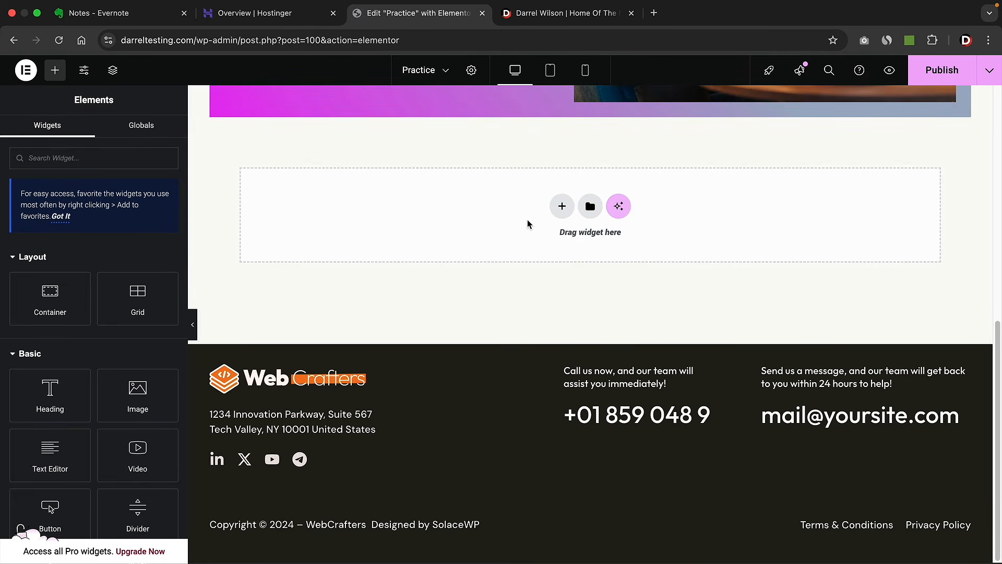
- Turn the empty container into a three-column grid
{"action": "left_click", "coordinate": [561, 205]}
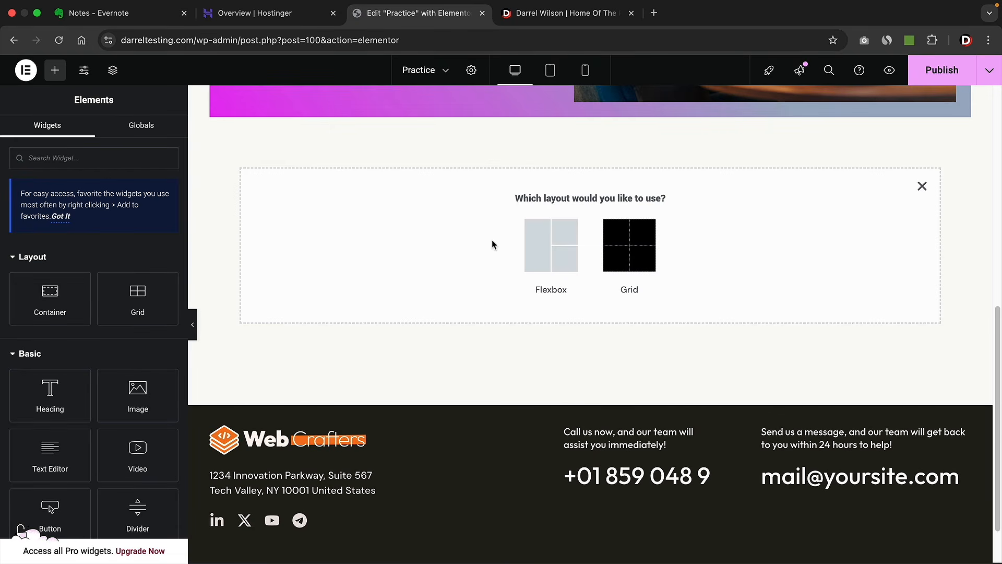
{"action": "left_click", "coordinate": [618, 248]}
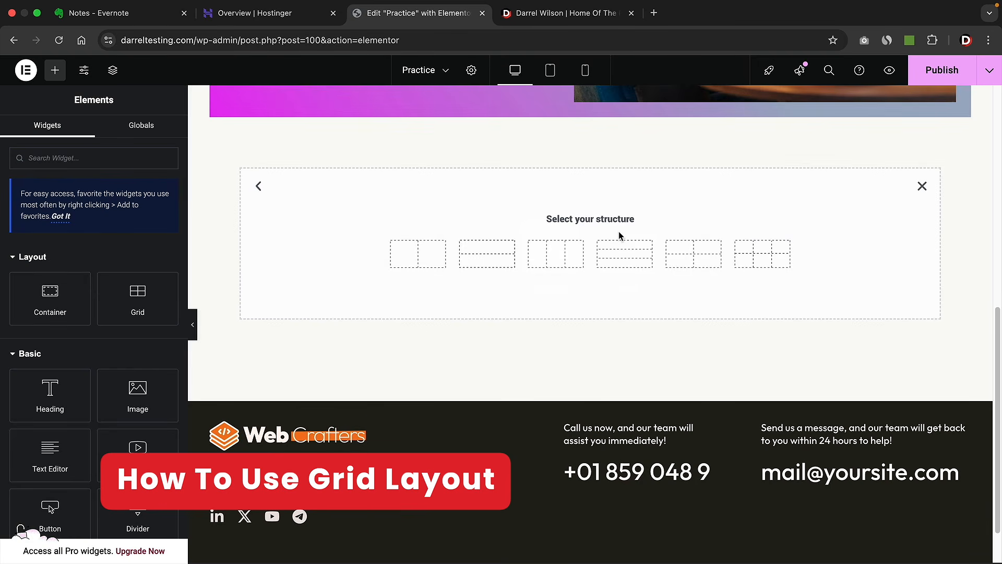
{"action": "left_click", "coordinate": [557, 258]}
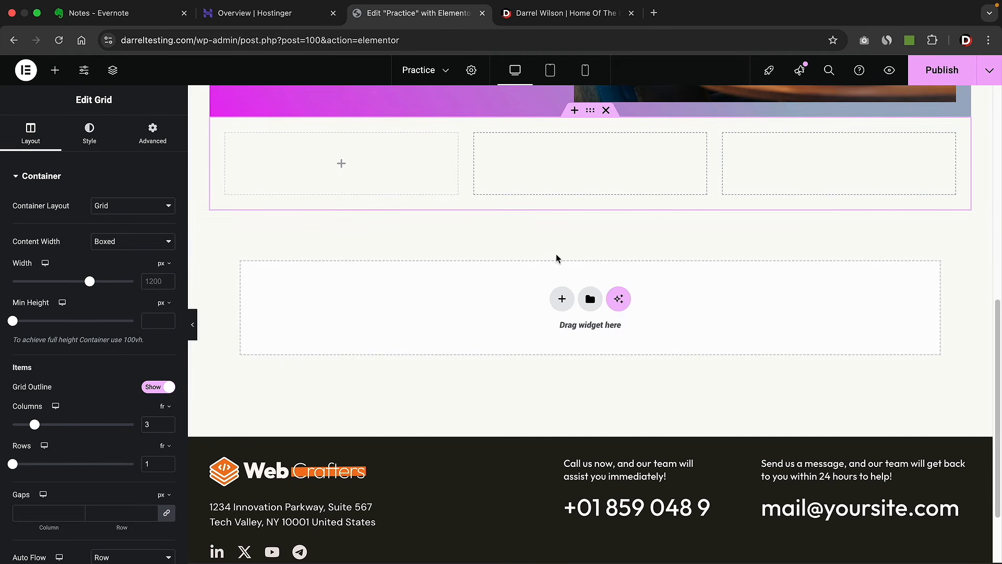
- Place a Heading widget in each of the three grid columns
{"action": "left_click", "coordinate": [54, 70]}
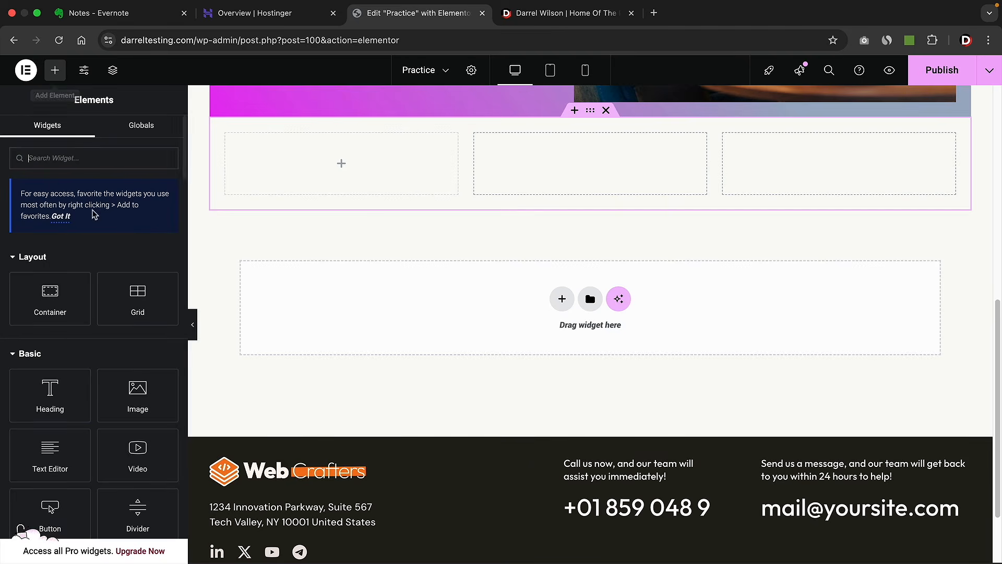
{"action": "left_click_drag", "start_coordinate": [65, 394], "coordinate": [303, 177]}
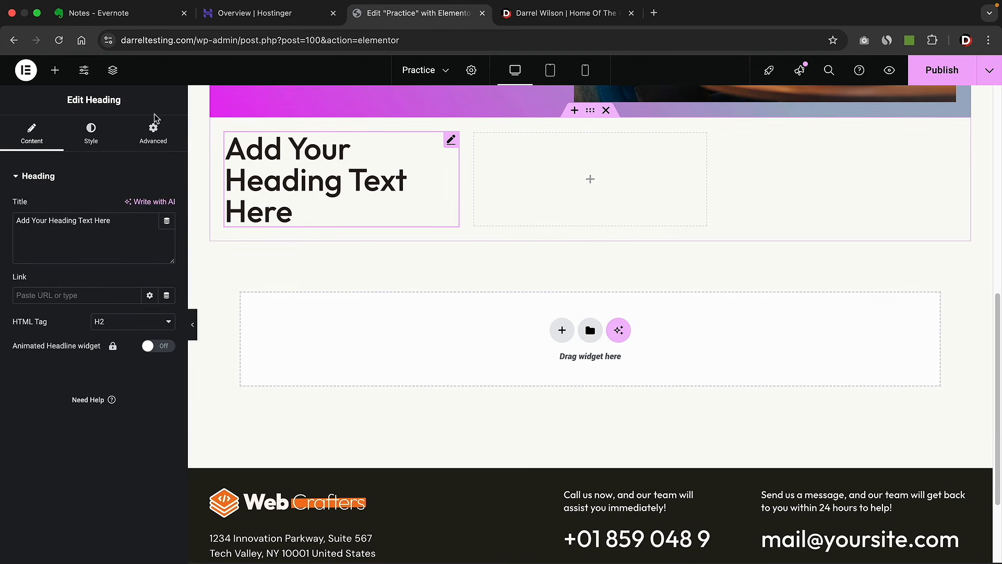
{"action": "left_click", "coordinate": [55, 70]}
{"action": "left_click_drag", "start_coordinate": [79, 383], "coordinate": [375, 190]}
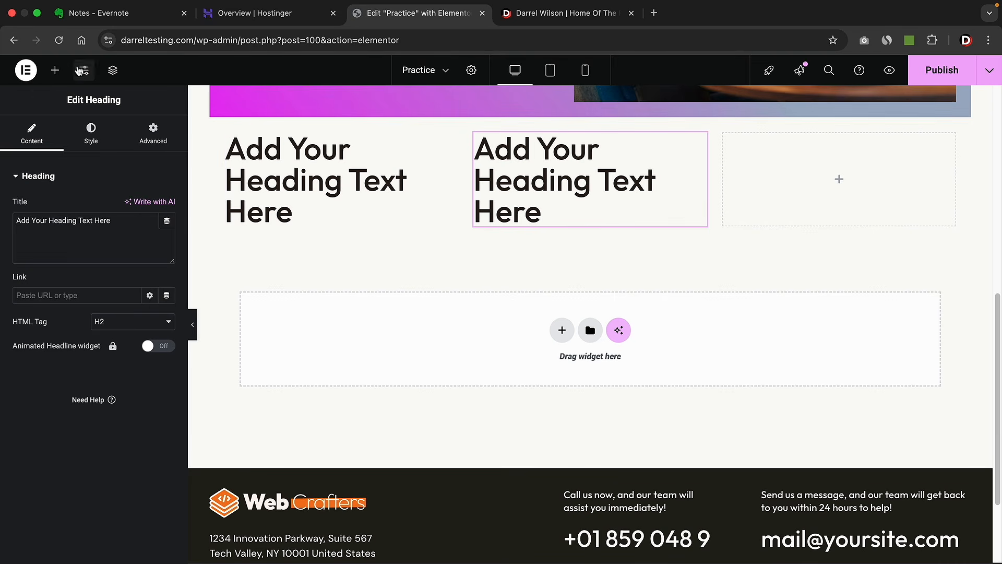
{"action": "left_click", "coordinate": [55, 70]}
{"action": "left_click_drag", "start_coordinate": [64, 407], "coordinate": [387, 211]}
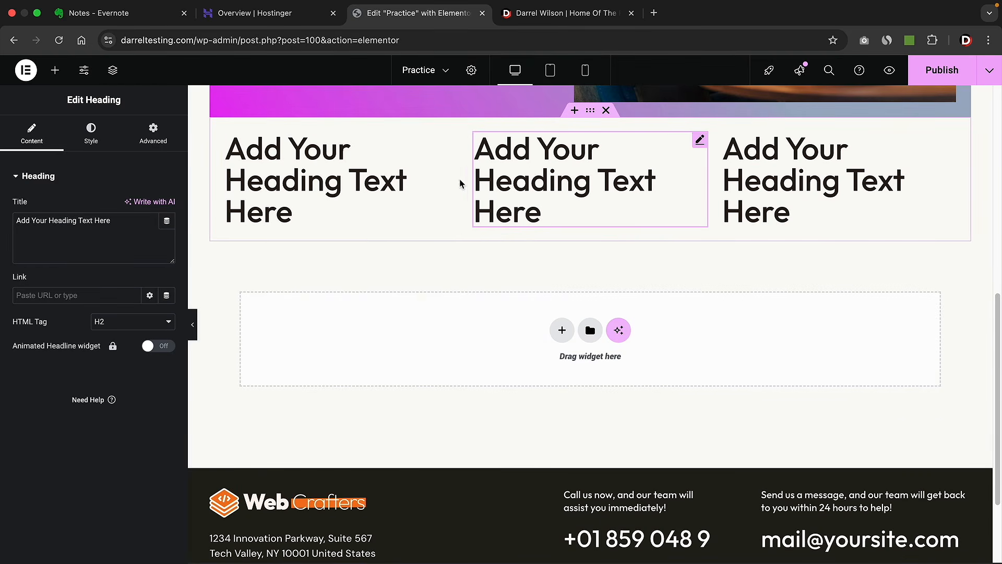
- Delete all three trial headings from the grid
{"action": "right_click", "coordinate": [570, 174]}
{"action": "left_click", "coordinate": [590, 451]}
{"action": "right_click", "coordinate": [536, 194]}
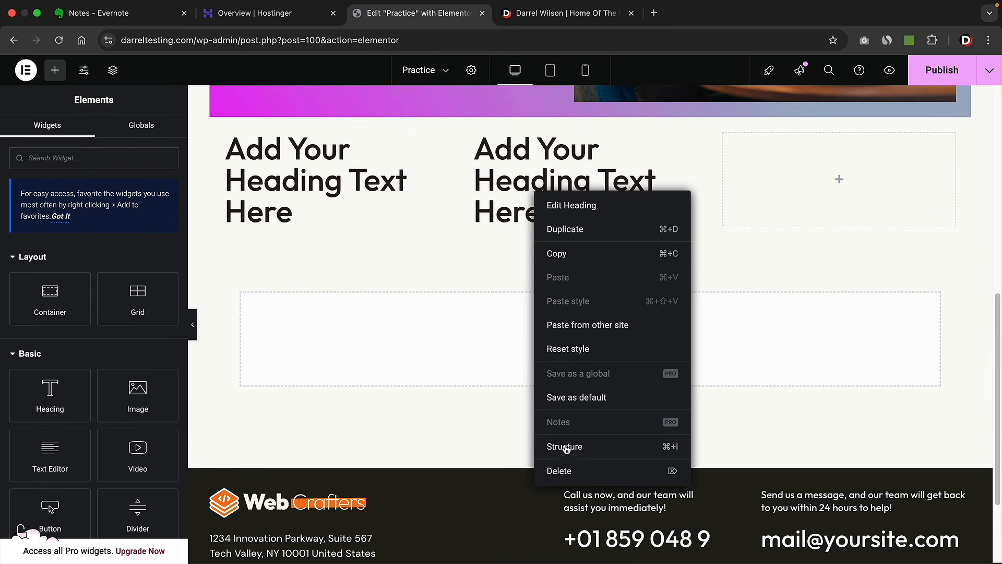
{"action": "left_click", "coordinate": [568, 471]}
{"action": "right_click", "coordinate": [396, 194]}
{"action": "left_click", "coordinate": [432, 470]}
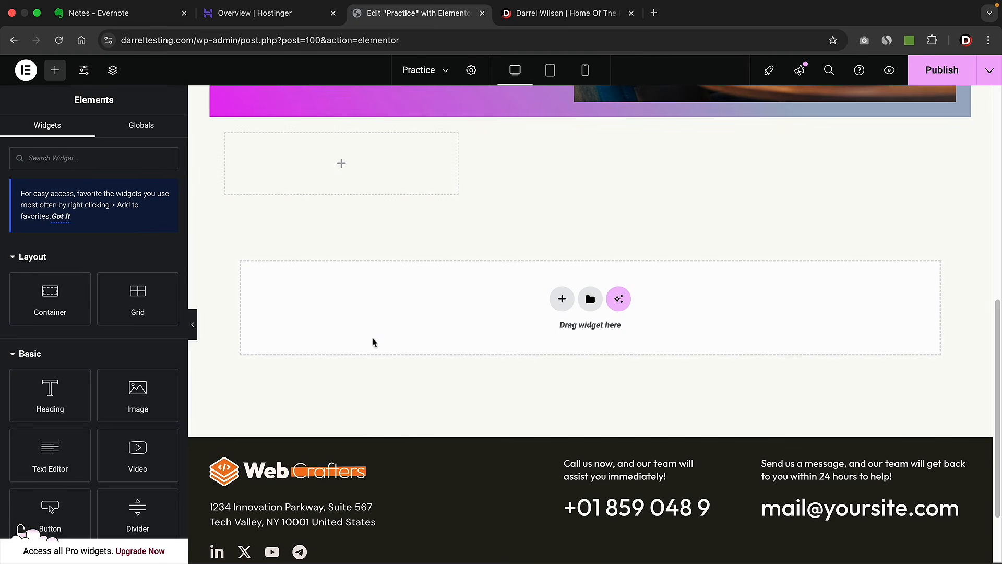
- Put a container holding a Heading and a Button in the first grid column
{"action": "left_click_drag", "start_coordinate": [49, 308], "coordinate": [301, 179]}
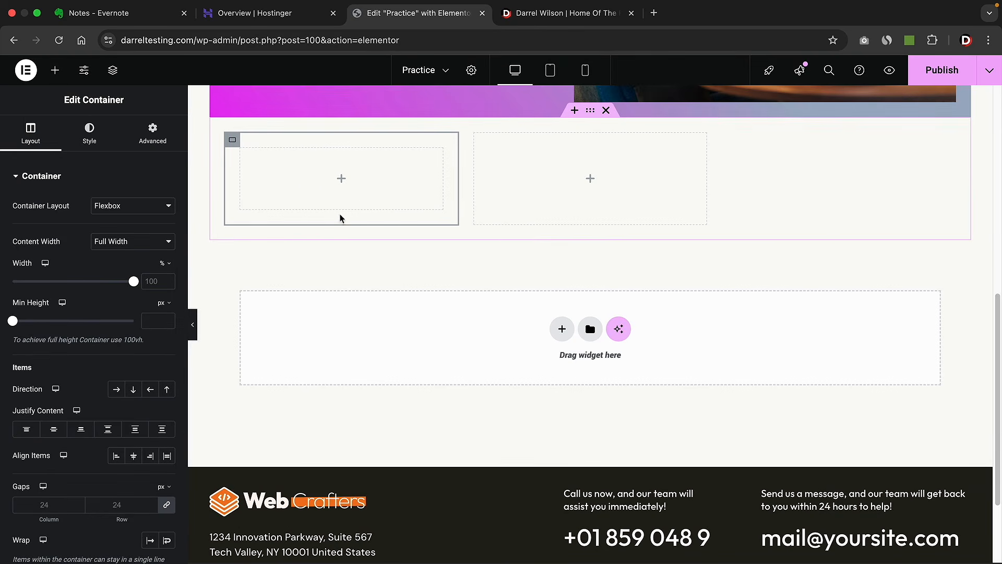
{"action": "left_click", "coordinate": [55, 70]}
{"action": "left_click_drag", "start_coordinate": [75, 379], "coordinate": [277, 193]}
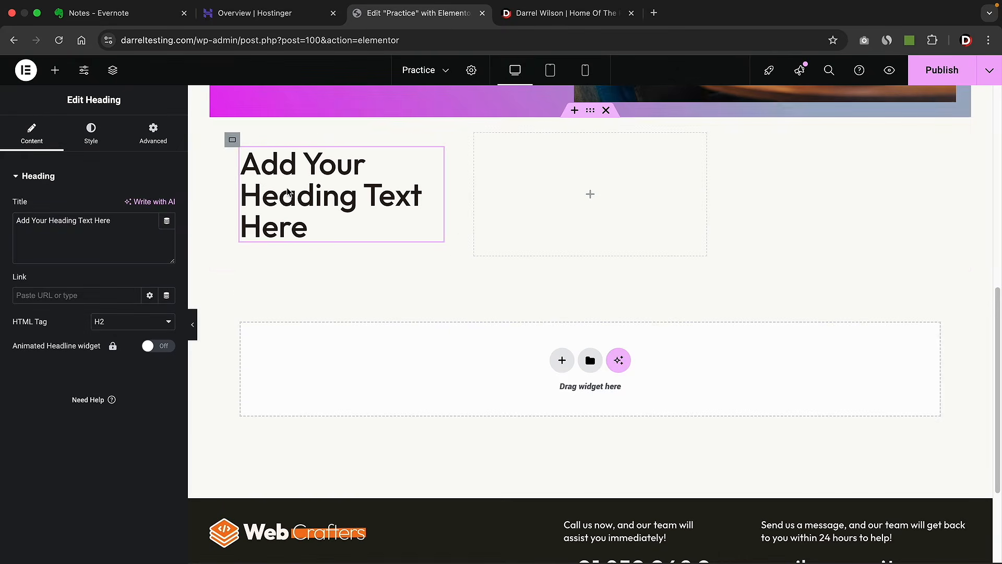
{"action": "left_click", "coordinate": [53, 75]}
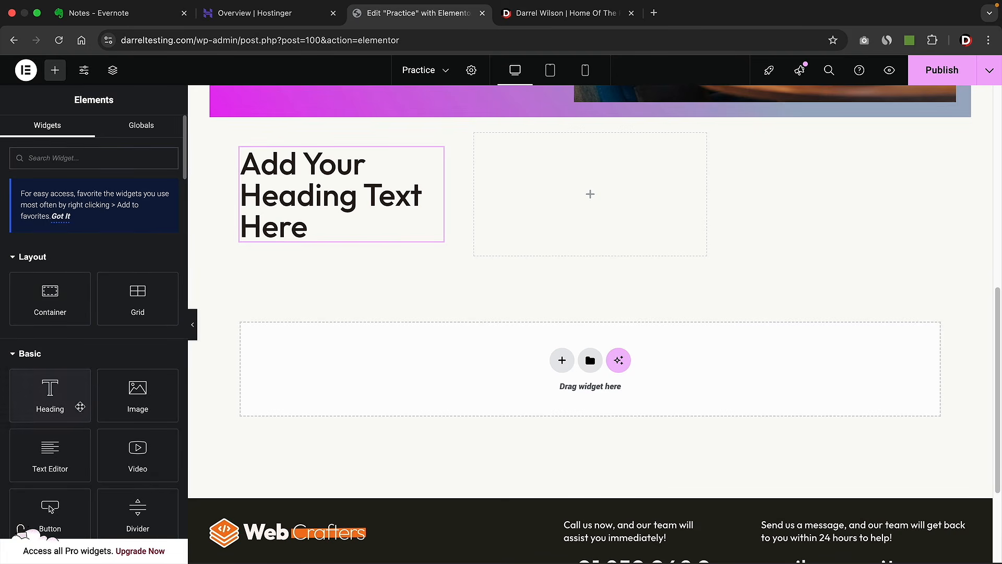
{"action": "left_click_drag", "start_coordinate": [49, 512], "coordinate": [300, 241]}
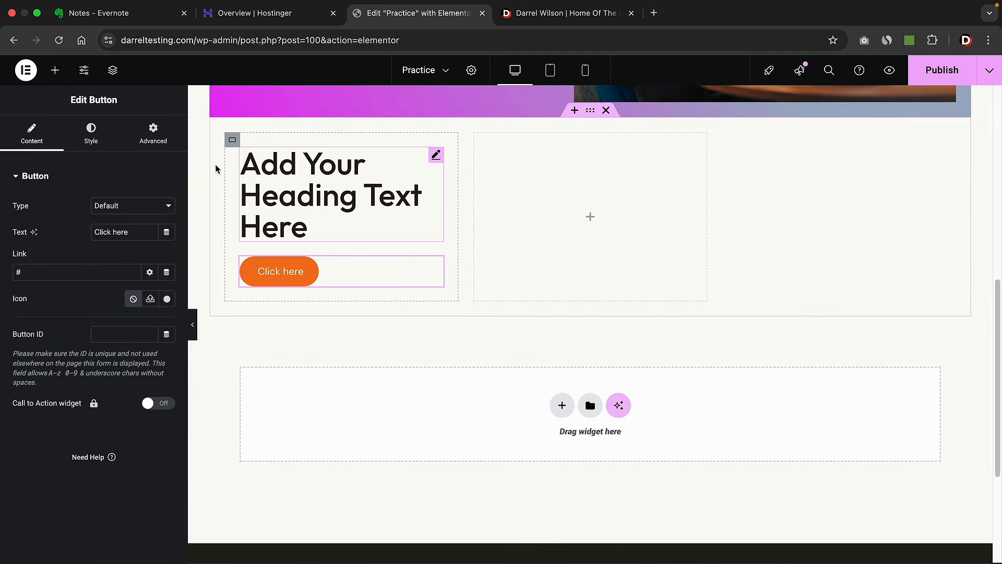
- Add Image widgets to the other two columns and move the heading block back to column one
{"action": "left_click", "coordinate": [55, 70]}
{"action": "left_click_drag", "start_coordinate": [135, 399], "coordinate": [489, 219]}
{"action": "left_click", "coordinate": [54, 70]}
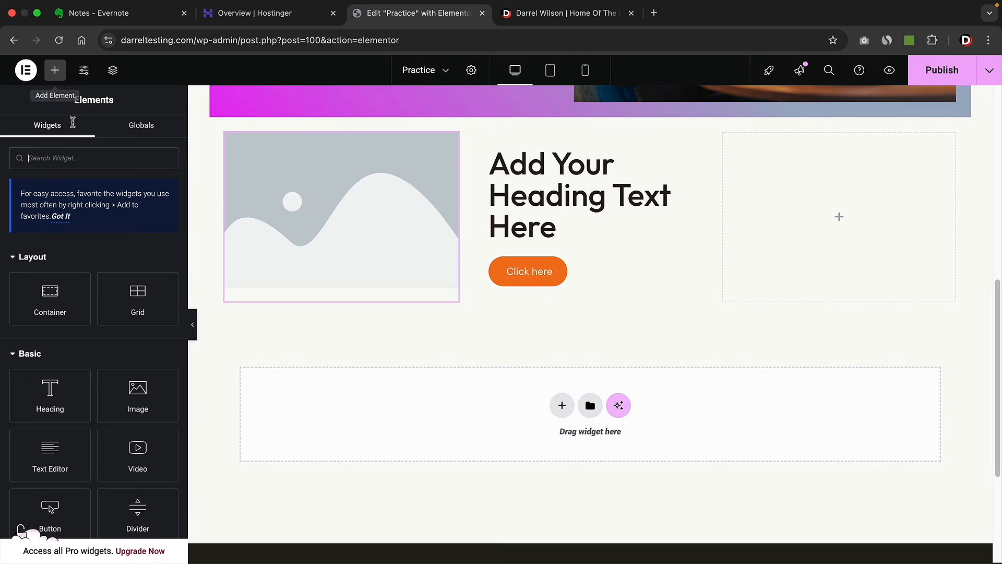
{"action": "left_click_drag", "start_coordinate": [138, 395], "coordinate": [740, 230]}
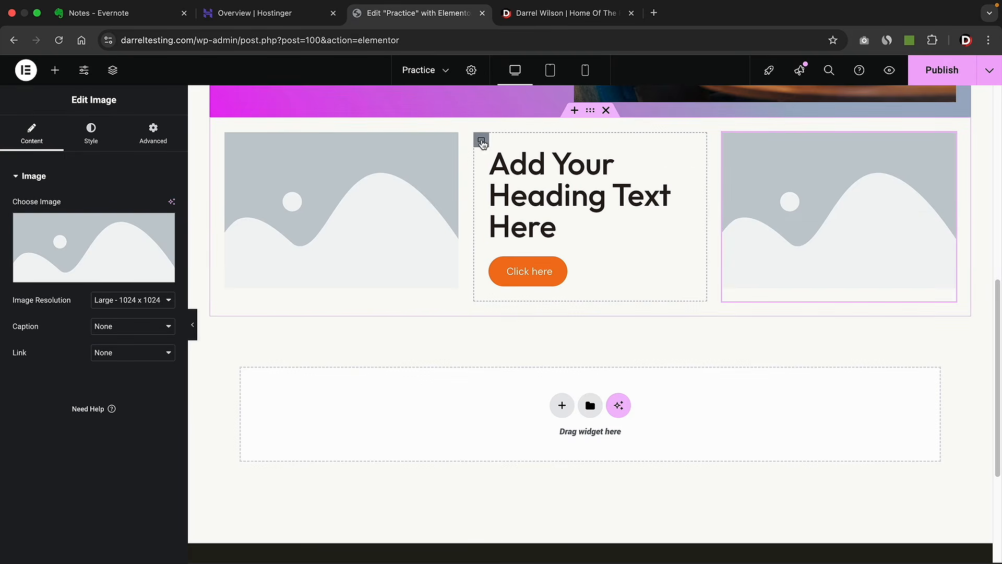
{"action": "left_click_drag", "start_coordinate": [480, 139], "coordinate": [269, 152]}
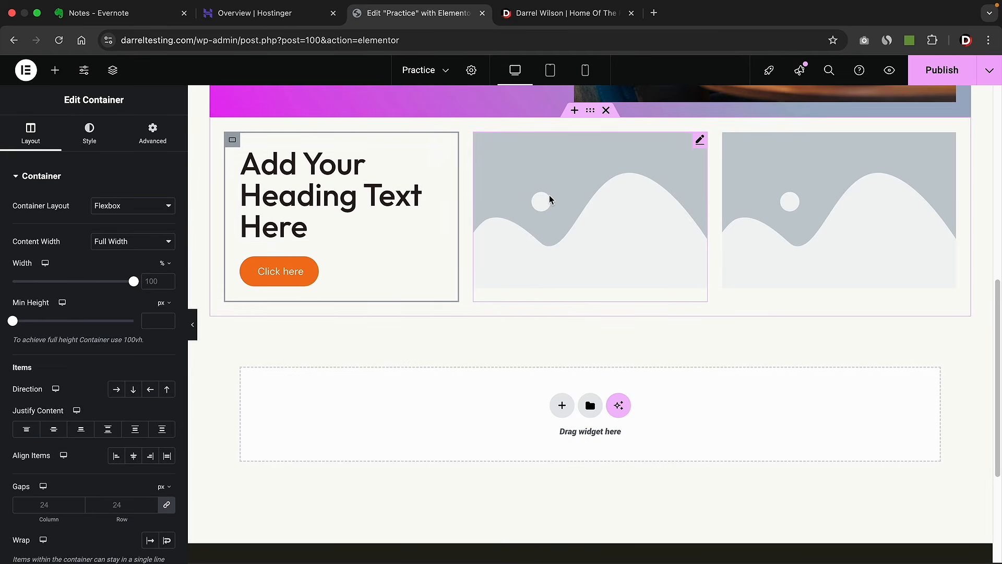
{"action": "scroll", "coordinate": [541, 206], "scroll_direction": "up", "scroll_amount": 1}
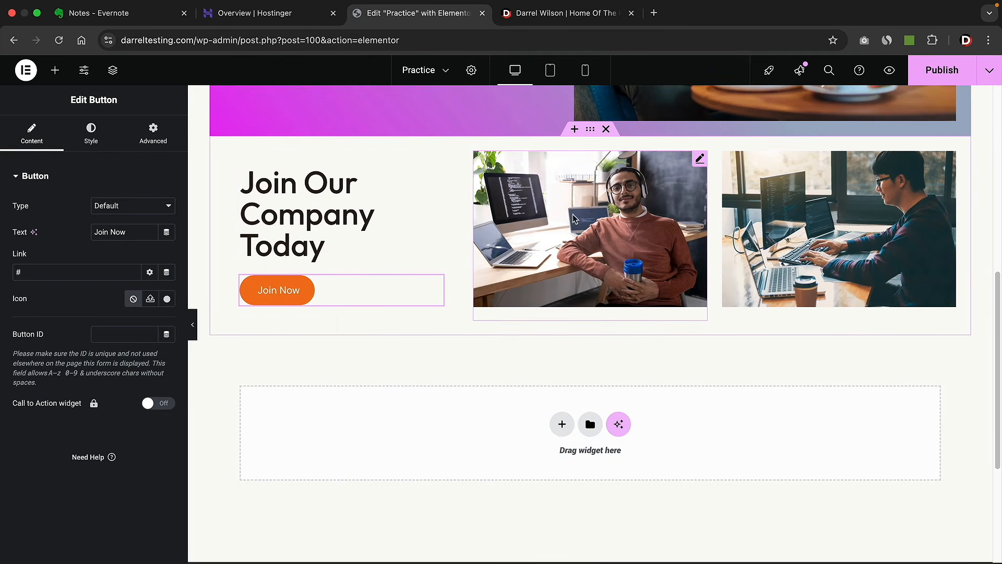
{"action": "scroll", "coordinate": [449, 252], "scroll_direction": "up", "scroll_amount": 2}
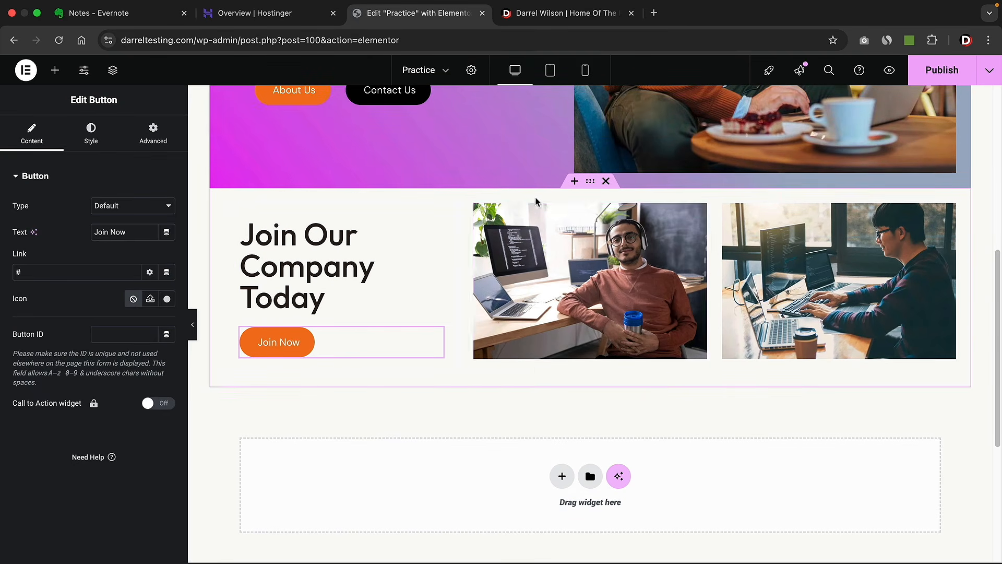
- Unlink the grid's padding and set its top padding to 100 px
{"action": "left_click", "coordinate": [590, 182]}
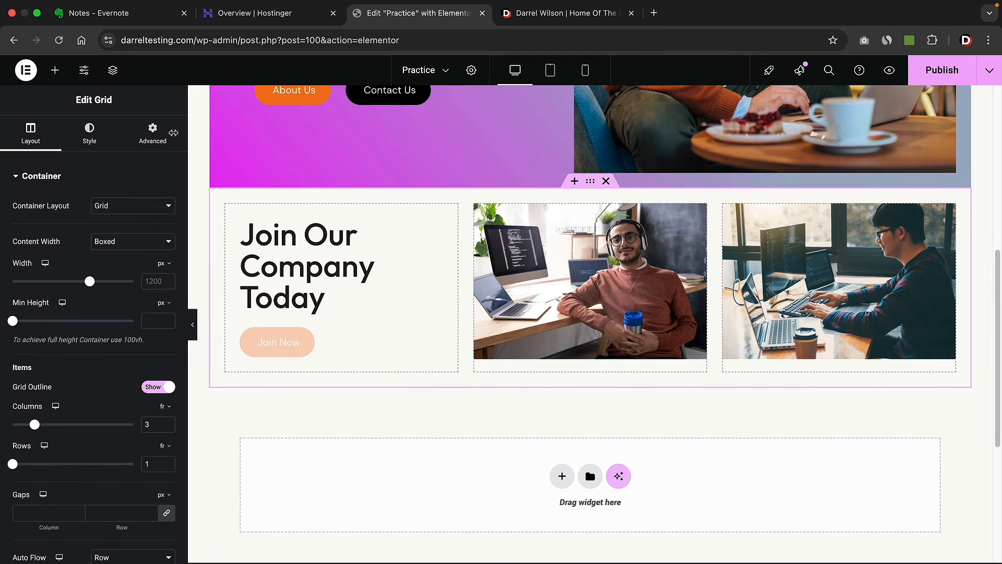
{"action": "left_click", "coordinate": [153, 142]}
{"action": "left_click", "coordinate": [167, 265]}
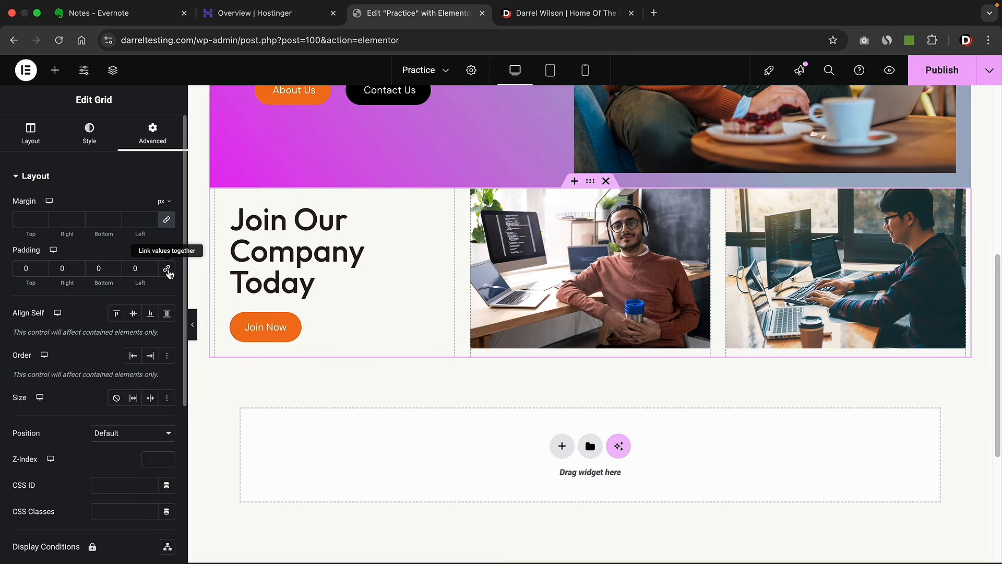
{"action": "left_click_drag", "start_coordinate": [46, 266], "coordinate": [45, 271]}
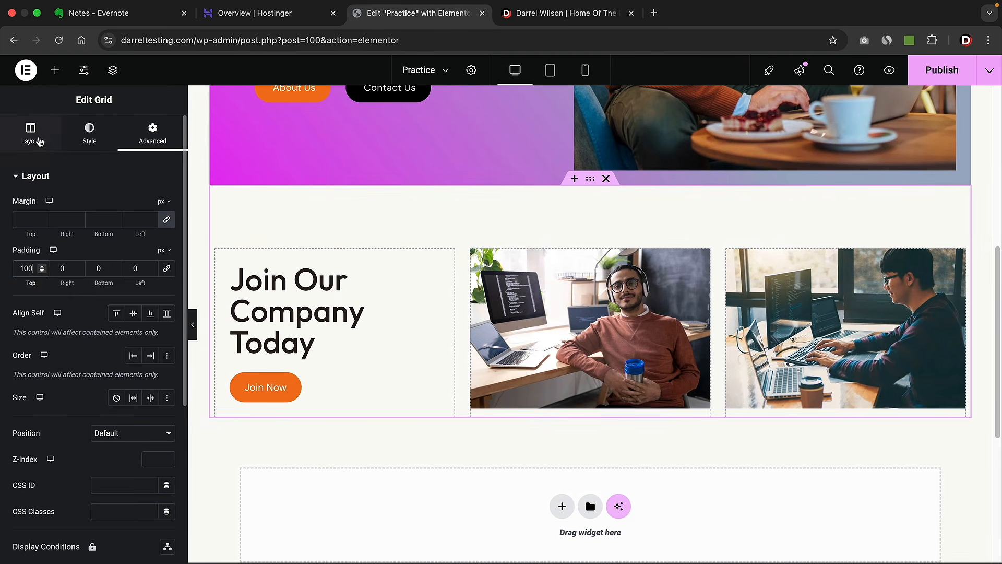
- Set the grid's Rows to 2, adding a second row of three cells
{"action": "left_click", "coordinate": [32, 138]}
{"action": "scroll", "coordinate": [339, 227], "scroll_direction": "down", "scroll_amount": 3}
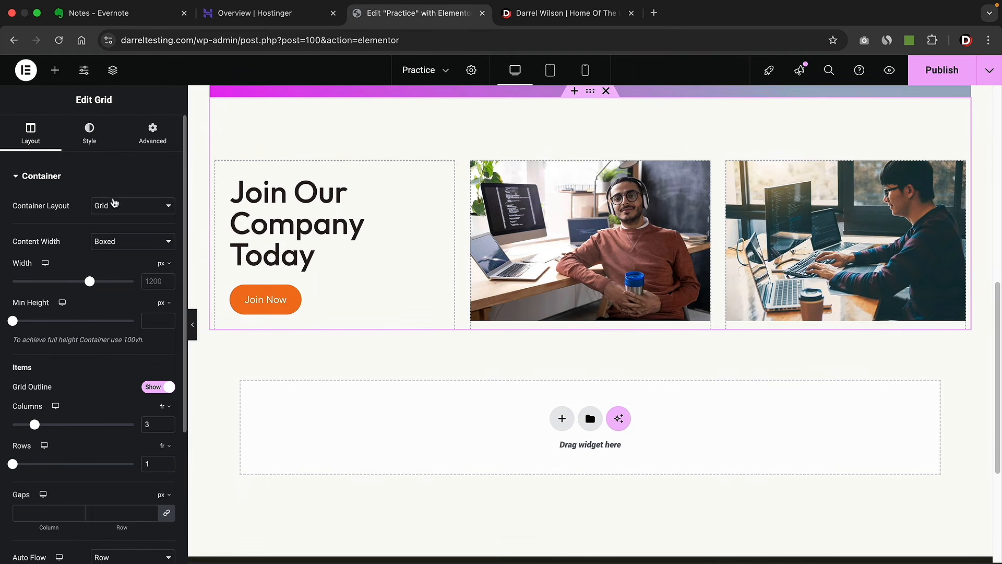
{"action": "scroll", "coordinate": [125, 287], "scroll_direction": "down", "scroll_amount": 1}
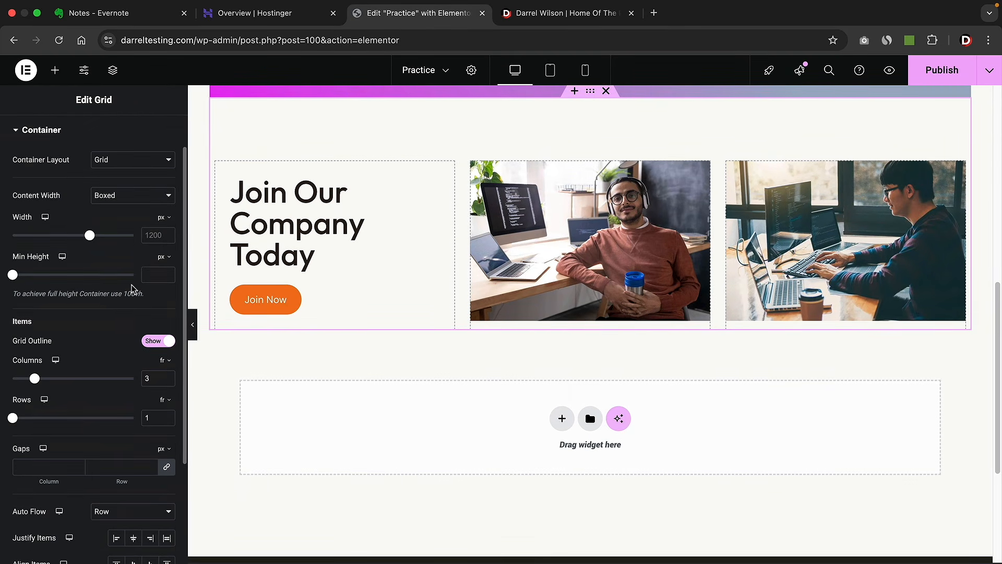
{"action": "mouse_move", "coordinate": [35, 380]}
{"action": "left_mouse_down"}
{"action": "mouse_move", "coordinate": [54, 382]}
{"action": "mouse_move", "coordinate": [36, 380]}
{"action": "left_mouse_up"}
{"action": "left_click_drag", "start_coordinate": [13, 418], "coordinate": [25, 418]}
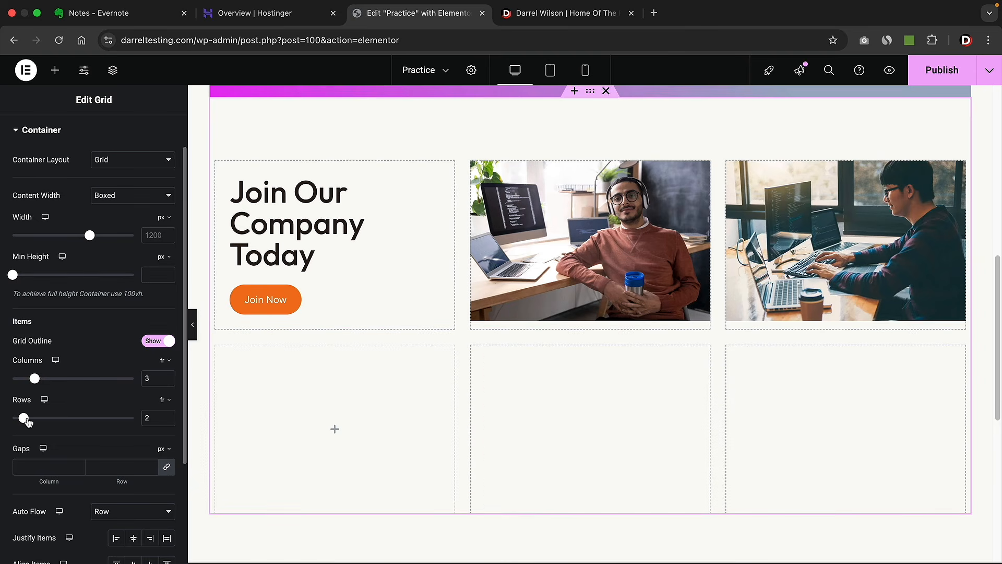
{"action": "scroll", "coordinate": [315, 373], "scroll_direction": "down", "scroll_amount": 3}
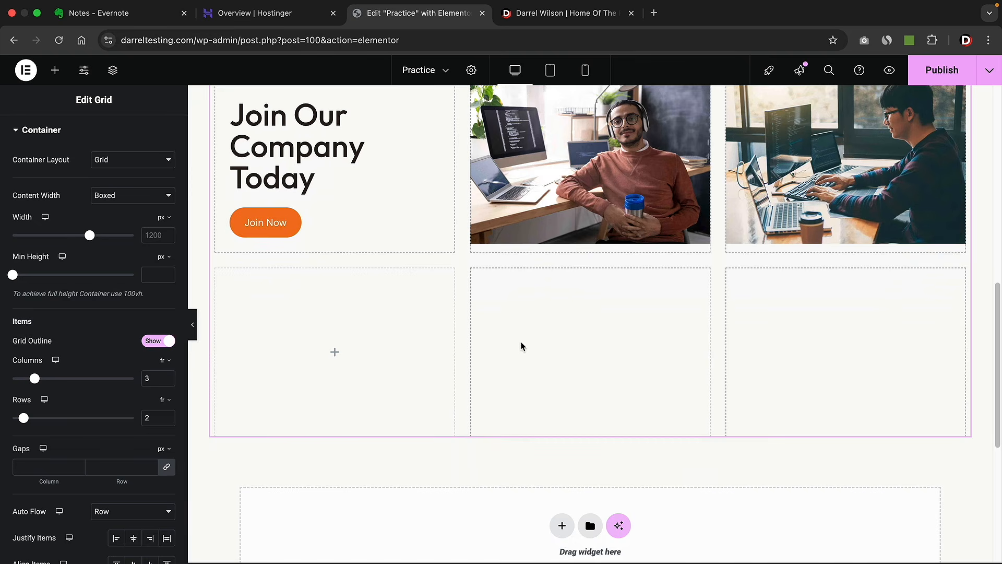
{"action": "scroll", "coordinate": [96, 397], "scroll_direction": "down", "scroll_amount": 3}
- Set the grid's column and row gaps to 9 px and drag its width to 1228 px
{"action": "left_click", "coordinate": [151, 382]}
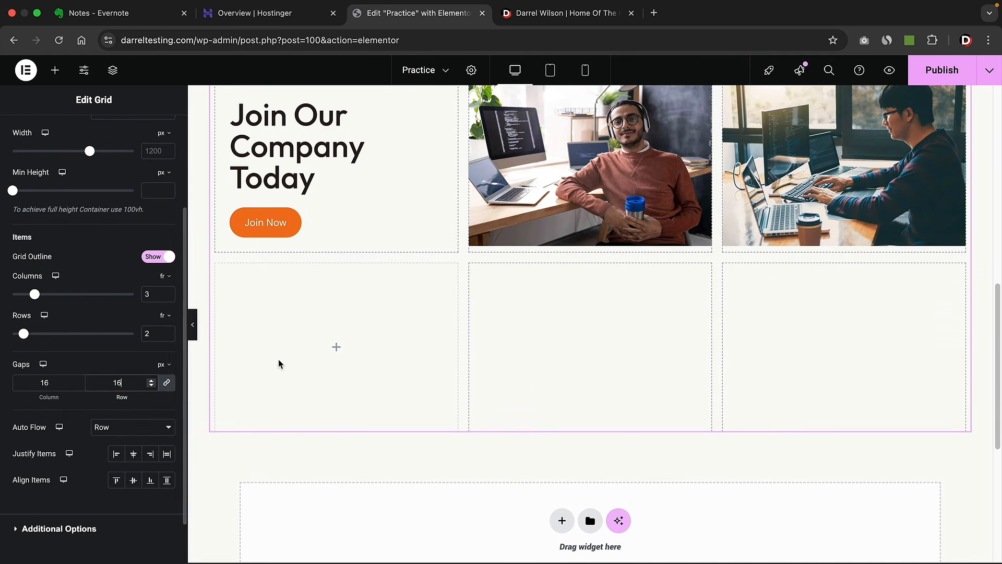
{"action": "scroll", "coordinate": [280, 362], "scroll_direction": "up", "scroll_amount": 2}
{"action": "left_click", "coordinate": [152, 387]}
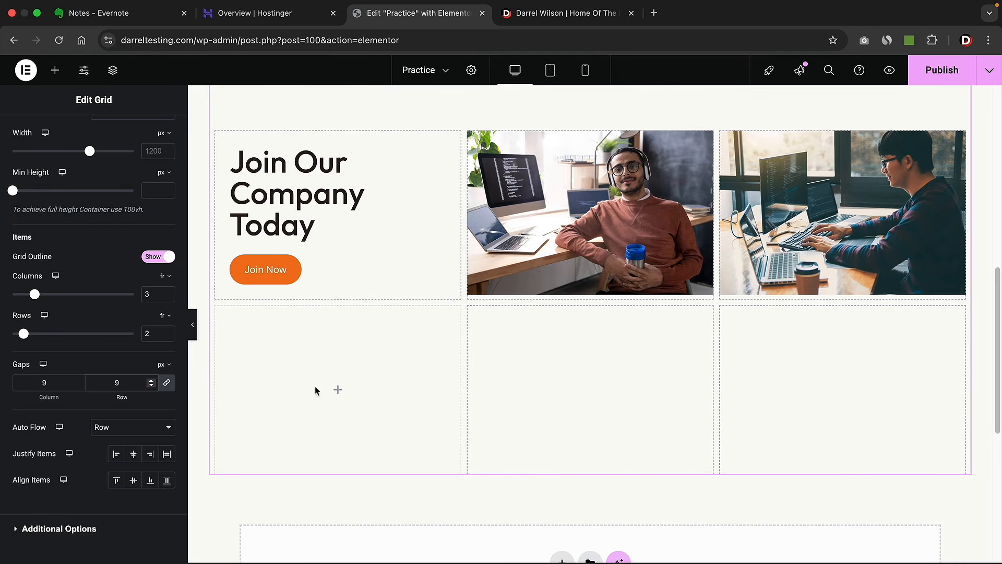
{"action": "scroll", "coordinate": [120, 386], "scroll_direction": "up", "scroll_amount": 3}
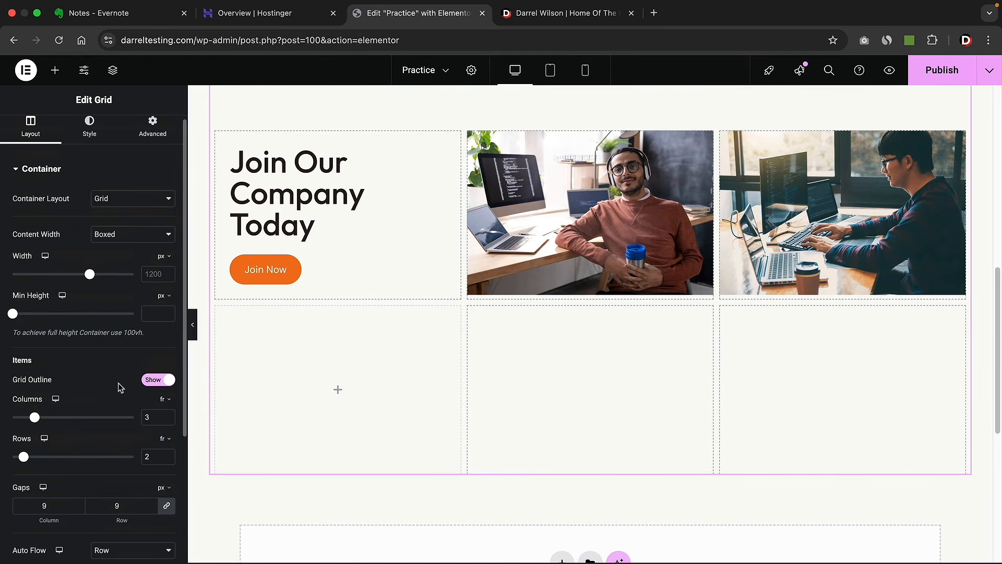
{"action": "mouse_move", "coordinate": [90, 277]}
{"action": "left_mouse_down"}
{"action": "mouse_move", "coordinate": [64, 278]}
{"action": "mouse_move", "coordinate": [94, 283]}
{"action": "left_mouse_up"}
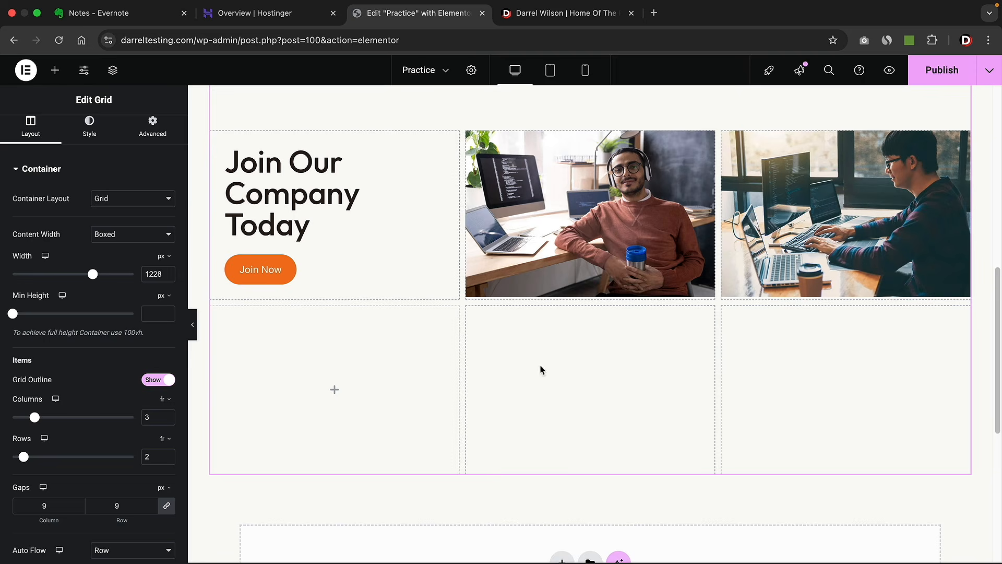
{"action": "mouse_move", "coordinate": [35, 417]}
{"action": "left_mouse_down"}
{"action": "mouse_move", "coordinate": [69, 418]}
{"action": "mouse_move", "coordinate": [35, 417]}
{"action": "left_mouse_up"}
- Switch the Join Our Company Today container between Flexbox and Grid, then delete the section
{"action": "left_click", "coordinate": [143, 202]}
{"action": "left_click", "coordinate": [146, 186]}
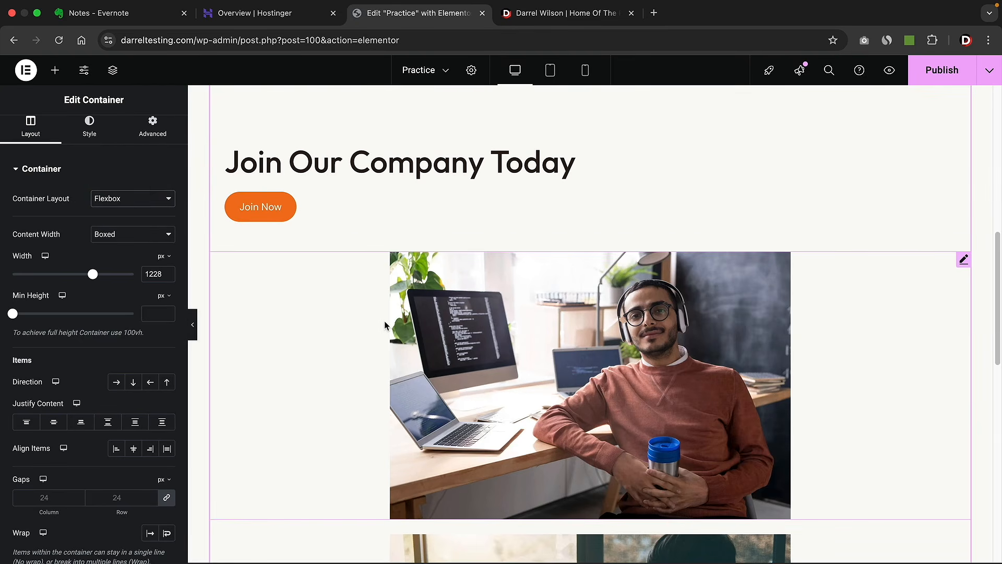
{"action": "scroll", "coordinate": [384, 323], "scroll_direction": "down", "scroll_amount": 5}
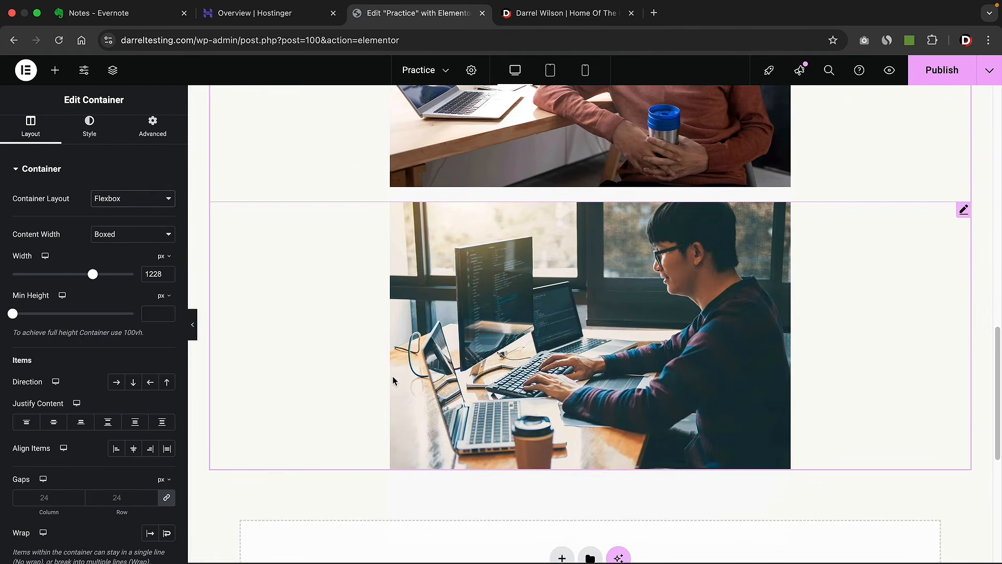
{"action": "scroll", "coordinate": [394, 377], "scroll_direction": "up", "scroll_amount": 6}
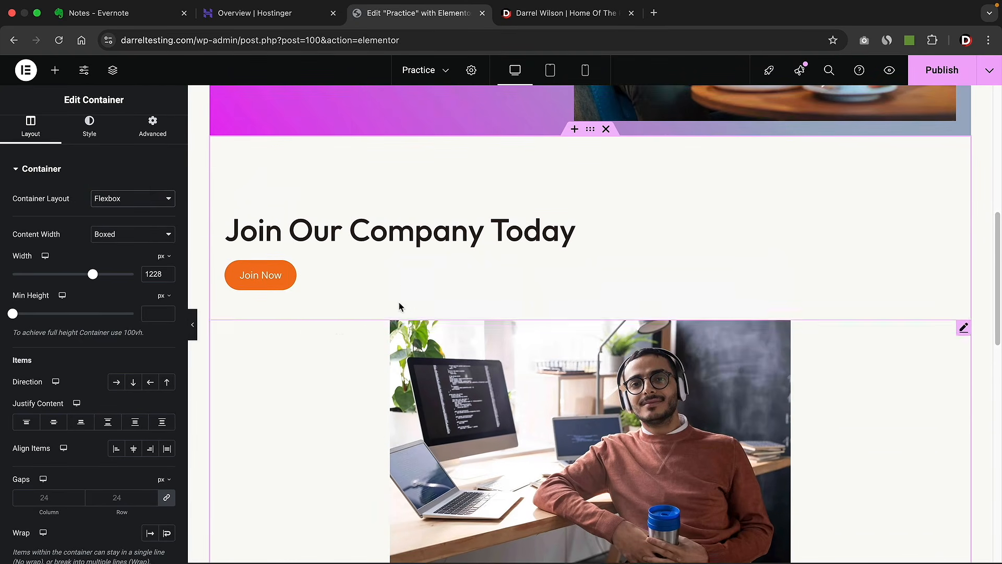
{"action": "left_click", "coordinate": [133, 198]}
{"action": "left_click", "coordinate": [125, 212]}
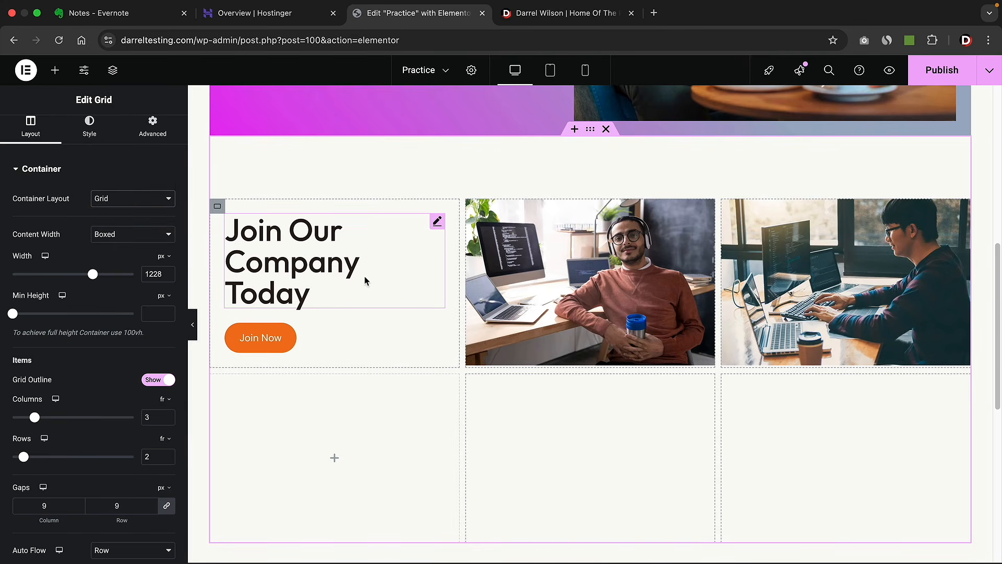
{"action": "left_click", "coordinate": [606, 129]}
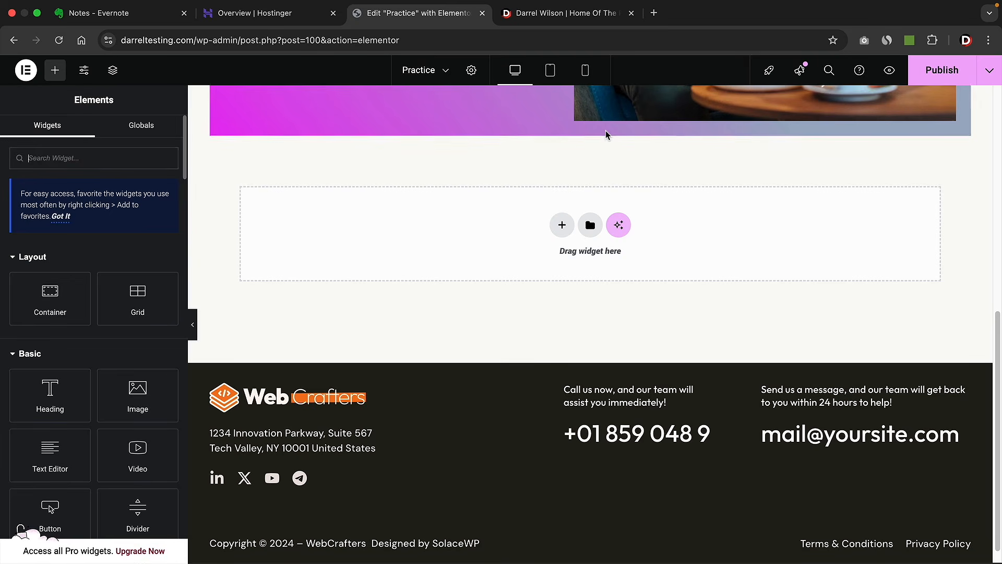
- Add a Flexbox section under the hero holding an Image widget with the Verbizon logo
{"action": "left_click", "coordinate": [562, 226]}
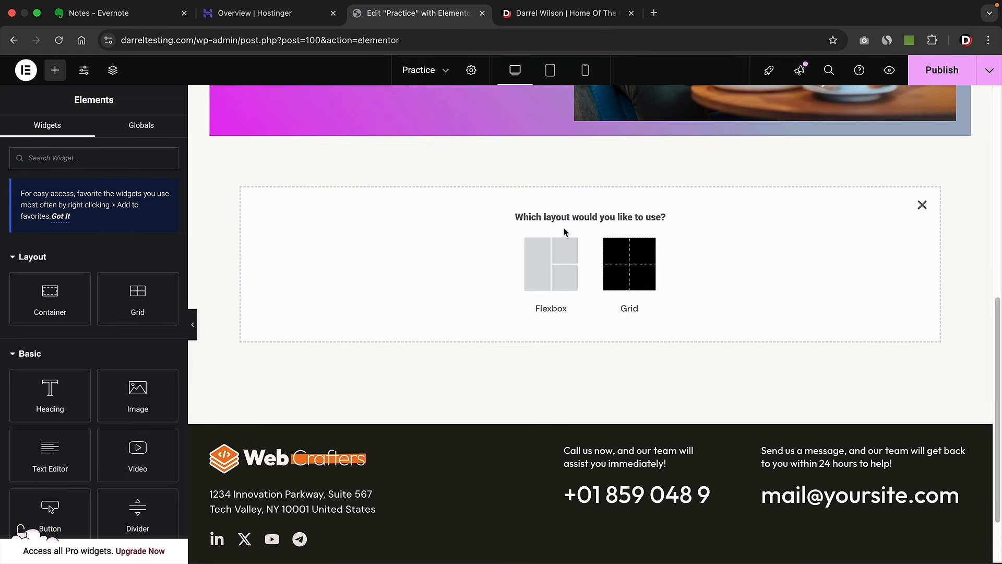
{"action": "left_click", "coordinate": [538, 264]}
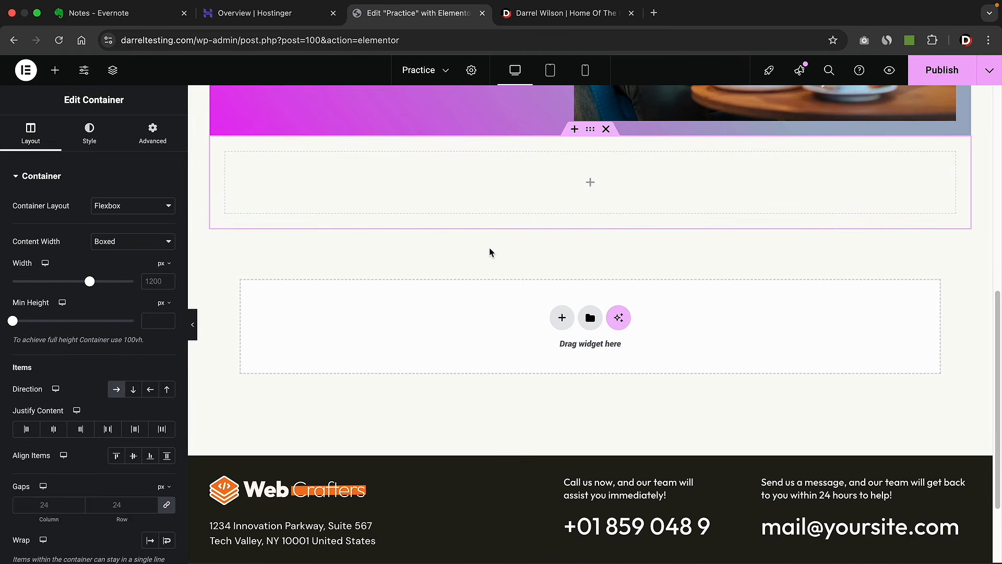
{"action": "left_click", "coordinate": [55, 70]}
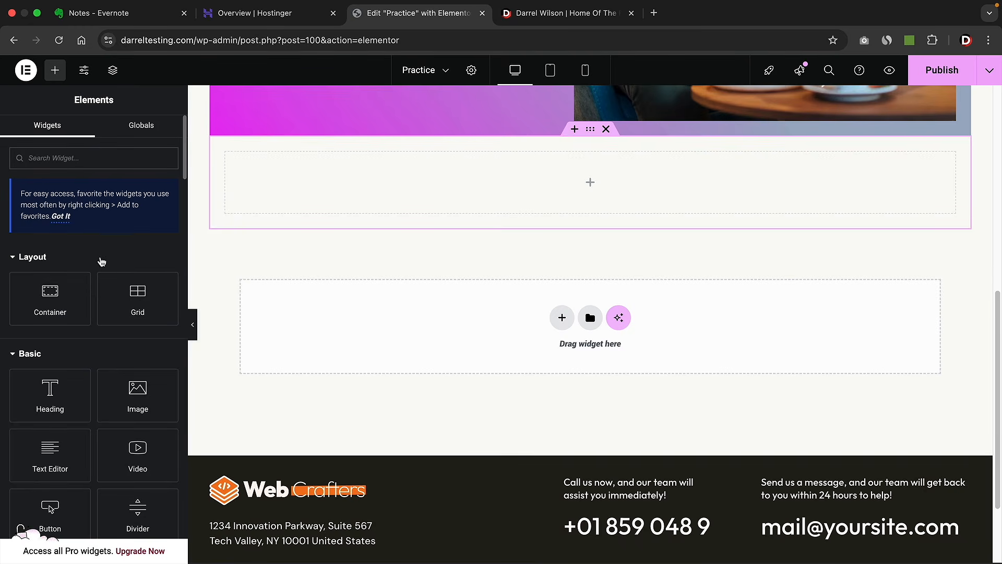
{"action": "left_click_drag", "start_coordinate": [132, 392], "coordinate": [338, 195]}
{"action": "left_click", "coordinate": [246, 216]}
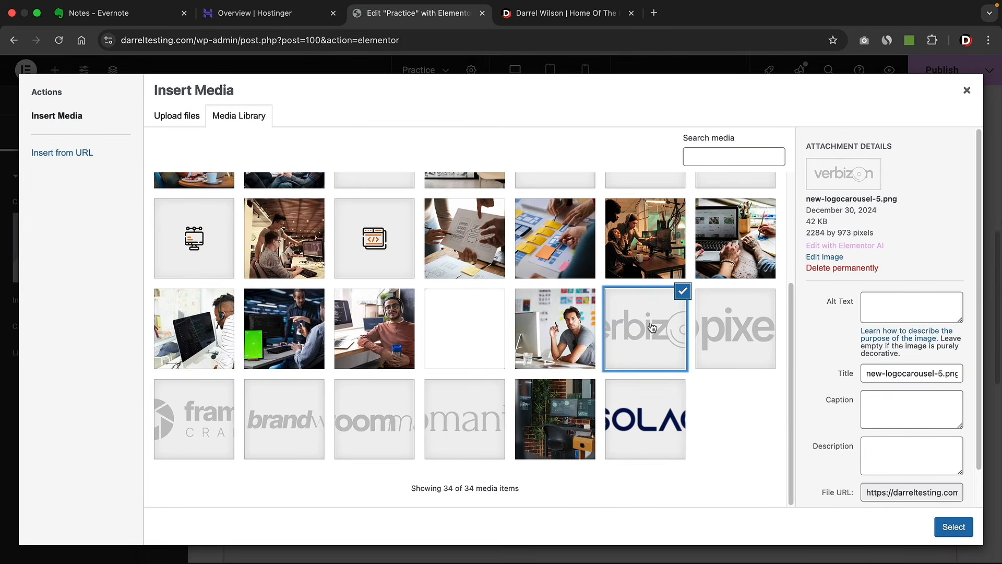
{"action": "left_click", "coordinate": [939, 526]}
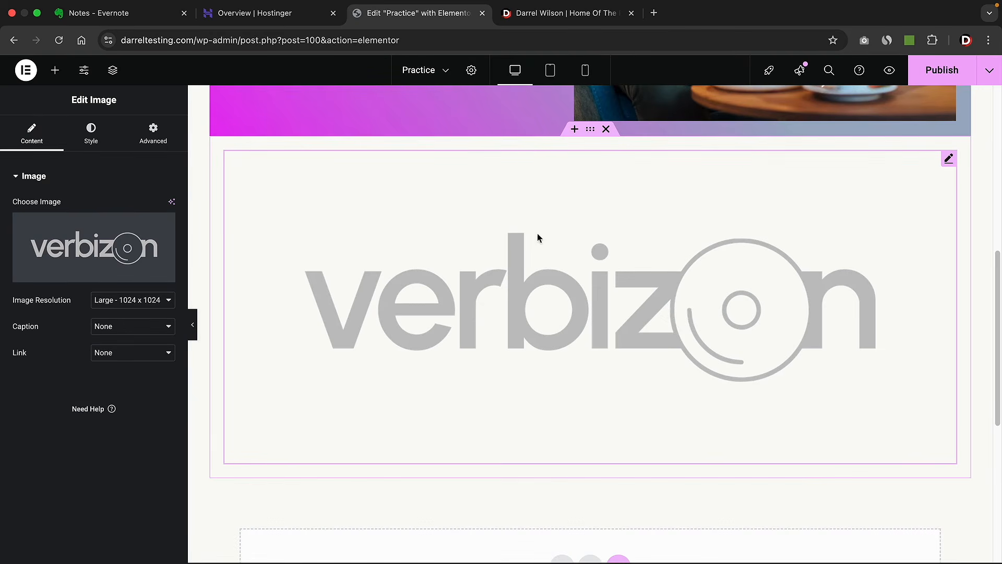
- Add a second Image widget beside the Verbizon logo and pick its logo from the Media Library
{"action": "left_click", "coordinate": [55, 70]}
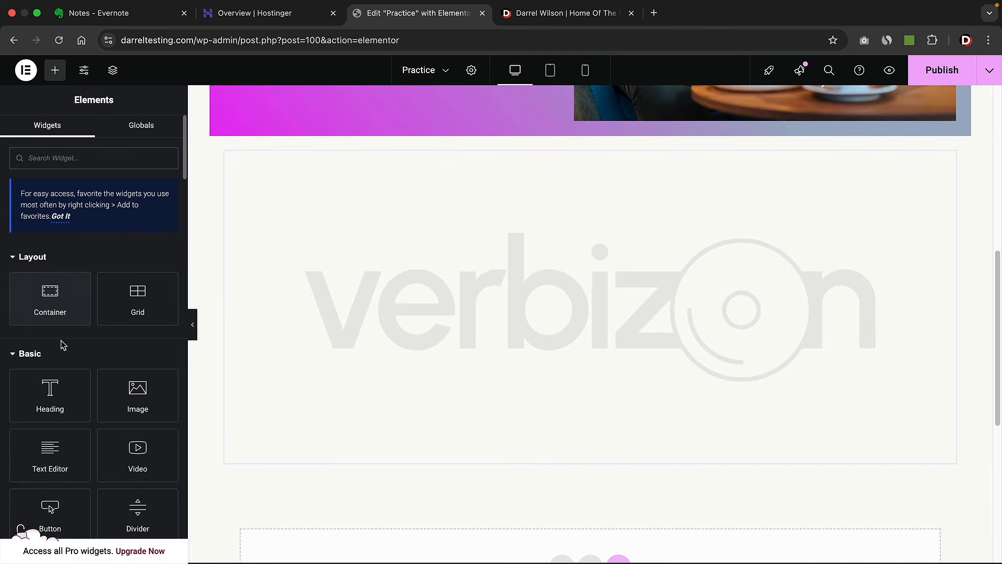
{"action": "left_click_drag", "start_coordinate": [139, 399], "coordinate": [622, 280]}
{"action": "left_click", "coordinate": [94, 255]}
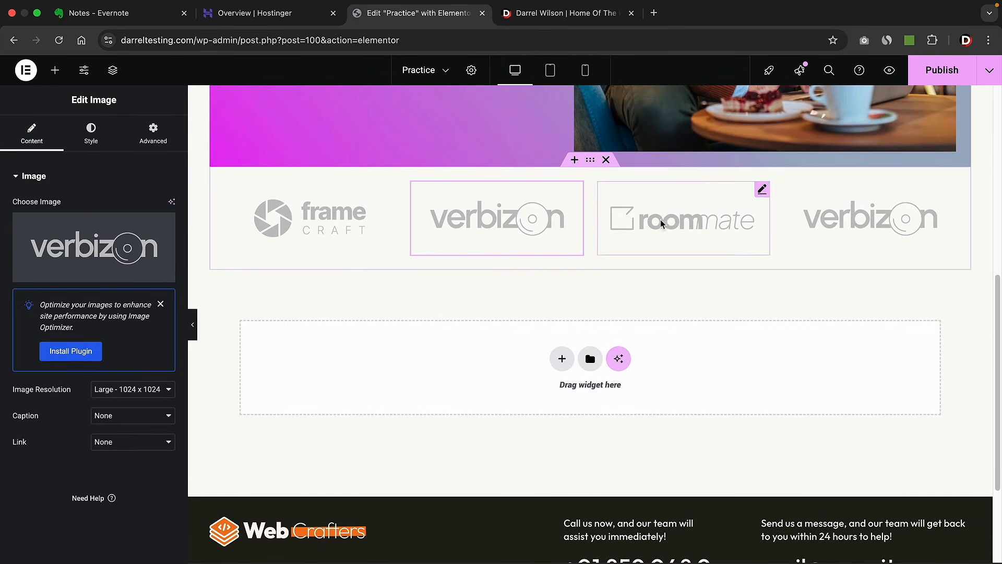
{"action": "left_click", "coordinate": [591, 160]}
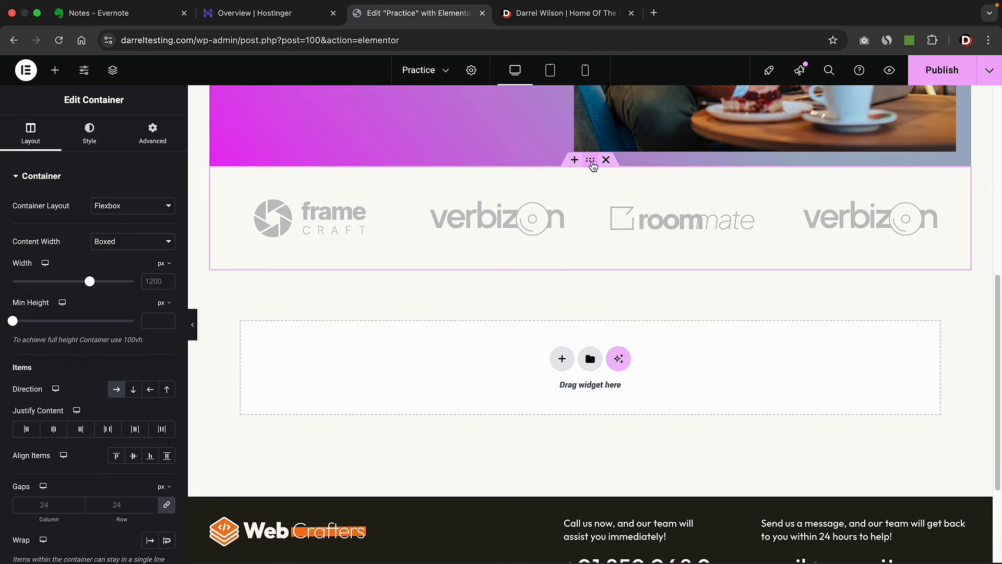
{"action": "left_click", "coordinate": [134, 389]}
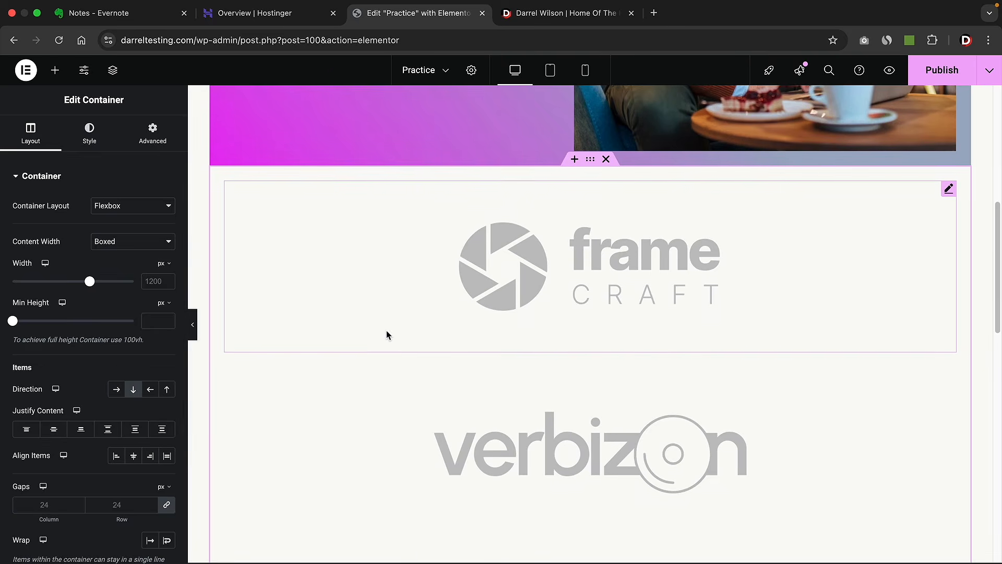
{"action": "scroll", "coordinate": [387, 336], "scroll_direction": "down", "scroll_amount": 6}
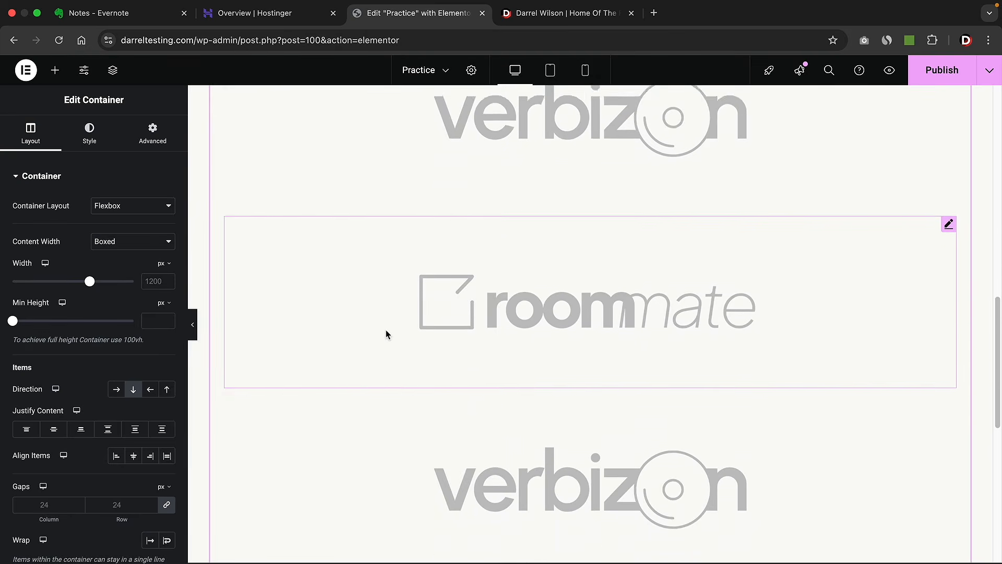
{"action": "scroll", "coordinate": [385, 331], "scroll_direction": "up", "scroll_amount": 6}
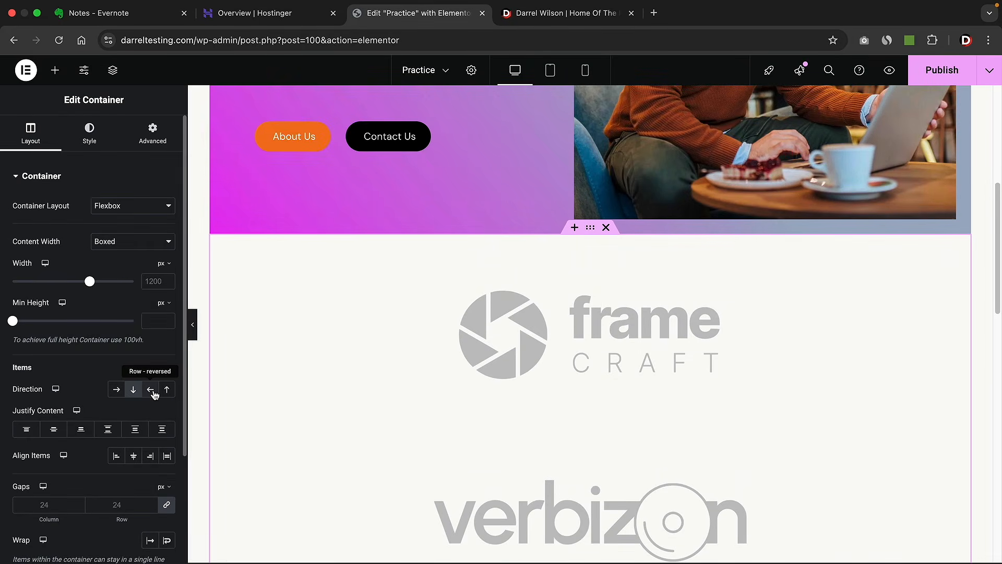
{"action": "left_click", "coordinate": [150, 389]}
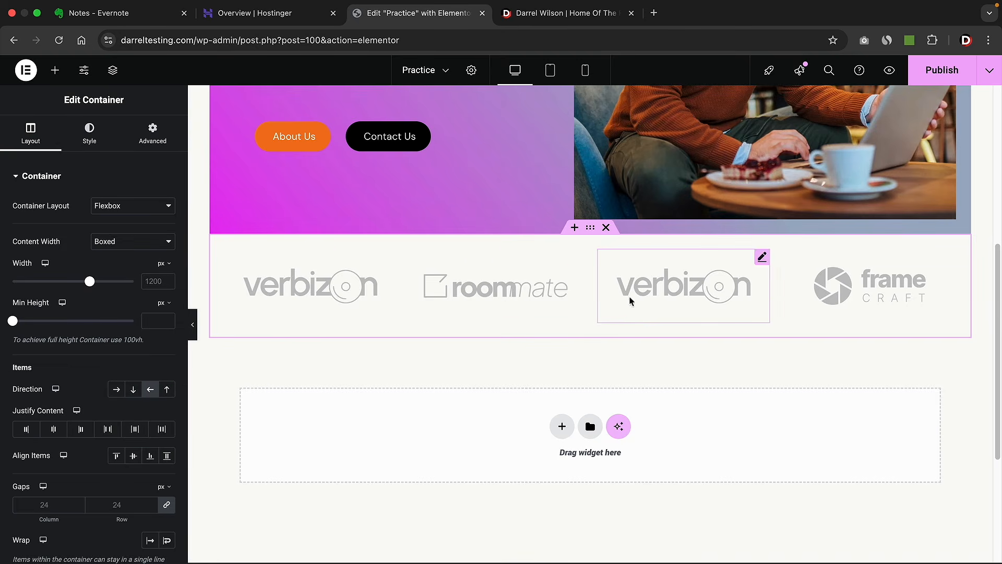
{"action": "left_click", "coordinate": [116, 391]}
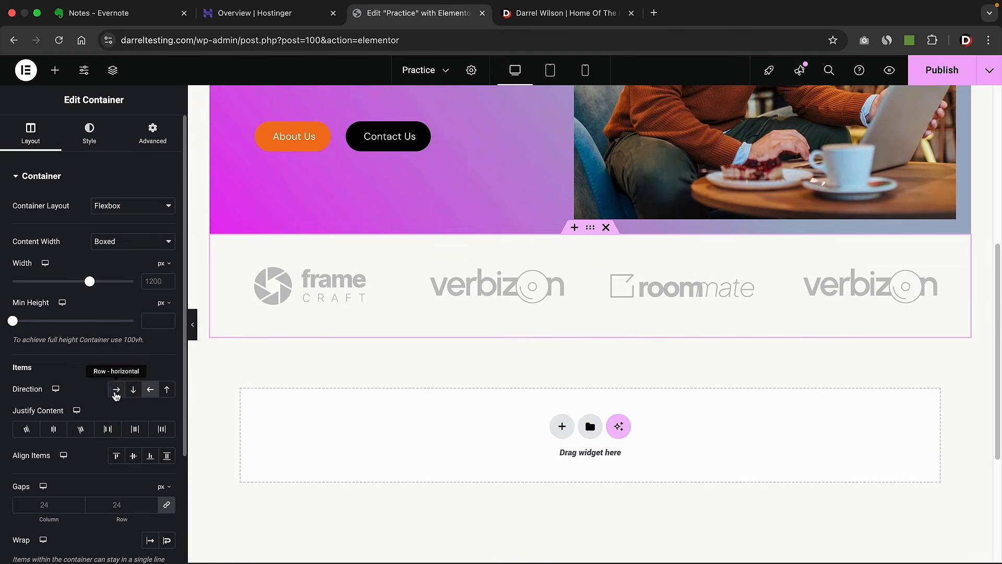
{"action": "left_click", "coordinate": [150, 389]}
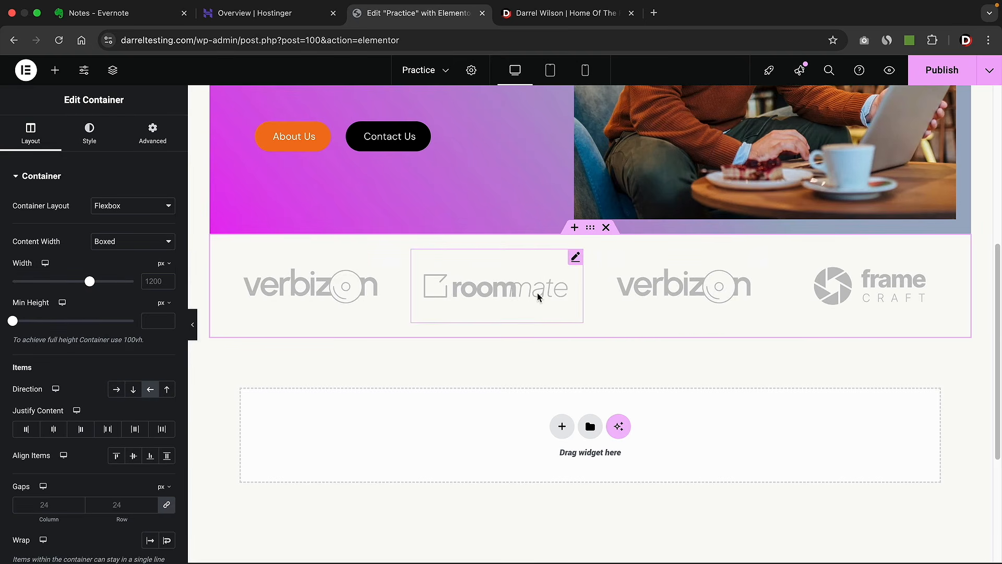
{"action": "left_click", "coordinate": [116, 388]}
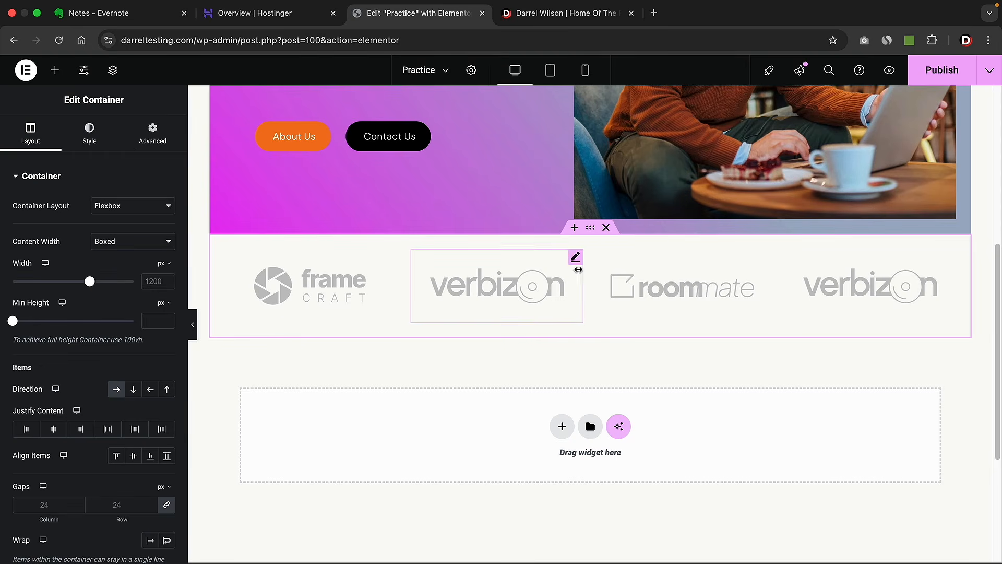
{"action": "scroll", "coordinate": [579, 312], "scroll_direction": "up", "scroll_amount": 6}
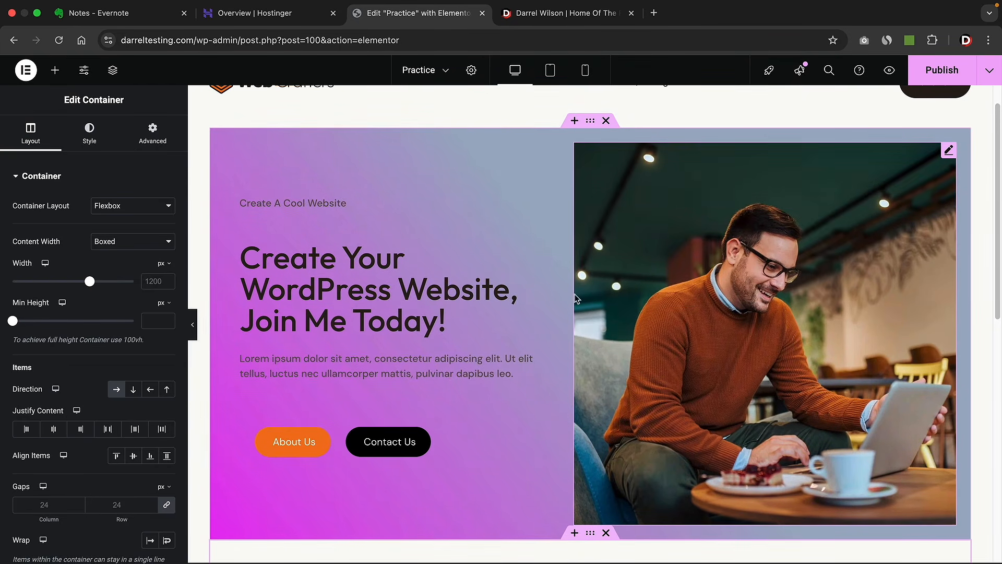
- View the Practice page live, then open the Home page in Elementor from the admin bar
{"action": "scroll", "coordinate": [584, 333], "scroll_direction": "up", "scroll_amount": 1}
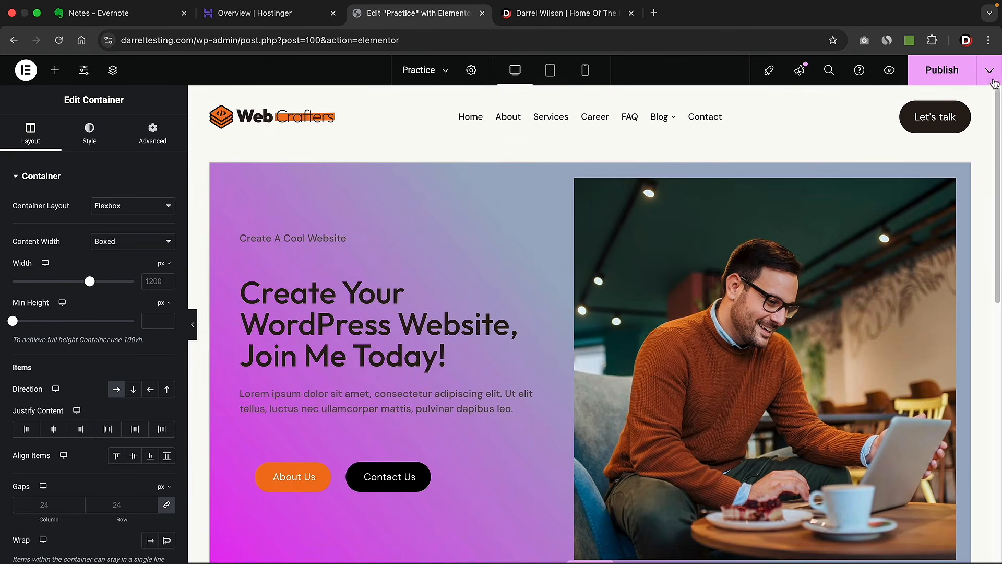
{"action": "left_click", "coordinate": [992, 78]}
{"action": "left_click", "coordinate": [938, 163]}
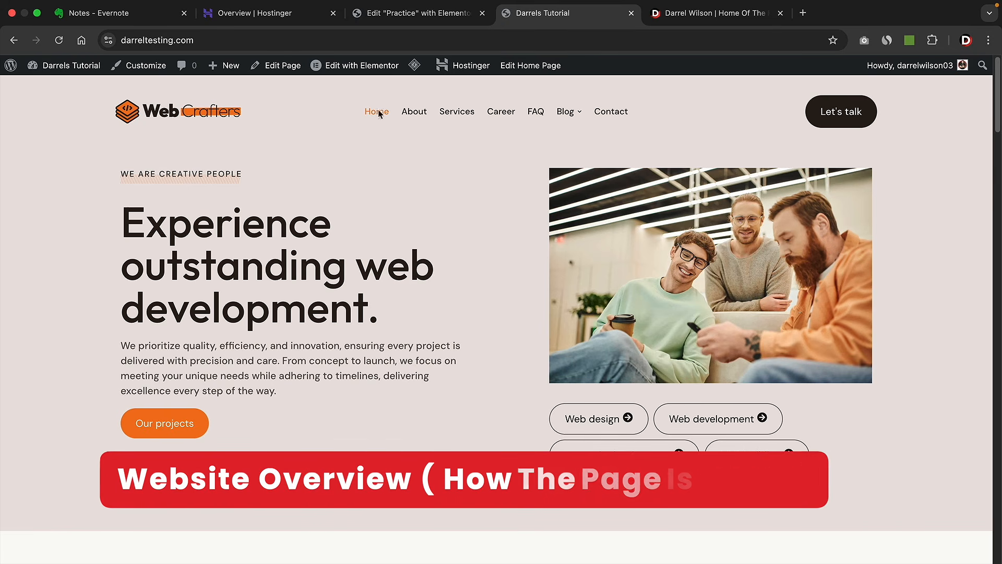
{"action": "left_click", "coordinate": [356, 69]}
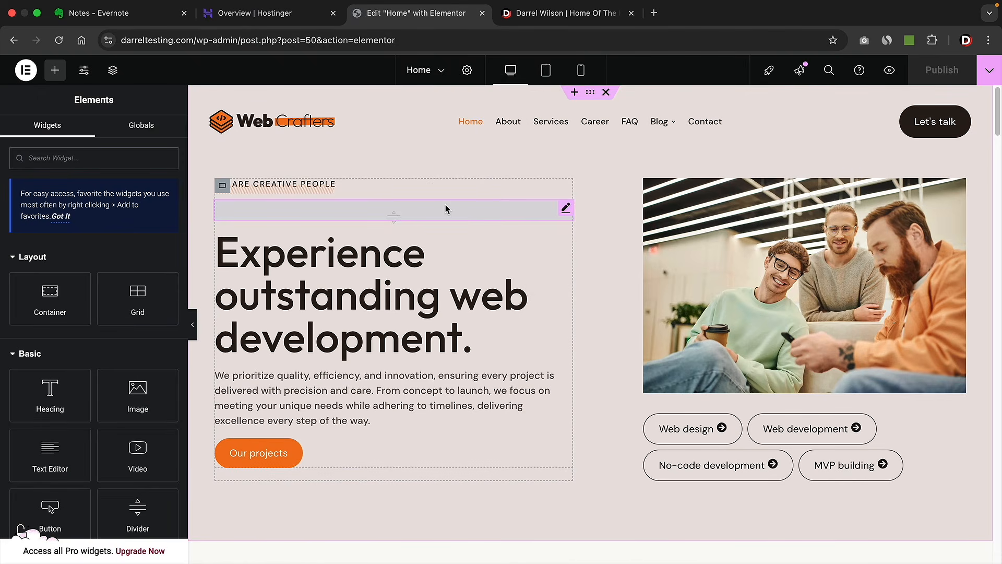
- Place a Divider under the WE ARE CREATIVE PEOPLE label and reset its top margin to 0 px
{"action": "left_click_drag", "start_coordinate": [388, 215], "coordinate": [394, 210]}
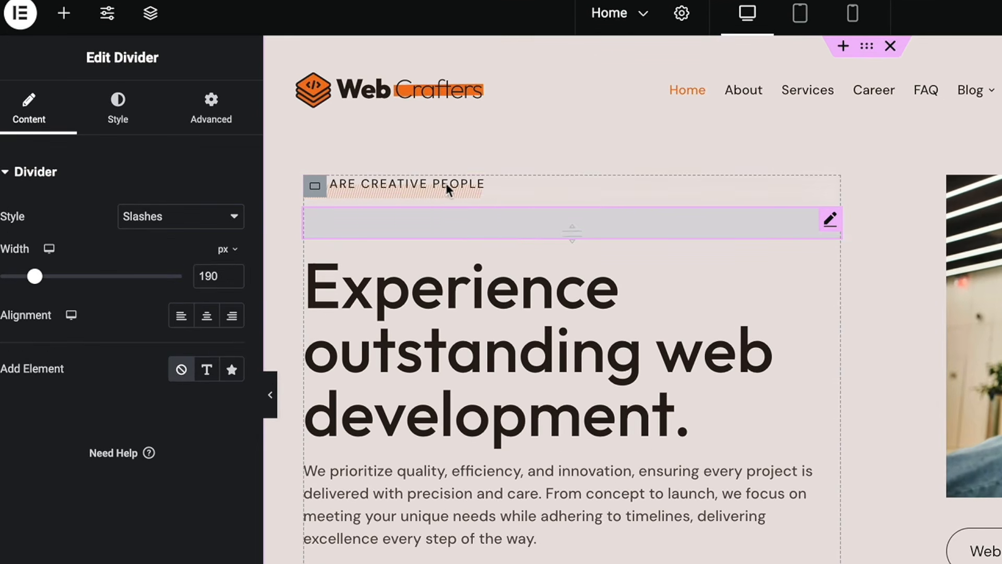
{"action": "left_click", "coordinate": [206, 121]}
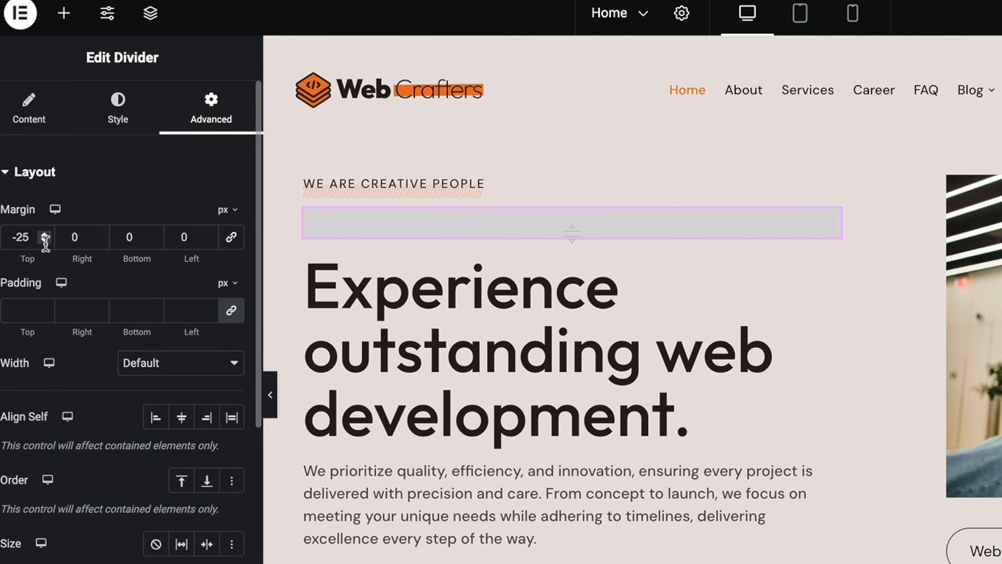
{"action": "left_click_drag", "start_coordinate": [45, 241], "coordinate": [46, 236]}
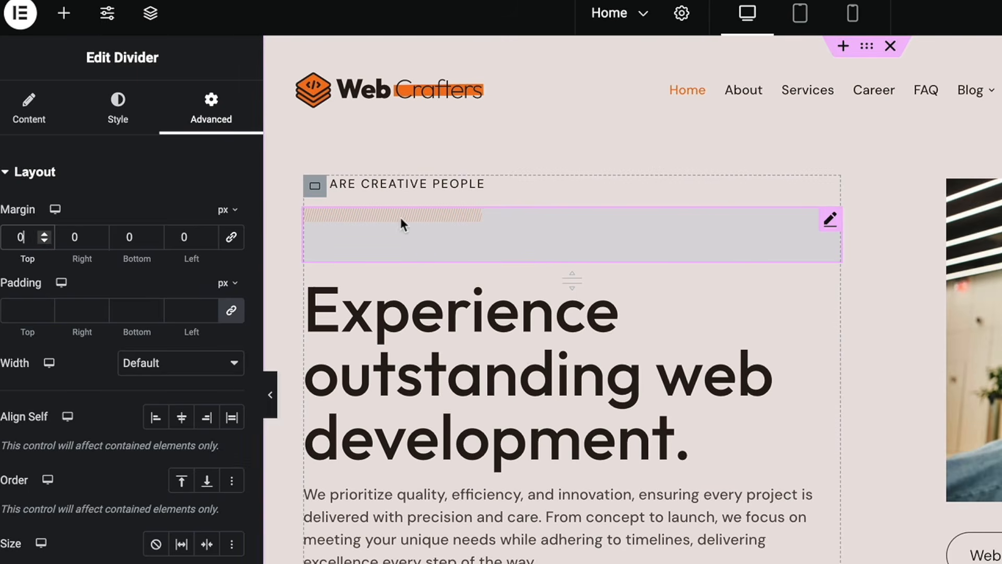
{"action": "left_click", "coordinate": [32, 118]}
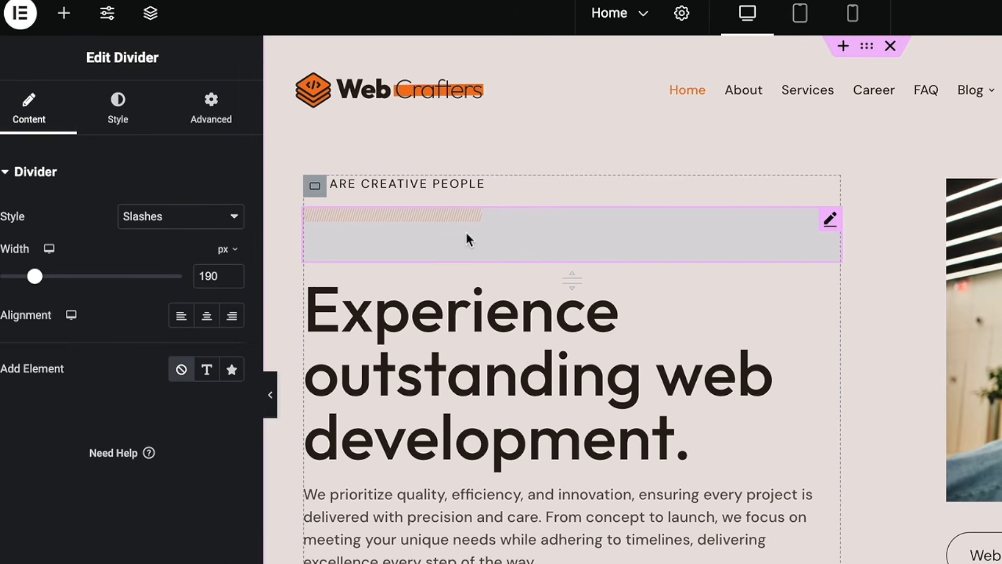
- Try the Squared and Zigzag divider styles, then settle on a Solid divider line
{"action": "left_click", "coordinate": [236, 215]}
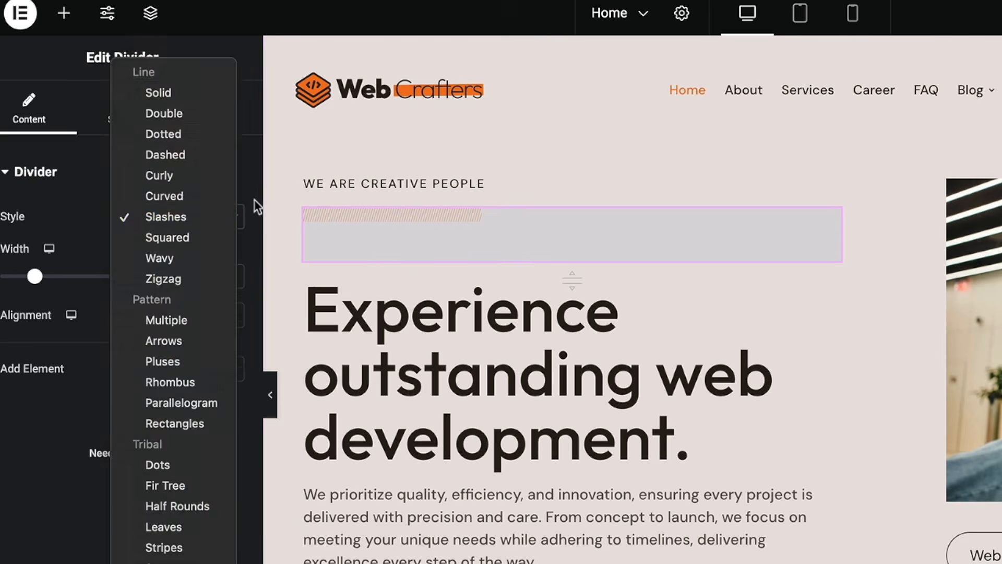
{"action": "left_click", "coordinate": [255, 197]}
{"action": "left_click", "coordinate": [183, 219]}
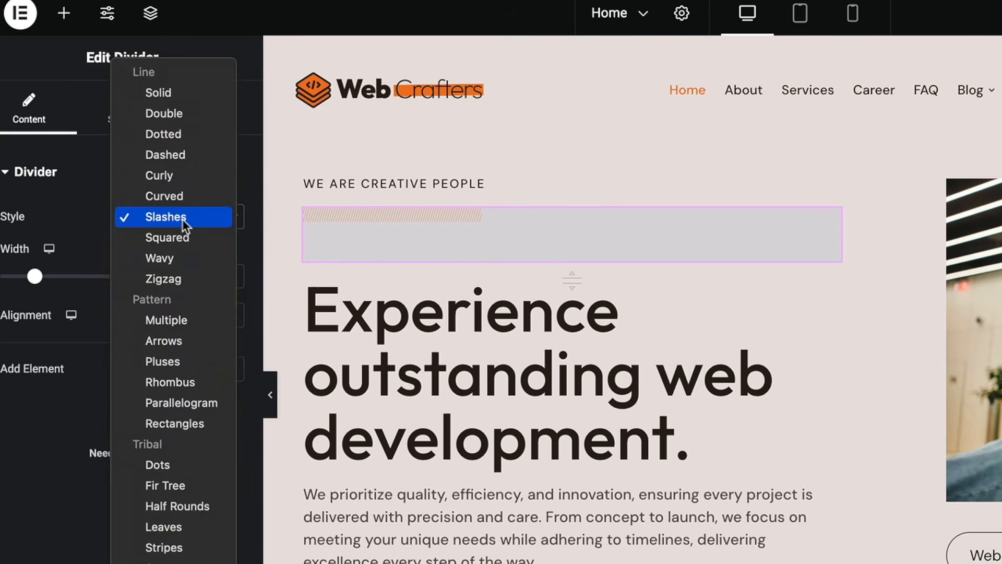
{"action": "left_click", "coordinate": [179, 239]}
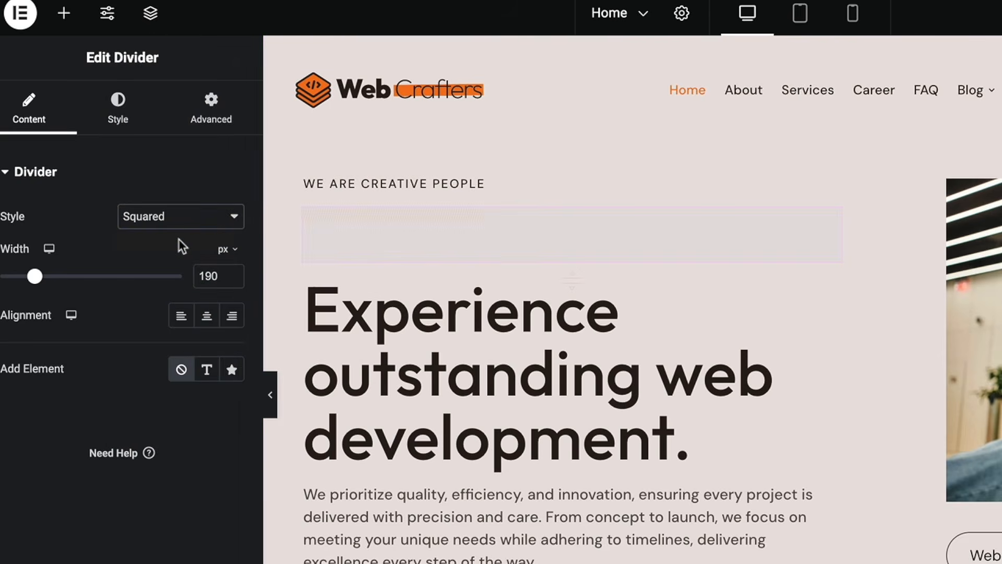
{"action": "left_click", "coordinate": [179, 217]}
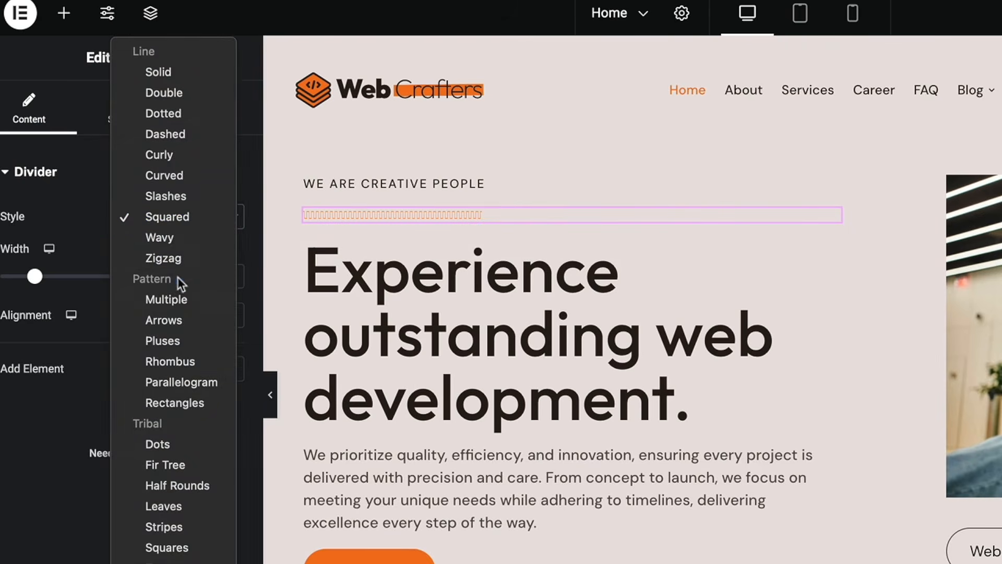
{"action": "left_click", "coordinate": [177, 259]}
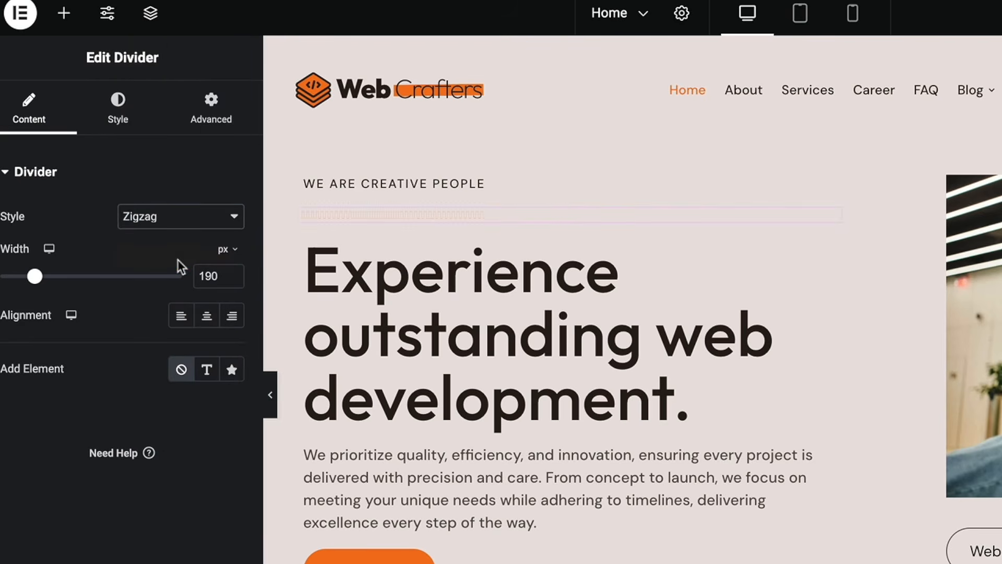
{"action": "left_click", "coordinate": [183, 221]}
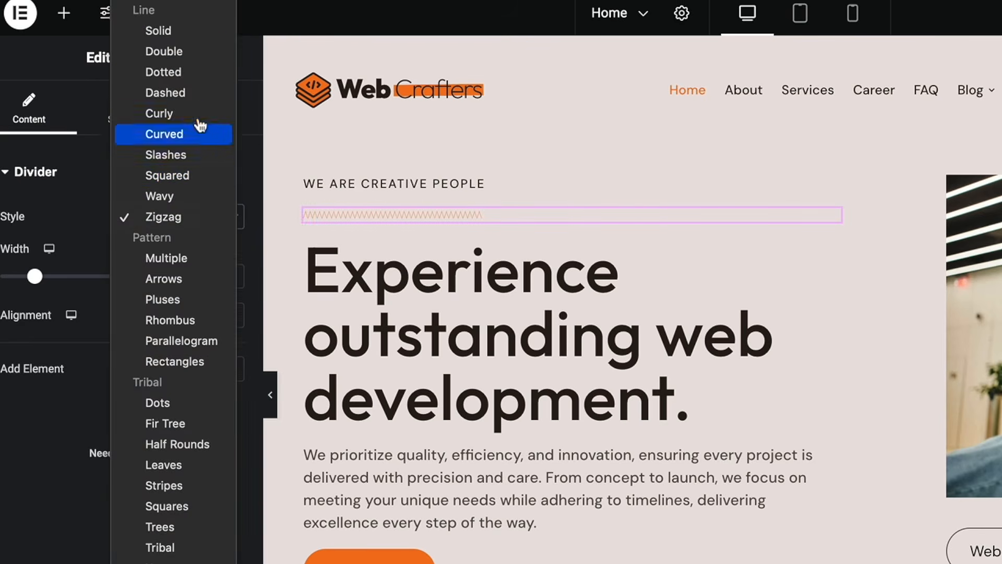
{"action": "left_click", "coordinate": [209, 33]}
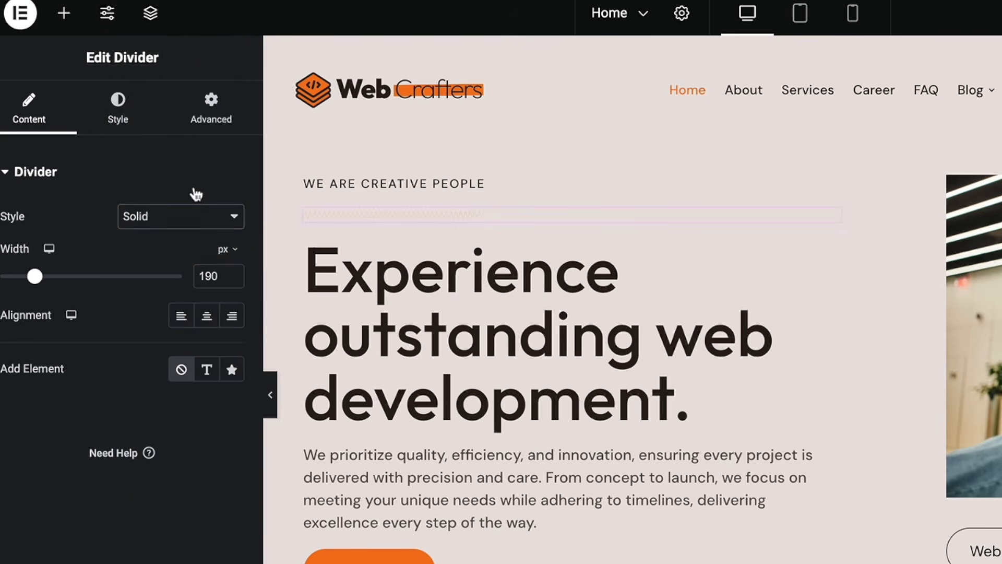
{"action": "left_click", "coordinate": [573, 358]}
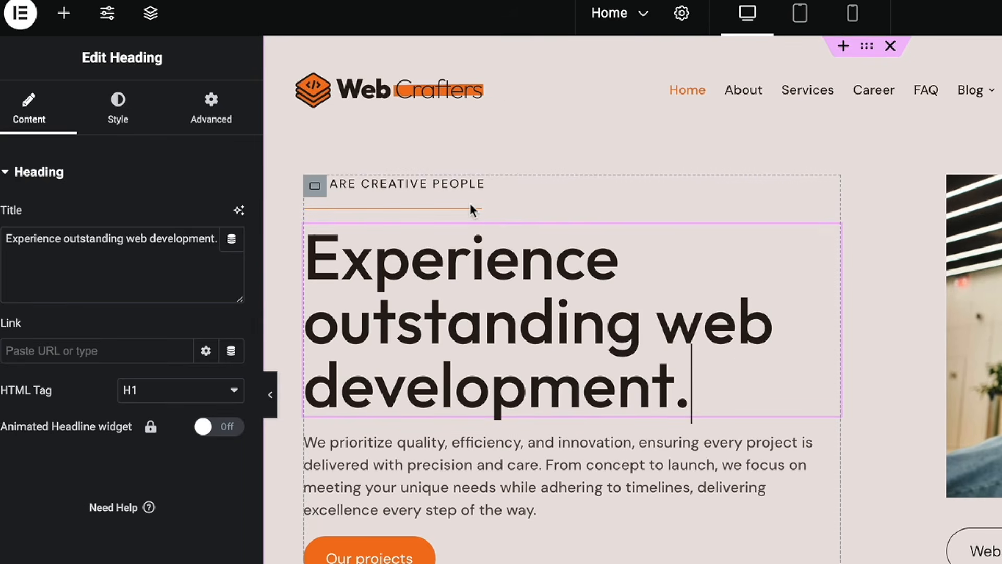
- Select the divider under WE ARE CREATIVE PEOPLE and set its style to Slashes
{"action": "left_click", "coordinate": [452, 183]}
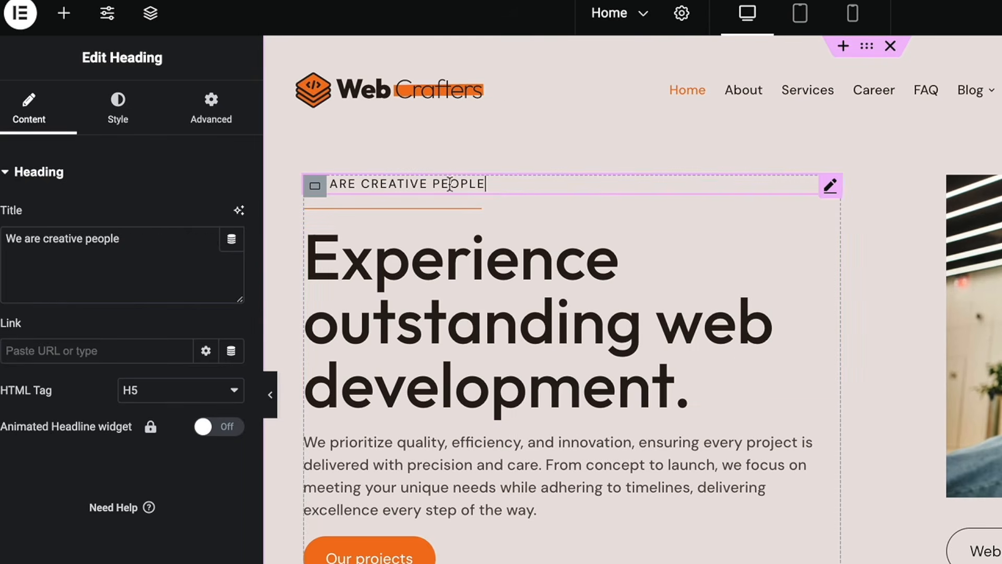
{"action": "left_click", "coordinate": [472, 205]}
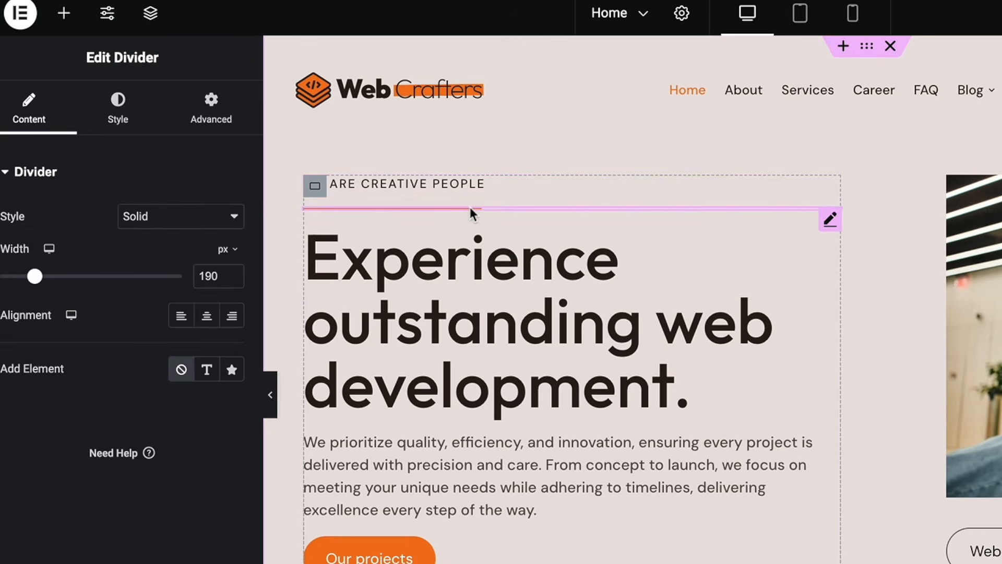
{"action": "left_click", "coordinate": [193, 216]}
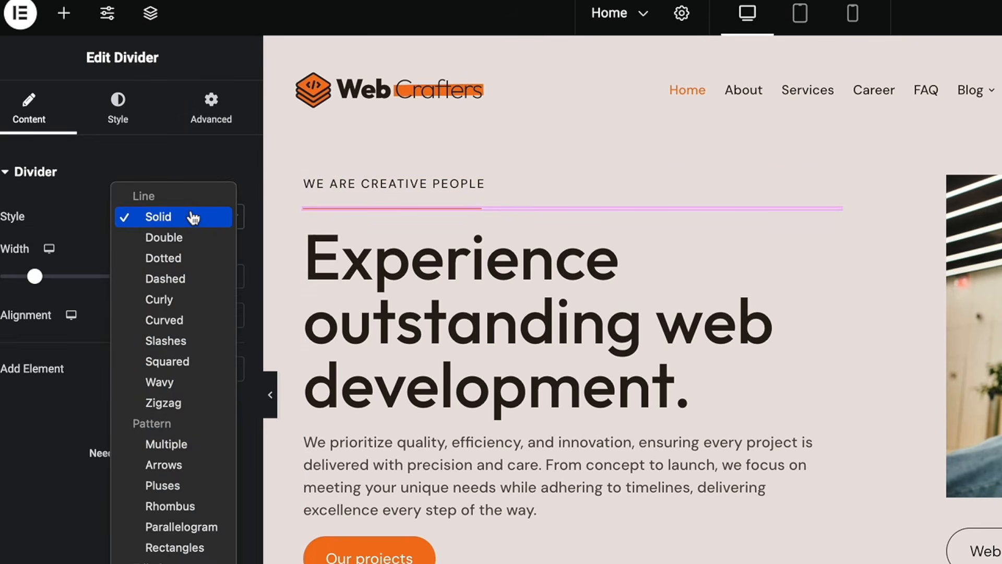
{"action": "left_click", "coordinate": [194, 339]}
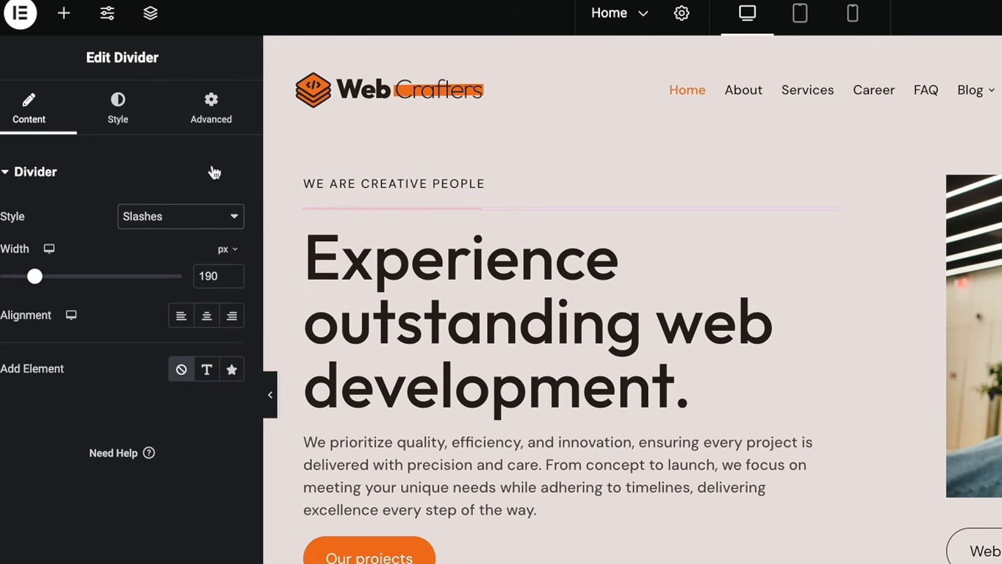
- Set the divider's top margin to -30 px in the Advanced layout settings
{"action": "left_click", "coordinate": [215, 125]}
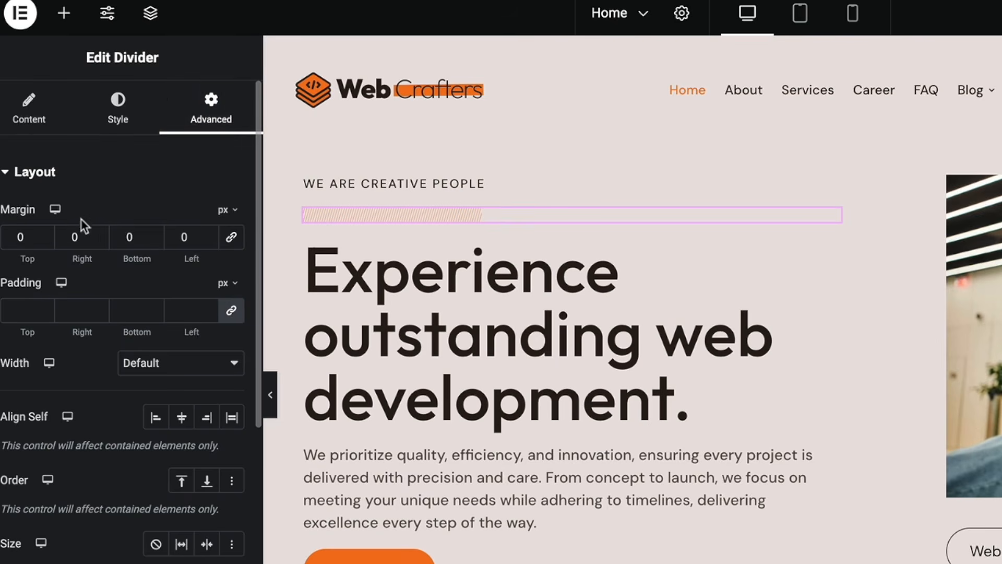
{"action": "left_click", "coordinate": [45, 235]}
{"action": "left_click", "coordinate": [45, 241]}
{"action": "left_click", "coordinate": [45, 241]}
{"action": "left_click", "coordinate": [45, 241]}
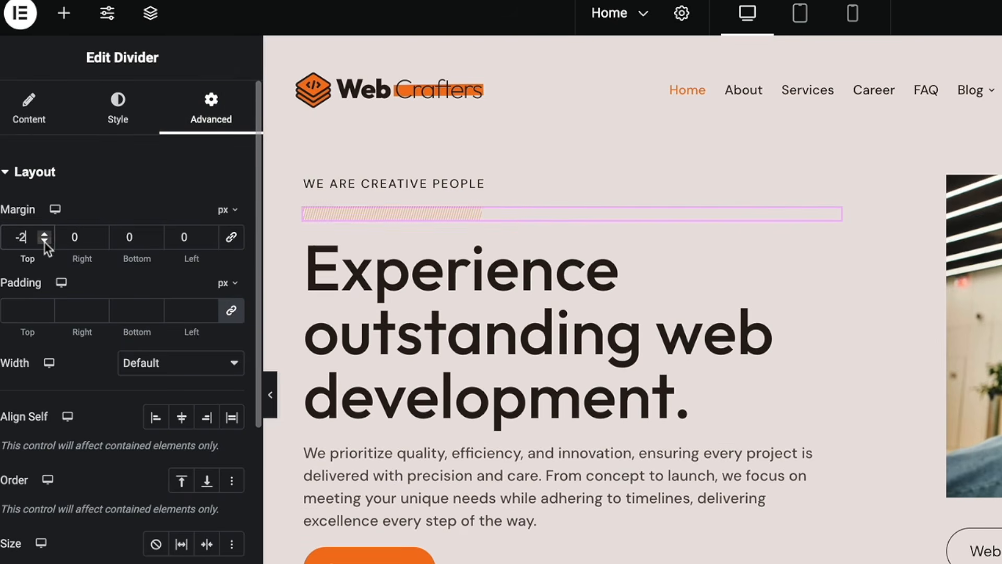
{"action": "left_click", "coordinate": [45, 241]}
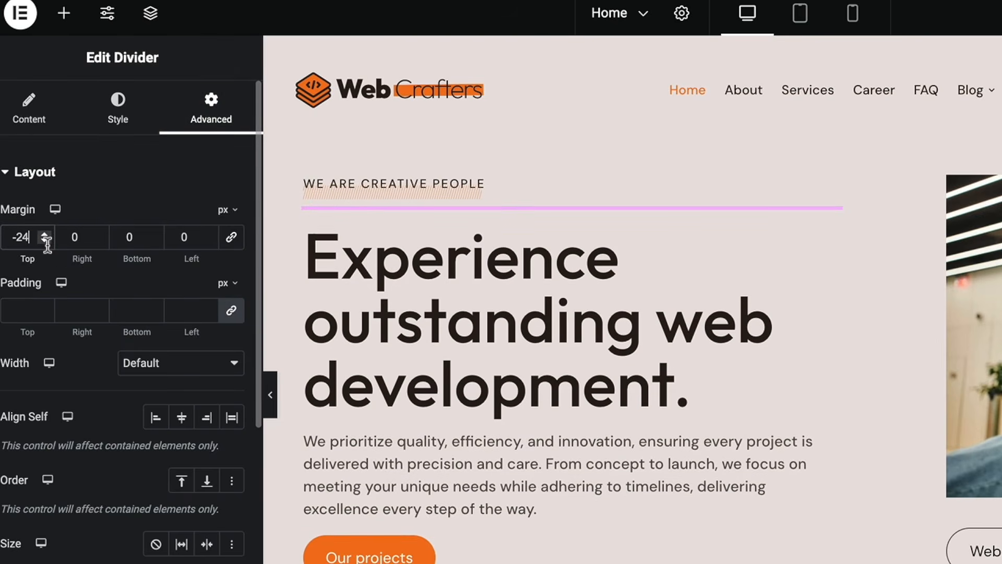
{"action": "left_click", "coordinate": [44, 239]}
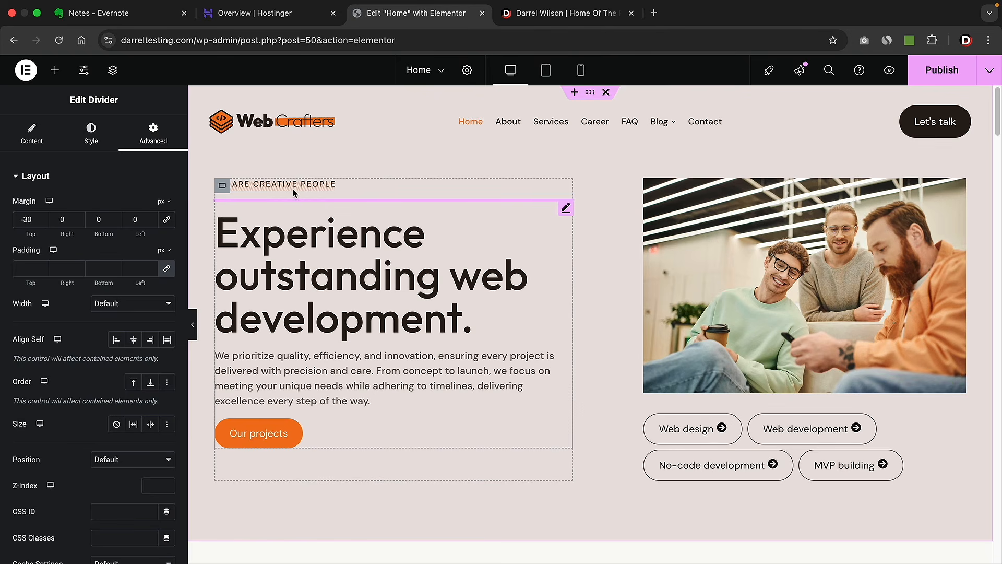
- Select the main headline, the paragraph below it and the Our projects button in turn
{"action": "left_click_drag", "start_coordinate": [308, 196], "coordinate": [311, 197]}
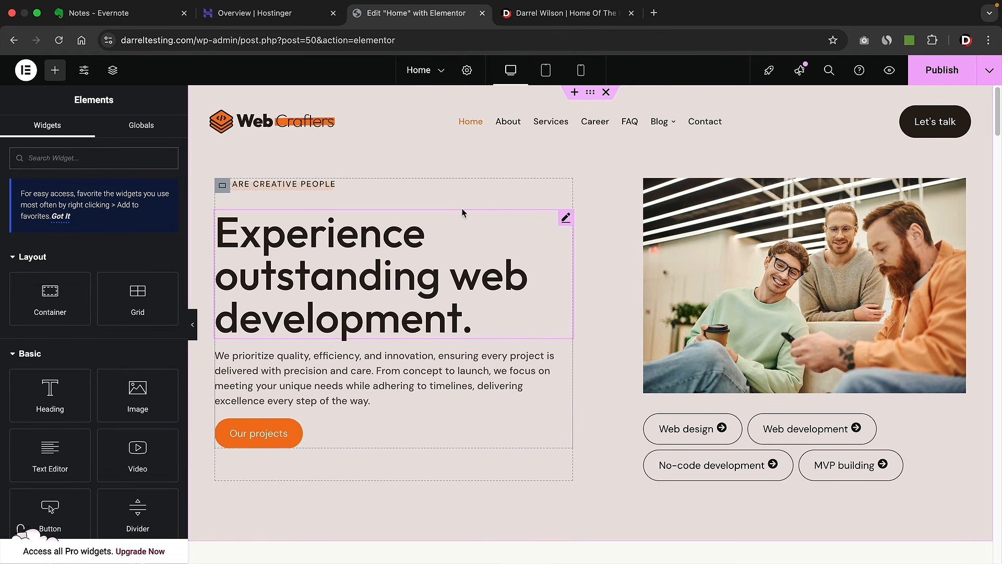
{"action": "left_click", "coordinate": [399, 244]}
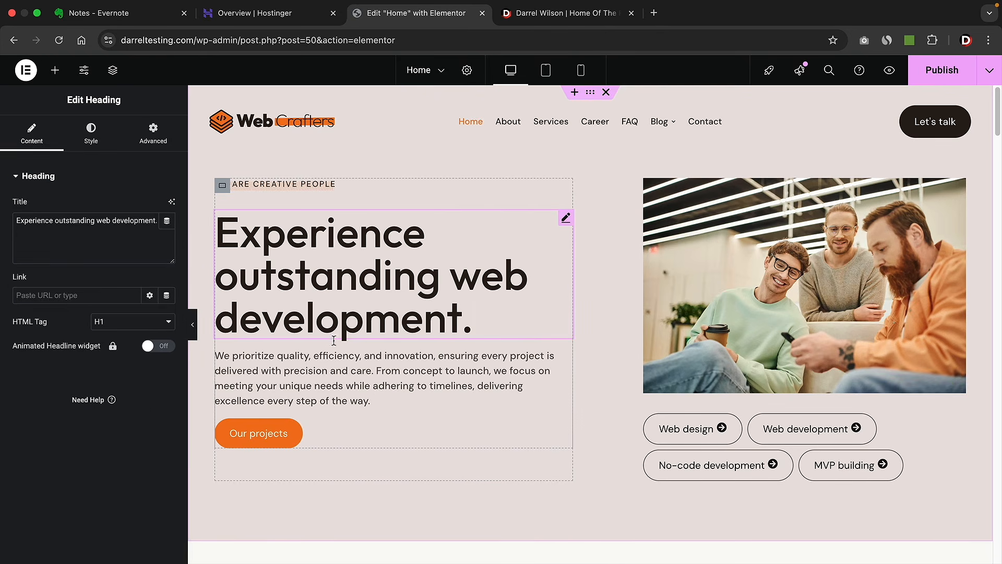
{"action": "left_click", "coordinate": [332, 359]}
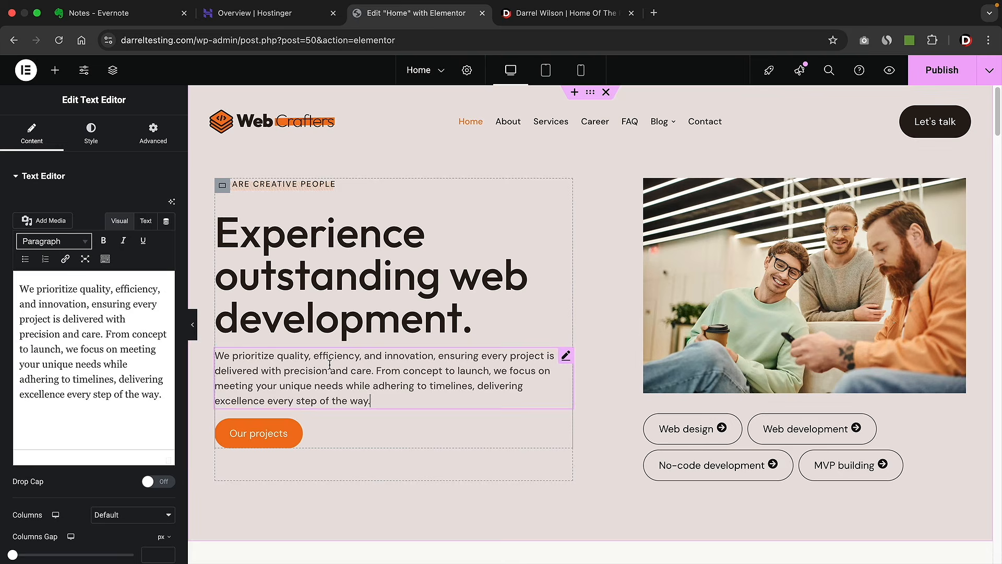
{"action": "left_click", "coordinate": [303, 434]}
- Switch the service buttons' container to Column and back to Row, and raise its gaps to 30 px
{"action": "left_click", "coordinate": [713, 259]}
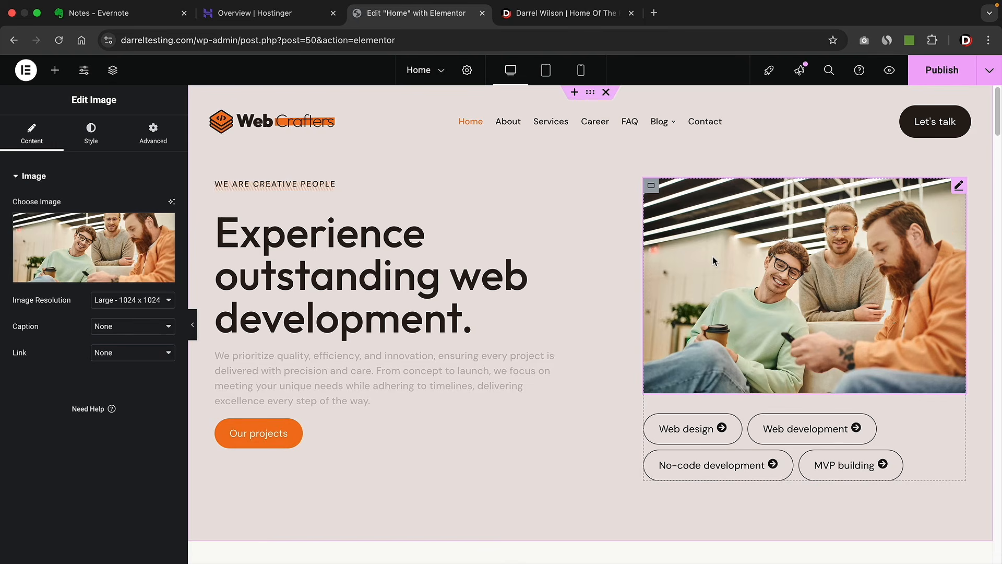
{"action": "scroll", "coordinate": [715, 407], "scroll_direction": "down", "scroll_amount": 1}
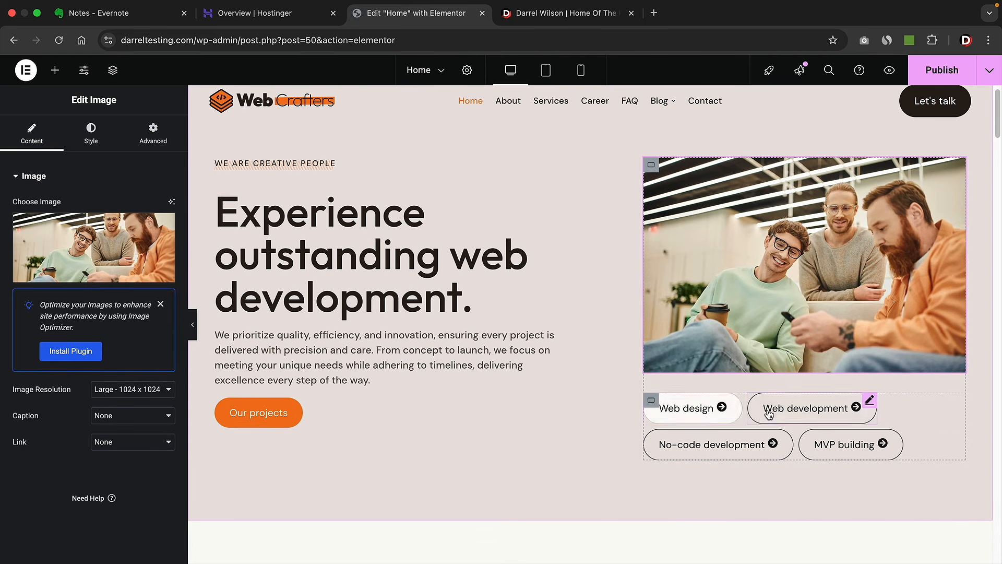
{"action": "left_click", "coordinate": [653, 403]}
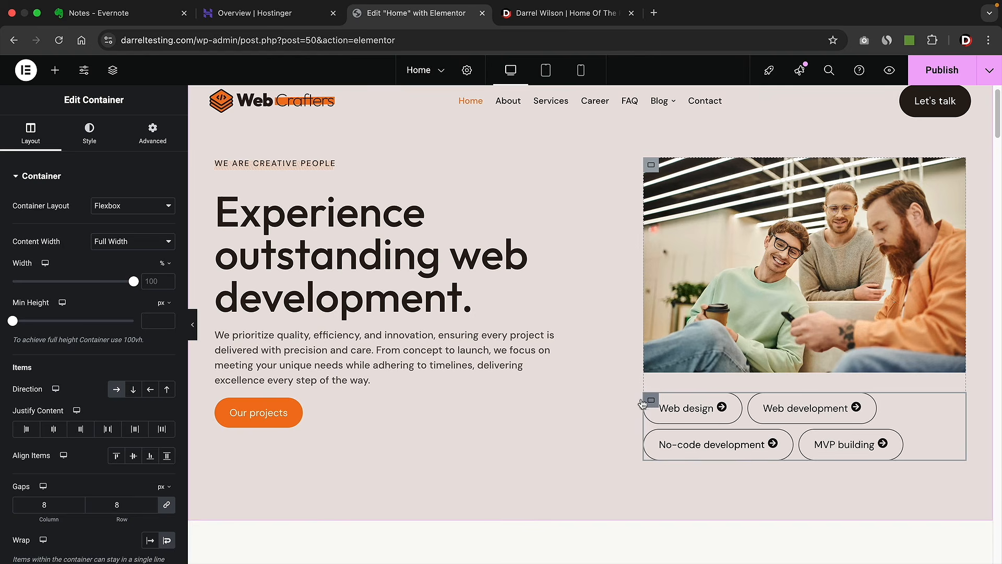
{"action": "scroll", "coordinate": [443, 401], "scroll_direction": "down", "scroll_amount": 1}
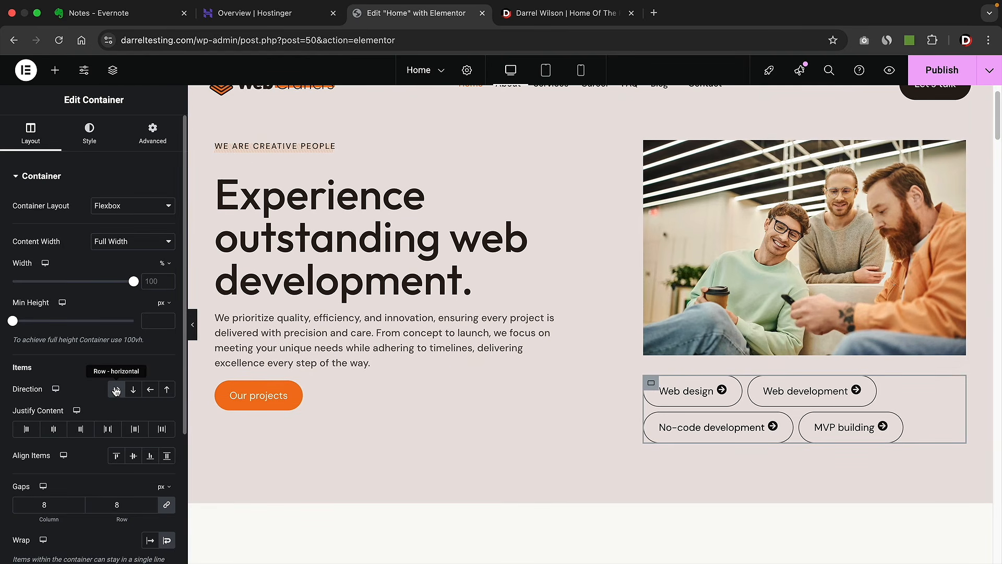
{"action": "left_click", "coordinate": [134, 391]}
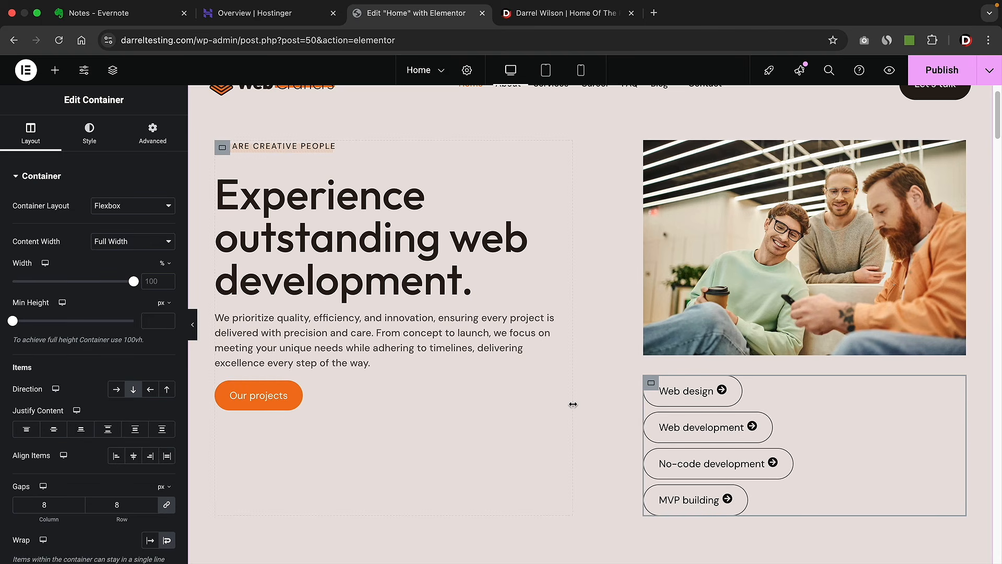
{"action": "left_click", "coordinate": [116, 390]}
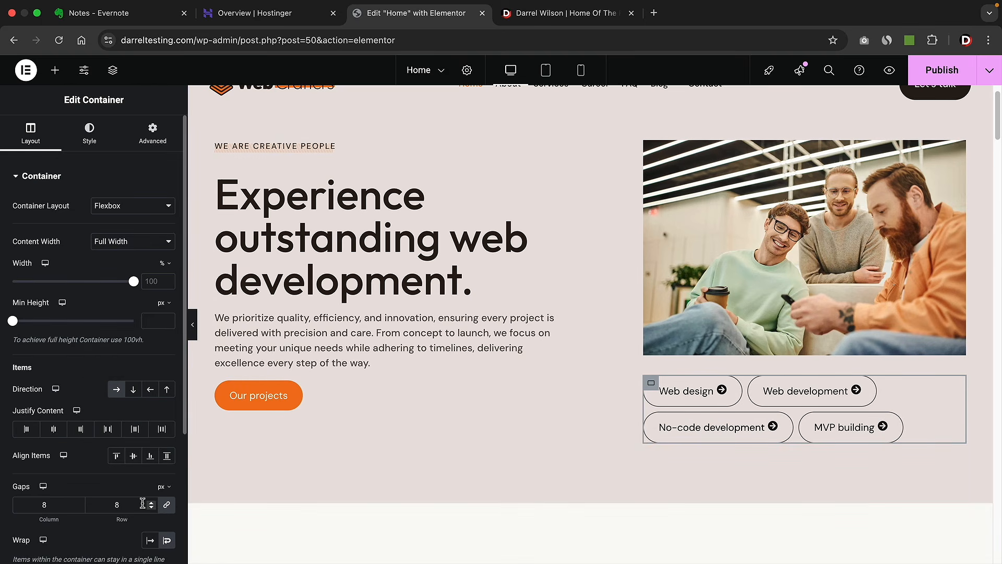
{"action": "left_click_drag", "start_coordinate": [151, 503], "coordinate": [151, 506]}
{"action": "scroll", "coordinate": [496, 425], "scroll_direction": "down", "scroll_amount": 1}
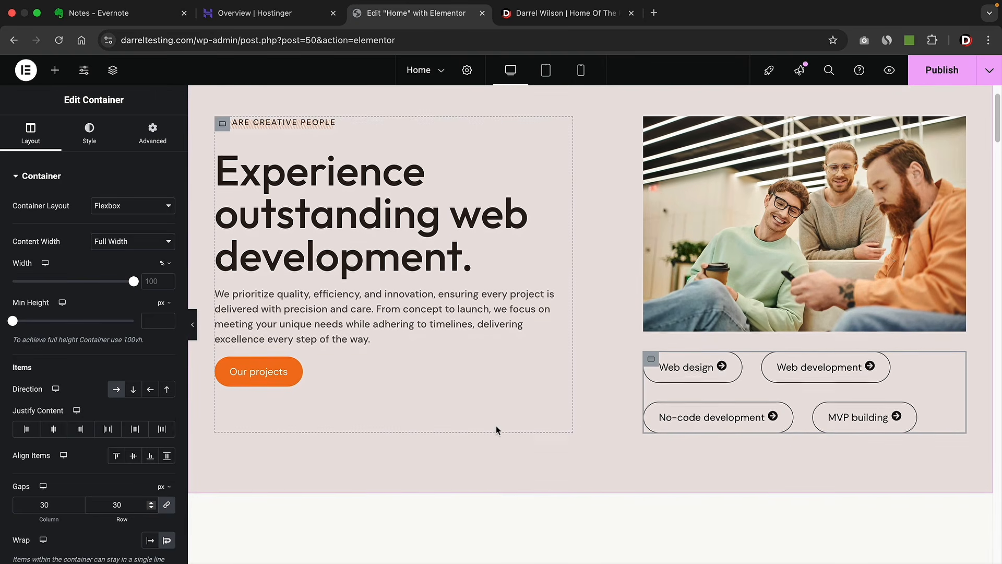
{"action": "scroll", "coordinate": [496, 425], "scroll_direction": "down", "scroll_amount": 3}
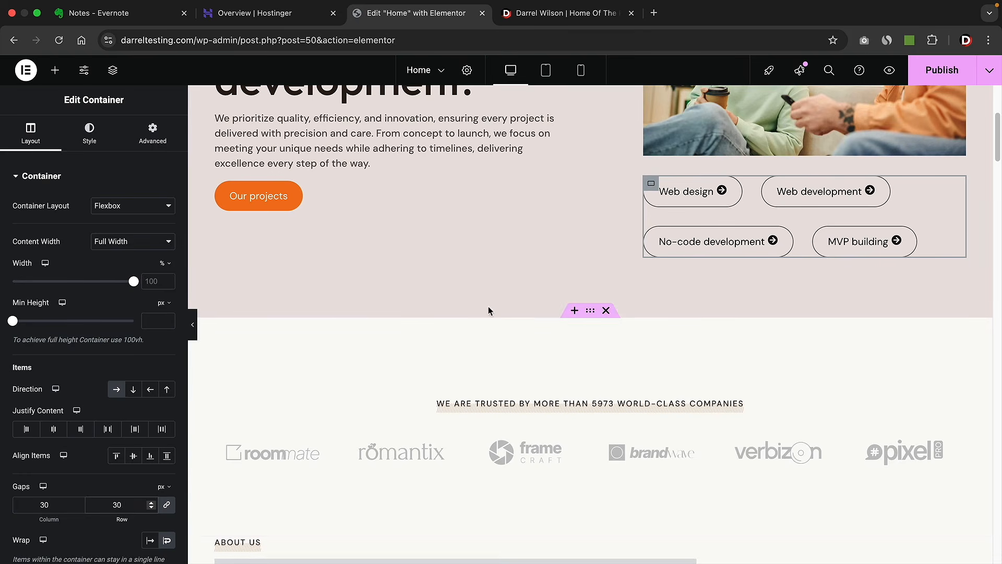
- Insert a new two-column Flexbox section above the company logos
{"action": "left_click", "coordinate": [575, 311]}
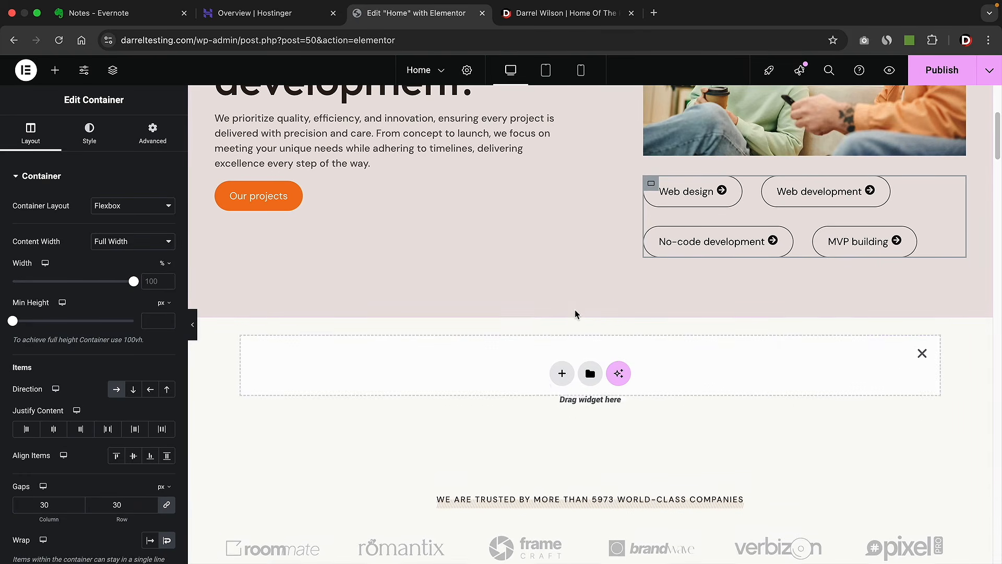
{"action": "left_click", "coordinate": [562, 373]}
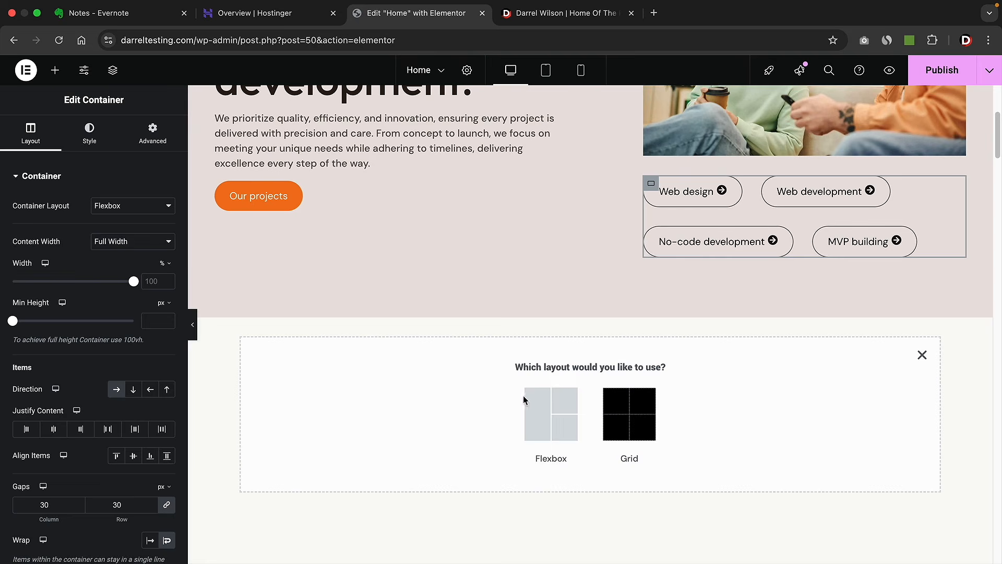
{"action": "left_click", "coordinate": [542, 415]}
{"action": "left_click", "coordinate": [569, 407]}
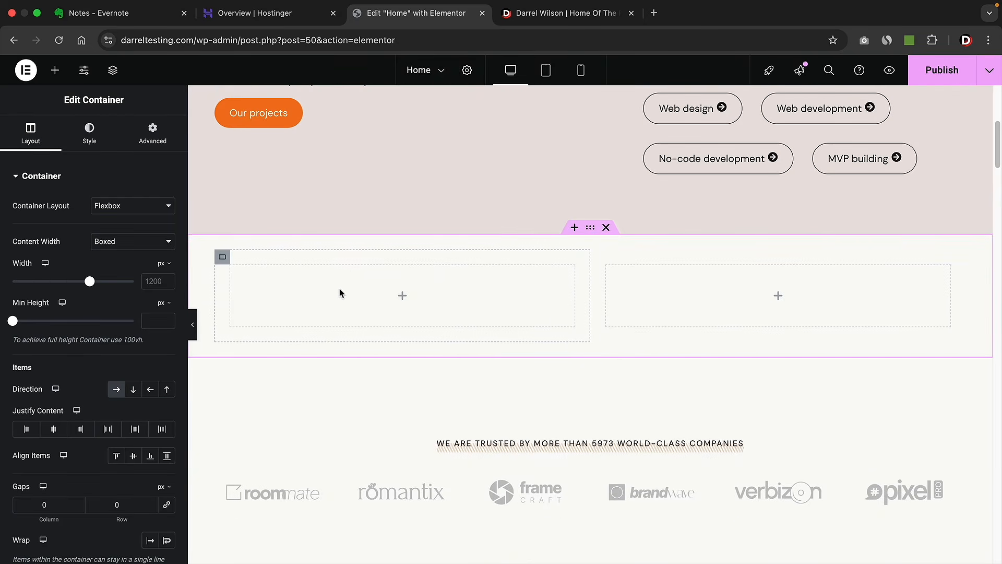
{"action": "scroll", "coordinate": [429, 305], "scroll_direction": "down", "scroll_amount": 3}
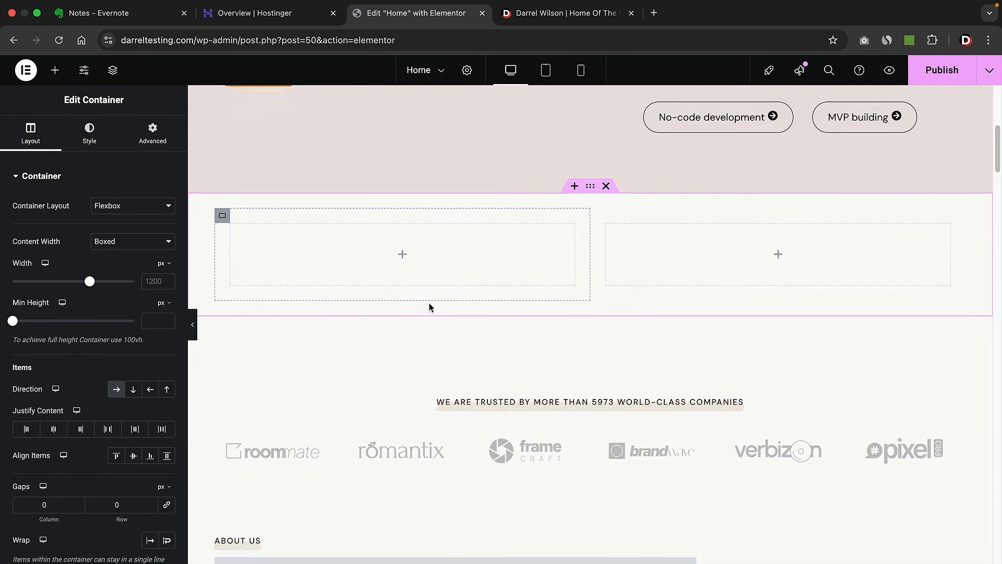
{"action": "scroll", "coordinate": [431, 306], "scroll_direction": "down", "scroll_amount": 4}
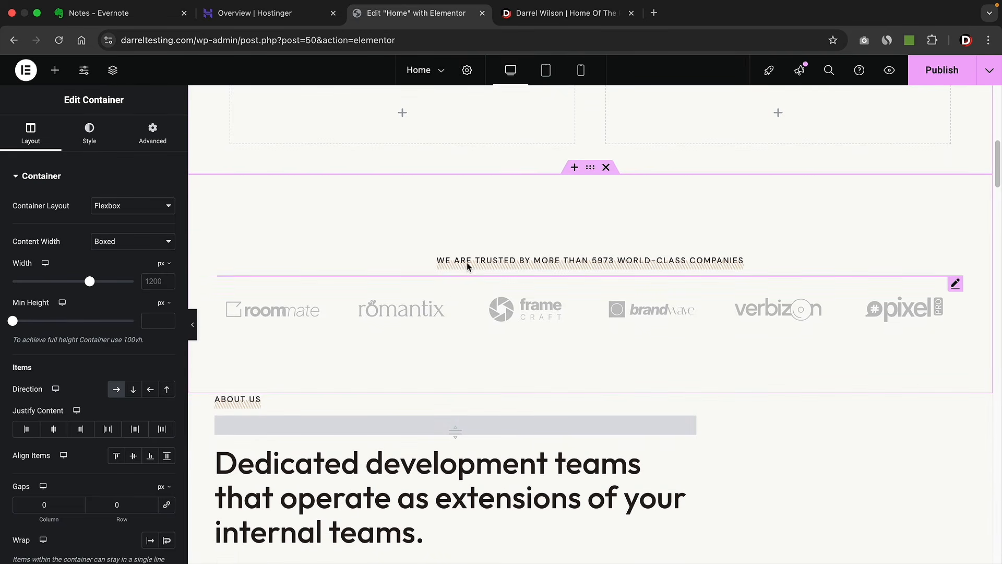
- Set the logos container's direction to Column, then back to Row so the logos line up horizontally
{"action": "left_click", "coordinate": [471, 260]}
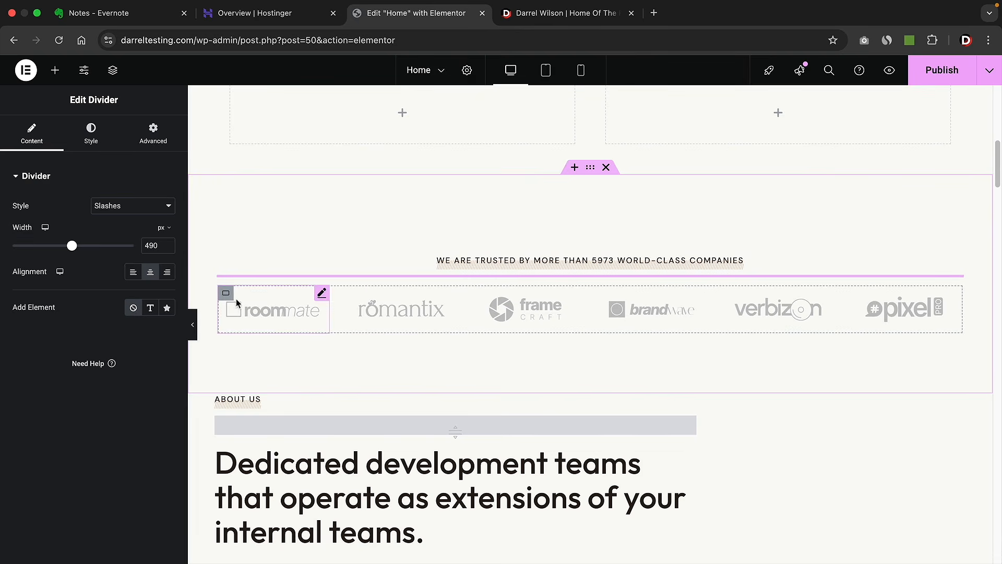
{"action": "left_click", "coordinate": [227, 294]}
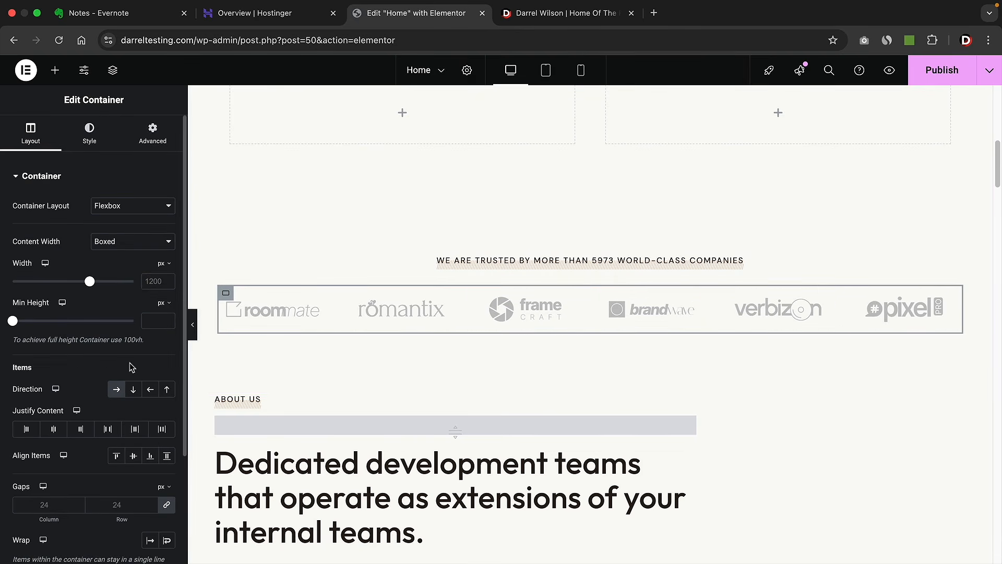
{"action": "left_click", "coordinate": [134, 390]}
{"action": "scroll", "coordinate": [130, 365], "scroll_direction": "down", "scroll_amount": 3}
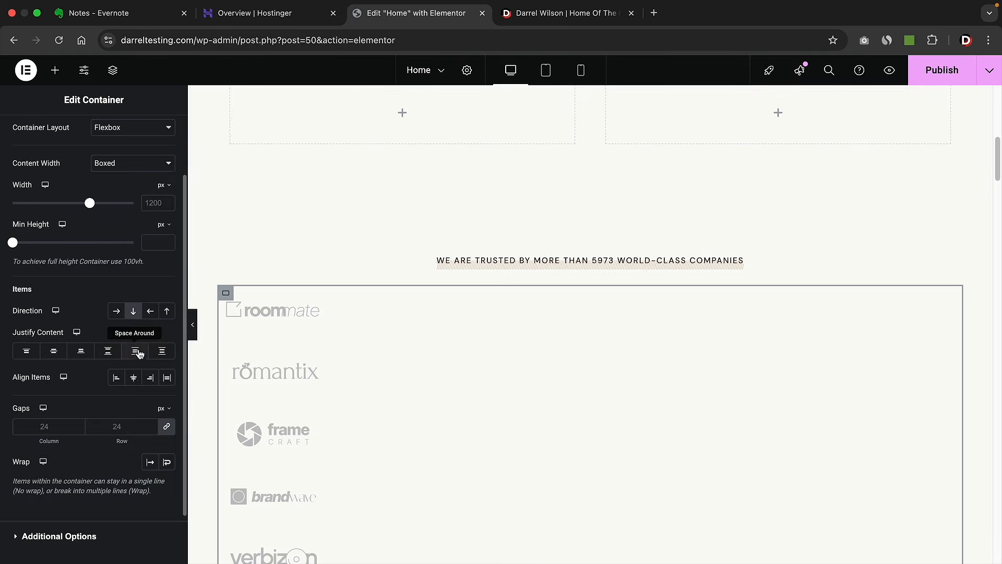
{"action": "left_click", "coordinate": [116, 311]}
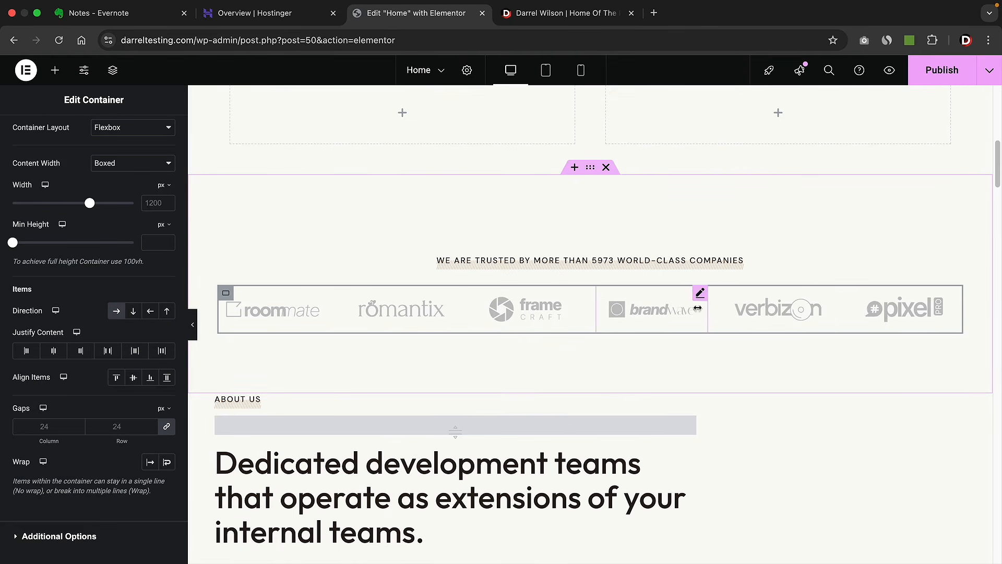
{"action": "scroll", "coordinate": [556, 350], "scroll_direction": "down", "scroll_amount": 3}
{"action": "scroll", "coordinate": [553, 347], "scroll_direction": "down", "scroll_amount": 2}
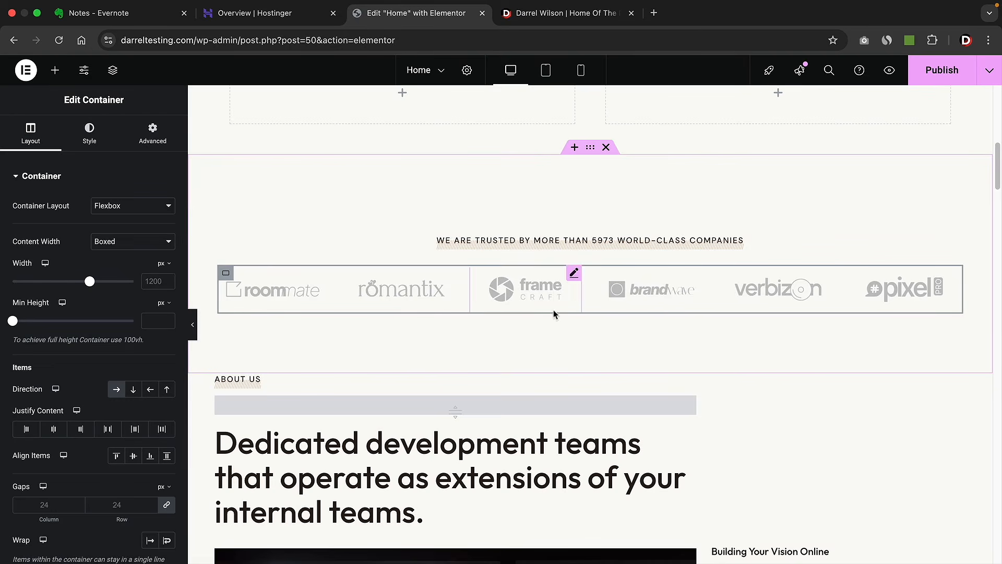
{"action": "scroll", "coordinate": [647, 325], "scroll_direction": "down", "scroll_amount": 3}
{"action": "scroll", "coordinate": [753, 321], "scroll_direction": "down", "scroll_amount": 1}
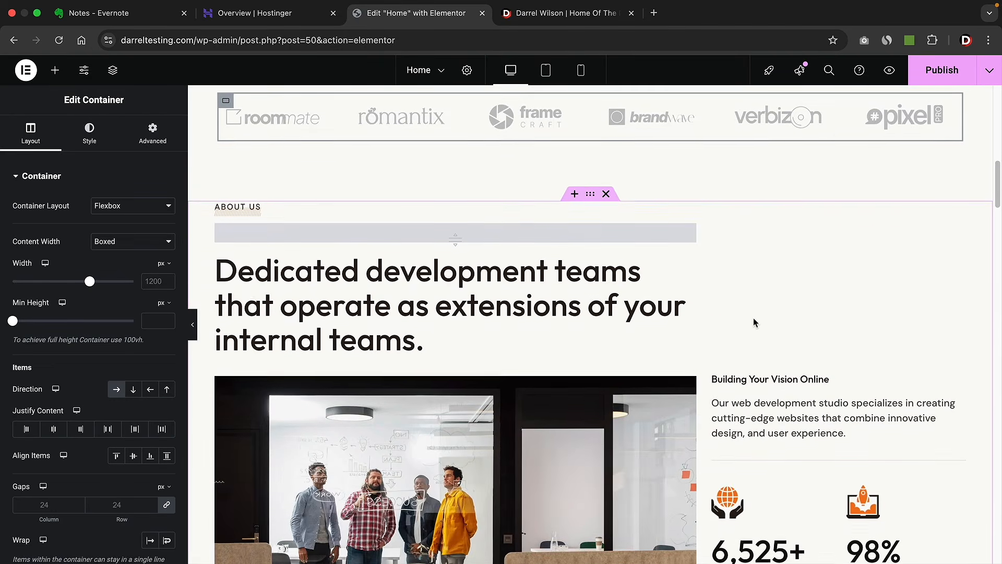
{"action": "scroll", "coordinate": [429, 315], "scroll_direction": "down", "scroll_amount": 3}
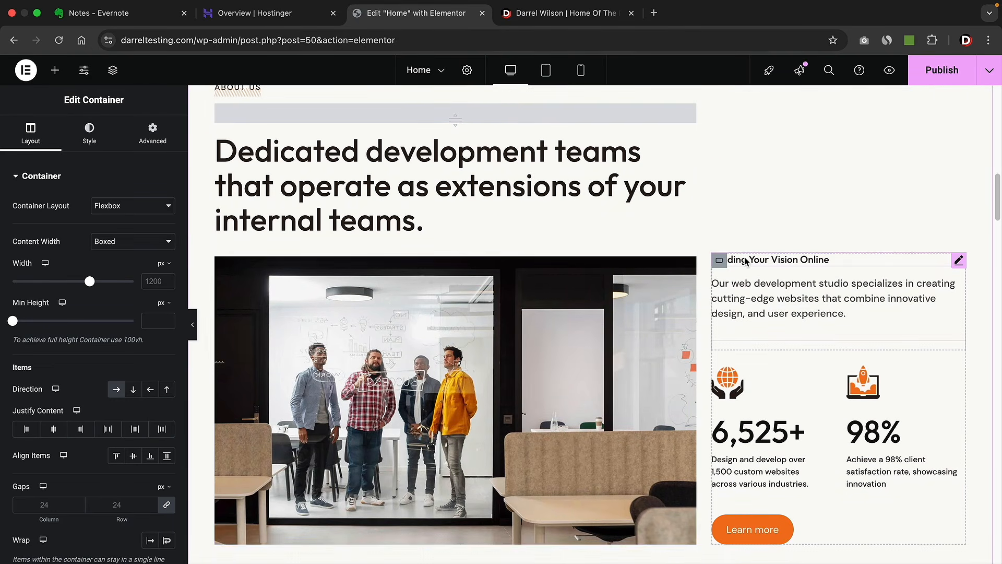
- Search 'counter' and drop a Counter widget above the 6,525+ counter
{"action": "scroll", "coordinate": [745, 291], "scroll_direction": "down", "scroll_amount": 2}
{"action": "left_click", "coordinate": [736, 308]}
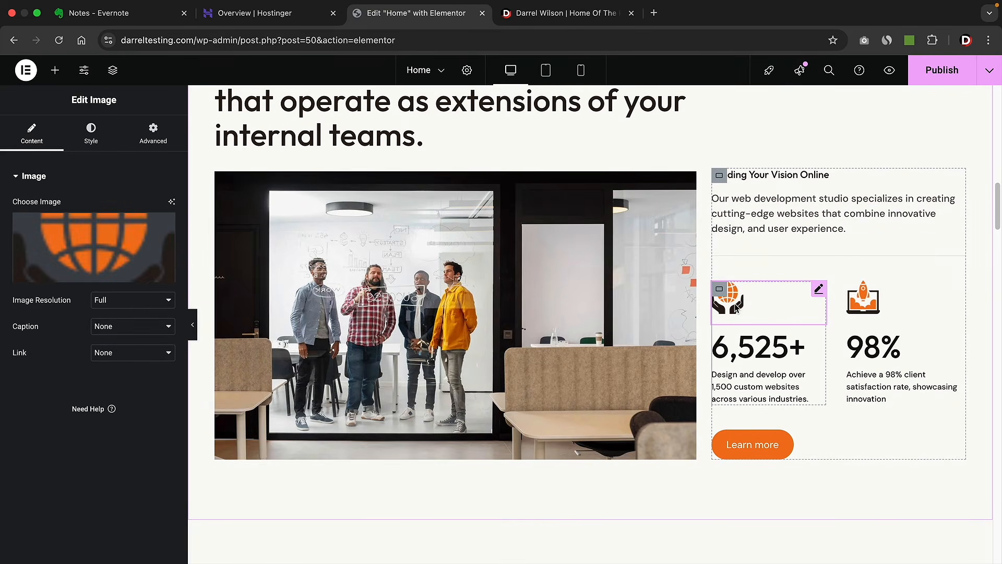
{"action": "scroll", "coordinate": [735, 331], "scroll_direction": "down", "scroll_amount": 1}
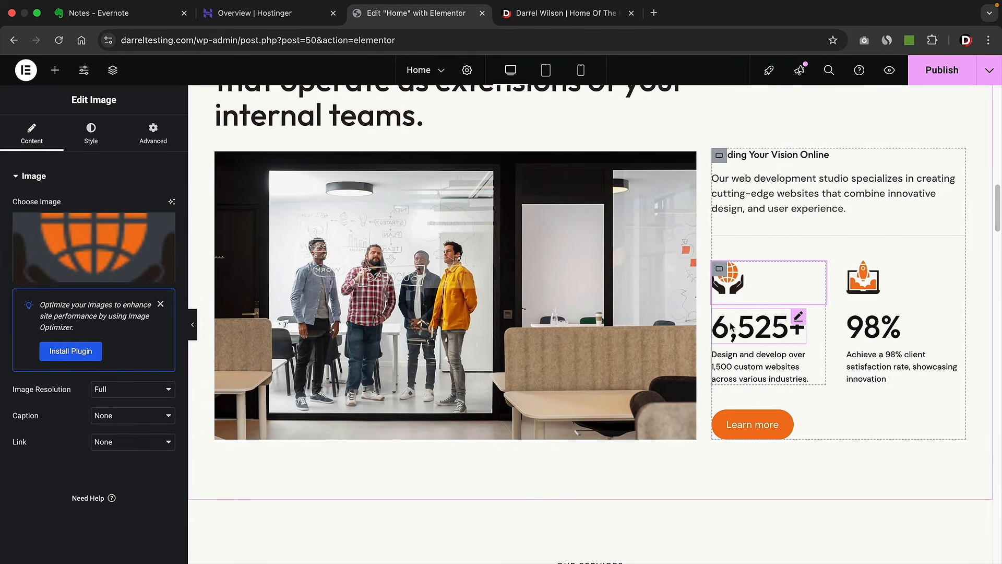
{"action": "left_click", "coordinate": [732, 327]}
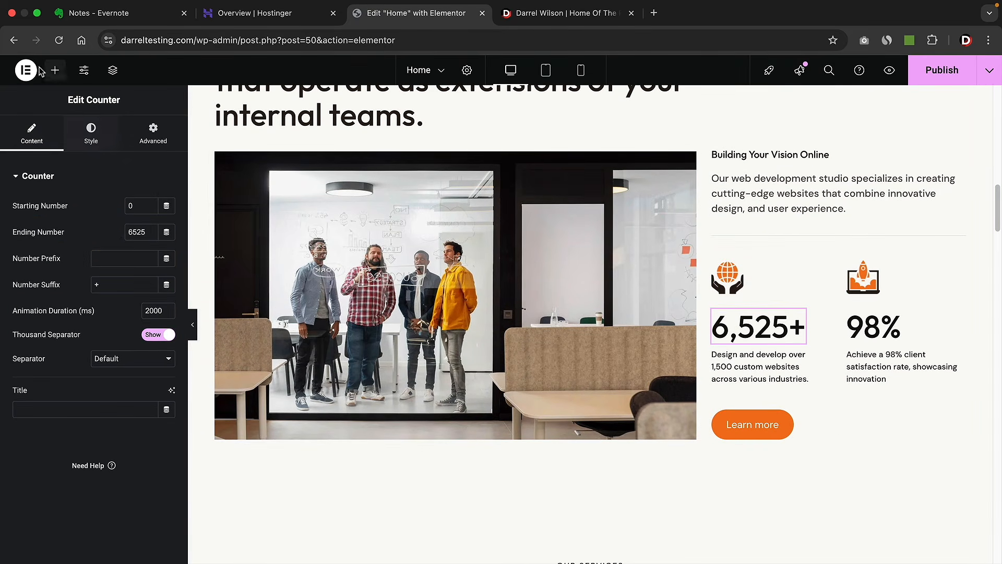
{"action": "left_click", "coordinate": [56, 74]}
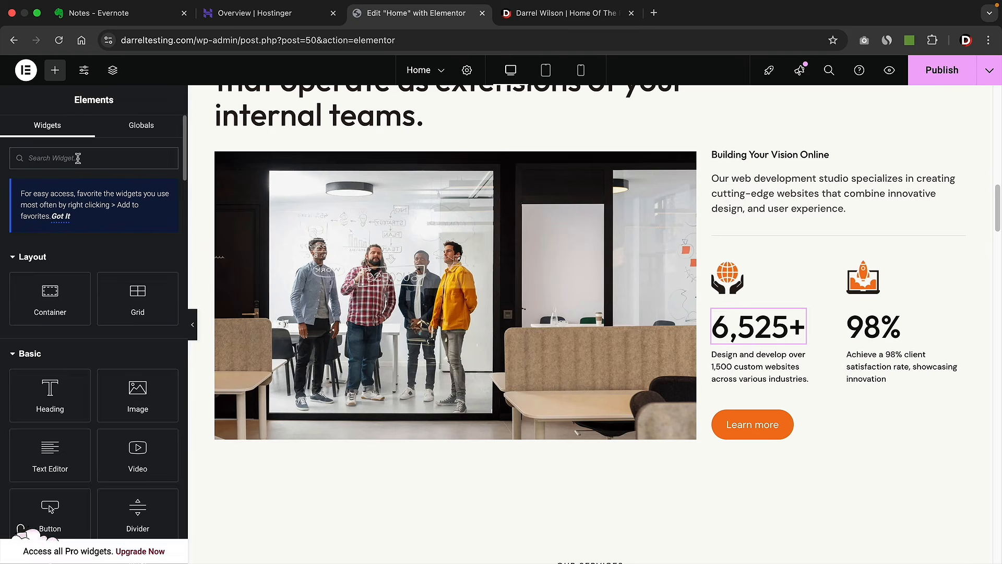
{"action": "type", "text": "counter"}
{"action": "left_click_drag", "start_coordinate": [52, 269], "coordinate": [753, 305]}
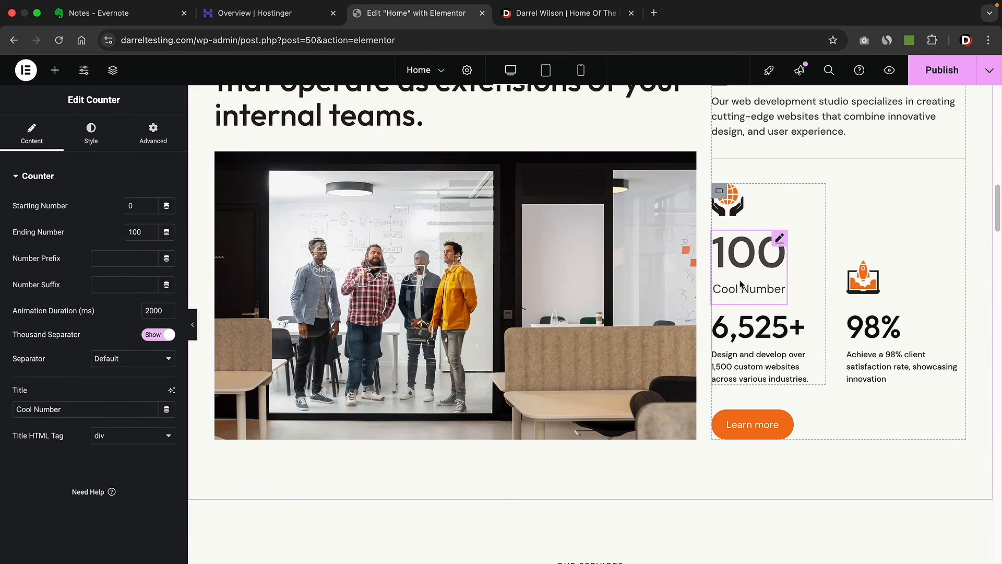
- Check the counter's number styling, then delete the 100 Cool Number counter
{"action": "left_click", "coordinate": [91, 132]}
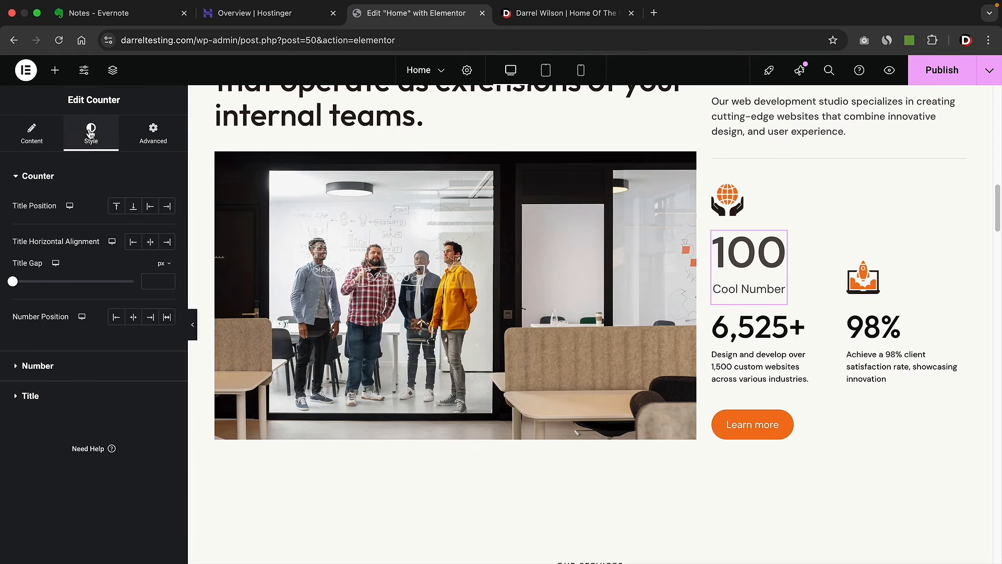
{"action": "left_click", "coordinate": [49, 369]}
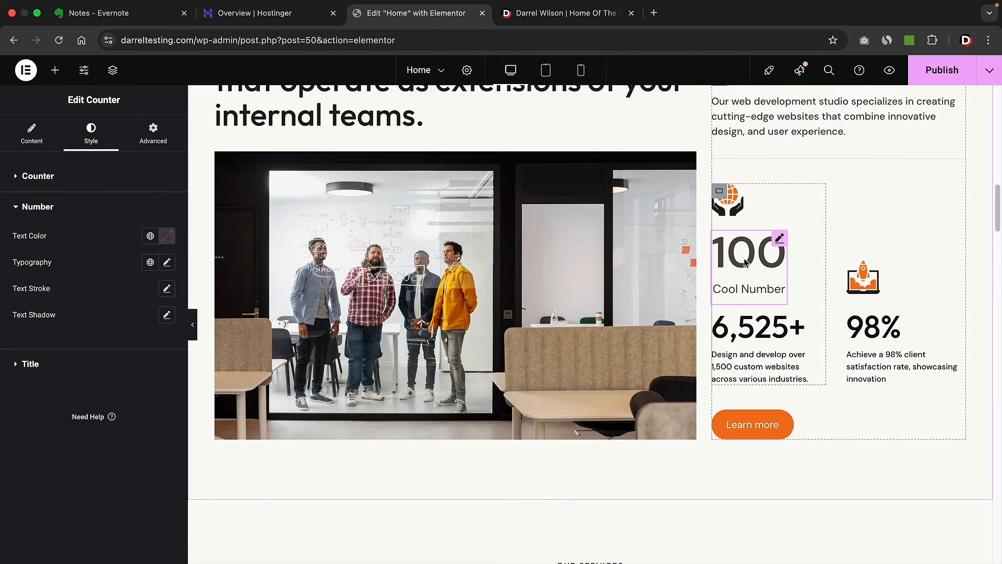
{"action": "right_click", "coordinate": [780, 240]}
{"action": "left_click", "coordinate": [804, 517]}
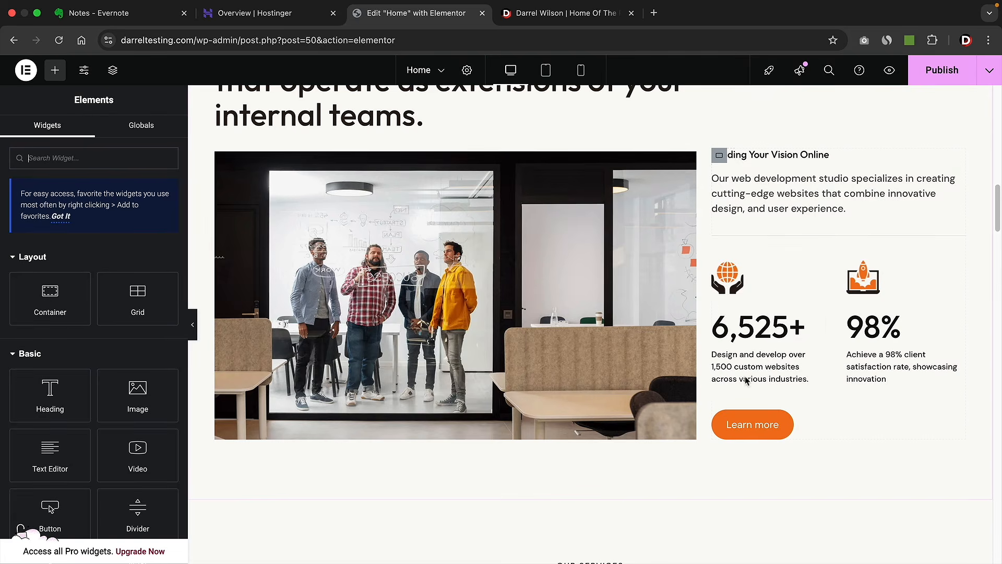
{"action": "scroll", "coordinate": [746, 380], "scroll_direction": "down", "scroll_amount": 5}
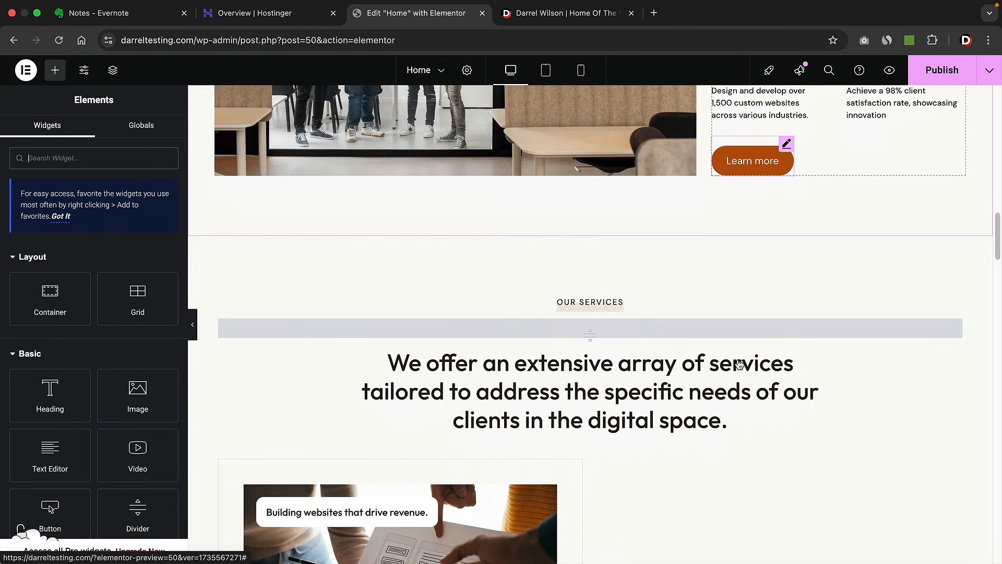
{"action": "scroll", "coordinate": [740, 364], "scroll_direction": "down", "scroll_amount": 2}
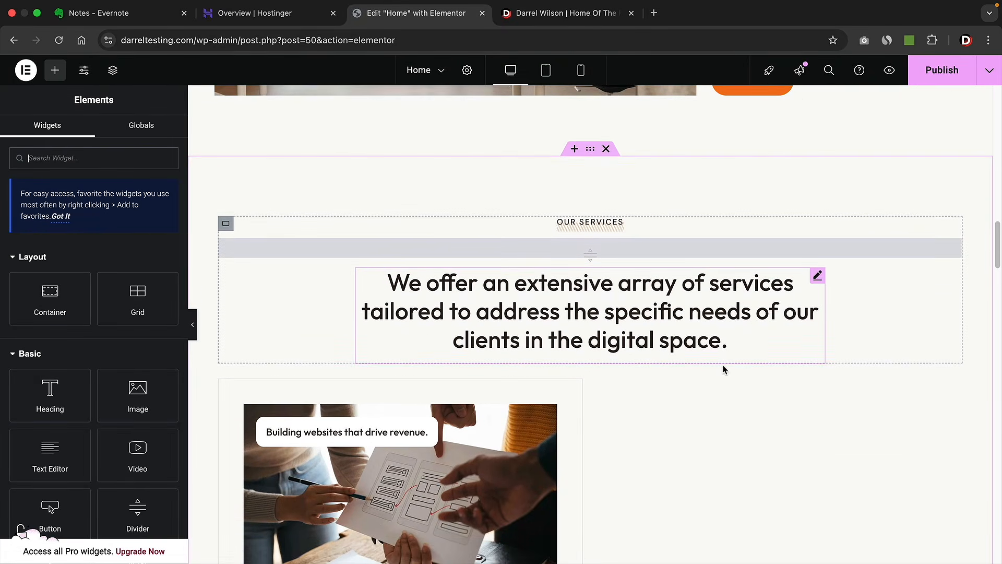
{"action": "scroll", "coordinate": [723, 369], "scroll_direction": "down", "scroll_amount": 1}
{"action": "left_click", "coordinate": [722, 370]}
{"action": "scroll", "coordinate": [721, 370], "scroll_direction": "down", "scroll_amount": 1}
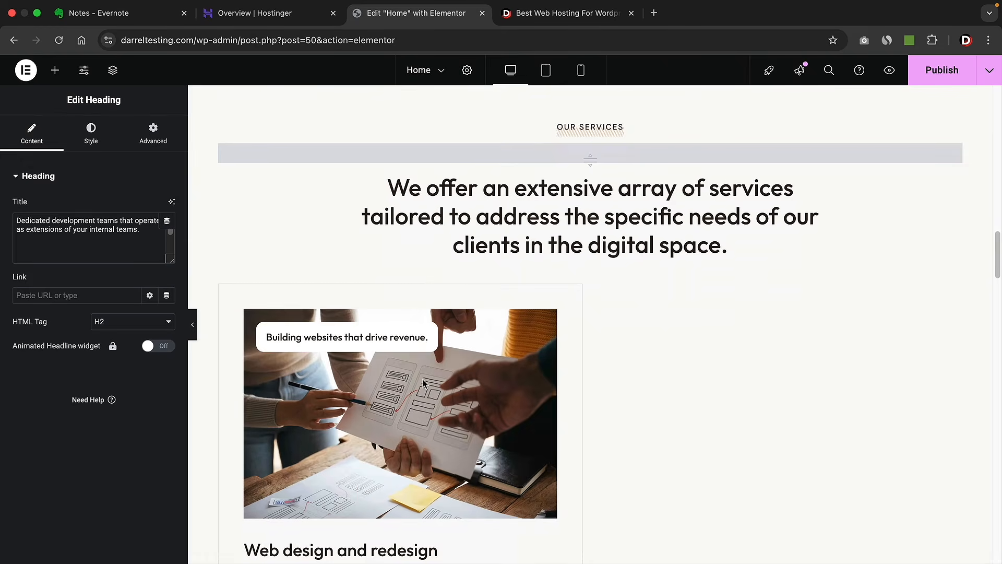
{"action": "scroll", "coordinate": [446, 341], "scroll_direction": "down", "scroll_amount": 2}
{"action": "scroll", "coordinate": [445, 342], "scroll_direction": "down", "scroll_amount": 10}
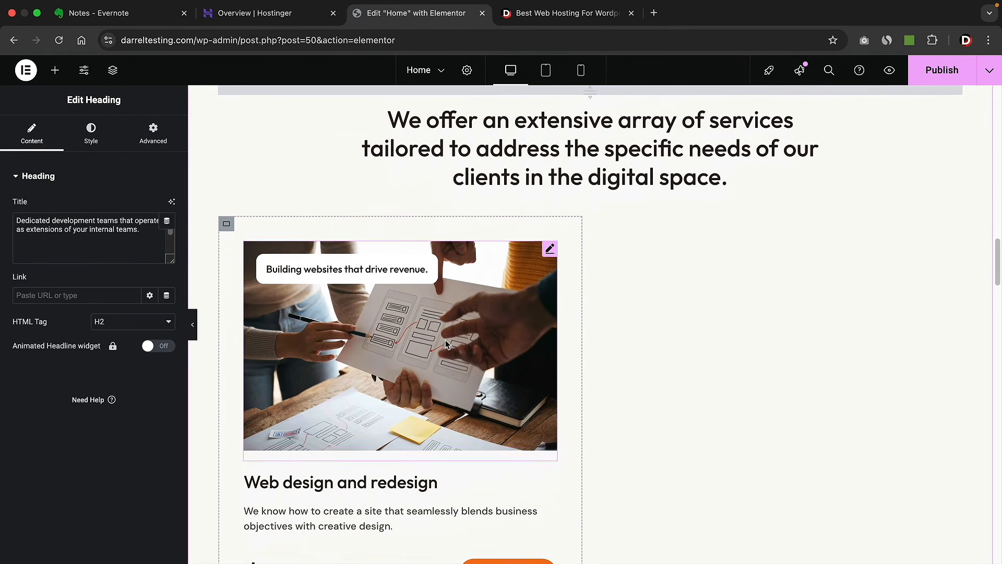
{"action": "scroll", "coordinate": [443, 328], "scroll_direction": "up", "scroll_amount": 12}
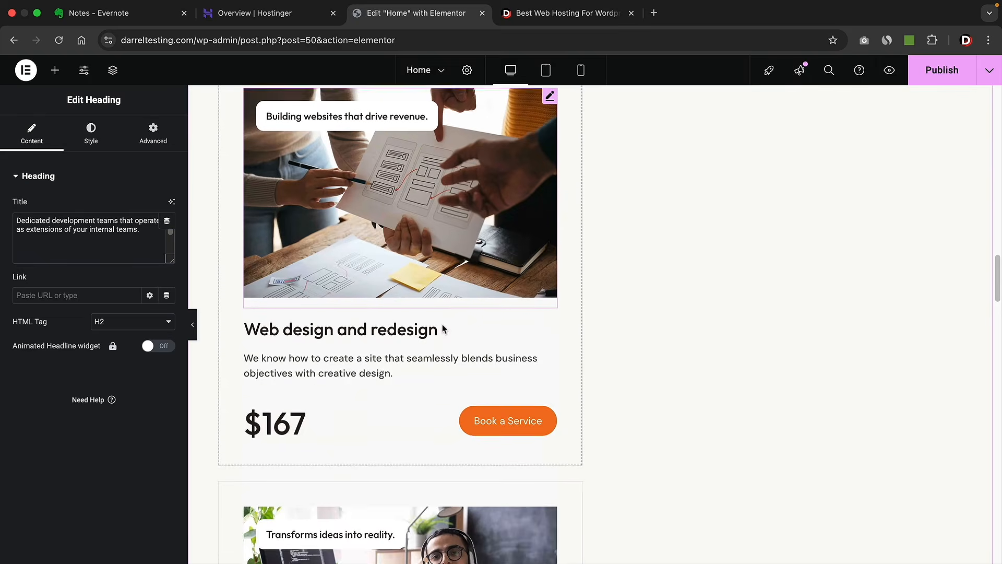
{"action": "left_click", "coordinate": [194, 328]}
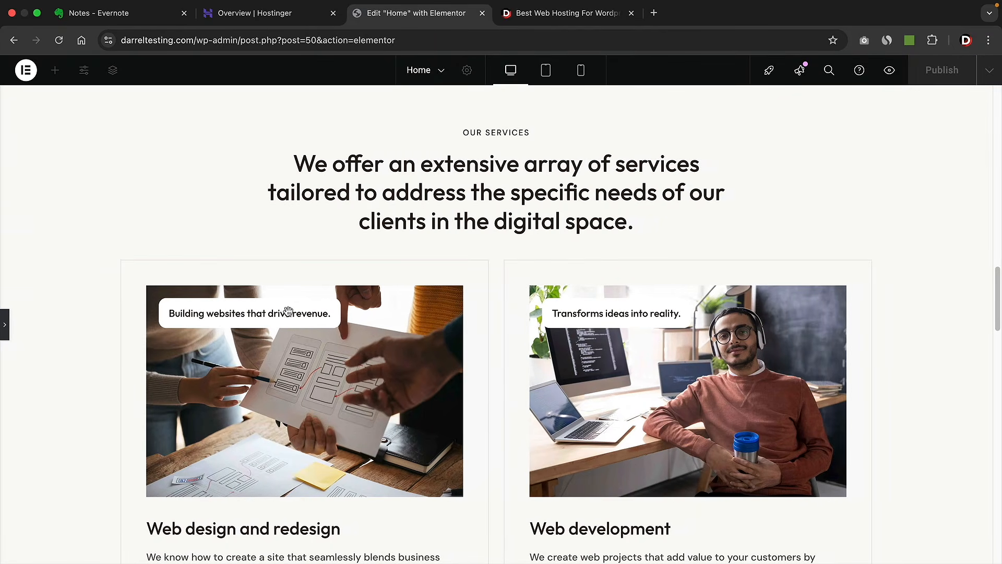
{"action": "scroll", "coordinate": [131, 345], "scroll_direction": "down", "scroll_amount": 1}
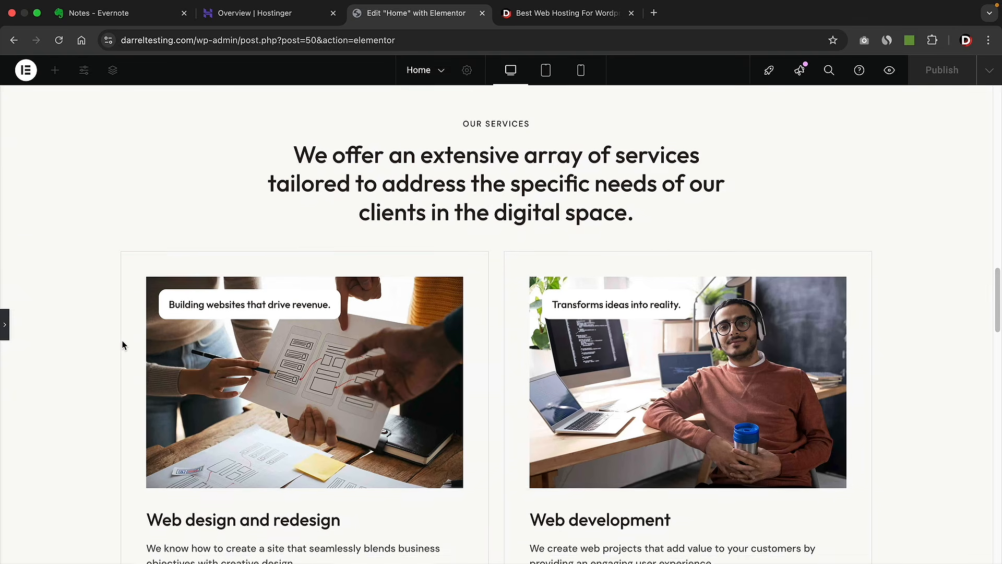
{"action": "left_click", "coordinate": [5, 324]}
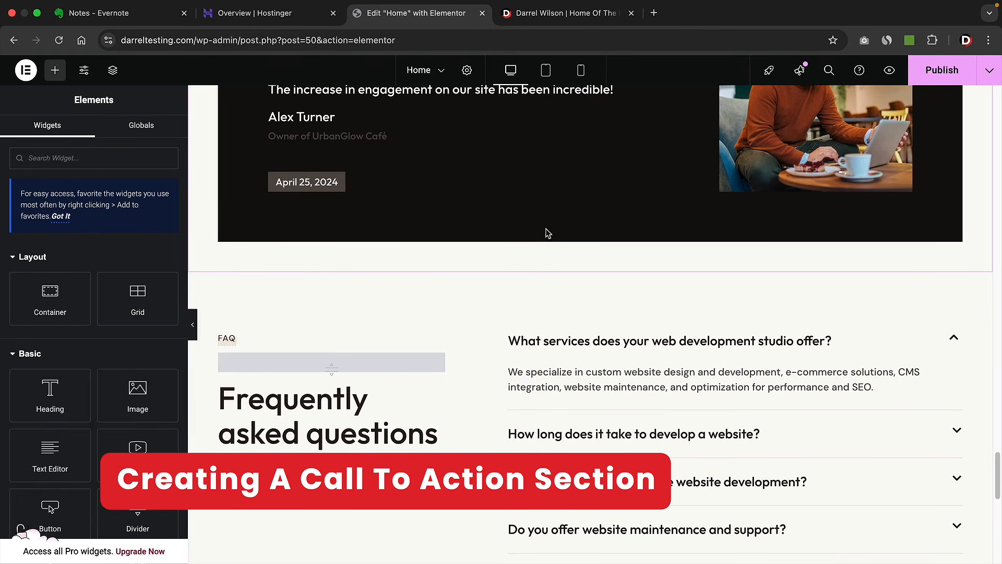
{"action": "left_click", "coordinate": [566, 13]}
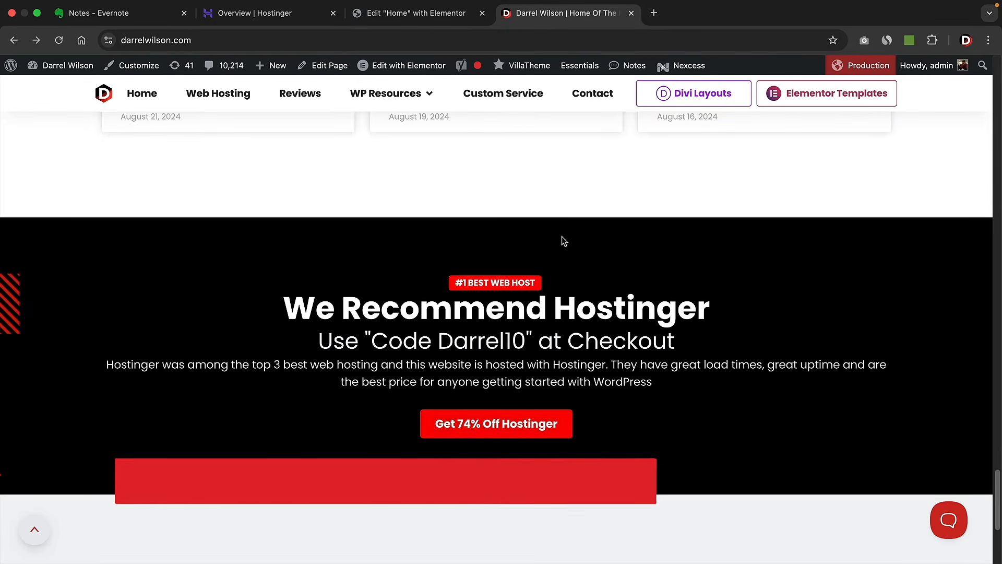
{"action": "scroll", "coordinate": [562, 240], "scroll_direction": "down", "scroll_amount": 1}
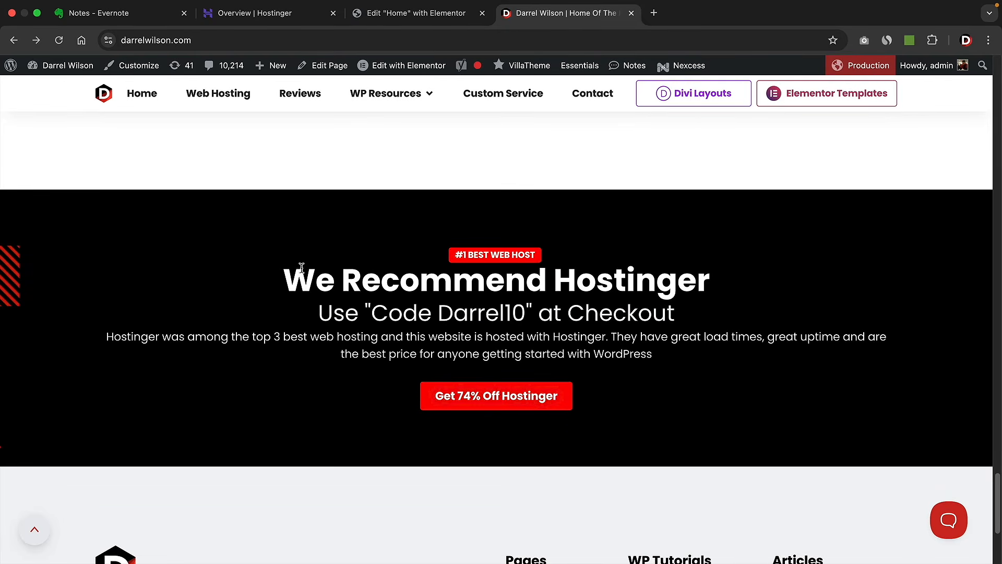
{"action": "left_click_drag", "start_coordinate": [284, 275], "coordinate": [669, 278]}
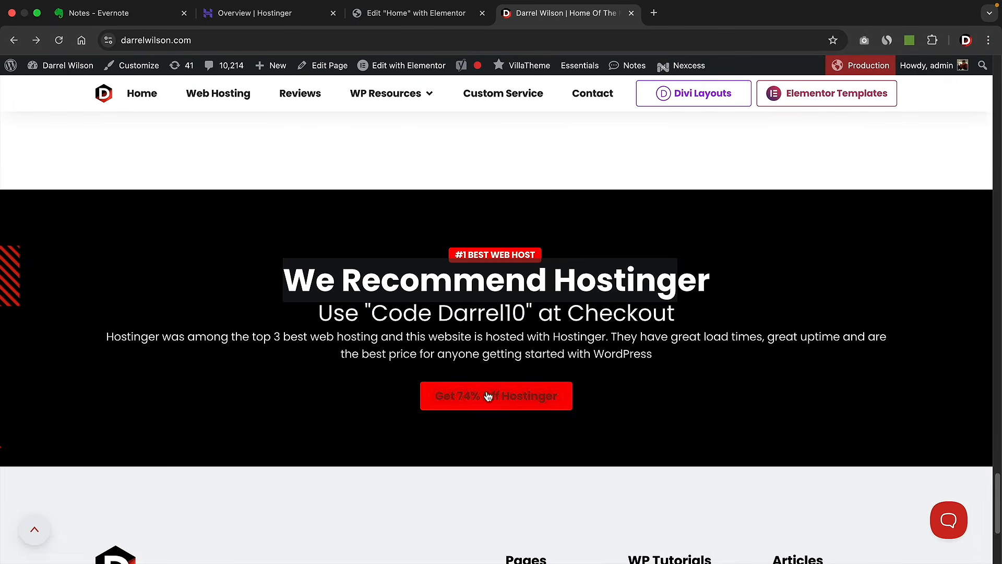
{"action": "left_click", "coordinate": [503, 282]}
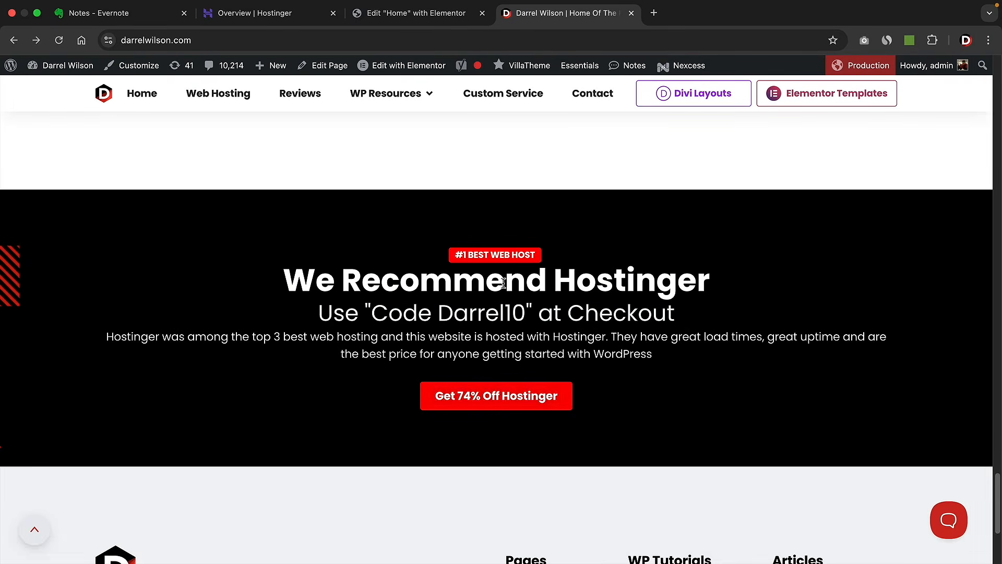
{"action": "key", "text": "ctrl+shift+Tab"}
- Insert a new single-column Flexbox section above the FAQ
{"action": "left_click", "coordinate": [573, 266]}
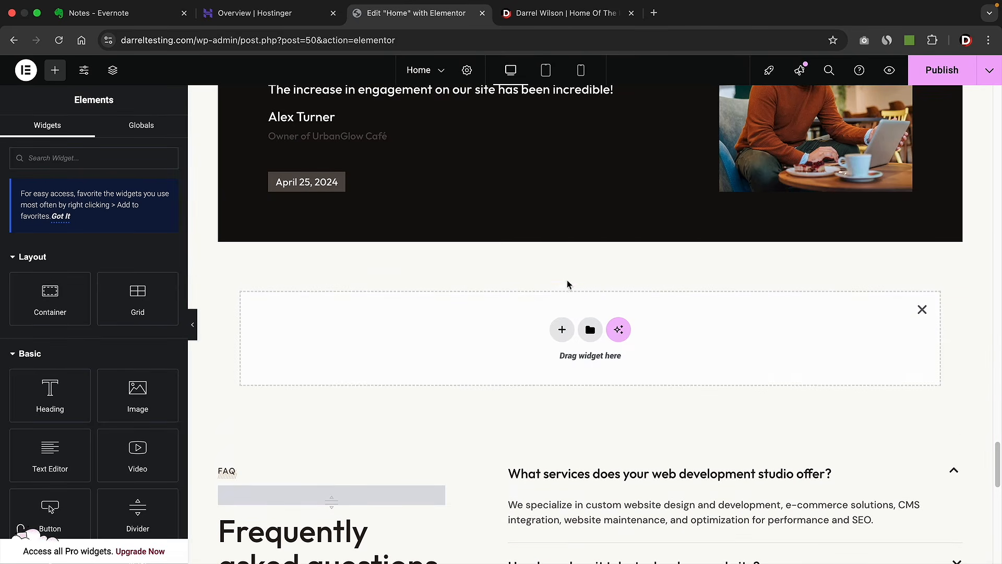
{"action": "left_click", "coordinate": [562, 332]}
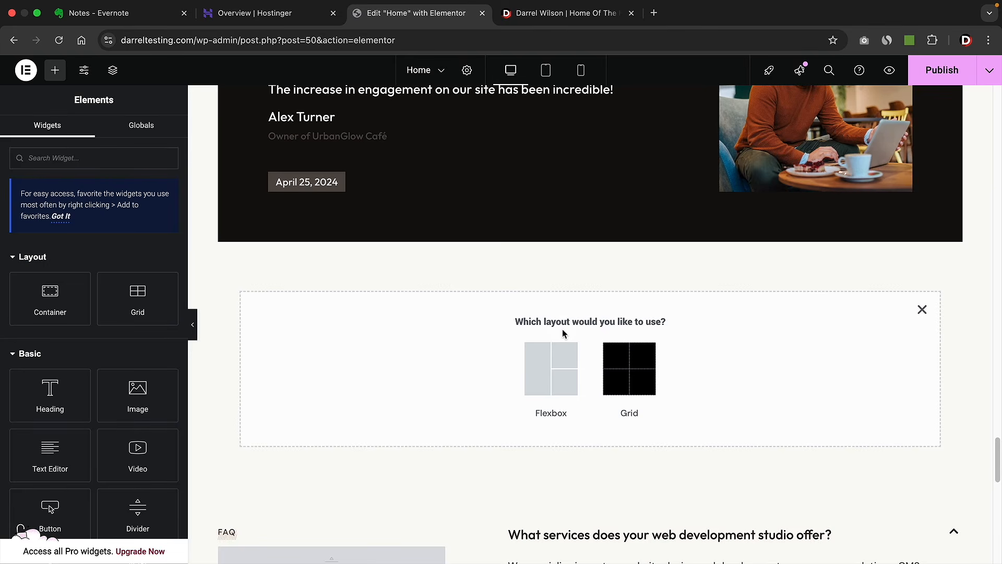
{"action": "left_click", "coordinate": [545, 357]}
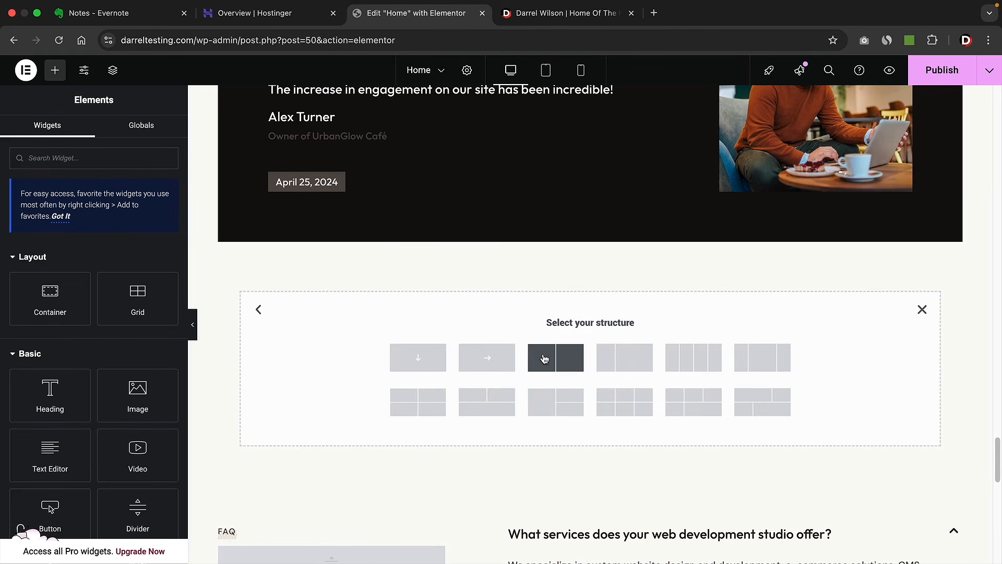
{"action": "left_click", "coordinate": [418, 358]}
{"action": "scroll", "coordinate": [412, 340], "scroll_direction": "down", "scroll_amount": 1}
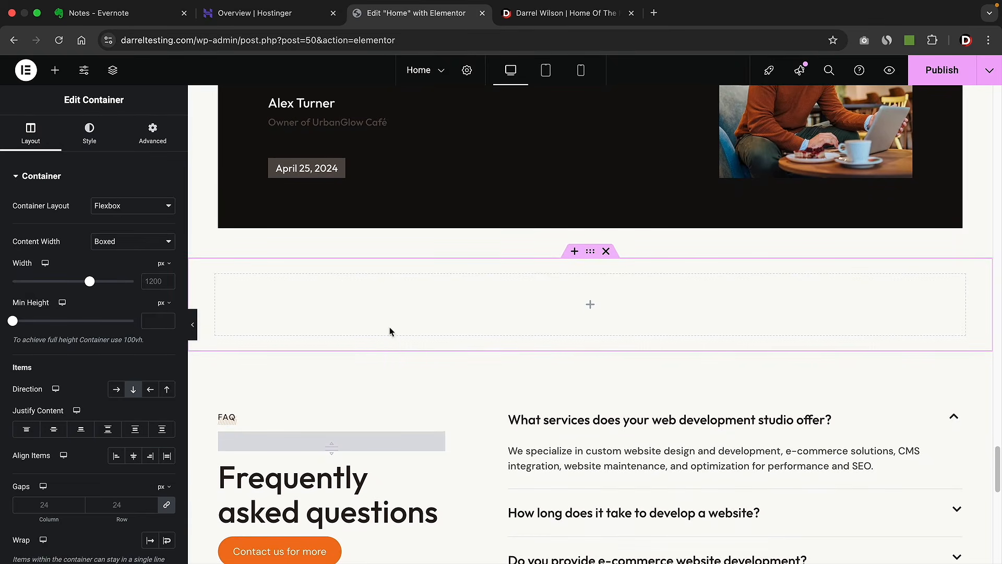
- Add a Text Editor widget to the section and type the '#1 Best Web Host' label
{"action": "left_click", "coordinate": [54, 70]}
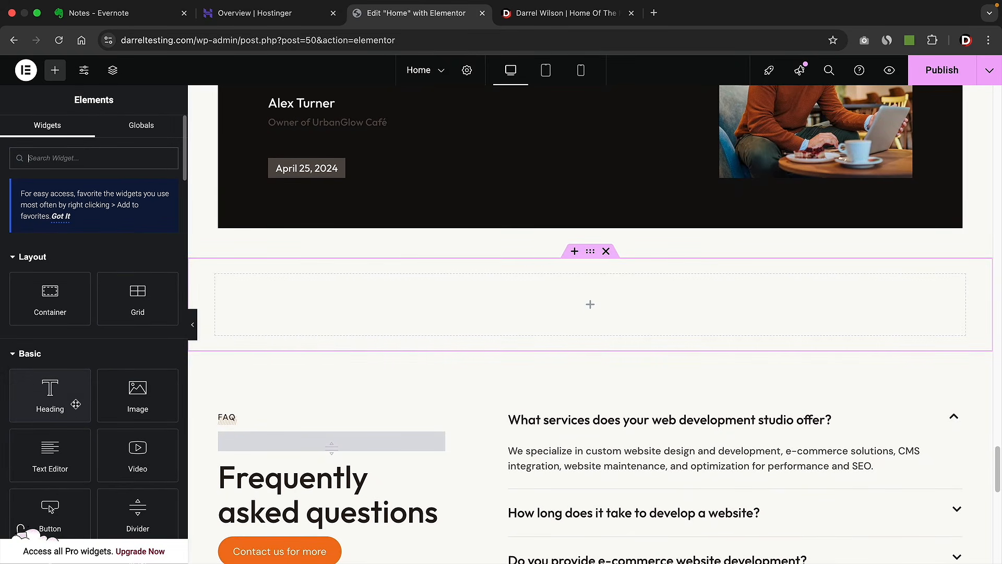
{"action": "scroll", "coordinate": [76, 403], "scroll_direction": "down", "scroll_amount": 5}
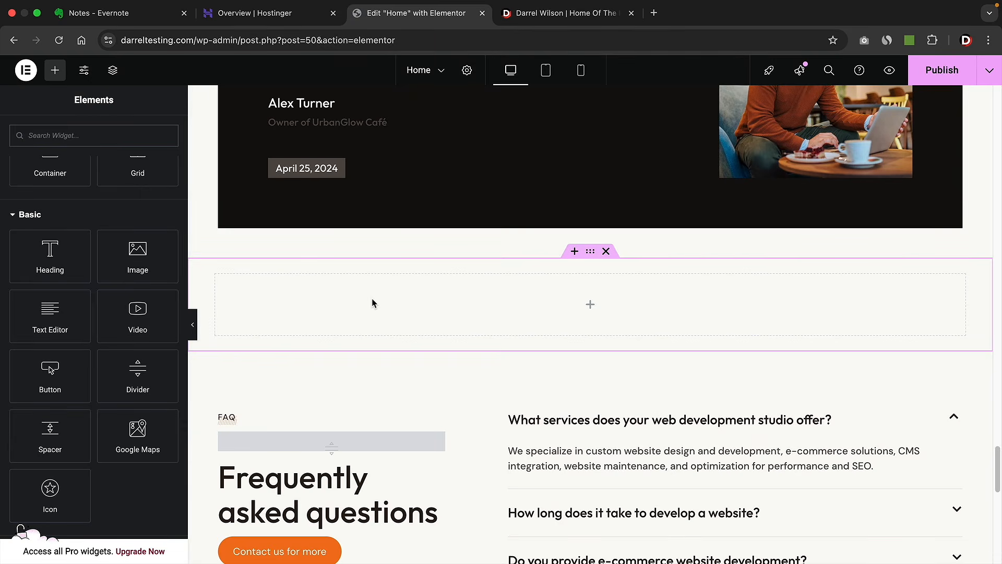
{"action": "left_click_drag", "start_coordinate": [52, 313], "coordinate": [359, 312]}
{"action": "triple_click", "coordinate": [126, 311]}
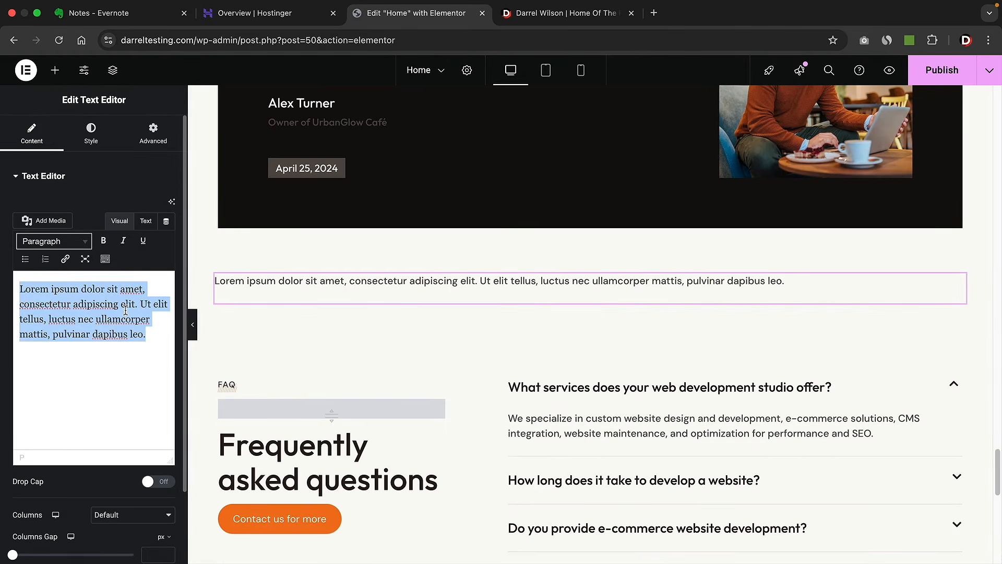
{"action": "type", "text": "#1 B"}
{"action": "key", "text": "BackSpace"}
{"action": "type", "text": "Web Host"}
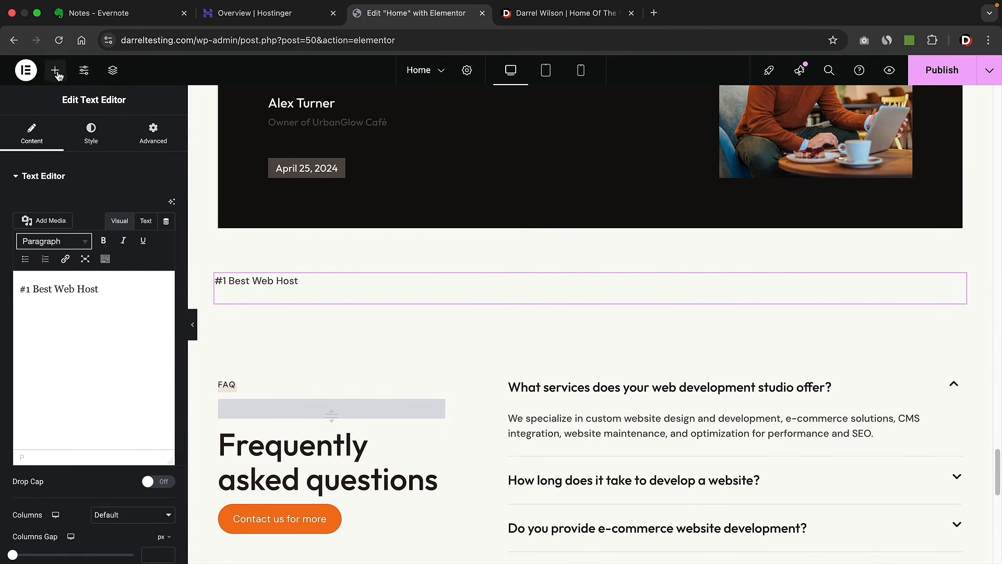
- After checking the live reference, add a Heading widget below the label for 'We Recommend Hostinger'
{"action": "left_click", "coordinate": [56, 71]}
{"action": "left_click", "coordinate": [544, 16]}
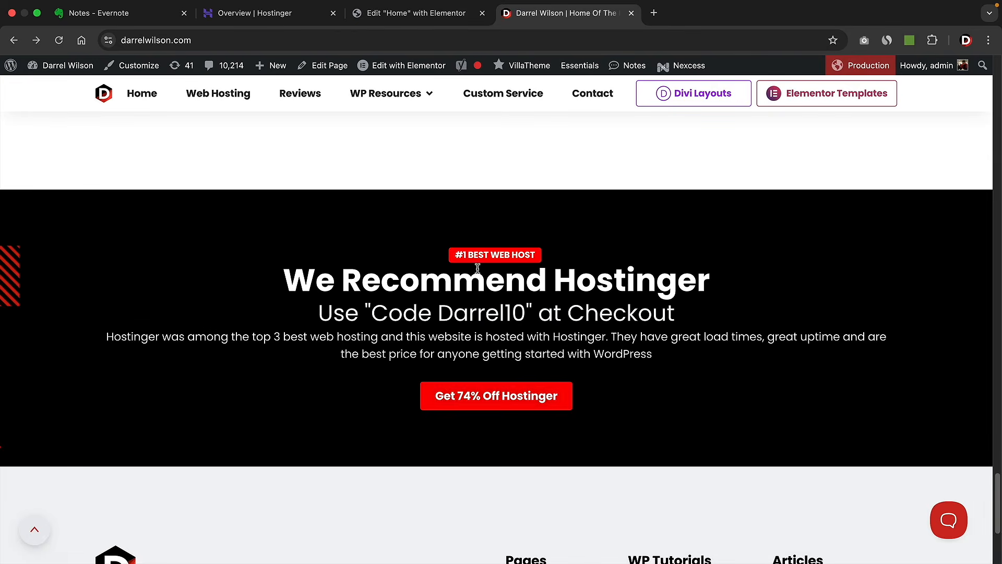
{"action": "left_click", "coordinate": [386, 13]}
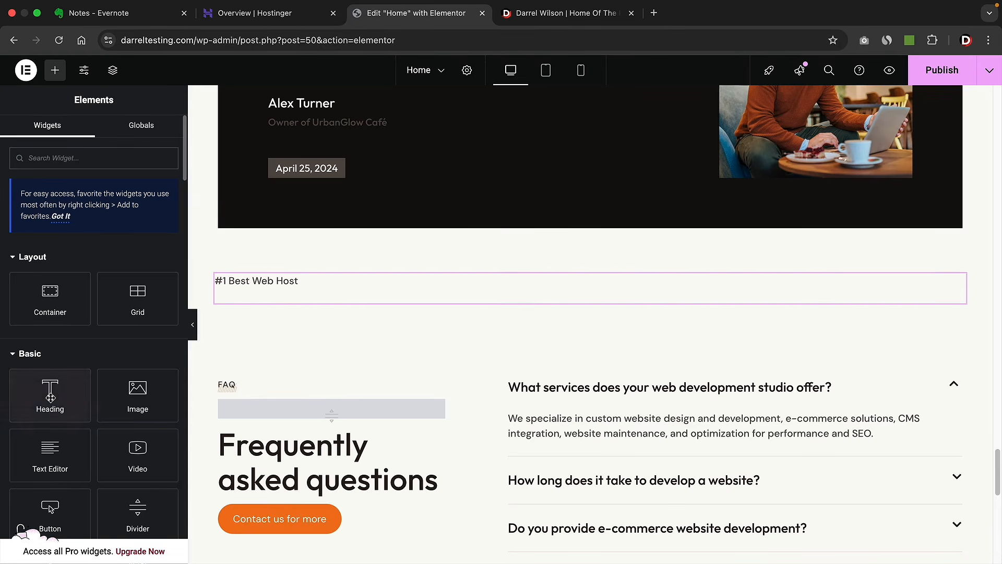
{"action": "left_click_drag", "start_coordinate": [49, 395], "coordinate": [252, 293]}
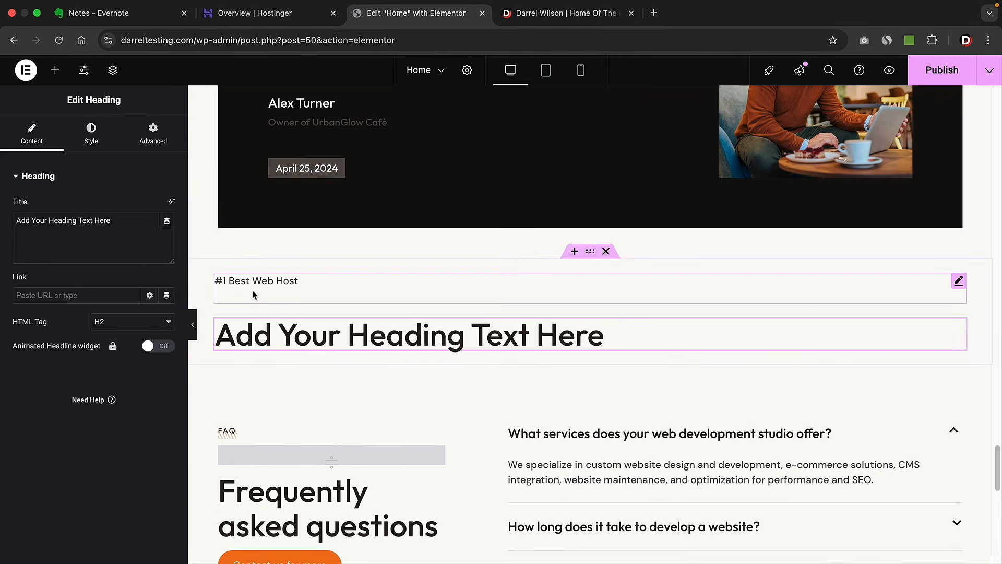
{"action": "triple_click", "coordinate": [97, 217]}
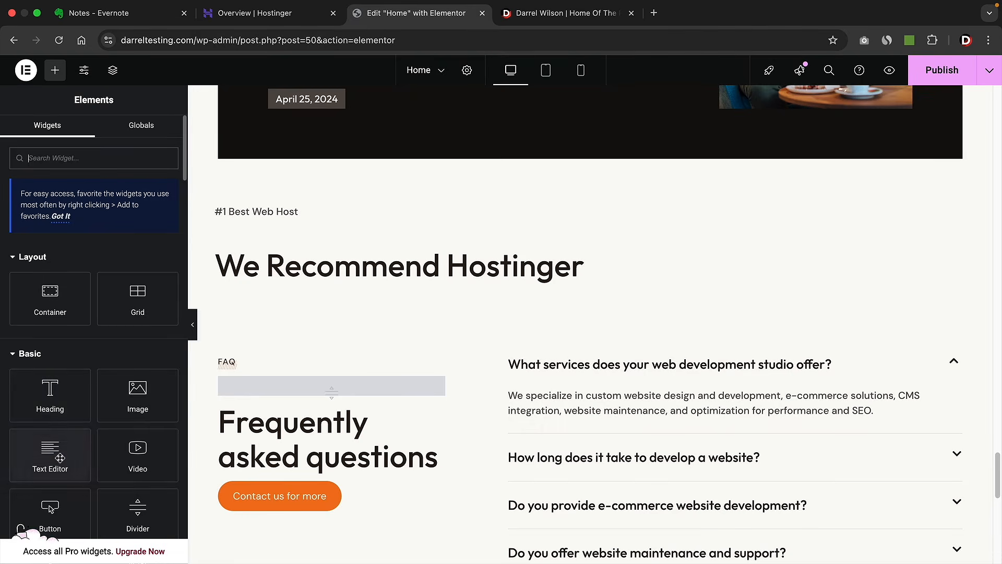
- Add a text block below the heading for the discount-code line and format it as Heading 3
{"action": "left_click_drag", "start_coordinate": [45, 457], "coordinate": [308, 279]}
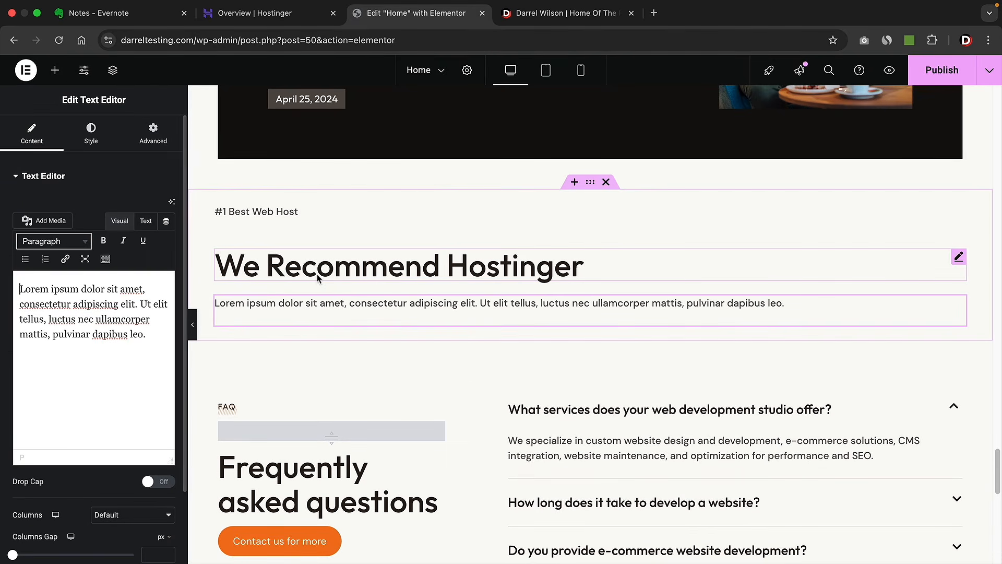
{"action": "left_click", "coordinate": [567, 28]}
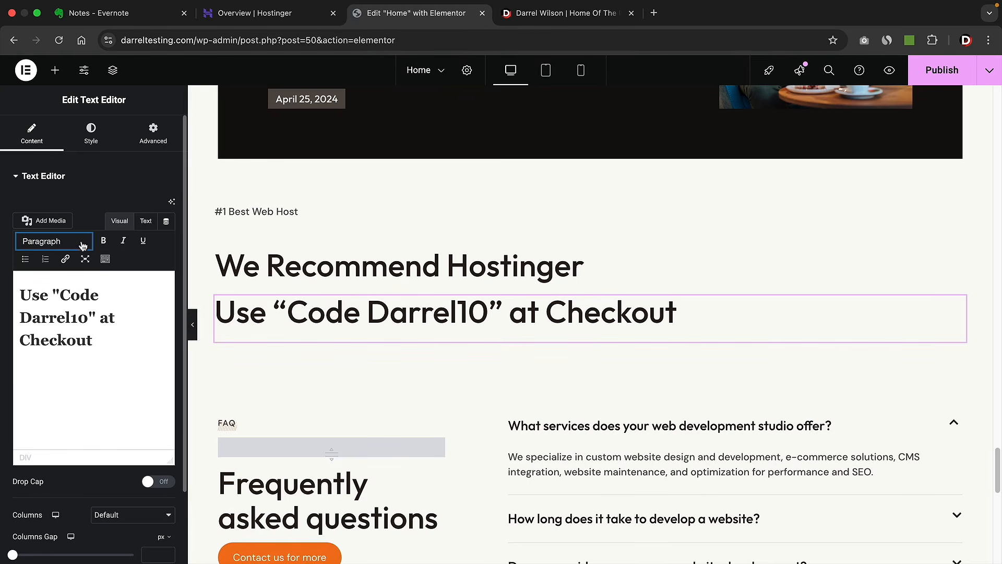
{"action": "left_click", "coordinate": [82, 242]}
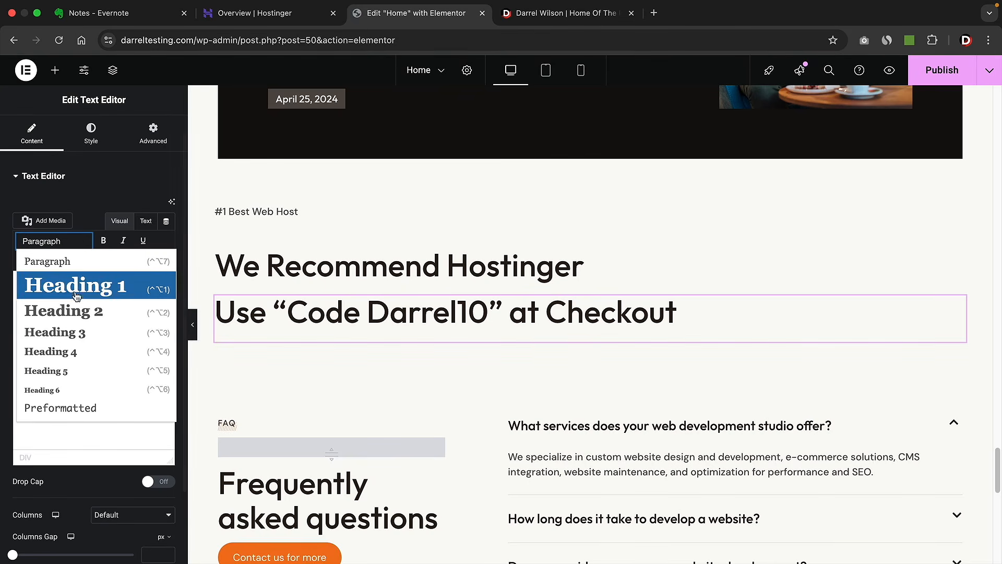
{"action": "left_click", "coordinate": [67, 312]}
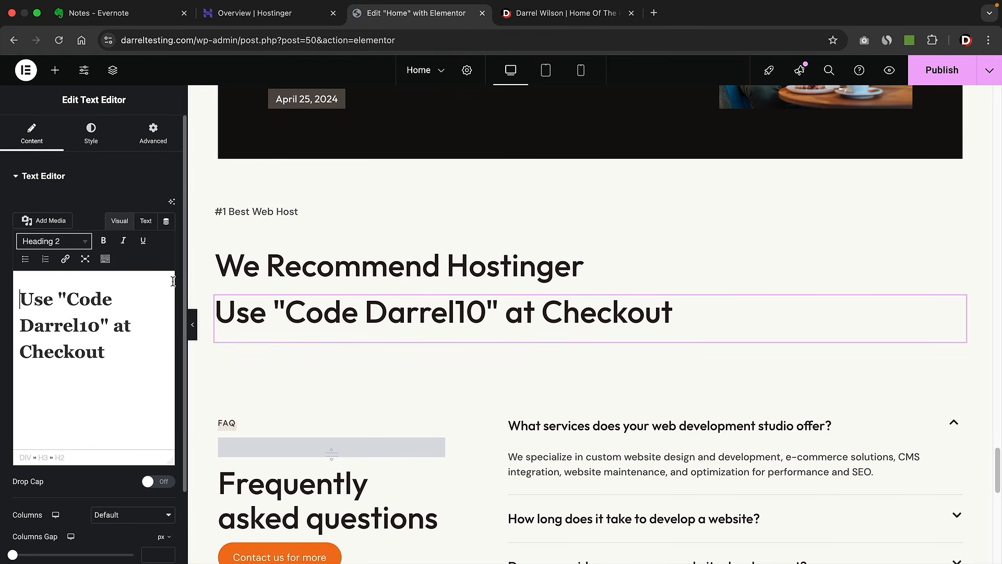
{"action": "left_click", "coordinate": [78, 241]}
{"action": "left_click", "coordinate": [72, 333]}
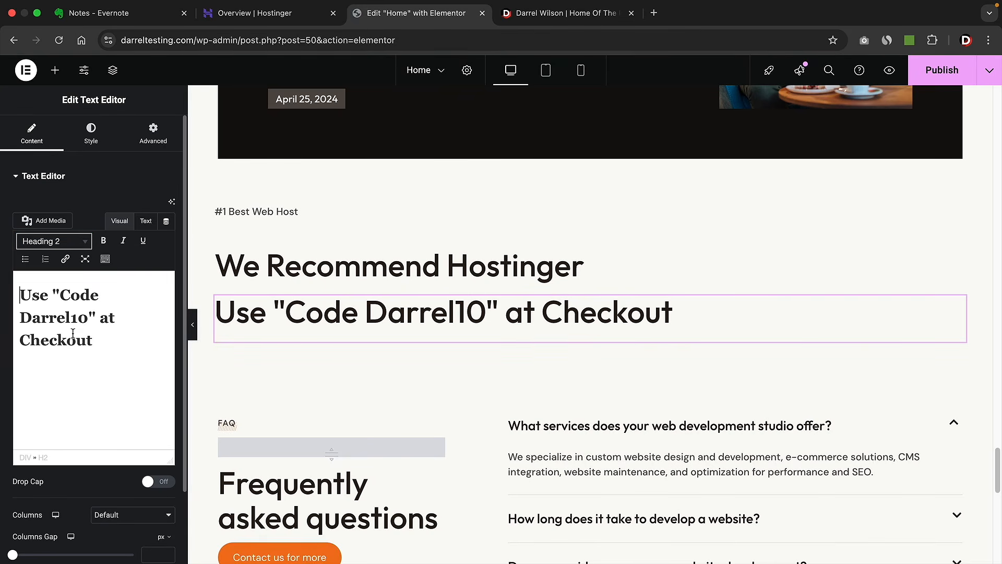
{"action": "left_click", "coordinate": [78, 241]}
{"action": "left_click", "coordinate": [82, 327]}
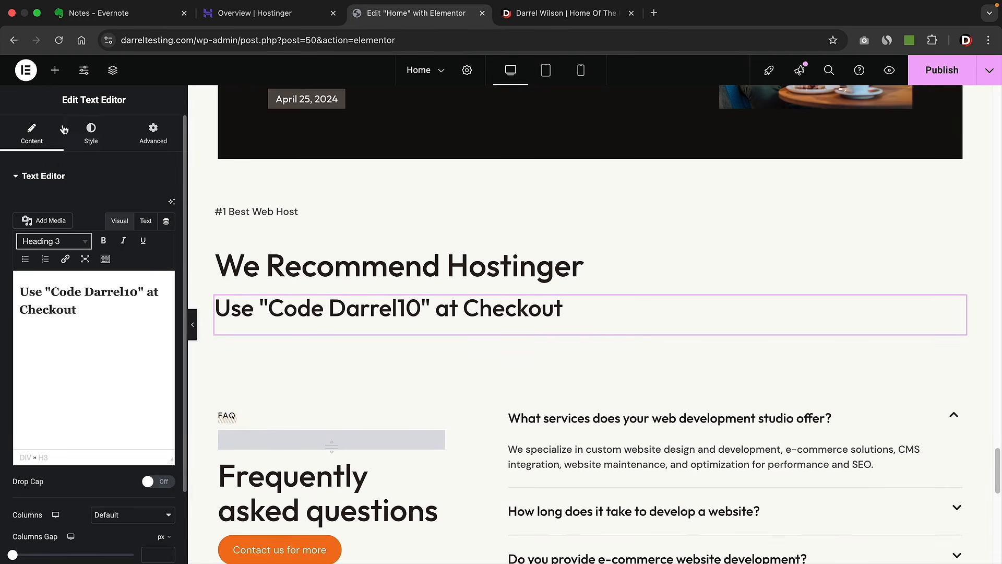
- Add another text block and a Button widget, pasting the Hostinger description into the paragraph
{"action": "left_click", "coordinate": [54, 69]}
{"action": "left_click_drag", "start_coordinate": [50, 455], "coordinate": [256, 324]}
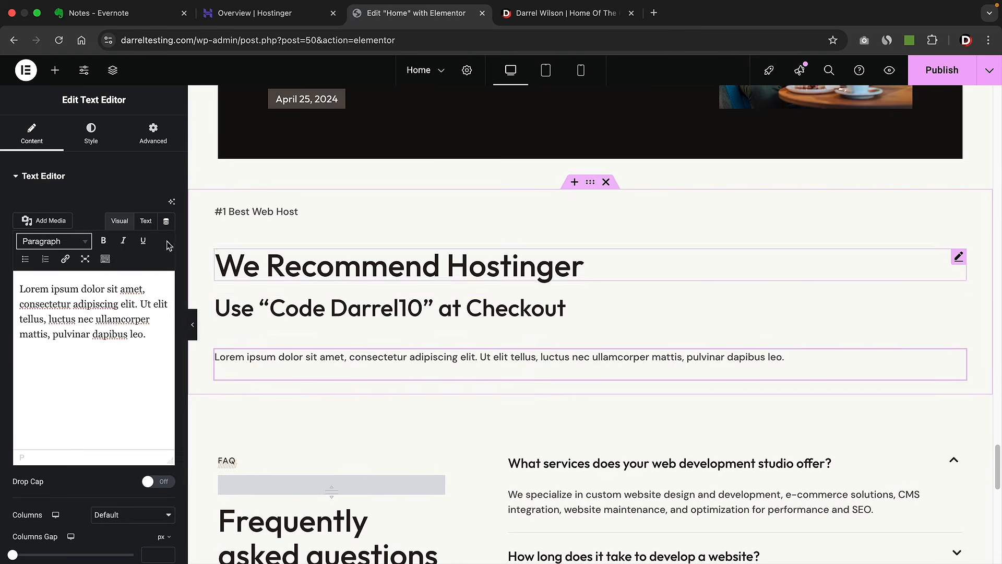
{"action": "left_click", "coordinate": [54, 70]}
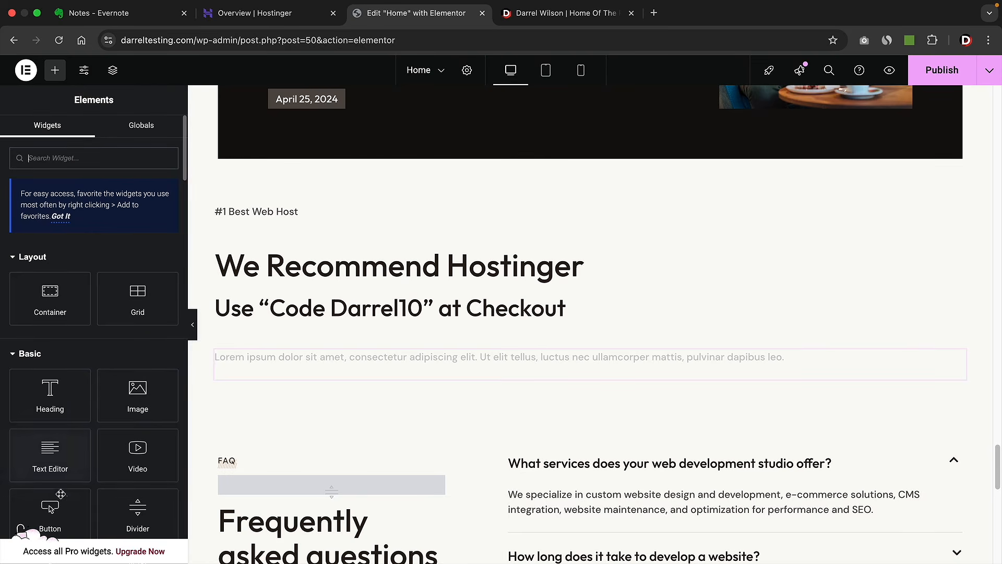
{"action": "left_click_drag", "start_coordinate": [60, 493], "coordinate": [275, 373]}
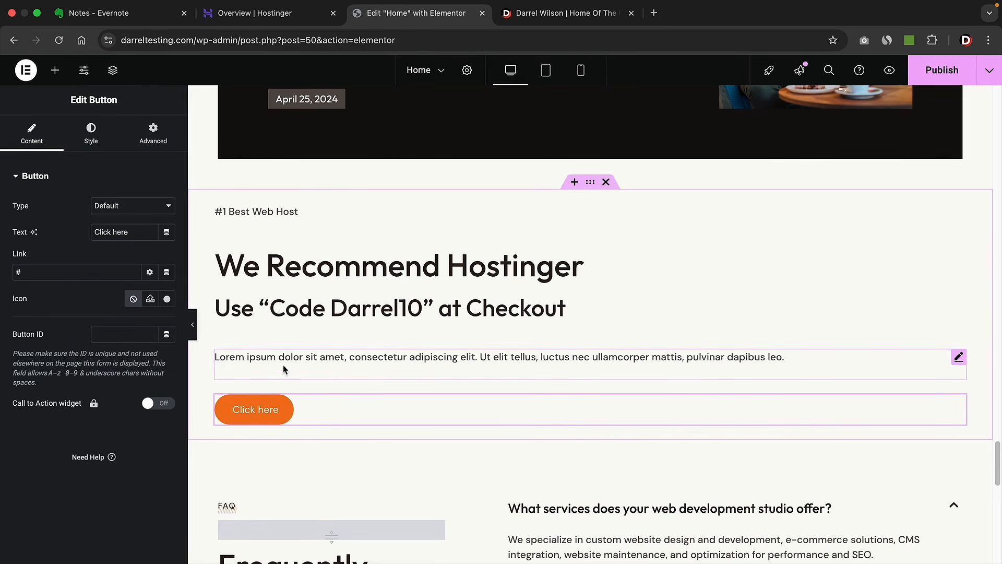
{"action": "left_click", "coordinate": [290, 362]}
{"action": "key", "text": "super+a"}
{"action": "type", "text": "Hostinger was among the top 3 best web hosting and this website is hosted with Hostinger. They have great load times, great uptime and are the best price for anyone getting started with WordPress"}
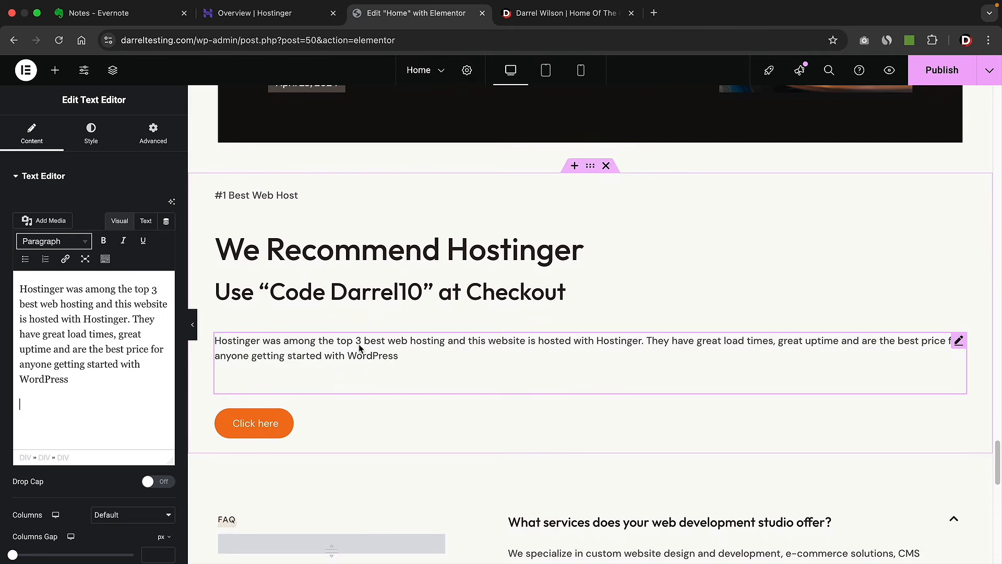
- Set the section container to Full Width content with items aligned to center
{"action": "left_click", "coordinate": [368, 279]}
{"action": "left_click", "coordinate": [143, 242]}
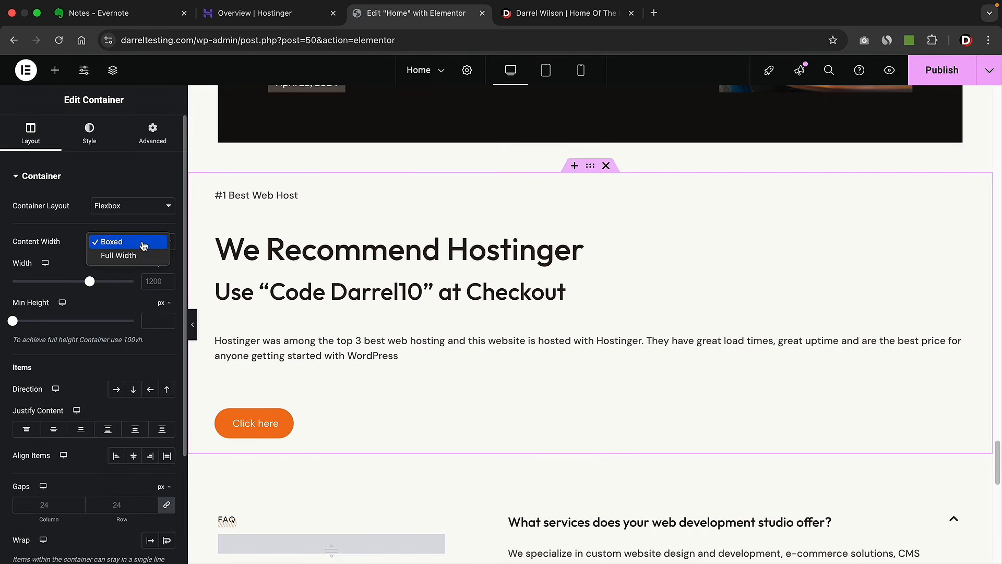
{"action": "left_click", "coordinate": [139, 255]}
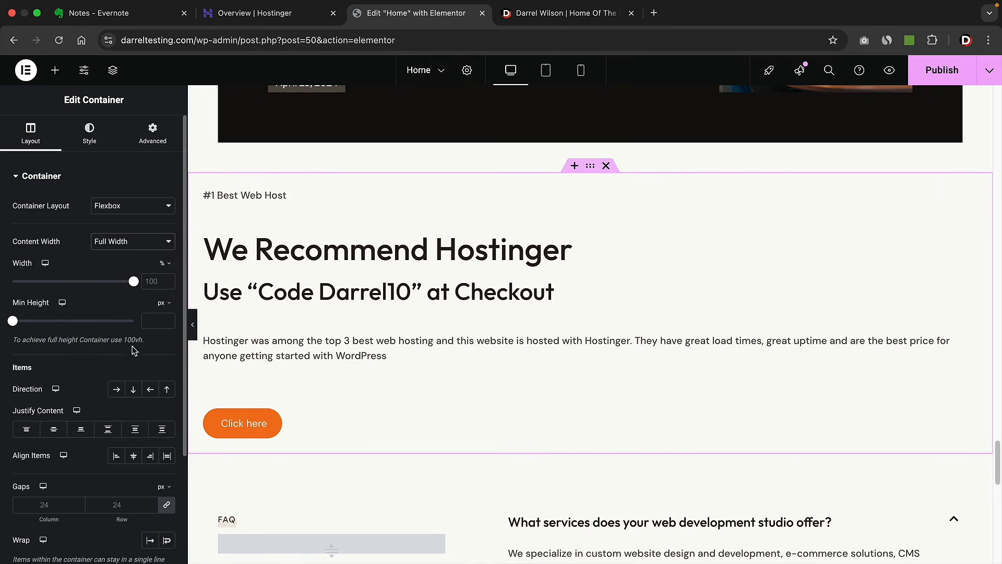
{"action": "left_click", "coordinate": [134, 456]}
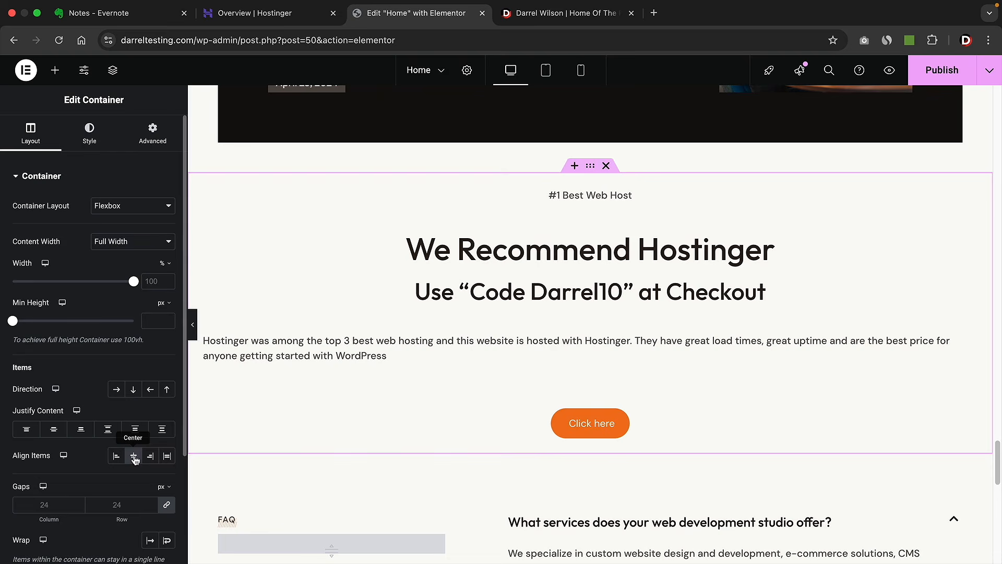
- Centre-align the Hostinger description paragraph's text in its Style settings
{"action": "left_click", "coordinate": [283, 354]}
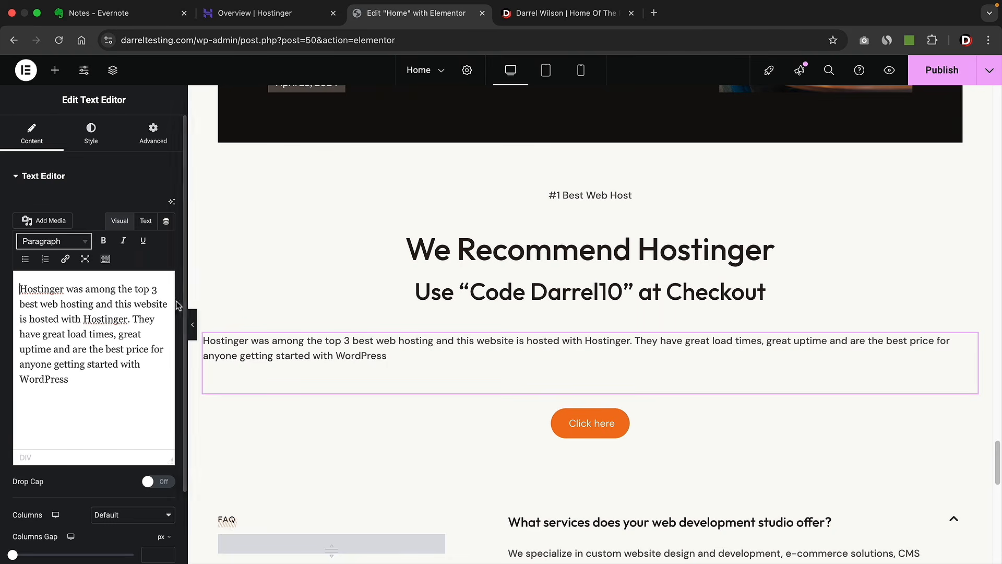
{"action": "left_click", "coordinate": [98, 140]}
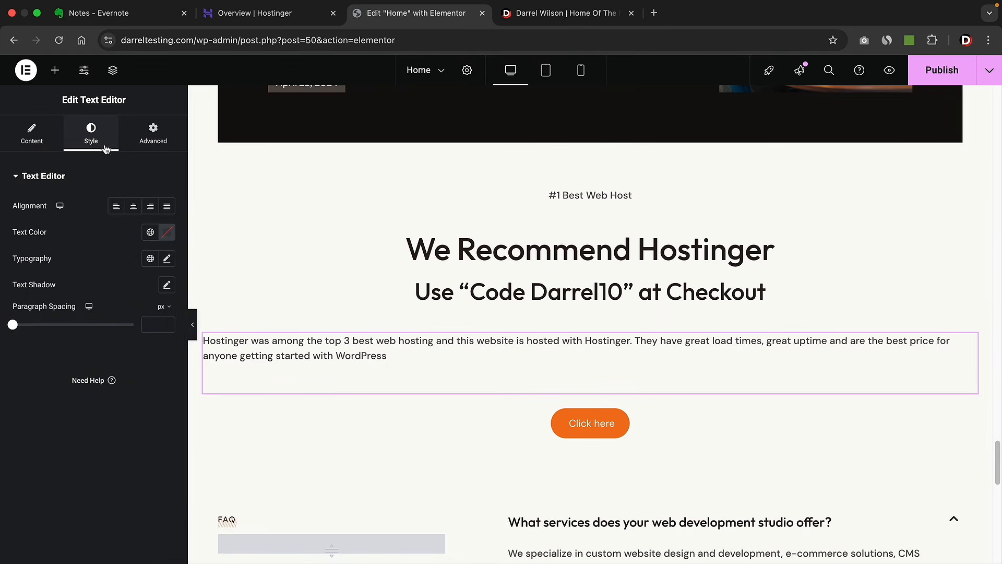
{"action": "left_click", "coordinate": [133, 208]}
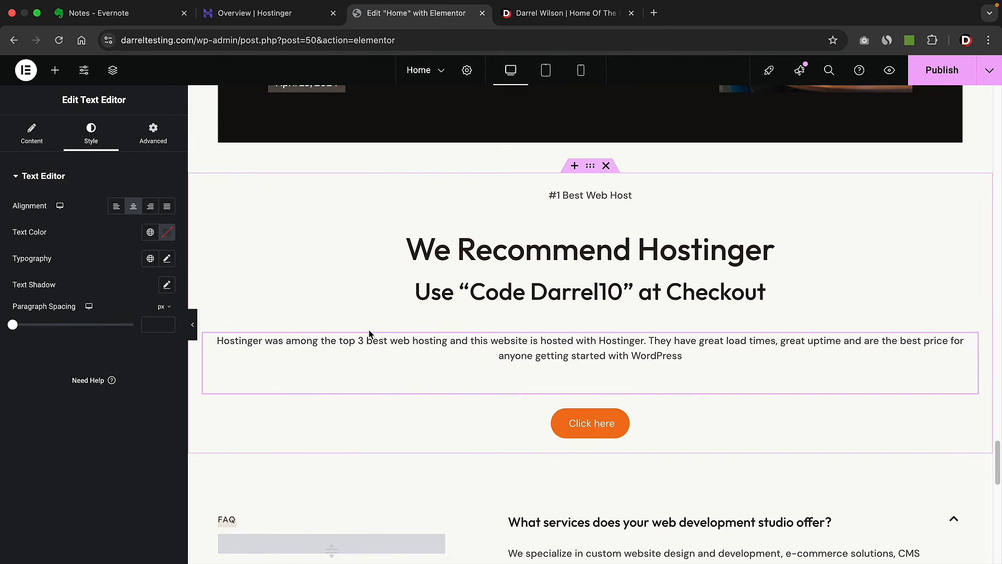
- Give the Hostinger section a solid black background
{"action": "left_click", "coordinate": [591, 167]}
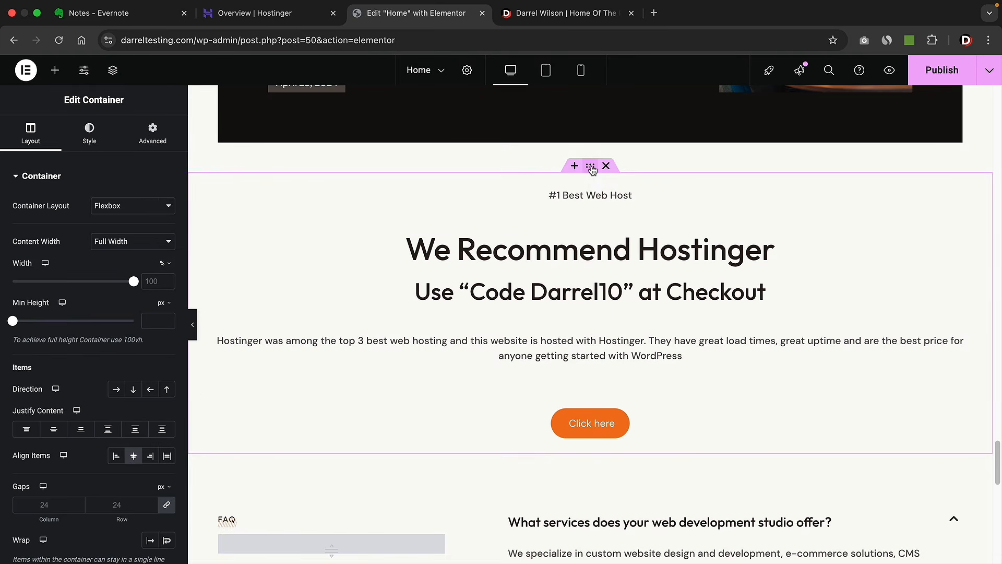
{"action": "left_click", "coordinate": [93, 139]}
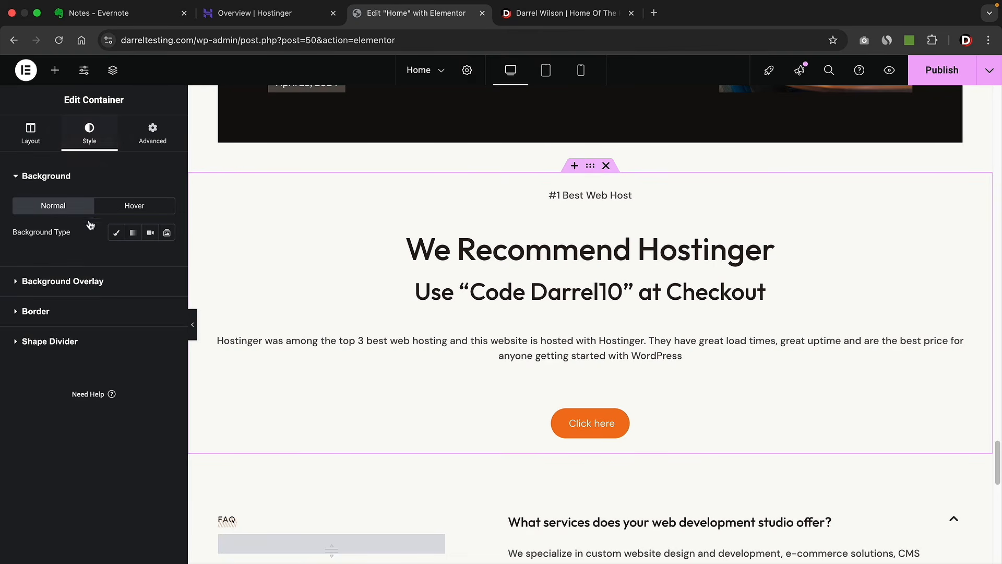
{"action": "left_click", "coordinate": [117, 234]}
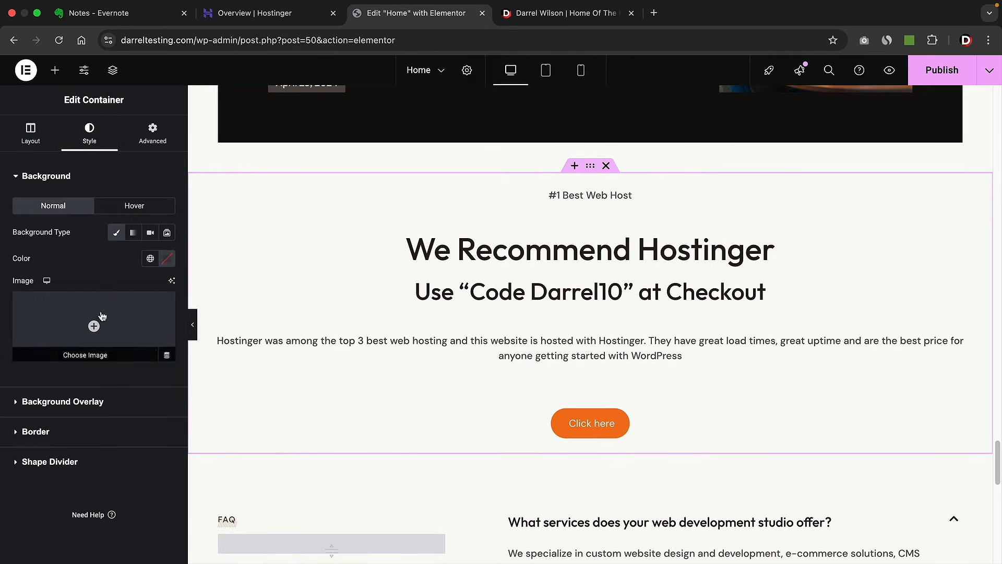
{"action": "left_click", "coordinate": [167, 259]}
{"action": "left_click_drag", "start_coordinate": [162, 391], "coordinate": [90, 411]}
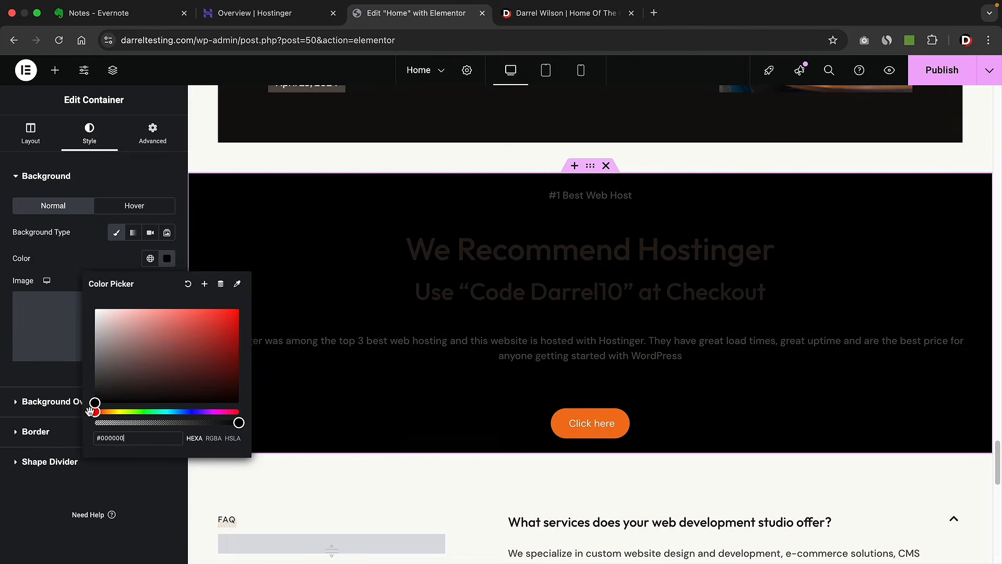
{"action": "left_click", "coordinate": [73, 275]}
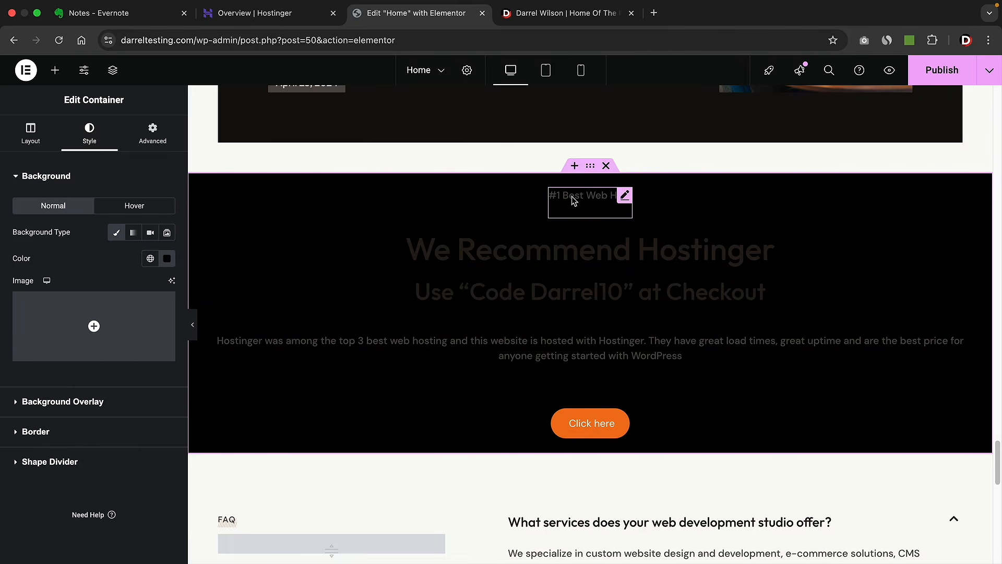
- Make the '#1 Best Web Host' label text white
{"action": "left_click", "coordinate": [574, 200]}
{"action": "left_click", "coordinate": [91, 135]}
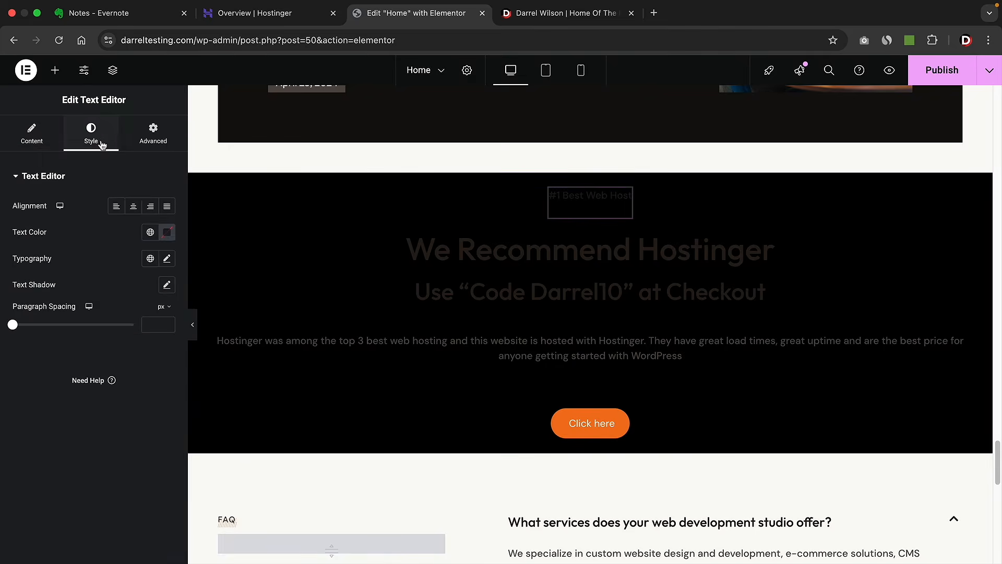
{"action": "left_click", "coordinate": [166, 232]}
{"action": "left_click_drag", "start_coordinate": [117, 296], "coordinate": [94, 281]}
{"action": "left_click", "coordinate": [468, 253]}
- Set the heading and checkout-code line text colours to a white global colour
{"action": "left_click", "coordinate": [468, 253]}
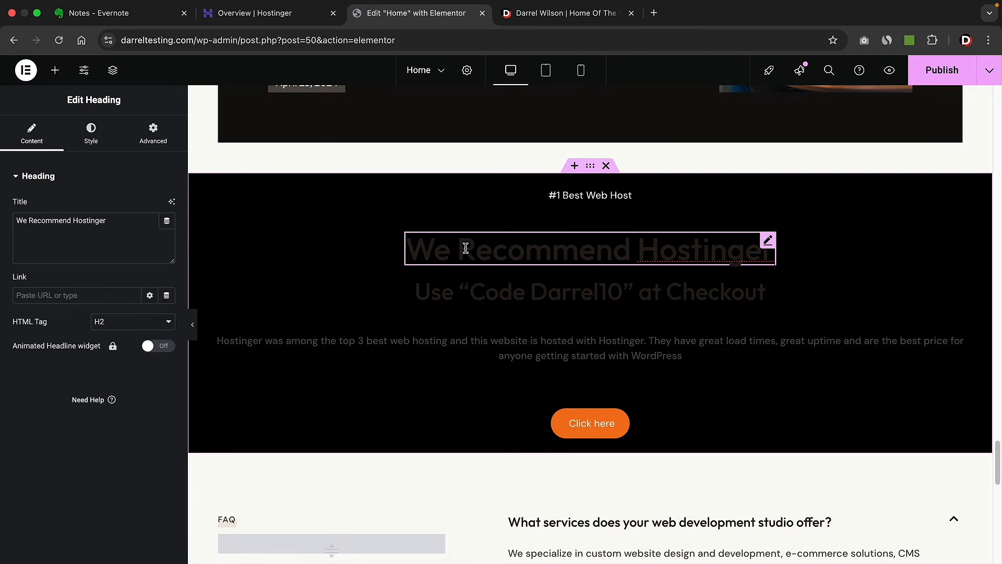
{"action": "left_click", "coordinate": [90, 134]}
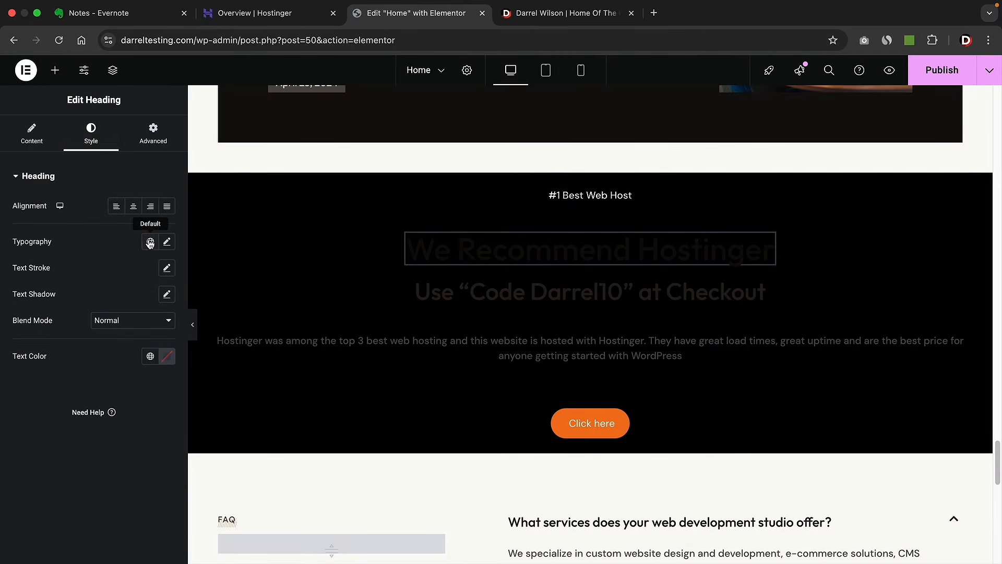
{"action": "left_click", "coordinate": [150, 357]}
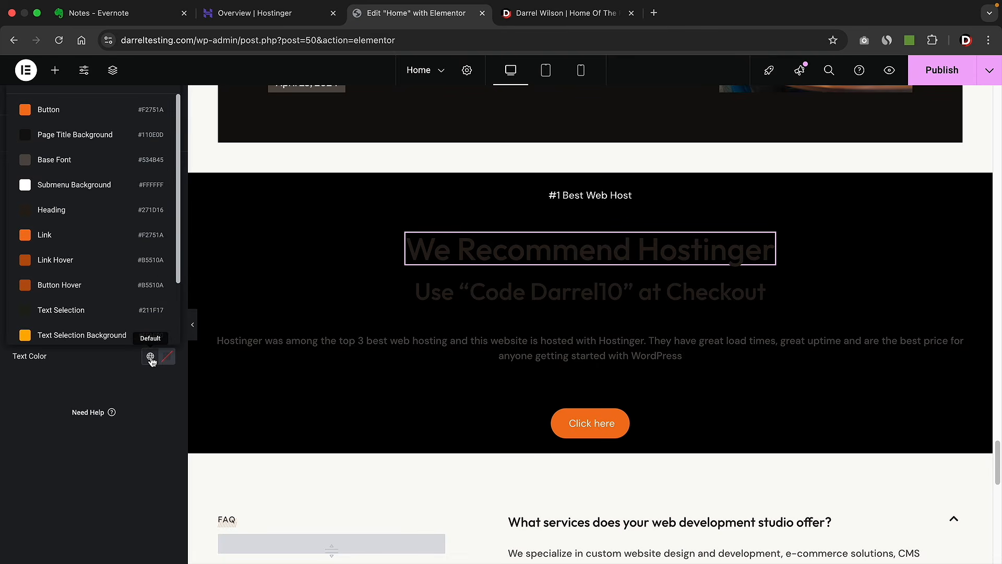
{"action": "left_click", "coordinate": [29, 189]}
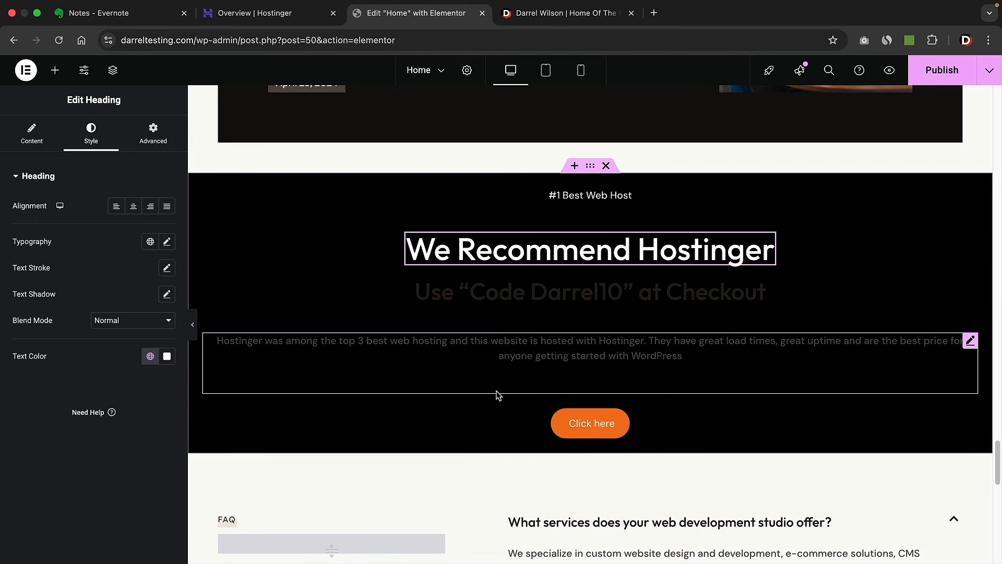
{"action": "left_click", "coordinate": [509, 297]}
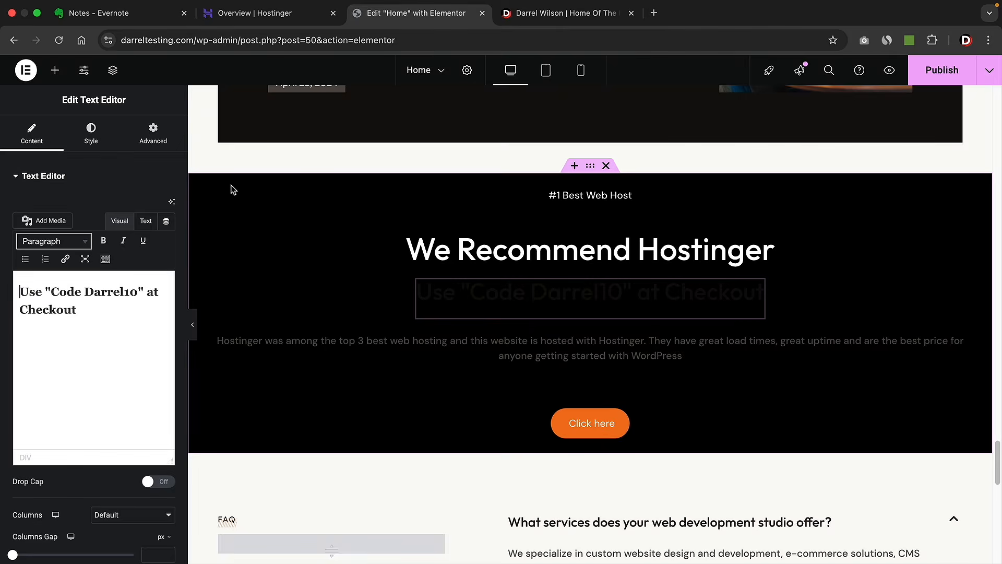
{"action": "left_click", "coordinate": [99, 139]}
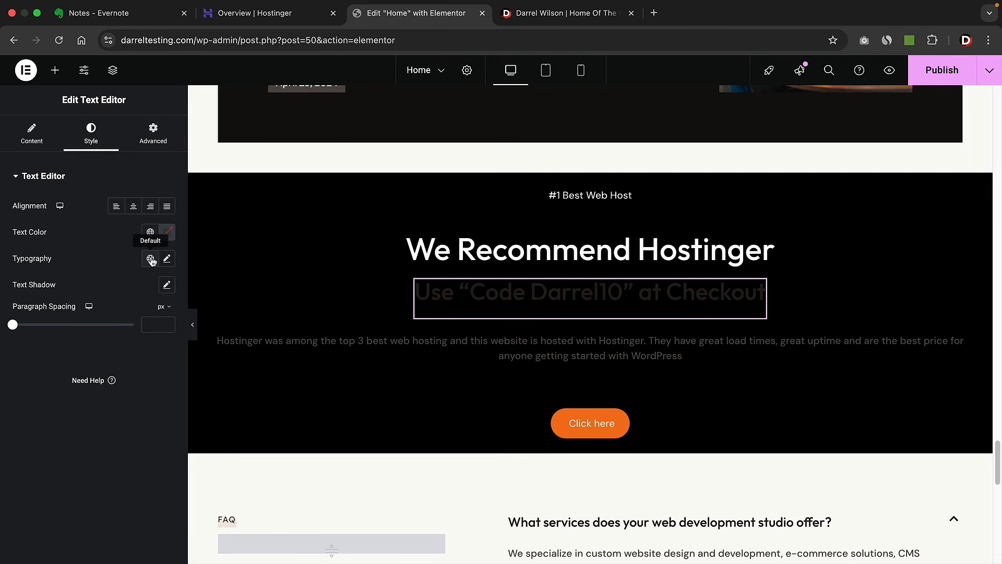
{"action": "left_click", "coordinate": [150, 232]}
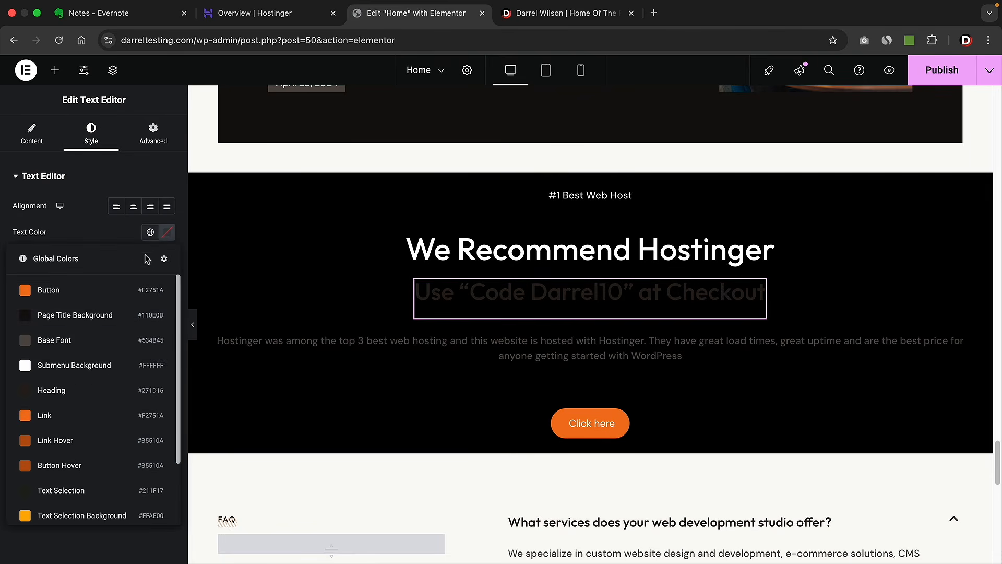
{"action": "left_click", "coordinate": [54, 367]}
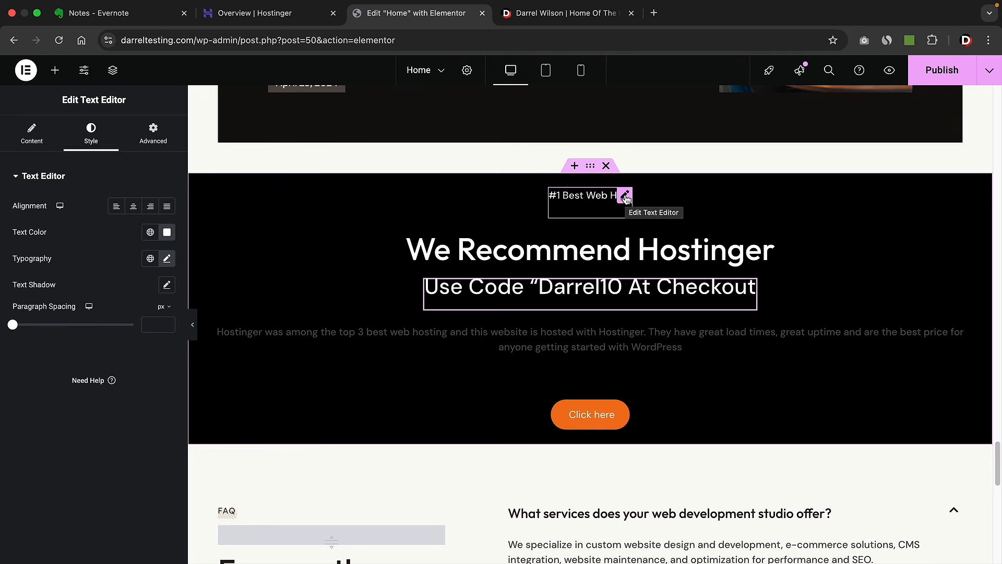
- Copy the white text widget's style, paste it onto the description paragraph, and centre it
{"action": "right_click", "coordinate": [625, 199]}
{"action": "left_click", "coordinate": [648, 258]}
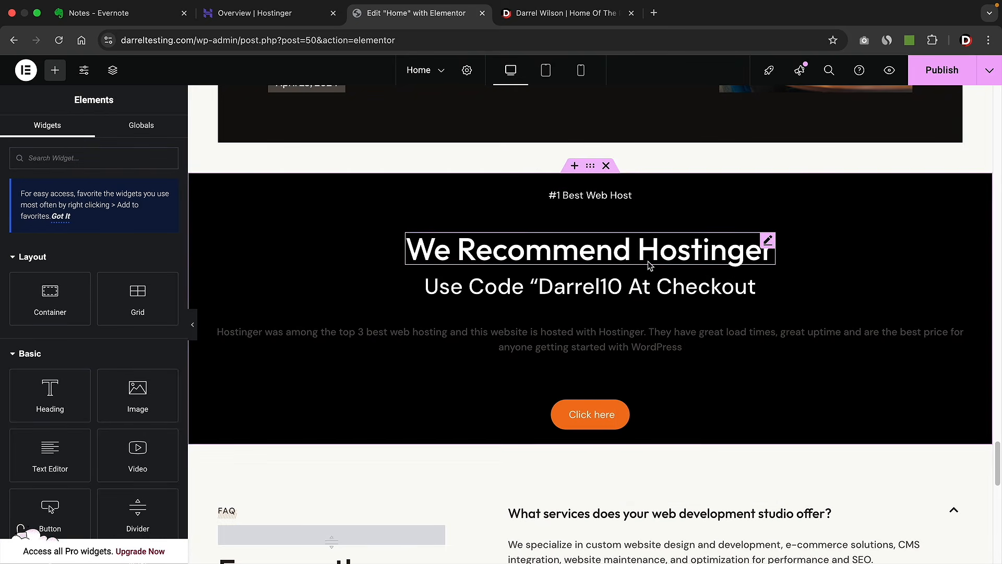
{"action": "right_click", "coordinate": [524, 339]}
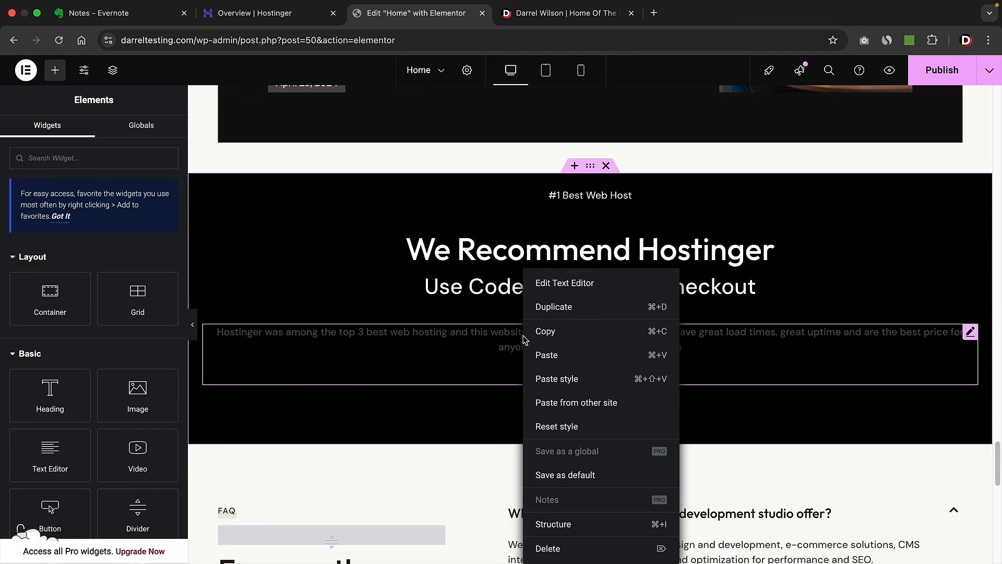
{"action": "left_click", "coordinate": [550, 379]}
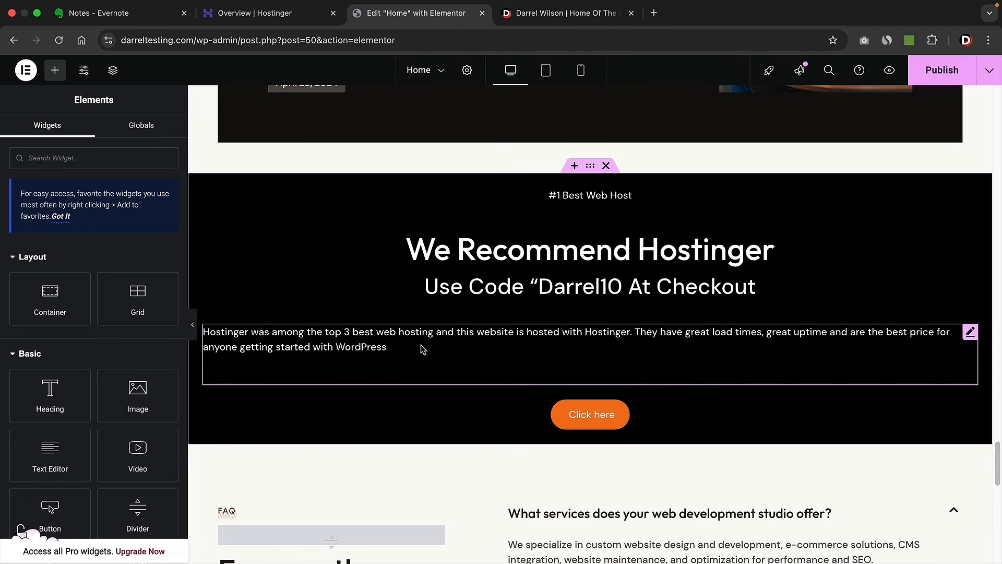
{"action": "left_click", "coordinate": [334, 345]}
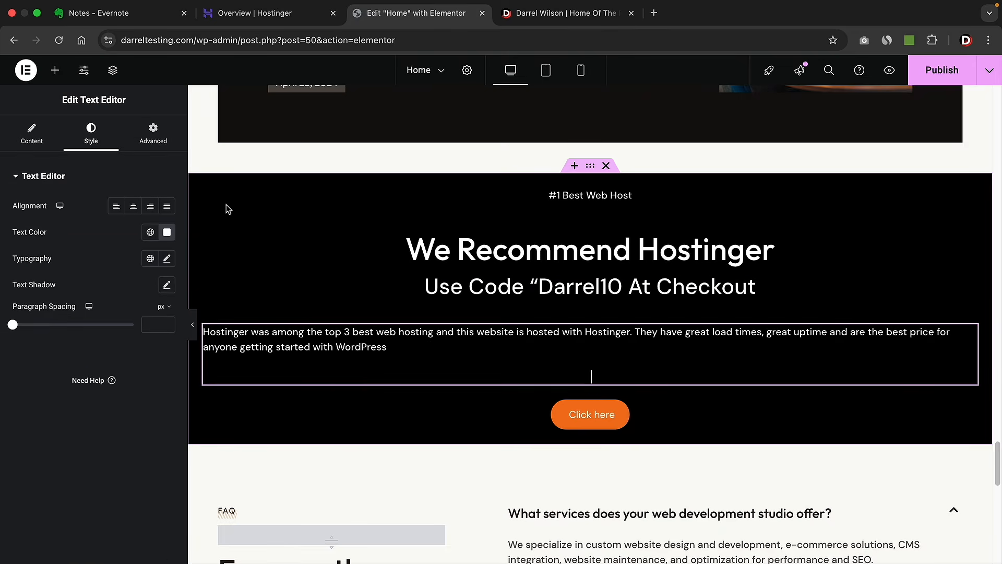
{"action": "left_click", "coordinate": [134, 206]}
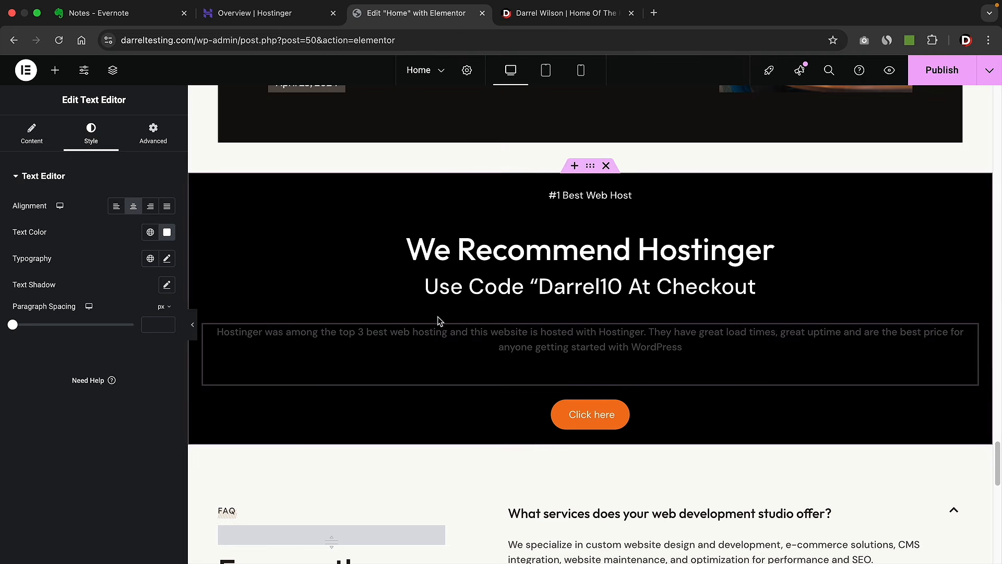
- Compare with the live reference, then select the Hostinger section's item gap value
{"action": "key", "text": "ctrl+Tab"}
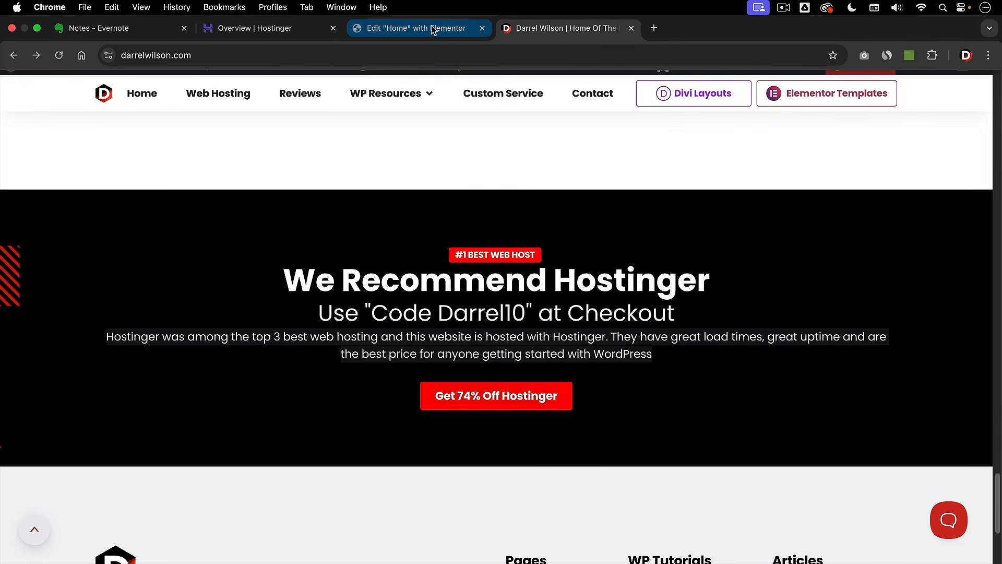
{"action": "left_click", "coordinate": [432, 13]}
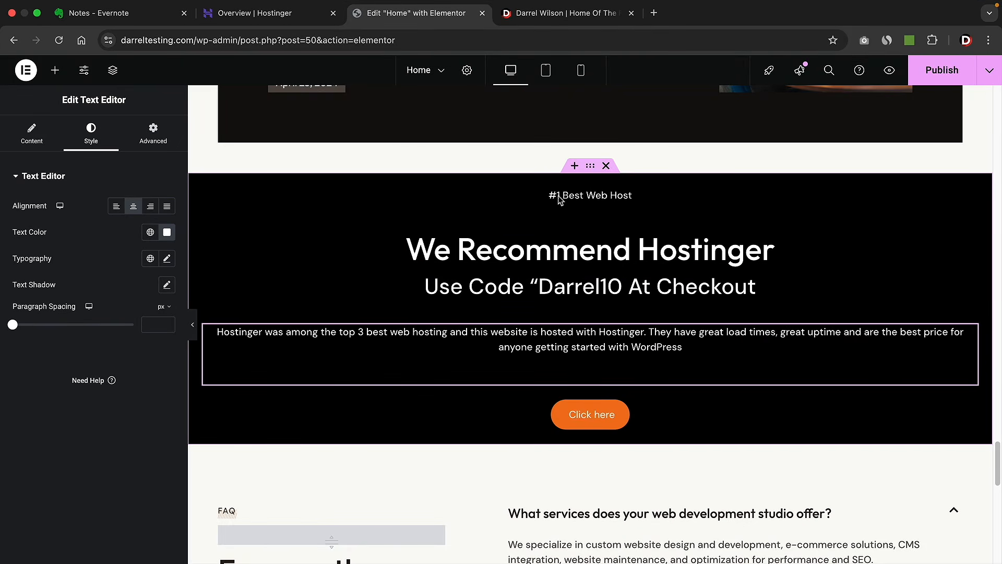
{"action": "left_click", "coordinate": [590, 166]}
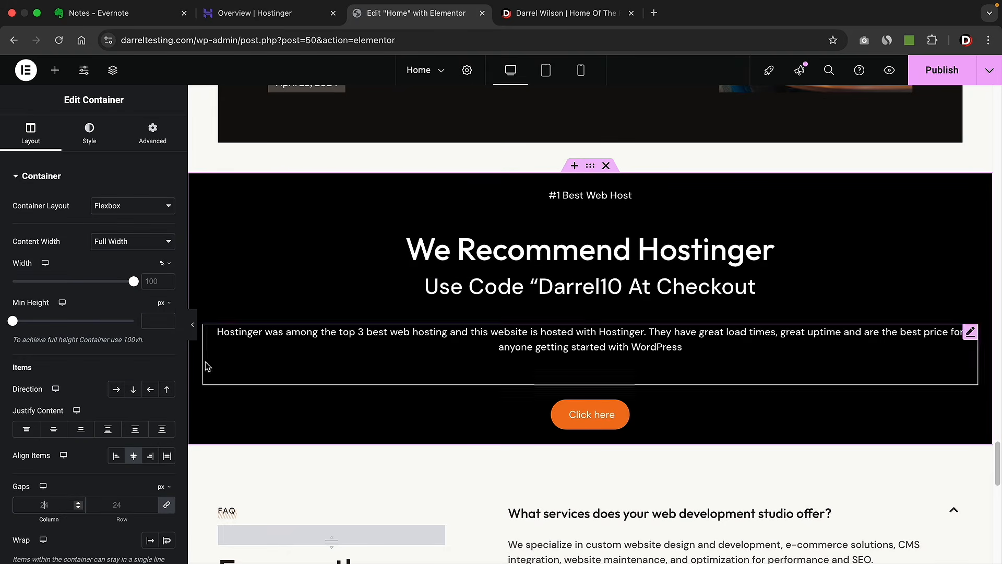
{"action": "double_click", "coordinate": [139, 506]}
- Set the Hostinger section's linked column and row gap to 10 px
{"action": "type", "text": "1"}
{"action": "left_click", "coordinate": [152, 508]}
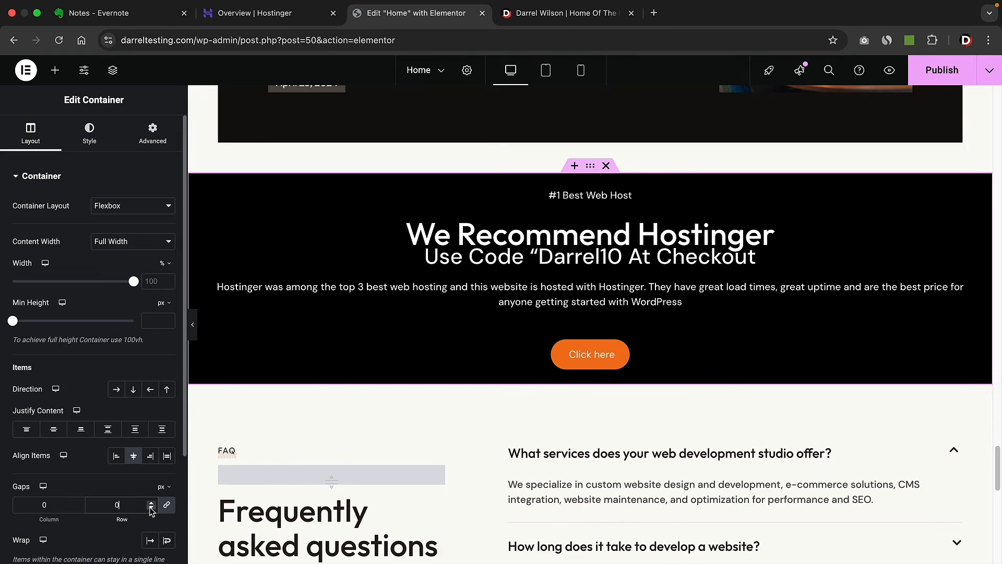
{"action": "double_click", "coordinate": [150, 503]}
{"action": "triple_click", "coordinate": [150, 503]}
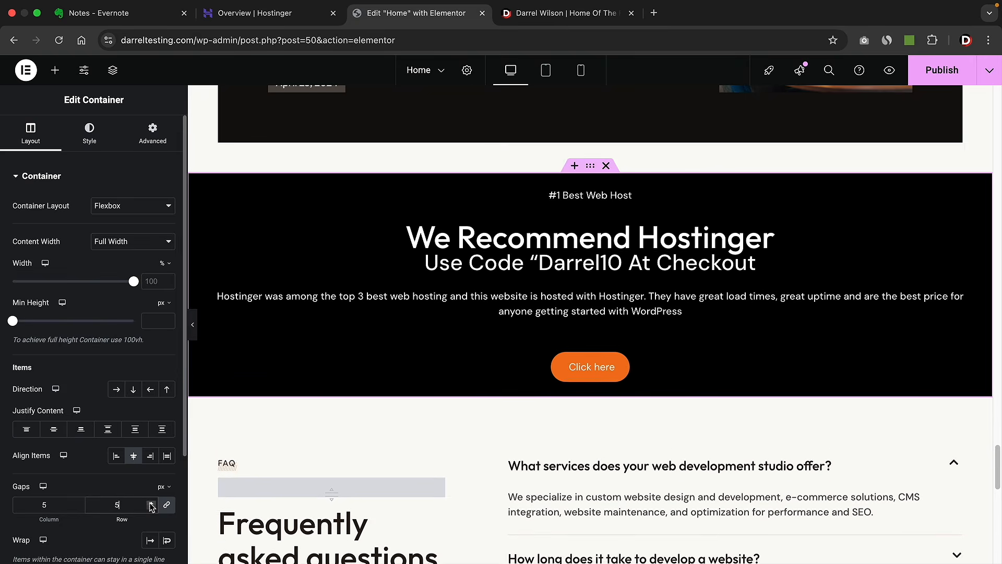
{"action": "triple_click", "coordinate": [150, 503]}
{"action": "left_click", "coordinate": [149, 503]}
{"action": "left_click", "coordinate": [152, 503]}
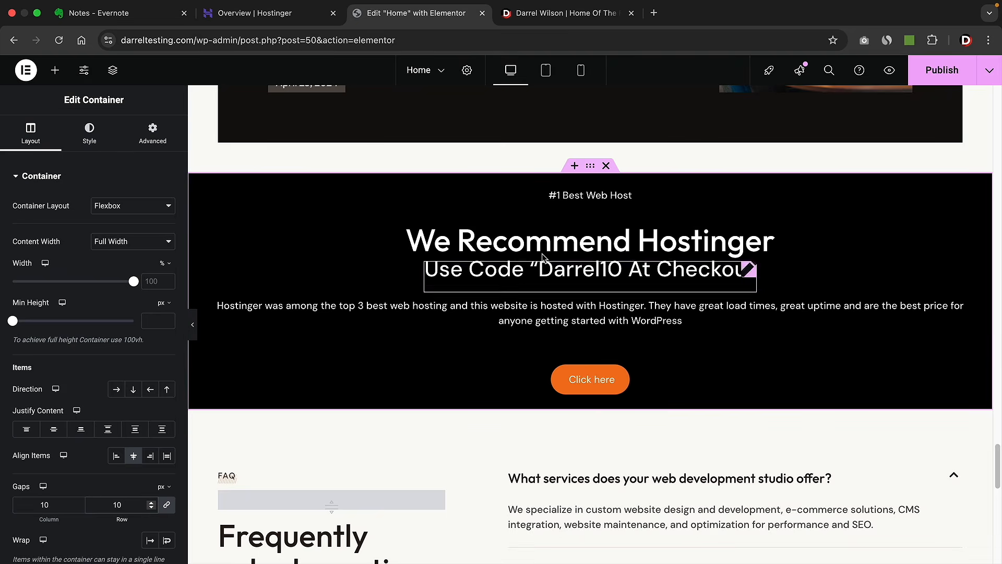
{"action": "left_click", "coordinate": [570, 198]}
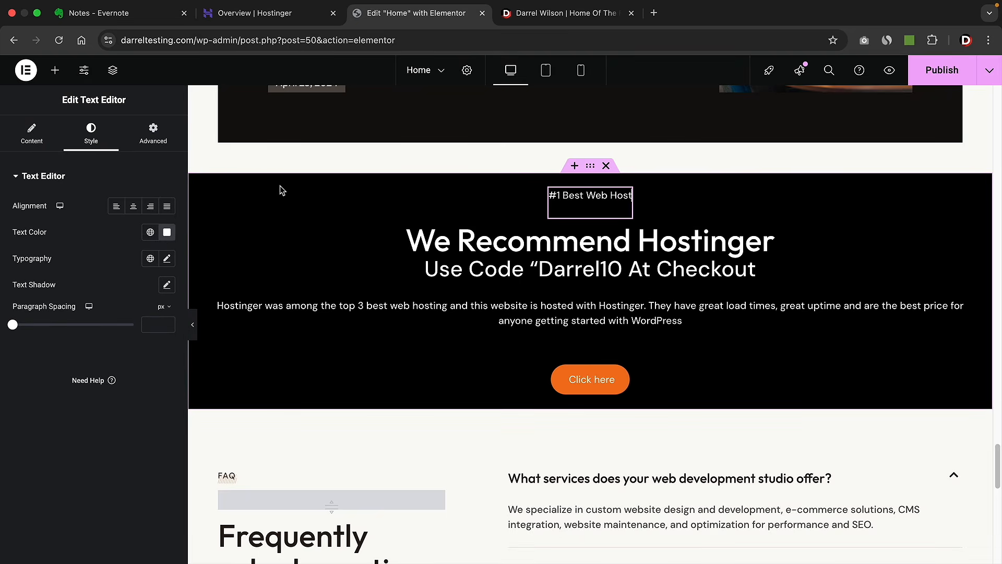
- Give the '#1 Best Web Host' label a classic background using the orange global Button colour
{"action": "left_click", "coordinate": [150, 138]}
{"action": "scroll", "coordinate": [128, 186], "scroll_direction": "down", "scroll_amount": 6}
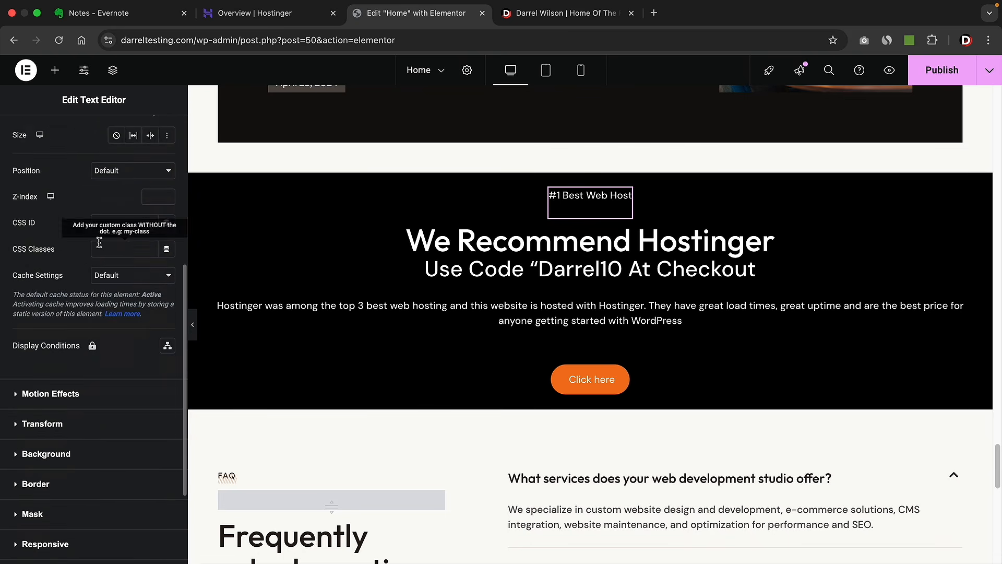
{"action": "left_click", "coordinate": [59, 440]}
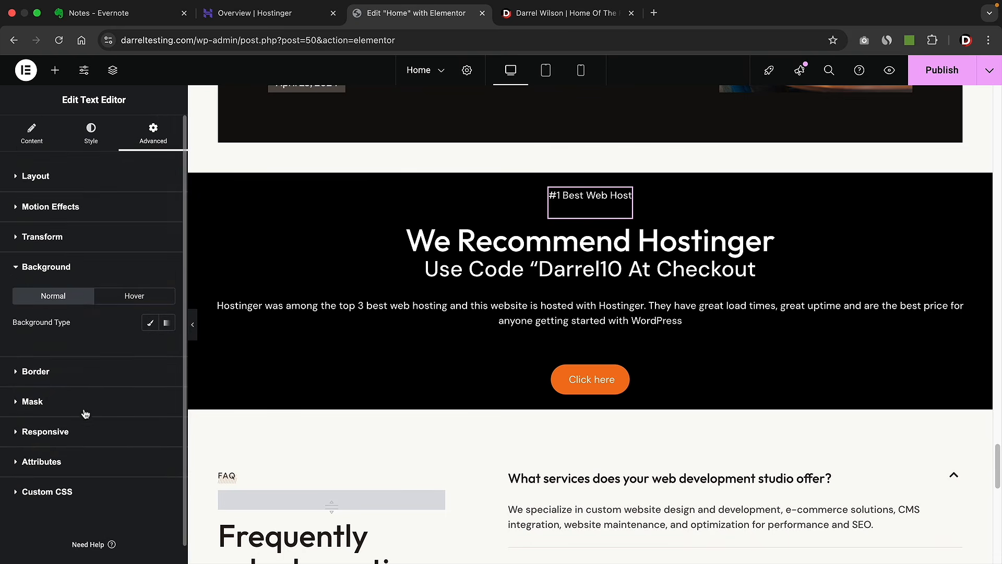
{"action": "left_click", "coordinate": [150, 322]}
{"action": "left_click", "coordinate": [166, 353]}
{"action": "left_click_drag", "start_coordinate": [142, 422], "coordinate": [162, 445]}
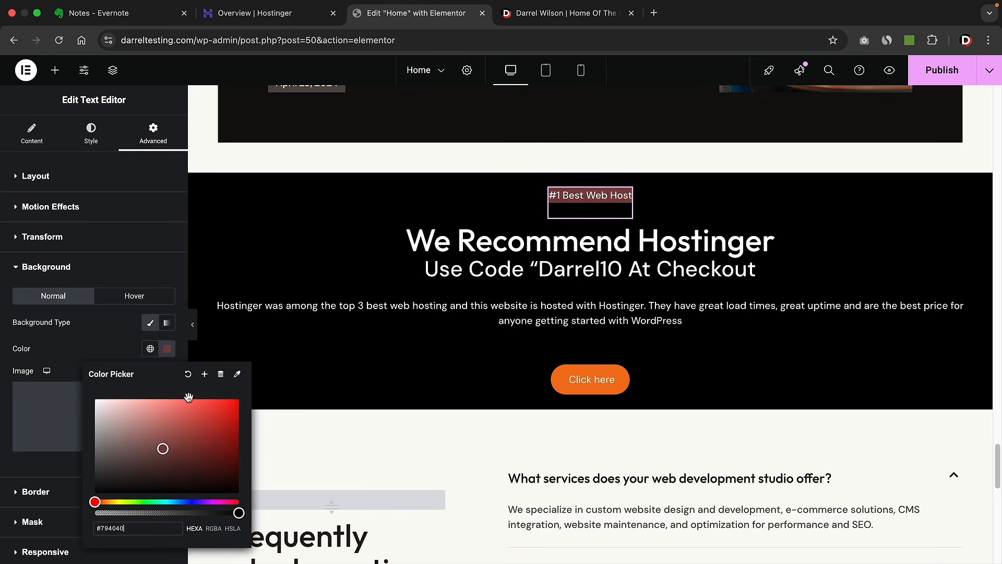
{"action": "left_click", "coordinate": [150, 349]}
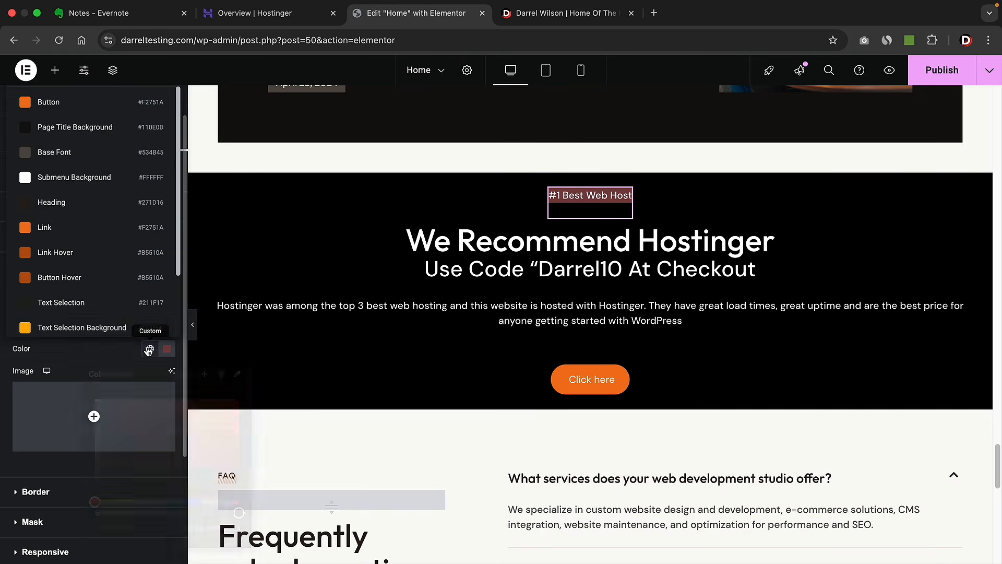
{"action": "left_click", "coordinate": [45, 103]}
{"action": "left_click", "coordinate": [581, 267]}
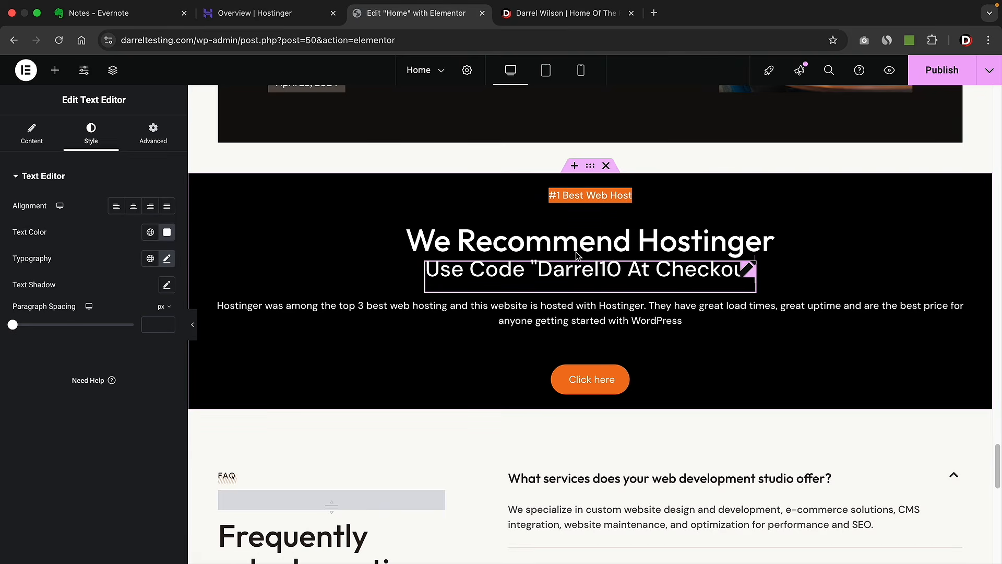
- Round the badge's border radius to about 22 px and compare it with the live site
{"action": "left_click", "coordinate": [625, 195]}
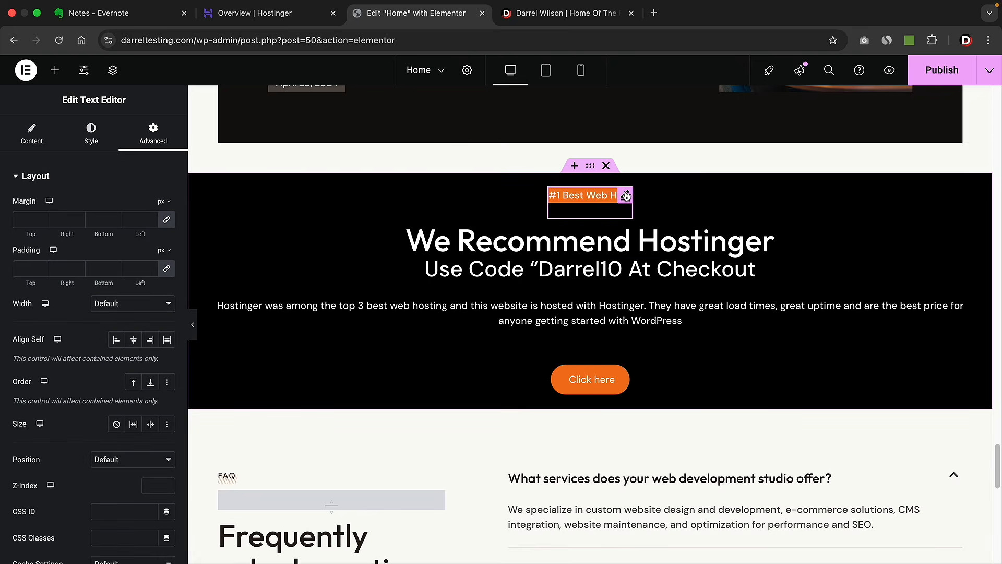
{"action": "scroll", "coordinate": [149, 324], "scroll_direction": "down", "scroll_amount": 6}
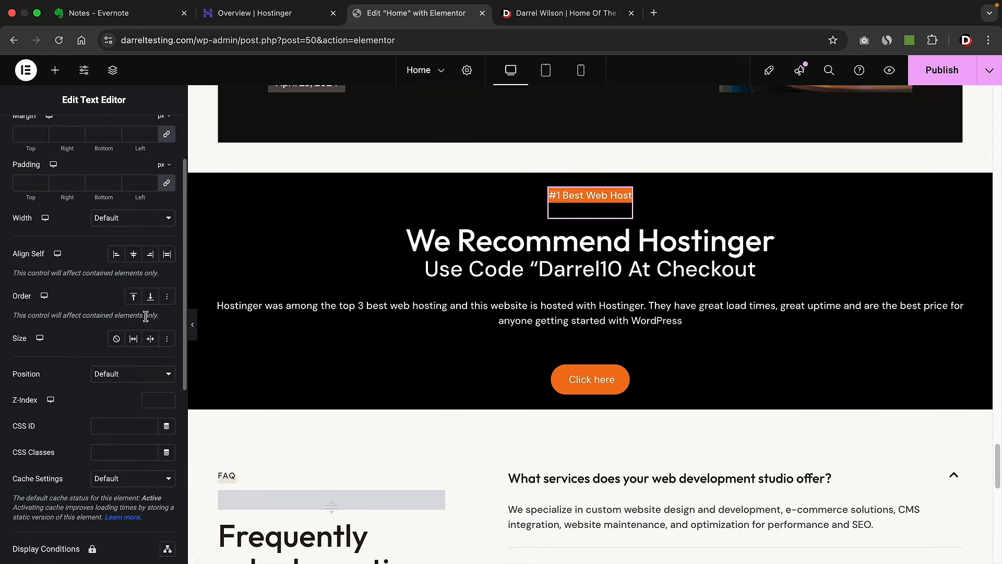
{"action": "scroll", "coordinate": [145, 317], "scroll_direction": "down", "scroll_amount": 6}
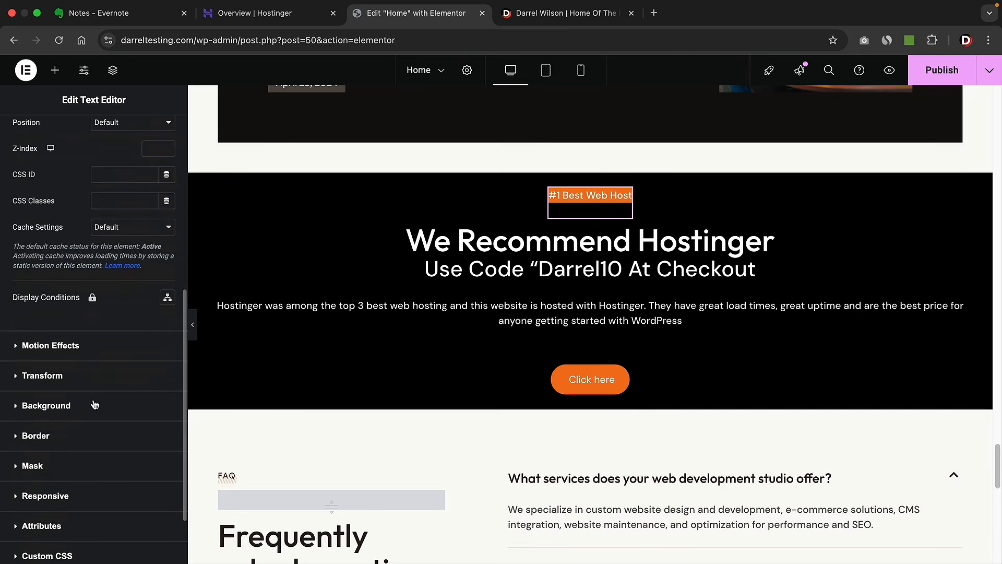
{"action": "left_click", "coordinate": [94, 405]}
{"action": "scroll", "coordinate": [99, 356], "scroll_direction": "down", "scroll_amount": 1}
{"action": "left_click", "coordinate": [50, 473]}
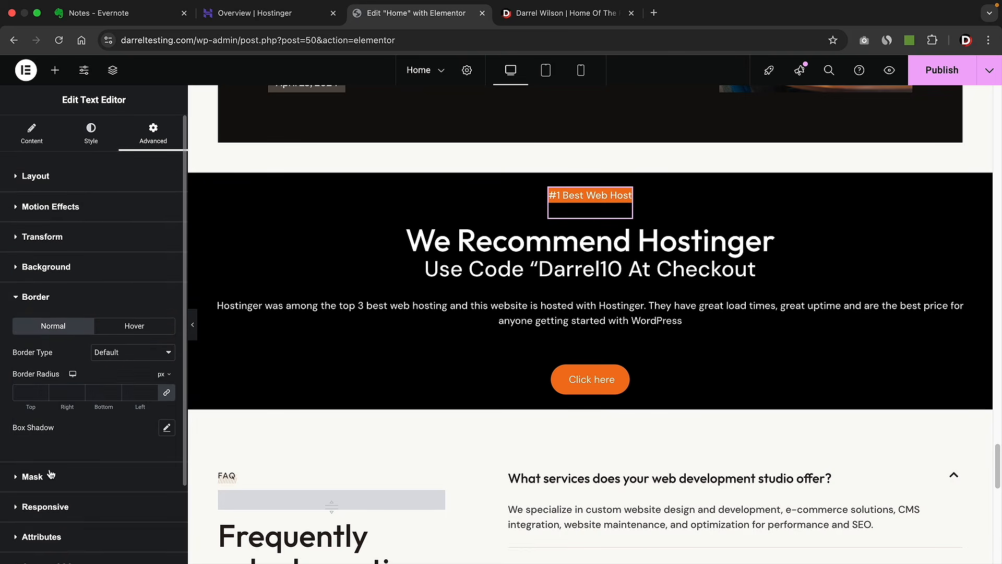
{"action": "left_click", "coordinate": [41, 391]}
{"action": "left_click", "coordinate": [579, 334]}
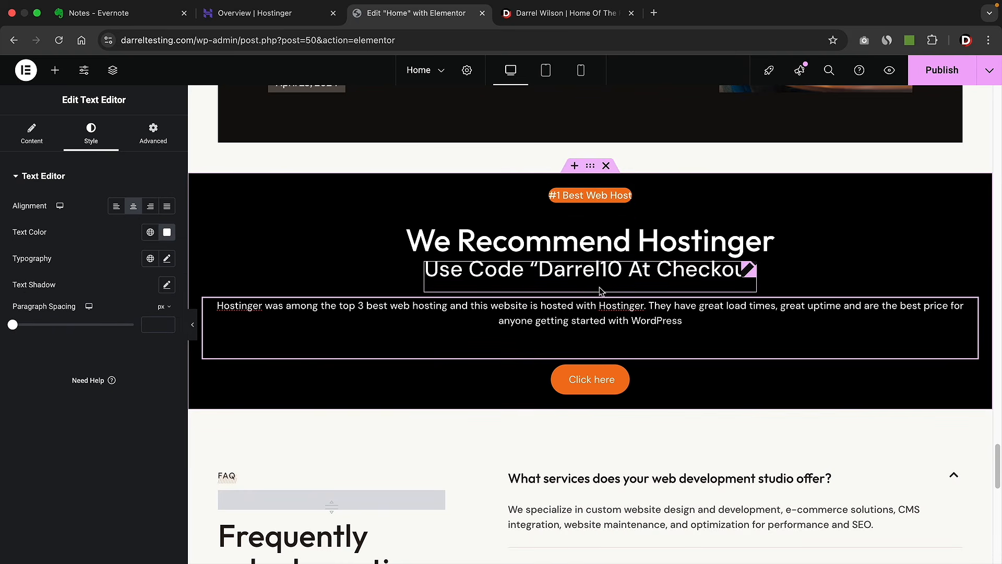
{"action": "left_click", "coordinate": [562, 19]}
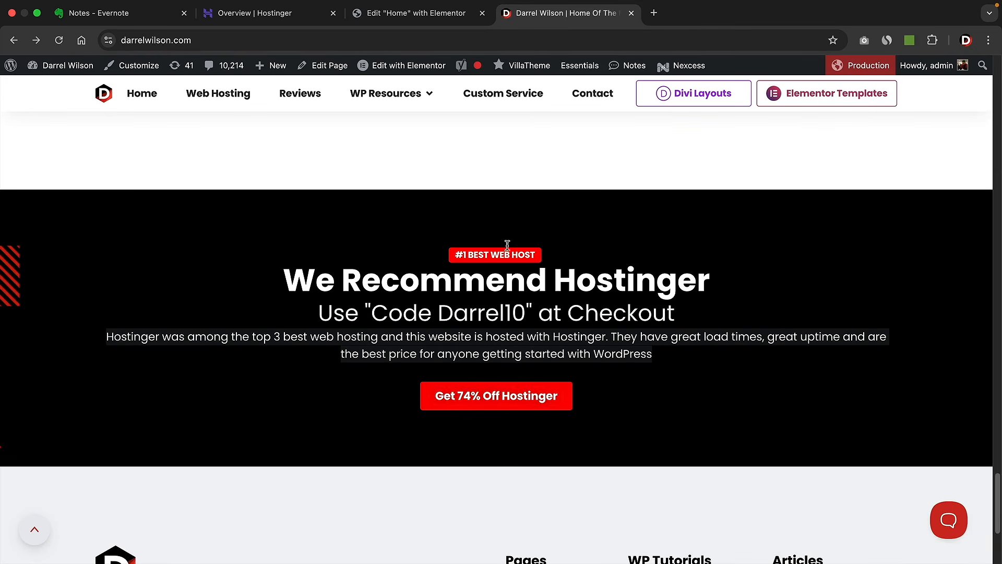
- Back in the editor, drop a Lorem ipsum Text Editor widget under the 'Frequently asked questions' heading
{"action": "left_click", "coordinate": [416, 13]}
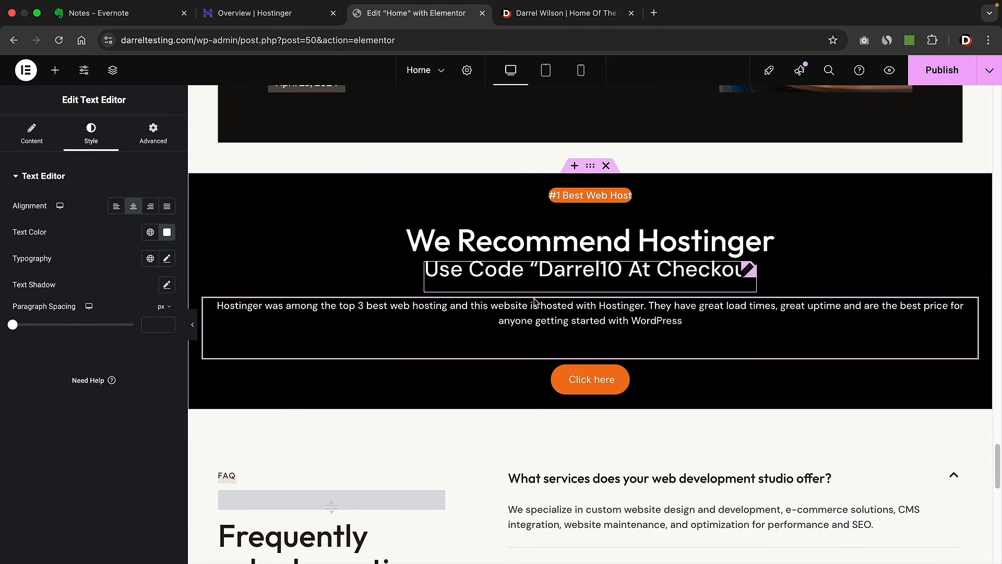
{"action": "scroll", "coordinate": [558, 293], "scroll_direction": "down", "scroll_amount": 2}
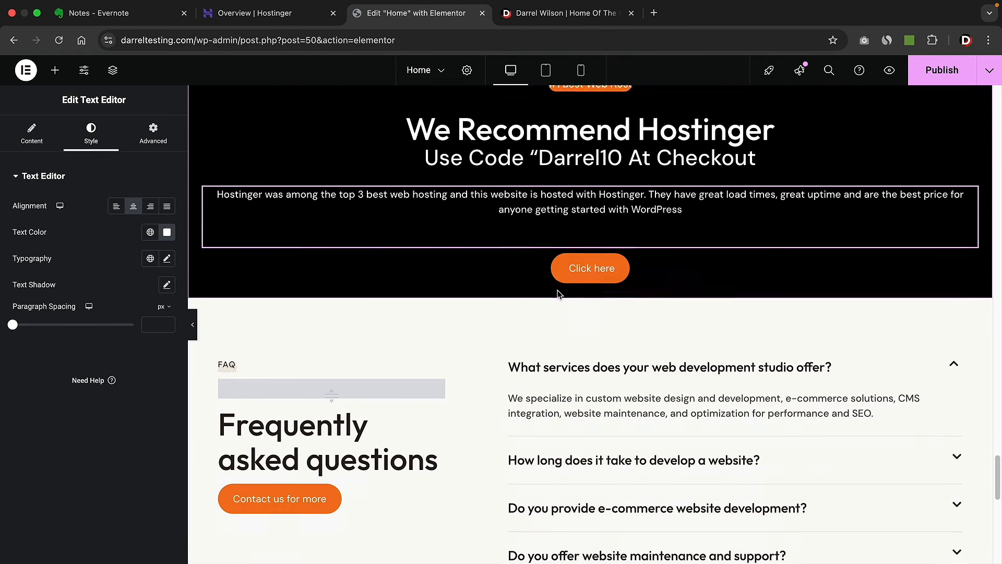
{"action": "scroll", "coordinate": [558, 292], "scroll_direction": "down", "scroll_amount": 3}
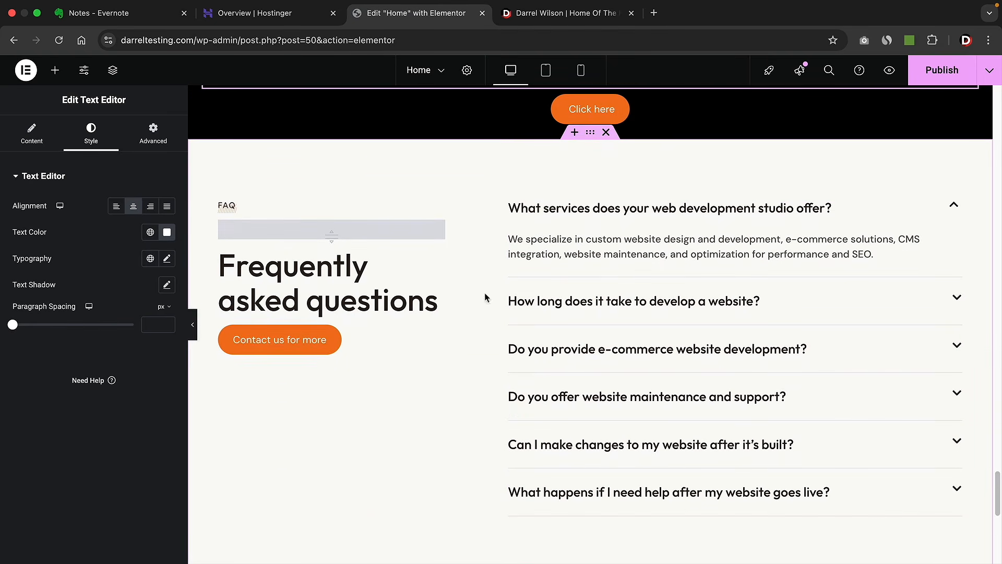
{"action": "left_click", "coordinate": [55, 70]}
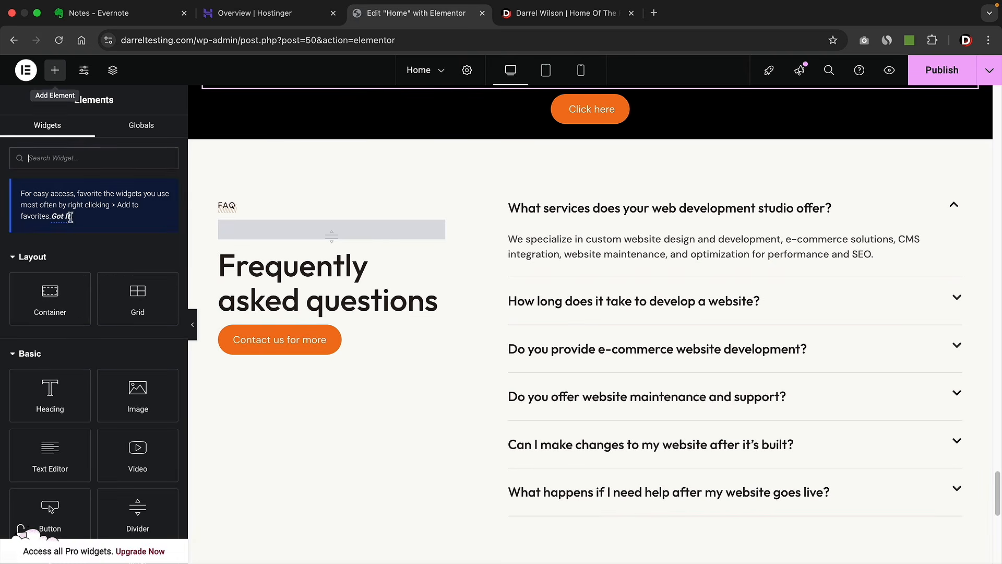
{"action": "left_click_drag", "start_coordinate": [66, 463], "coordinate": [330, 329]}
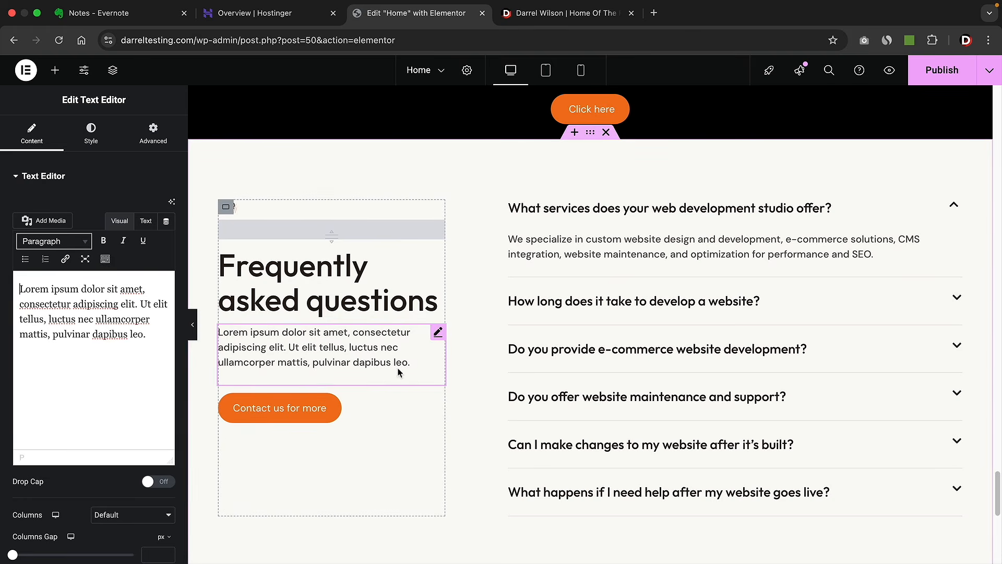
{"action": "scroll", "coordinate": [398, 370], "scroll_direction": "down", "scroll_amount": 10}
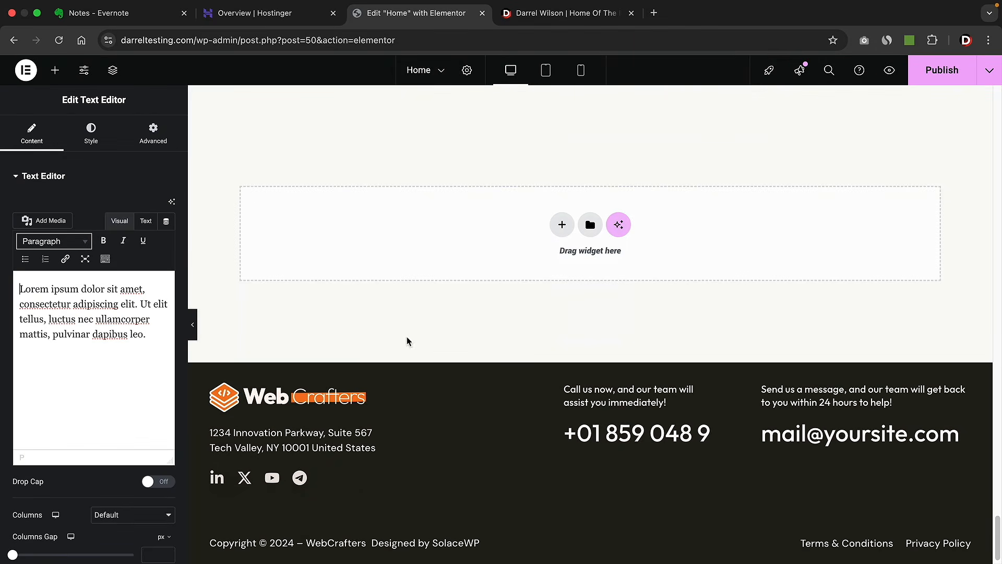
{"action": "left_click_drag", "start_coordinate": [997, 537], "coordinate": [997, 78]}
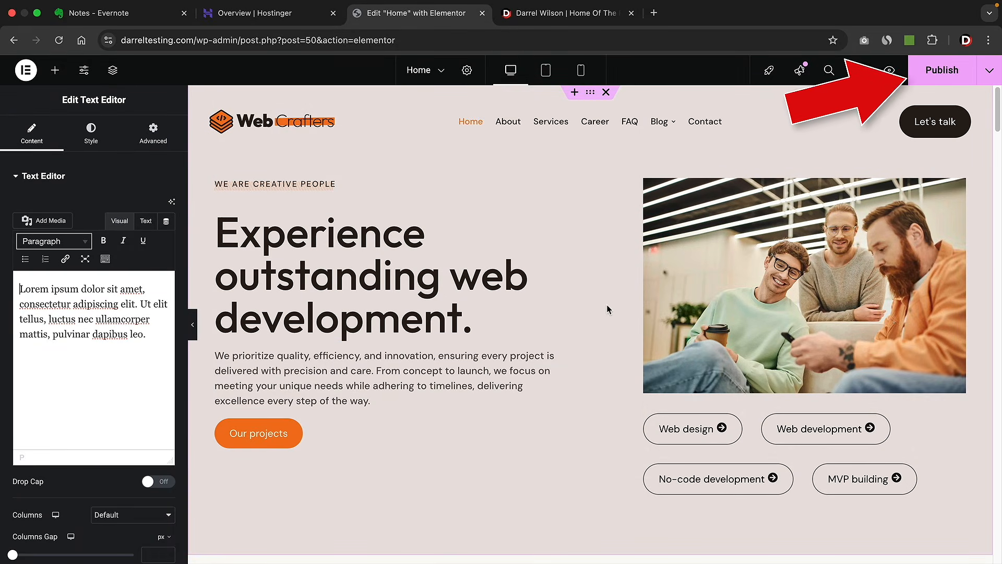
- Publish the Home page, view it live in a new tab, and scroll through it
{"action": "left_click", "coordinate": [938, 71]}
{"action": "left_click", "coordinate": [989, 70]}
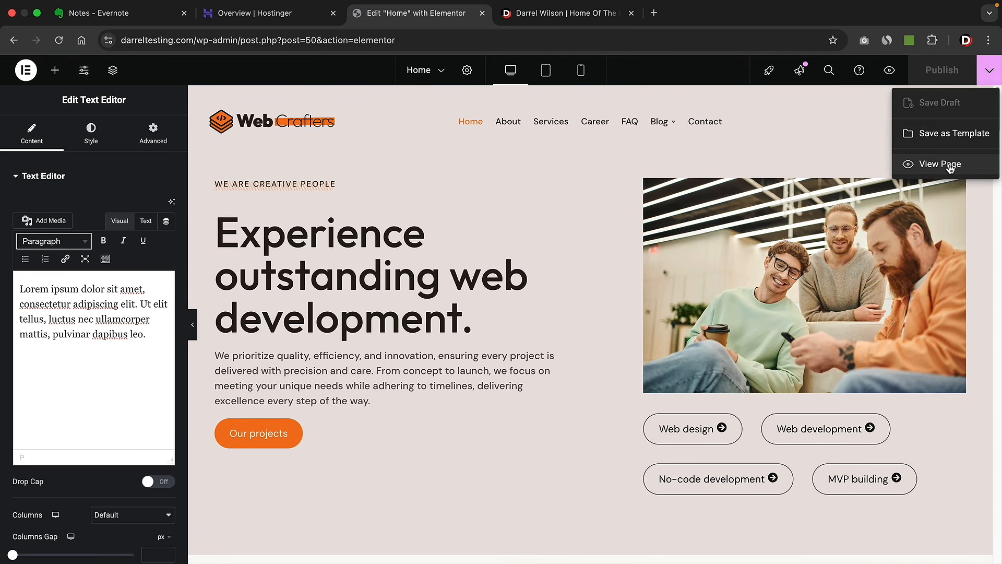
{"action": "left_click", "coordinate": [918, 164]}
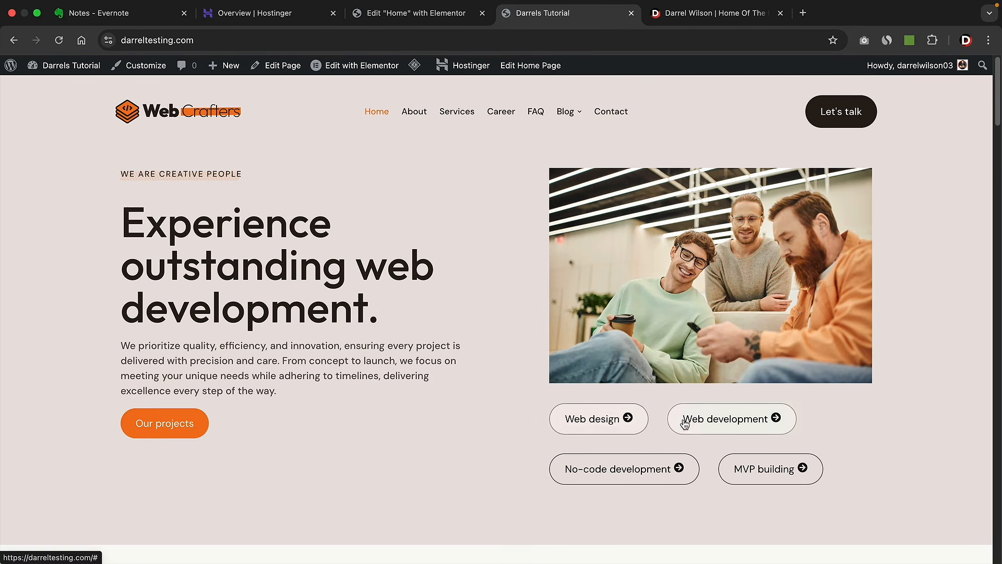
{"action": "scroll", "coordinate": [702, 453], "scroll_direction": "down", "scroll_amount": 5}
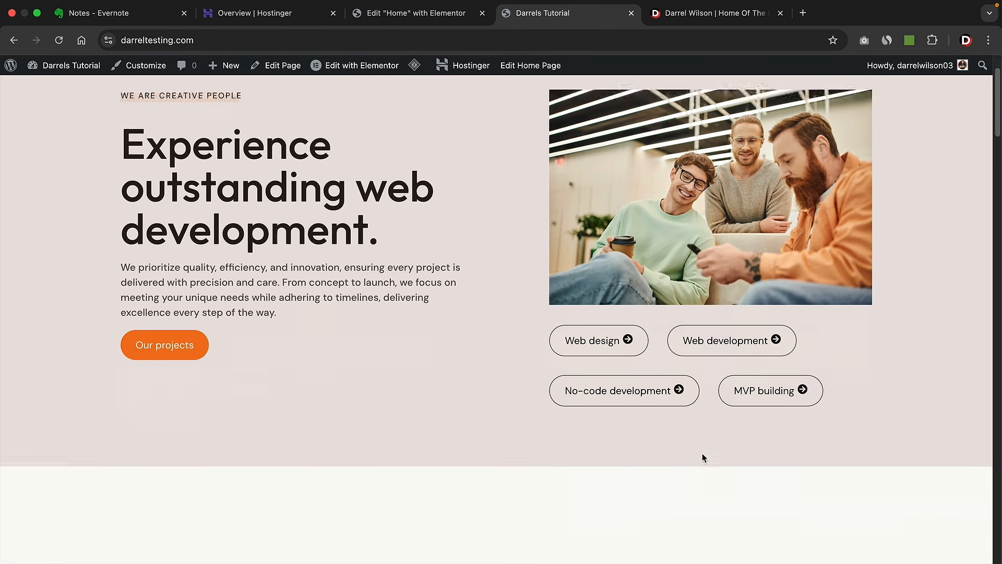
{"action": "scroll", "coordinate": [703, 457], "scroll_direction": "down", "scroll_amount": 8}
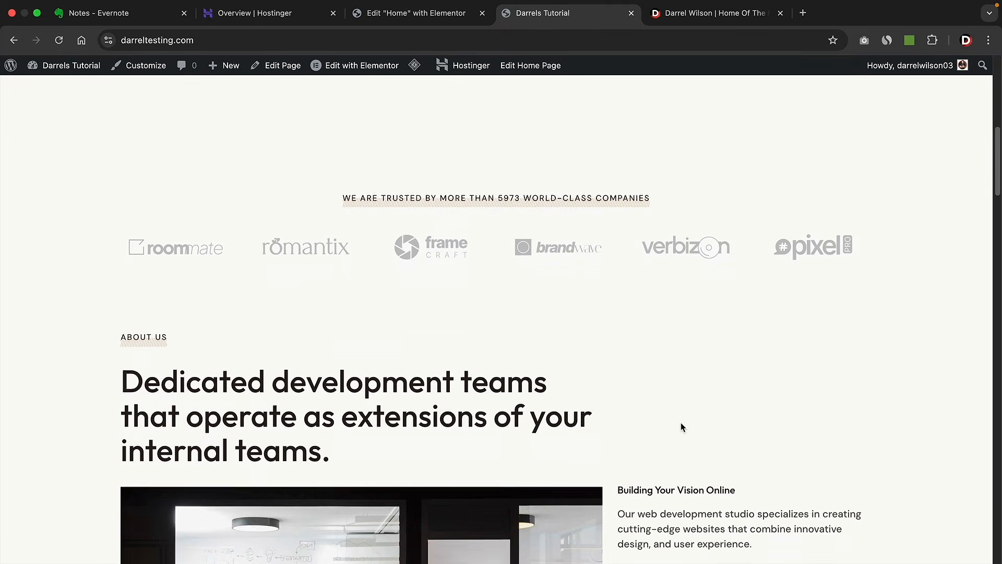
{"action": "scroll", "coordinate": [681, 426], "scroll_direction": "down", "scroll_amount": 13}
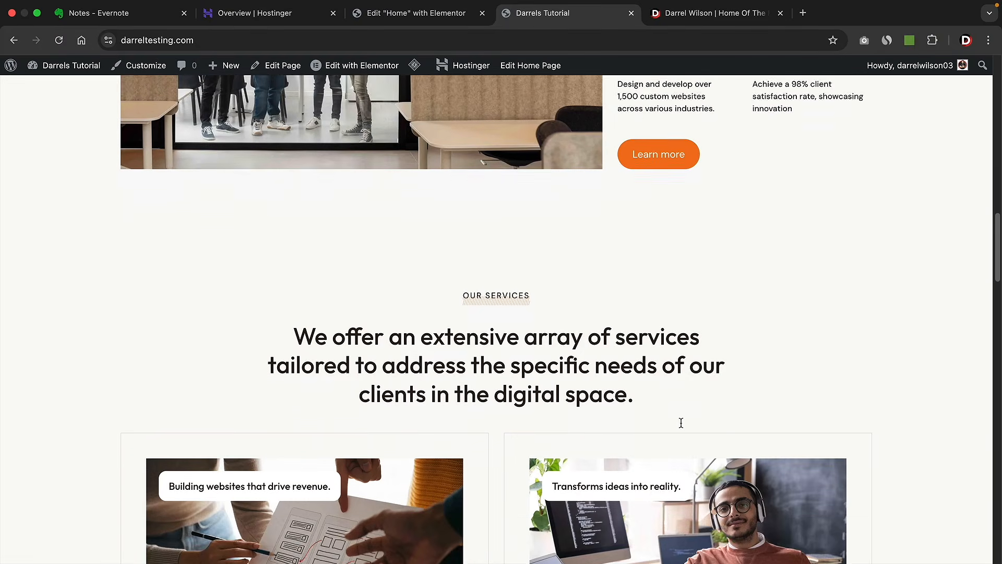
{"action": "scroll", "coordinate": [680, 426], "scroll_direction": "down", "scroll_amount": 20}
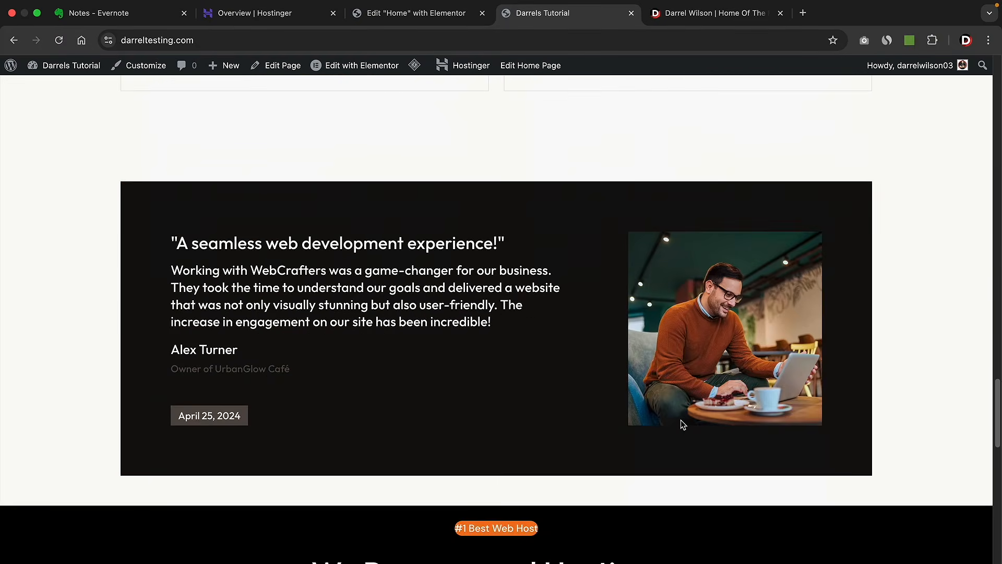
{"action": "scroll", "coordinate": [681, 420], "scroll_direction": "down", "scroll_amount": 1}
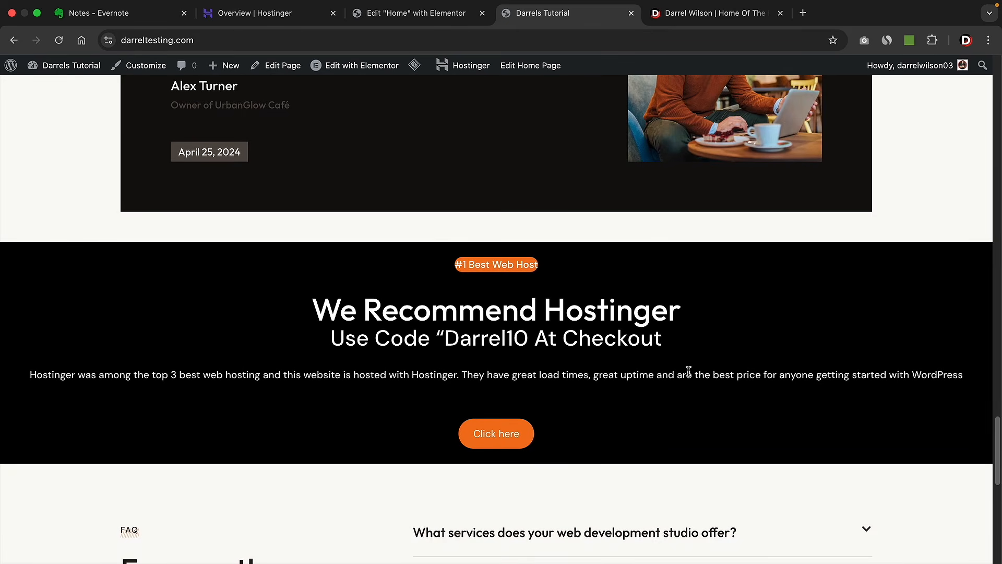
{"action": "scroll", "coordinate": [688, 370], "scroll_direction": "down", "scroll_amount": 6}
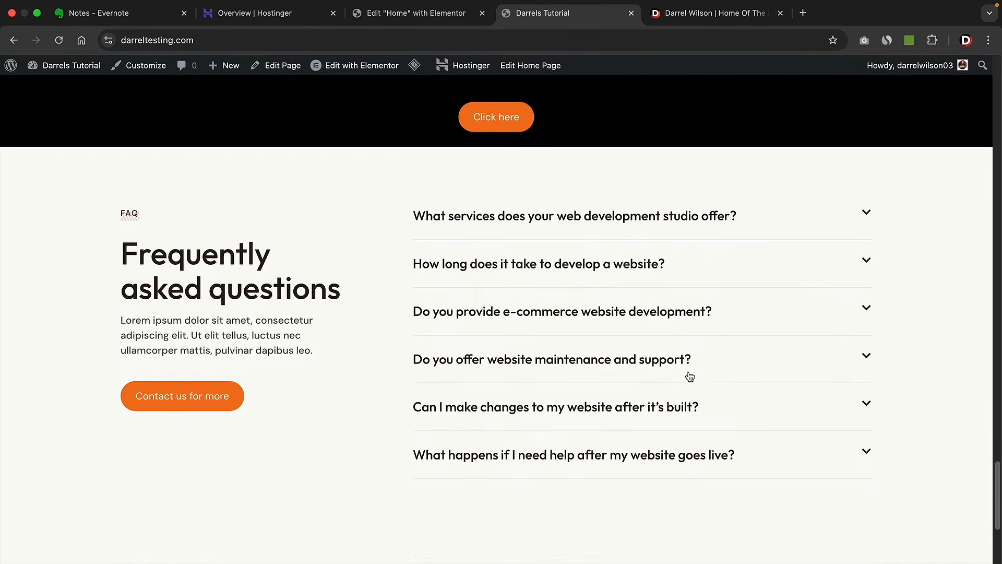
{"action": "scroll", "coordinate": [689, 375], "scroll_direction": "down", "scroll_amount": 4}
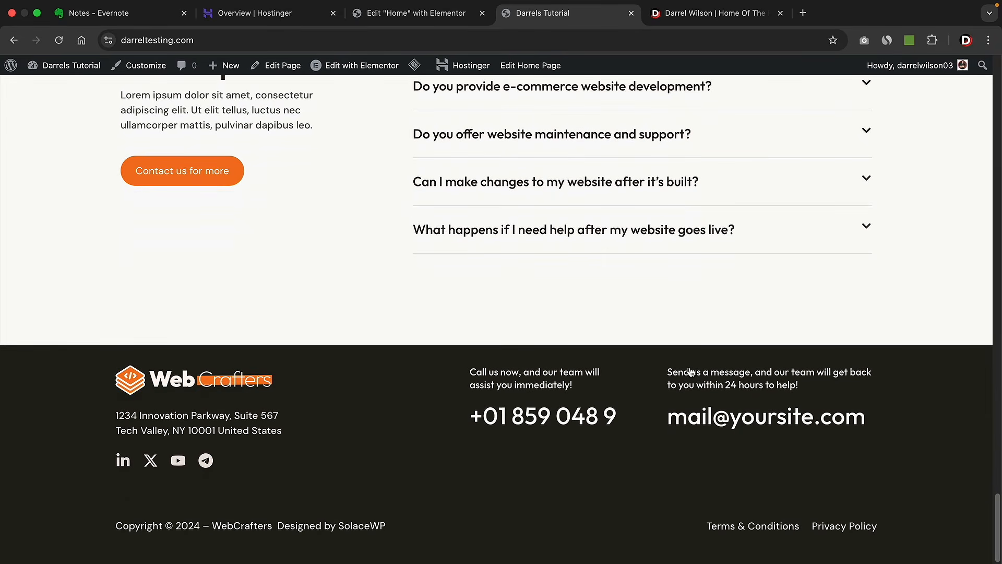
{"action": "left_click_drag", "start_coordinate": [998, 535], "coordinate": [999, 86]}
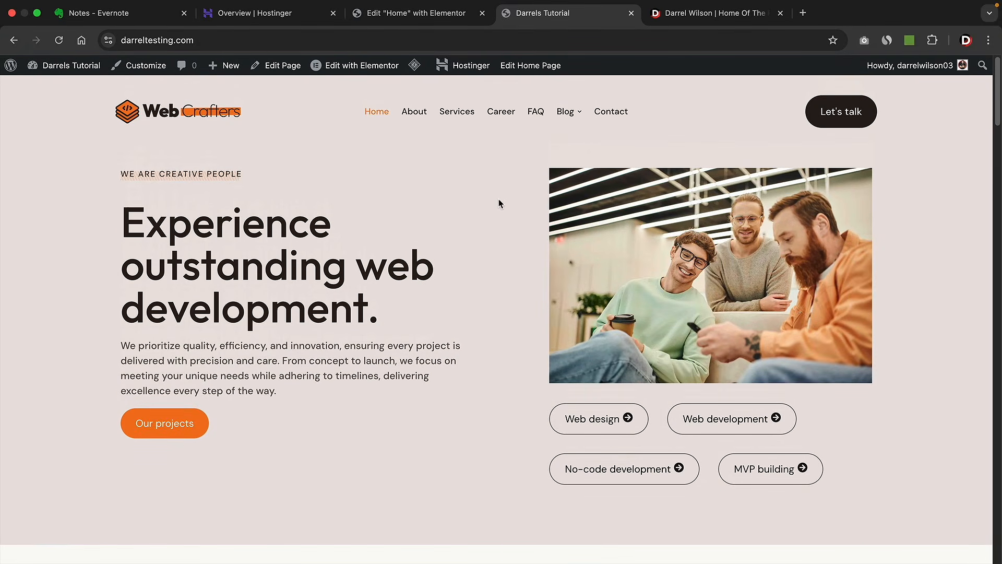
- Go to the live About page via the site navigation and open it with Edit with Elementor
{"action": "left_click", "coordinate": [418, 116]}
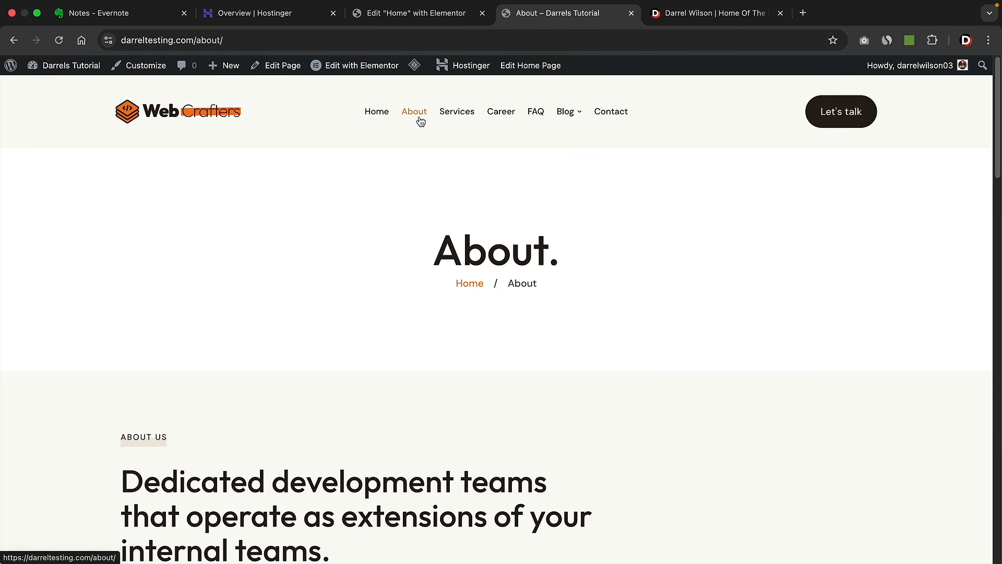
{"action": "mouse_move", "coordinate": [360, 72]}
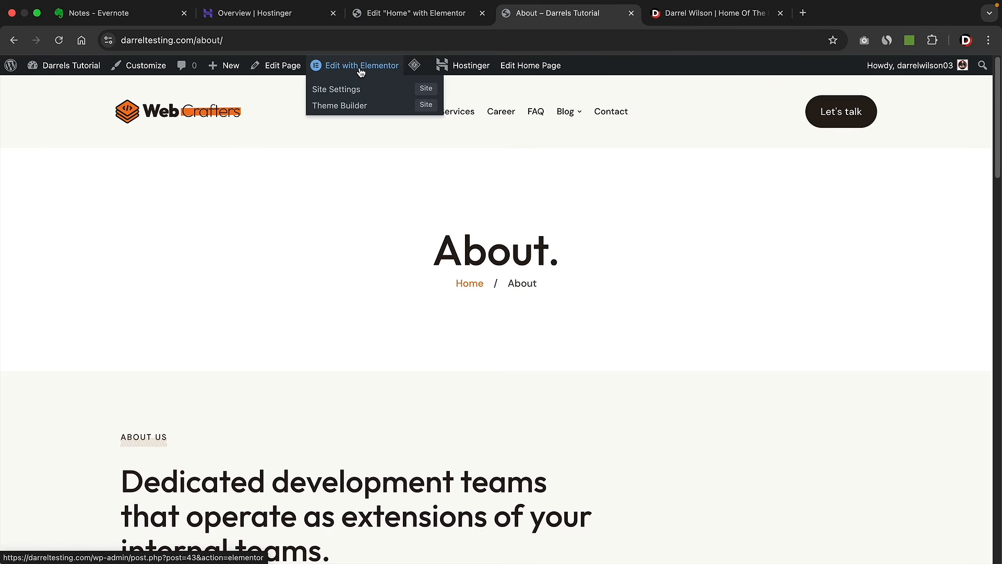
{"action": "left_click", "coordinate": [361, 71]}
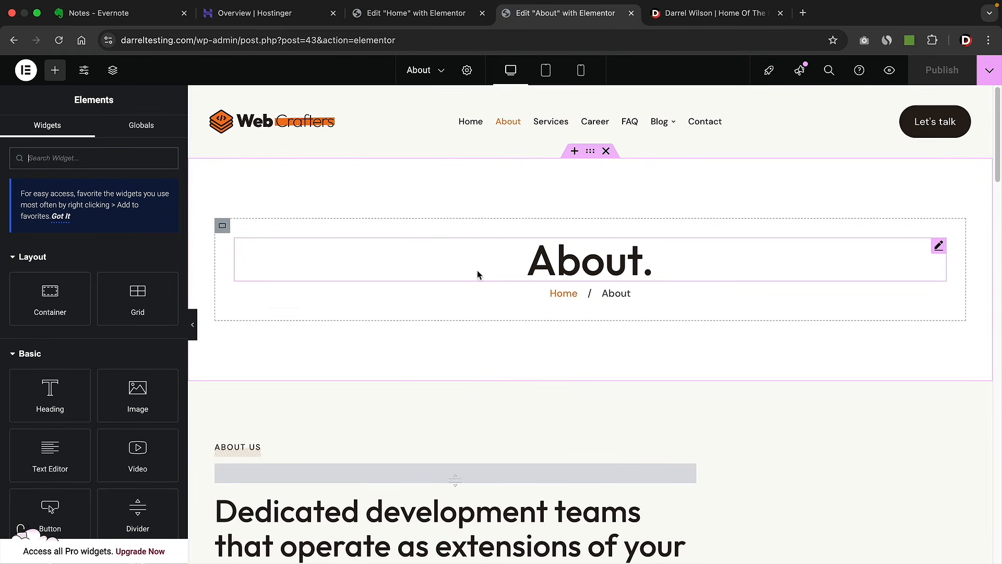
{"action": "scroll", "coordinate": [477, 274], "scroll_direction": "down", "scroll_amount": 7}
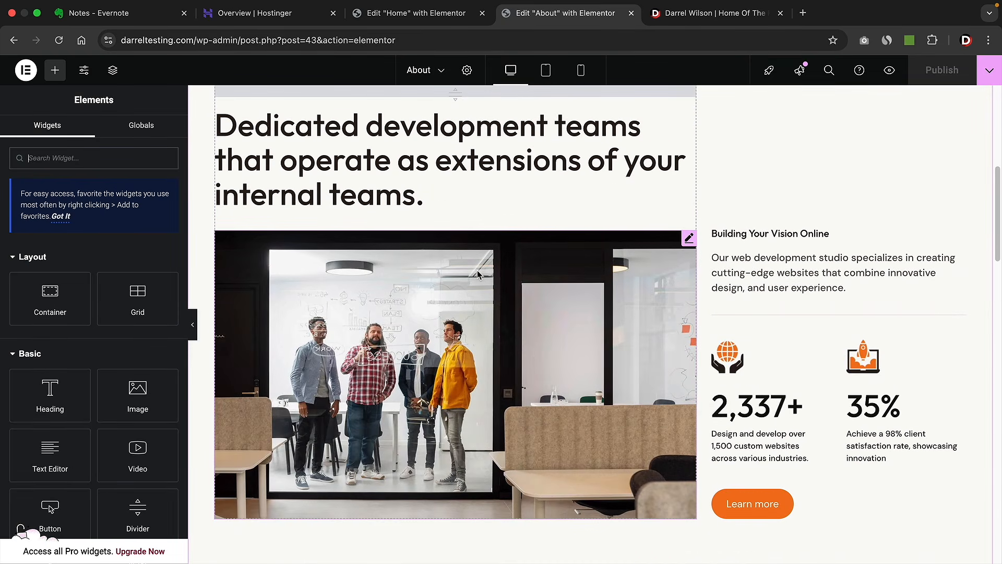
{"action": "scroll", "coordinate": [469, 276], "scroll_direction": "up", "scroll_amount": 2}
{"action": "scroll", "coordinate": [499, 314], "scroll_direction": "down", "scroll_amount": 5}
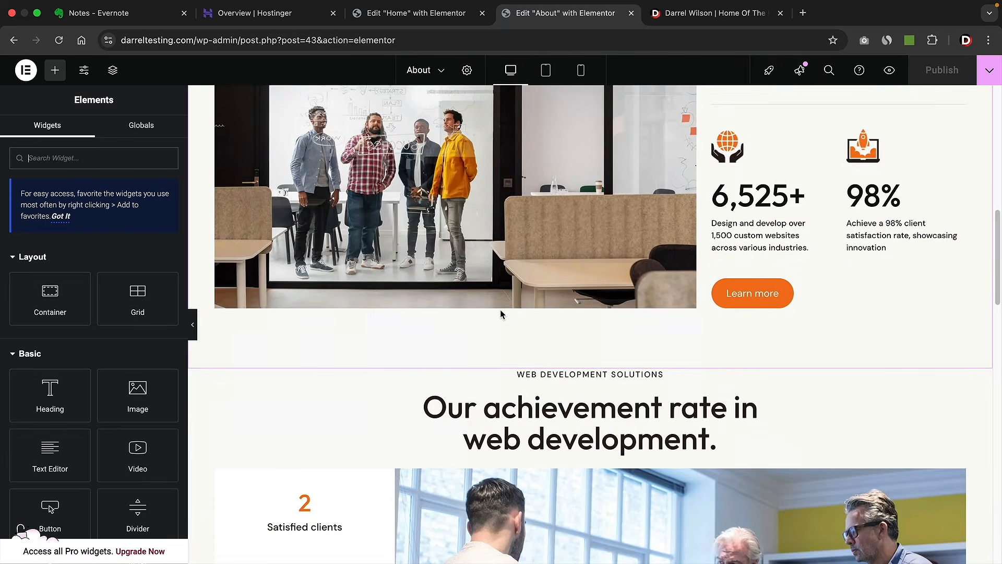
{"action": "scroll", "coordinate": [500, 314], "scroll_direction": "down", "scroll_amount": 5}
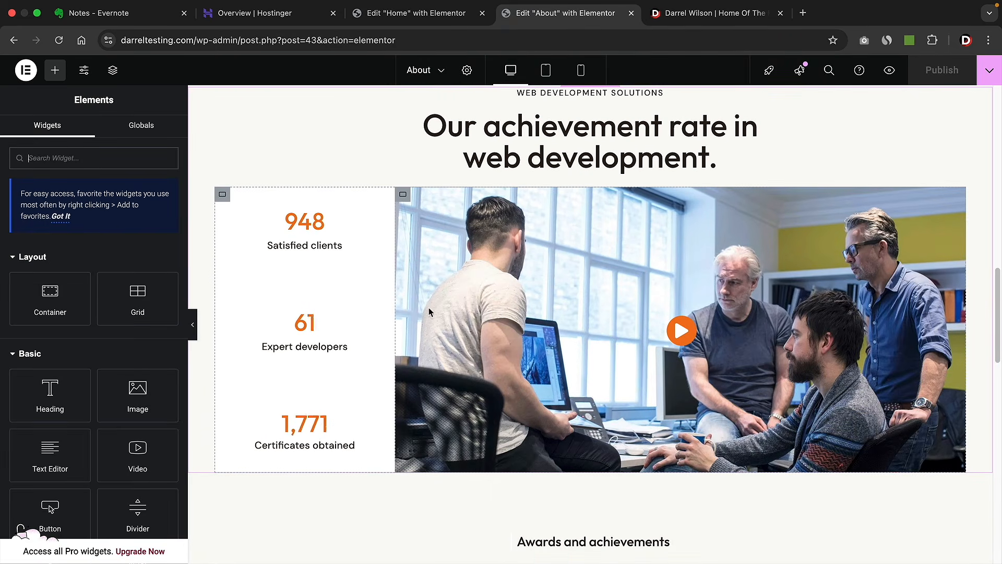
{"action": "left_click_drag", "start_coordinate": [997, 305], "coordinate": [990, 89]}
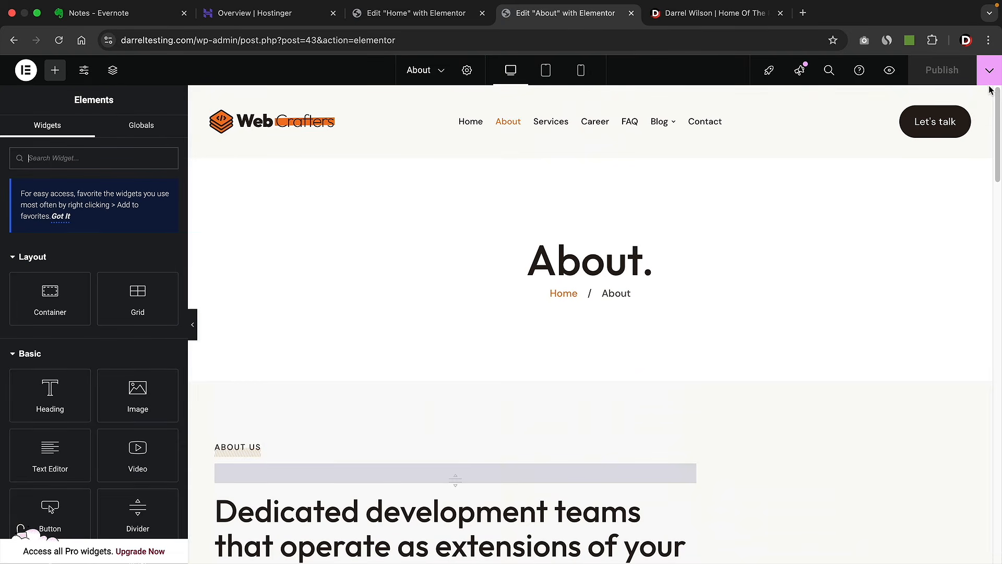
{"action": "left_click", "coordinate": [994, 74]}
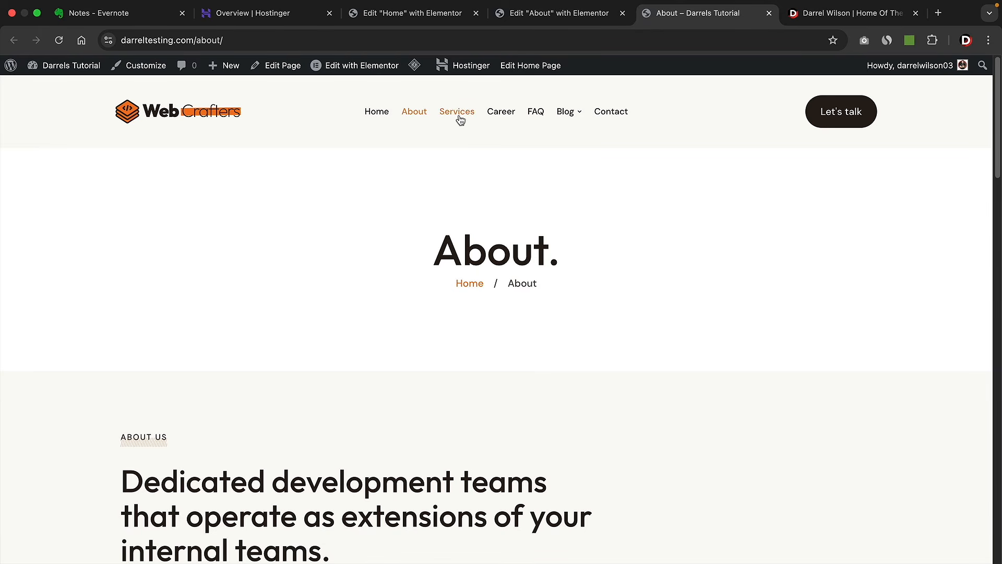
- View the About page live, then choose Edit with Elementor for the Home page
{"action": "left_click", "coordinate": [459, 119]}
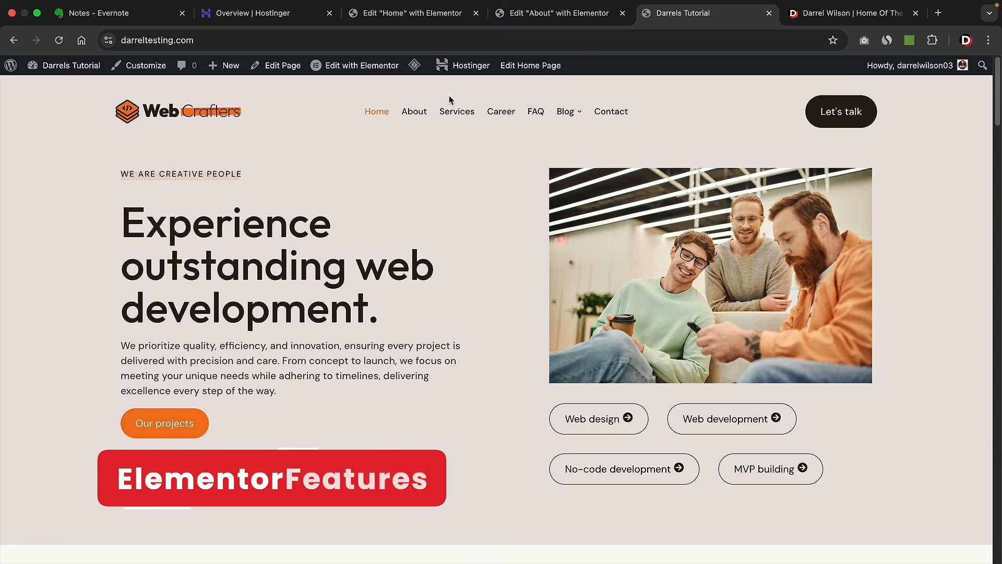
{"action": "left_click", "coordinate": [363, 68]}
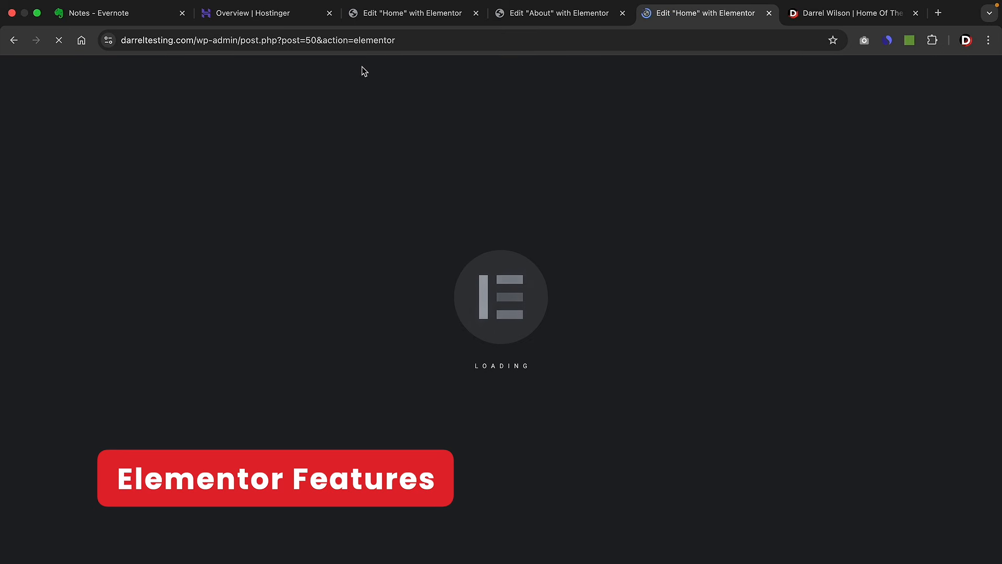
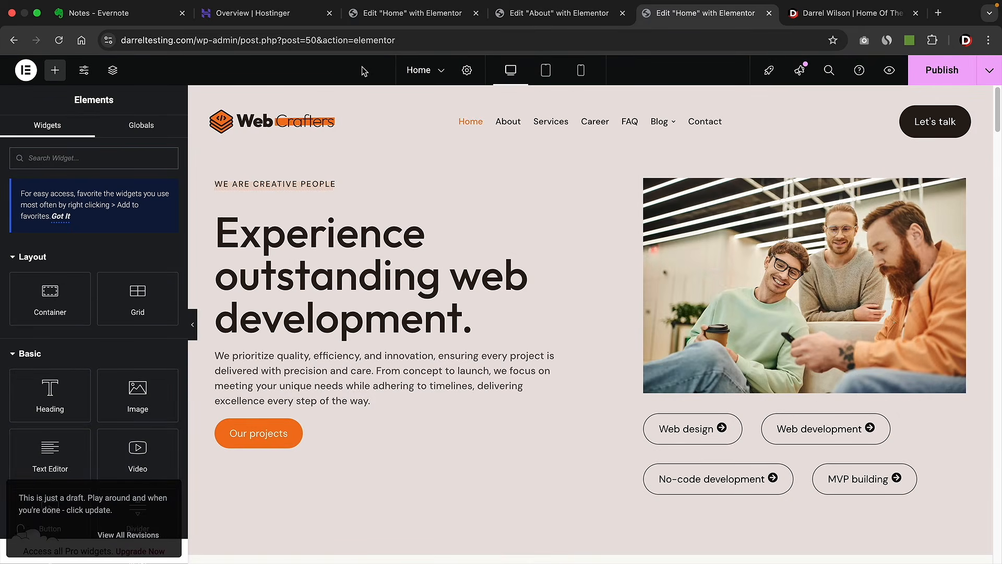
- Preview the Home page in a new tab, then return to the Elementor editor tab
{"action": "left_click", "coordinate": [890, 70]}
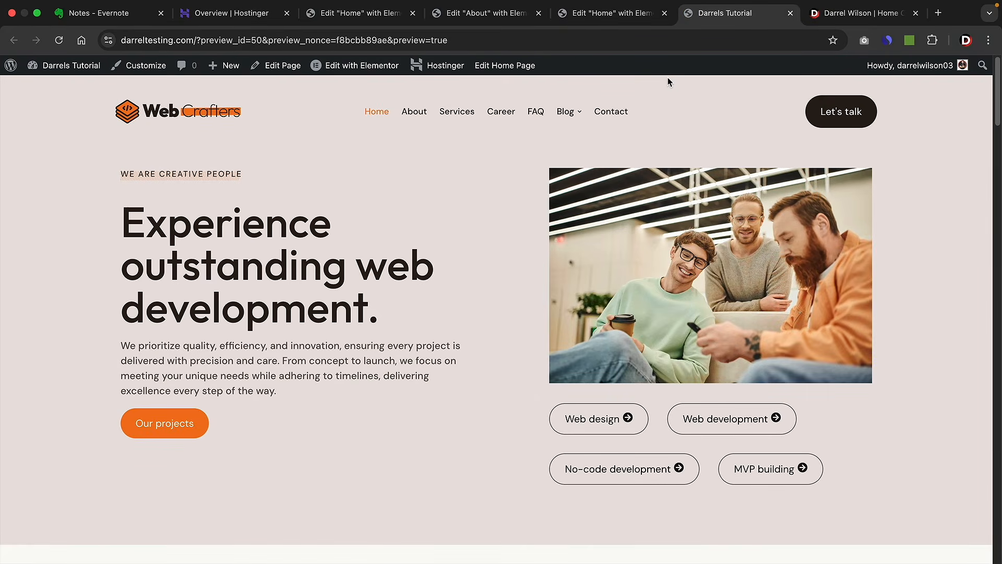
{"action": "left_click", "coordinate": [629, 17]}
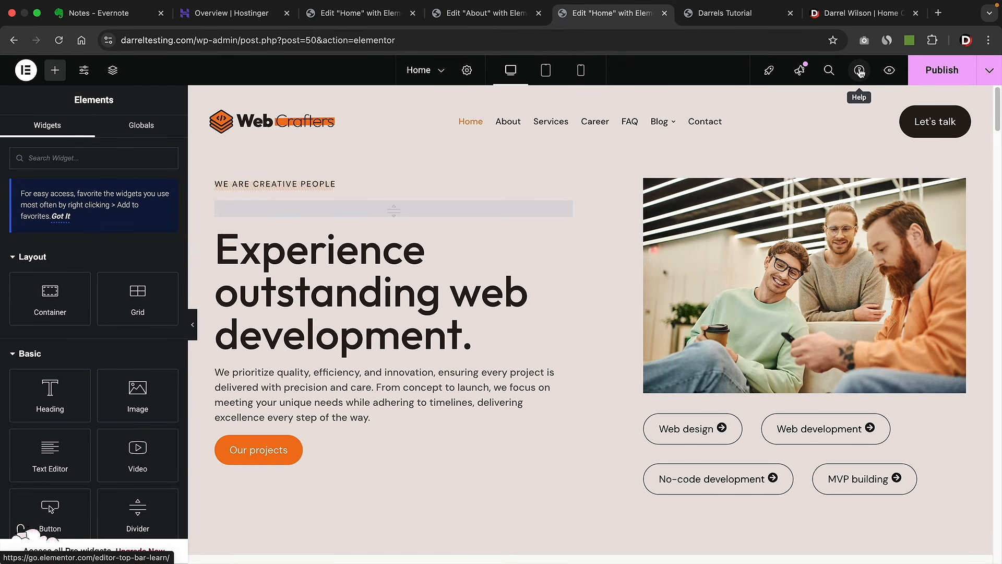
- Search 'contact' in Elementor Finder and open the Contact page for editing
{"action": "left_click", "coordinate": [830, 72]}
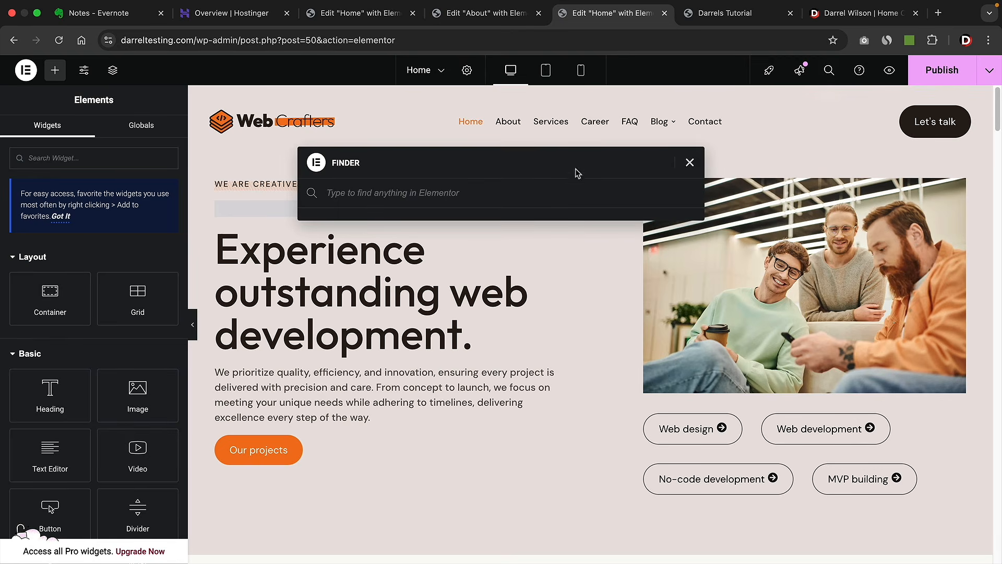
{"action": "type", "text": "contact"}
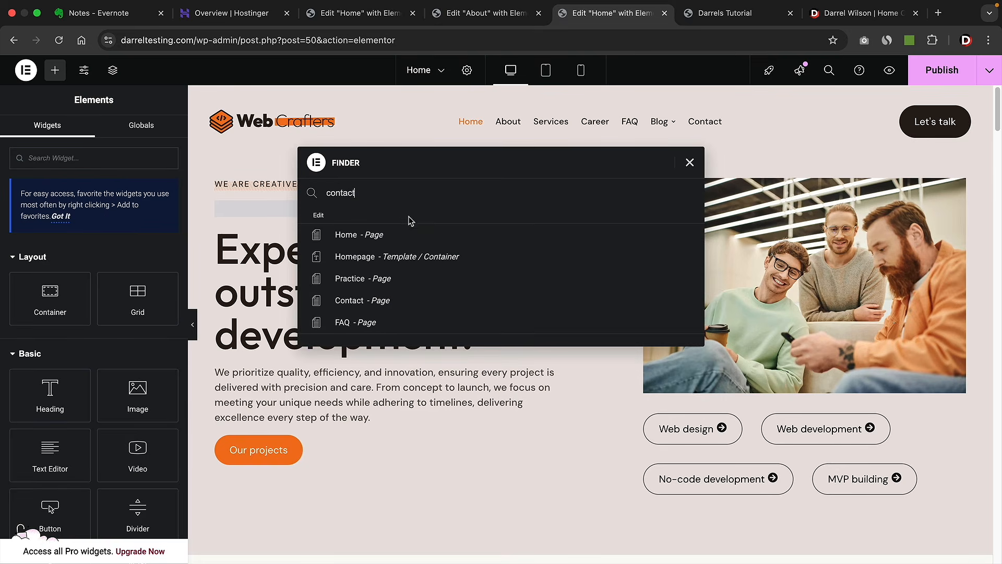
{"action": "left_click", "coordinate": [388, 307]}
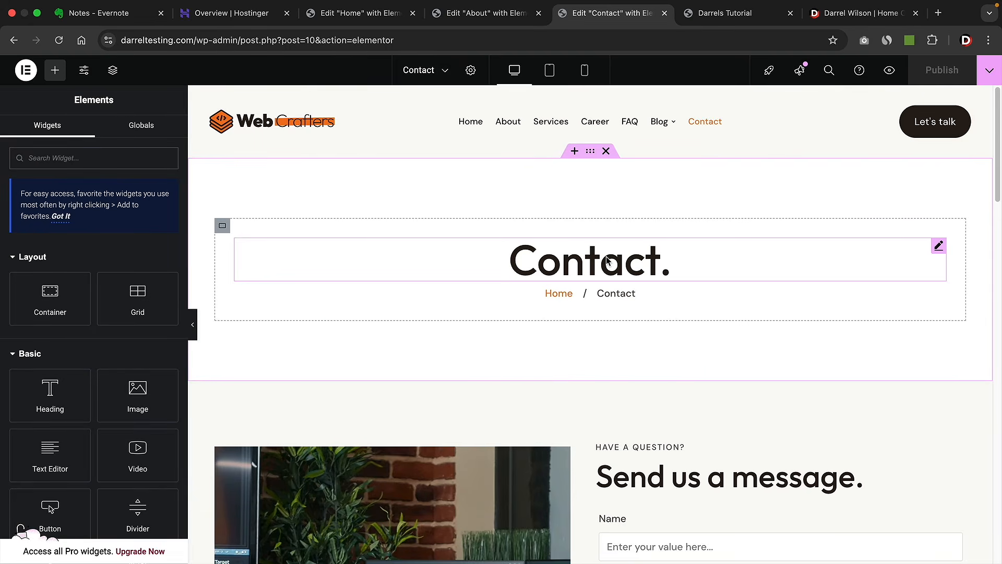
- Search 'home' in Finder and switch back to editing the Homepage
{"action": "left_click", "coordinate": [829, 70]}
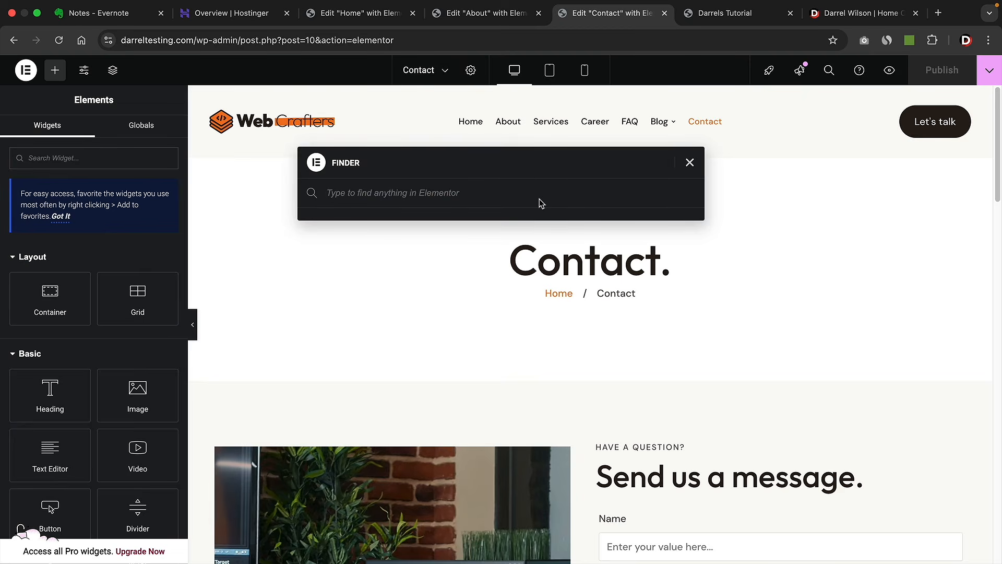
{"action": "type", "text": "home"}
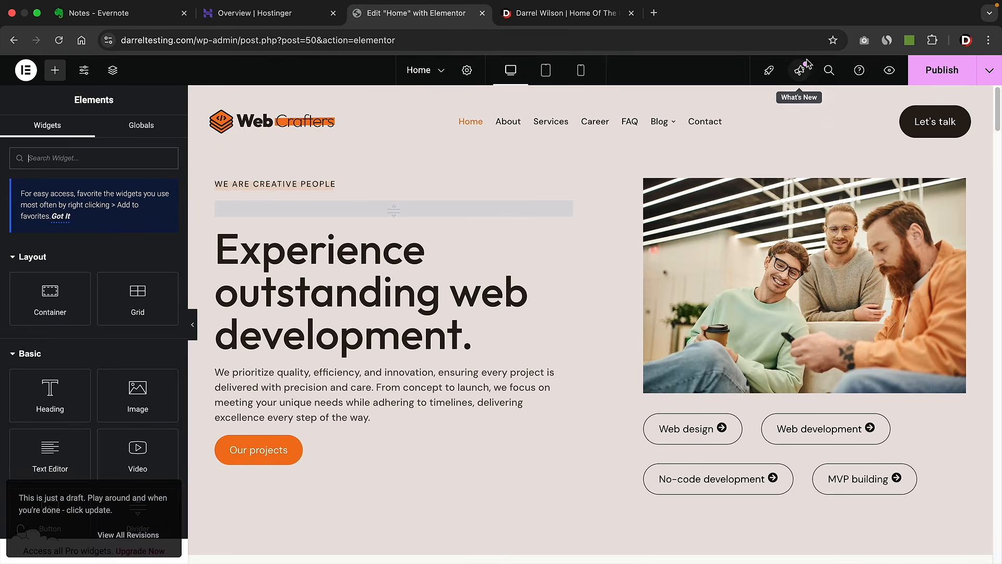
{"action": "left_click", "coordinate": [800, 70]}
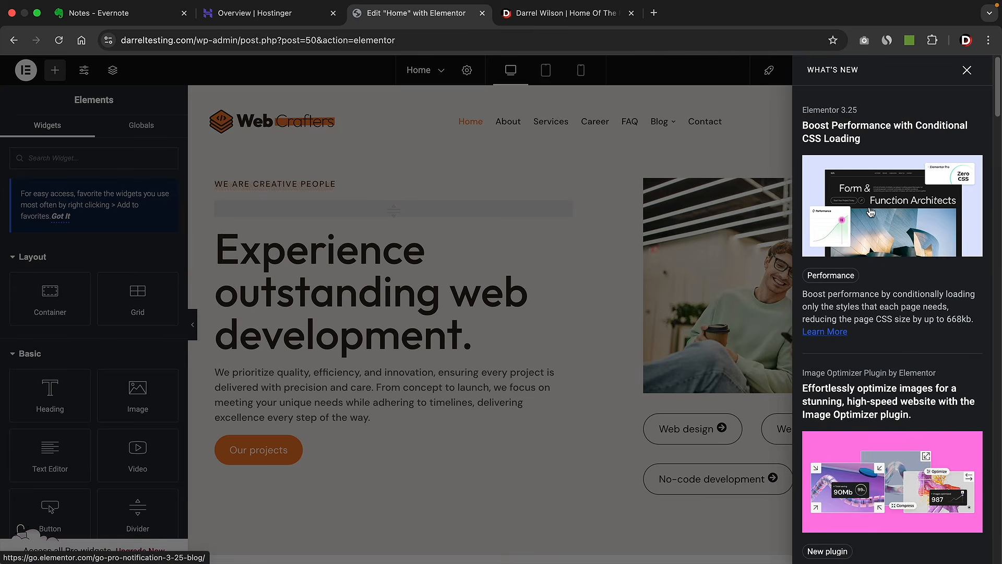
- Read through and close the What's New notes, then view and close the setup checklist
{"action": "scroll", "coordinate": [861, 239], "scroll_direction": "down", "scroll_amount": 5}
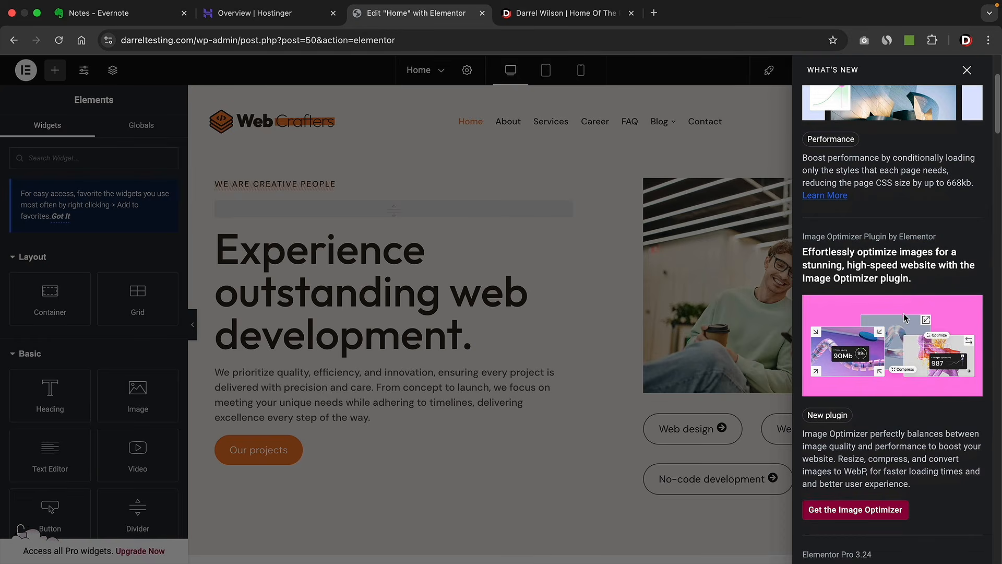
{"action": "scroll", "coordinate": [906, 315], "scroll_direction": "up", "scroll_amount": 5}
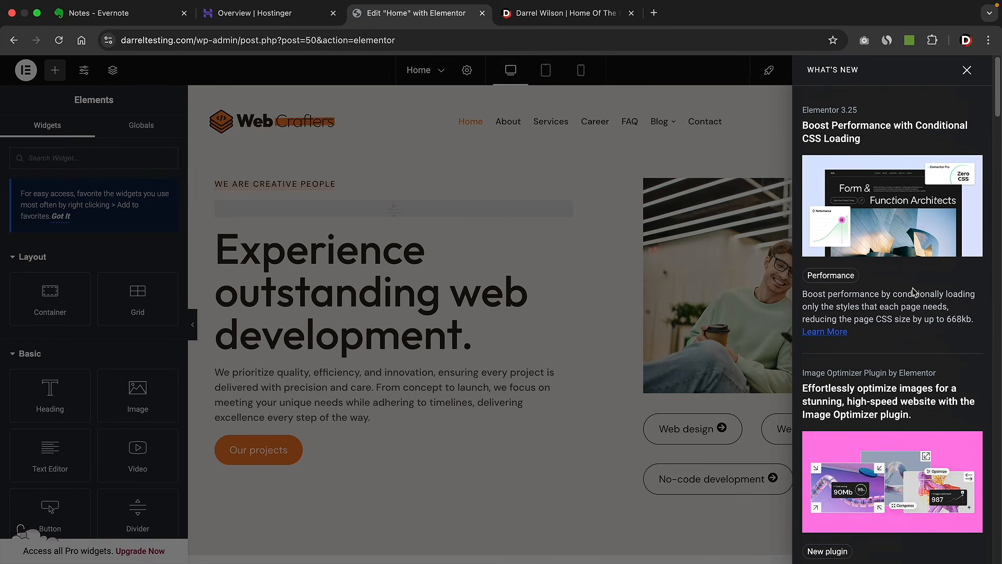
{"action": "left_click", "coordinate": [966, 70]}
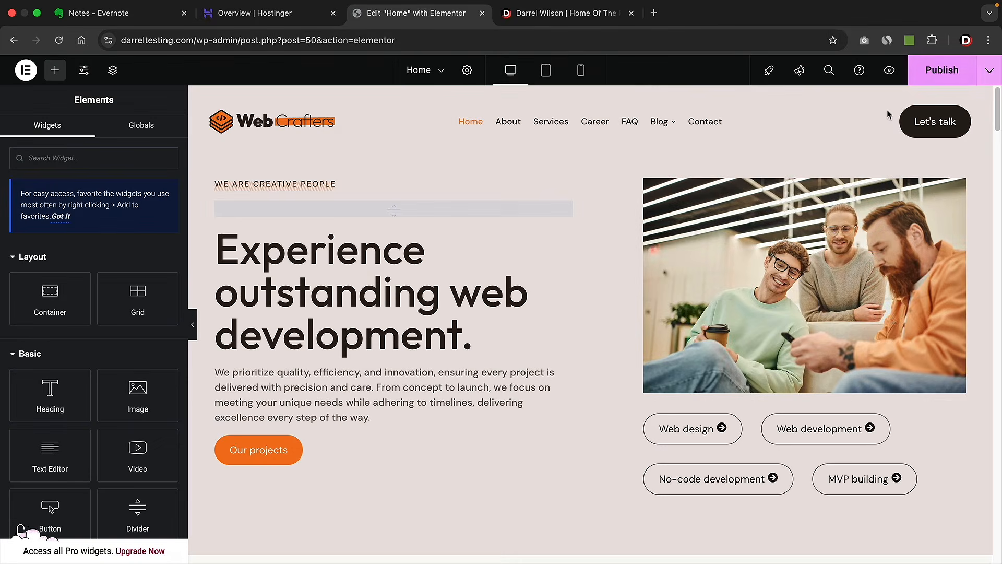
{"action": "left_click", "coordinate": [769, 72]}
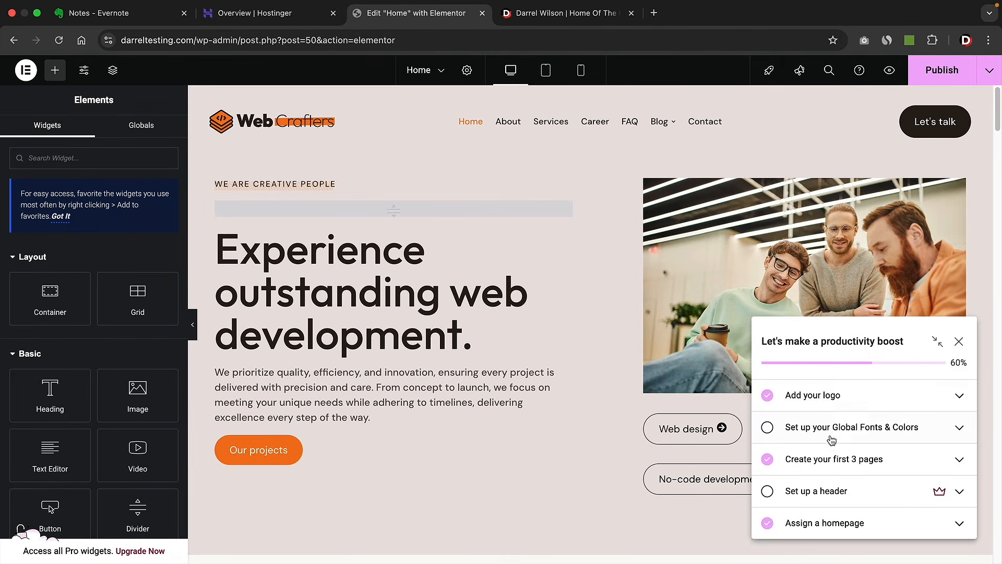
{"action": "left_click", "coordinate": [959, 341]}
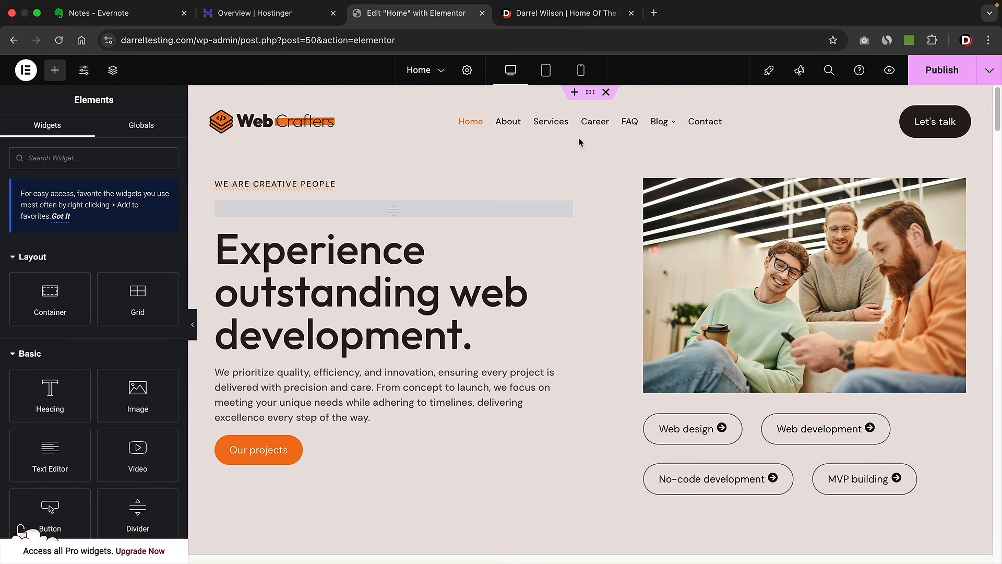
- Open the Home page settings and keep the Elementor Full Width page layout
{"action": "left_click", "coordinate": [468, 71]}
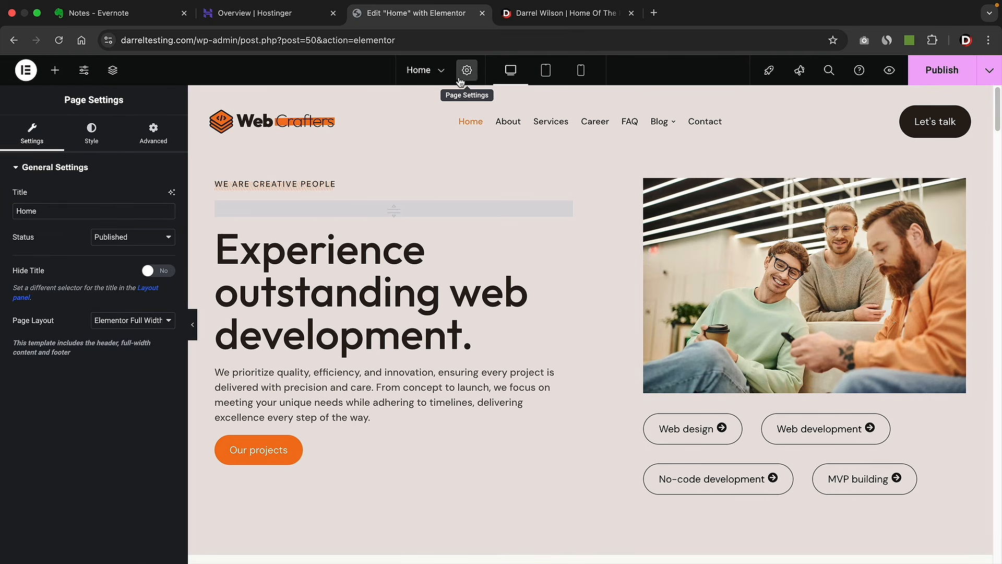
{"action": "left_click", "coordinate": [143, 325]}
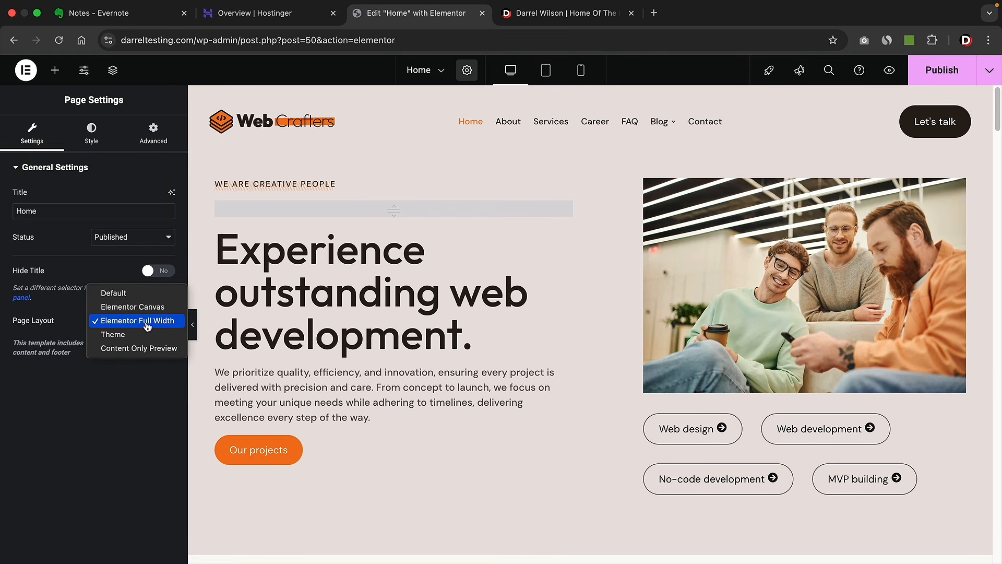
{"action": "left_click", "coordinate": [147, 325]}
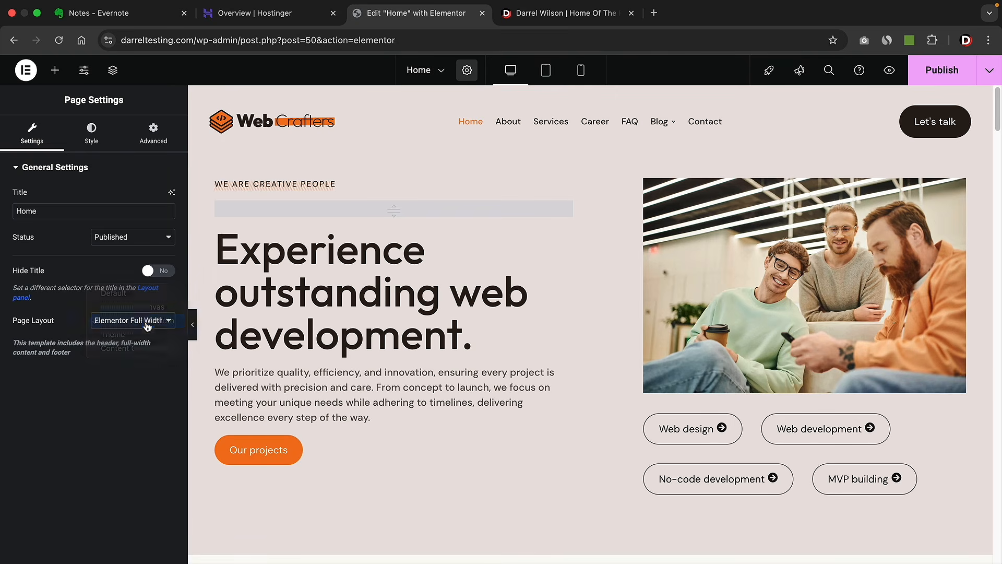
- Glance at the recent pages list without switching, then open the Structure outline
{"action": "left_click", "coordinate": [441, 72]}
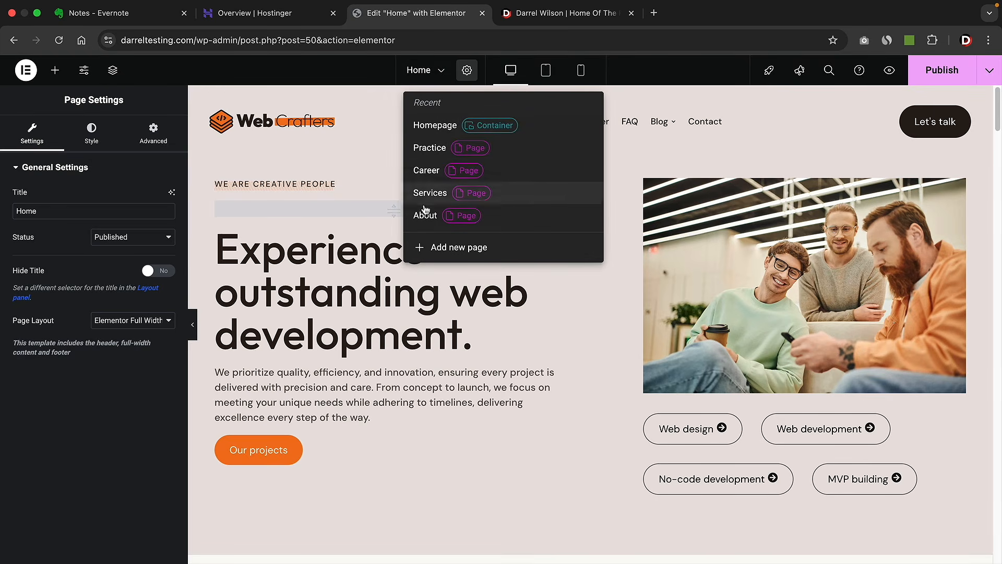
{"action": "left_click", "coordinate": [368, 127]}
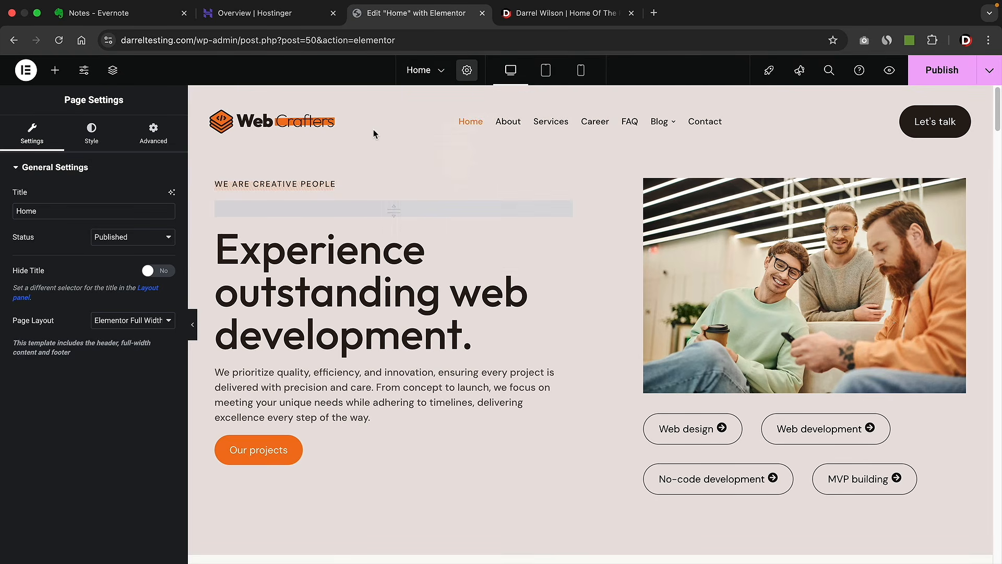
{"action": "left_click", "coordinate": [111, 75]}
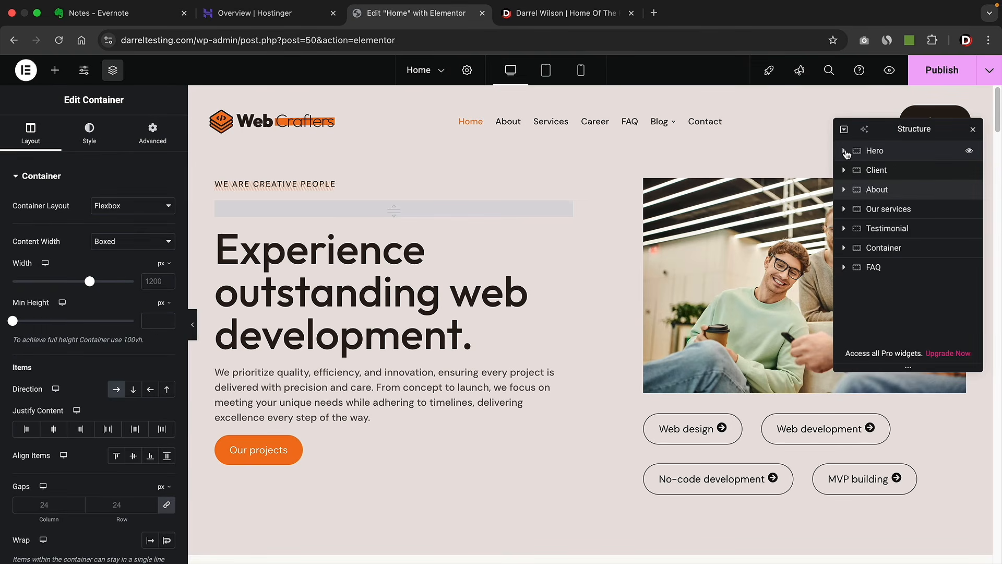
- Expand the Hero section in Structure to inspect its containers, nested widgets and Image
{"action": "left_click", "coordinate": [844, 151]}
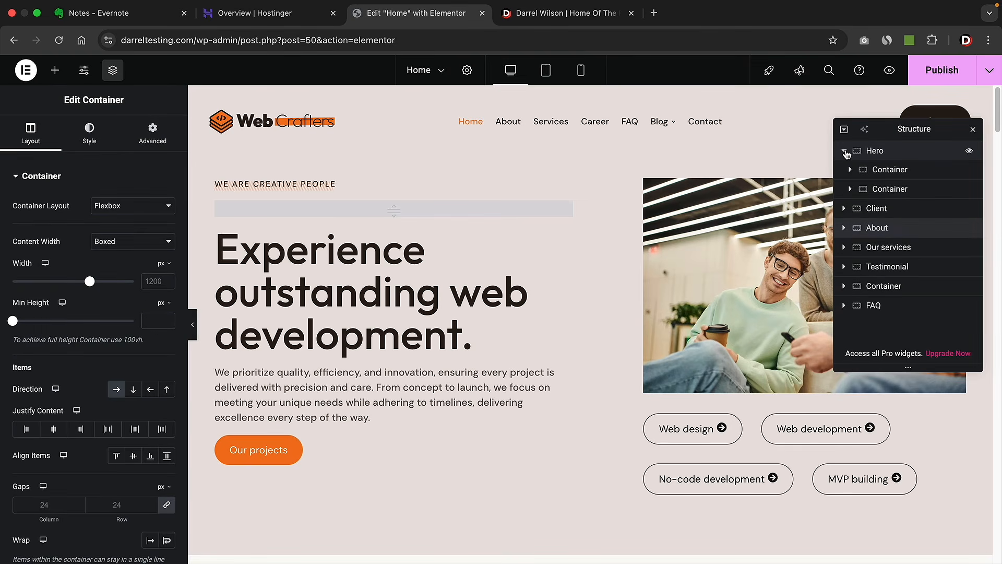
{"action": "left_click", "coordinate": [882, 173]}
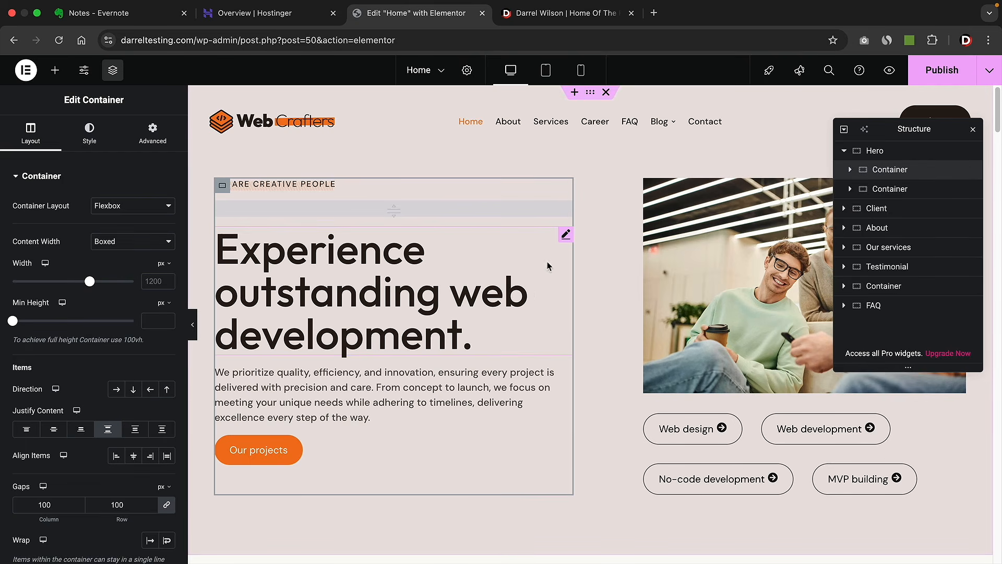
{"action": "left_click", "coordinate": [851, 170]}
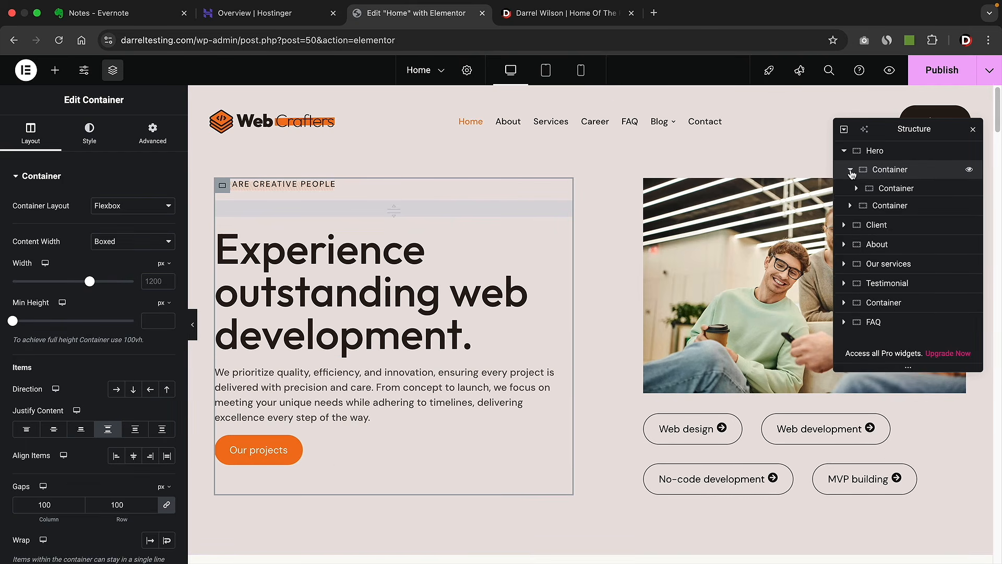
{"action": "left_click", "coordinate": [856, 188]}
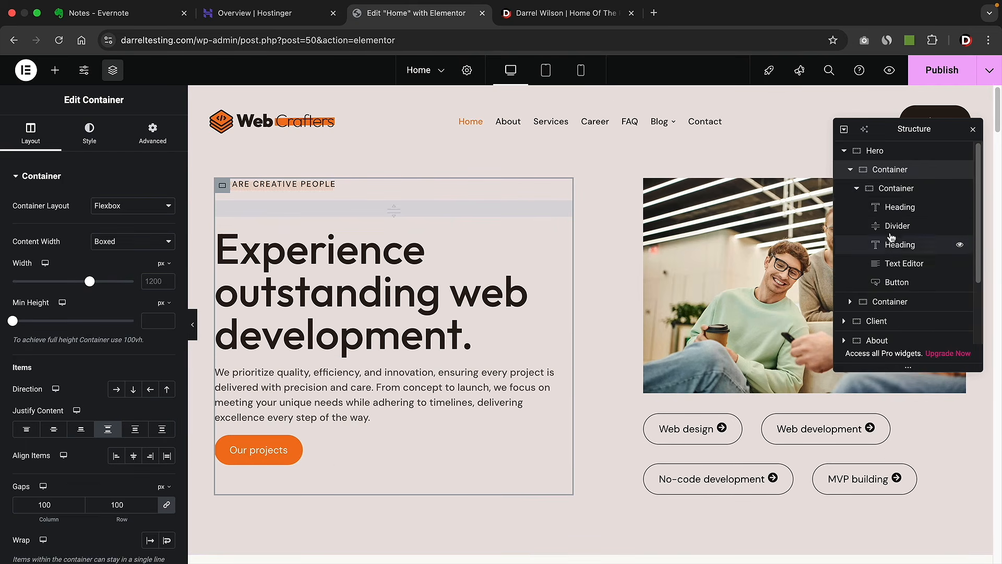
{"action": "left_click", "coordinate": [856, 188]}
{"action": "left_click", "coordinate": [850, 170]}
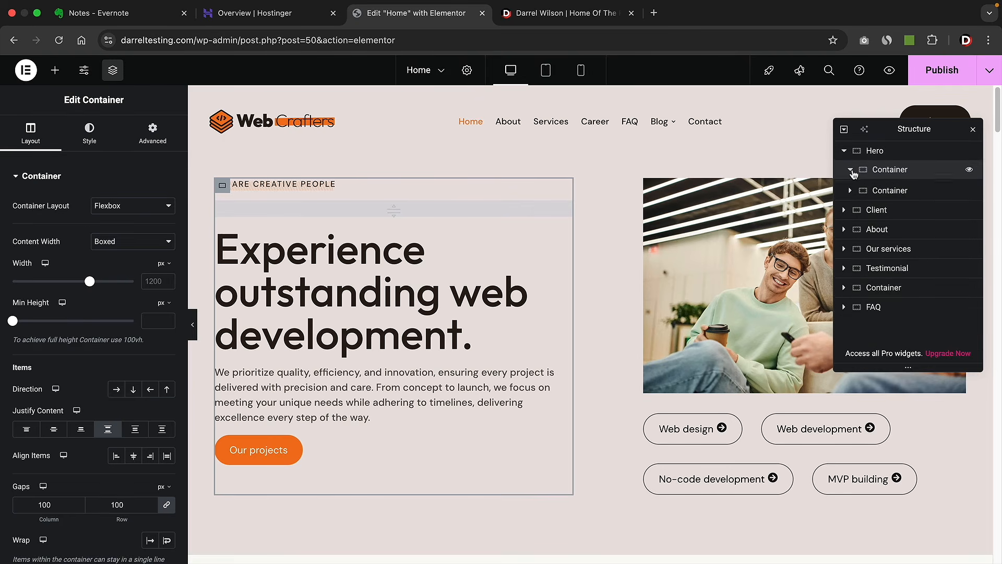
{"action": "left_click", "coordinate": [850, 169]}
{"action": "left_click", "coordinate": [850, 169]}
{"action": "left_click", "coordinate": [850, 189]}
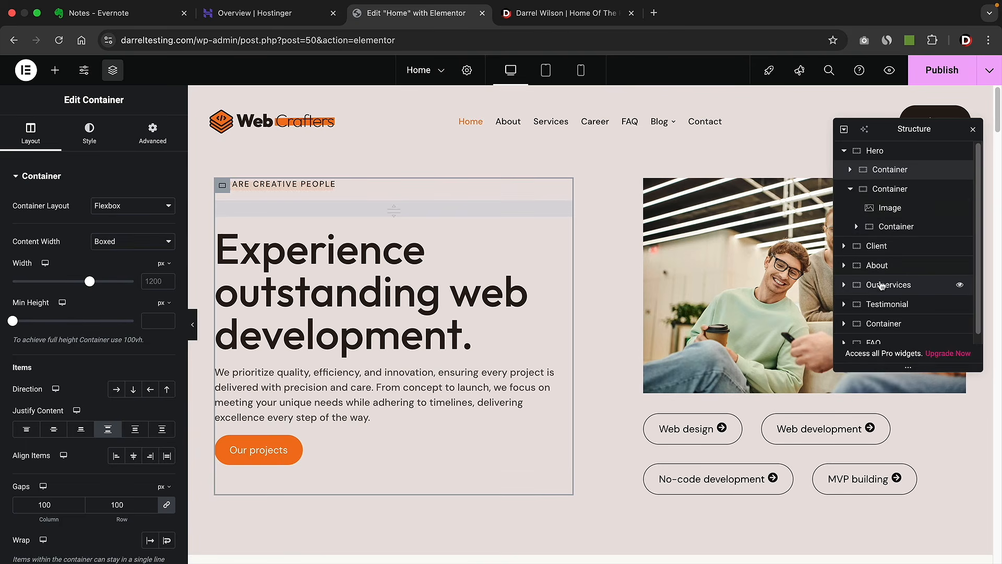
{"action": "scroll", "coordinate": [604, 400], "scroll_direction": "down", "scroll_amount": 6}
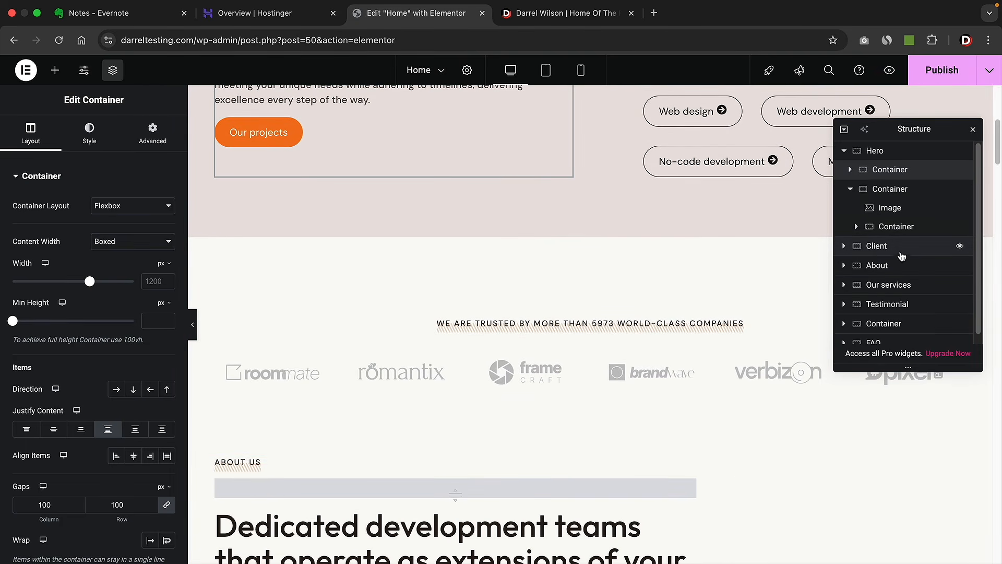
- Collapse the Hero containers and the Hero section, then scroll back to the top
{"action": "left_click", "coordinate": [850, 188]}
{"action": "left_click", "coordinate": [851, 169]}
{"action": "left_click", "coordinate": [854, 188]}
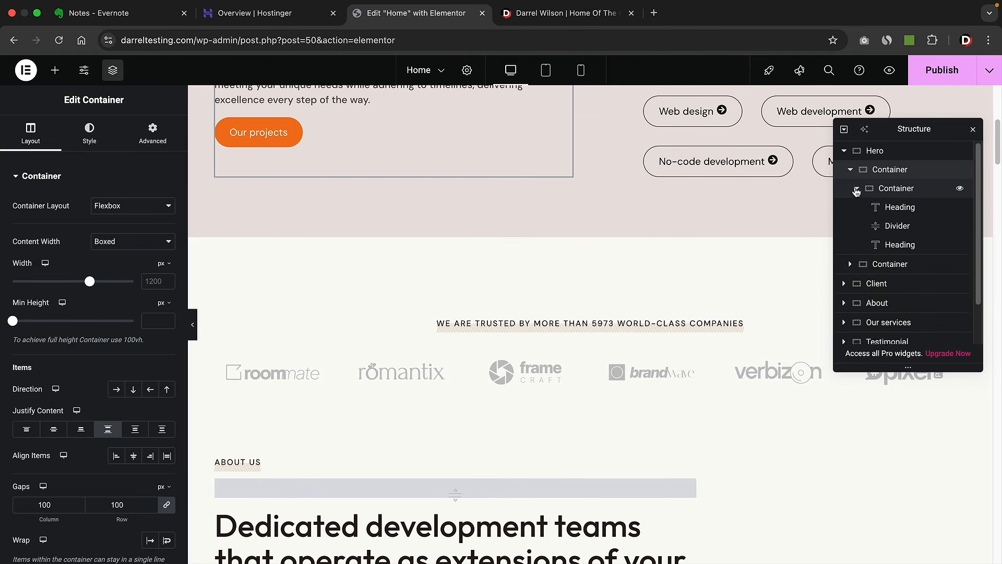
{"action": "left_click", "coordinate": [855, 189]}
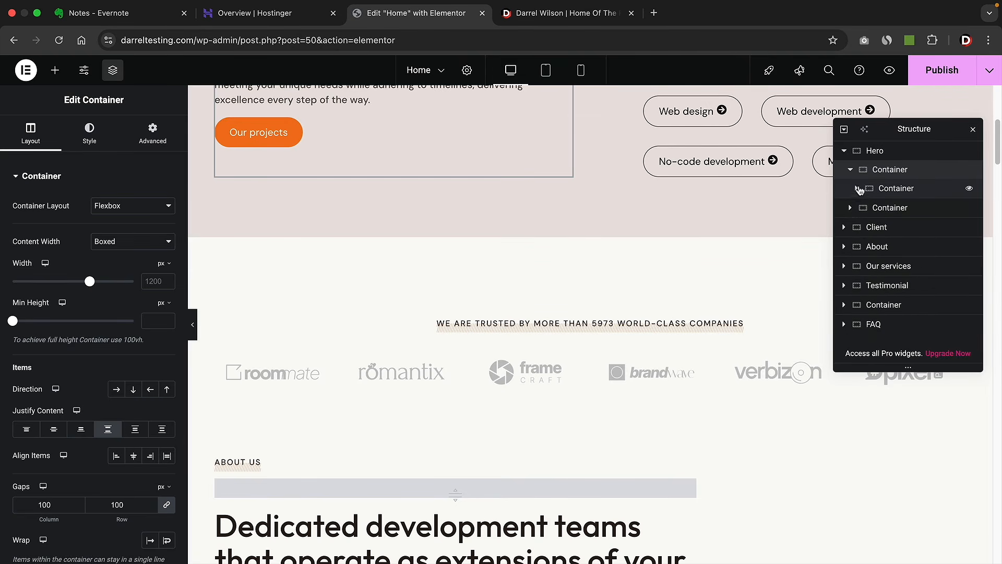
{"action": "left_click", "coordinate": [850, 169]}
{"action": "left_click", "coordinate": [844, 150]}
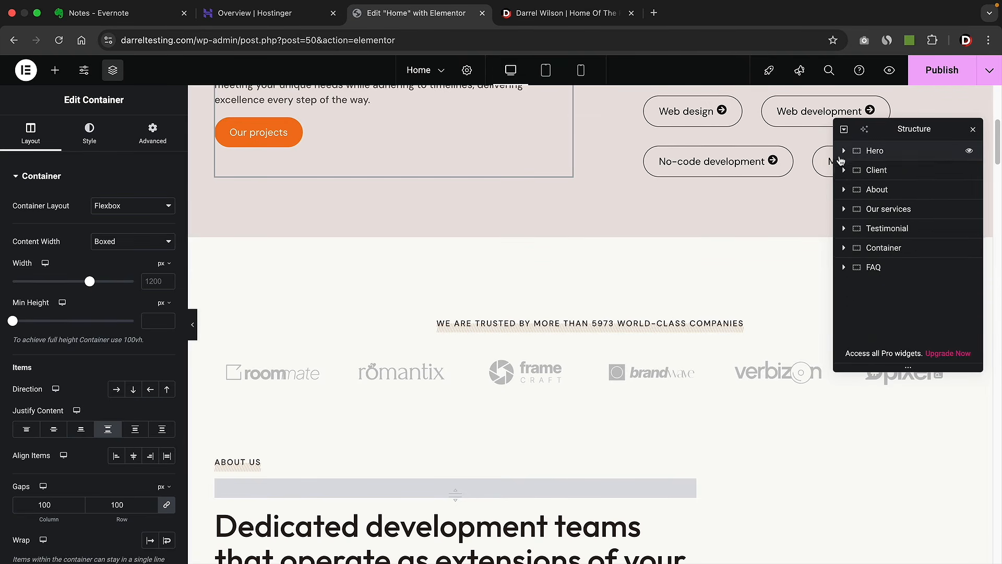
{"action": "scroll", "coordinate": [781, 206], "scroll_direction": "up", "scroll_amount": 6}
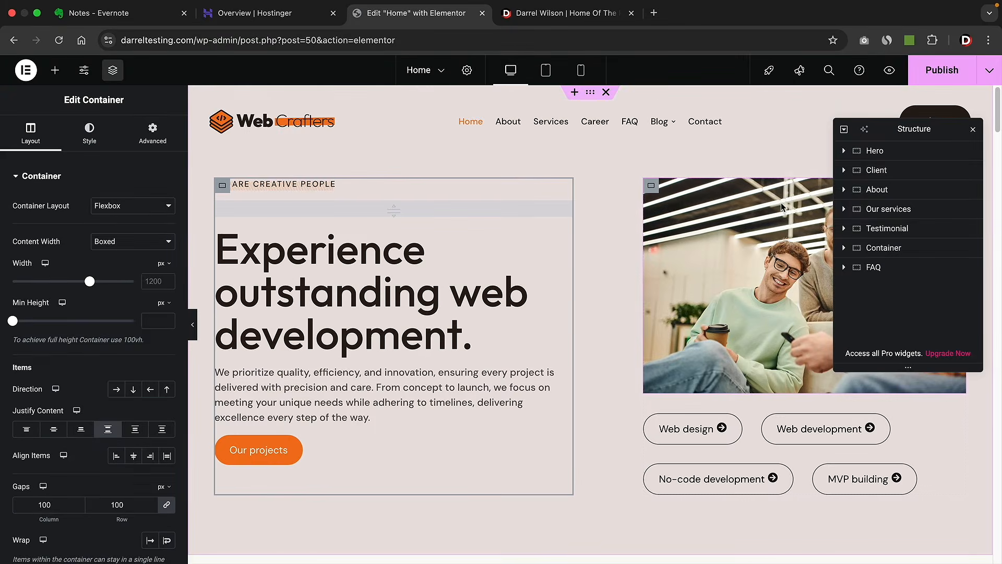
- Drag the Client section above Hero, then move it back below Hero
{"action": "left_click", "coordinate": [877, 173]}
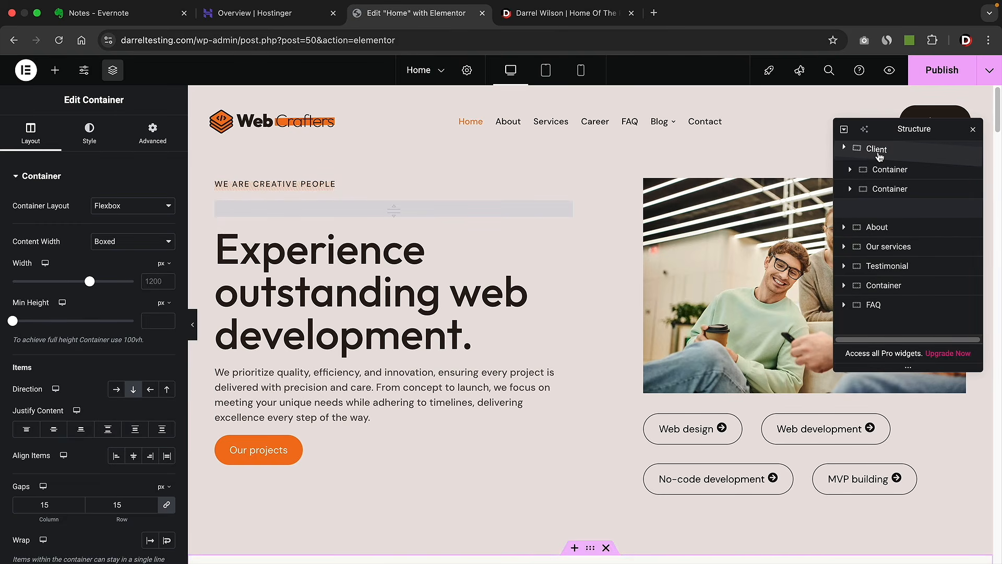
{"action": "left_click_drag", "start_coordinate": [879, 156], "coordinate": [879, 157]}
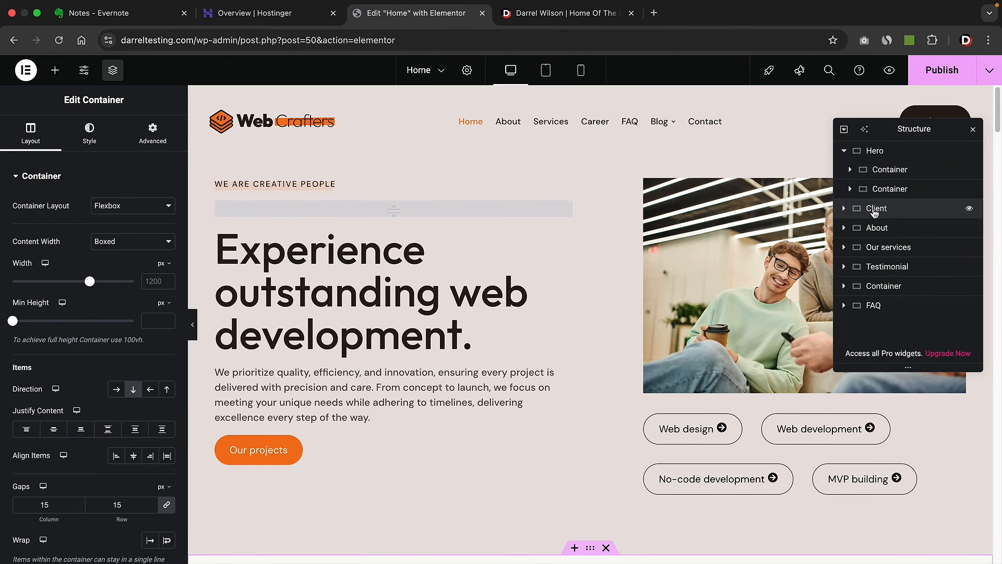
{"action": "left_click_drag", "start_coordinate": [873, 207], "coordinate": [873, 156]}
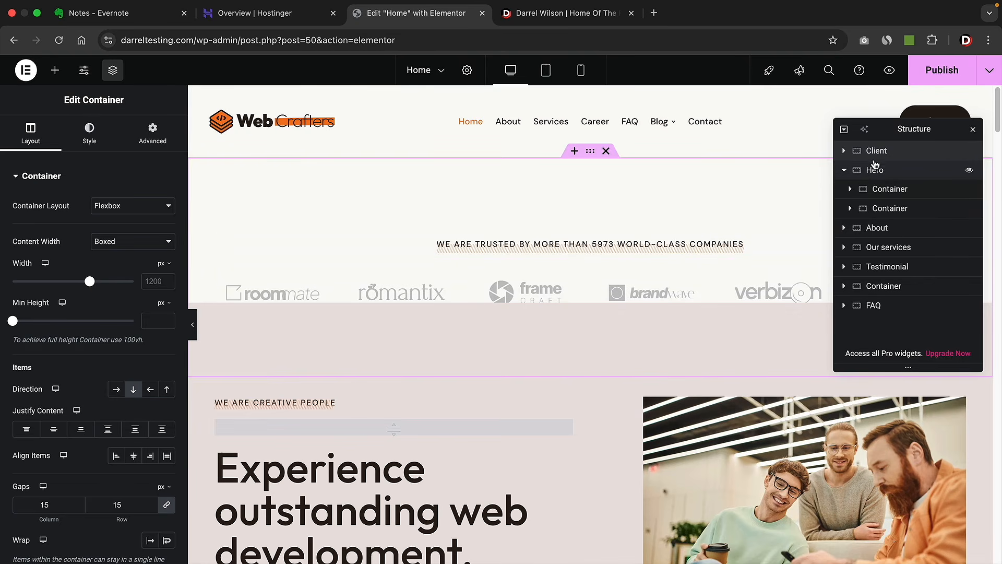
{"action": "left_click_drag", "start_coordinate": [877, 151], "coordinate": [879, 212]}
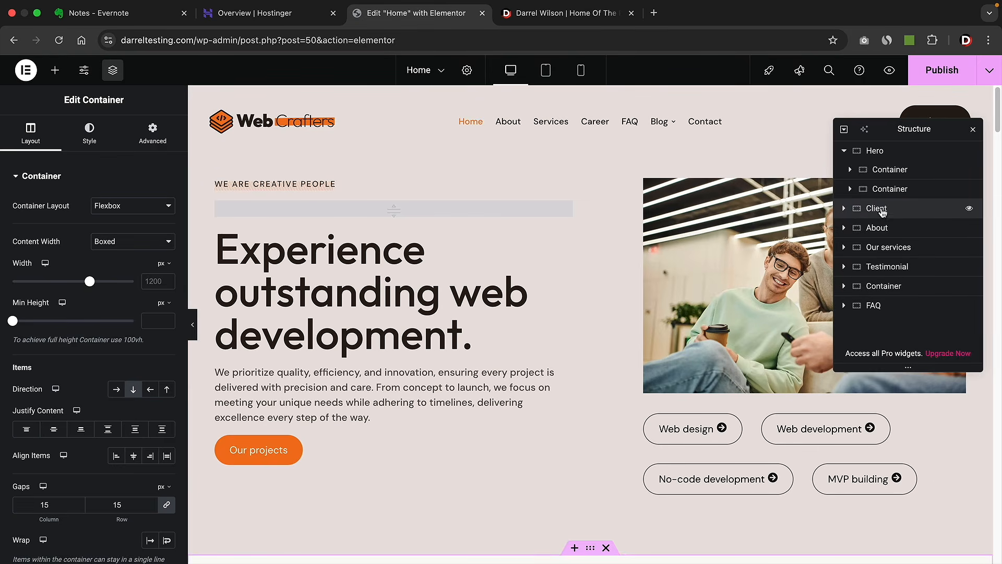
- Duplicate the Client section, then delete the duplicate copy
{"action": "right_click", "coordinate": [882, 211]}
{"action": "left_click", "coordinate": [887, 250]}
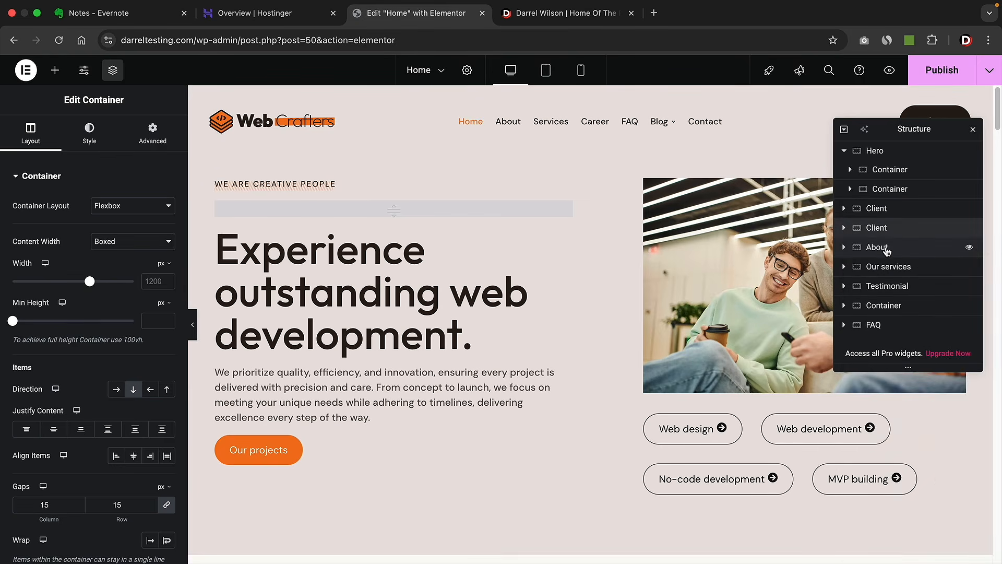
{"action": "right_click", "coordinate": [885, 210]}
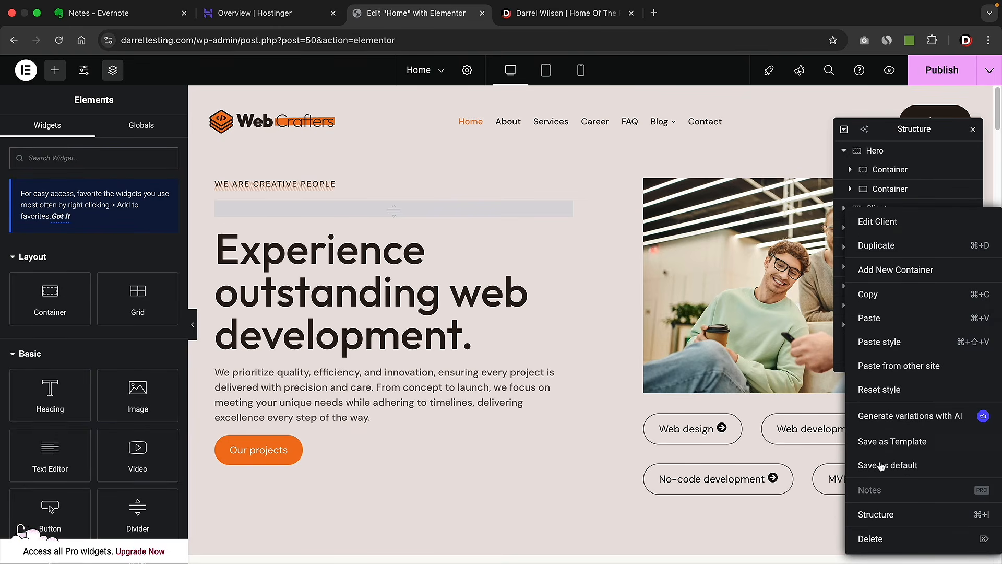
{"action": "left_click", "coordinate": [639, 240]}
{"action": "scroll", "coordinate": [605, 269], "scroll_direction": "down", "scroll_amount": 10}
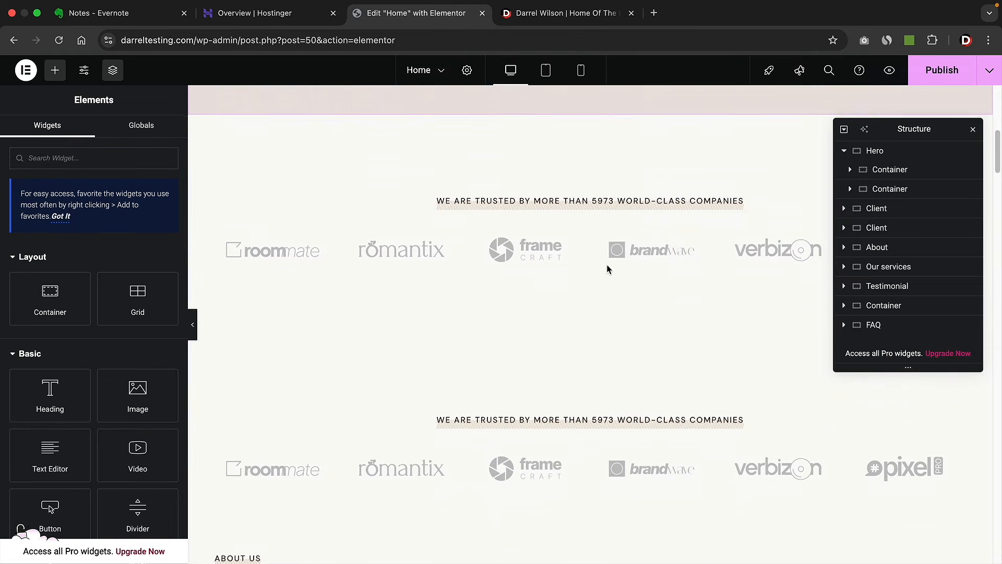
{"action": "scroll", "coordinate": [634, 334], "scroll_direction": "up", "scroll_amount": 1}
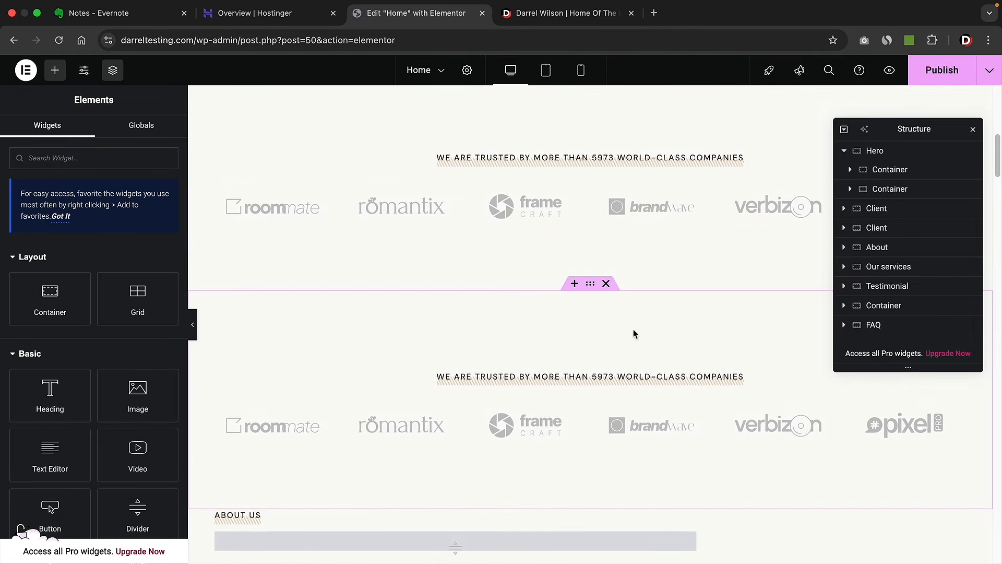
{"action": "right_click", "coordinate": [881, 232]}
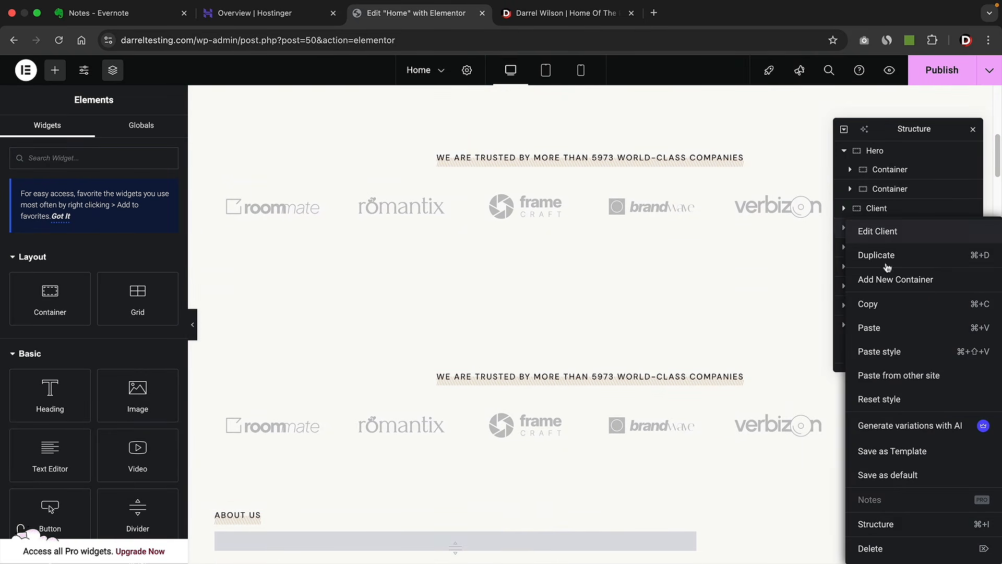
{"action": "left_click", "coordinate": [889, 548]}
{"action": "scroll", "coordinate": [802, 373], "scroll_direction": "up", "scroll_amount": 9}
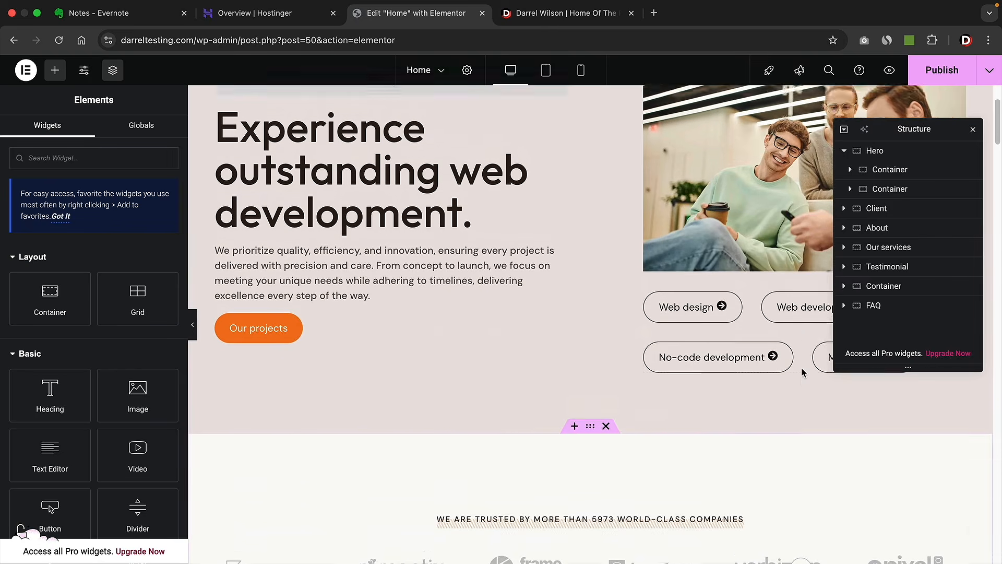
{"action": "scroll", "coordinate": [802, 372], "scroll_direction": "down", "scroll_amount": 5}
- Expand the Testimonial section and its container, then close the Structure navigator
{"action": "left_click", "coordinate": [887, 267]}
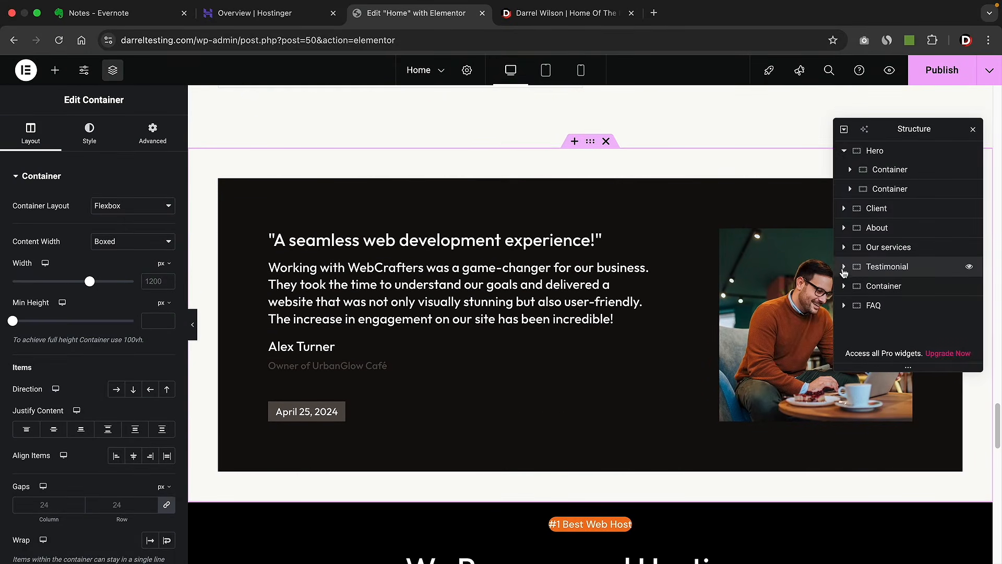
{"action": "left_click", "coordinate": [844, 267]}
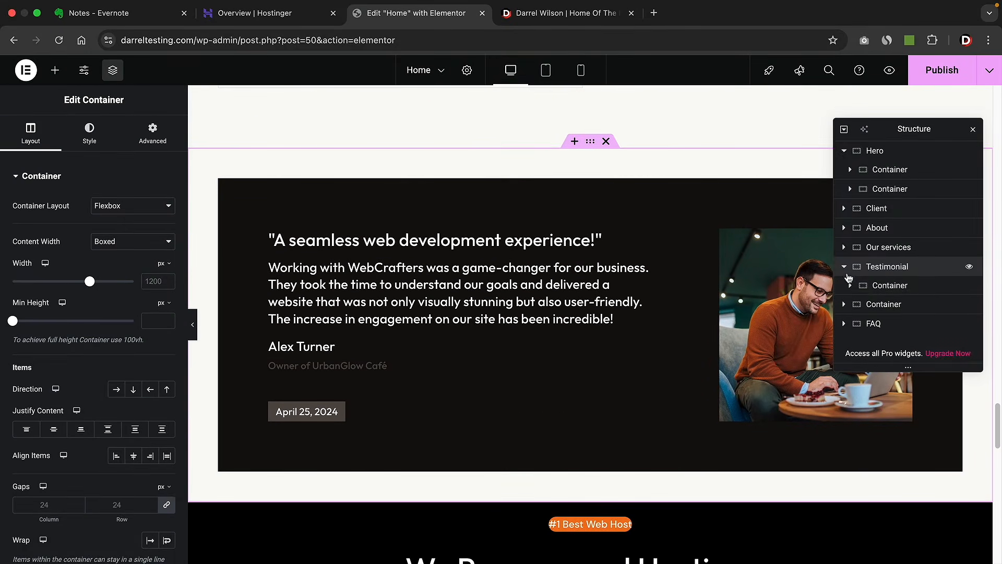
{"action": "left_click", "coordinate": [851, 285]}
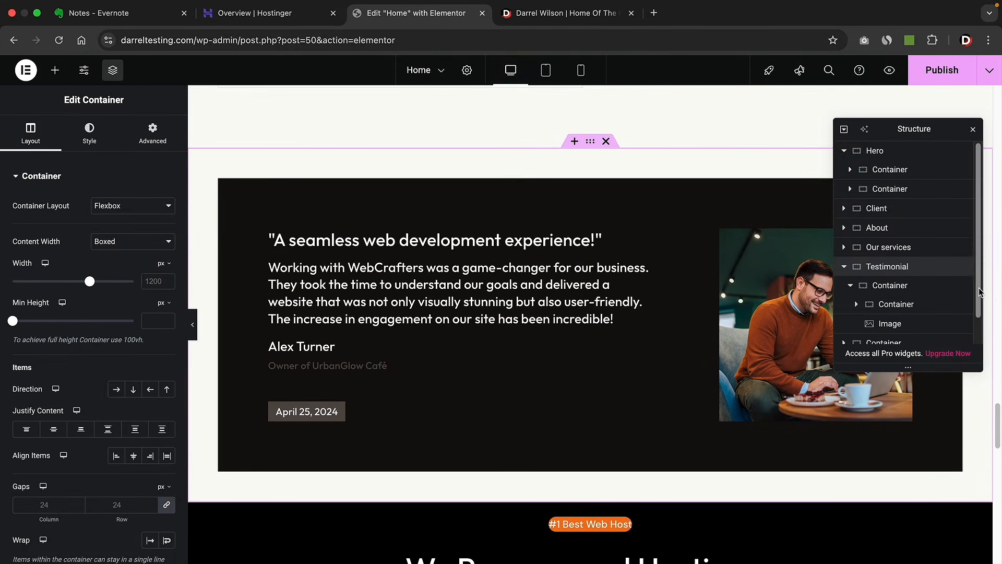
{"action": "left_click_drag", "start_coordinate": [997, 424], "coordinate": [997, 105]}
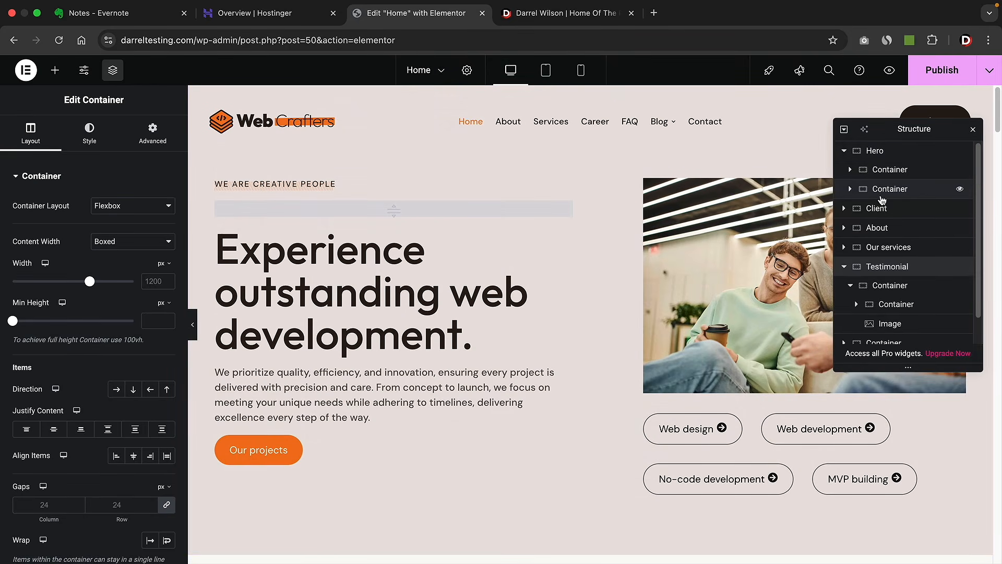
{"action": "left_click", "coordinate": [973, 130]}
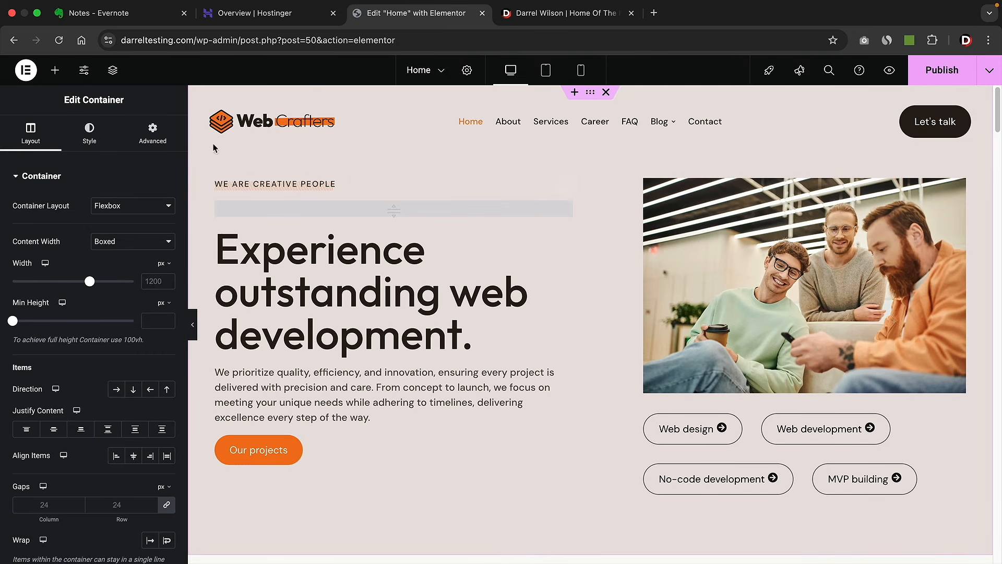
- In Site Settings > Global Colors, change Button from #F2751A to #2968D6 and add a colour slot
{"action": "left_click", "coordinate": [89, 77]}
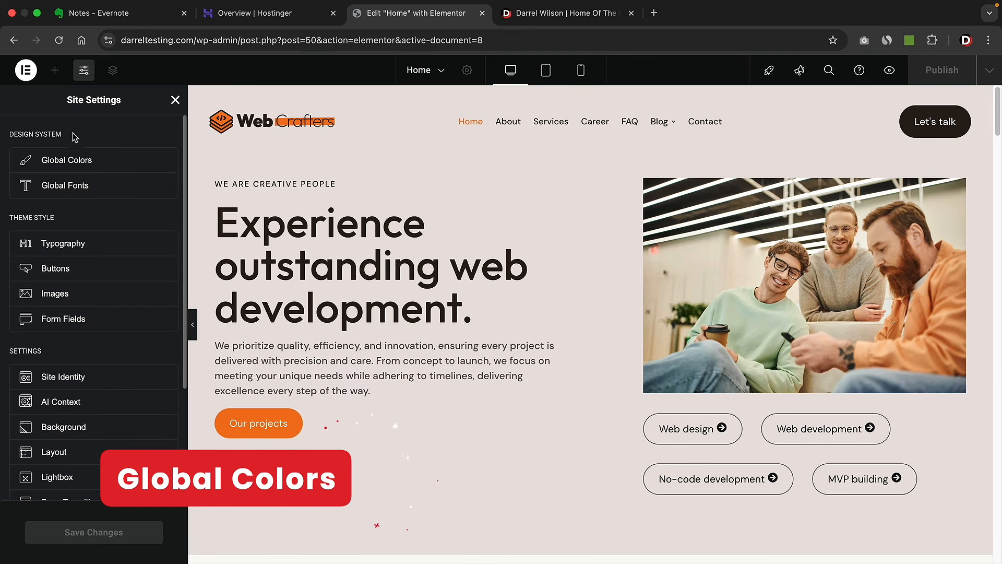
{"action": "left_click", "coordinate": [82, 162]}
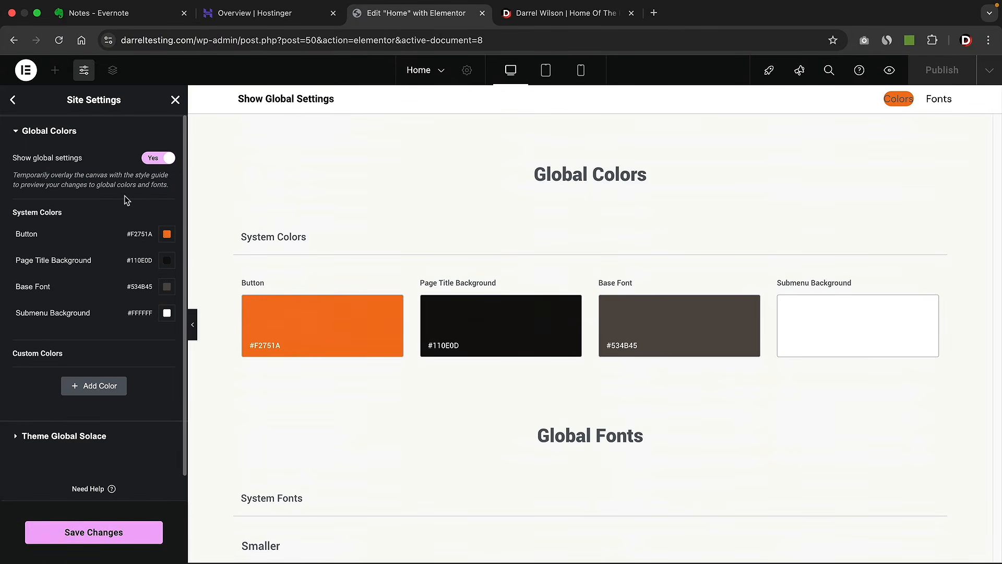
{"action": "left_click", "coordinate": [167, 235]}
{"action": "mouse_move", "coordinate": [219, 292]}
{"action": "left_mouse_down"}
{"action": "mouse_move", "coordinate": [175, 341]}
{"action": "mouse_move", "coordinate": [142, 343]}
{"action": "mouse_move", "coordinate": [143, 356]}
{"action": "mouse_move", "coordinate": [201, 320]}
{"action": "mouse_move", "coordinate": [211, 299]}
{"action": "left_mouse_up"}
{"action": "left_click", "coordinate": [179, 386]}
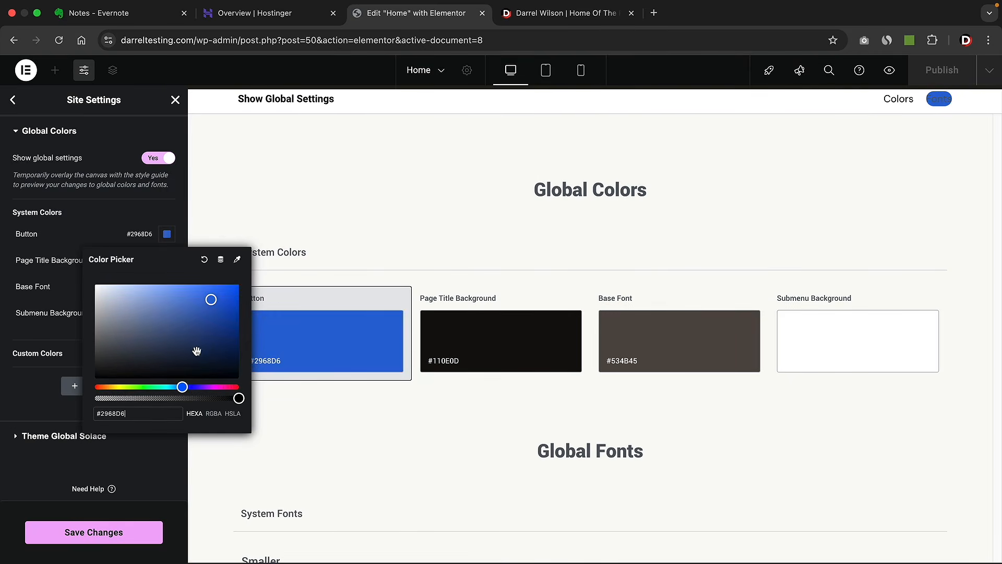
{"action": "left_click", "coordinate": [158, 242]}
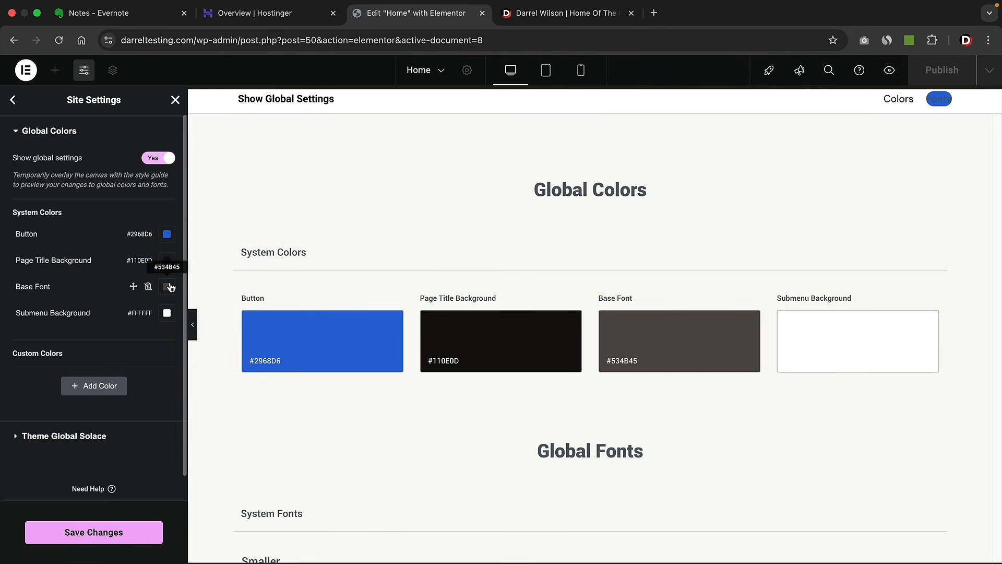
{"action": "left_click", "coordinate": [100, 386]}
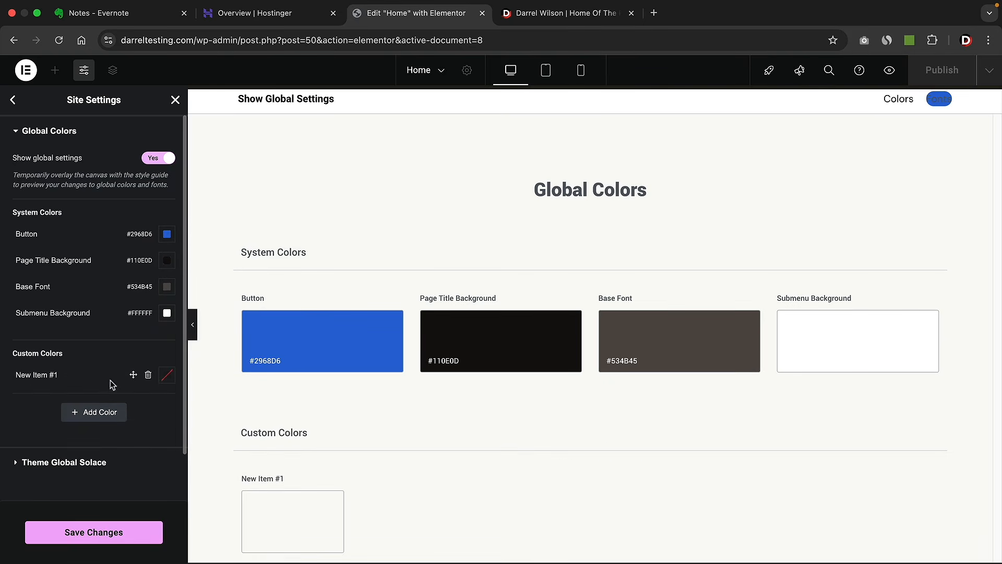
- Name the new colour 'New Color', set it to red #EE1111, and expand Theme Global Solace
{"action": "triple_click", "coordinate": [50, 376]}
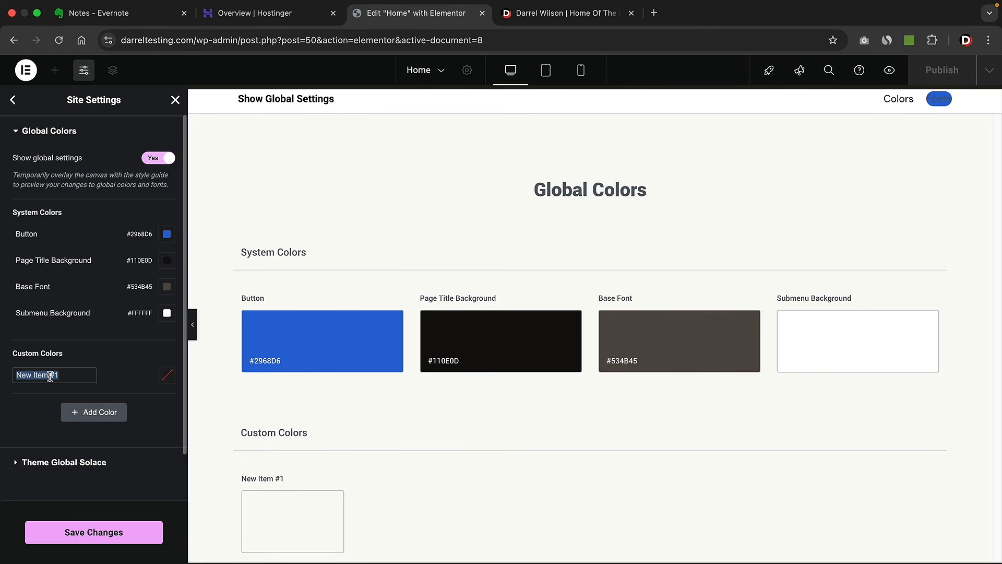
{"action": "type", "text": "New Color"}
{"action": "left_click", "coordinate": [167, 375]}
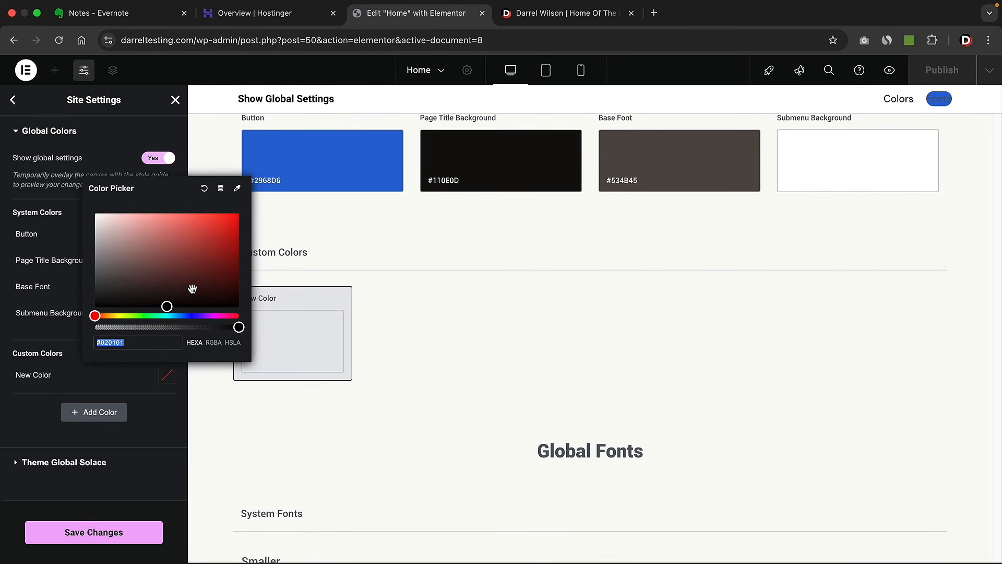
{"action": "left_click_drag", "start_coordinate": [192, 289], "coordinate": [228, 219]}
{"action": "left_click", "coordinate": [57, 246]}
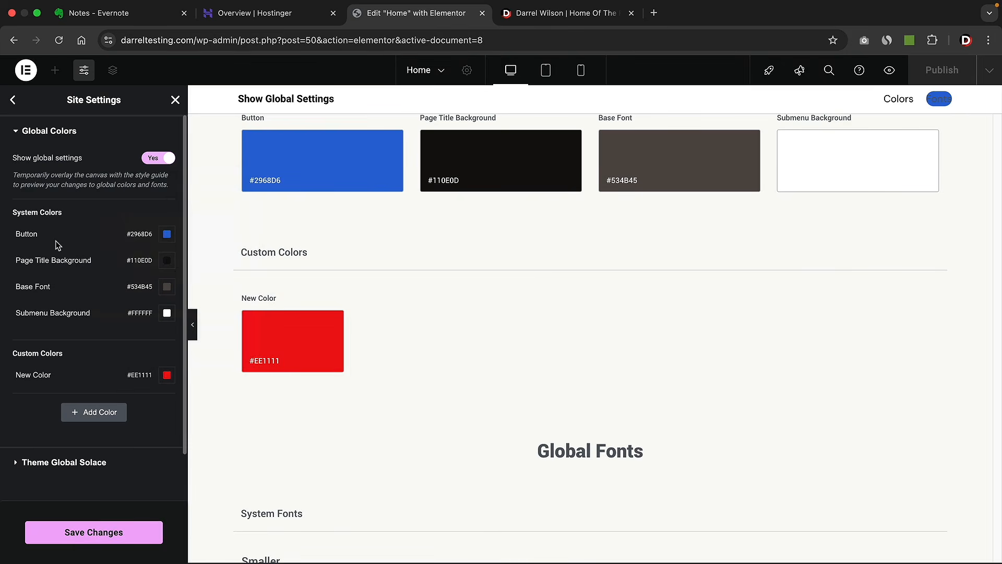
{"action": "mouse_move", "coordinate": [142, 268]}
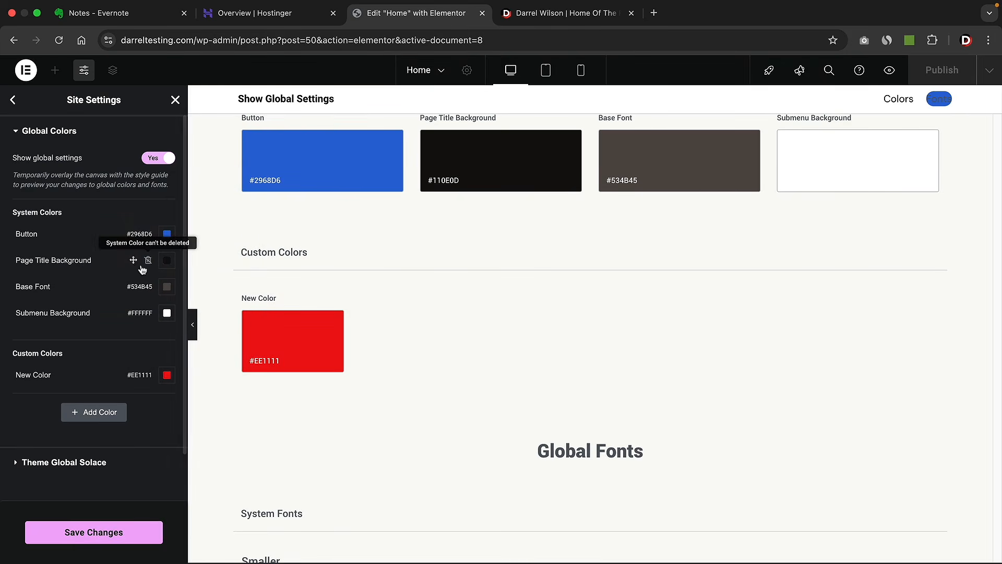
{"action": "left_click", "coordinate": [81, 463]}
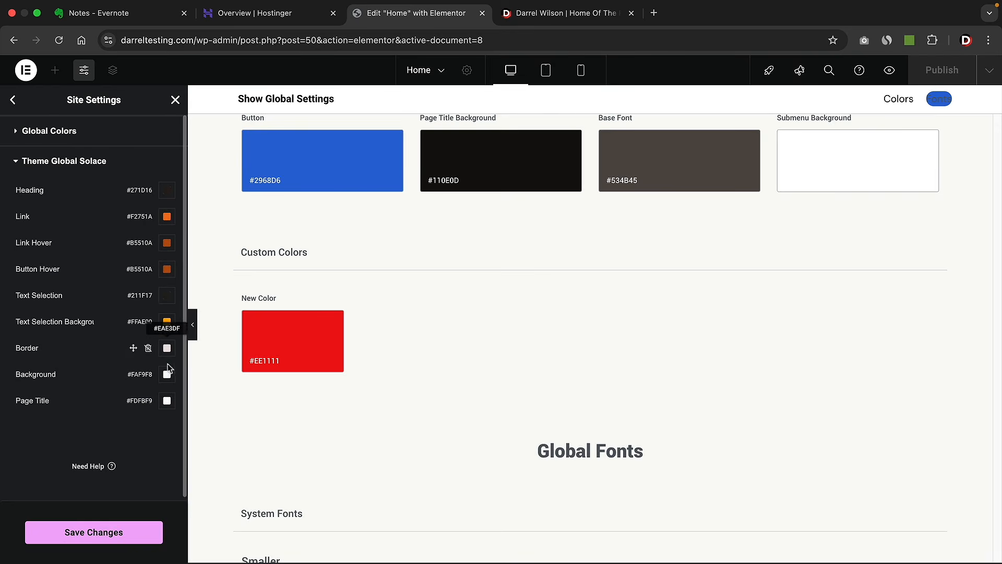
- Check the Link colour without changing it, save the global colours, and close Site Settings
{"action": "left_click", "coordinate": [167, 216]}
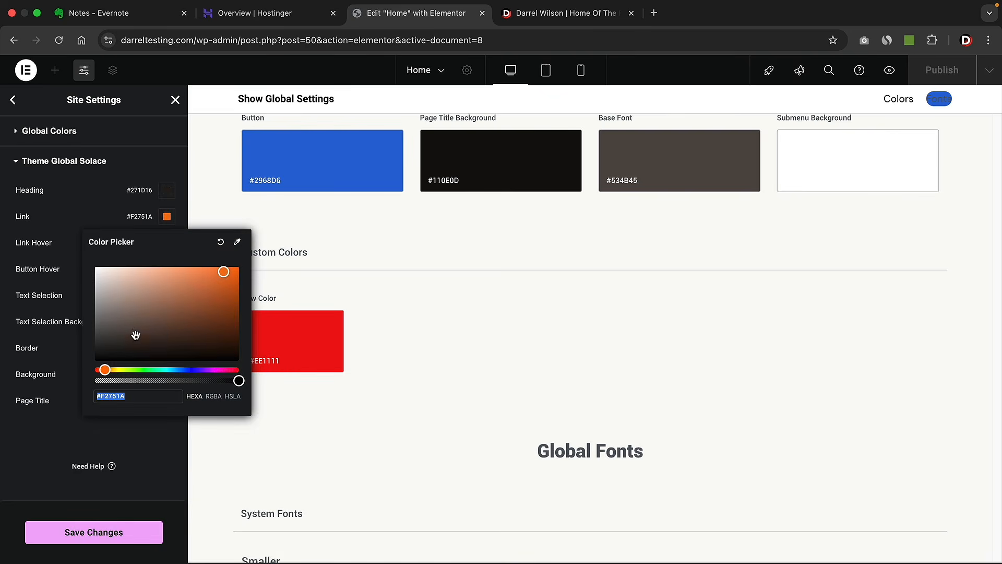
{"action": "left_click", "coordinate": [110, 204]}
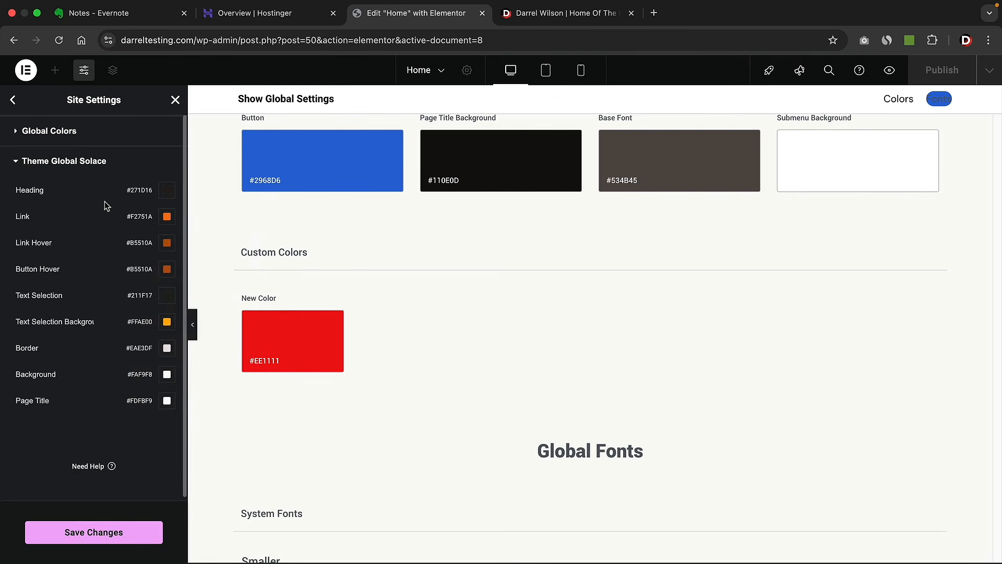
{"action": "left_click", "coordinate": [111, 535]}
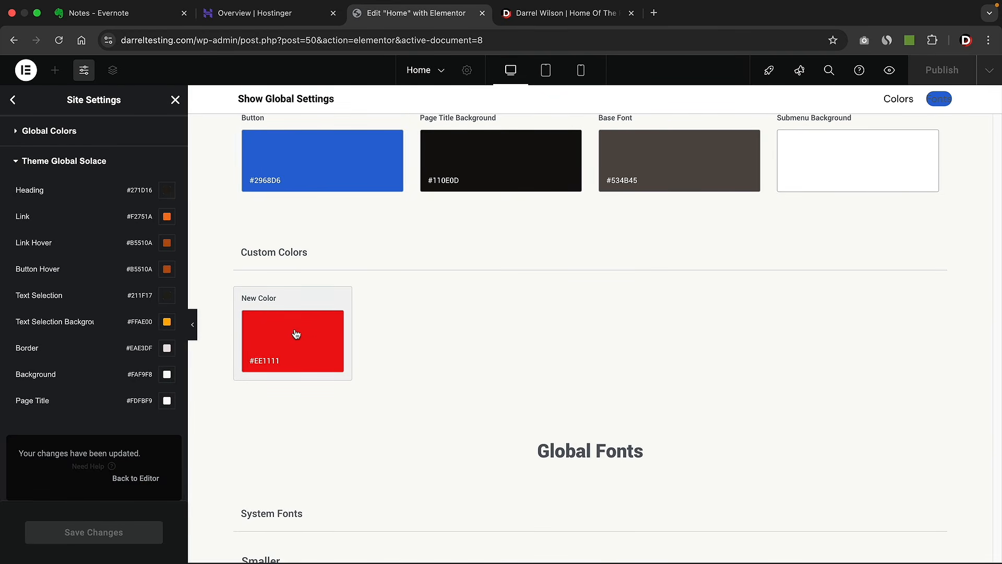
{"action": "left_click", "coordinate": [175, 99]}
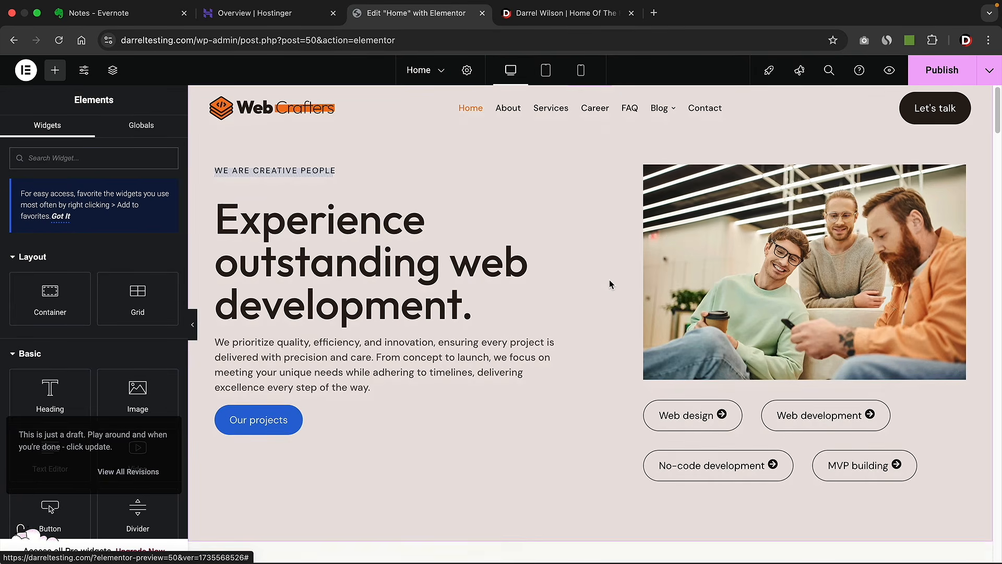
- Scroll the Home page down to the Our Services Web design and redesign card
{"action": "scroll", "coordinate": [610, 284], "scroll_direction": "down", "scroll_amount": 10}
{"action": "scroll", "coordinate": [615, 297], "scroll_direction": "down", "scroll_amount": 7}
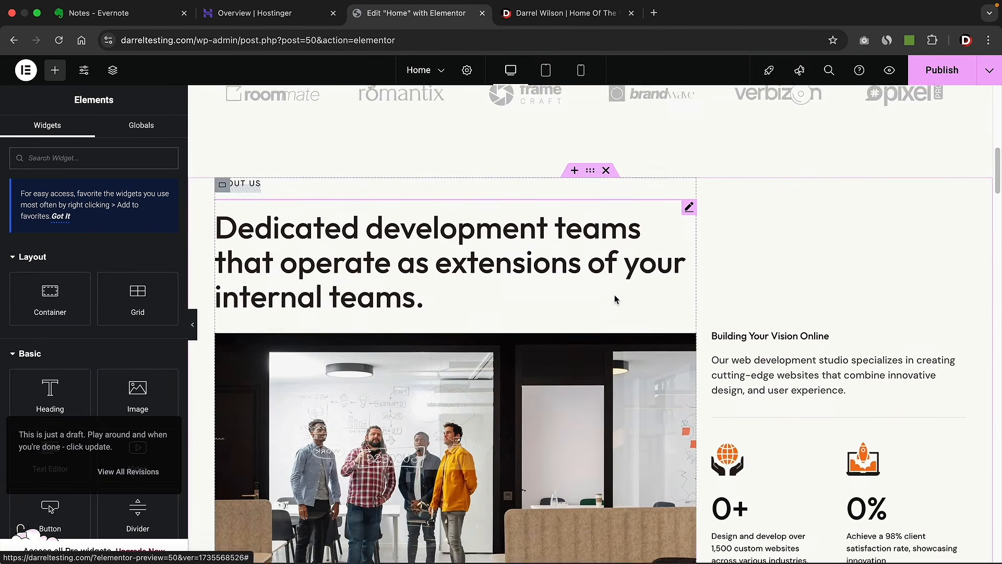
{"action": "scroll", "coordinate": [615, 296], "scroll_direction": "down", "scroll_amount": 10}
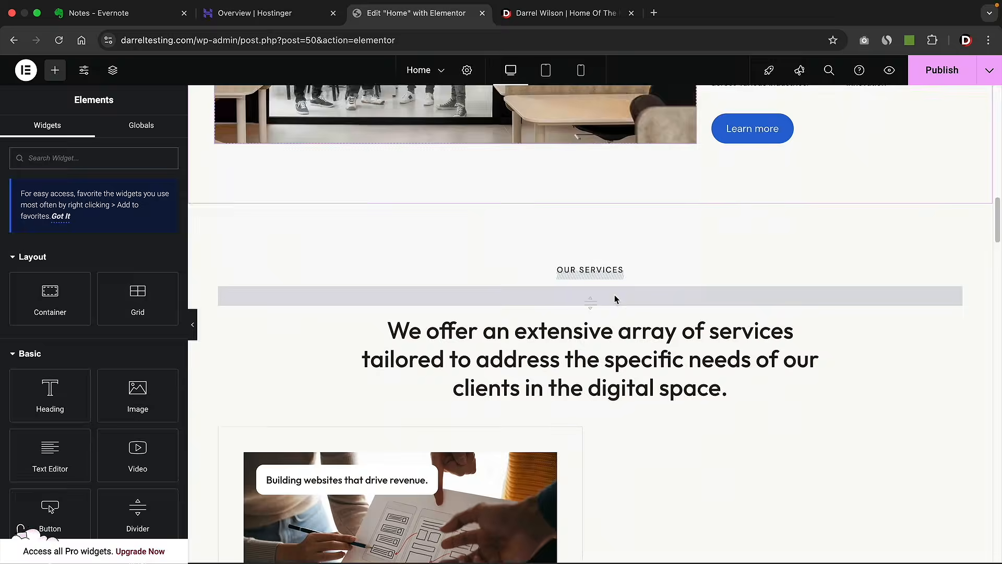
{"action": "scroll", "coordinate": [614, 295], "scroll_direction": "down", "scroll_amount": 3}
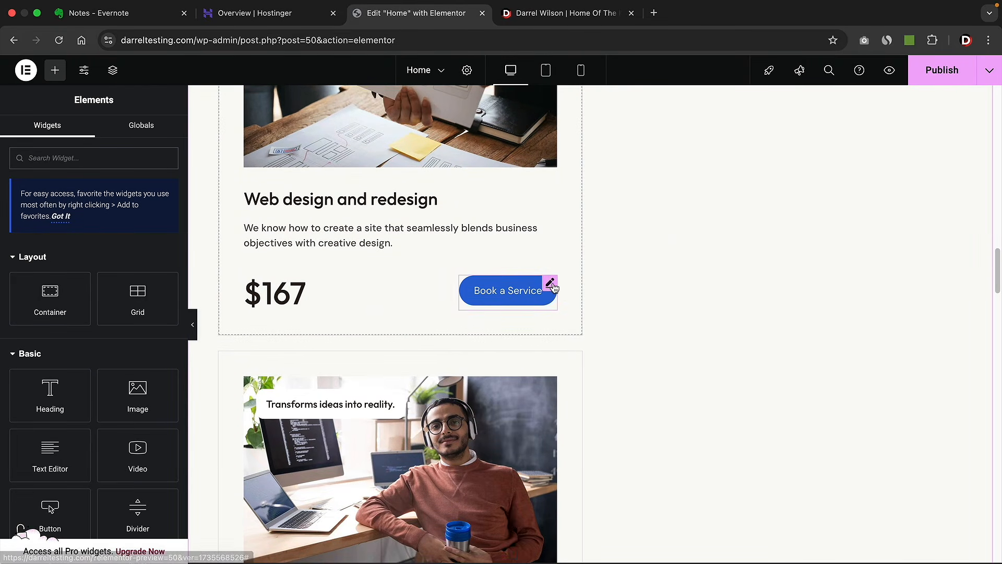
- Set the Book a Service button background to the global Link colour, orange #F2751A
{"action": "left_click", "coordinate": [553, 287]}
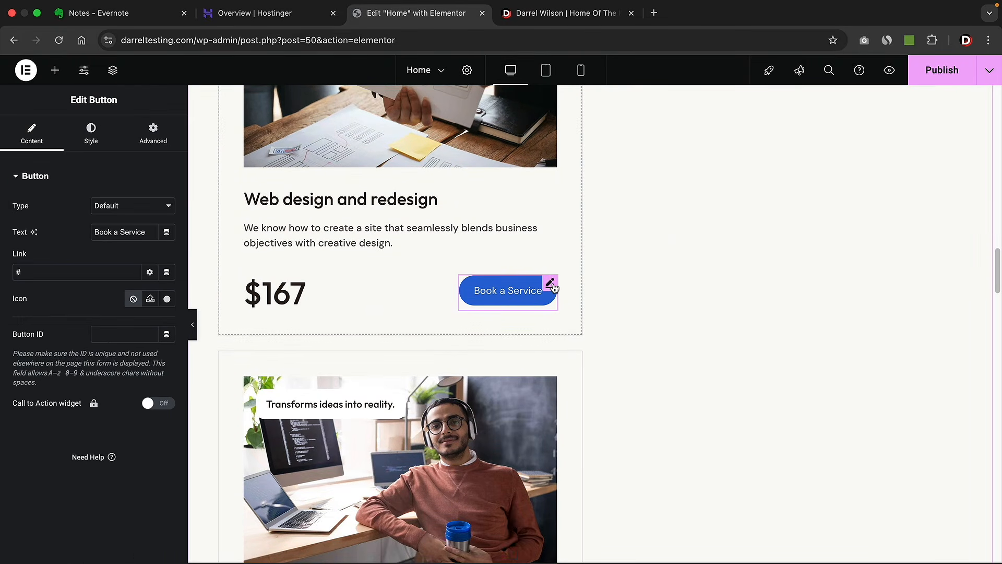
{"action": "left_click", "coordinate": [93, 140]}
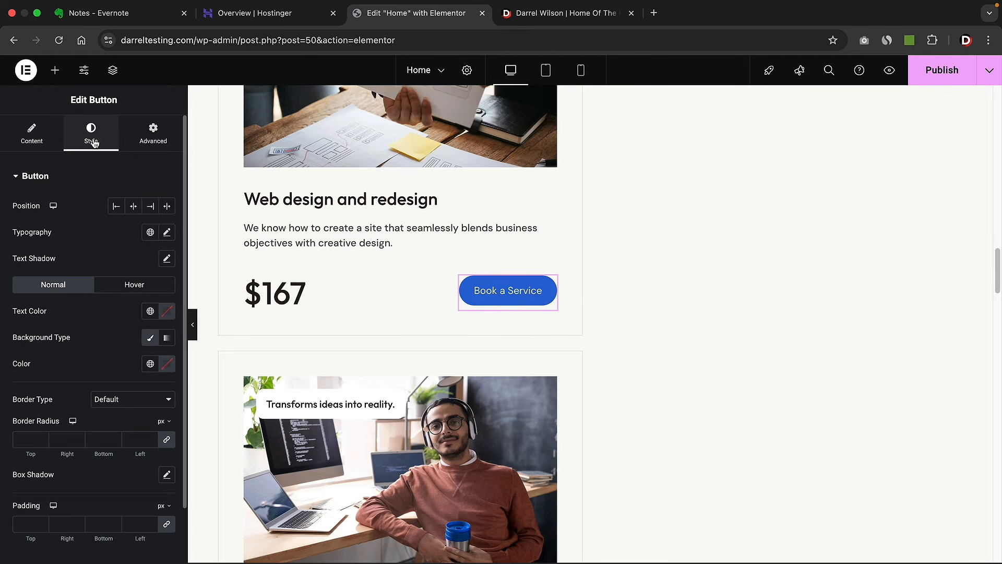
{"action": "left_click", "coordinate": [150, 363]}
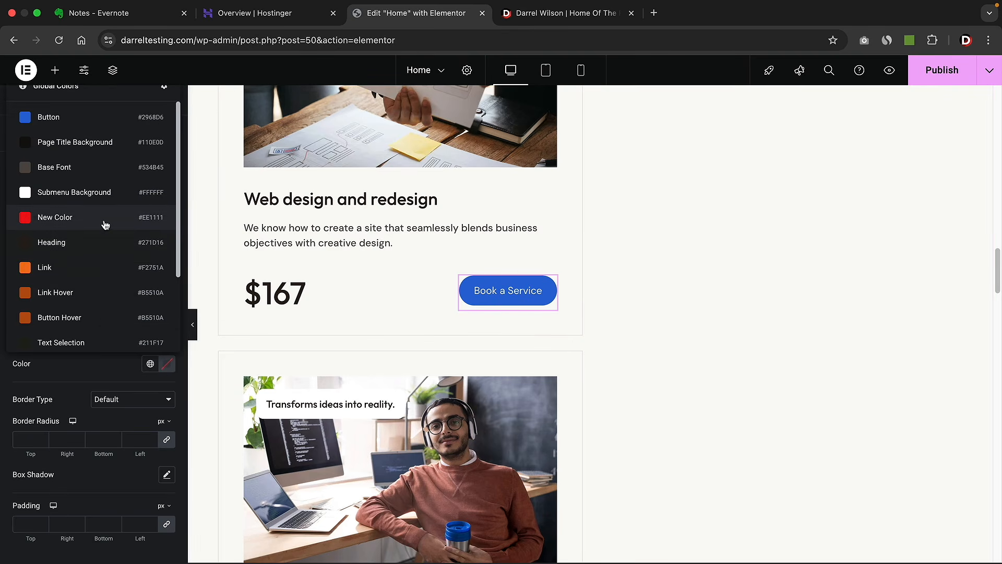
{"action": "left_click", "coordinate": [63, 221]}
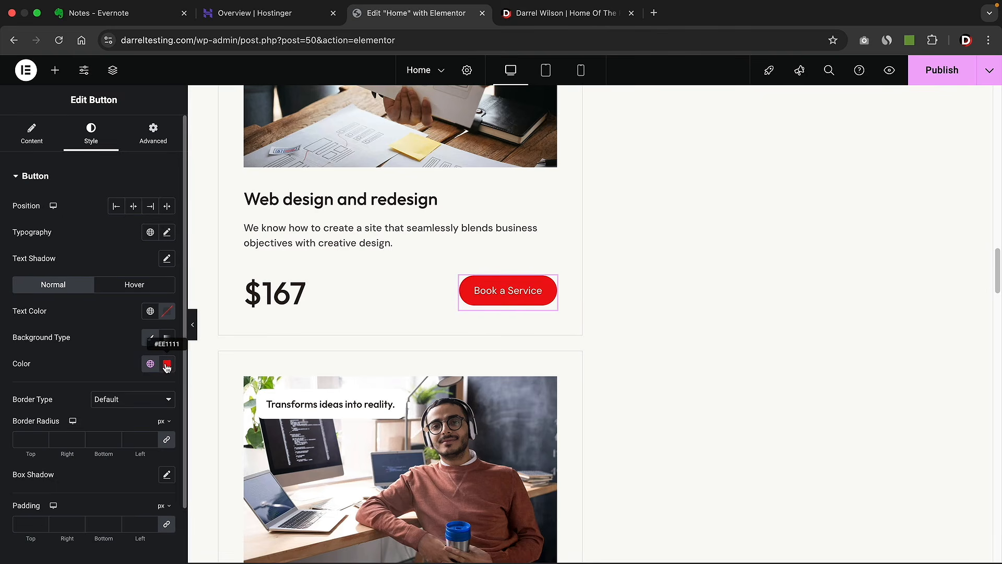
{"action": "left_click", "coordinate": [150, 363]}
{"action": "scroll", "coordinate": [88, 270], "scroll_direction": "down", "scroll_amount": 2}
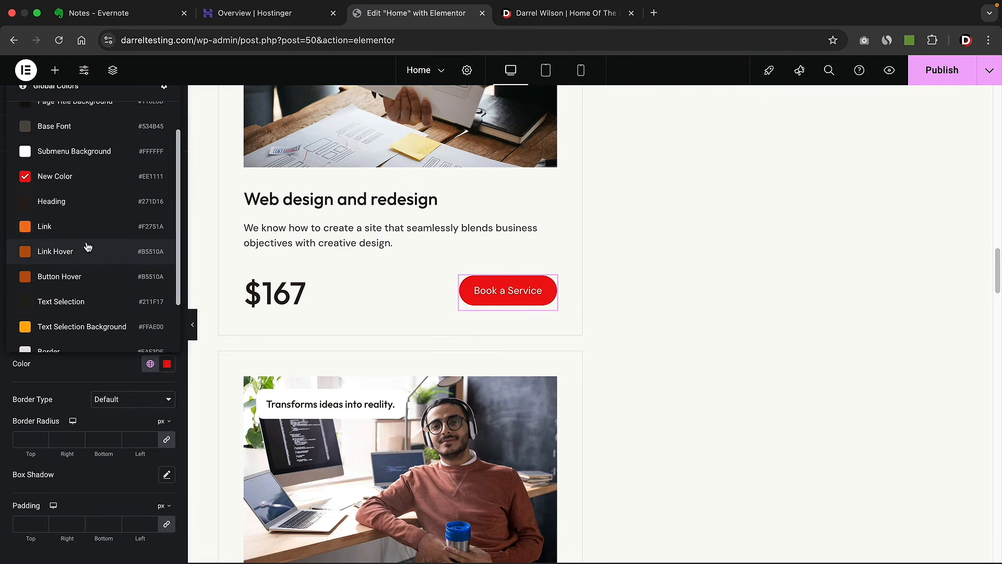
{"action": "left_click", "coordinate": [78, 229]}
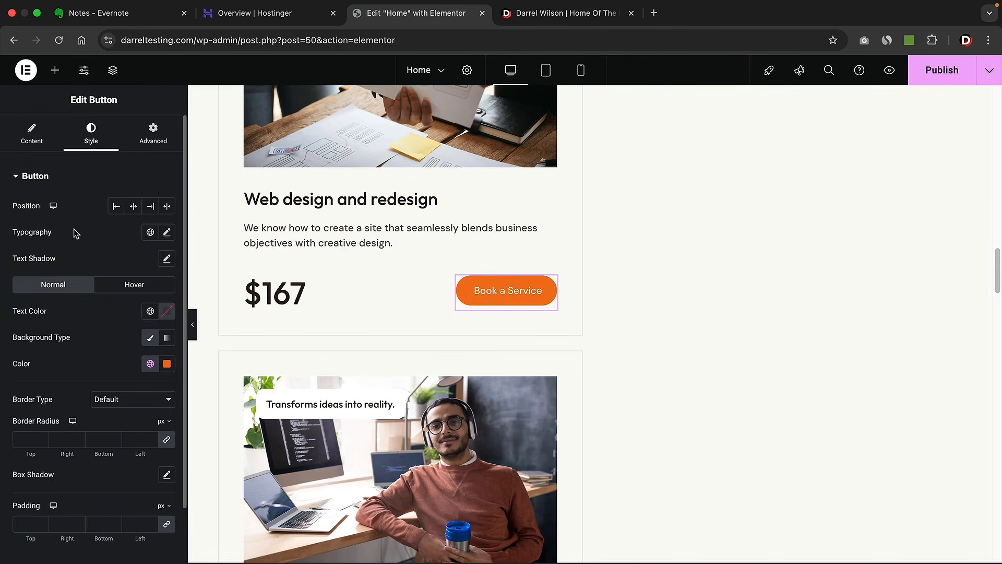
- Look through the global colours again, then select the service description text block
{"action": "left_click", "coordinate": [150, 363]}
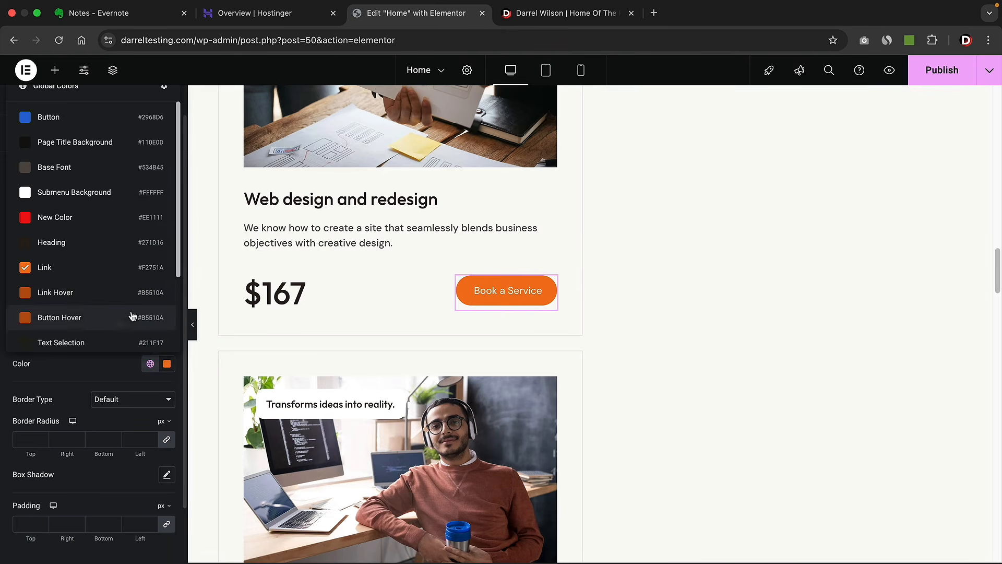
{"action": "scroll", "coordinate": [112, 305], "scroll_direction": "down", "scroll_amount": 3}
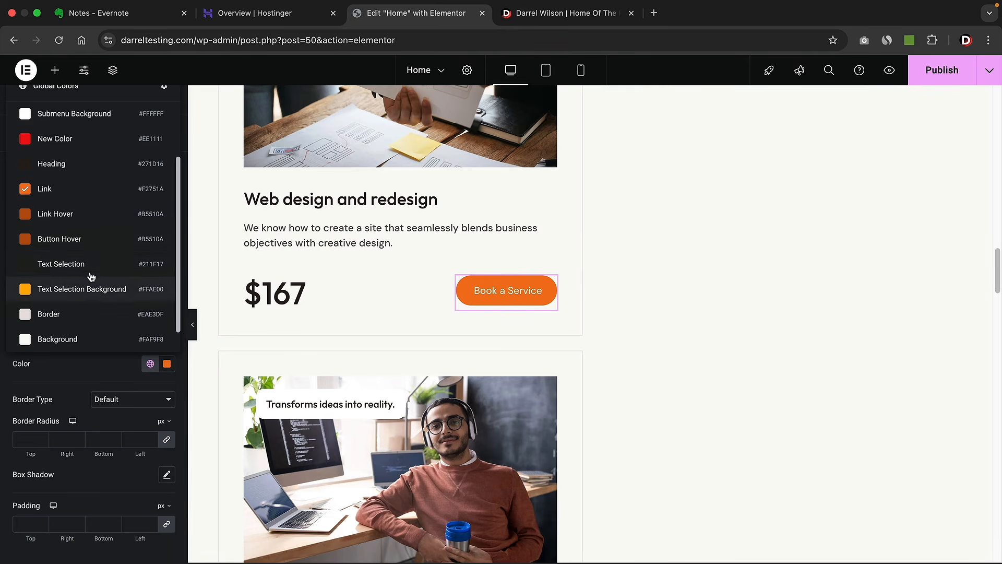
{"action": "scroll", "coordinate": [91, 294], "scroll_direction": "down", "scroll_amount": 1}
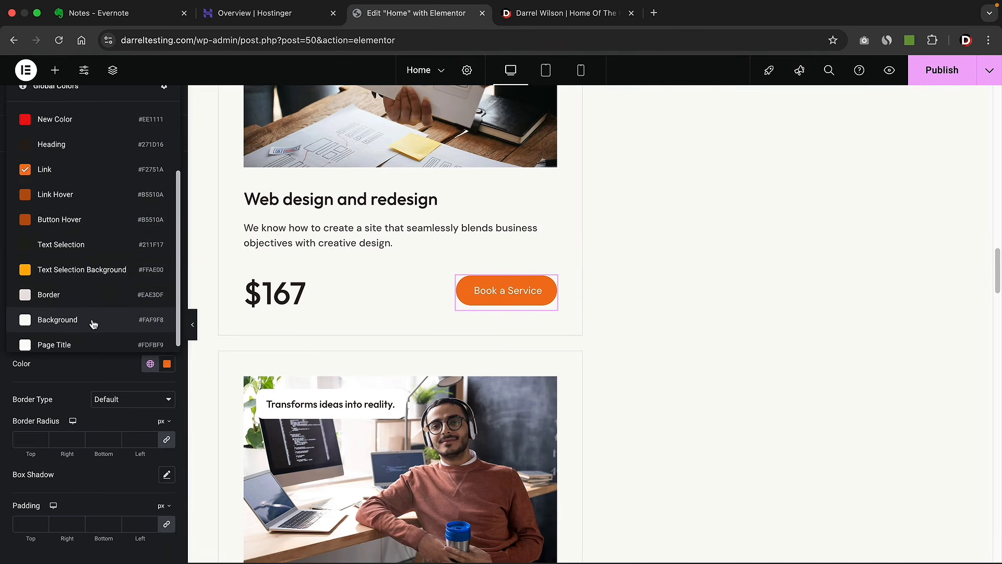
{"action": "scroll", "coordinate": [101, 261], "scroll_direction": "up", "scroll_amount": 1}
{"action": "scroll", "coordinate": [92, 283], "scroll_direction": "up", "scroll_amount": 3}
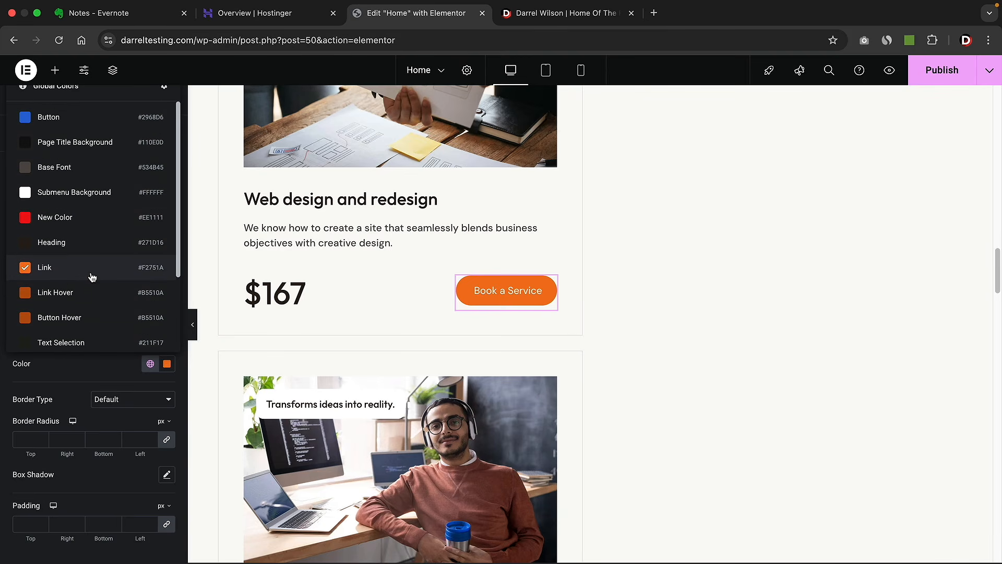
{"action": "left_click", "coordinate": [334, 242]}
{"action": "scroll", "coordinate": [339, 240], "scroll_direction": "up", "scroll_amount": 10}
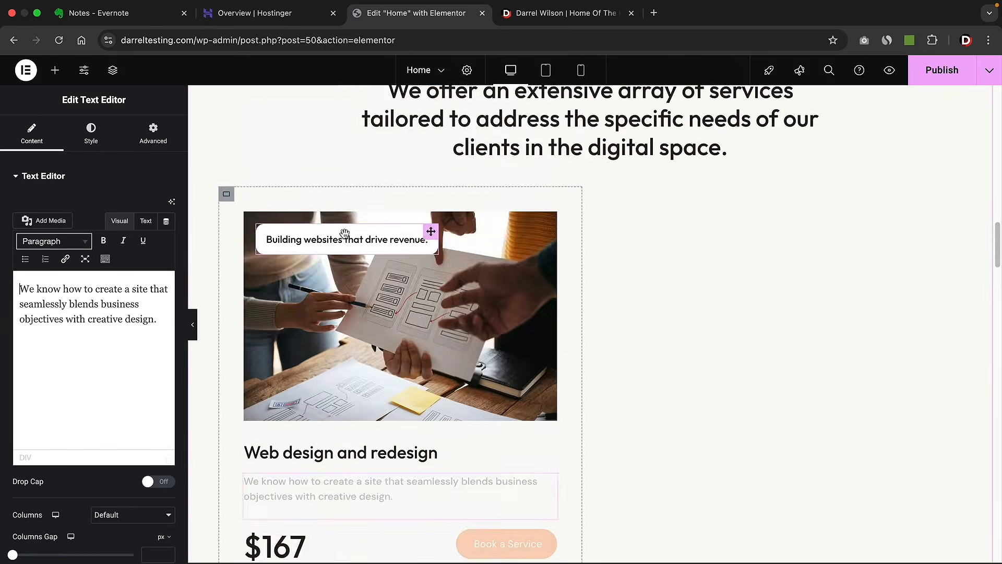
{"action": "scroll", "coordinate": [345, 238], "scroll_direction": "up", "scroll_amount": 5}
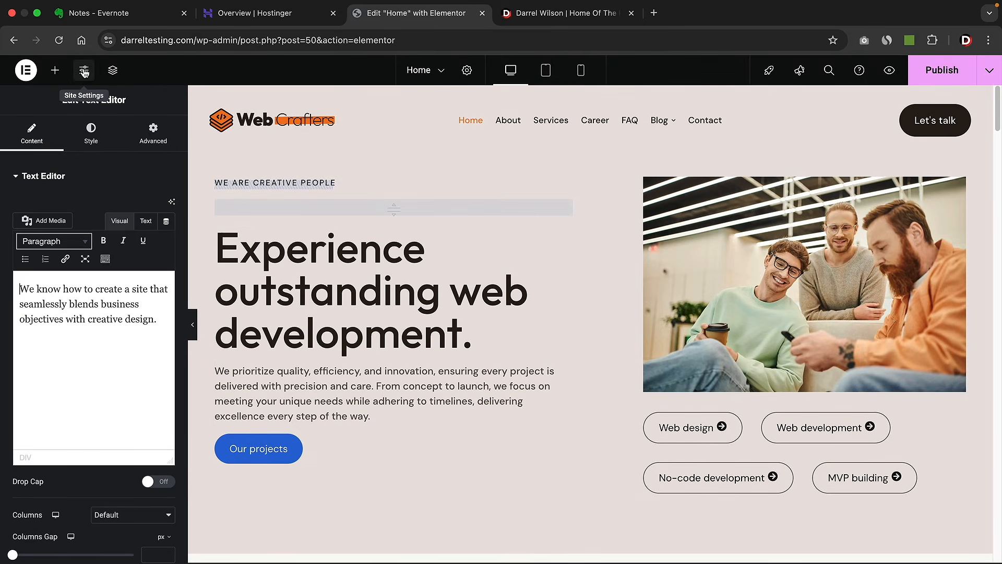
- In Site Settings > Global Fonts, set the Solace H1 font family to Oswald at 68 px
{"action": "left_click", "coordinate": [84, 72]}
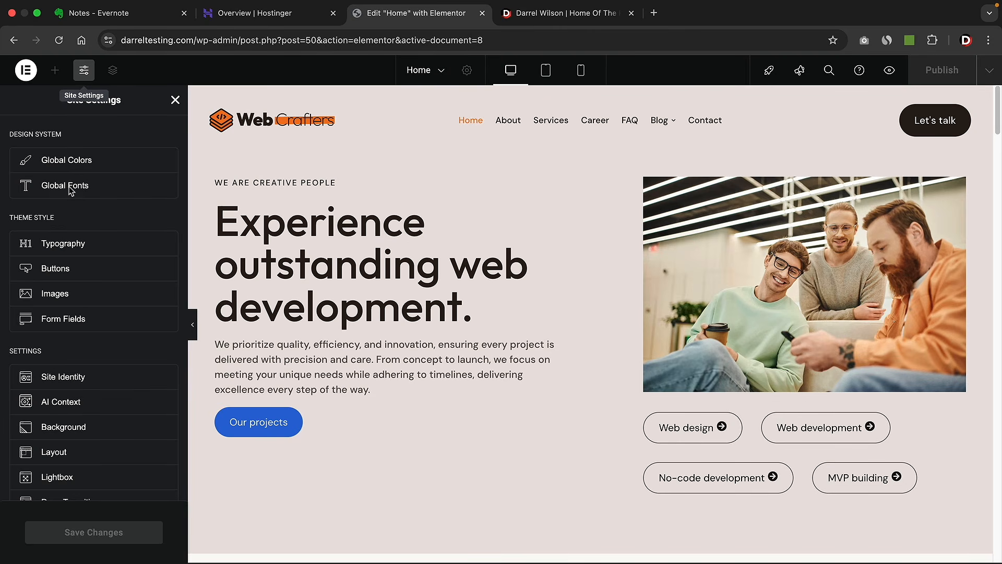
{"action": "left_click", "coordinate": [71, 189]}
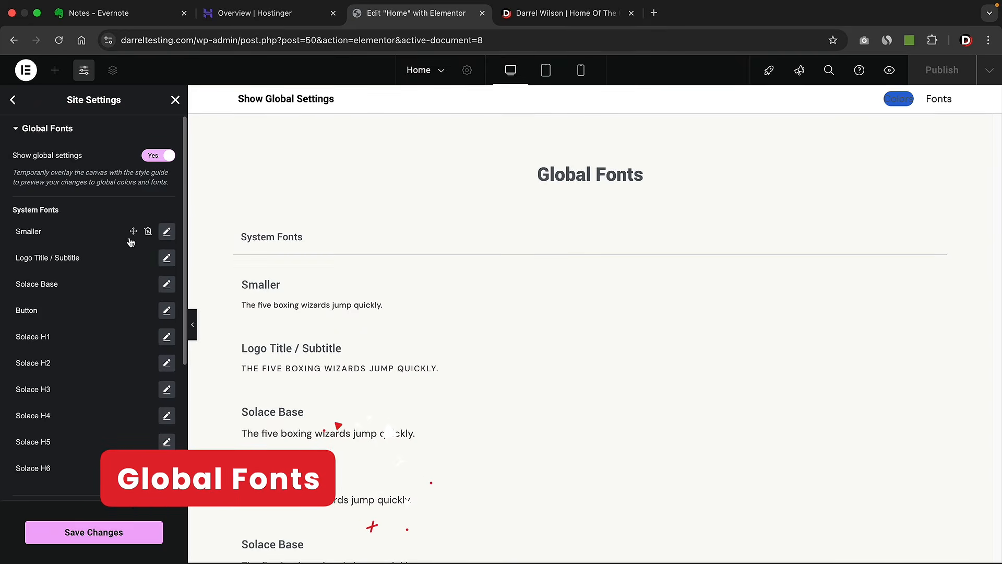
{"action": "left_click_drag", "start_coordinate": [49, 309], "coordinate": [15, 362]}
{"action": "left_click", "coordinate": [49, 389]}
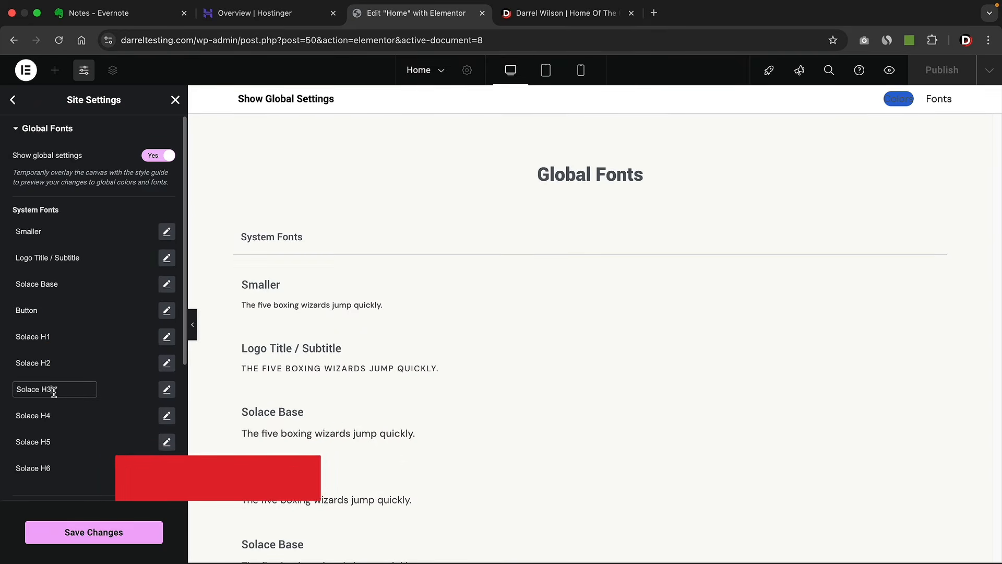
{"action": "scroll", "coordinate": [60, 412], "scroll_direction": "down", "scroll_amount": 1}
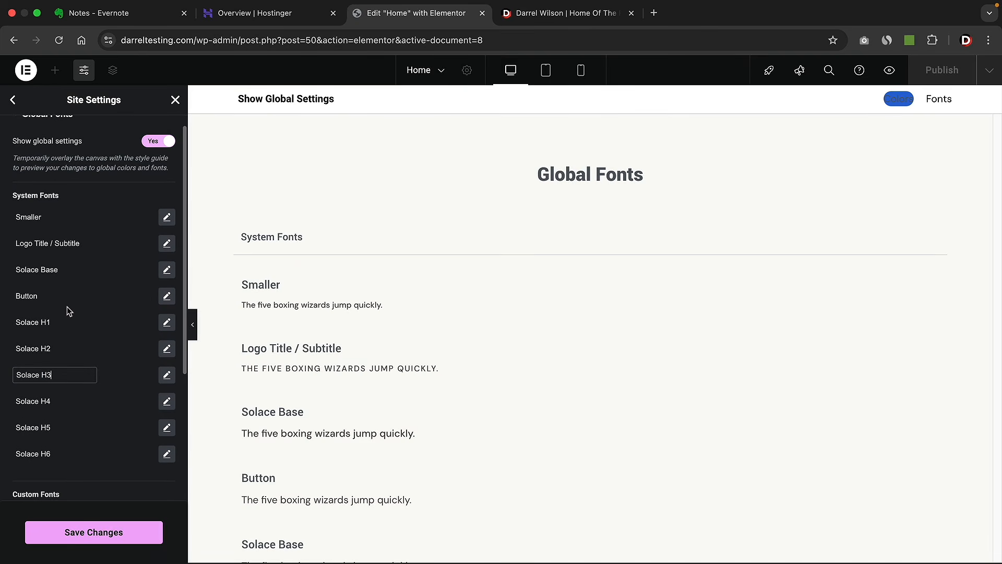
{"action": "left_click", "coordinate": [167, 322]}
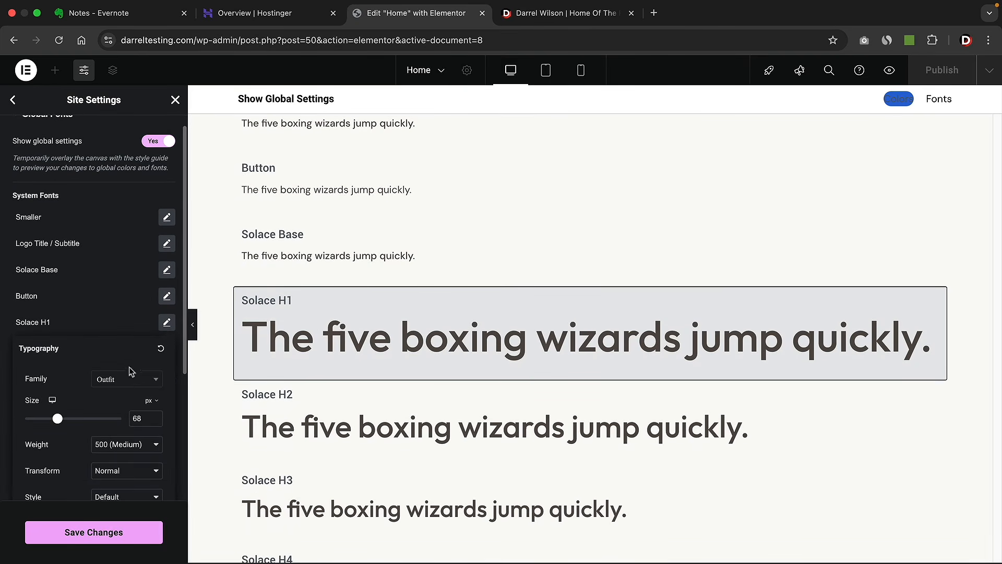
{"action": "left_click", "coordinate": [129, 384]}
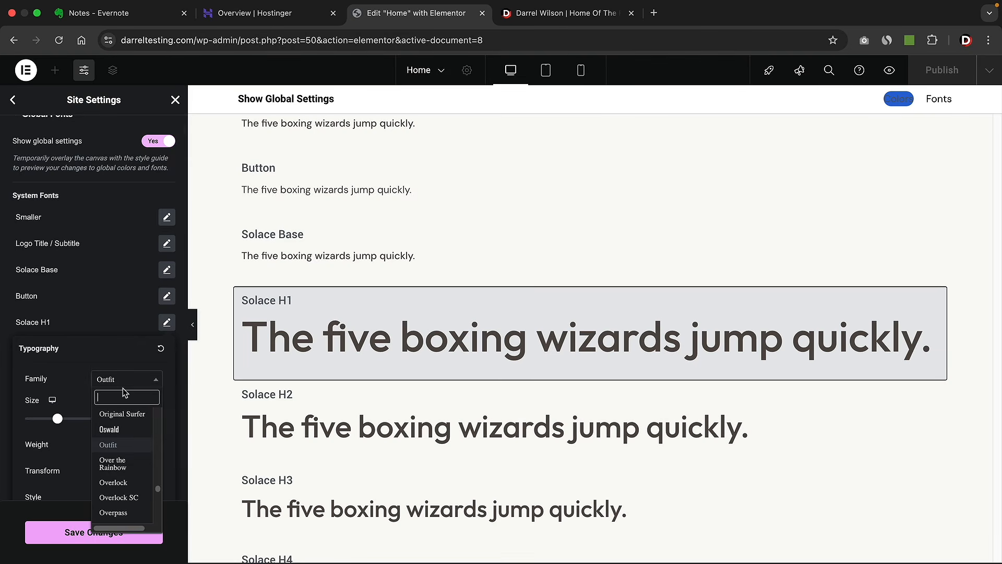
{"action": "left_click", "coordinate": [126, 430]}
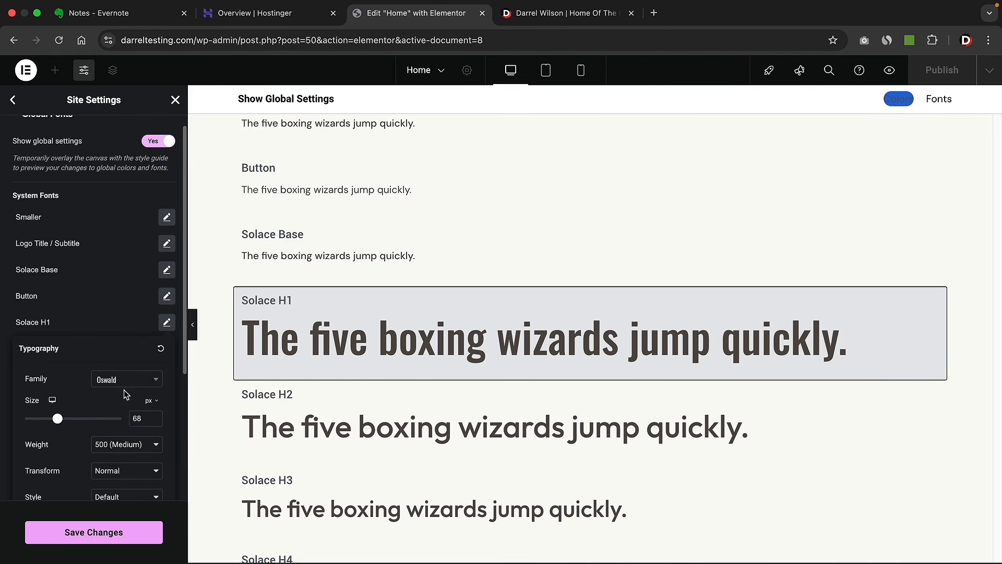
{"action": "left_click", "coordinate": [125, 320]}
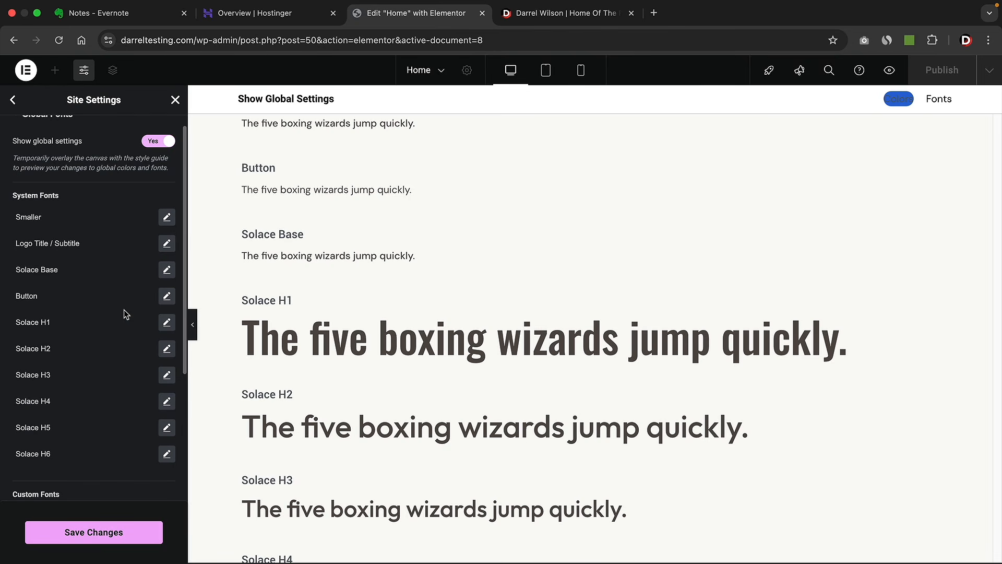
- Check the Solace H3 and Smaller fonts, then save the global font changes
{"action": "left_click", "coordinate": [167, 374]}
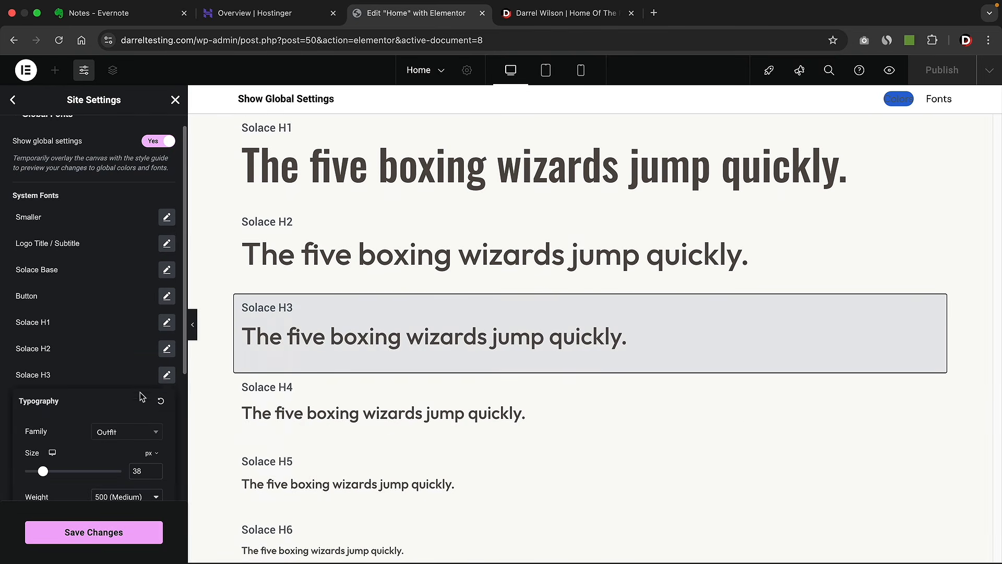
{"action": "left_click", "coordinate": [107, 354]}
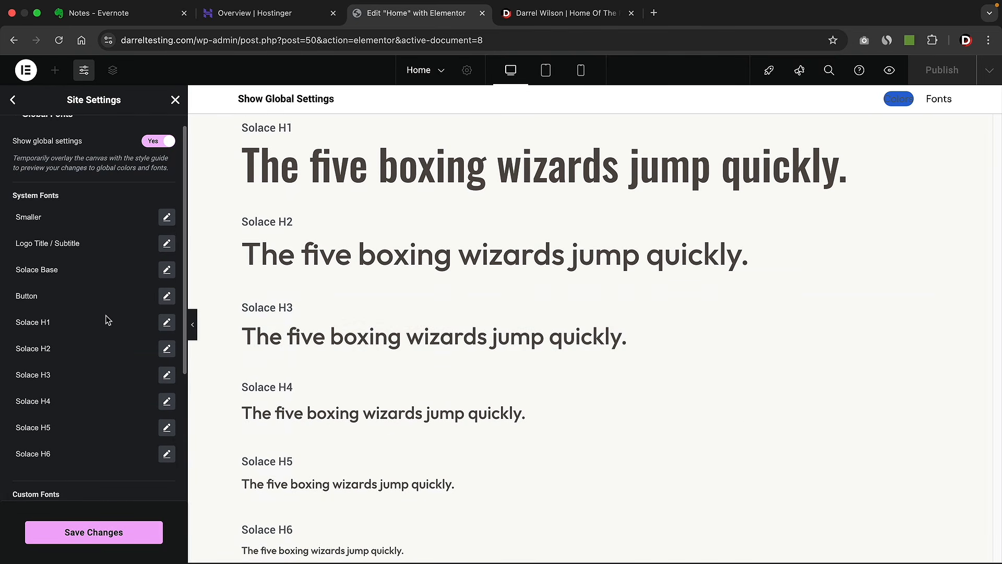
{"action": "left_click", "coordinate": [166, 217]}
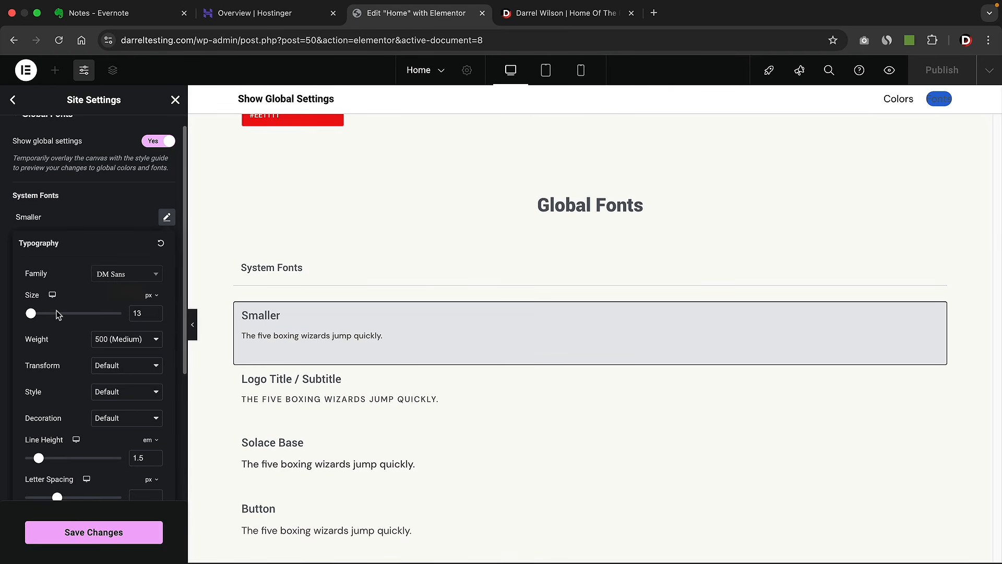
{"action": "left_click", "coordinate": [108, 537]}
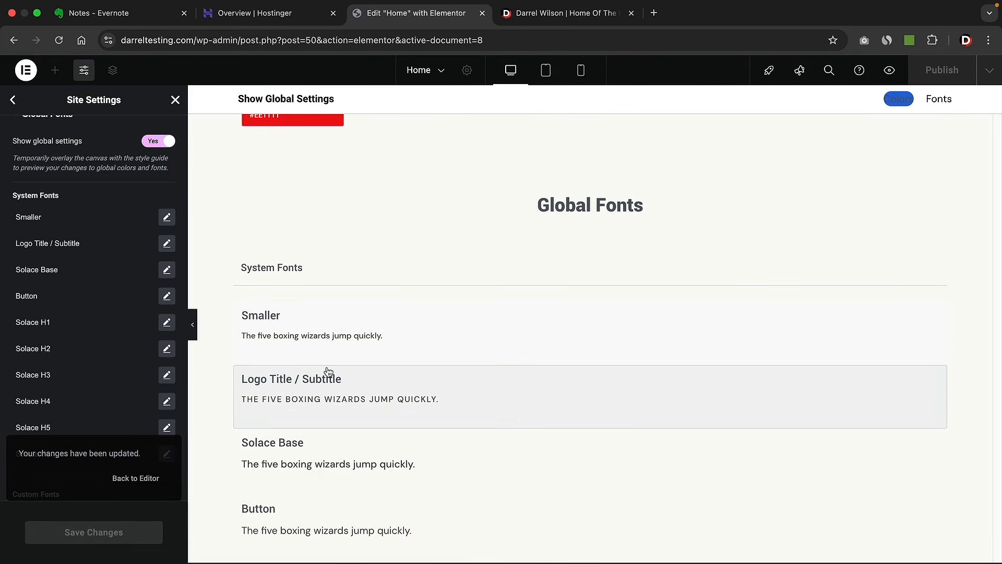
- Link the hero heading's typography to the Solace H1 global font, then open Site Settings
{"action": "left_click", "coordinate": [176, 99]}
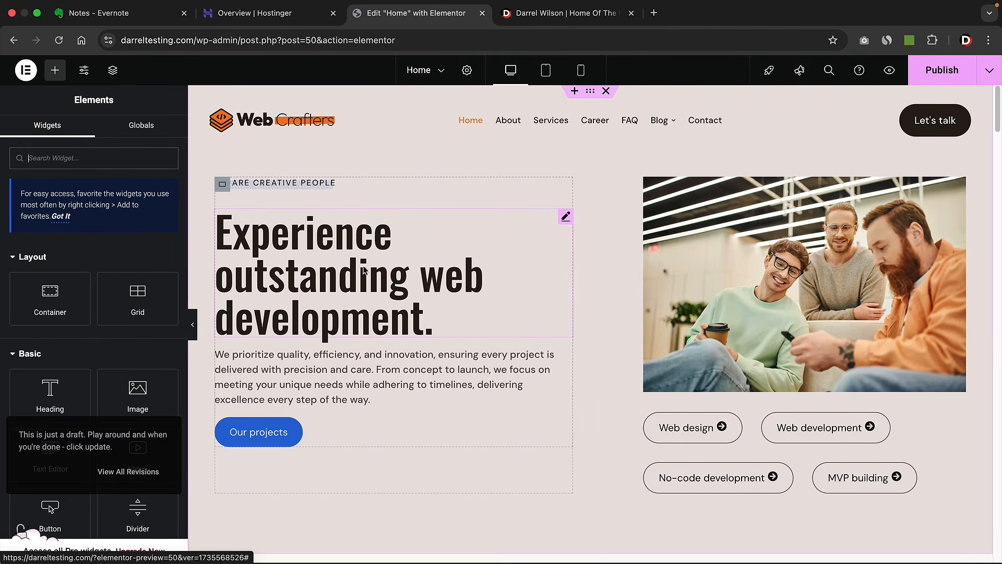
{"action": "left_click", "coordinate": [565, 219]}
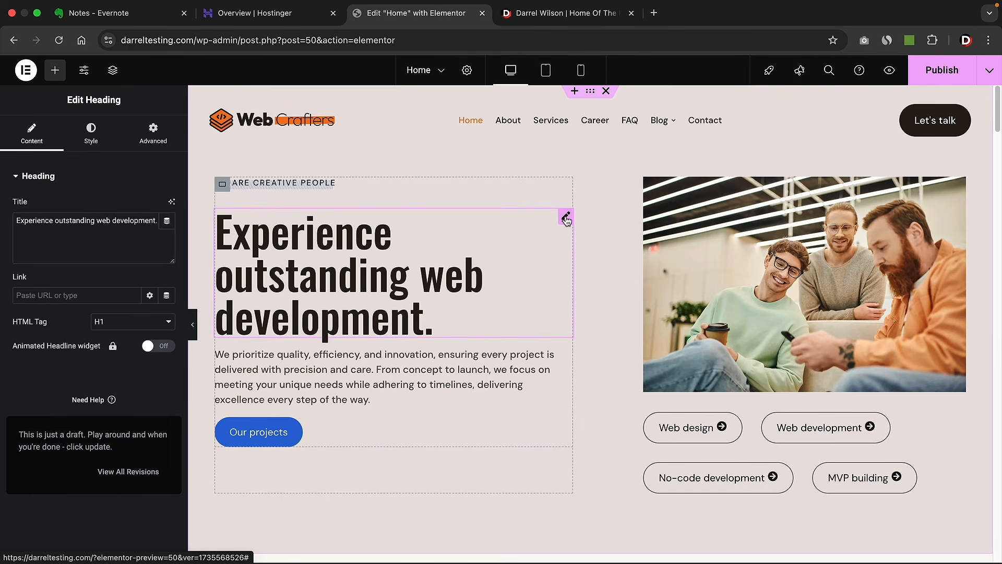
{"action": "left_click", "coordinate": [100, 143]}
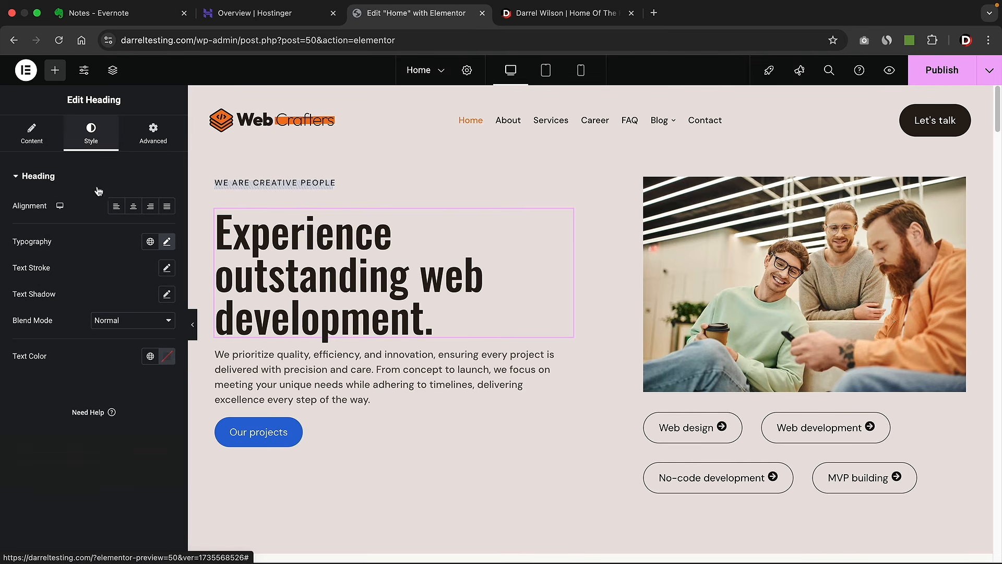
{"action": "left_click", "coordinate": [151, 242]}
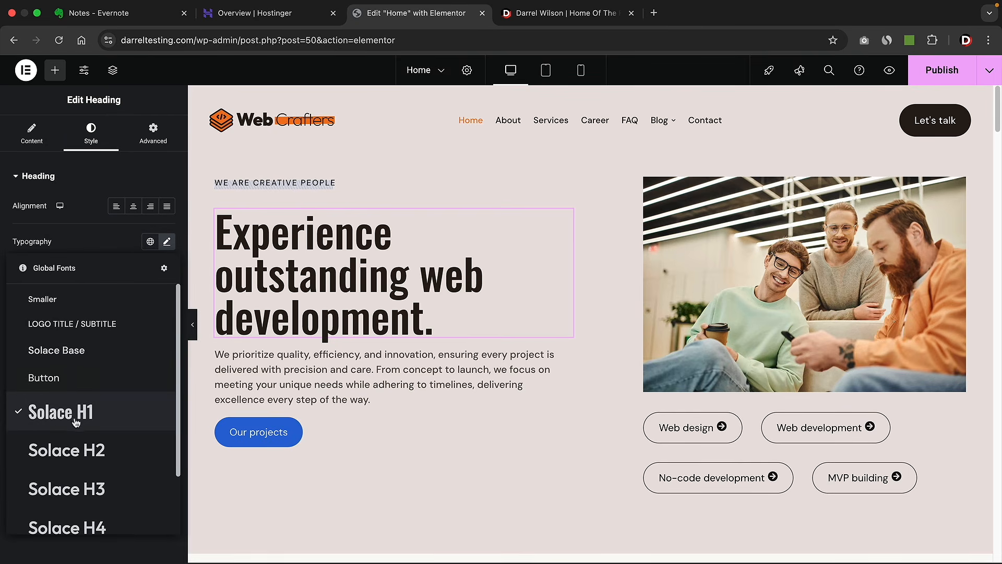
{"action": "left_click", "coordinate": [95, 405]}
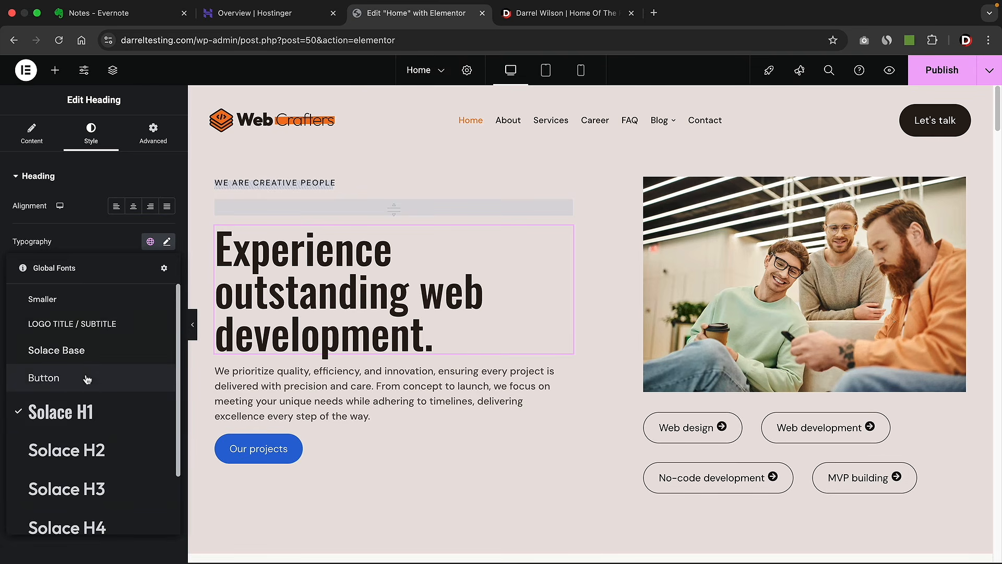
{"action": "left_click", "coordinate": [79, 454]}
{"action": "left_click", "coordinate": [148, 241]}
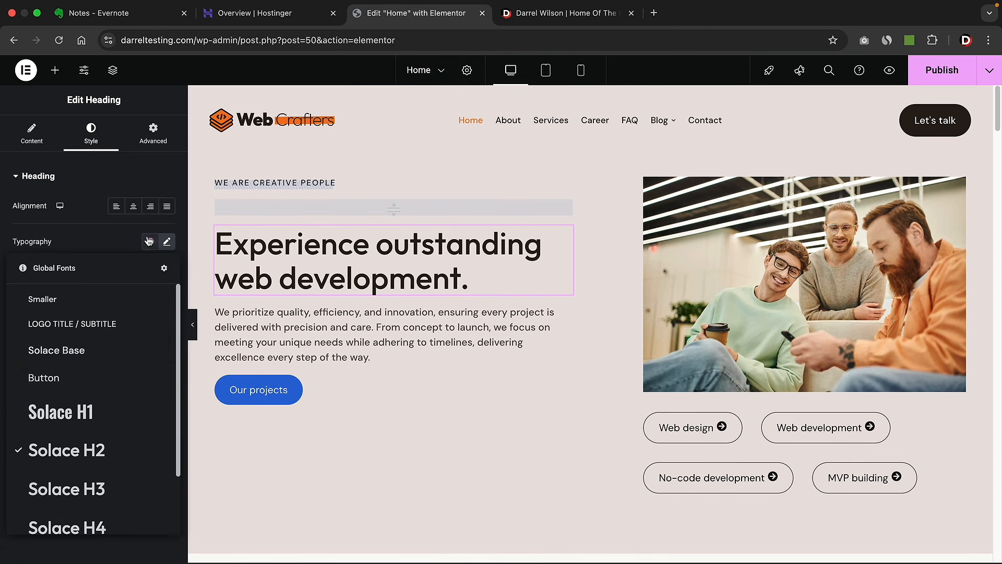
{"action": "left_click", "coordinate": [86, 411]}
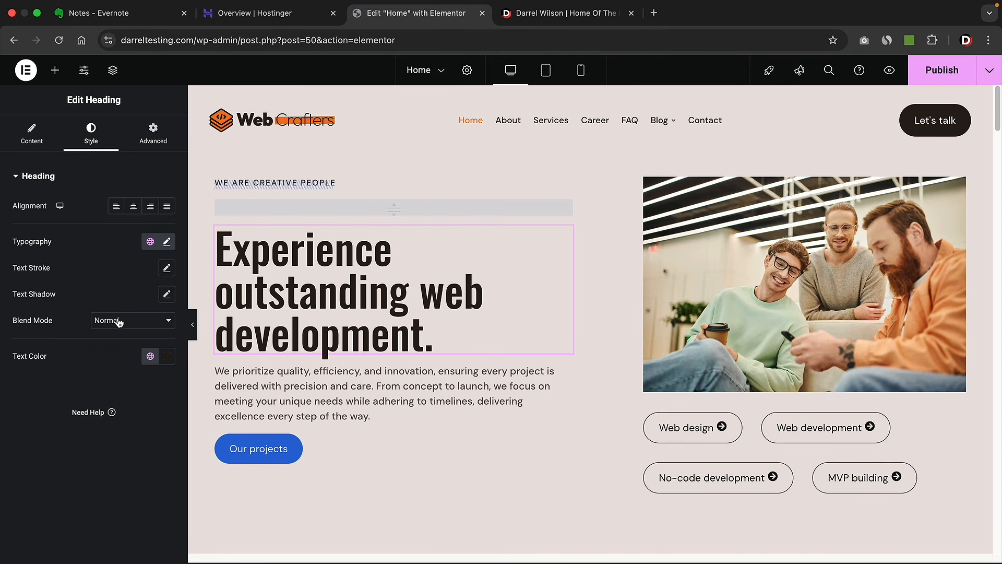
{"action": "left_click", "coordinate": [84, 71]}
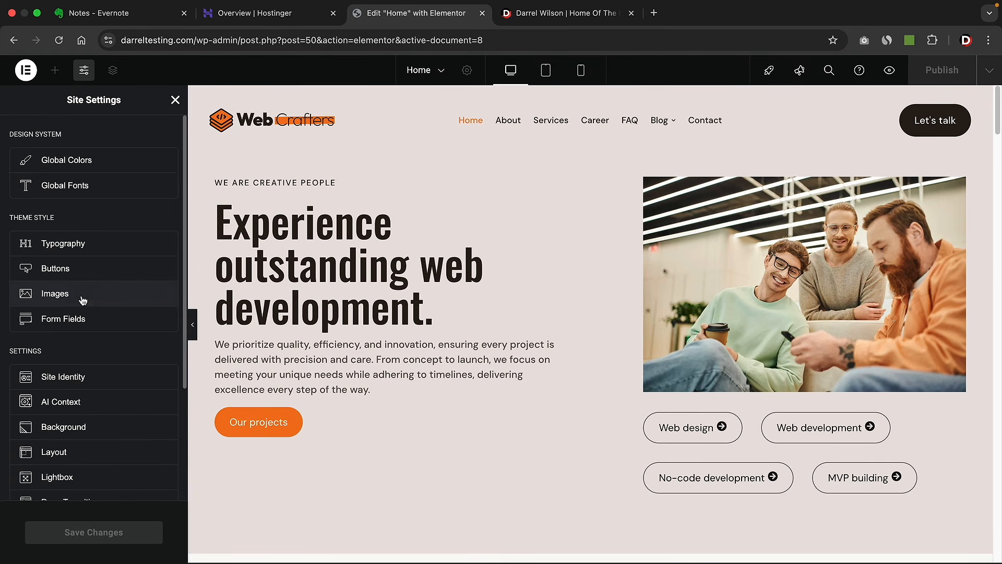
- Give site images a Double border 8 px wide and save the settings
{"action": "left_click", "coordinate": [80, 297]}
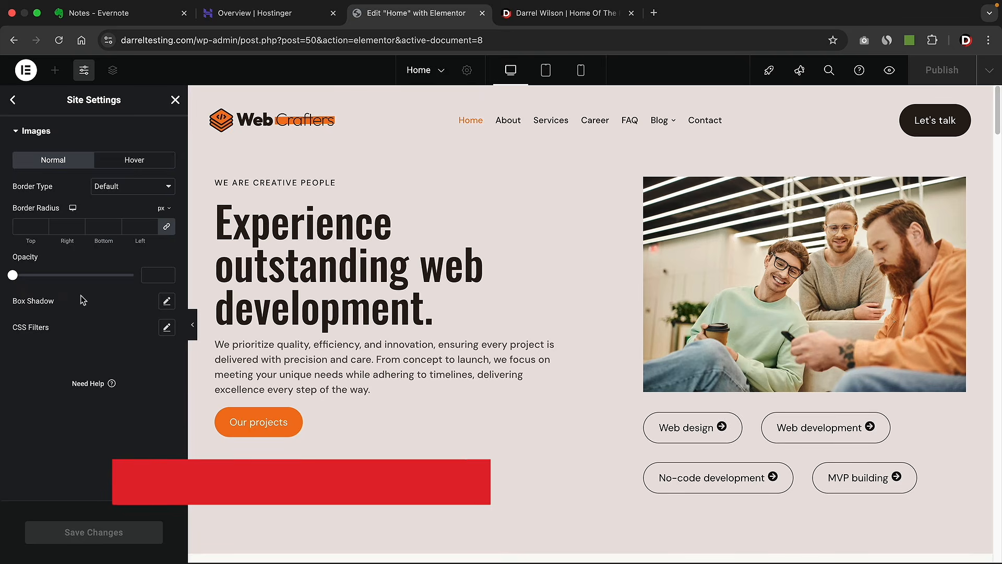
{"action": "left_click", "coordinate": [121, 189]}
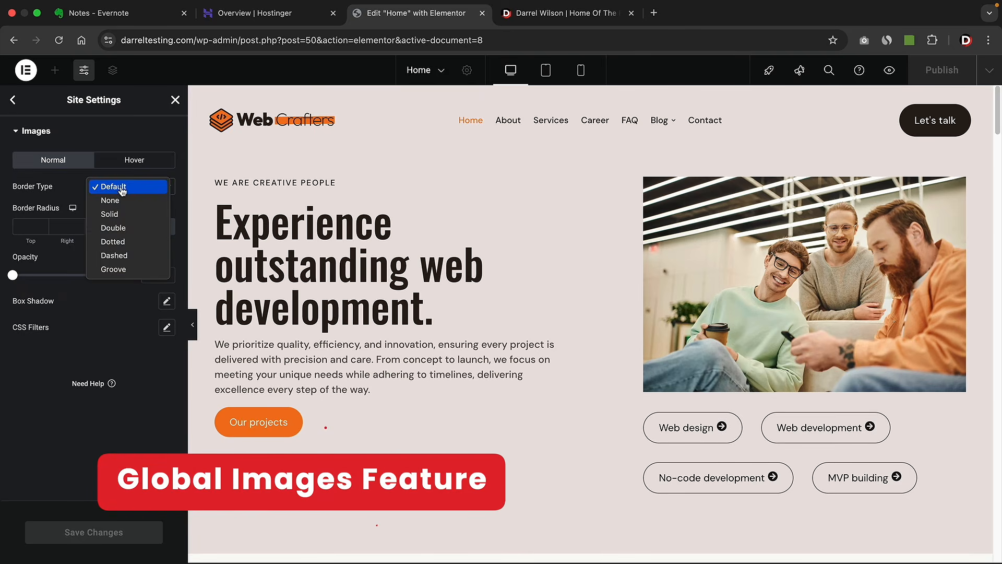
{"action": "left_click", "coordinate": [130, 228]}
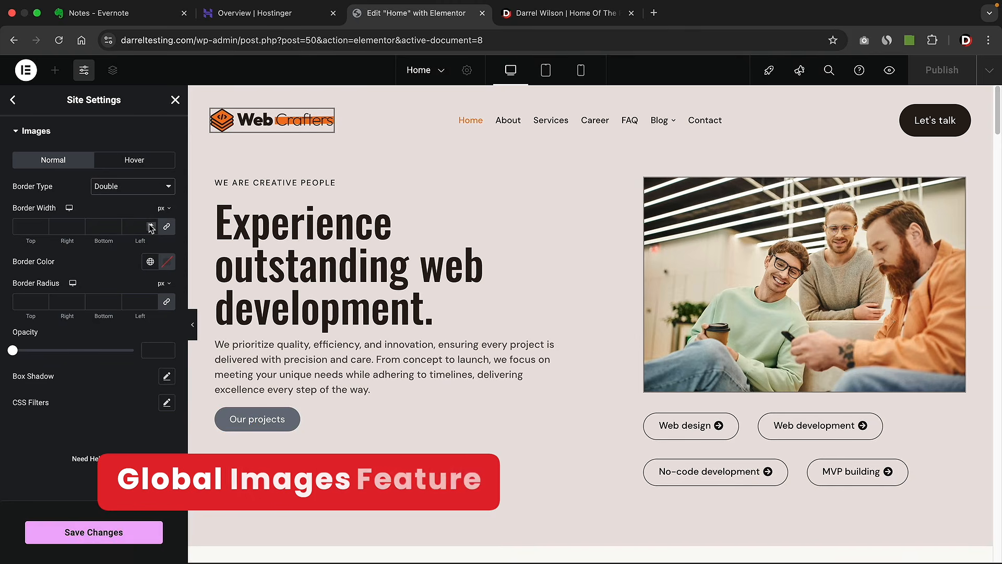
{"action": "left_click", "coordinate": [150, 225]}
{"action": "left_click", "coordinate": [151, 225]}
{"action": "left_click", "coordinate": [150, 225]}
{"action": "left_click", "coordinate": [150, 225]}
{"action": "left_click", "coordinate": [151, 225]}
{"action": "left_click", "coordinate": [151, 225]}
{"action": "left_click", "coordinate": [150, 225]}
{"action": "left_click", "coordinate": [150, 225]}
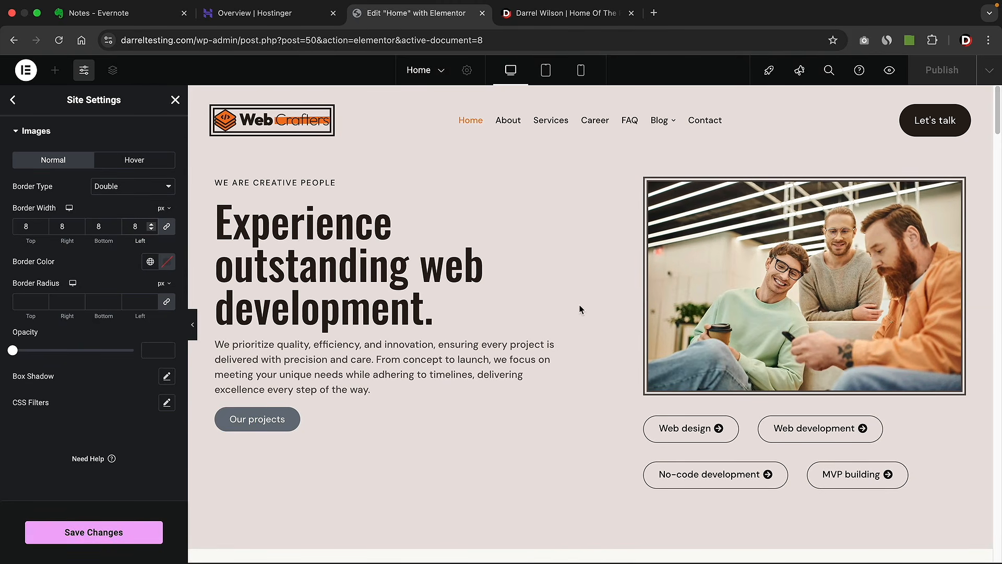
{"action": "scroll", "coordinate": [579, 310], "scroll_direction": "down", "scroll_amount": 9}
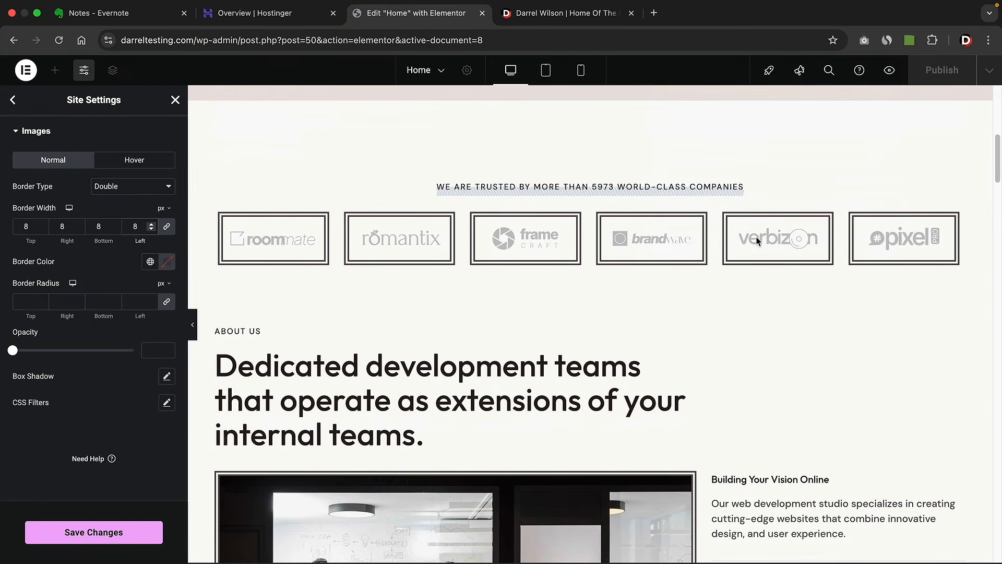
{"action": "scroll", "coordinate": [769, 289], "scroll_direction": "down", "scroll_amount": 5}
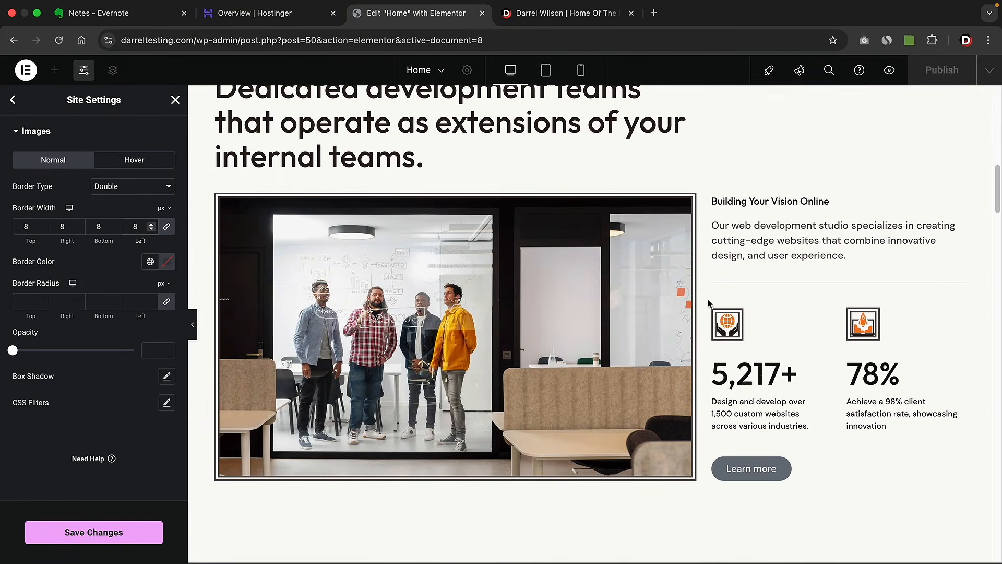
{"action": "scroll", "coordinate": [705, 305], "scroll_direction": "up", "scroll_amount": 12}
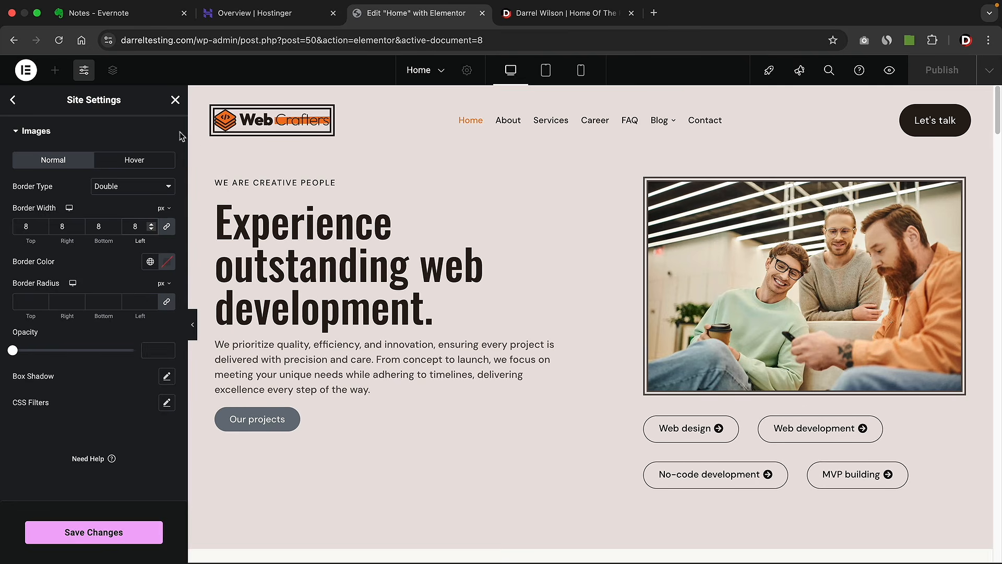
{"action": "left_click", "coordinate": [107, 531]}
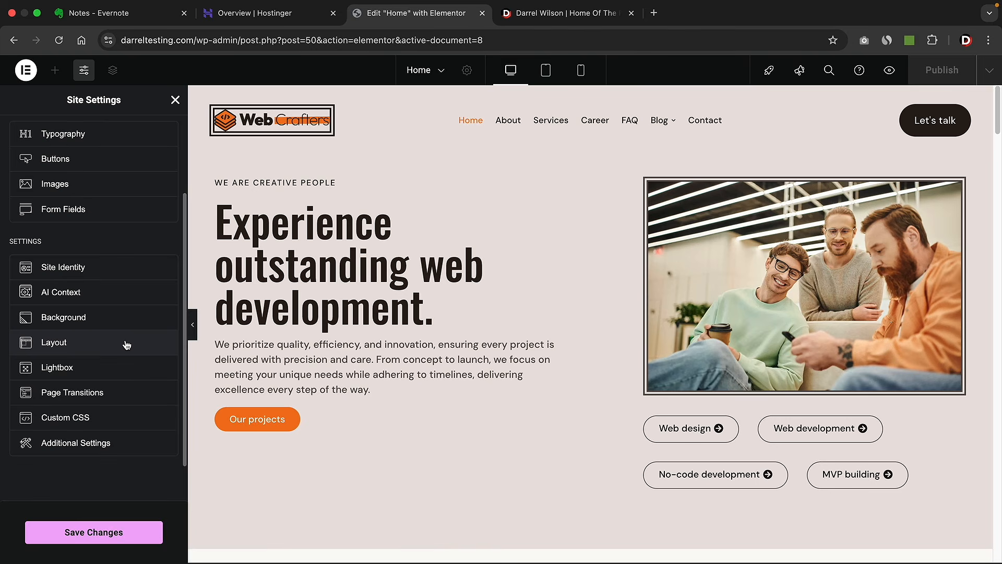
- Check the Background settings, return to the Site Settings menu and save again
{"action": "left_click", "coordinate": [108, 317]}
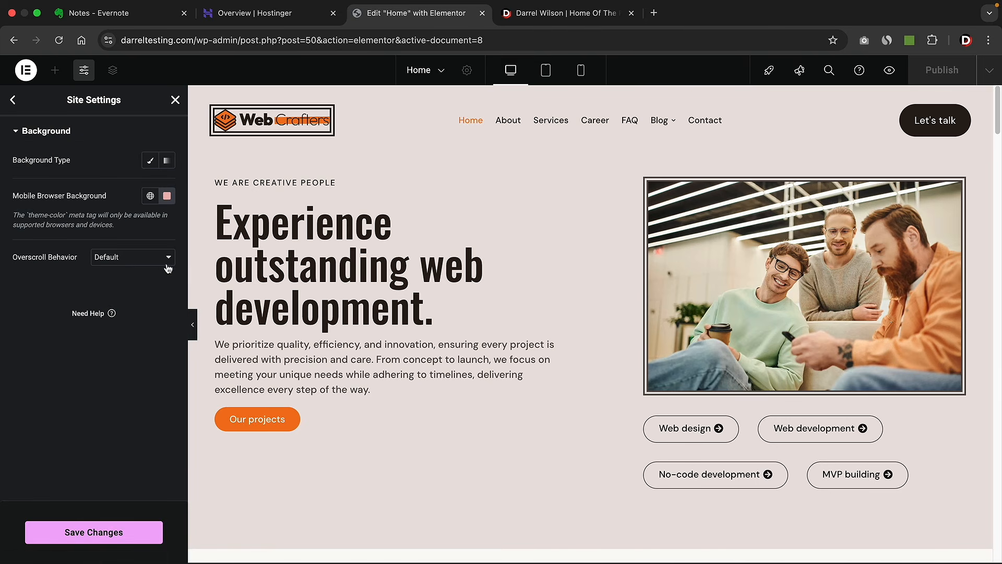
{"action": "left_click", "coordinate": [12, 99]}
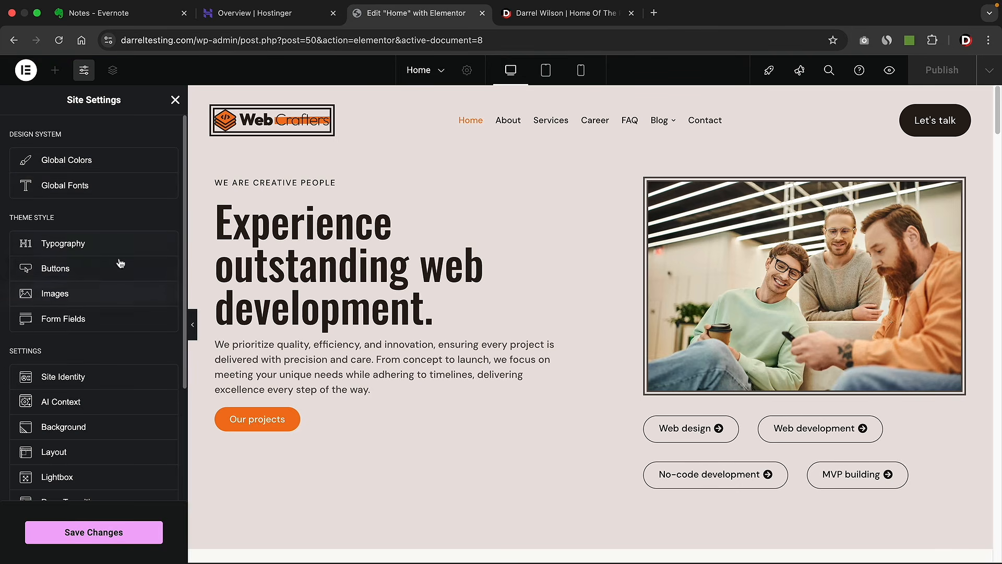
{"action": "scroll", "coordinate": [115, 280], "scroll_direction": "down", "scroll_amount": 1}
{"action": "scroll", "coordinate": [112, 278], "scroll_direction": "down", "scroll_amount": 4}
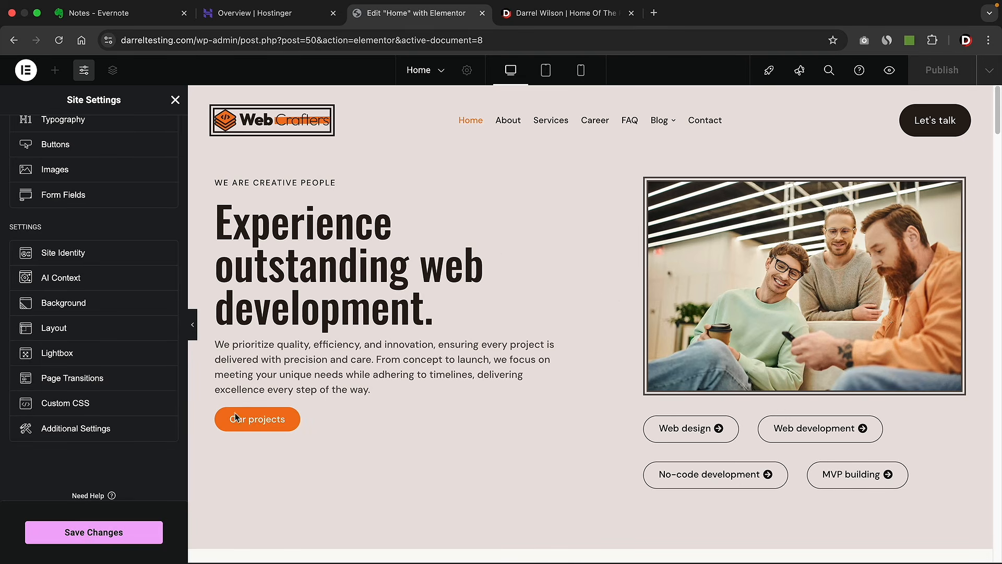
{"action": "left_click", "coordinate": [127, 534]}
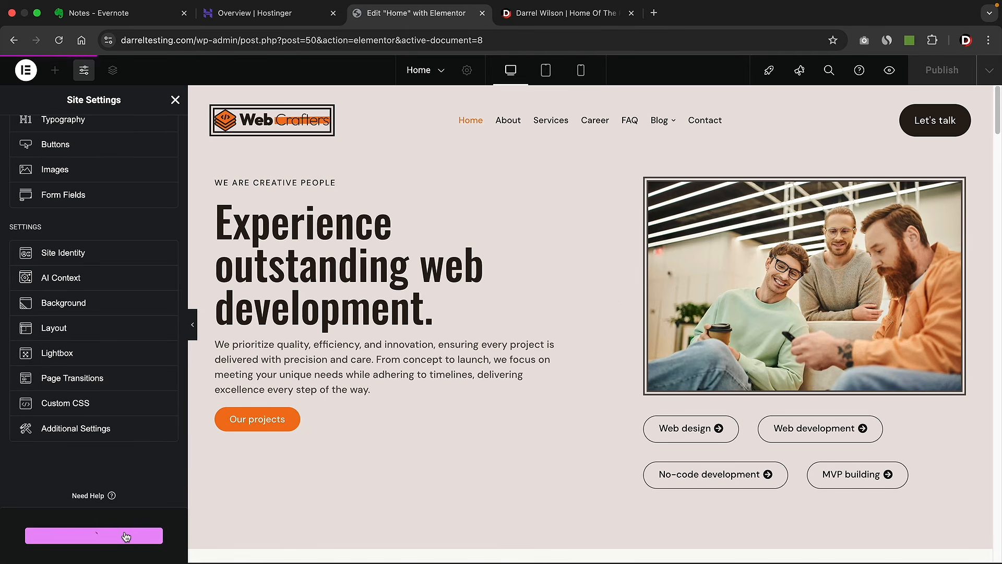
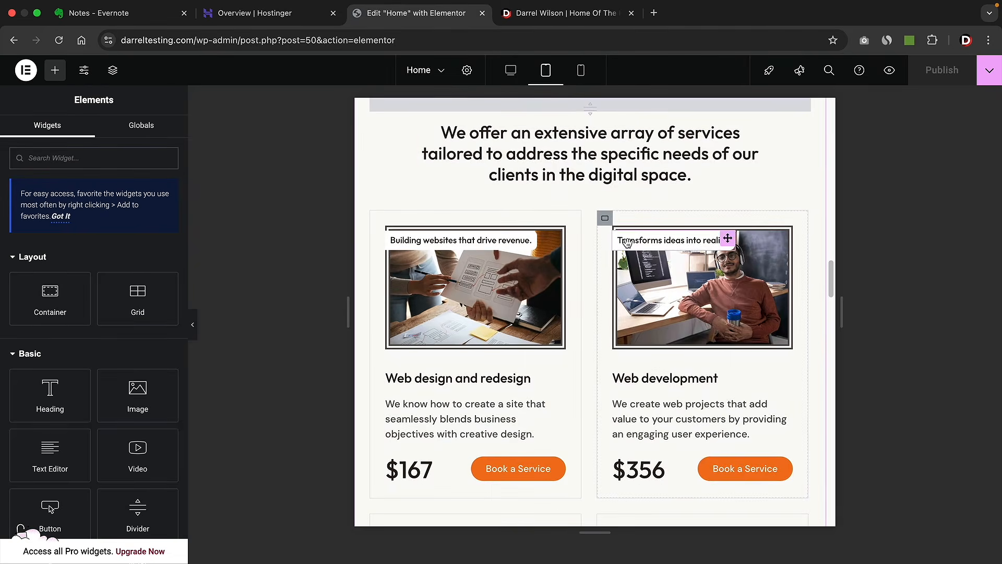
- Centre the hero headline and the paragraph below it for Tablet Portrait
{"action": "left_click_drag", "start_coordinate": [830, 304], "coordinate": [801, 117]}
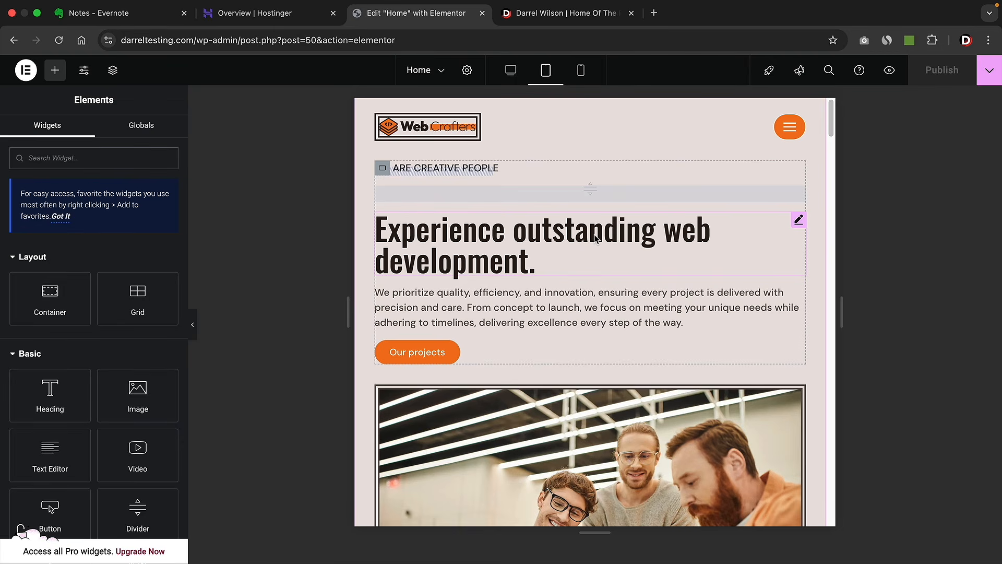
{"action": "left_click", "coordinate": [799, 221]}
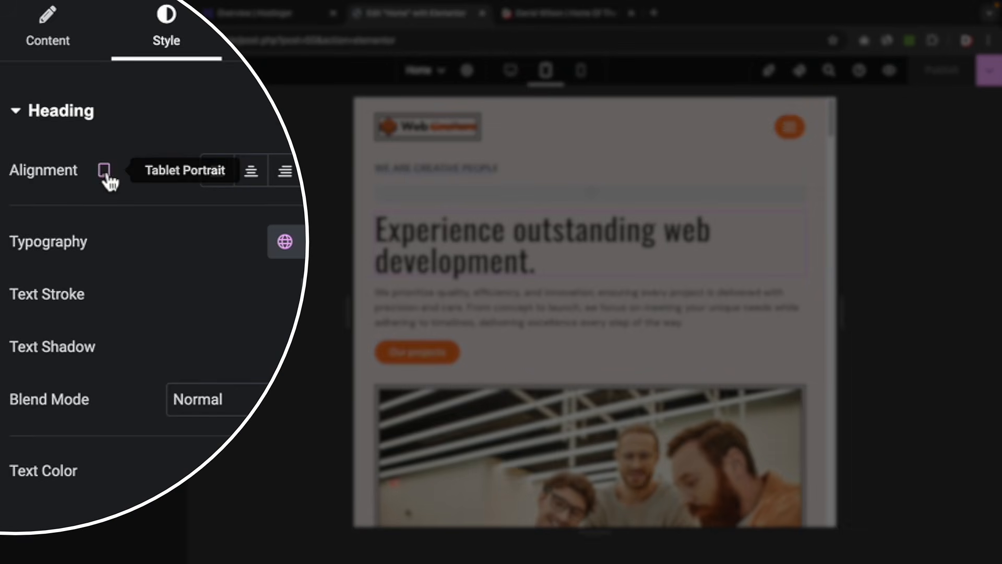
{"action": "left_click", "coordinate": [107, 174]}
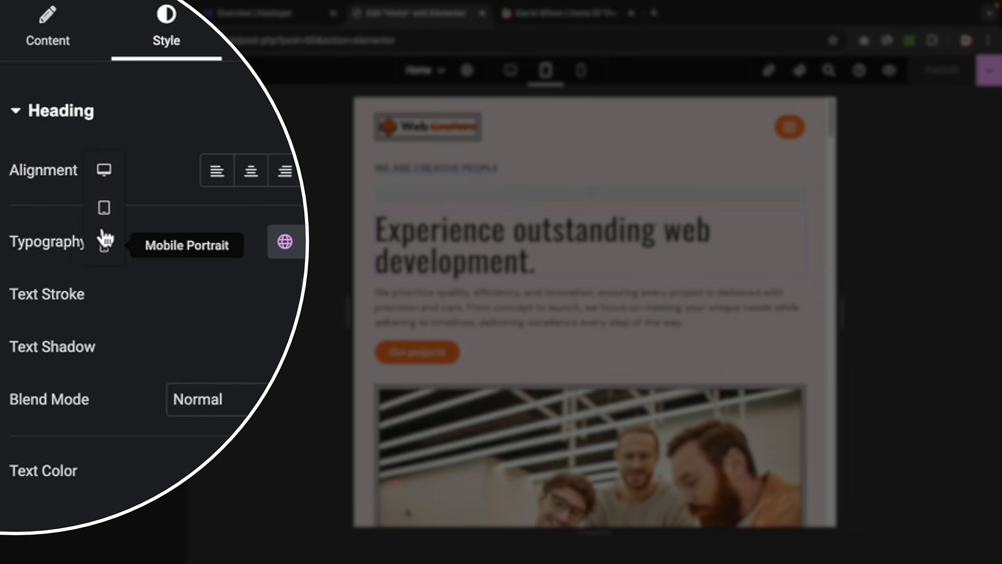
{"action": "left_click", "coordinate": [106, 209]}
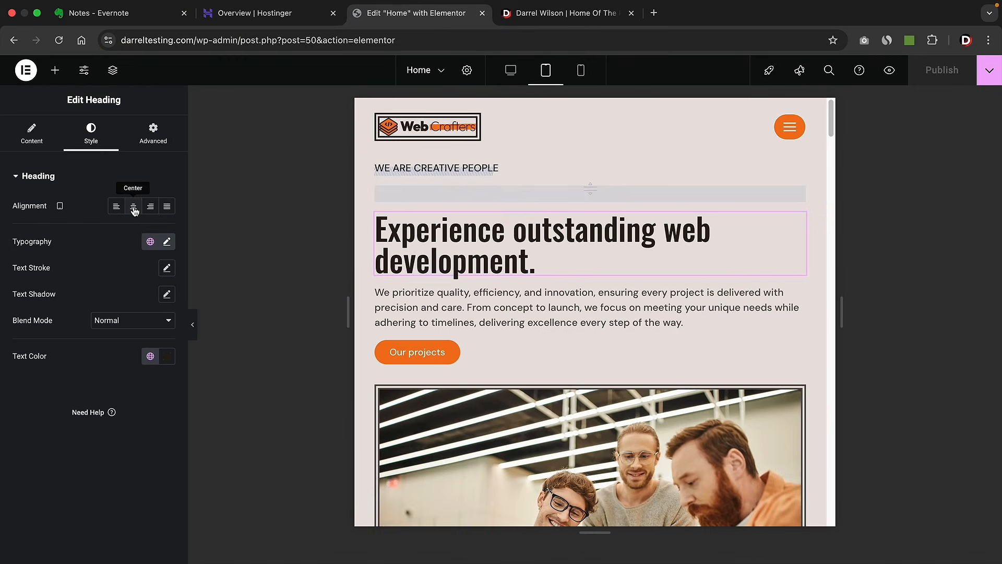
{"action": "left_click", "coordinate": [134, 207]}
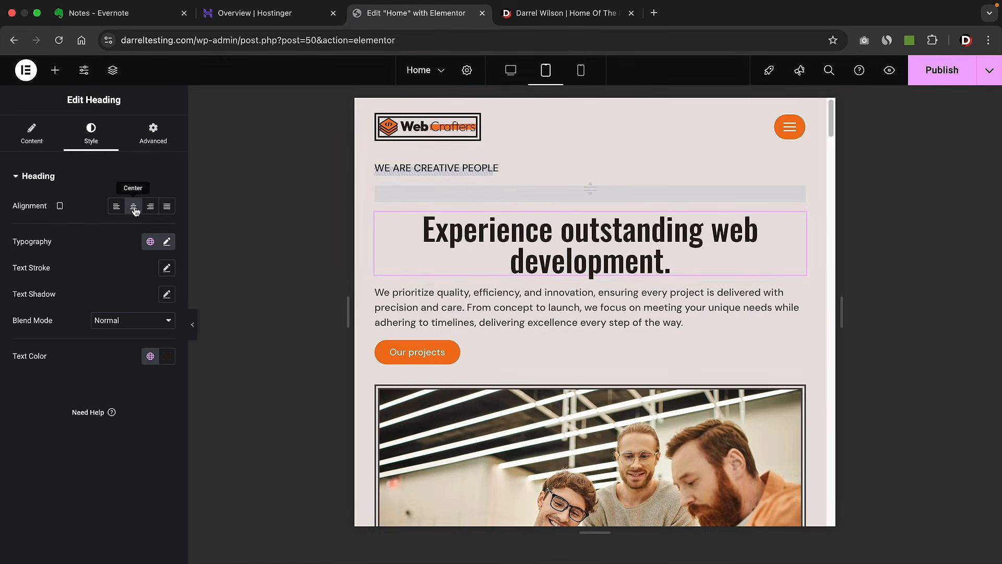
{"action": "left_click", "coordinate": [447, 299]}
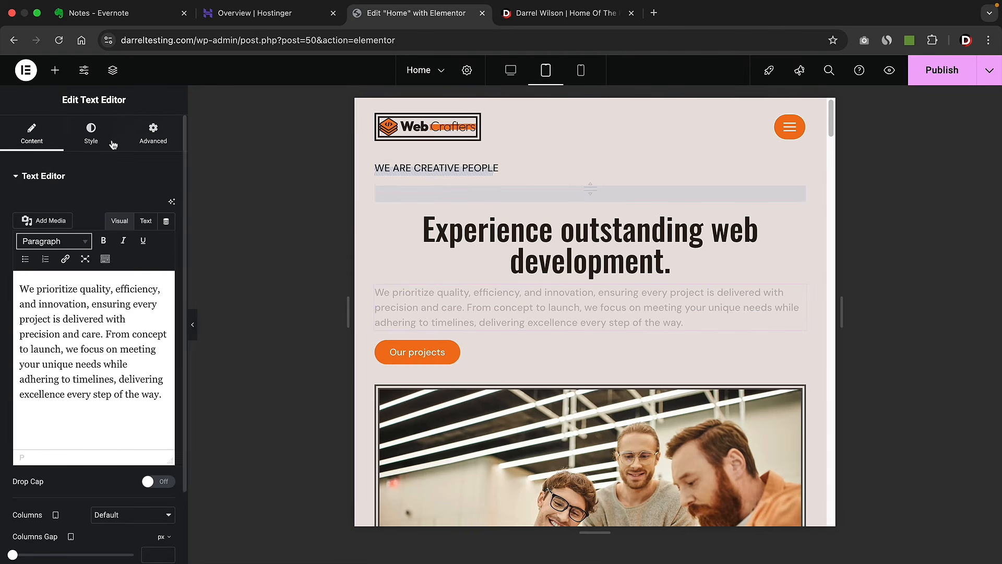
{"action": "left_click", "coordinate": [90, 134]}
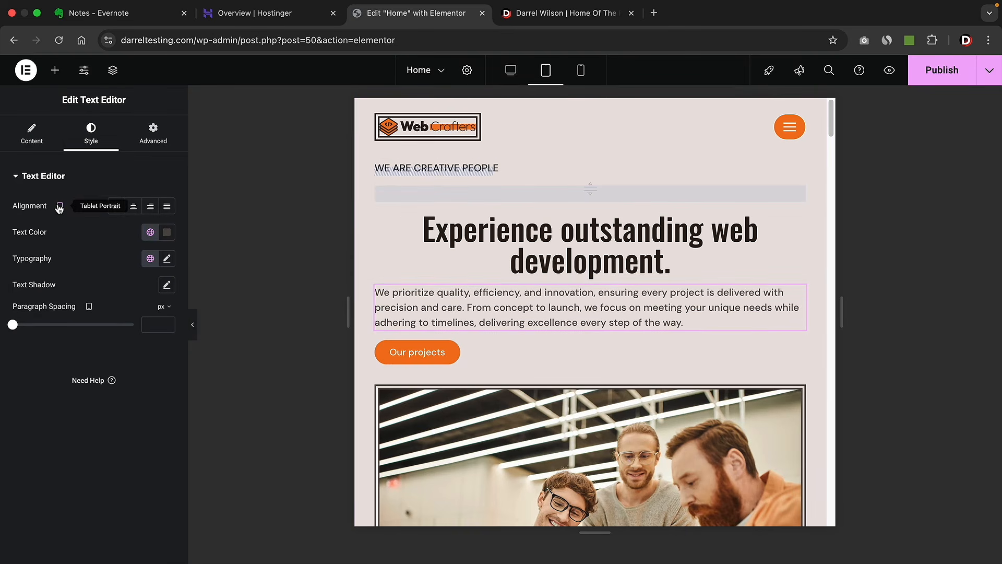
{"action": "left_click", "coordinate": [134, 208]}
- Centre the Our projects button on the tablet layout
{"action": "scroll", "coordinate": [798, 268], "scroll_direction": "down", "scroll_amount": 1}
{"action": "left_click", "coordinate": [453, 331]}
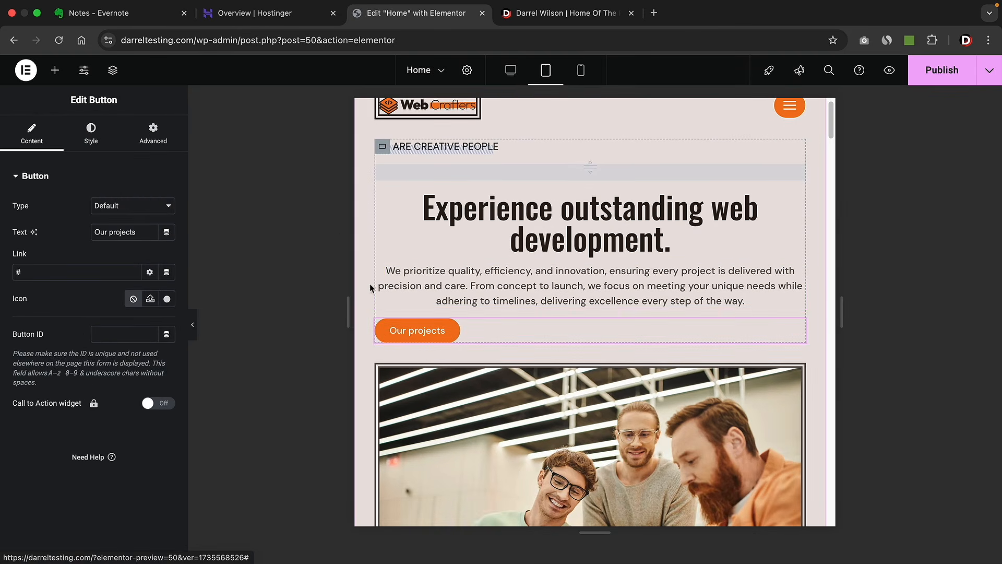
{"action": "left_click", "coordinate": [90, 146]}
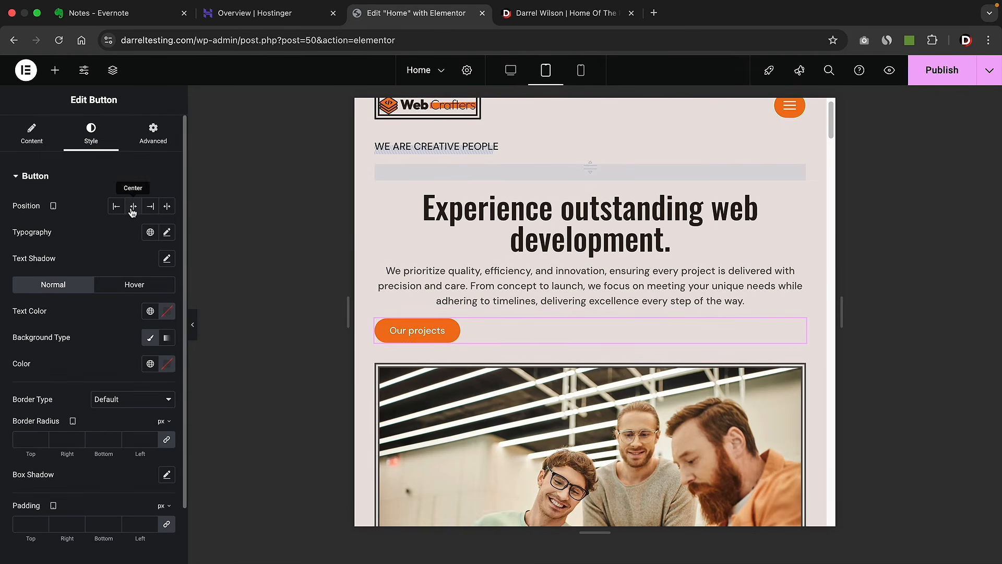
{"action": "left_click", "coordinate": [133, 206]}
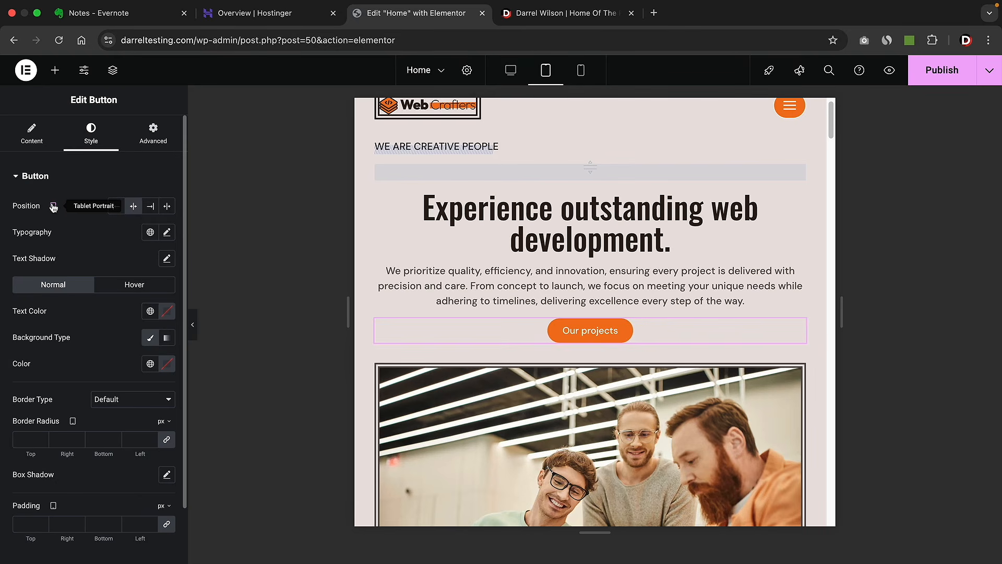
{"action": "scroll", "coordinate": [501, 194], "scroll_direction": "up", "scroll_amount": 1}
- Centre the slashes divider and the WE ARE CREATIVE PEOPLE tagline for tablet
{"action": "left_click", "coordinate": [486, 170]}
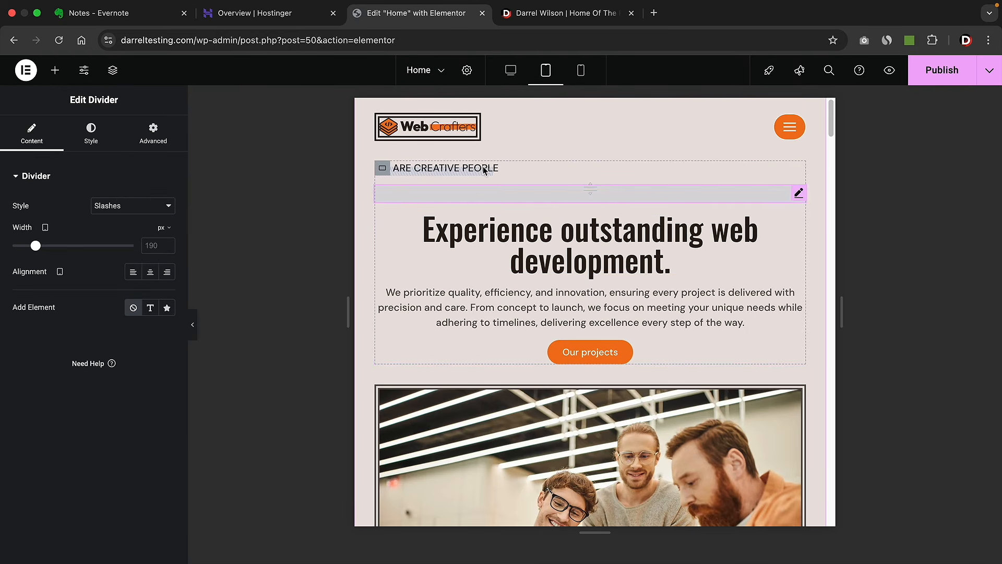
{"action": "left_click", "coordinate": [97, 140]}
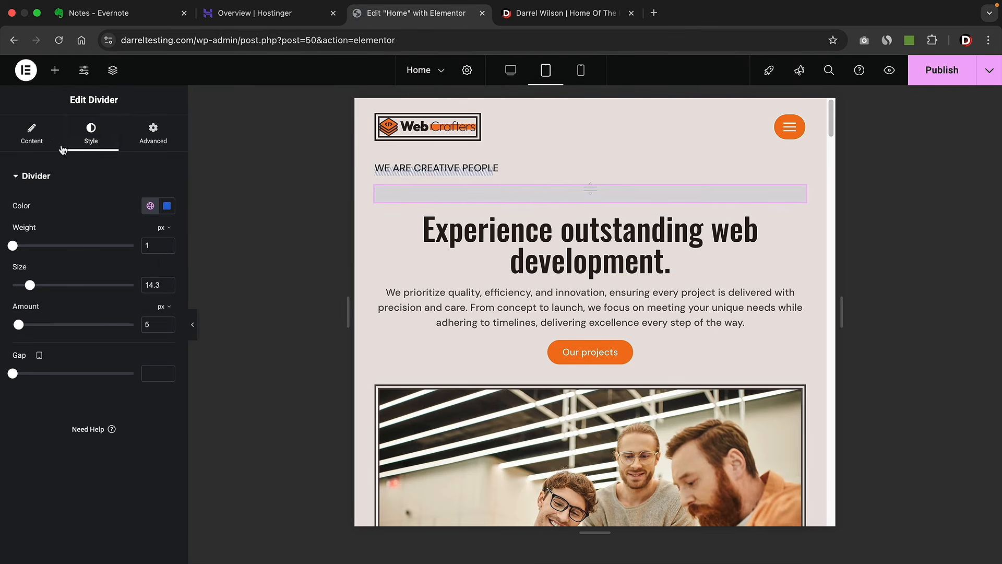
{"action": "left_click", "coordinate": [47, 139]}
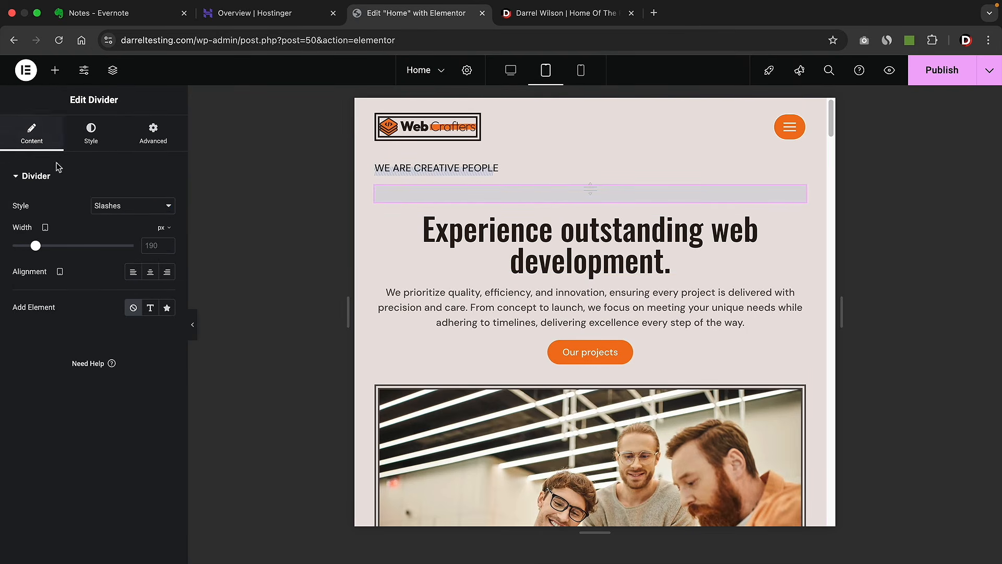
{"action": "left_click", "coordinate": [150, 272]}
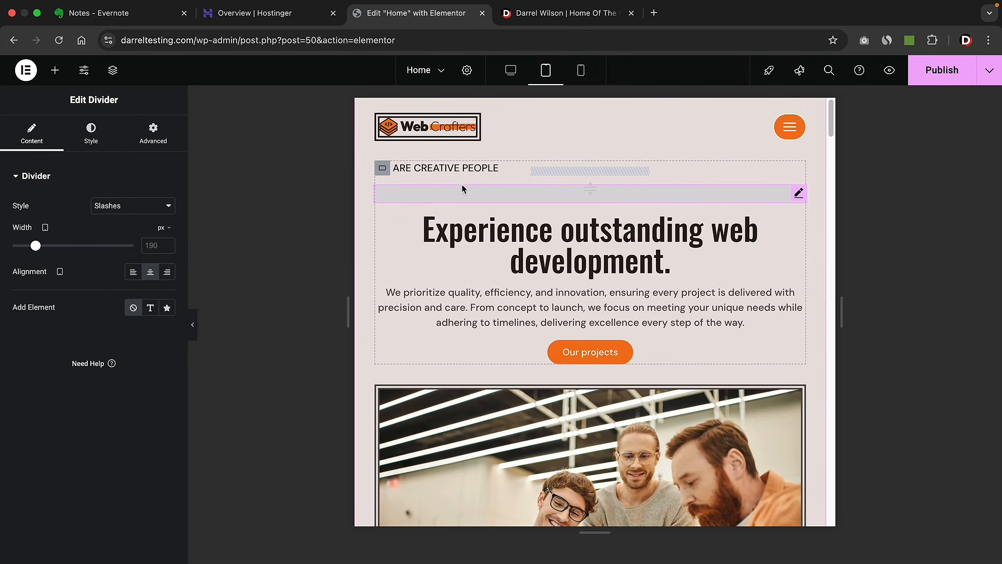
{"action": "left_click", "coordinate": [464, 168]}
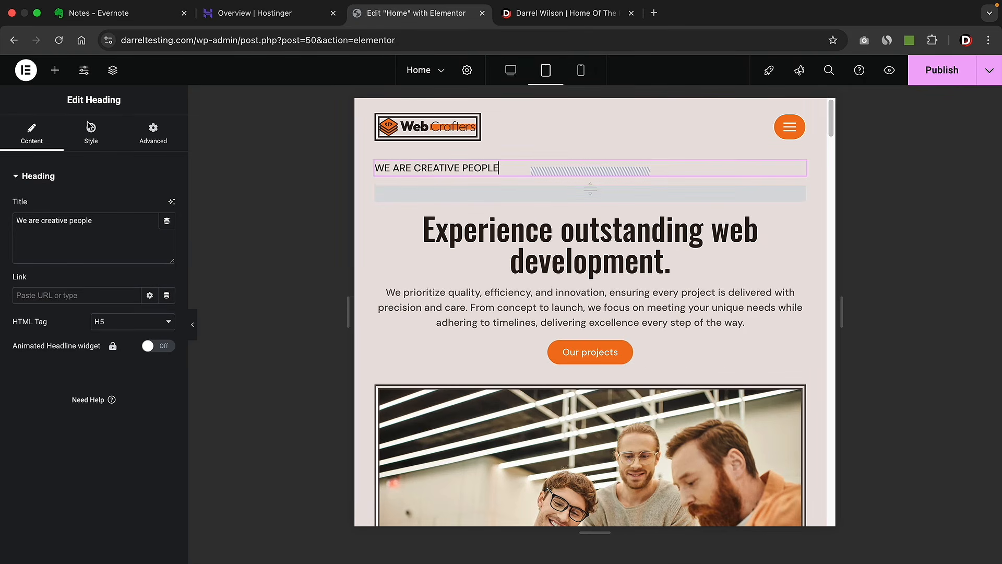
{"action": "left_click", "coordinate": [96, 132]}
{"action": "left_click", "coordinate": [134, 206]}
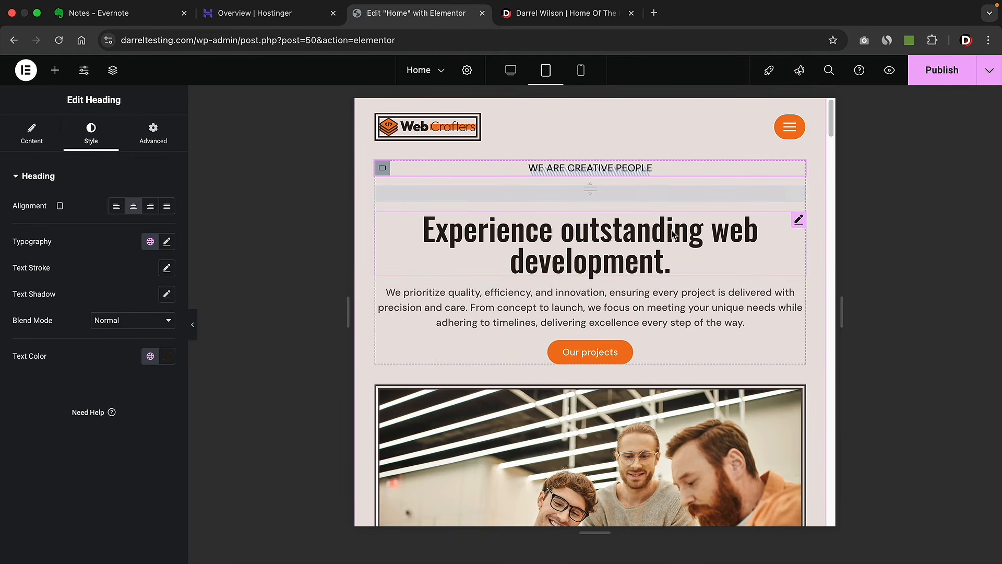
{"action": "scroll", "coordinate": [617, 254], "scroll_direction": "down", "scroll_amount": 5}
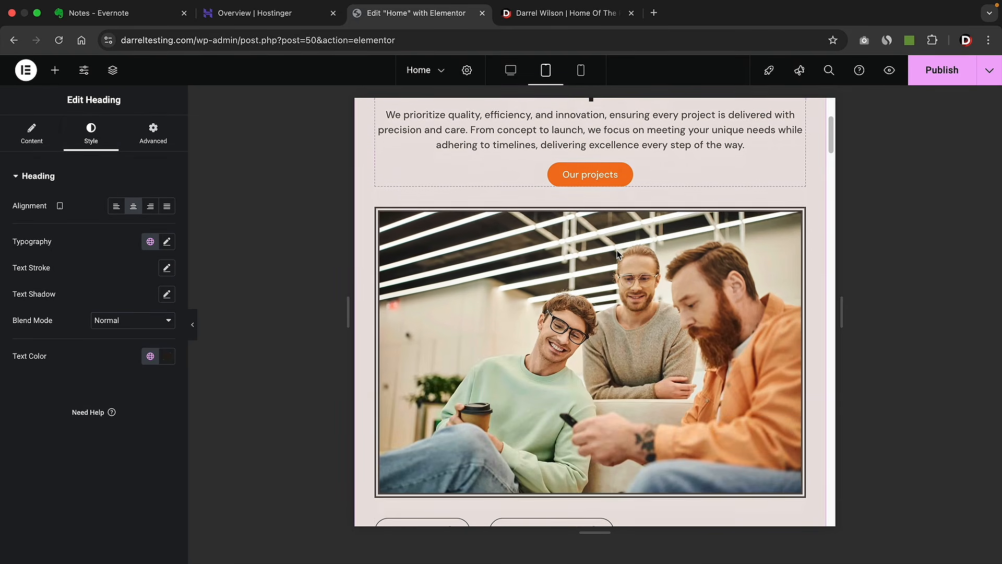
- Set the team photo's Responsive options to hide it on Tablet Portrait and Mobile Portrait
{"action": "scroll", "coordinate": [618, 254], "scroll_direction": "down", "scroll_amount": 1}
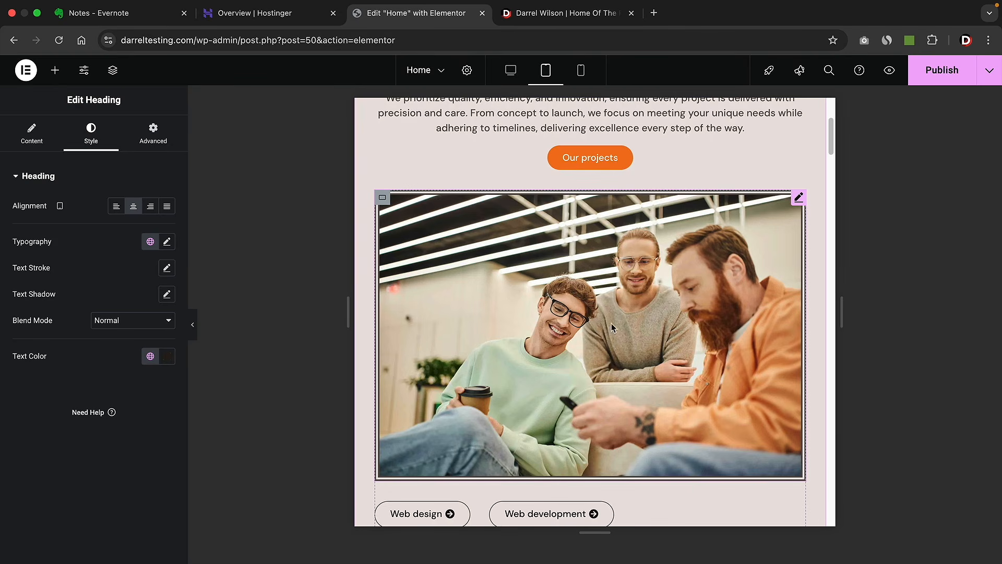
{"action": "left_click", "coordinate": [599, 266]}
{"action": "left_click", "coordinate": [157, 138]}
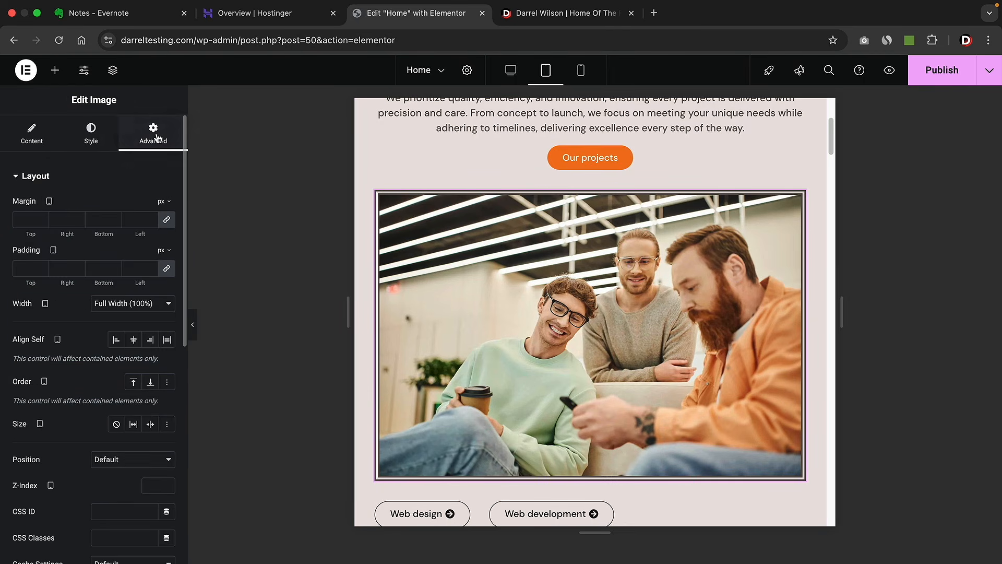
{"action": "scroll", "coordinate": [112, 314], "scroll_direction": "down", "scroll_amount": 8}
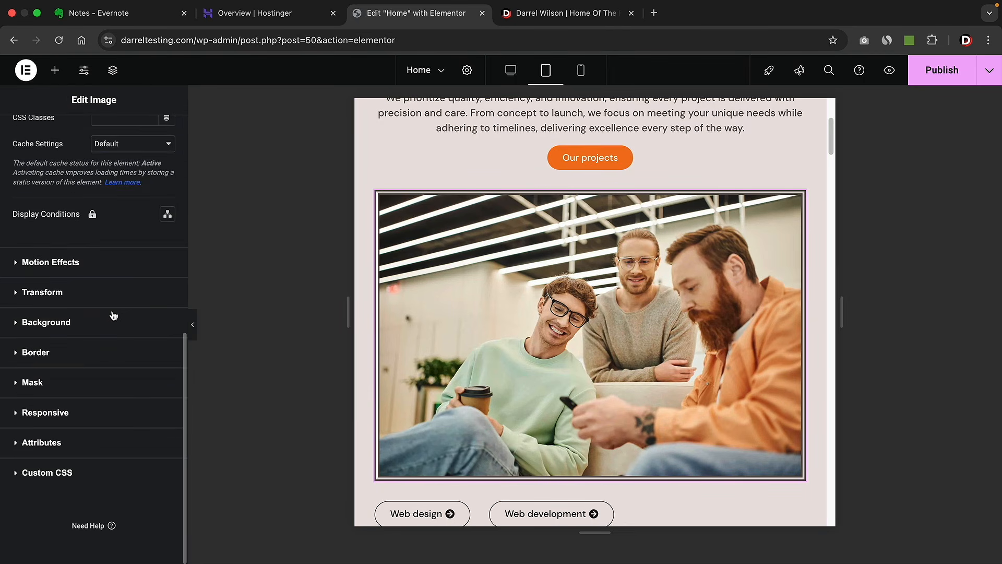
{"action": "left_click", "coordinate": [56, 413]}
{"action": "scroll", "coordinate": [47, 454], "scroll_direction": "down", "scroll_amount": 2}
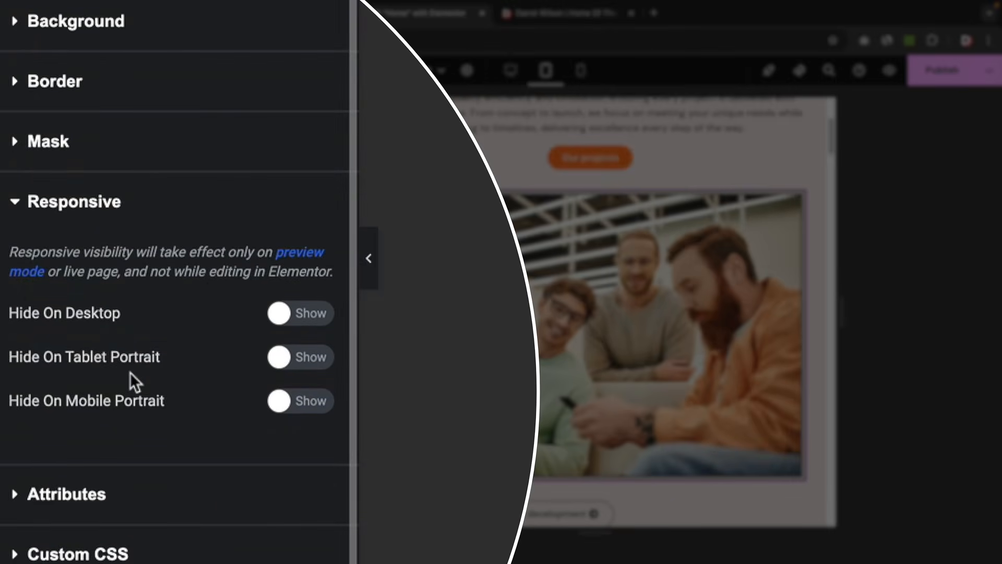
{"action": "left_click", "coordinate": [300, 358]}
{"action": "left_click", "coordinate": [297, 403]}
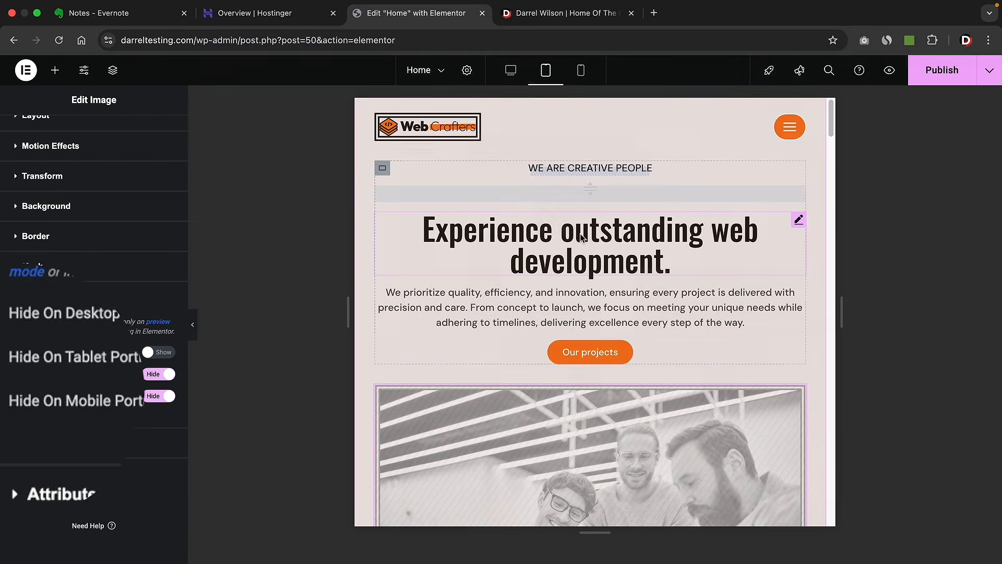
{"action": "scroll", "coordinate": [640, 322], "scroll_direction": "down", "scroll_amount": 4}
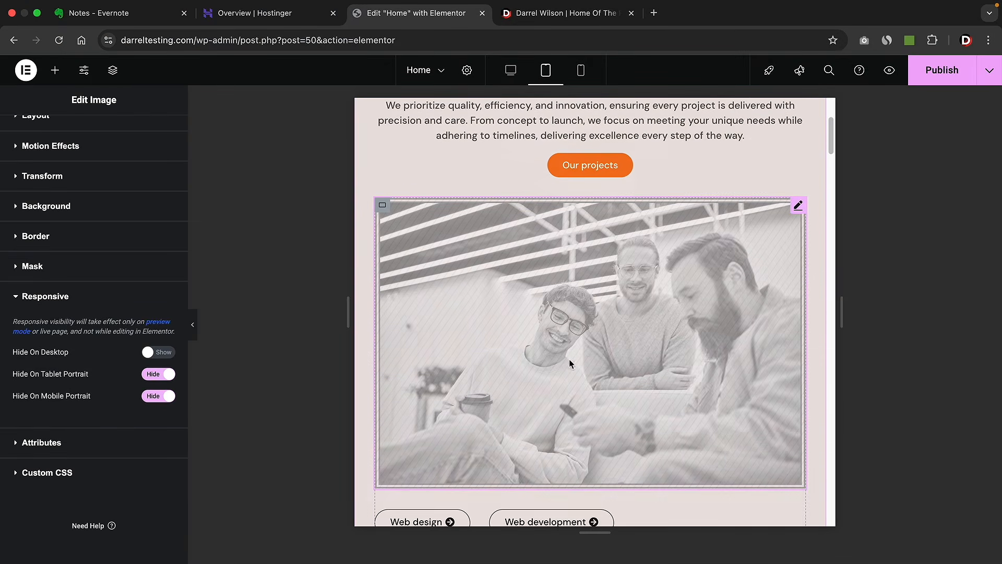
{"action": "scroll", "coordinate": [570, 365], "scroll_direction": "up", "scroll_amount": 4}
{"action": "scroll", "coordinate": [634, 337], "scroll_direction": "down", "scroll_amount": 8}
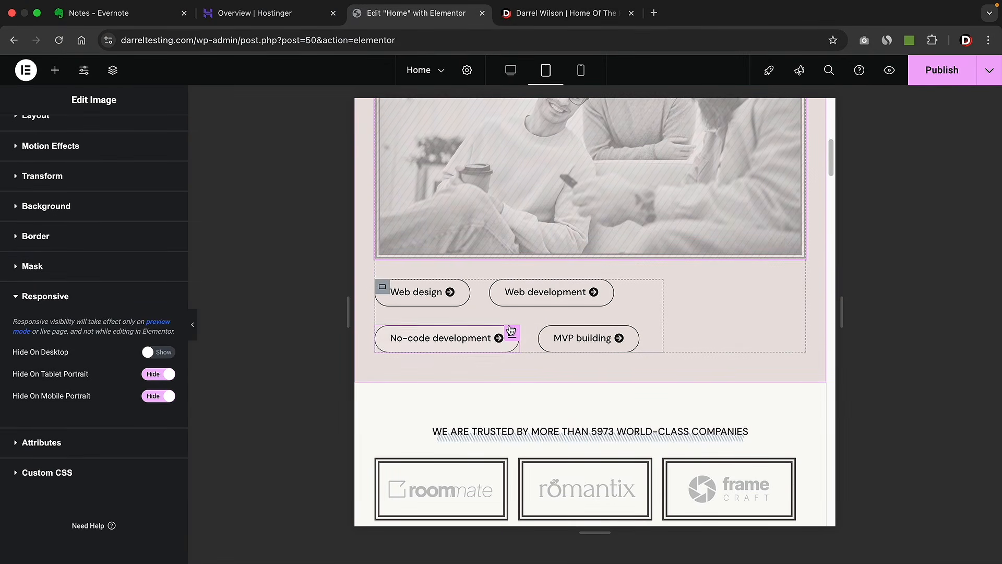
- Set the service buttons' container to Column direction with Align Items at Start
{"action": "left_click", "coordinate": [383, 287]}
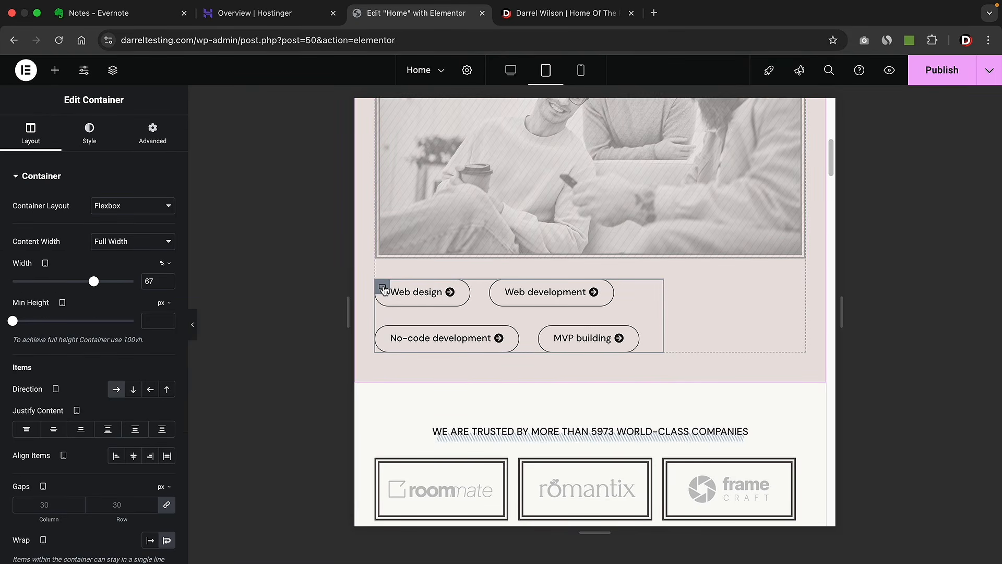
{"action": "left_click", "coordinate": [135, 390]}
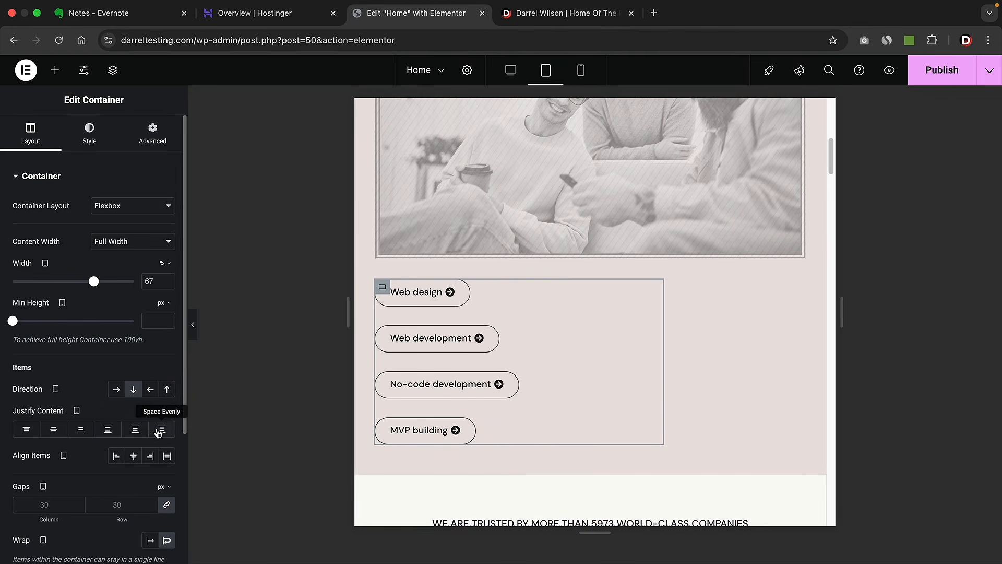
{"action": "left_click", "coordinate": [148, 456]}
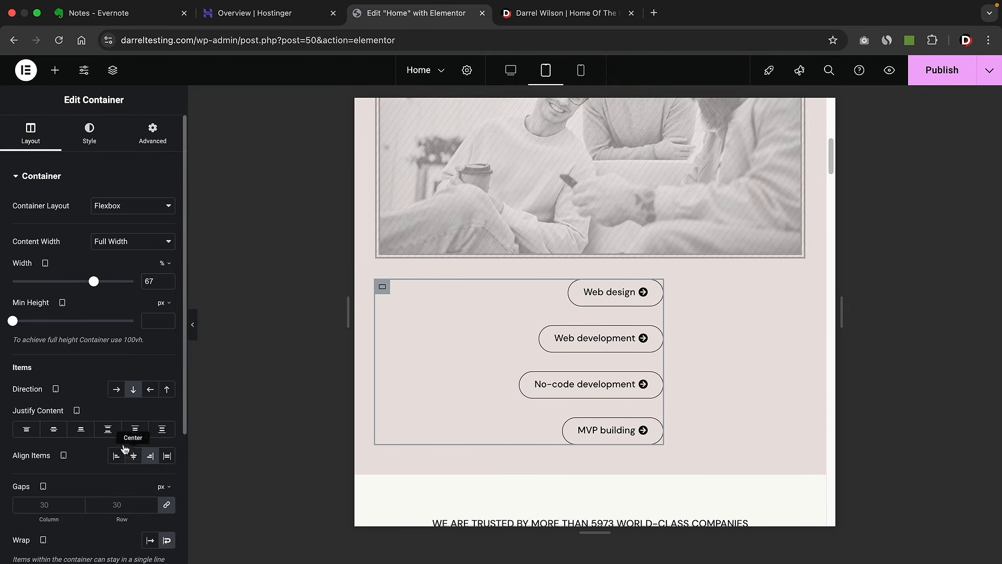
{"action": "left_click", "coordinate": [54, 428]}
{"action": "left_click", "coordinate": [116, 456]}
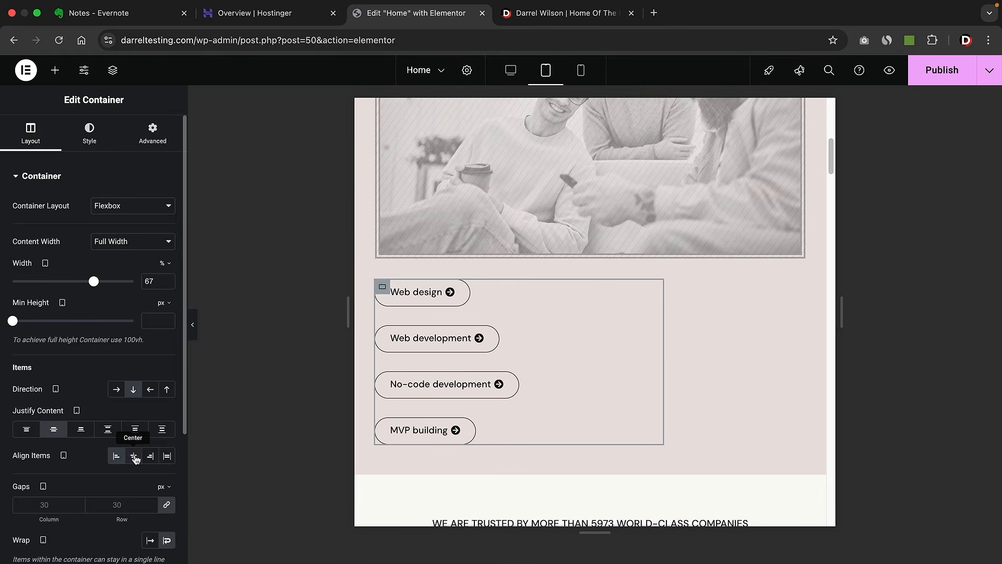
{"action": "left_click", "coordinate": [134, 457]}
{"action": "left_click", "coordinate": [167, 456]}
{"action": "left_click", "coordinate": [147, 458]}
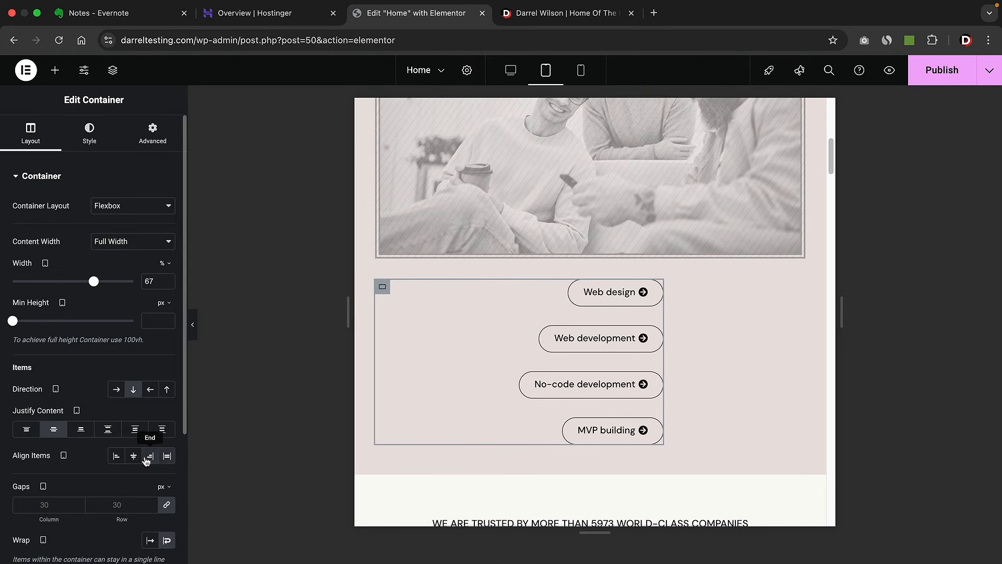
{"action": "left_click", "coordinate": [116, 456]}
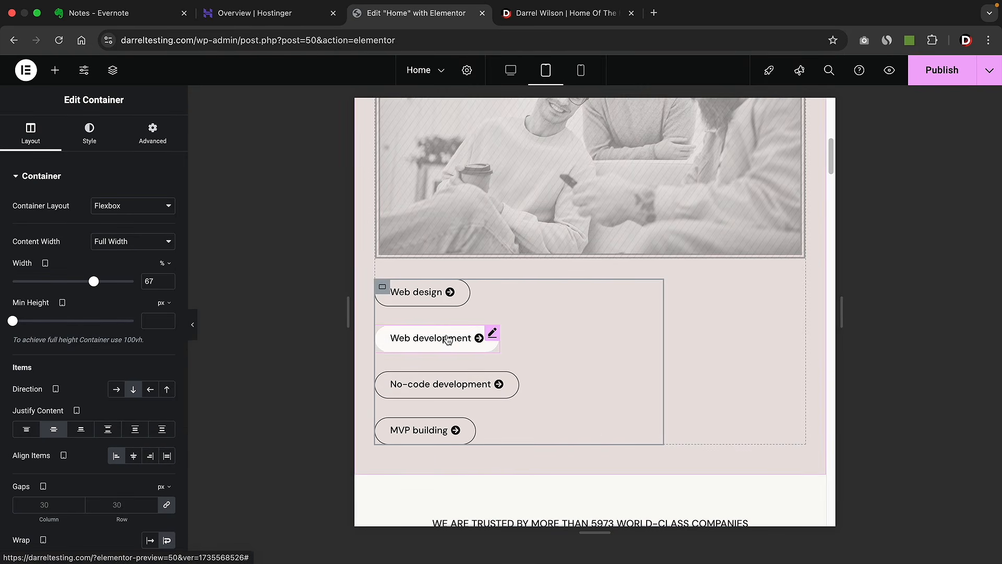
{"action": "scroll", "coordinate": [447, 339], "scroll_direction": "down", "scroll_amount": 10}
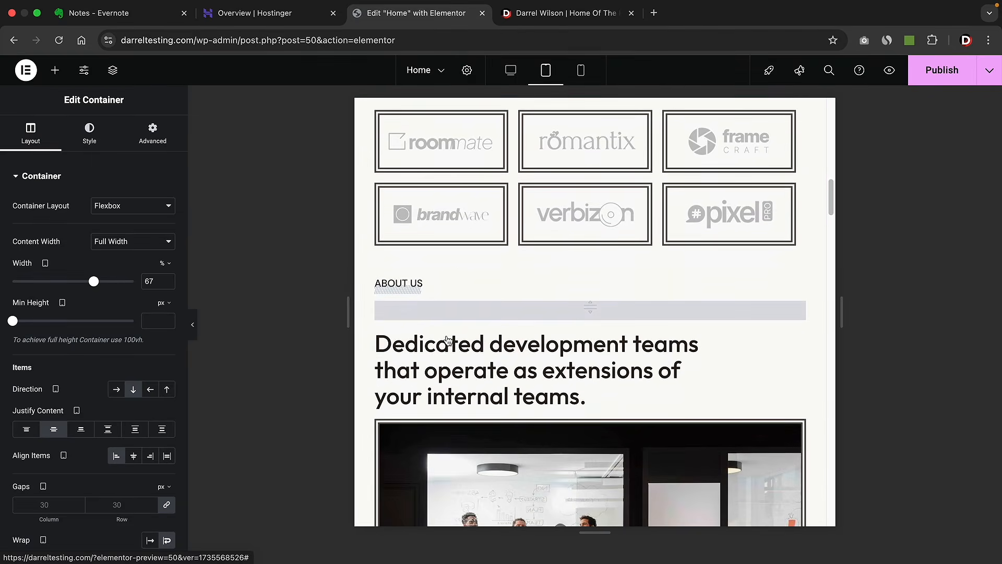
- Give the 'Dedicated development teams' heading Center alignment for the tablet layout
{"action": "scroll", "coordinate": [448, 339], "scroll_direction": "down", "scroll_amount": 4}
{"action": "scroll", "coordinate": [447, 339], "scroll_direction": "up", "scroll_amount": 2}
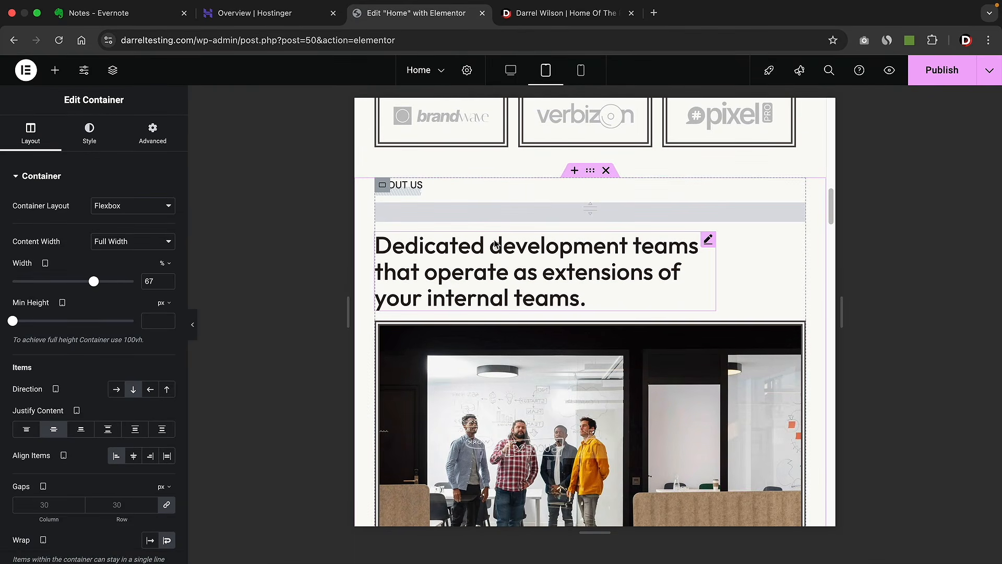
{"action": "left_click", "coordinate": [519, 257]}
{"action": "left_click", "coordinate": [91, 133]}
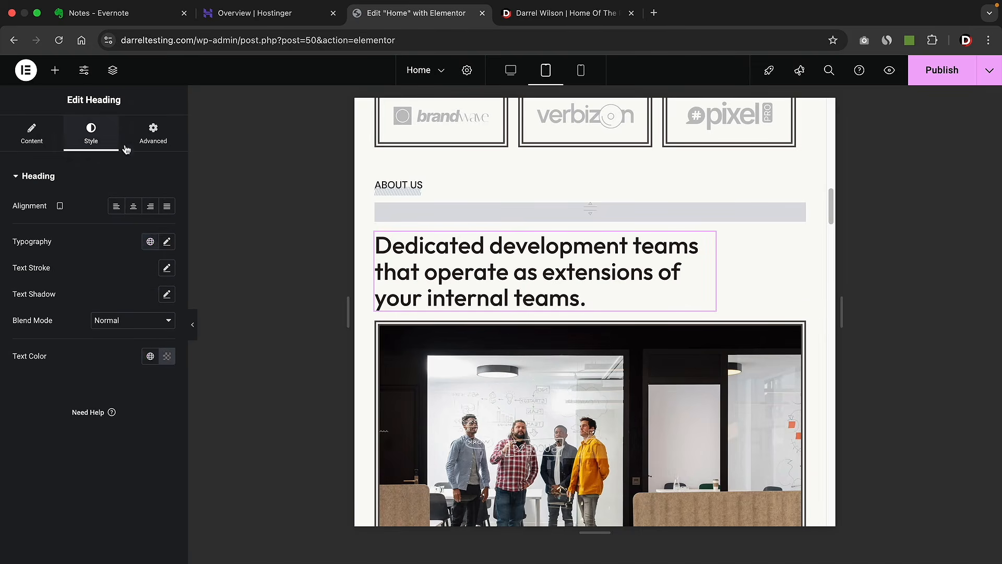
{"action": "left_click", "coordinate": [133, 206]}
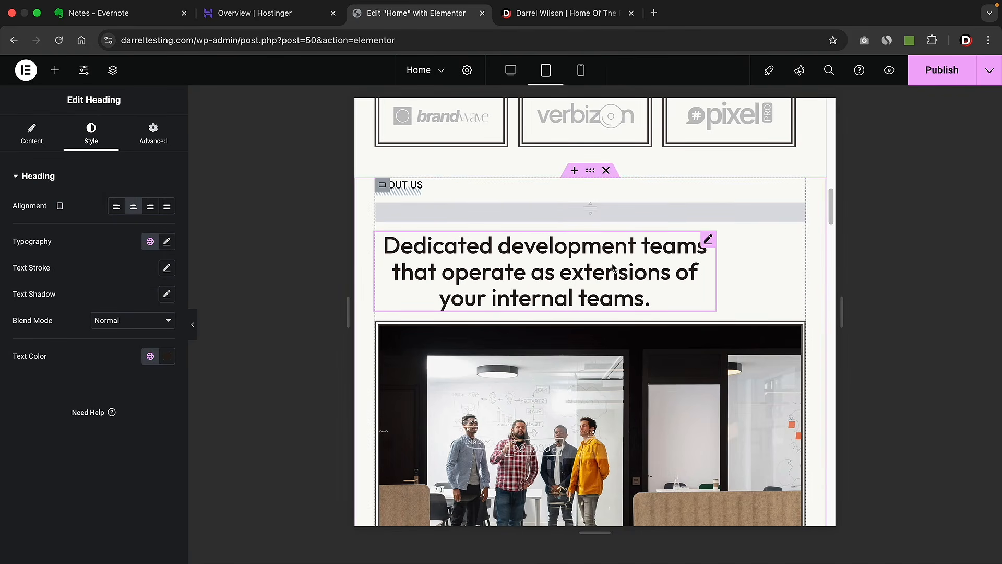
{"action": "scroll", "coordinate": [612, 268], "scroll_direction": "down", "scroll_amount": 7}
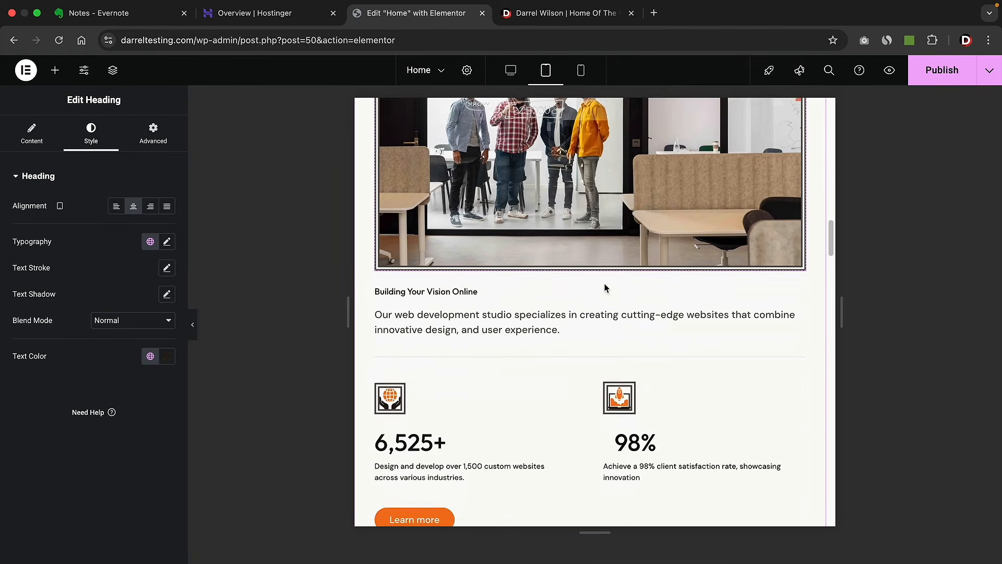
{"action": "scroll", "coordinate": [605, 288], "scroll_direction": "down", "scroll_amount": 9}
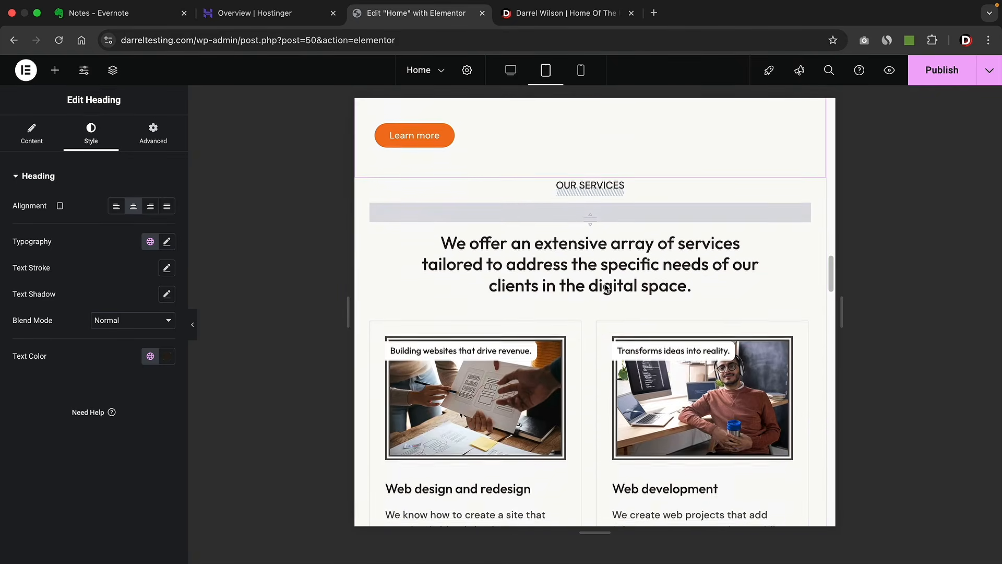
{"action": "scroll", "coordinate": [605, 287], "scroll_direction": "down", "scroll_amount": 9}
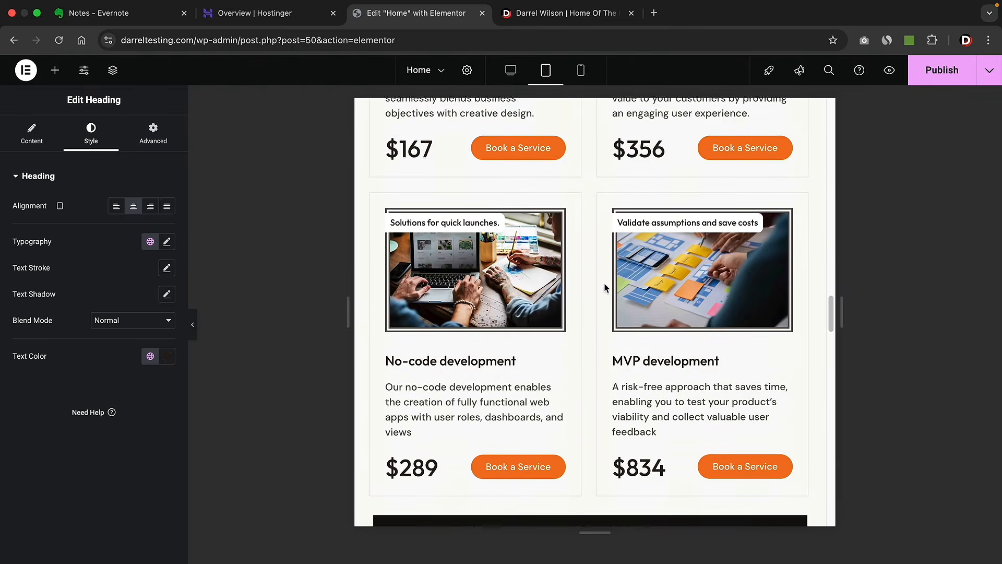
{"action": "scroll", "coordinate": [605, 288], "scroll_direction": "down", "scroll_amount": 8}
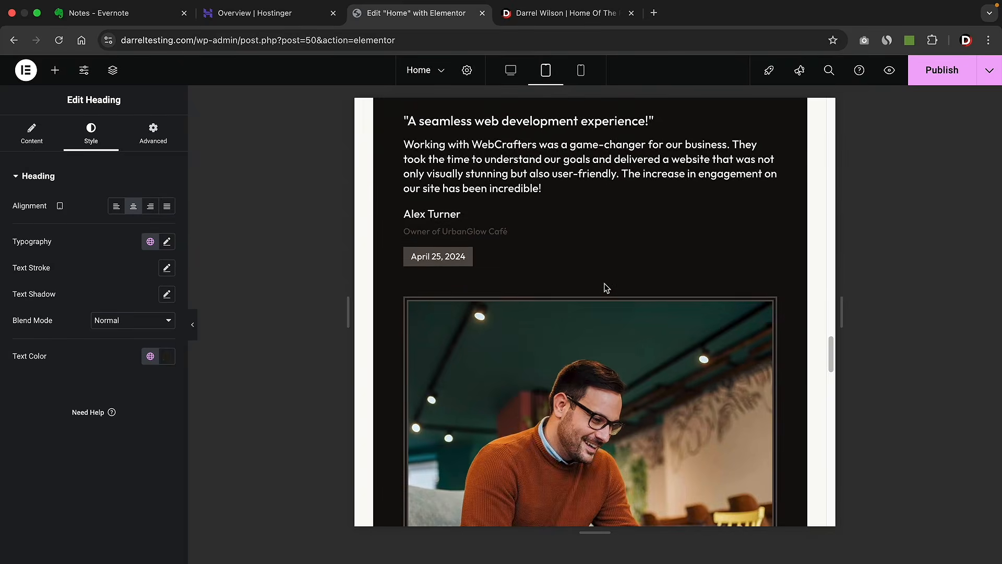
{"action": "left_click_drag", "start_coordinate": [831, 369], "coordinate": [831, 407]}
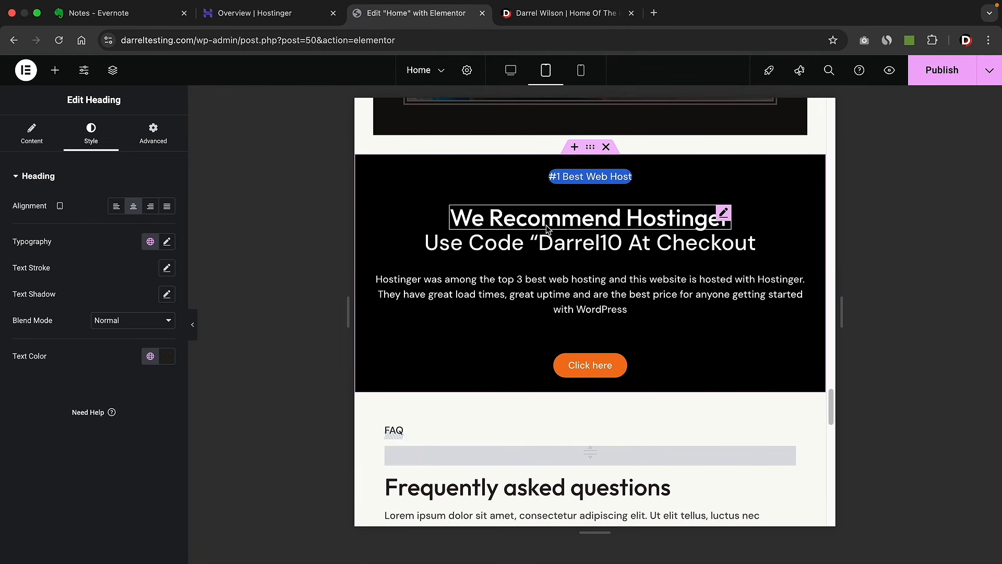
- Turn on Hide On Tablet Portrait and Hide On Mobile Portrait for the Hostinger banner section
{"action": "left_click", "coordinate": [591, 147]}
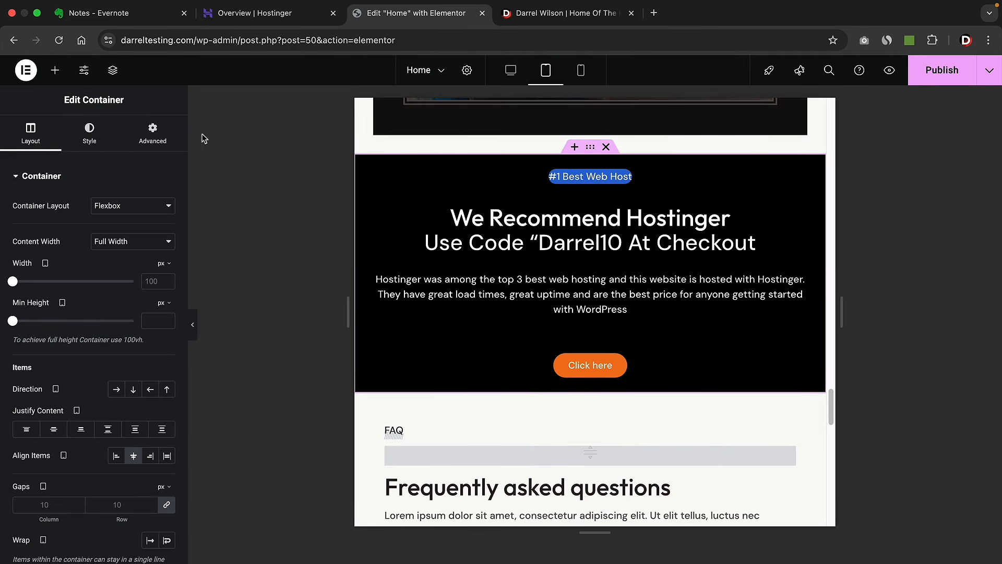
{"action": "left_click", "coordinate": [152, 133]}
{"action": "scroll", "coordinate": [118, 283], "scroll_direction": "down", "scroll_amount": 5}
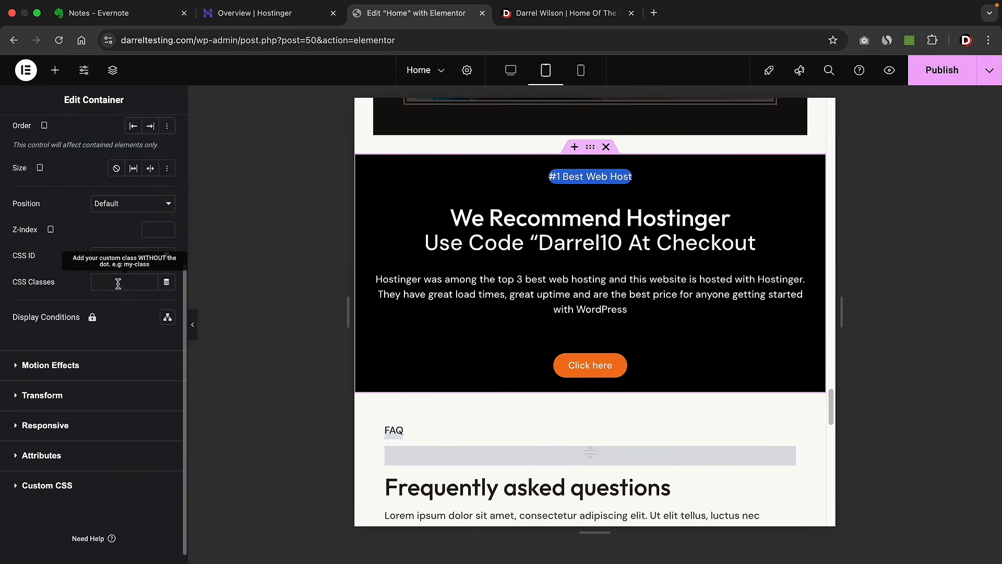
{"action": "left_click", "coordinate": [72, 423]}
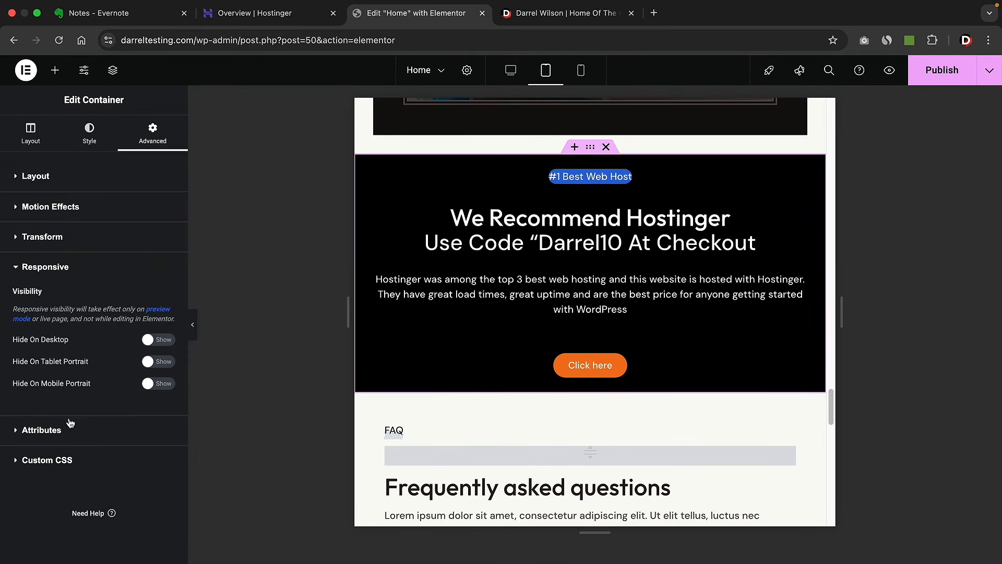
{"action": "left_click", "coordinate": [158, 361]}
{"action": "left_click", "coordinate": [158, 384]}
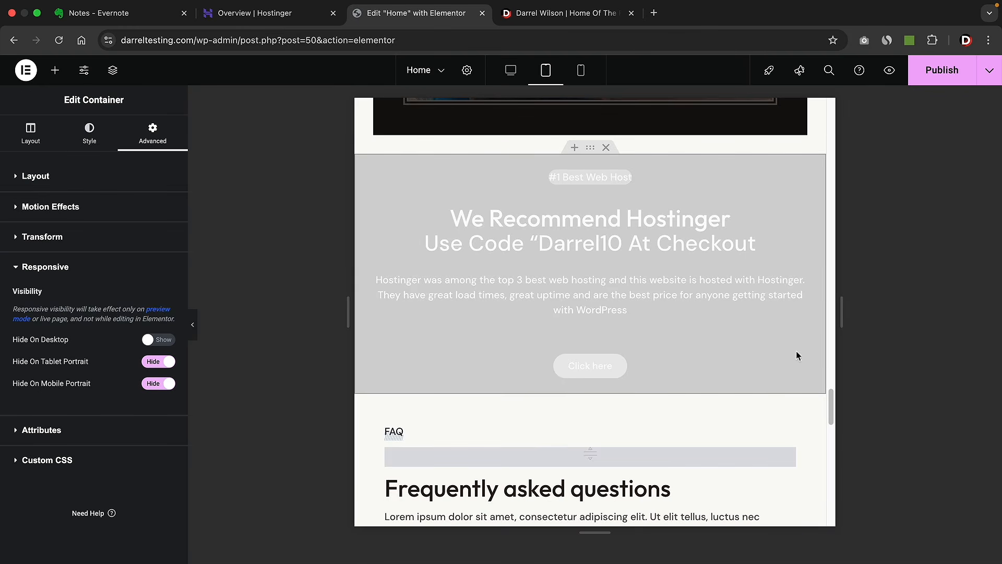
{"action": "left_click_drag", "start_coordinate": [832, 402], "coordinate": [833, 107]}
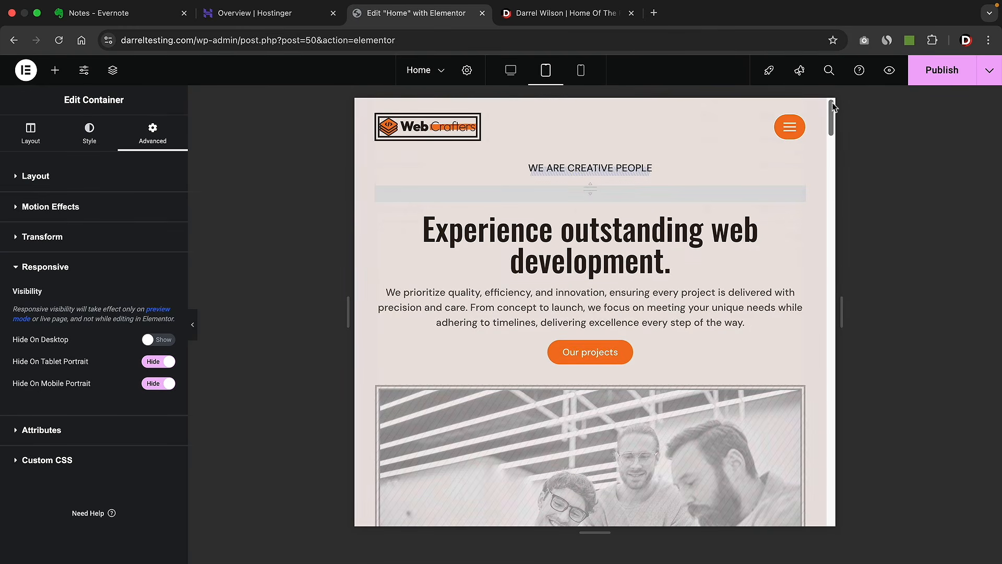
- Switch the editor to Mobile Portrait view and select the hero paragraph
{"action": "left_click", "coordinate": [582, 72]}
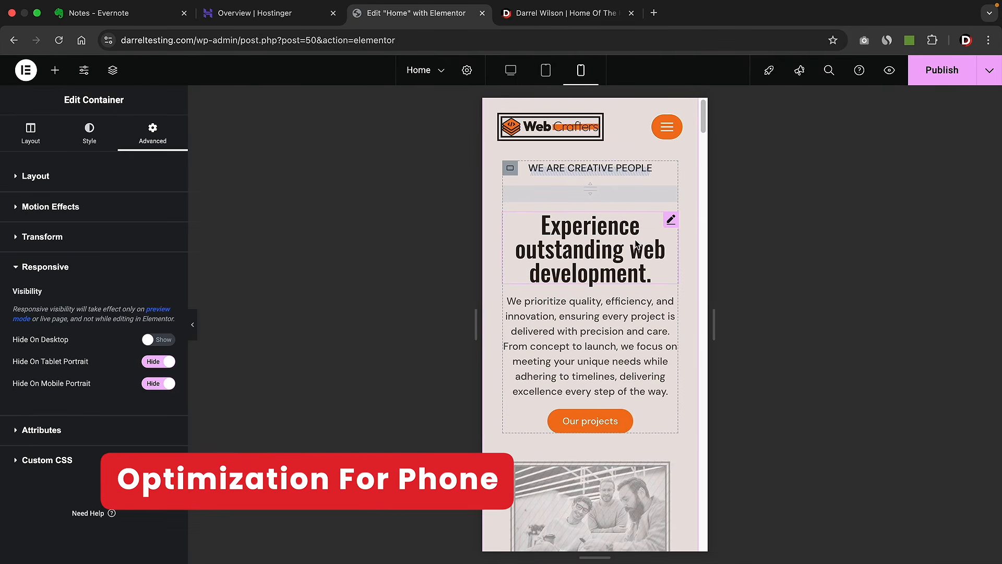
{"action": "left_click", "coordinate": [607, 315]}
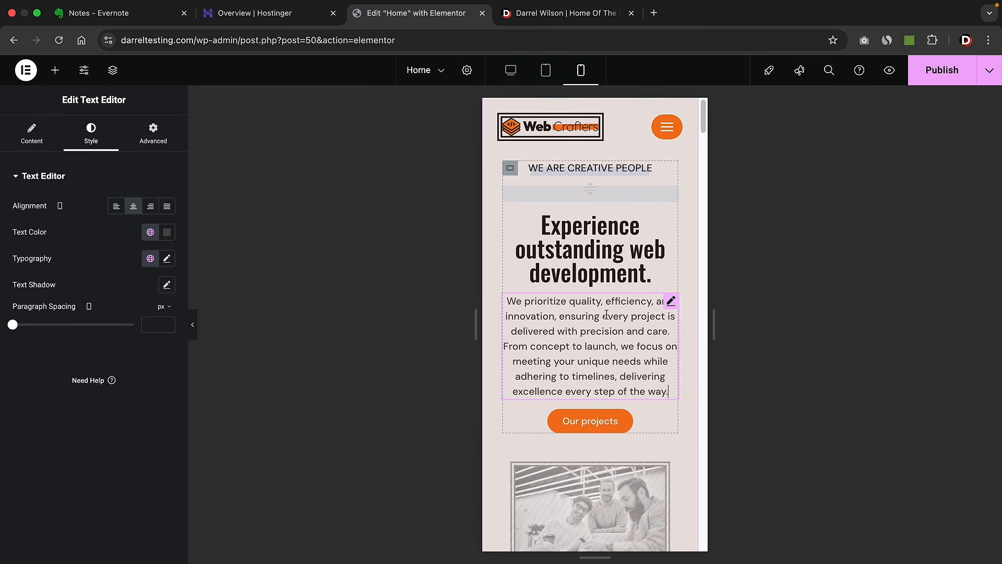
- Set the hero paragraph's typography size to 12 px for Mobile Portrait
{"action": "left_click", "coordinate": [167, 259]}
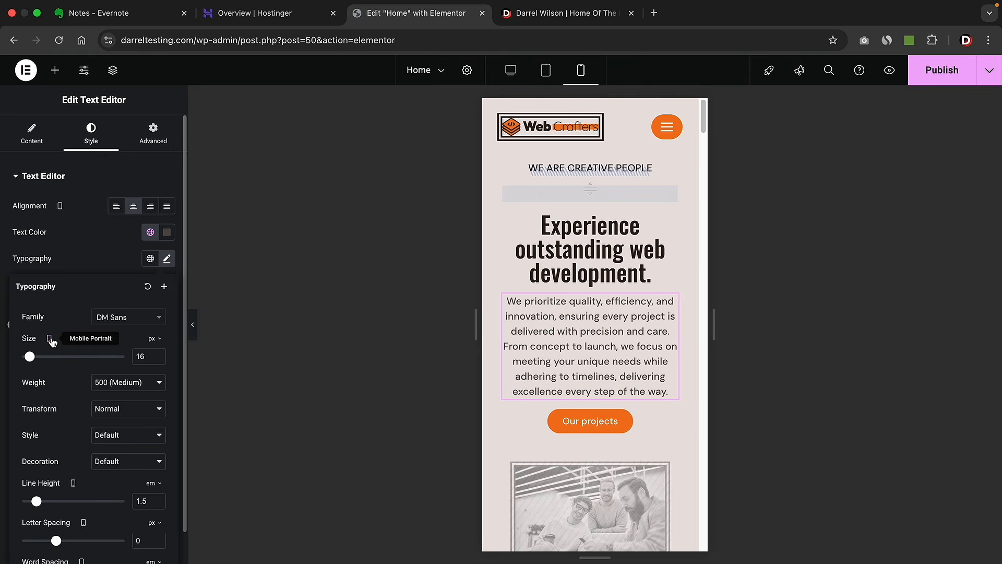
{"action": "left_click_drag", "start_coordinate": [30, 356], "coordinate": [28, 358]}
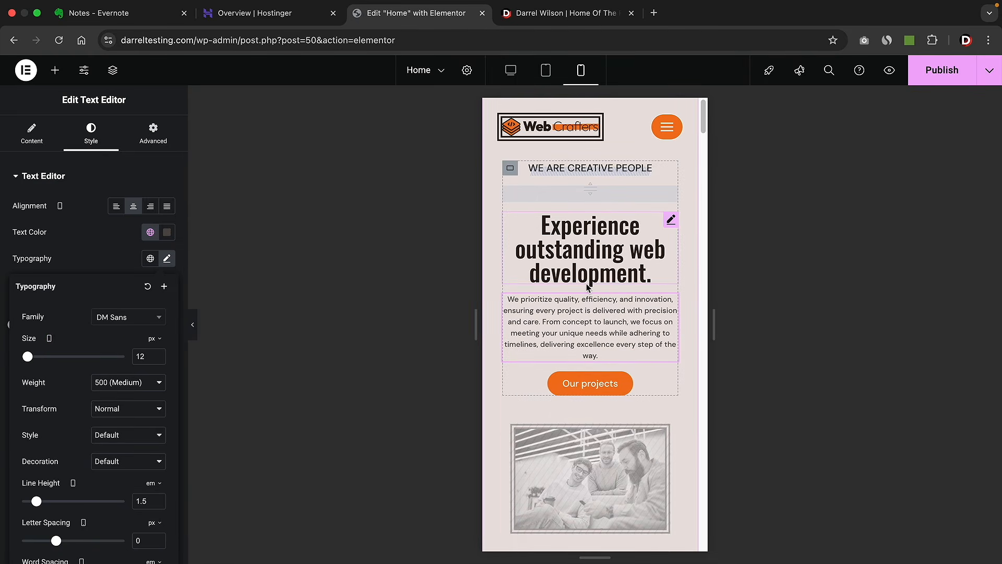
{"action": "scroll", "coordinate": [605, 301], "scroll_direction": "down", "scroll_amount": 8}
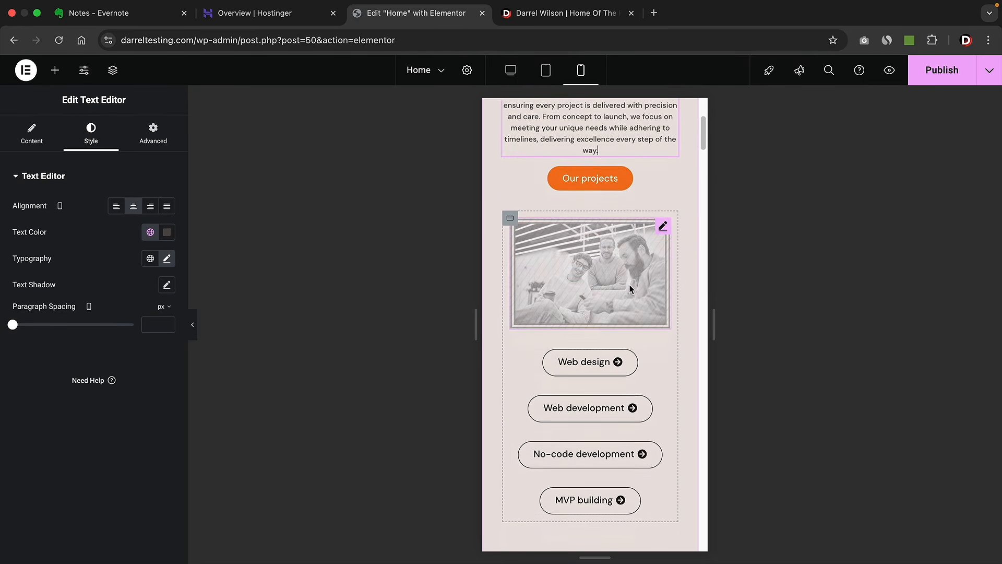
{"action": "scroll", "coordinate": [630, 288], "scroll_direction": "down", "scroll_amount": 5}
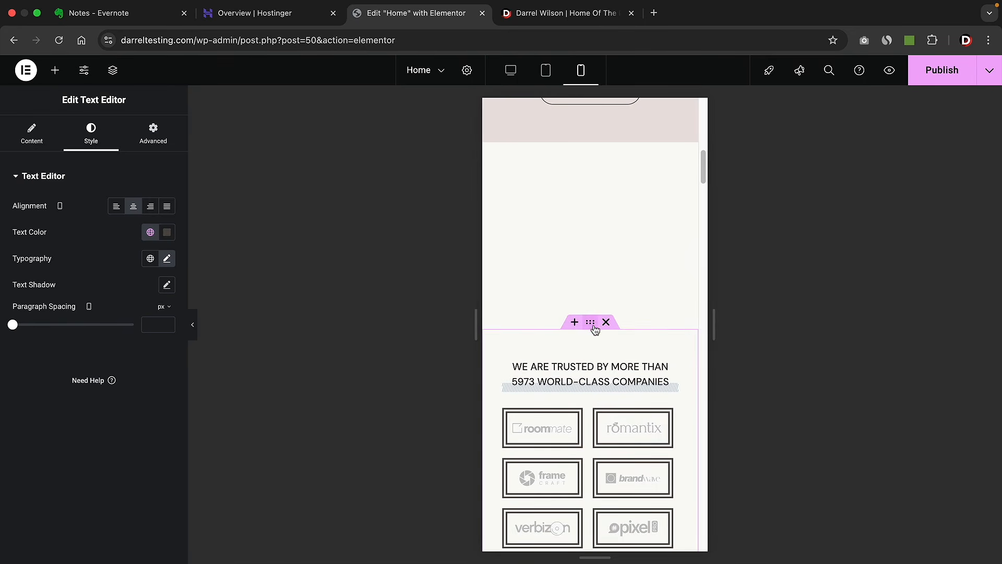
- Change the trusted-by logos container's top margin from 298 to 100 px on mobile
{"action": "left_click", "coordinate": [592, 324]}
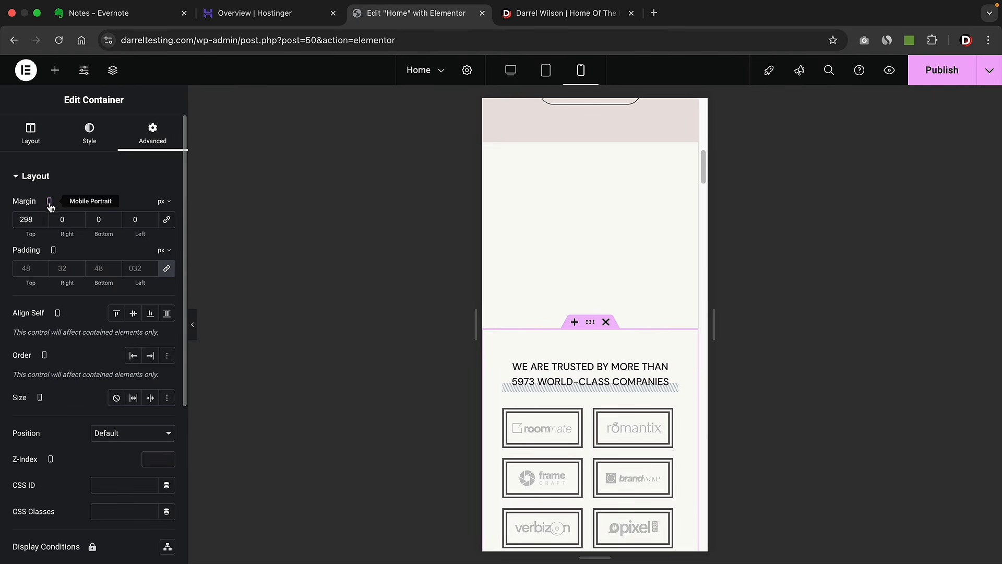
{"action": "left_click", "coordinate": [42, 222]}
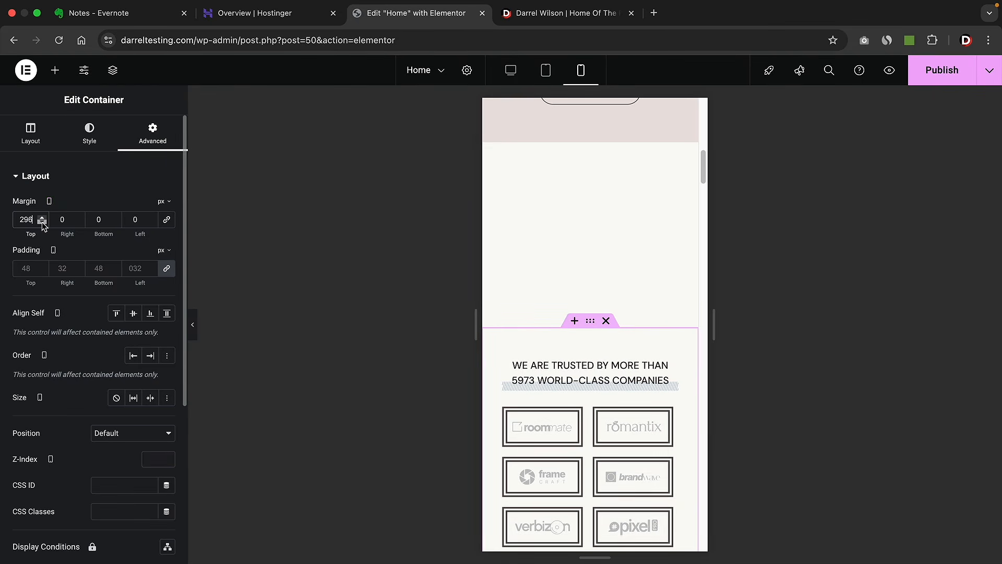
{"action": "left_click_drag", "start_coordinate": [43, 225], "coordinate": [33, 222]}
{"action": "type", "text": "100"}
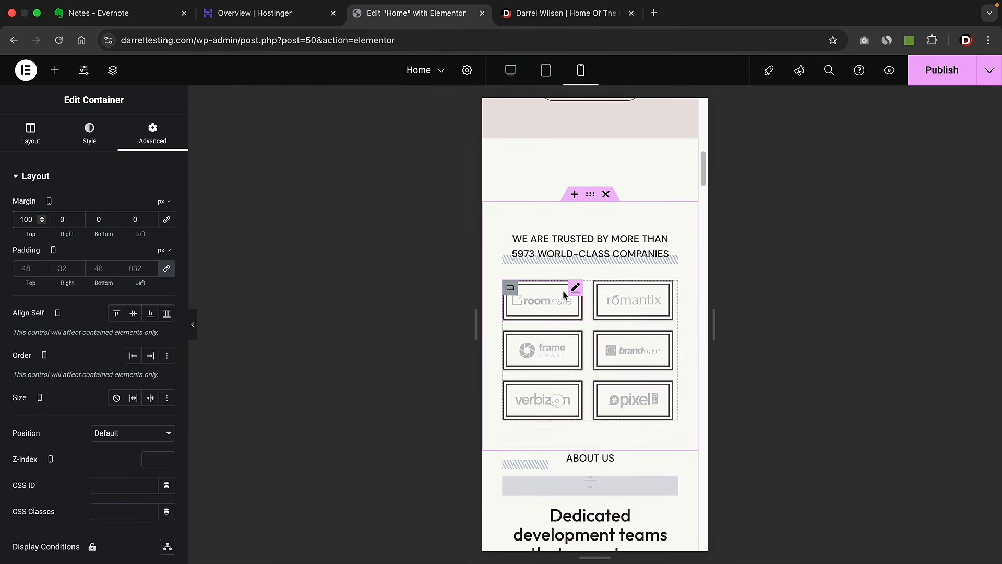
{"action": "scroll", "coordinate": [562, 290], "scroll_direction": "down", "scroll_amount": 5}
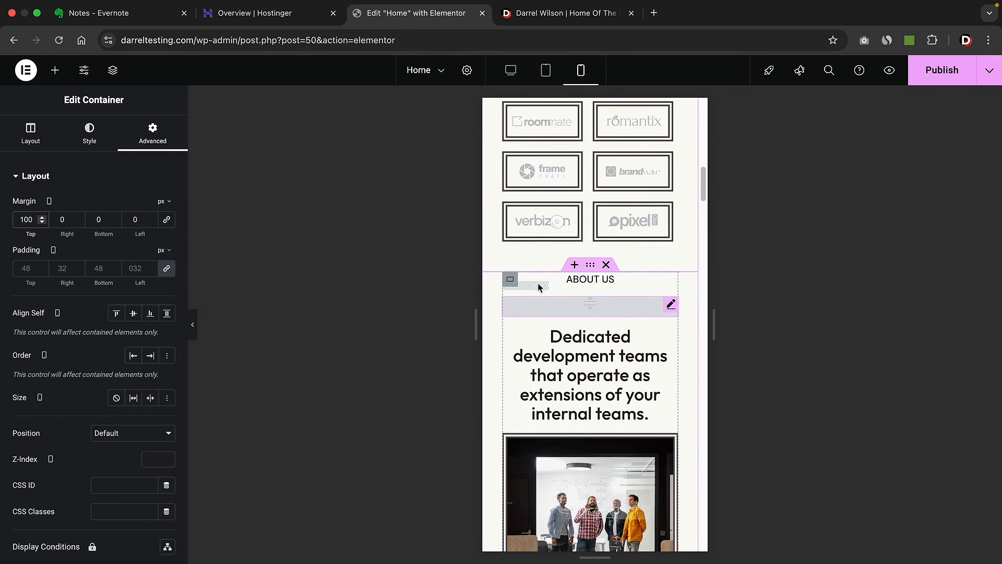
- Centre the slashes divider under the ABOUT US label on mobile
{"action": "left_click", "coordinate": [535, 286]}
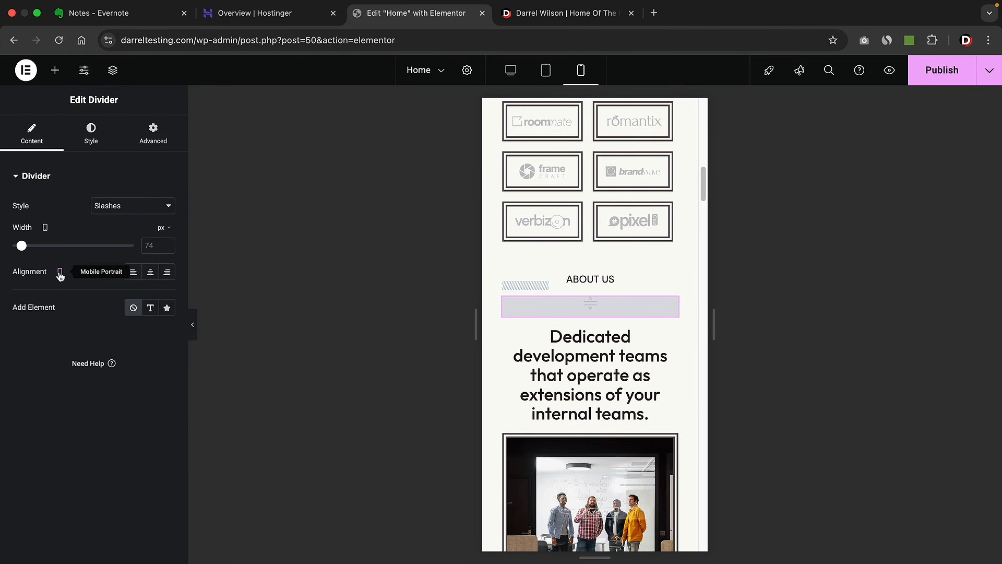
{"action": "left_click", "coordinate": [151, 275]}
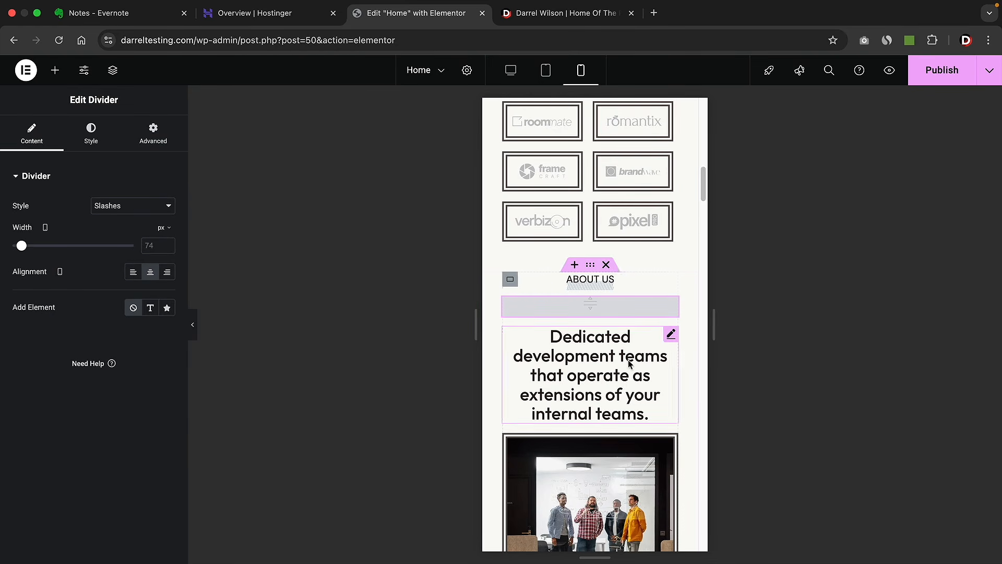
{"action": "scroll", "coordinate": [625, 377], "scroll_direction": "down", "scroll_amount": 10}
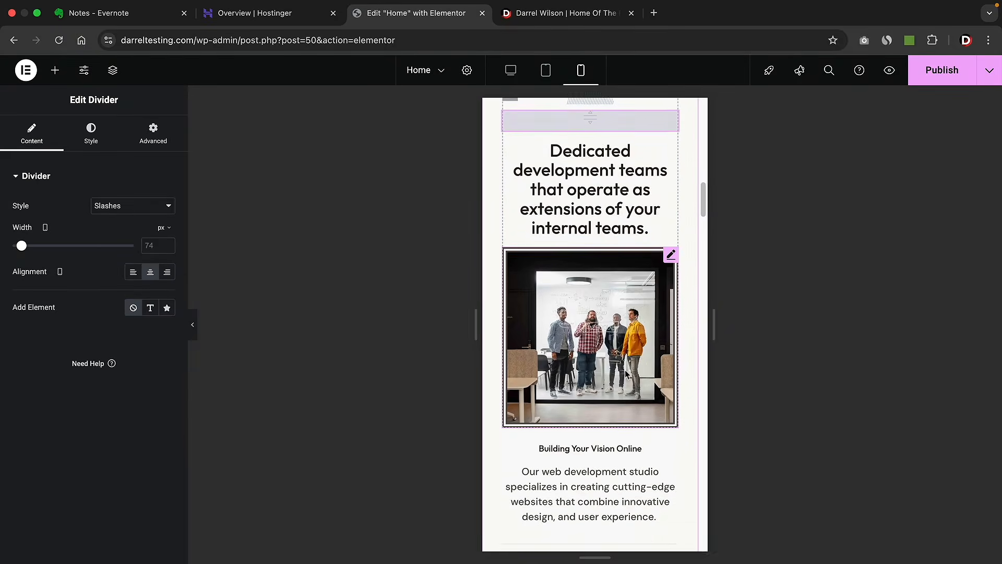
{"action": "scroll", "coordinate": [626, 369], "scroll_direction": "down", "scroll_amount": 7}
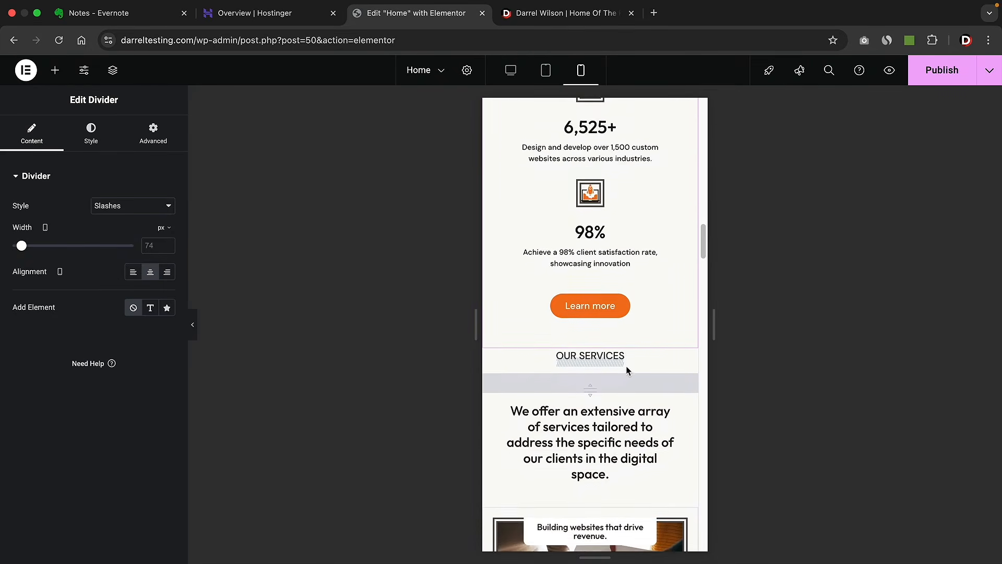
{"action": "scroll", "coordinate": [624, 377], "scroll_direction": "down", "scroll_amount": 10}
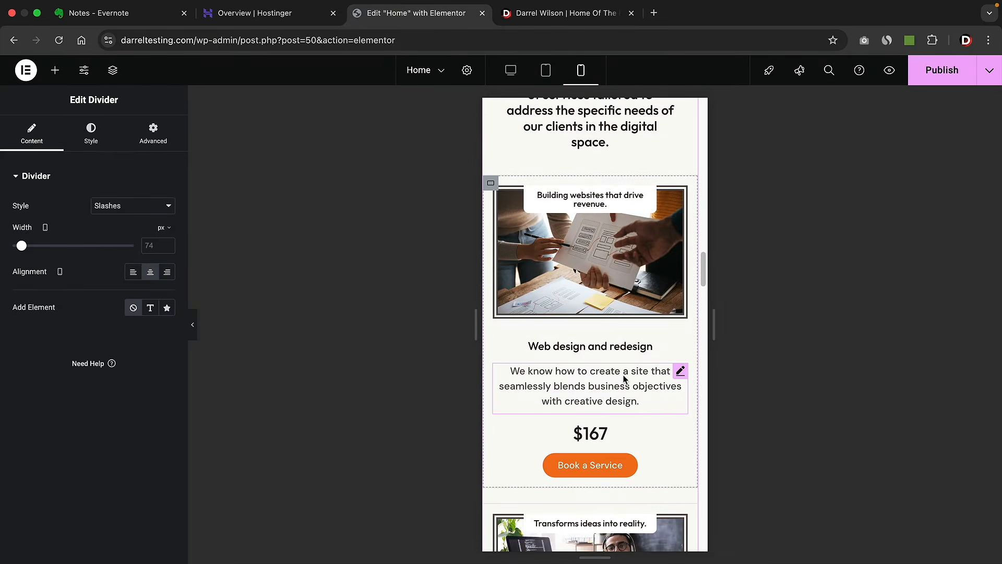
{"action": "scroll", "coordinate": [623, 377], "scroll_direction": "down", "scroll_amount": 10}
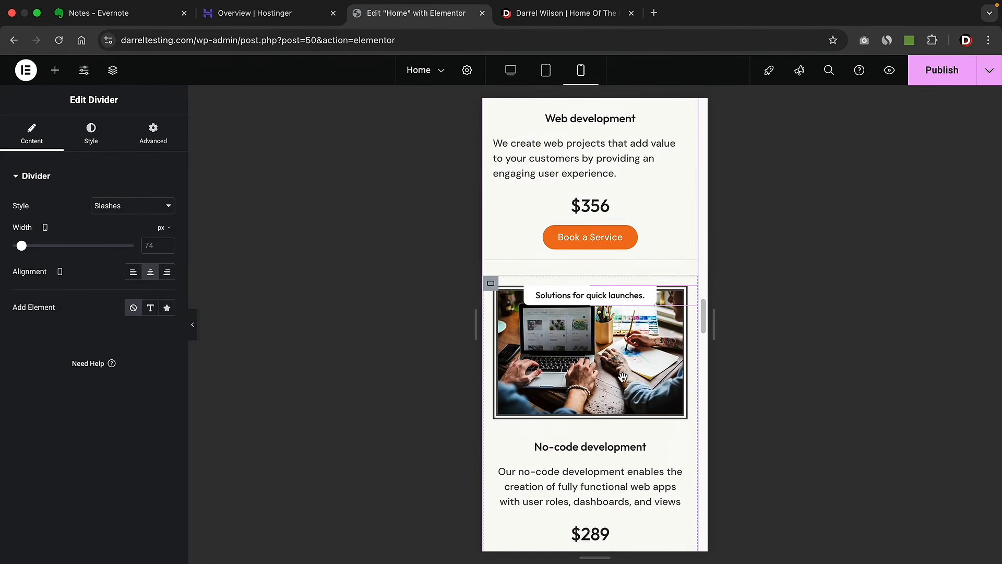
{"action": "scroll", "coordinate": [623, 382], "scroll_direction": "down", "scroll_amount": 10}
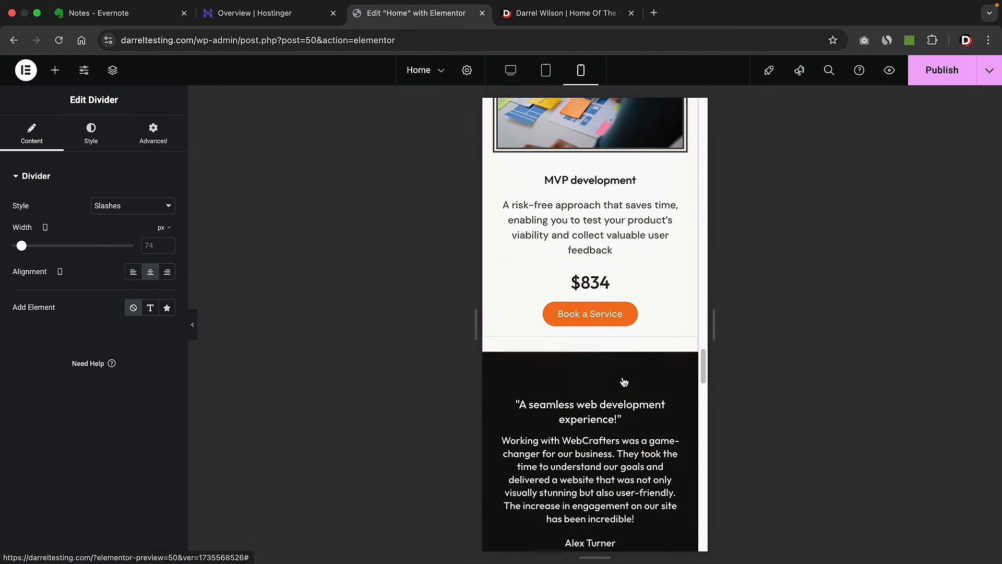
{"action": "scroll", "coordinate": [624, 382], "scroll_direction": "down", "scroll_amount": 6}
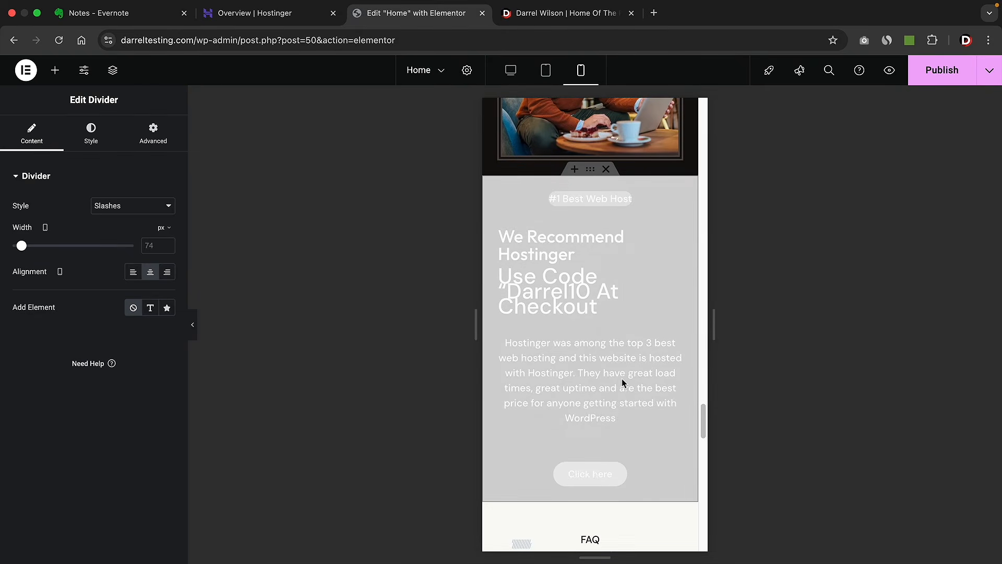
{"action": "scroll", "coordinate": [600, 386], "scroll_direction": "down", "scroll_amount": 5}
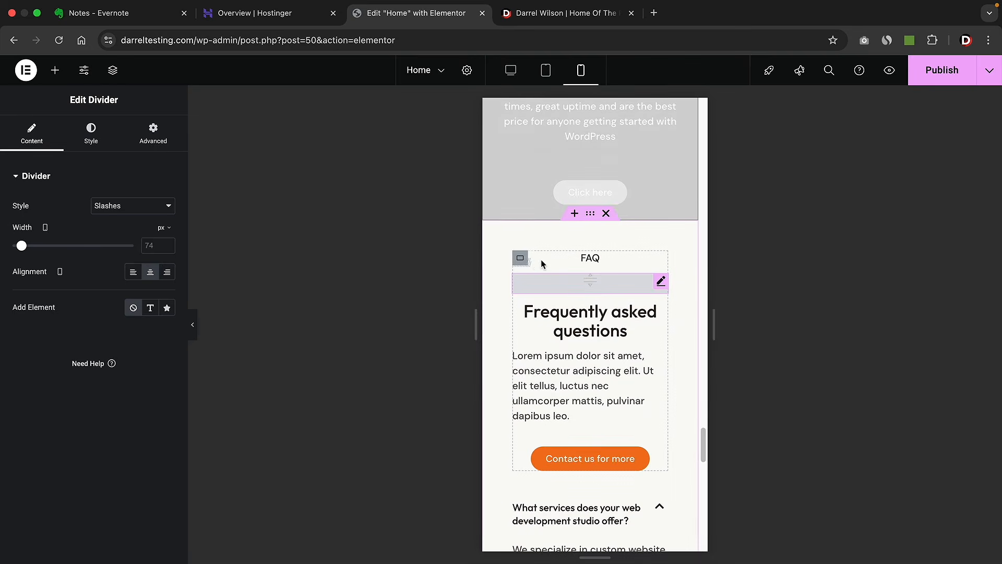
- Centre the divider under the FAQ label on mobile
{"action": "left_click", "coordinate": [533, 264]}
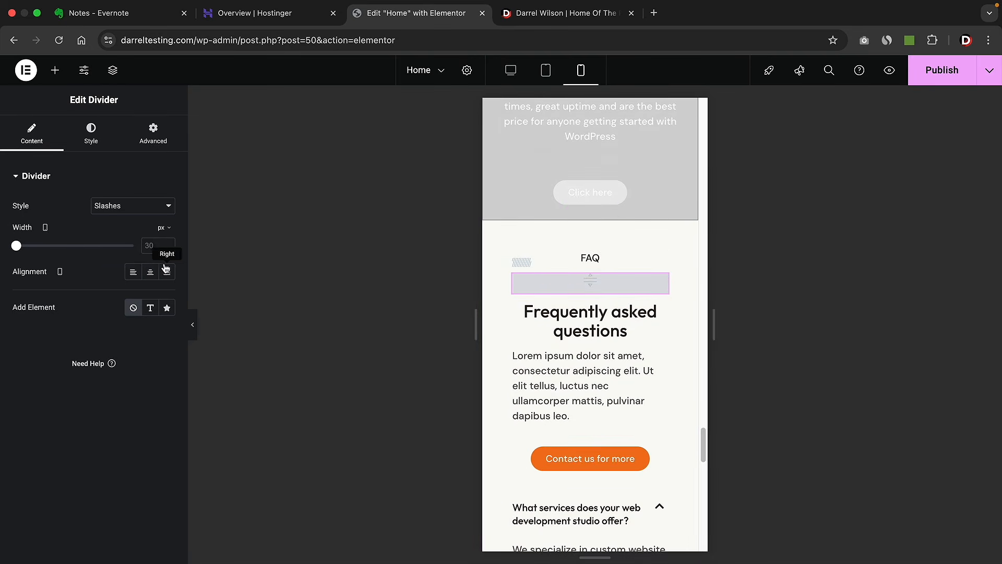
{"action": "left_click", "coordinate": [149, 272]}
{"action": "scroll", "coordinate": [594, 357], "scroll_direction": "down", "scroll_amount": 2}
{"action": "scroll", "coordinate": [593, 357], "scroll_direction": "down", "scroll_amount": 12}
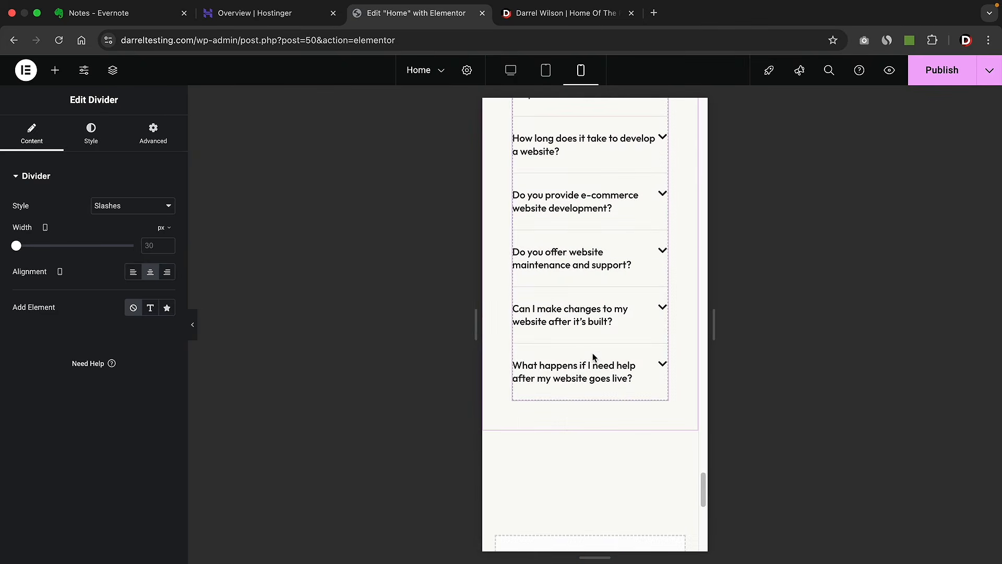
{"action": "left_click_drag", "start_coordinate": [703, 502], "coordinate": [697, 157]}
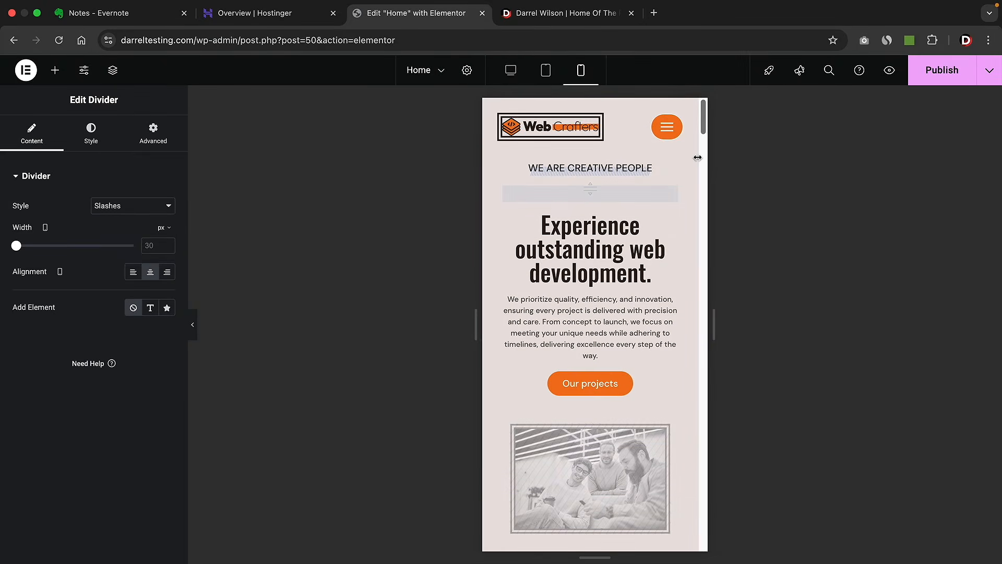
- Publish the Home page changes and scroll through the page in Desktop view
{"action": "left_click", "coordinate": [947, 70]}
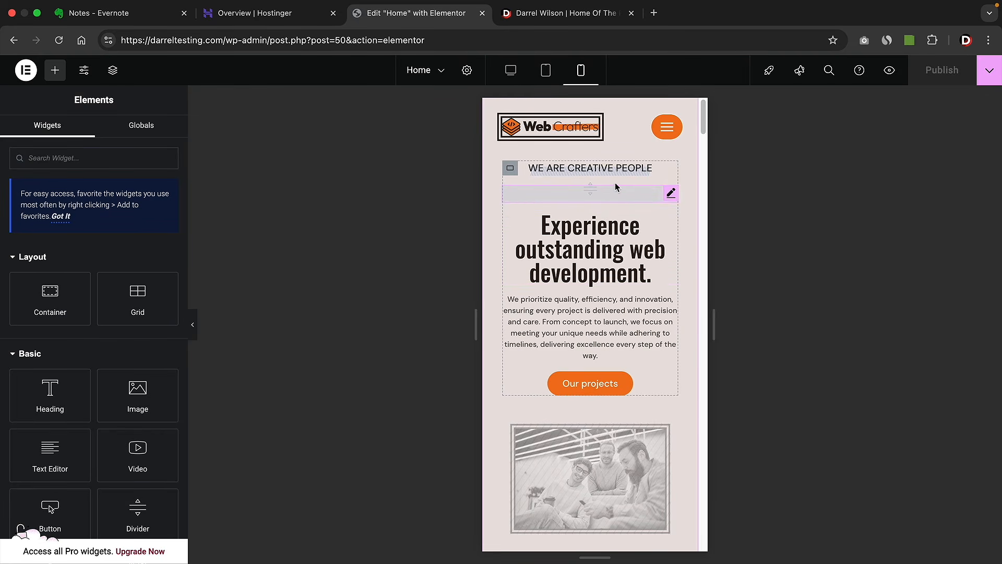
{"action": "left_click", "coordinate": [510, 74]}
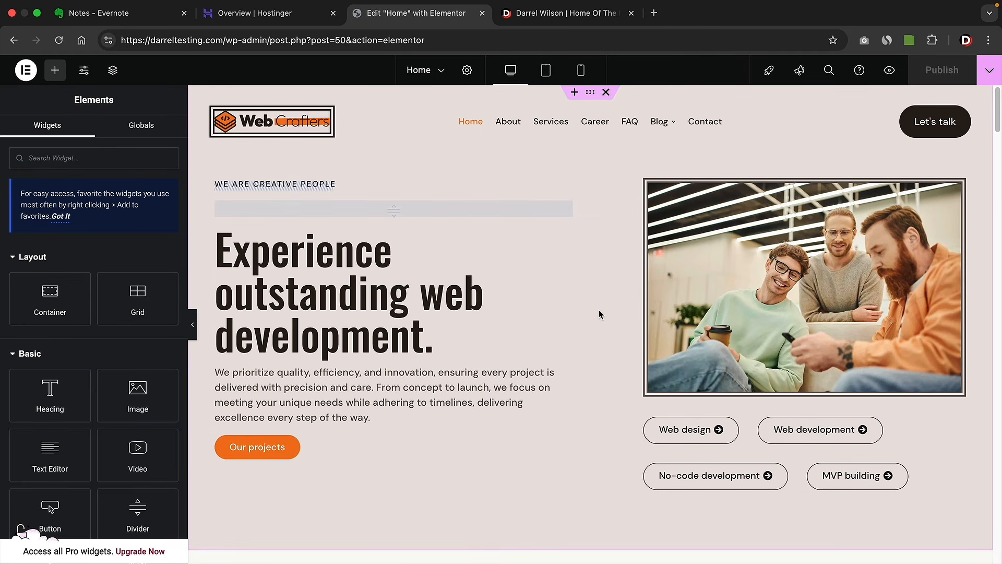
{"action": "scroll", "coordinate": [624, 334], "scroll_direction": "down", "scroll_amount": 9}
{"action": "scroll", "coordinate": [630, 333], "scroll_direction": "down", "scroll_amount": 3}
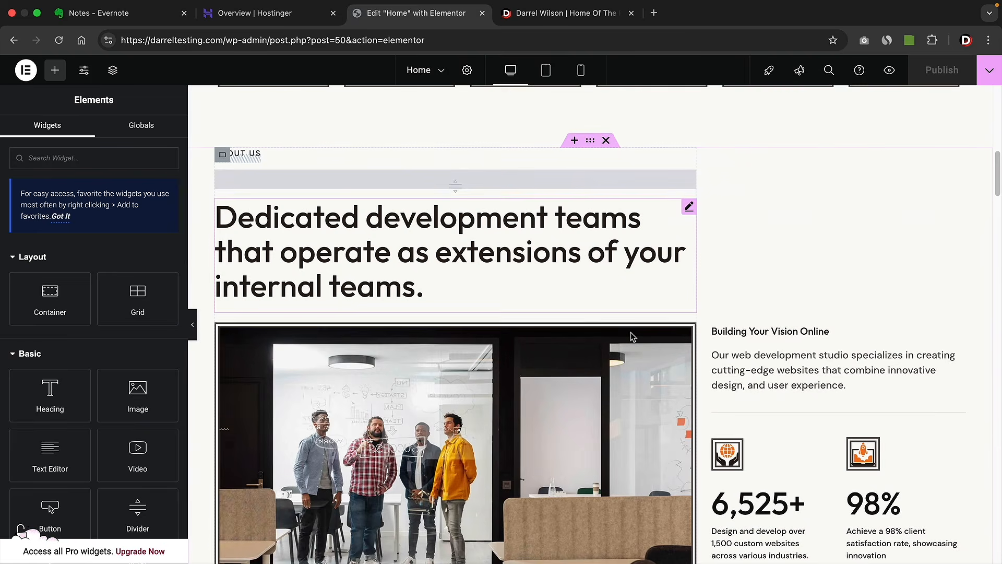
{"action": "scroll", "coordinate": [630, 333], "scroll_direction": "down", "scroll_amount": 7}
{"action": "scroll", "coordinate": [630, 339], "scroll_direction": "down", "scroll_amount": 8}
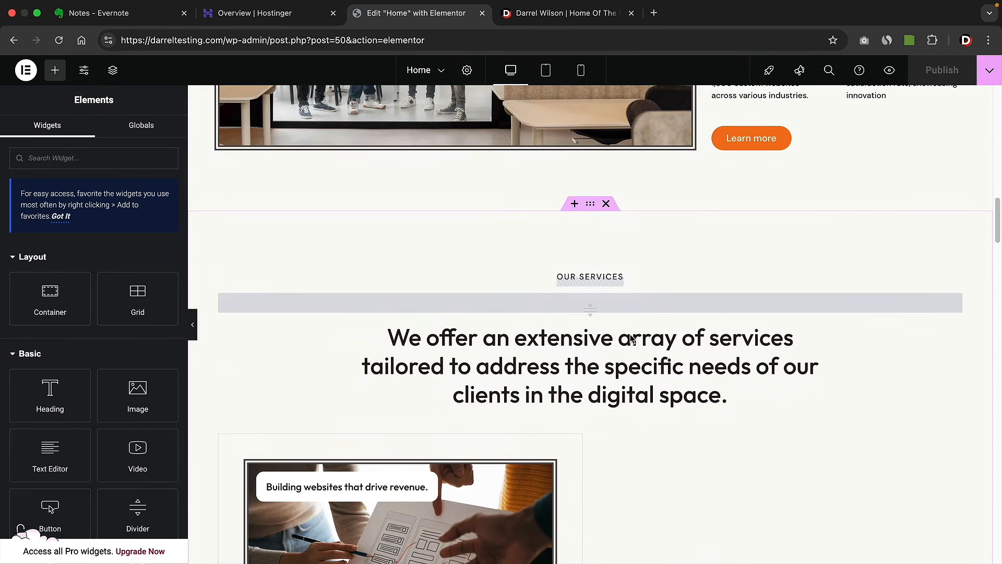
{"action": "scroll", "coordinate": [630, 339], "scroll_direction": "down", "scroll_amount": 15}
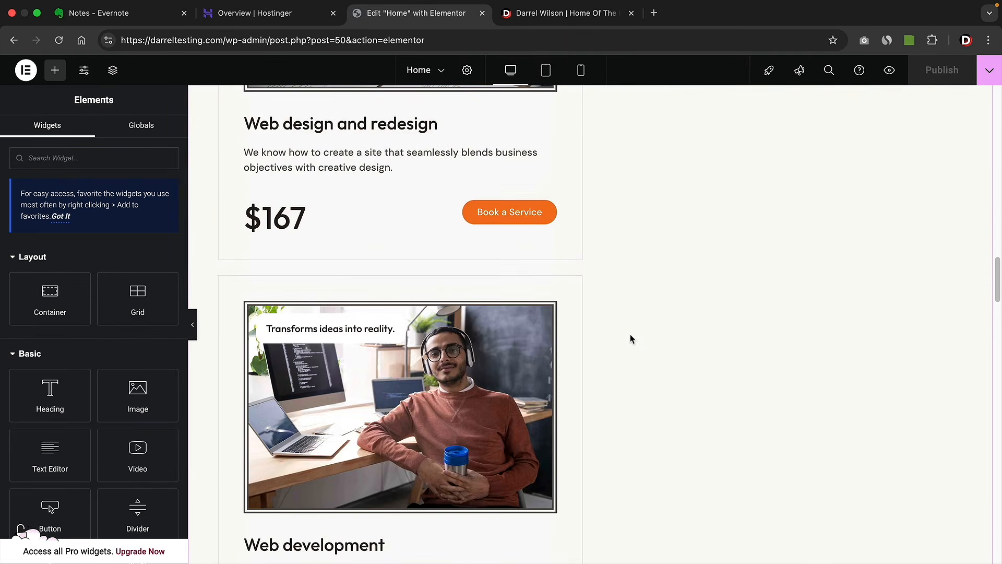
{"action": "scroll", "coordinate": [631, 339], "scroll_direction": "down", "scroll_amount": 6}
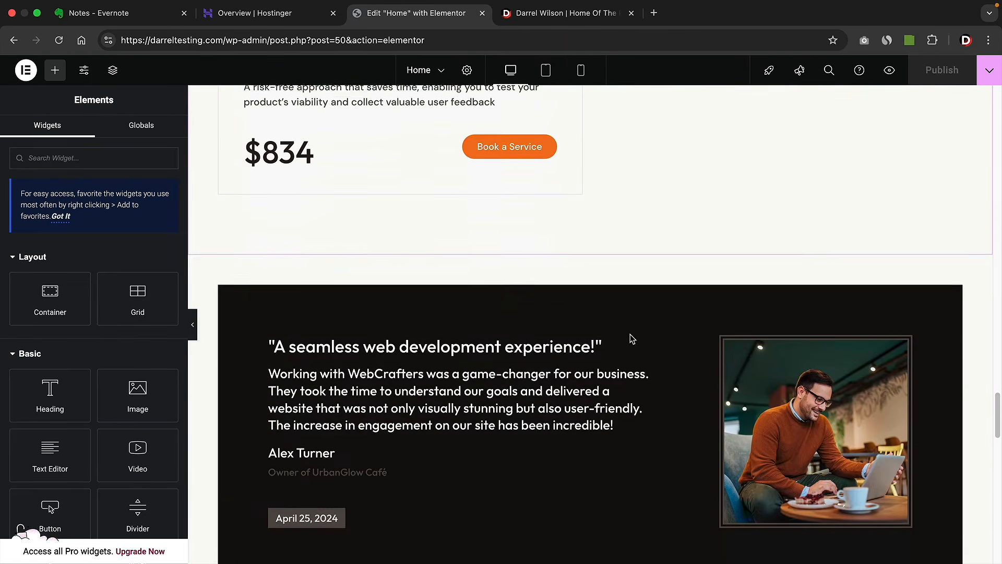
{"action": "scroll", "coordinate": [634, 334], "scroll_direction": "up", "scroll_amount": 1}
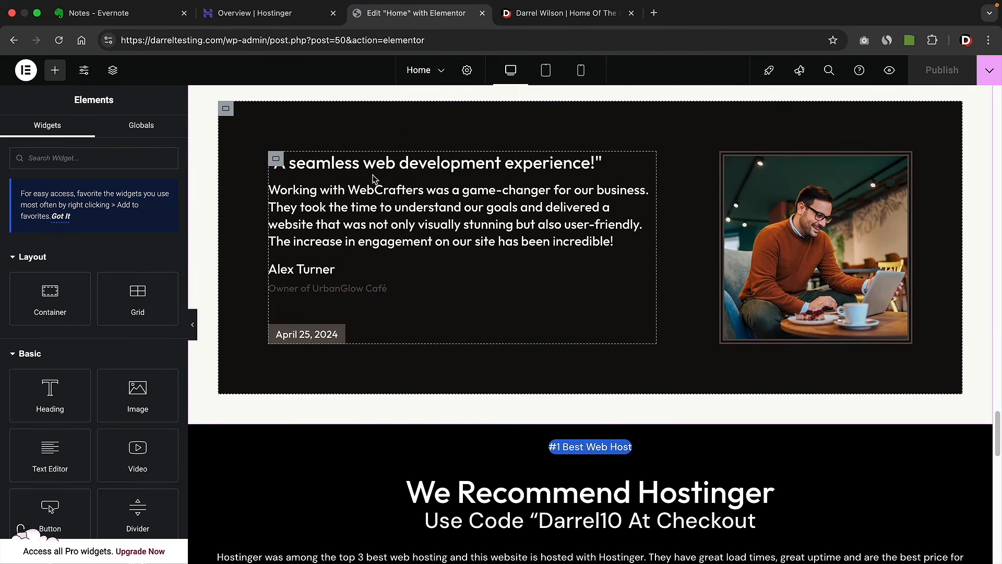
{"action": "scroll", "coordinate": [430, 293], "scroll_direction": "down", "scroll_amount": 4}
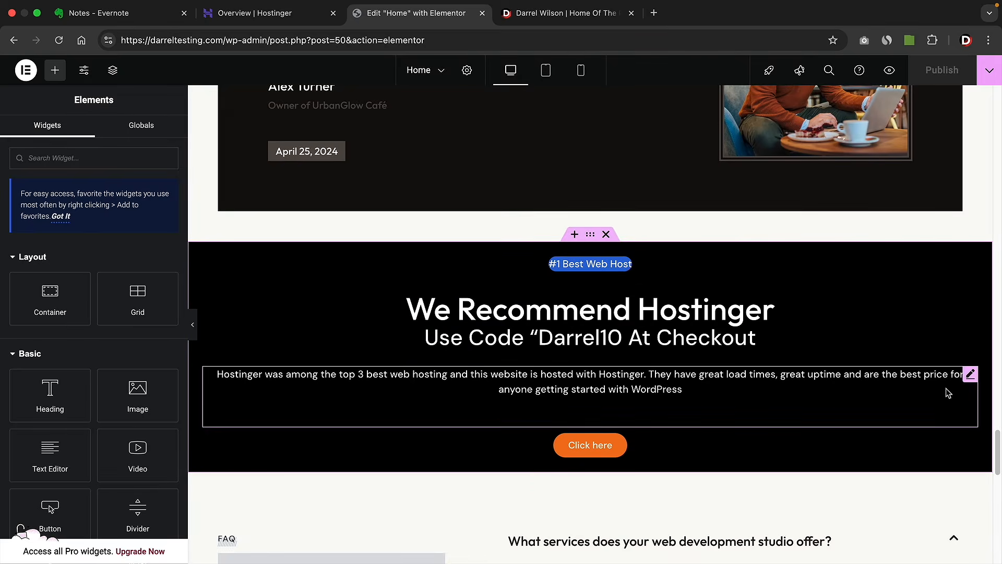
{"action": "left_click_drag", "start_coordinate": [994, 438], "coordinate": [997, 99]}
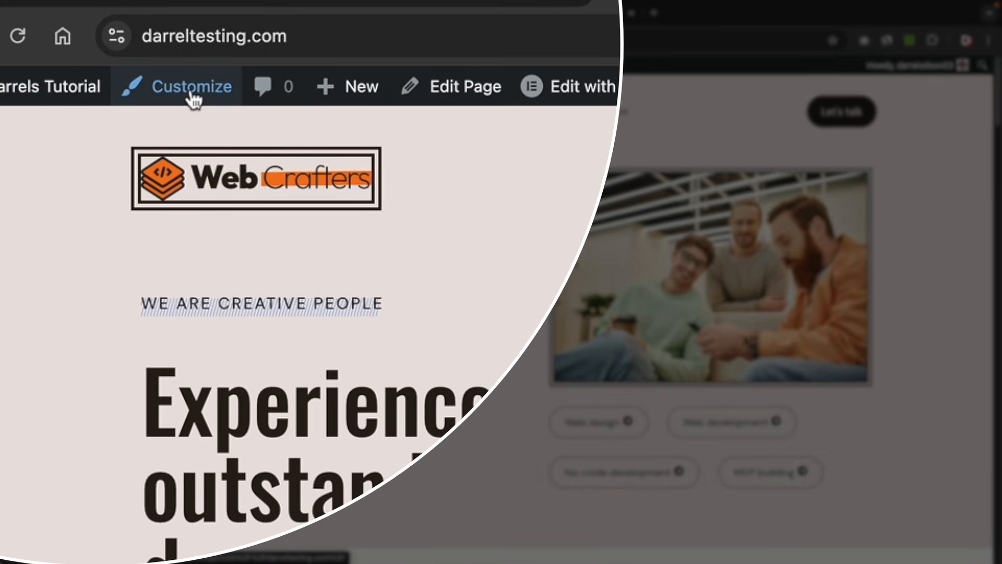
- Open the Solace Customizer's General Options > Colors panel showing the global palette
{"action": "left_click", "coordinate": [192, 97]}
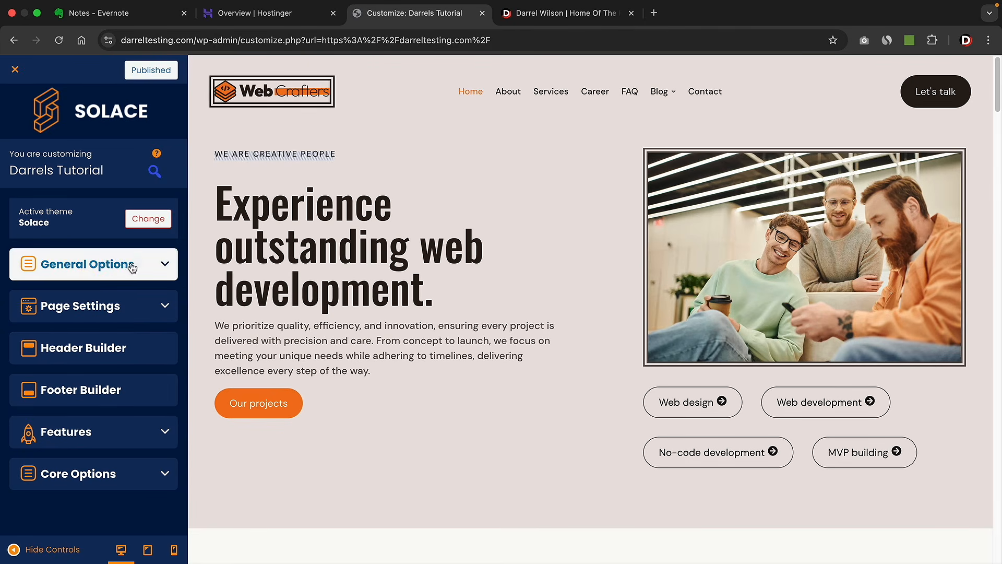
{"action": "left_click", "coordinate": [93, 269]}
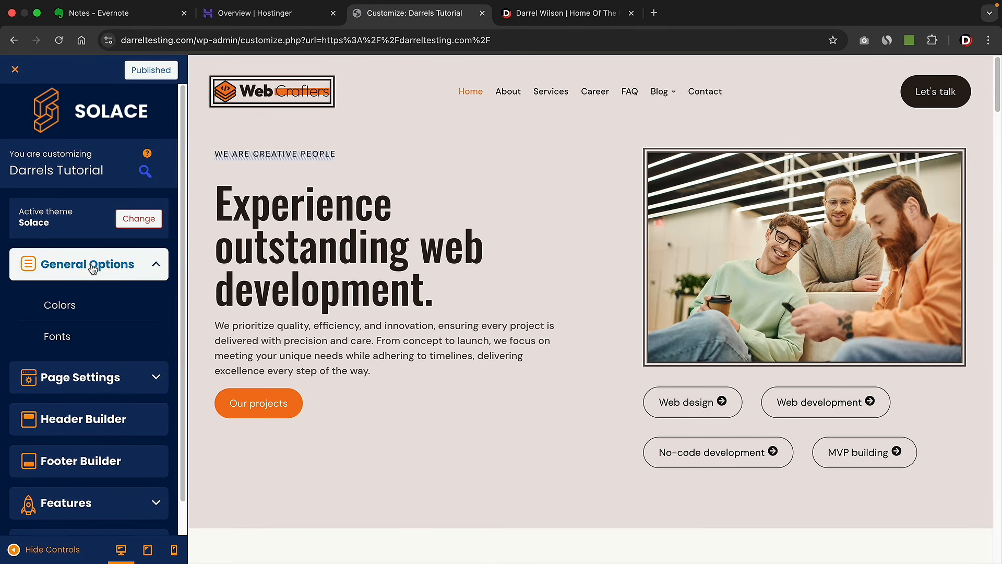
{"action": "left_click", "coordinate": [70, 313]}
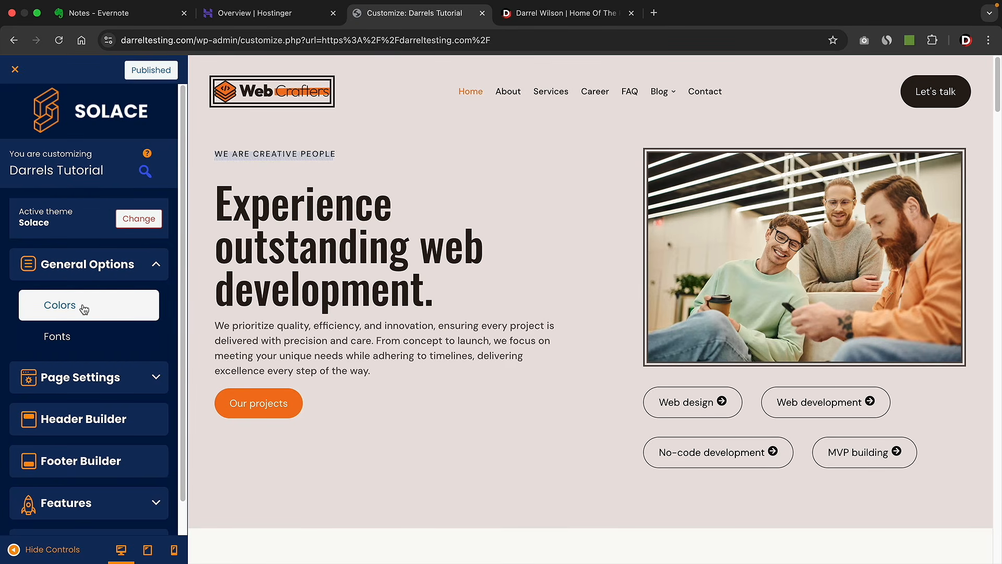
{"action": "left_click", "coordinate": [83, 308]}
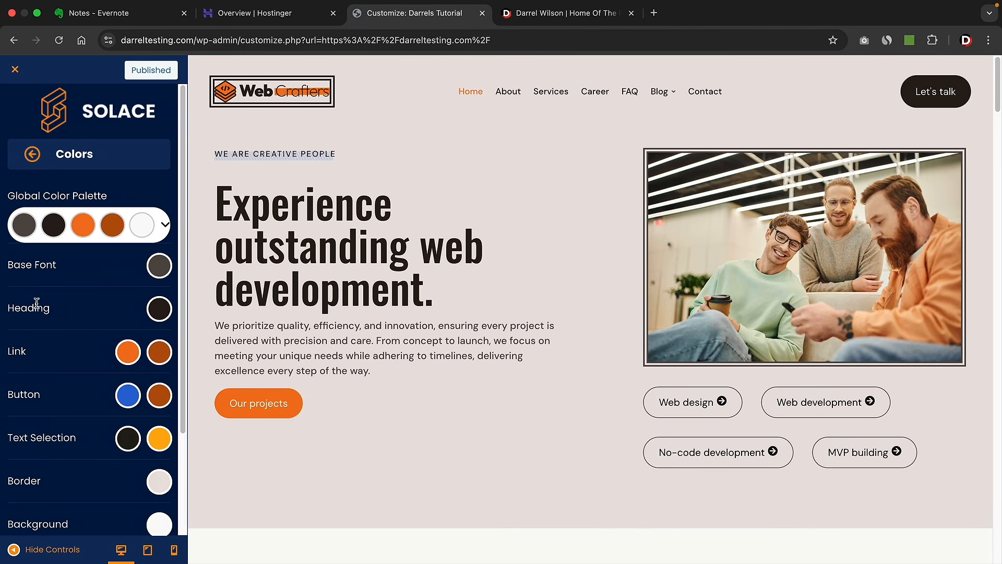
- Set the Heading colour to orange #E76A11 and close the colour picker
{"action": "left_click_drag", "start_coordinate": [16, 311], "coordinate": [43, 309]}
{"action": "left_click", "coordinate": [159, 311]}
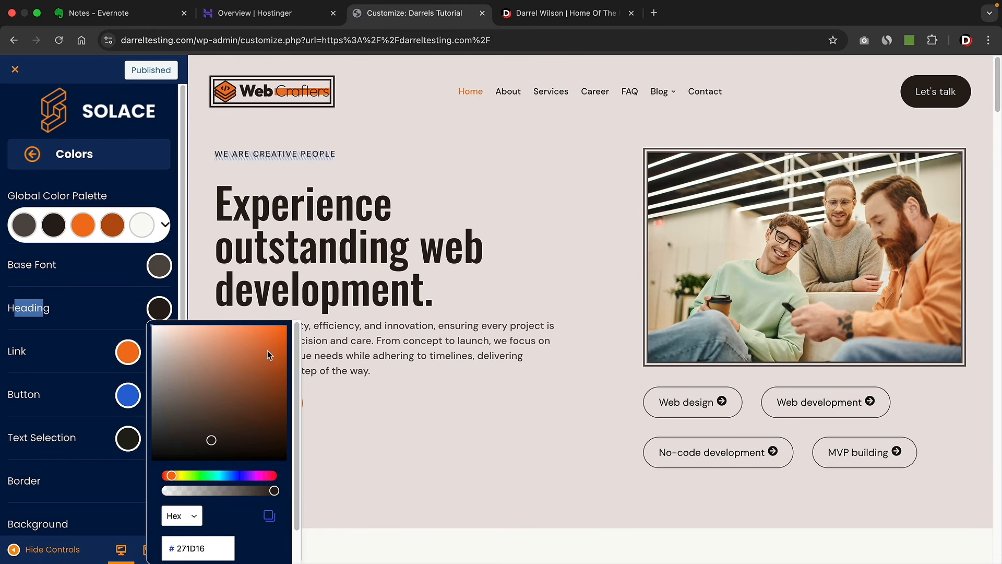
{"action": "left_click", "coordinate": [275, 337]}
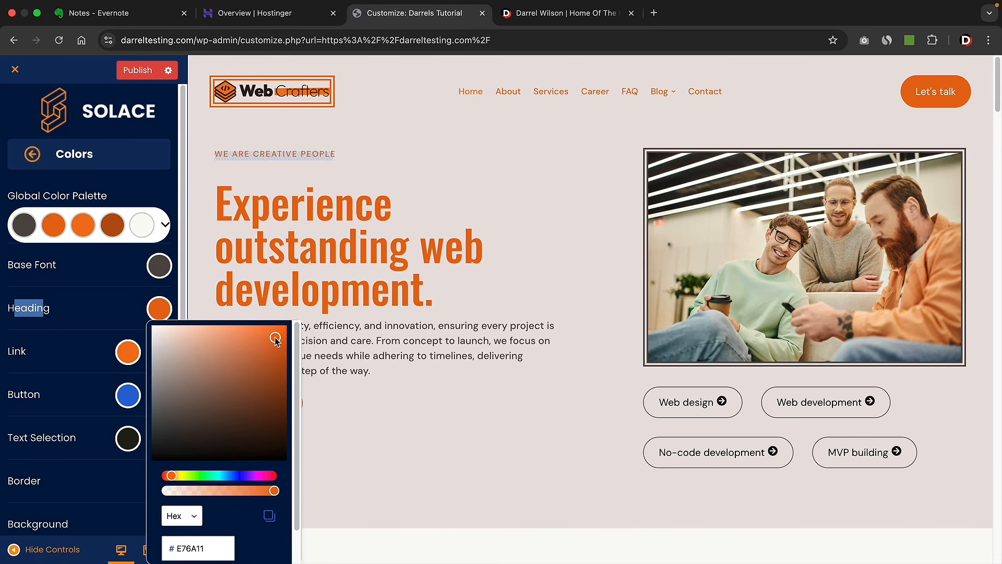
{"action": "scroll", "coordinate": [442, 354], "scroll_direction": "down", "scroll_amount": 10}
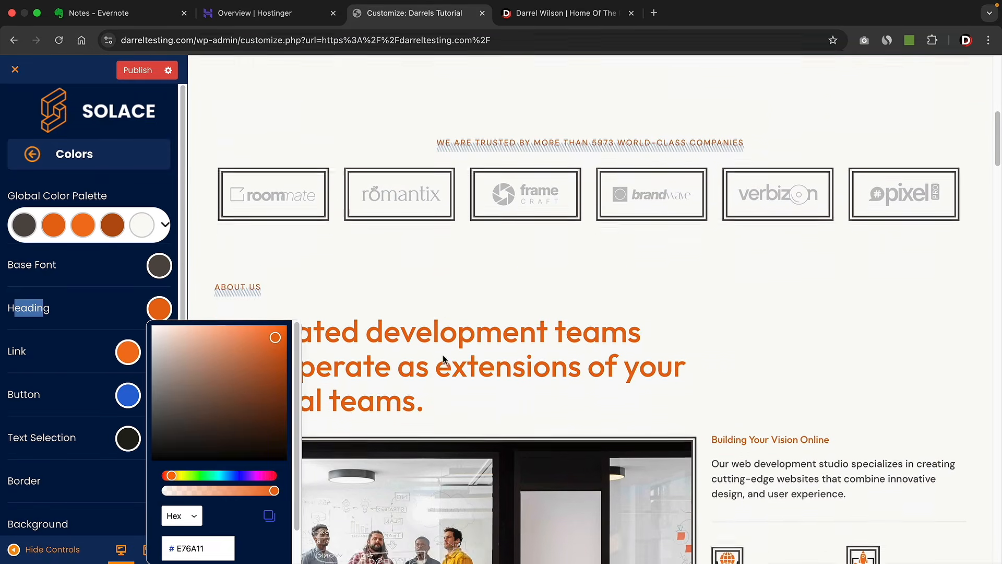
{"action": "scroll", "coordinate": [457, 272], "scroll_direction": "down", "scroll_amount": 5}
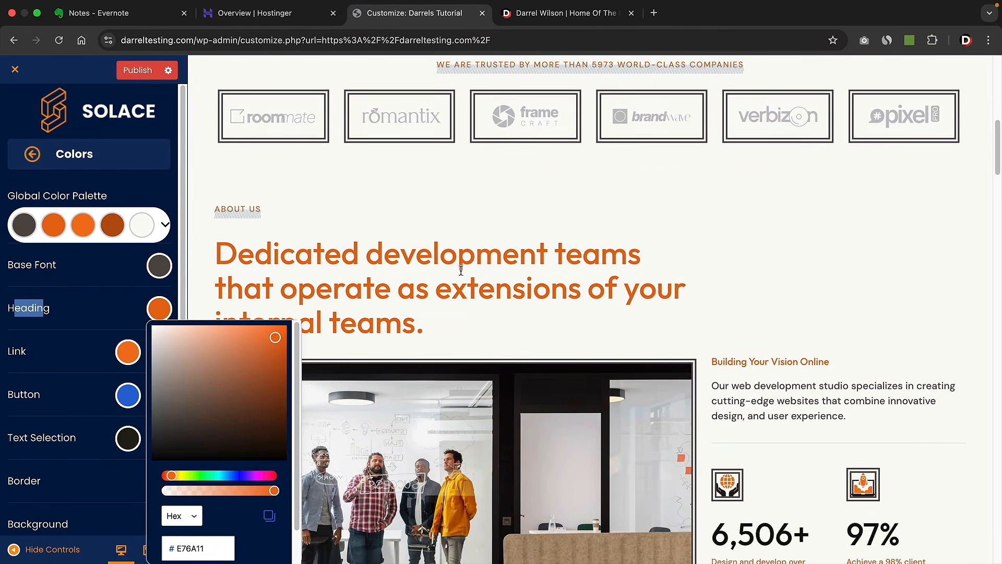
{"action": "scroll", "coordinate": [455, 268], "scroll_direction": "down", "scroll_amount": 1}
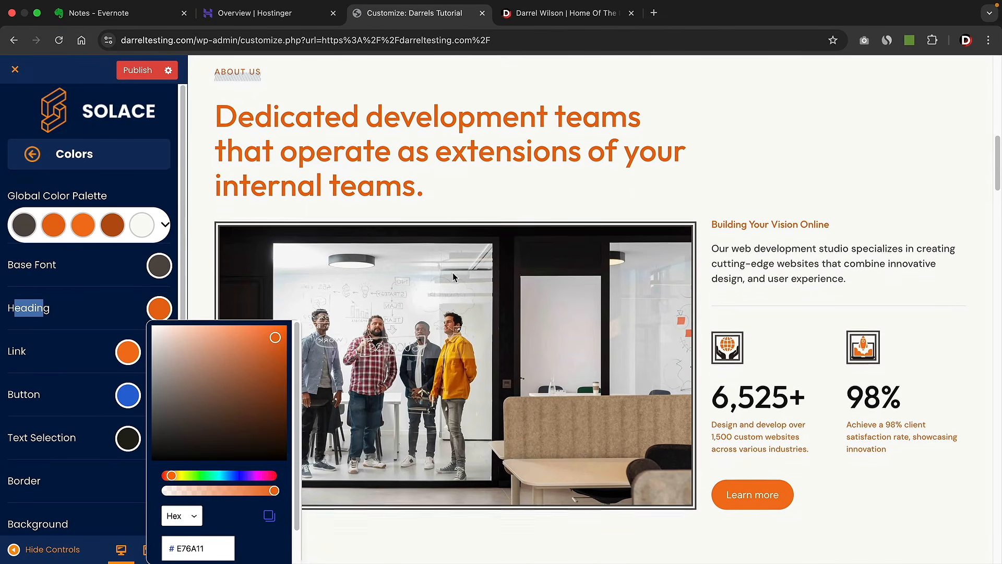
{"action": "left_click_drag", "start_coordinate": [842, 277], "coordinate": [718, 248]}
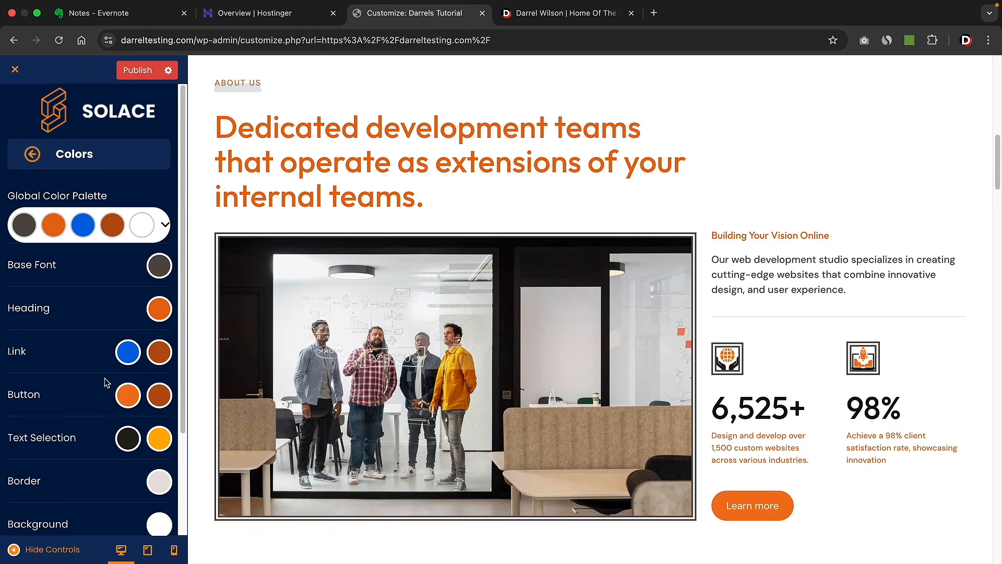
{"action": "scroll", "coordinate": [116, 497], "scroll_direction": "down", "scroll_amount": 1}
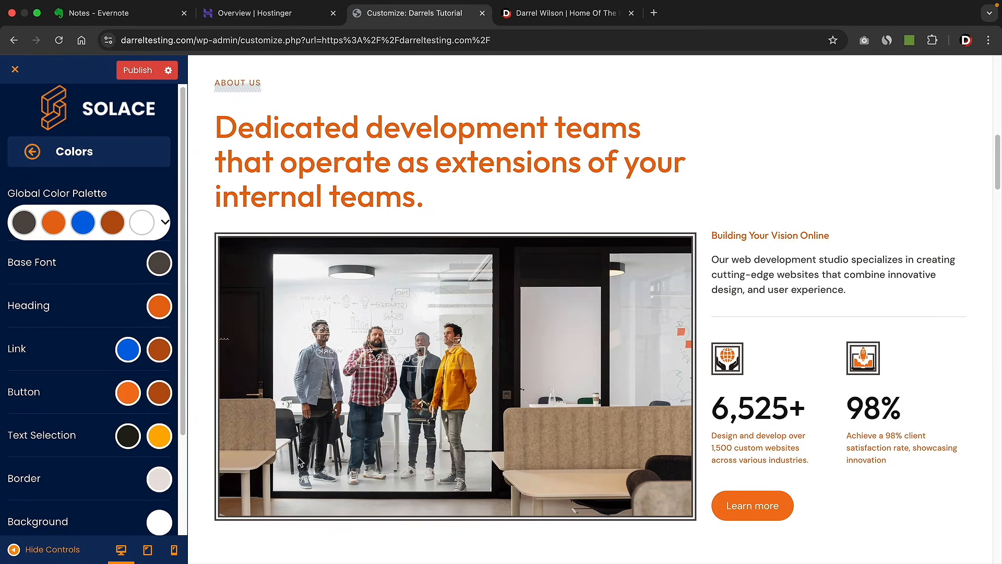
- Adjust the site background colour swatch in its picker, then close the picker
{"action": "left_click", "coordinate": [159, 521]}
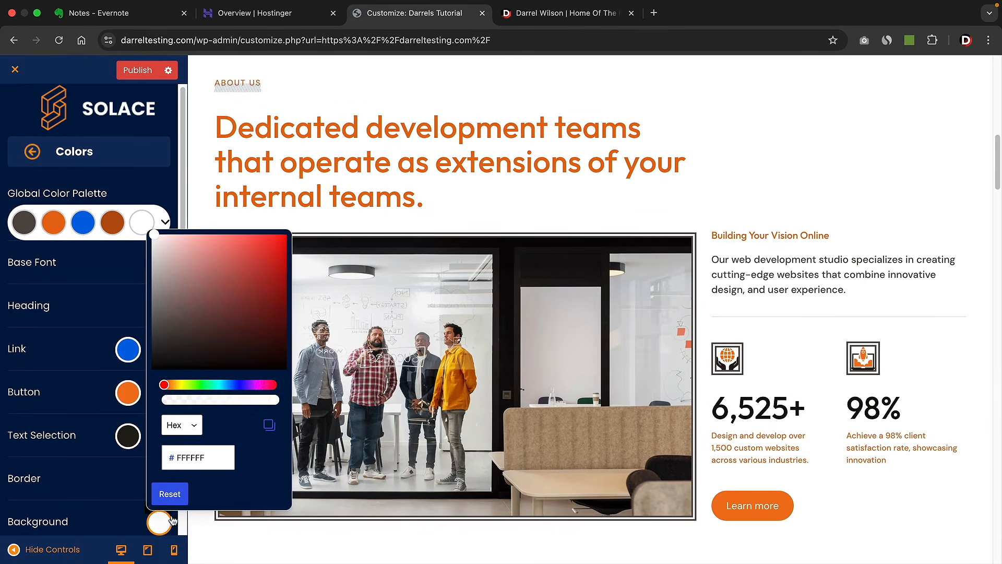
{"action": "left_click_drag", "start_coordinate": [199, 326], "coordinate": [161, 361]}
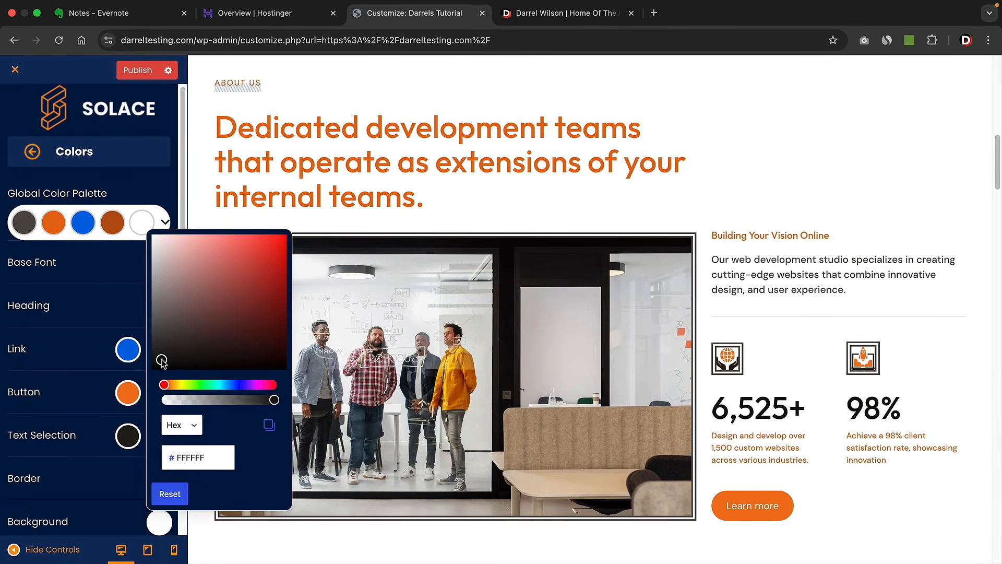
{"action": "scroll", "coordinate": [459, 370], "scroll_direction": "down", "scroll_amount": 4}
{"action": "scroll", "coordinate": [458, 373], "scroll_direction": "down", "scroll_amount": 15}
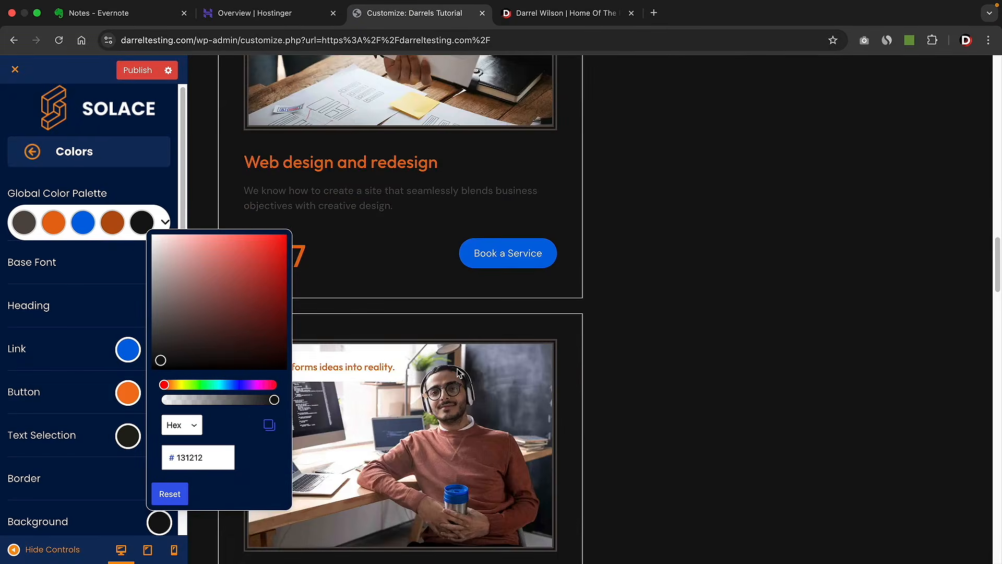
{"action": "scroll", "coordinate": [458, 372], "scroll_direction": "down", "scroll_amount": 15}
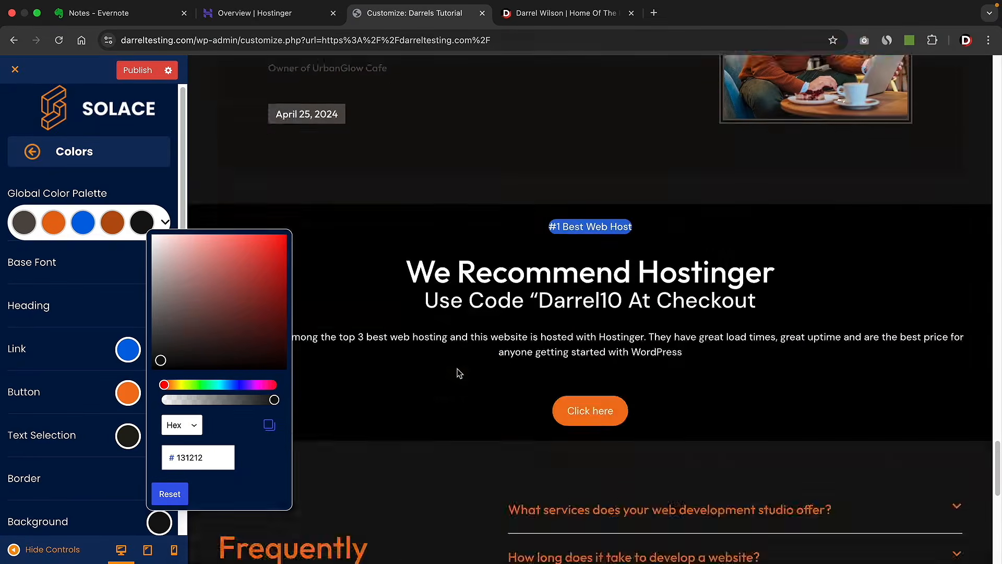
{"action": "scroll", "coordinate": [459, 374], "scroll_direction": "up", "scroll_amount": 15}
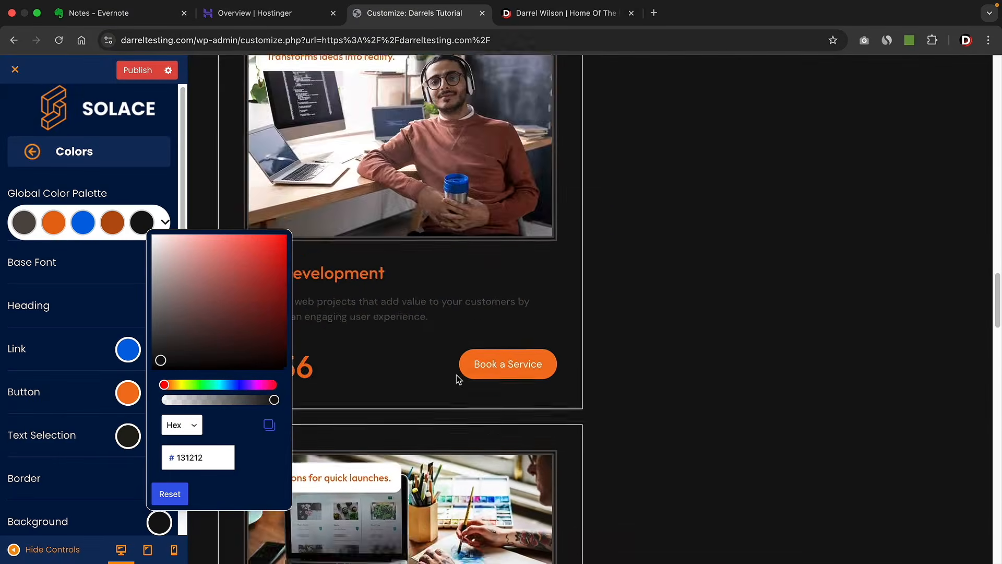
{"action": "scroll", "coordinate": [458, 379], "scroll_direction": "up", "scroll_amount": 10}
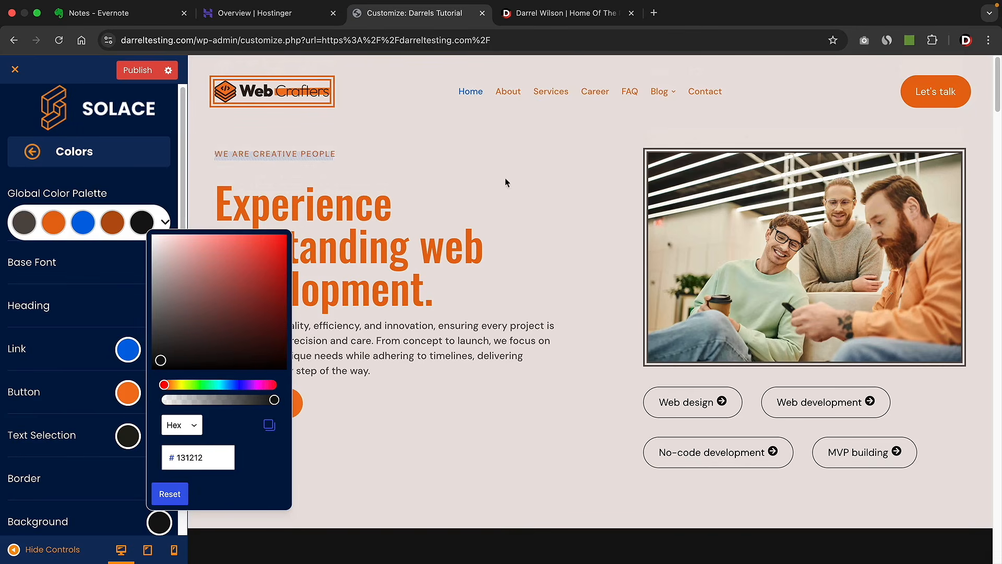
{"action": "left_click", "coordinate": [500, 263]}
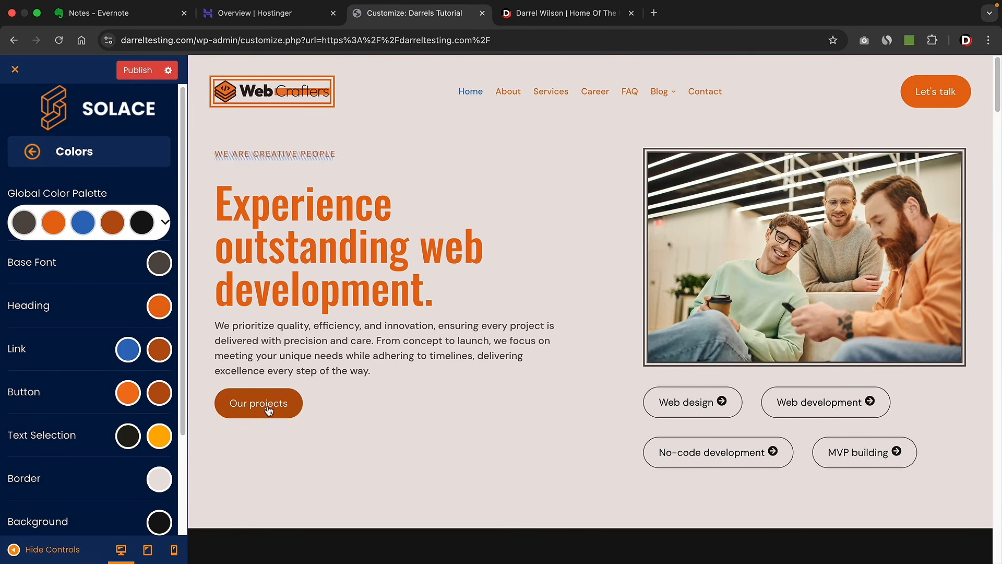
- Scroll the preview down to the Web design and redesign card to check the colours
{"action": "scroll", "coordinate": [345, 416], "scroll_direction": "down", "scroll_amount": 1}
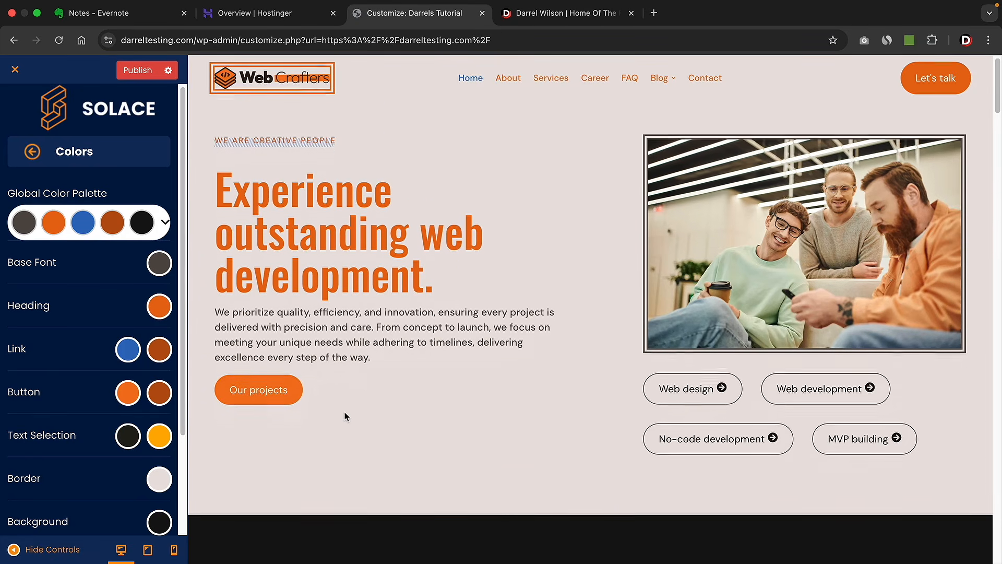
{"action": "scroll", "coordinate": [344, 416], "scroll_direction": "down", "scroll_amount": 15}
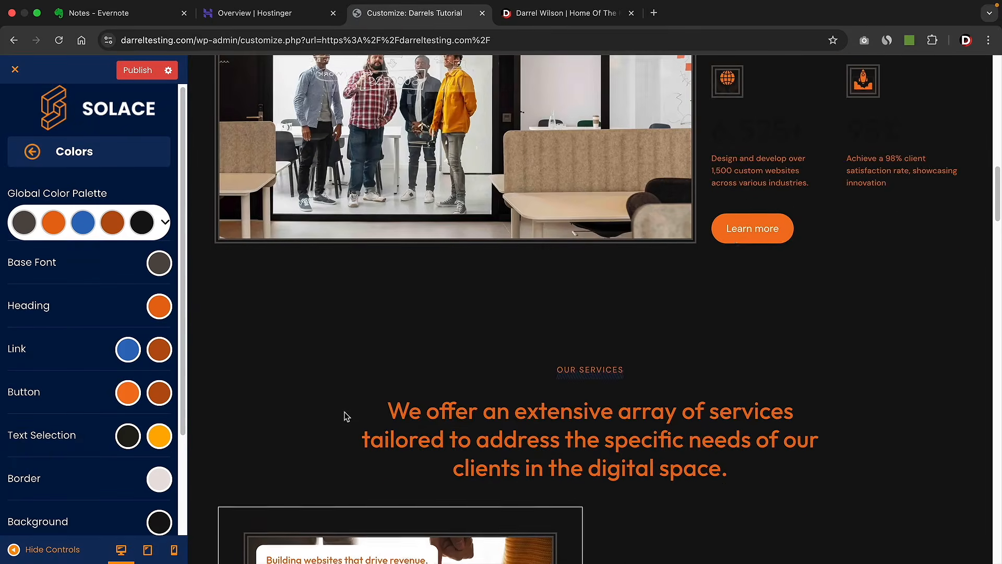
{"action": "scroll", "coordinate": [345, 416], "scroll_direction": "down", "scroll_amount": 10}
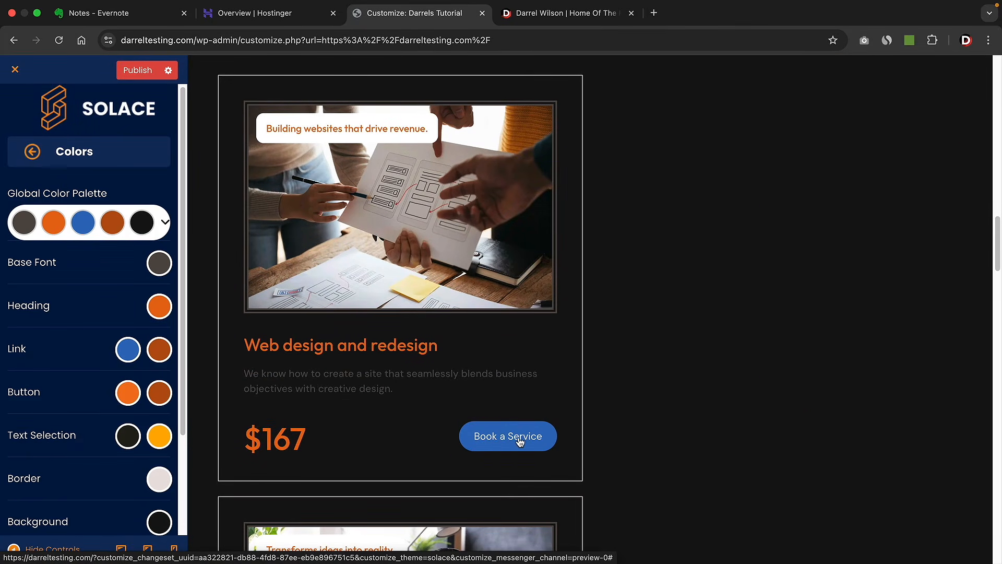
- Set the Link colour to brighter blue 167DE4 and scroll the preview back to the hero
{"action": "left_click", "coordinate": [128, 348]}
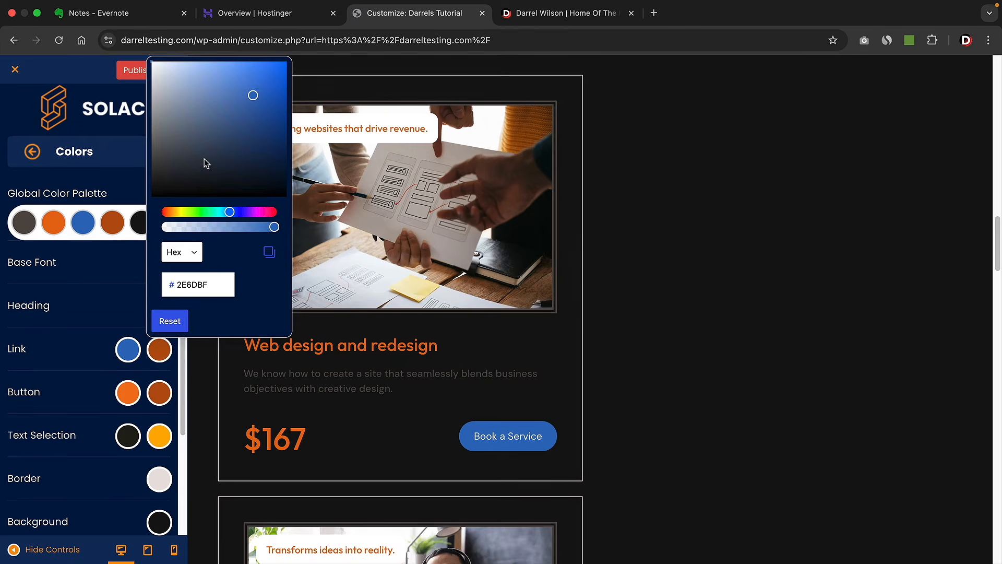
{"action": "left_click_drag", "start_coordinate": [211, 164], "coordinate": [271, 76]}
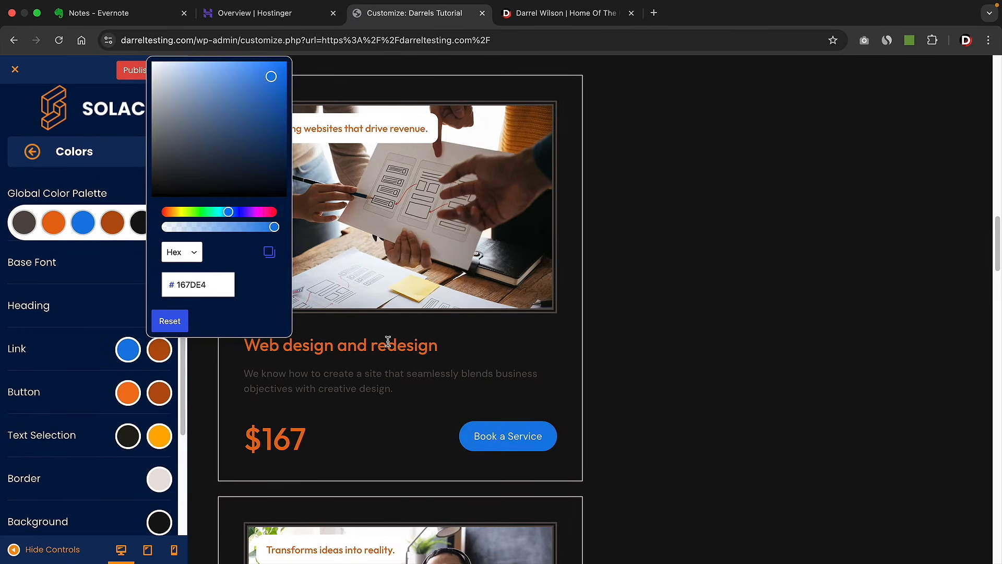
{"action": "left_click", "coordinate": [96, 370]}
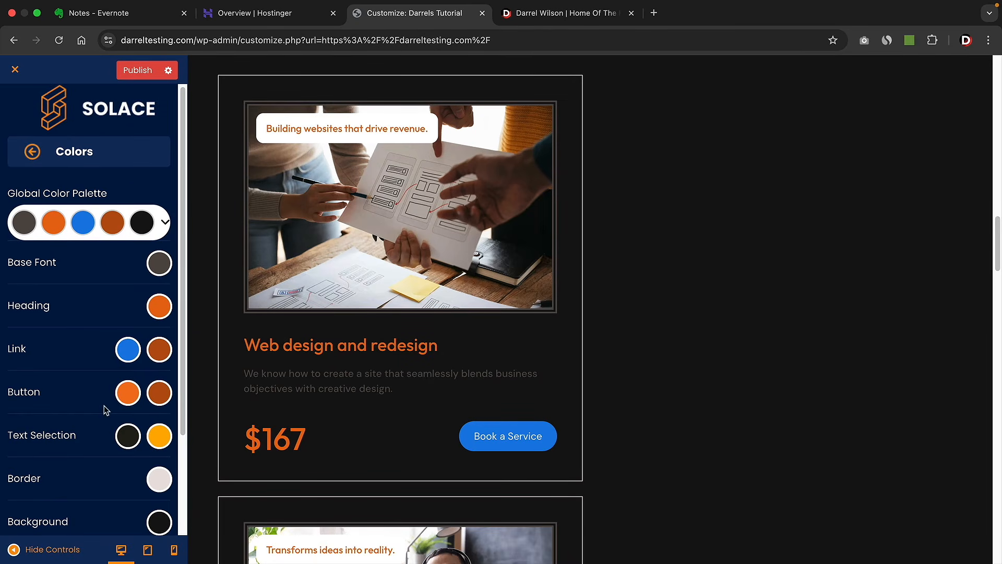
{"action": "scroll", "coordinate": [101, 408], "scroll_direction": "down", "scroll_amount": 2}
{"action": "scroll", "coordinate": [86, 392], "scroll_direction": "down", "scroll_amount": 3}
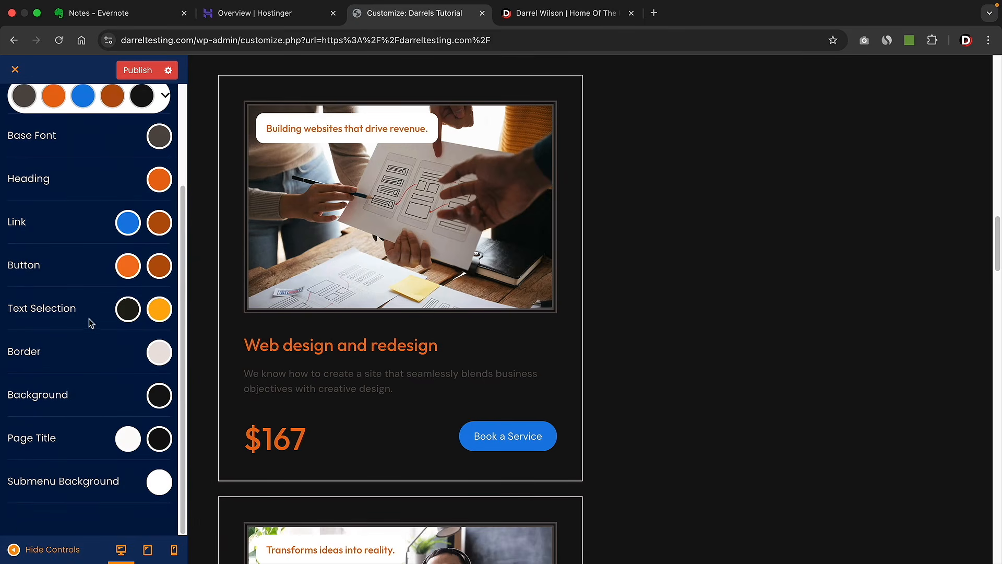
{"action": "scroll", "coordinate": [91, 326], "scroll_direction": "up", "scroll_amount": 3}
{"action": "scroll", "coordinate": [206, 340], "scroll_direction": "up", "scroll_amount": 1}
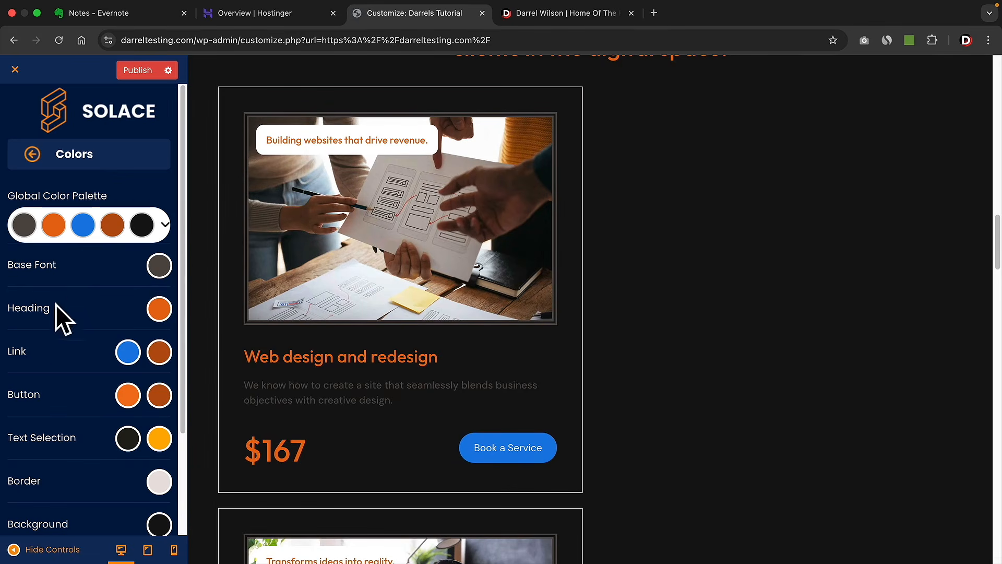
{"action": "scroll", "coordinate": [383, 402], "scroll_direction": "up", "scroll_amount": 15}
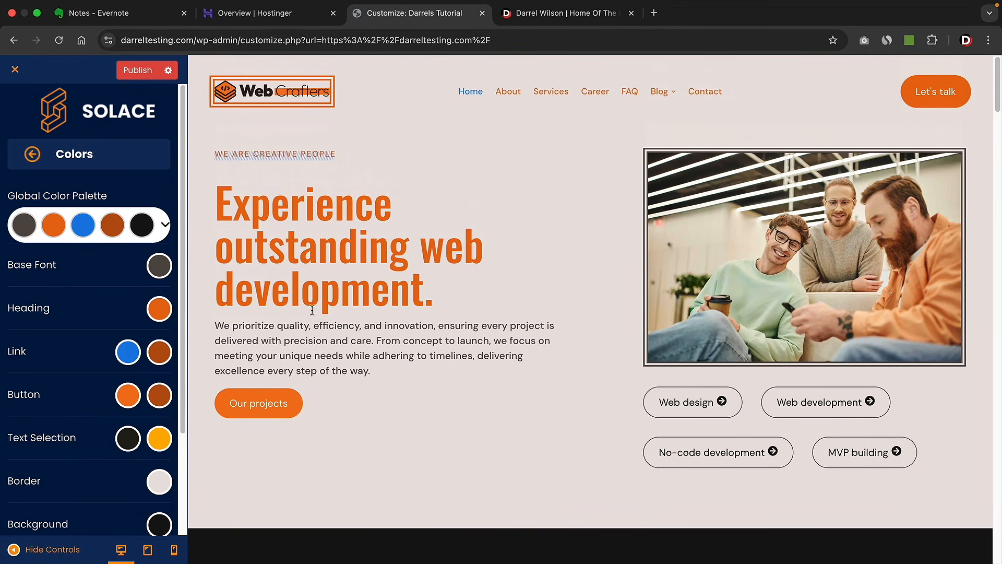
- Review the Fonts settings, expanding and collapsing Base Font, then return to the main menu
{"action": "left_click", "coordinate": [32, 154]}
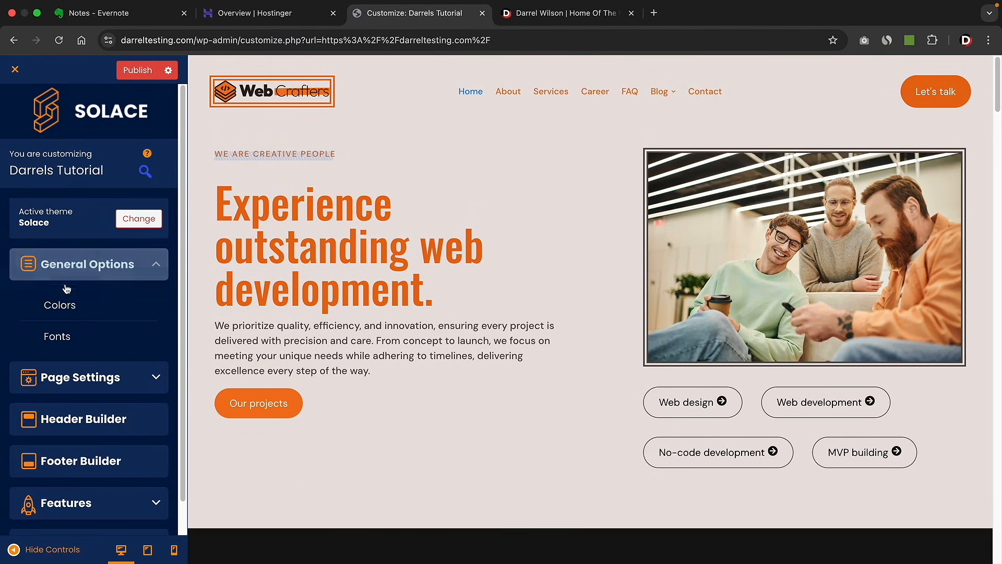
{"action": "left_click", "coordinate": [78, 330]}
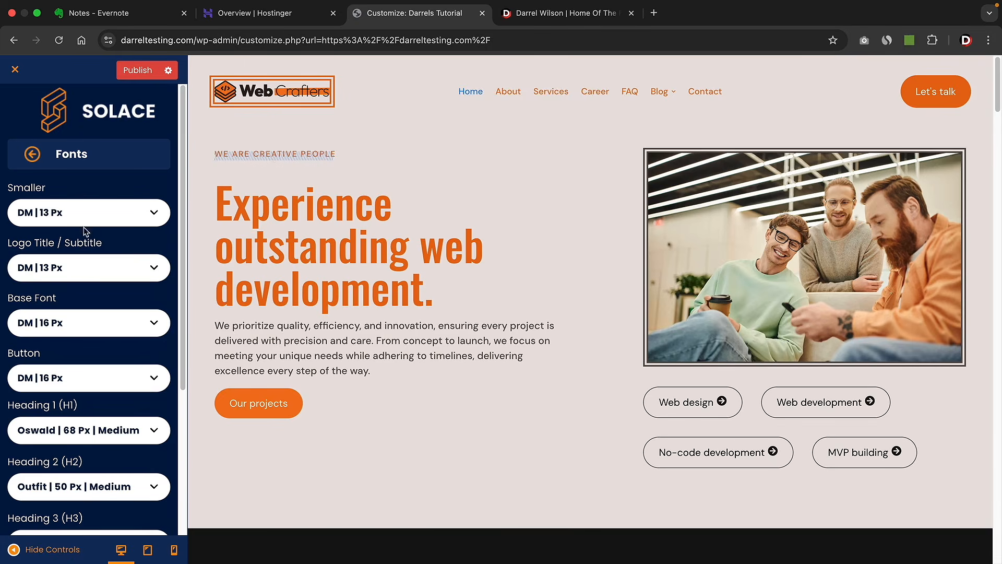
{"action": "left_click_drag", "start_coordinate": [47, 189], "coordinate": [14, 186]}
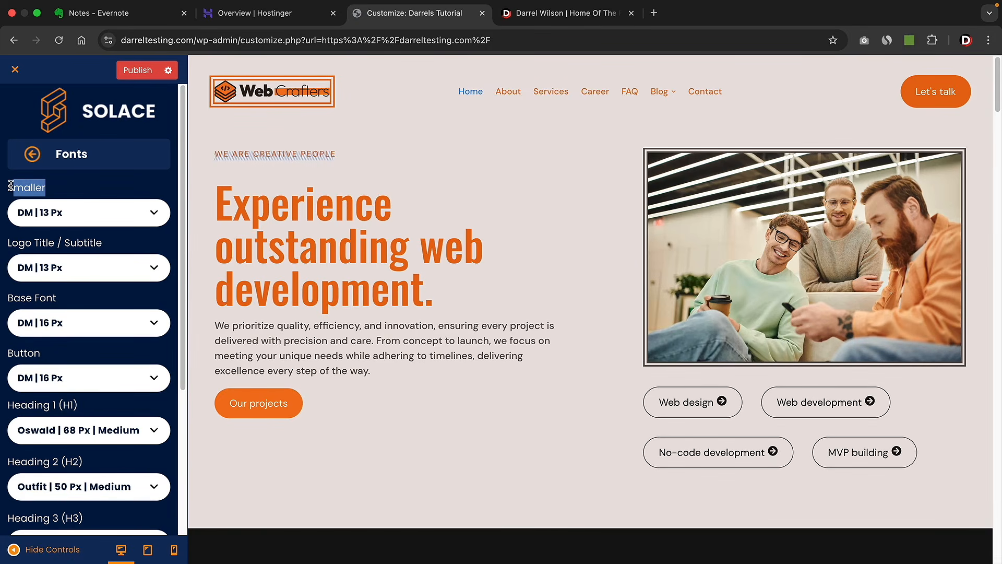
{"action": "left_click_drag", "start_coordinate": [58, 298], "coordinate": [21, 298]}
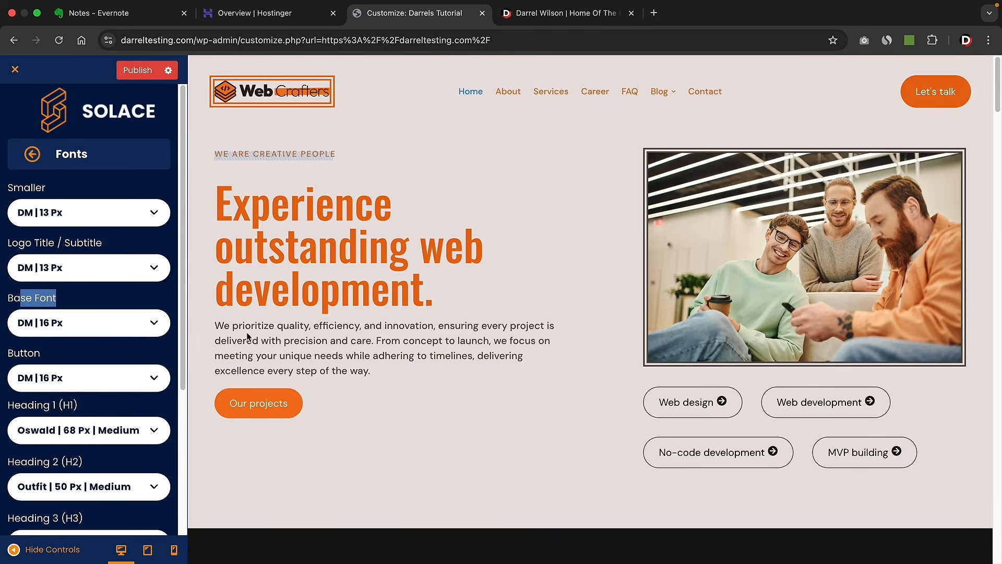
{"action": "left_click", "coordinate": [137, 332]}
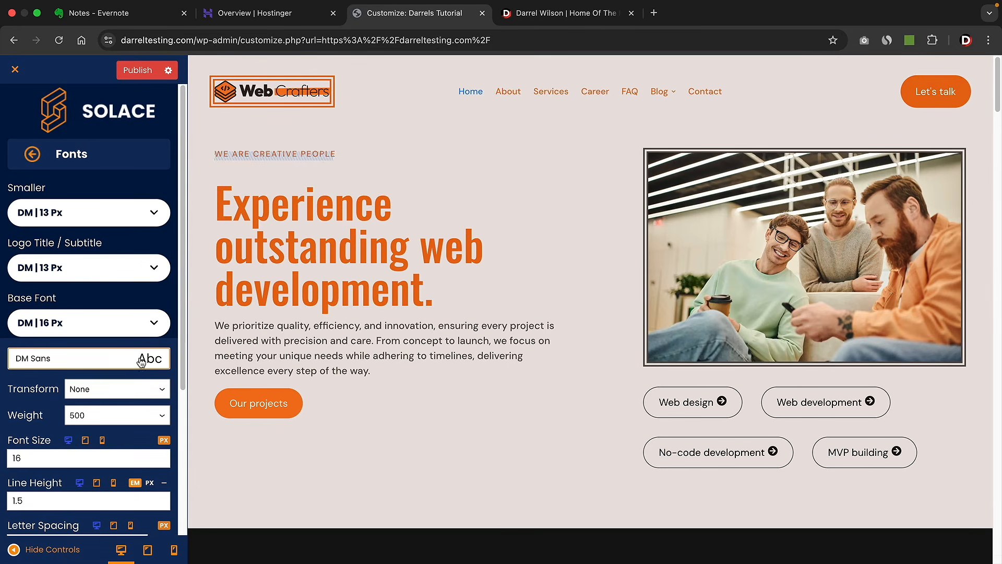
{"action": "left_click", "coordinate": [154, 324]}
{"action": "scroll", "coordinate": [126, 347], "scroll_direction": "down", "scroll_amount": 3}
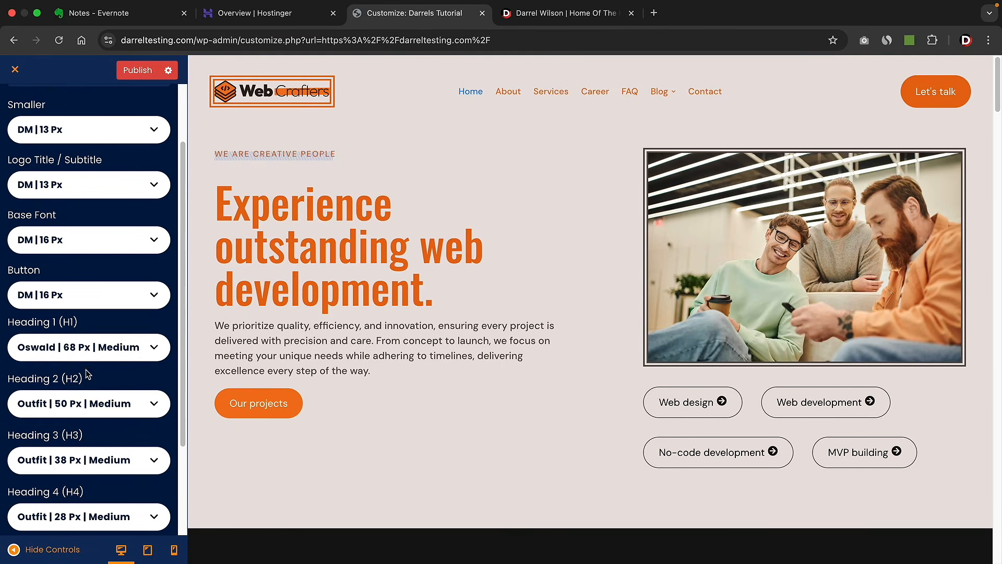
{"action": "scroll", "coordinate": [87, 371], "scroll_direction": "up", "scroll_amount": 2}
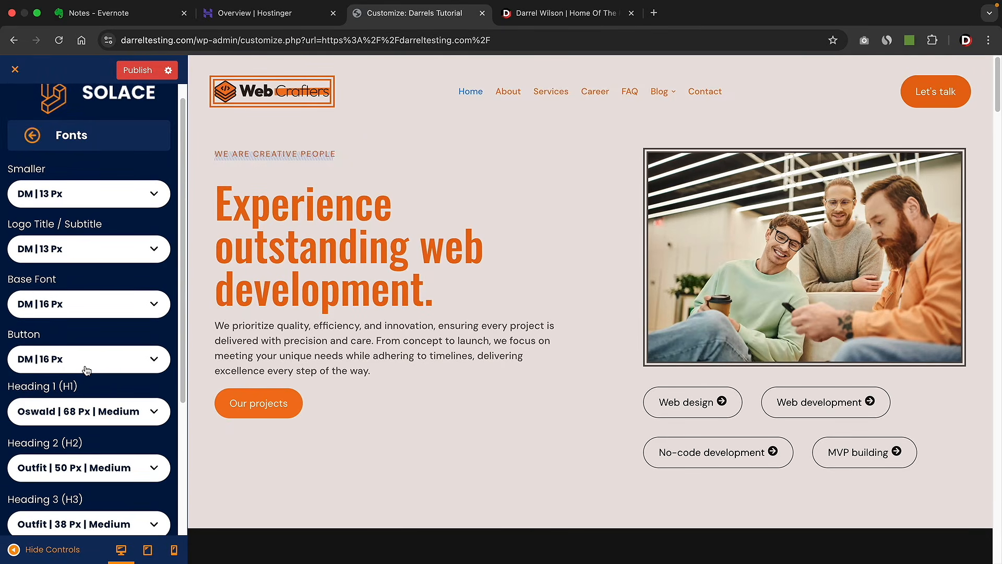
{"action": "scroll", "coordinate": [87, 370], "scroll_direction": "up", "scroll_amount": 1}
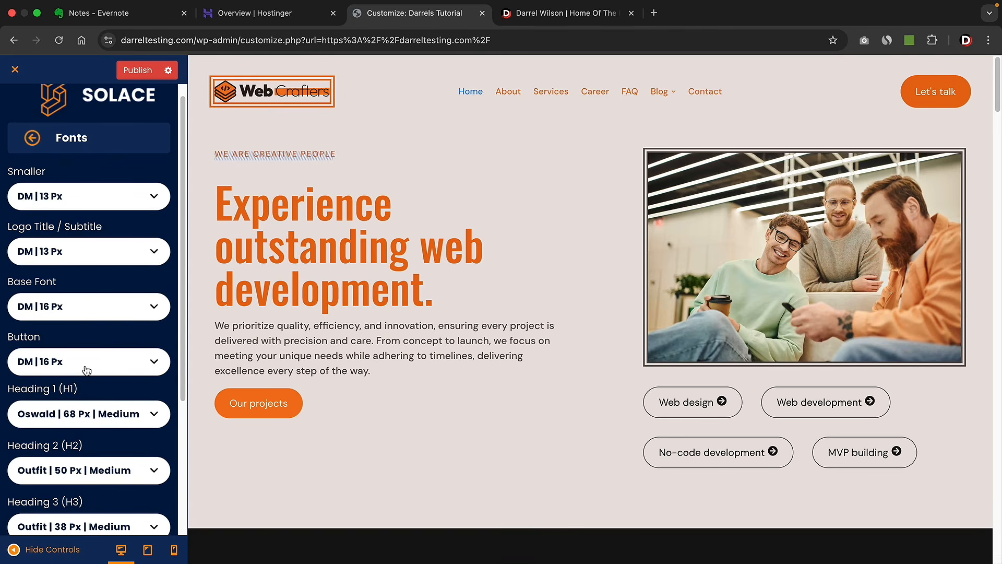
{"action": "scroll", "coordinate": [87, 370], "scroll_direction": "up", "scroll_amount": 1}
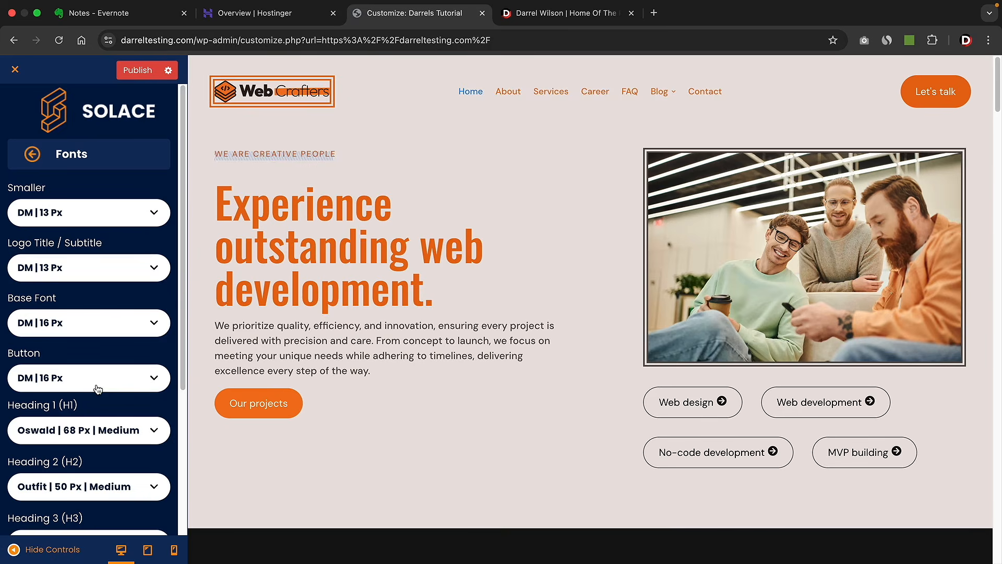
{"action": "left_click", "coordinate": [32, 154]}
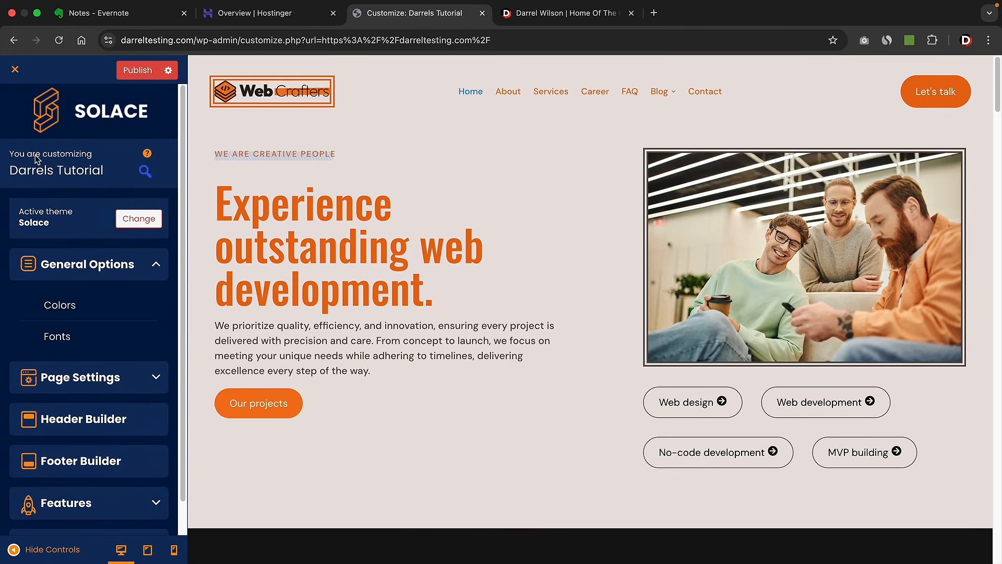
- In the Header Builder, try the first, centred-logo, search-form and search-with-menu-icons presets
{"action": "left_click", "coordinate": [84, 262]}
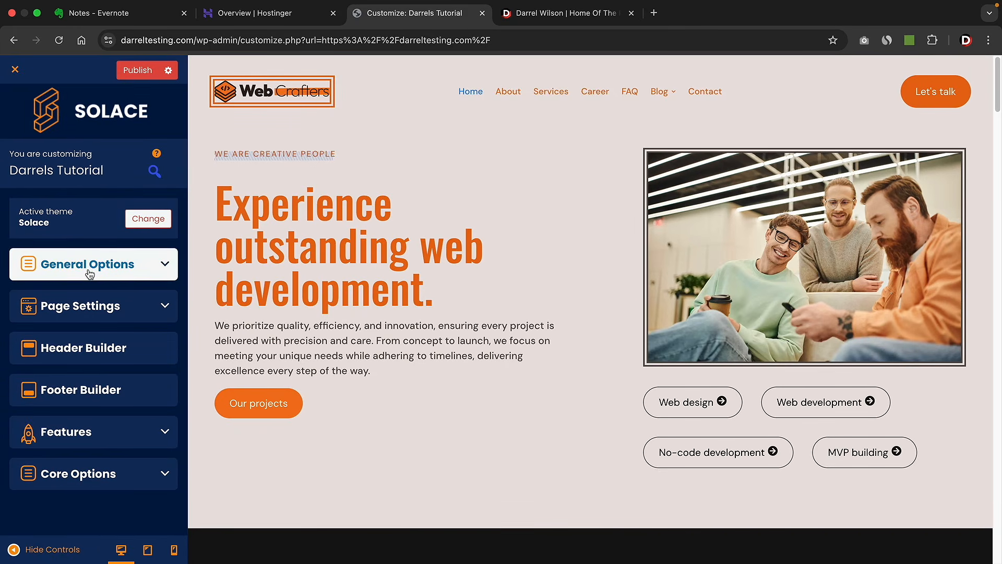
{"action": "left_click", "coordinate": [95, 353]}
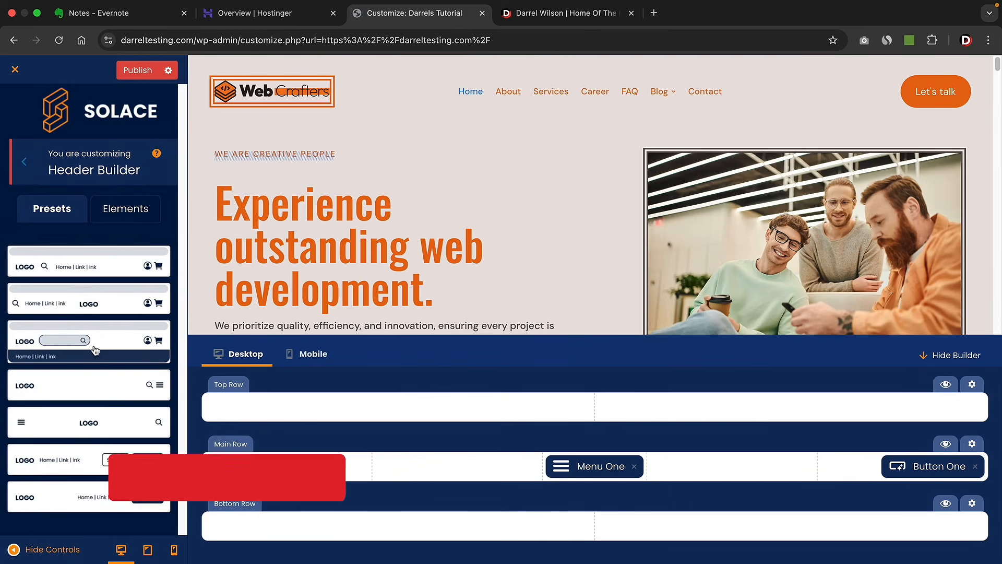
{"action": "left_click", "coordinate": [110, 267]}
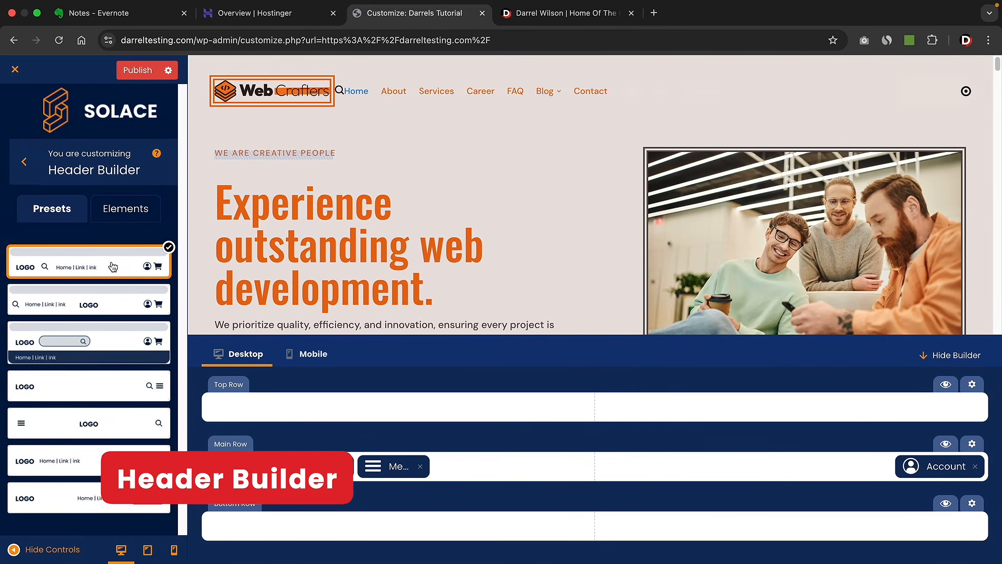
{"action": "left_click", "coordinate": [93, 301]}
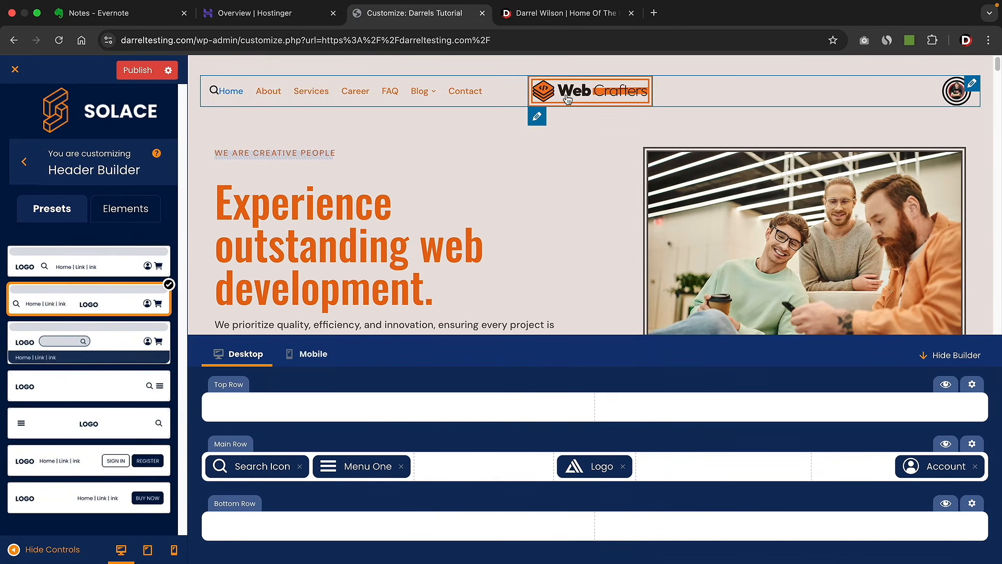
{"action": "left_click", "coordinate": [113, 342]}
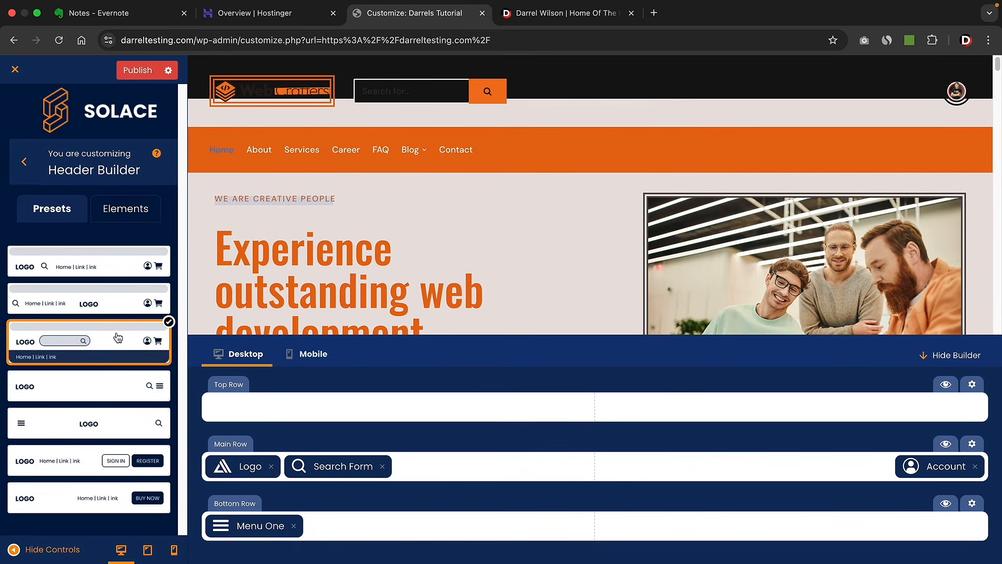
{"action": "left_click", "coordinate": [99, 393]}
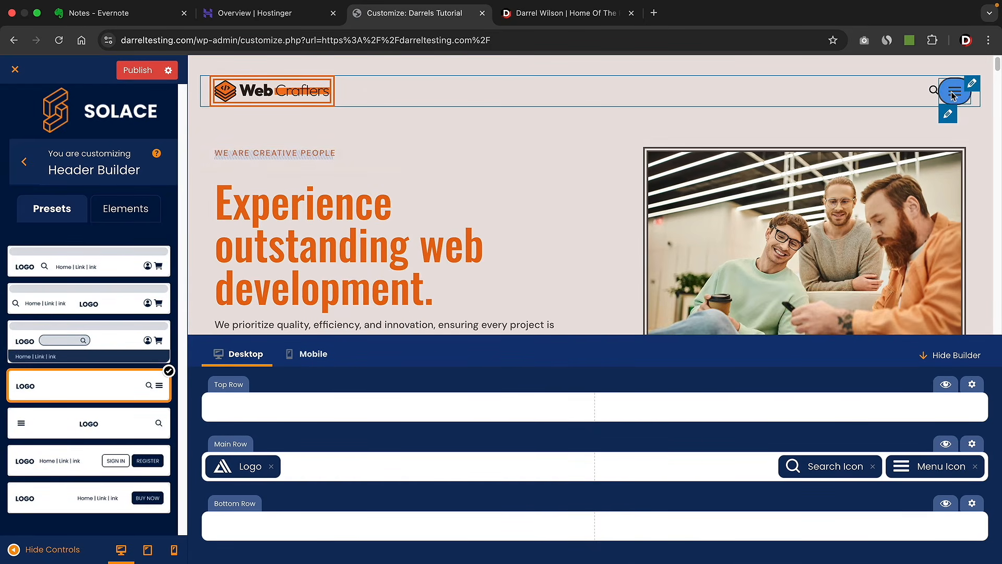
- Check the off-canvas menu, try more presets, then settle on the Buy Now header preset
{"action": "left_click", "coordinate": [954, 94]}
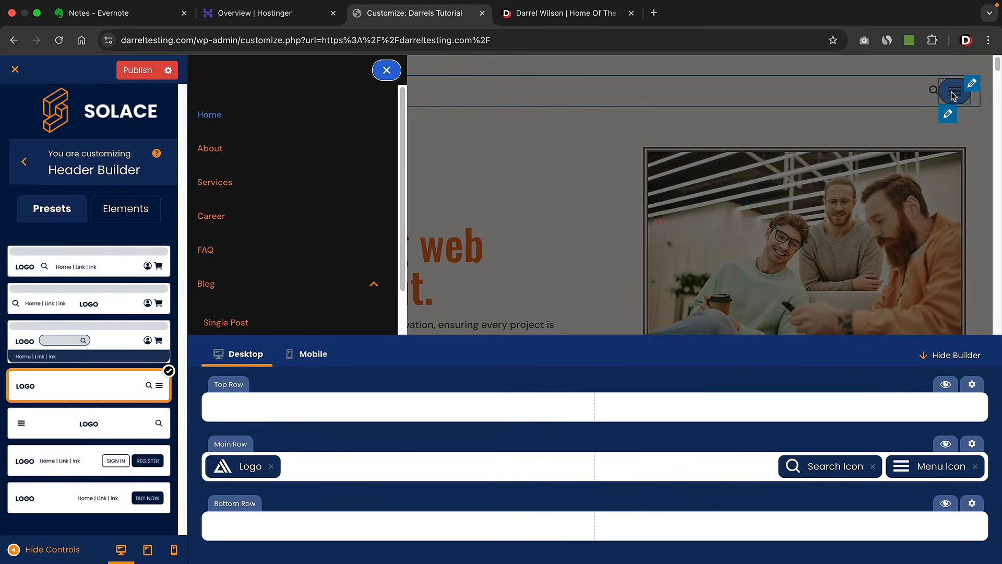
{"action": "left_click", "coordinate": [387, 70]}
{"action": "left_click", "coordinate": [92, 425]}
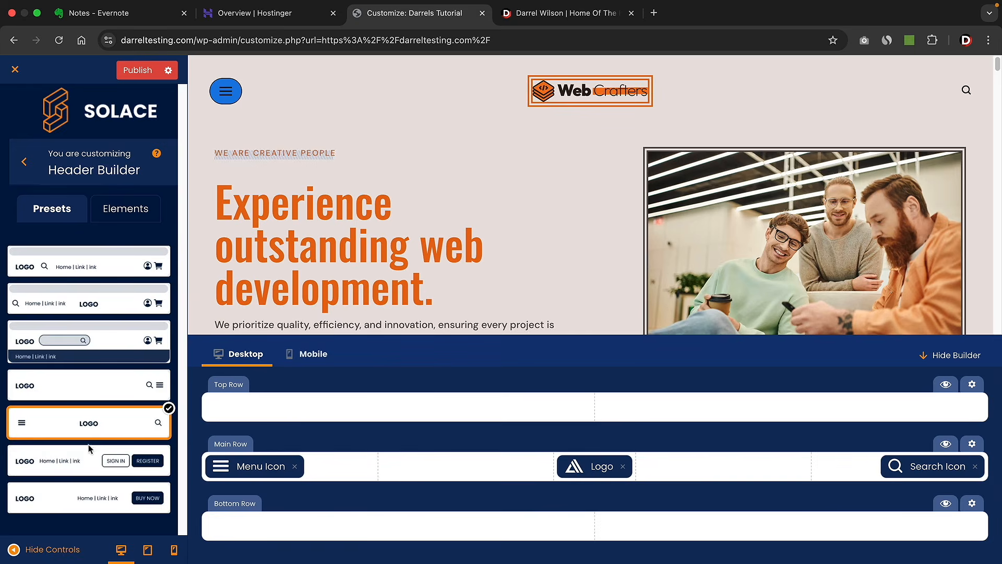
{"action": "left_click", "coordinate": [87, 462]}
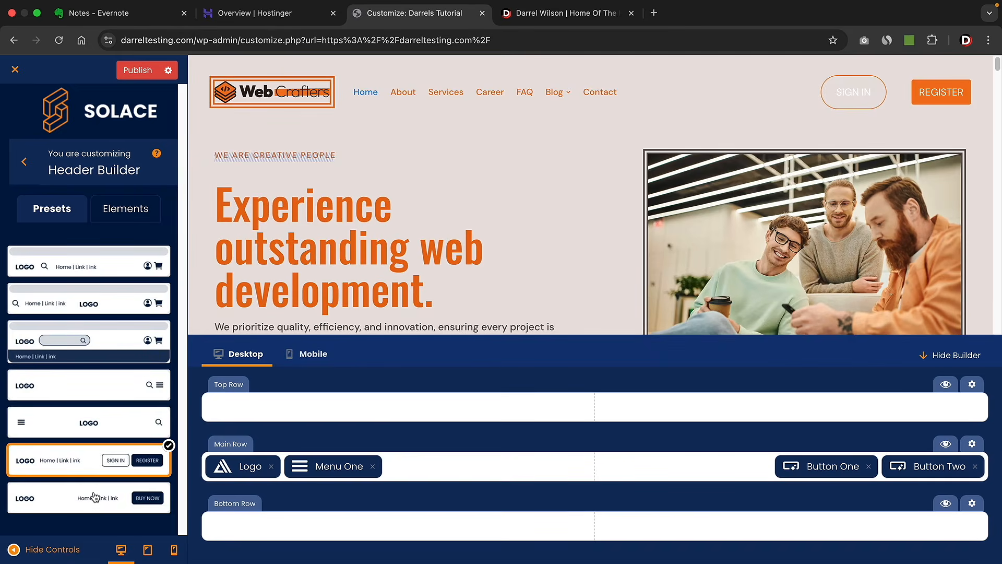
{"action": "left_click", "coordinate": [94, 498]}
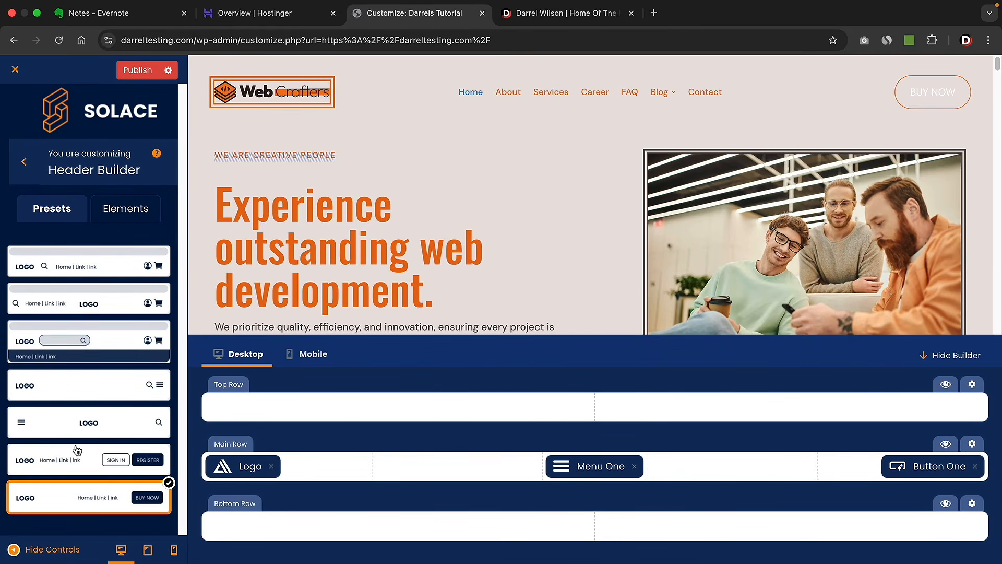
{"action": "left_click", "coordinate": [125, 215]}
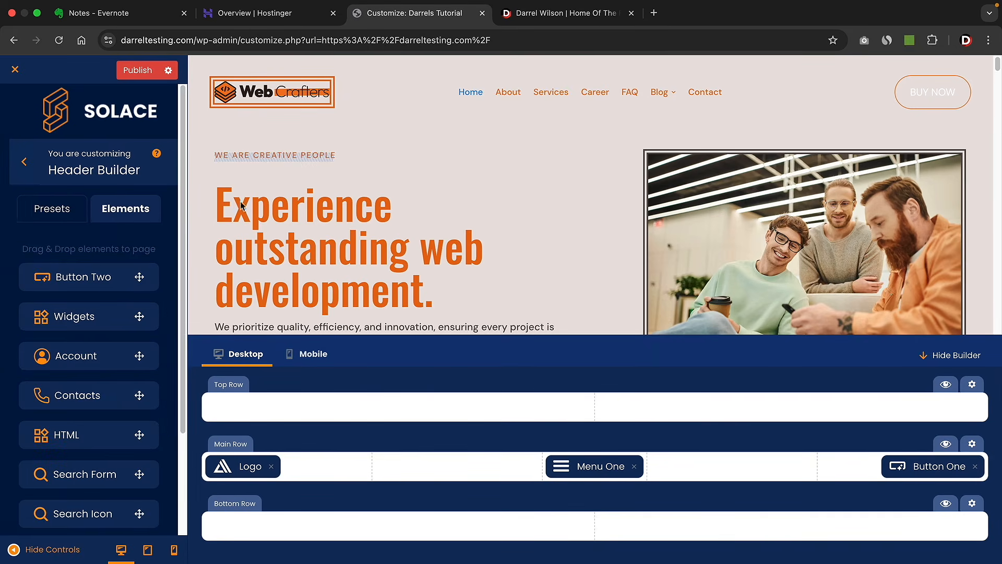
{"action": "left_click", "coordinate": [23, 162]}
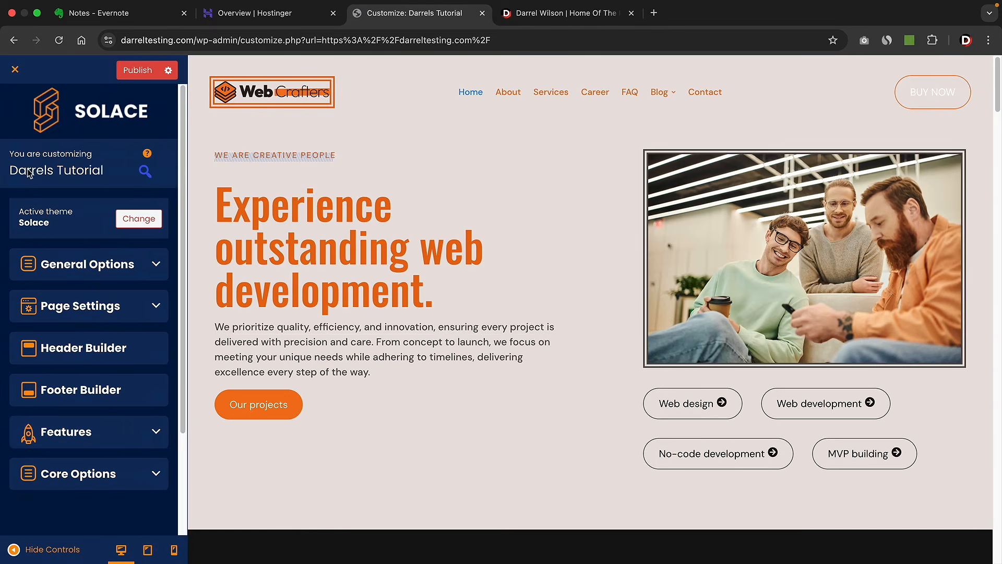
- Paste orange #F2751A as the Link colour hex value and apply it
{"action": "left_click", "coordinate": [63, 264]}
{"action": "left_click", "coordinate": [58, 303]}
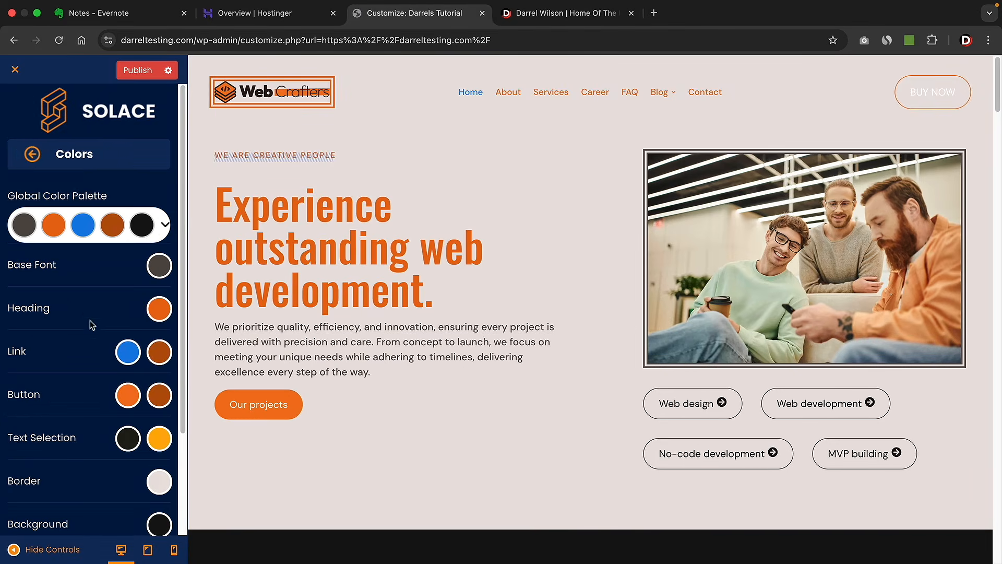
{"action": "left_click", "coordinate": [127, 349]}
{"action": "double_click", "coordinate": [205, 286]}
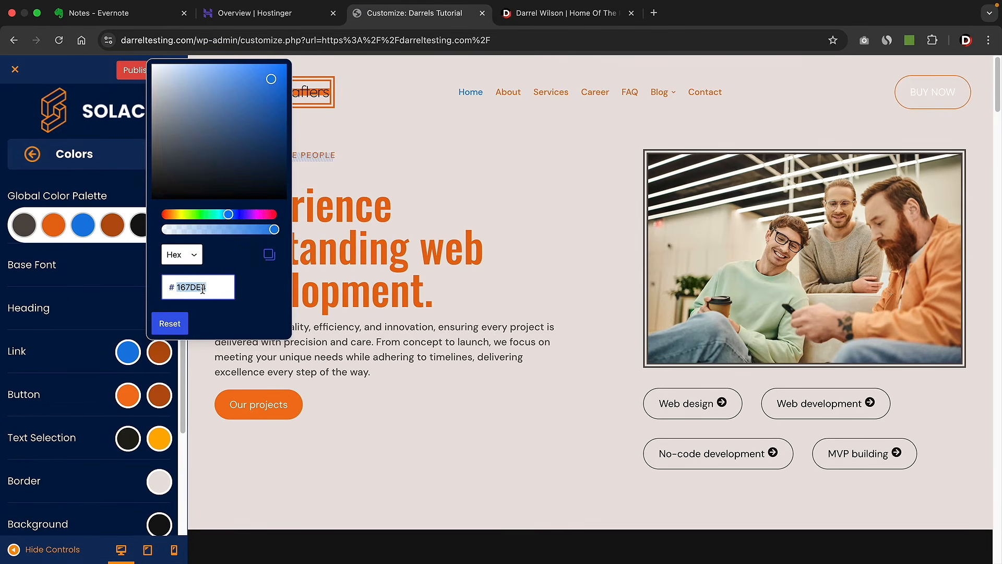
{"action": "right_click", "coordinate": [200, 287]}
{"action": "left_click", "coordinate": [215, 319]}
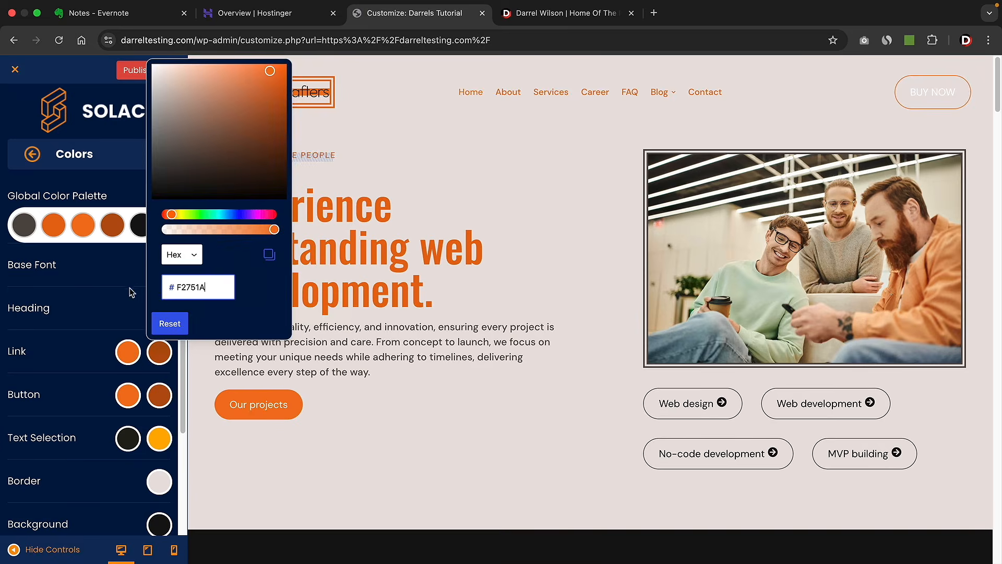
{"action": "left_click", "coordinate": [132, 292]}
{"action": "left_click", "coordinate": [42, 151]}
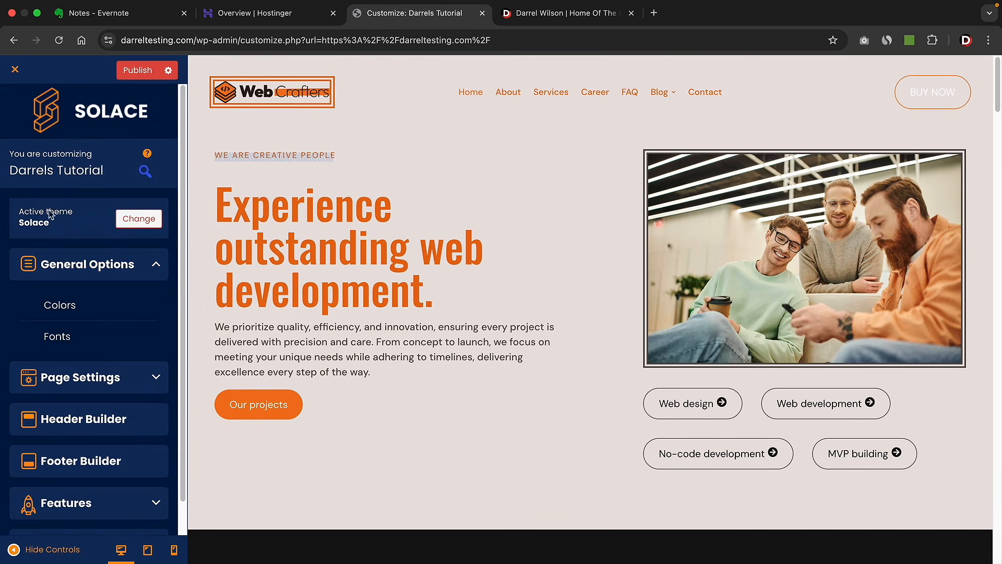
- Place Button Two in the header's Top Row, keeping its Filled style
{"action": "left_click", "coordinate": [90, 418]}
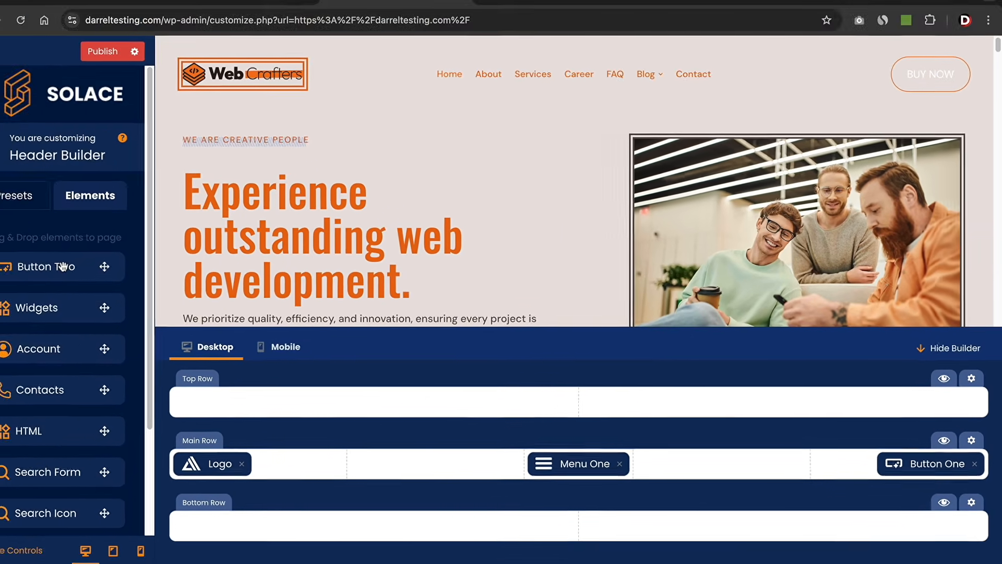
{"action": "left_click_drag", "start_coordinate": [99, 275], "coordinate": [306, 400]}
{"action": "left_click", "coordinate": [305, 400]}
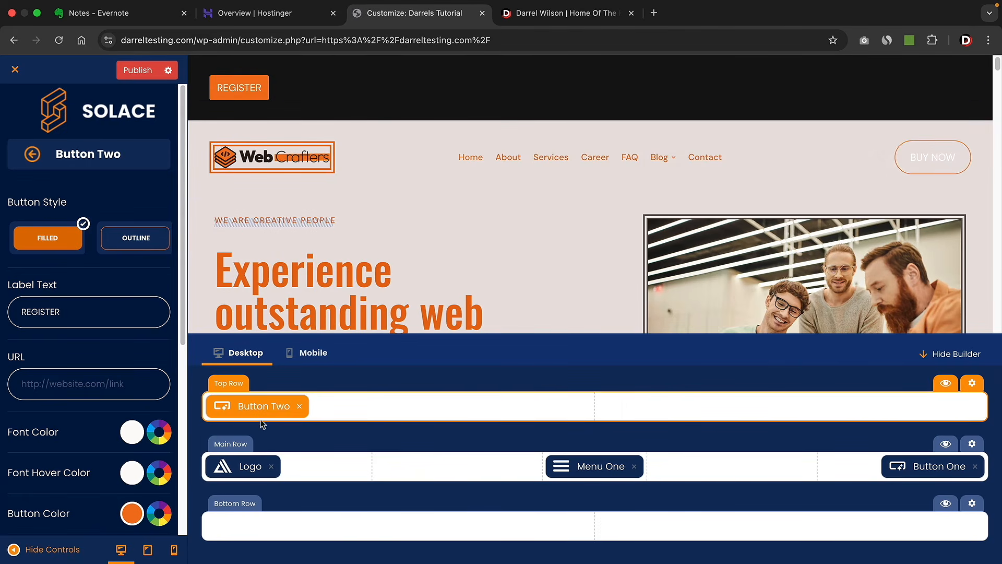
{"action": "left_click_drag", "start_coordinate": [61, 311], "coordinate": [26, 311]}
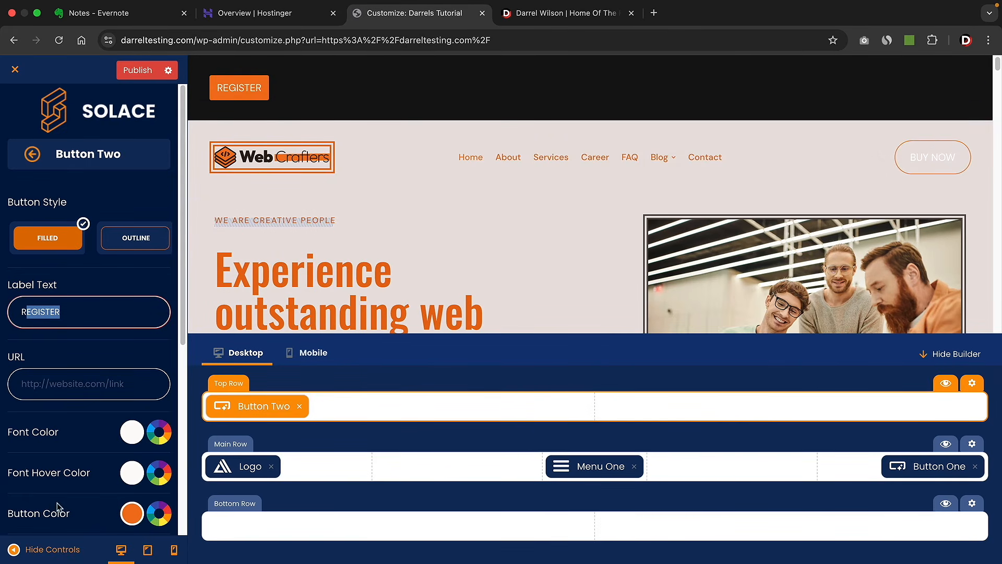
{"action": "left_click", "coordinate": [137, 253]}
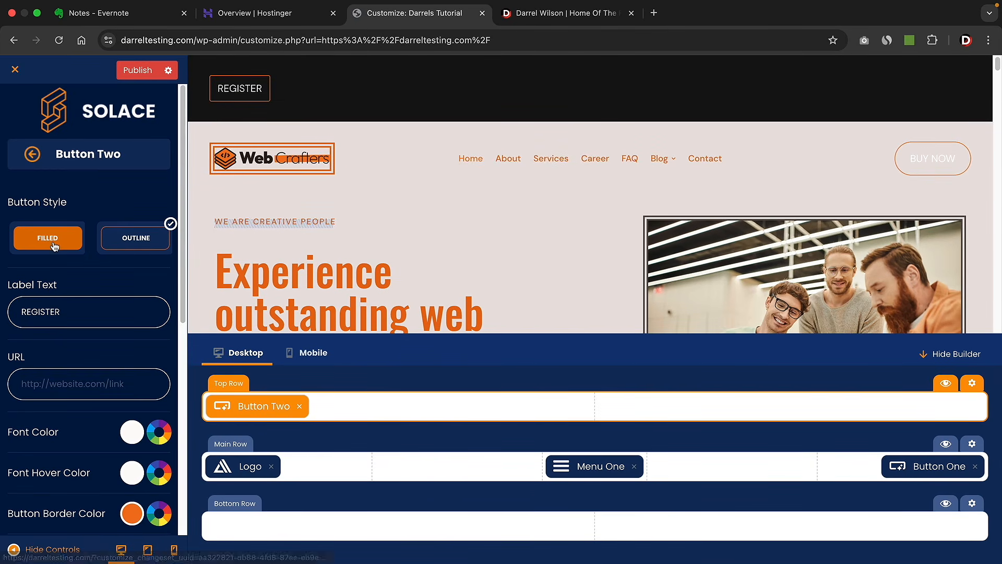
{"action": "left_click", "coordinate": [73, 233]}
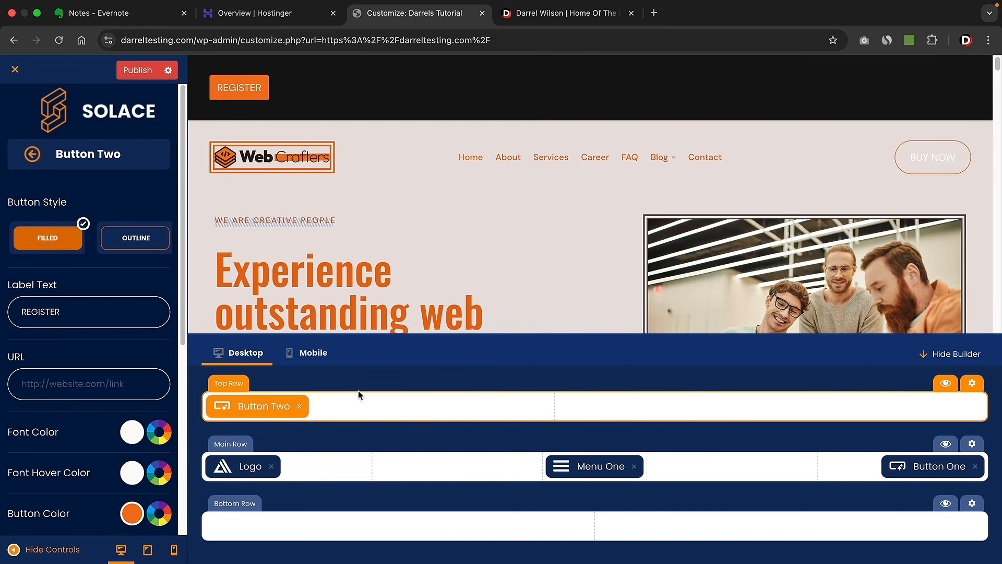
- Open the Header Top row settings and its Row Background colour swatch
{"action": "left_click", "coordinate": [973, 384]}
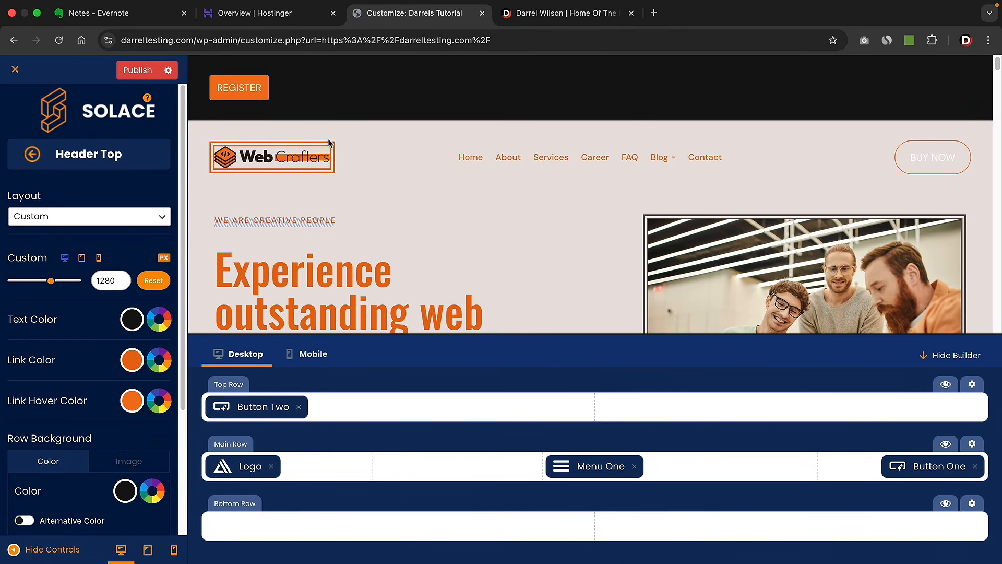
{"action": "scroll", "coordinate": [123, 375], "scroll_direction": "down", "scroll_amount": 3}
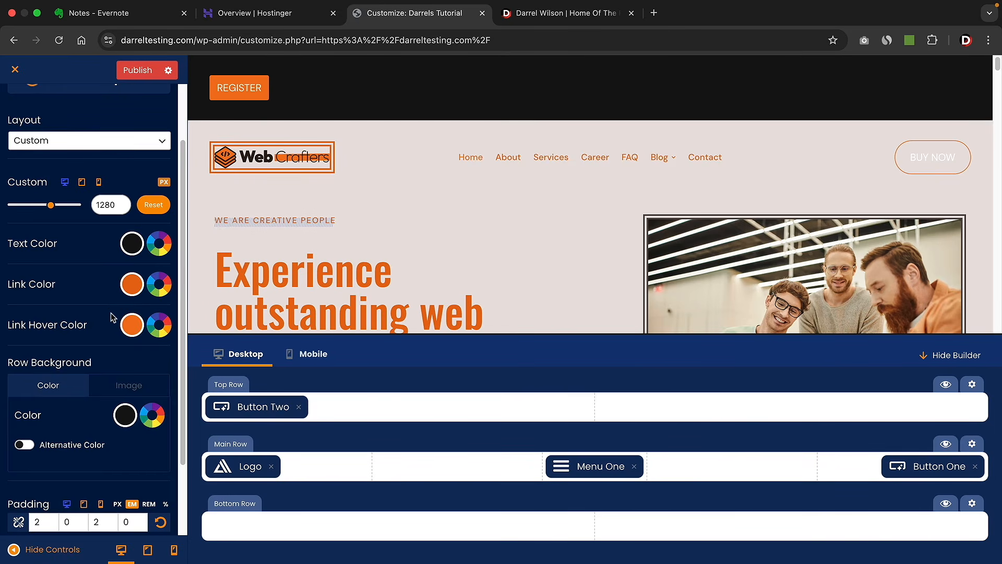
{"action": "scroll", "coordinate": [111, 317], "scroll_direction": "down", "scroll_amount": 2}
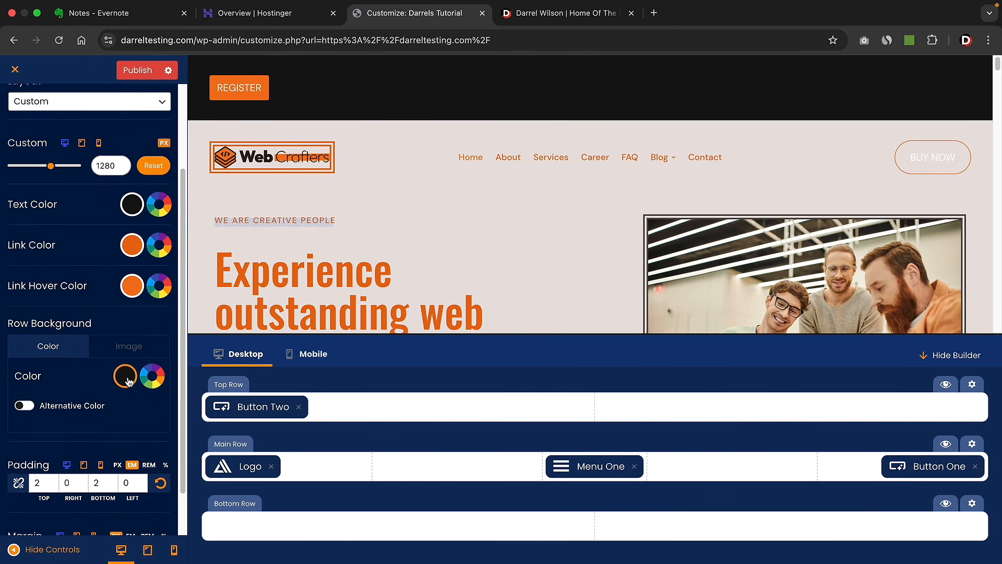
{"action": "left_click", "coordinate": [126, 377]}
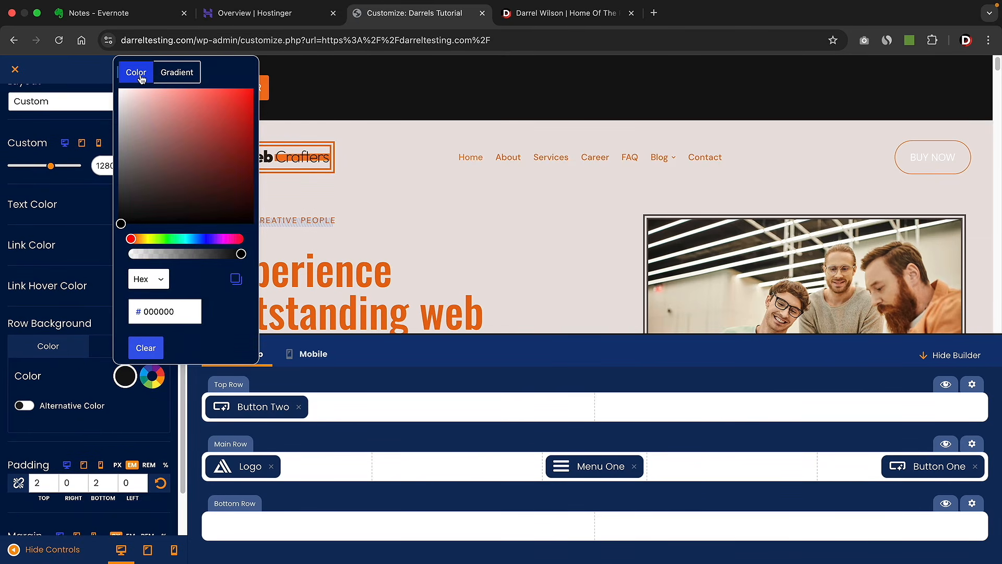
- Give the Top Row background a blue-to-purple gradient
{"action": "left_click", "coordinate": [177, 73]}
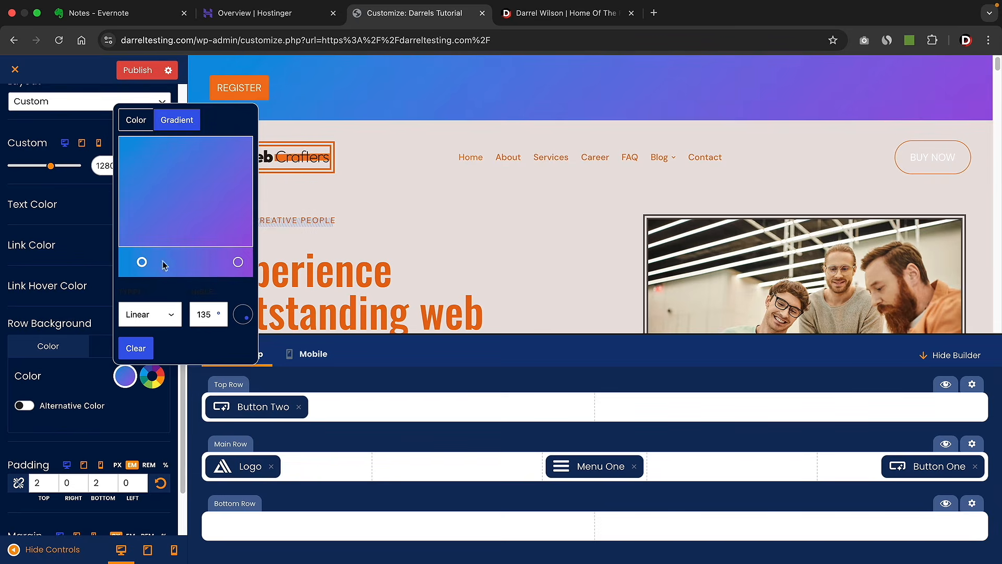
{"action": "left_click", "coordinate": [274, 99]}
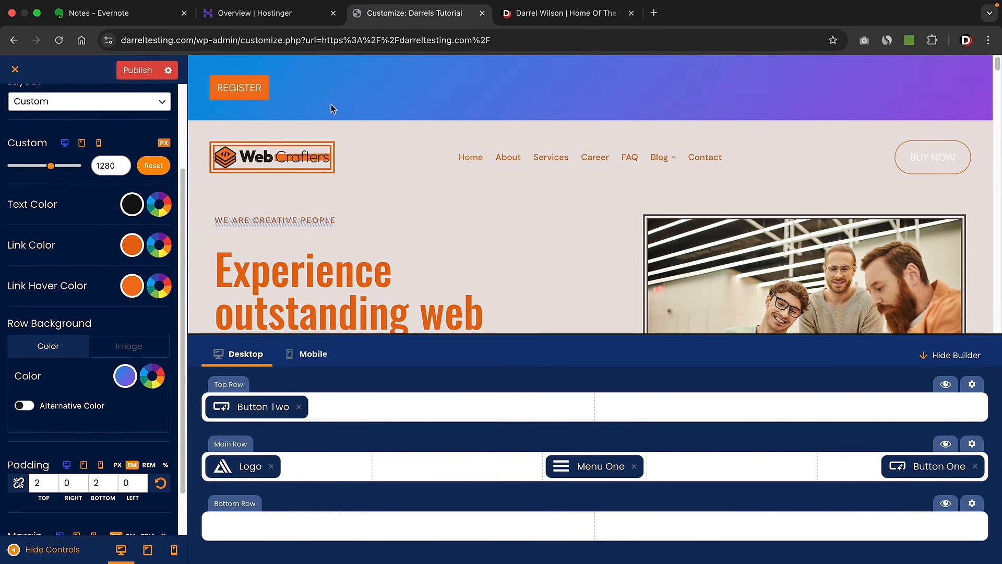
{"action": "scroll", "coordinate": [89, 209], "scroll_direction": "up", "scroll_amount": 5}
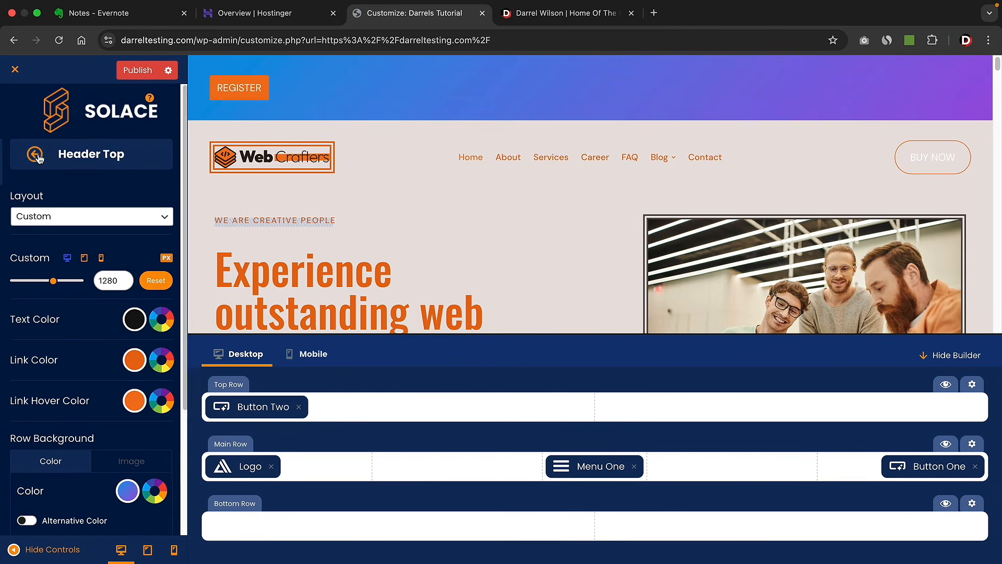
{"action": "left_click", "coordinate": [36, 157]}
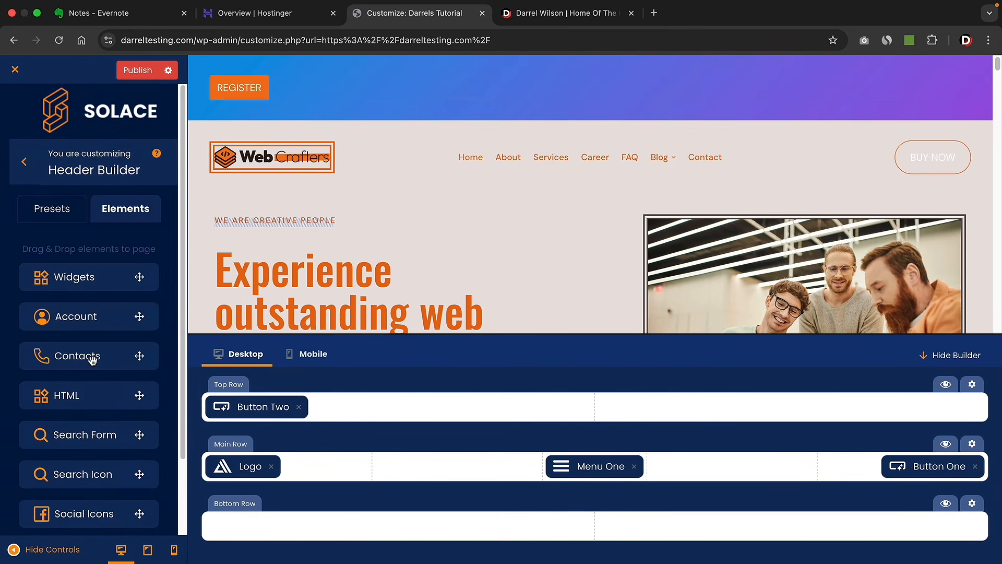
- Add a Contacts block beside Button Two in the Top Row, including a new Website item
{"action": "left_click_drag", "start_coordinate": [92, 356], "coordinate": [393, 407]}
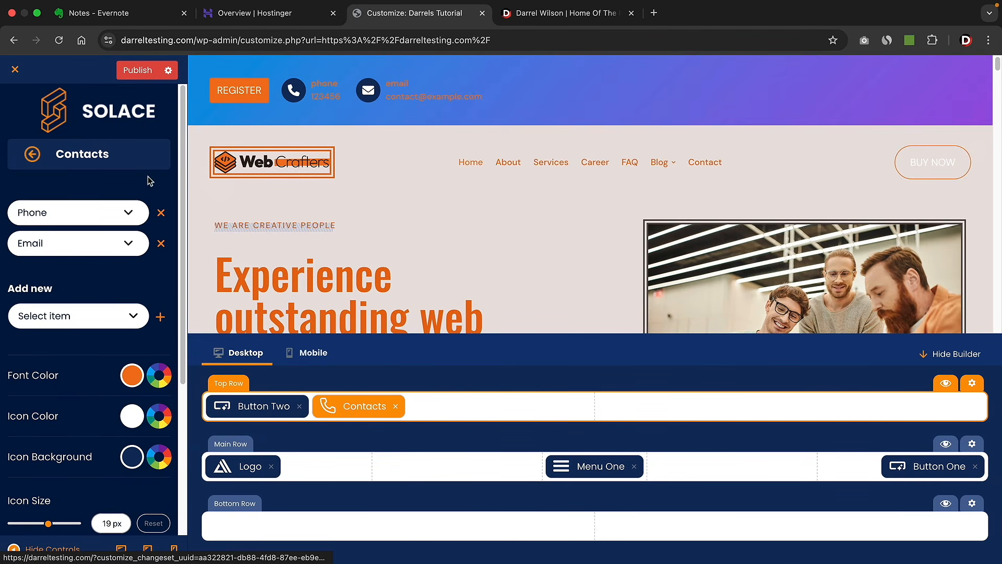
{"action": "left_click_drag", "start_coordinate": [340, 412], "coordinate": [343, 410]}
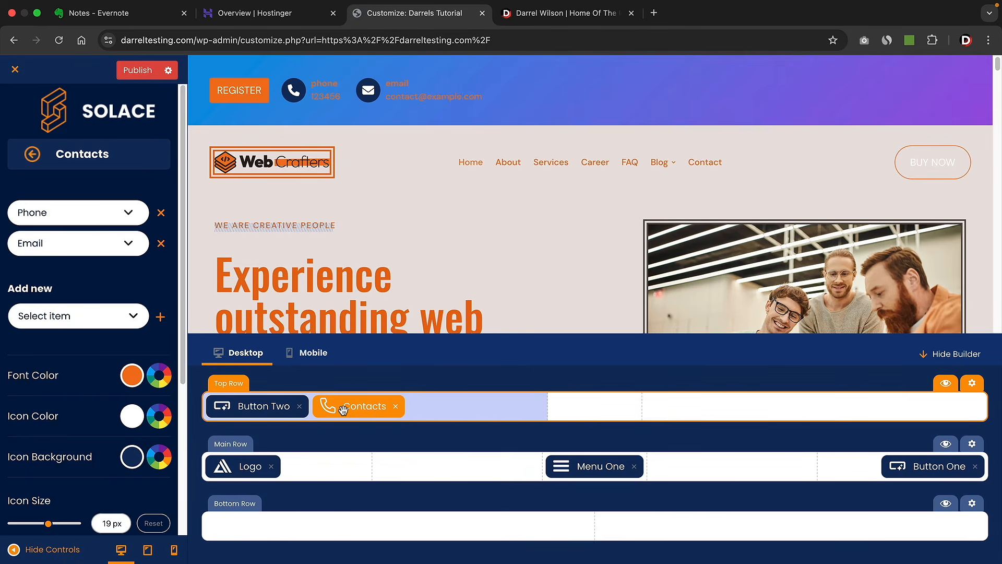
{"action": "left_click_drag", "start_coordinate": [343, 408], "coordinate": [343, 409]}
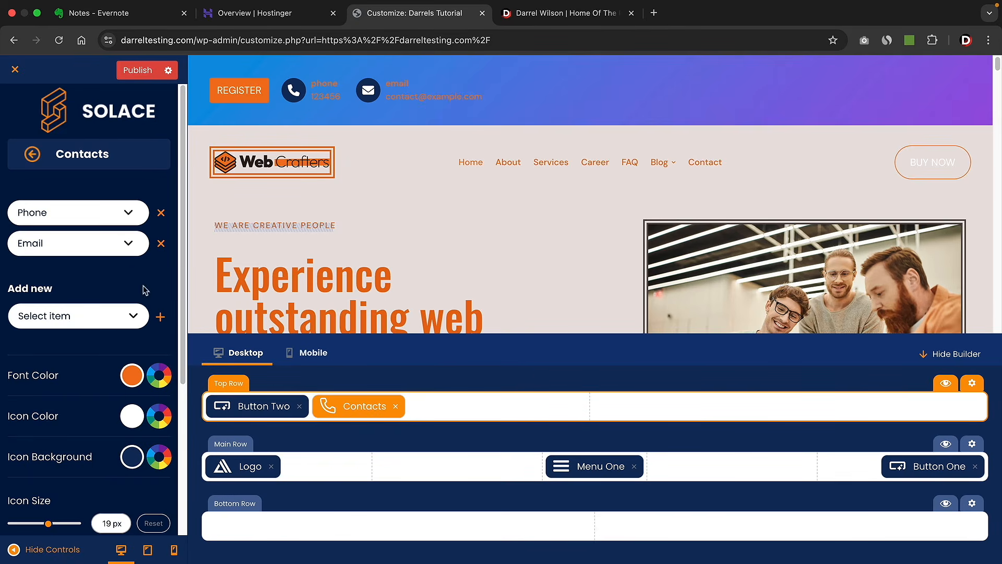
{"action": "left_click", "coordinate": [133, 325]}
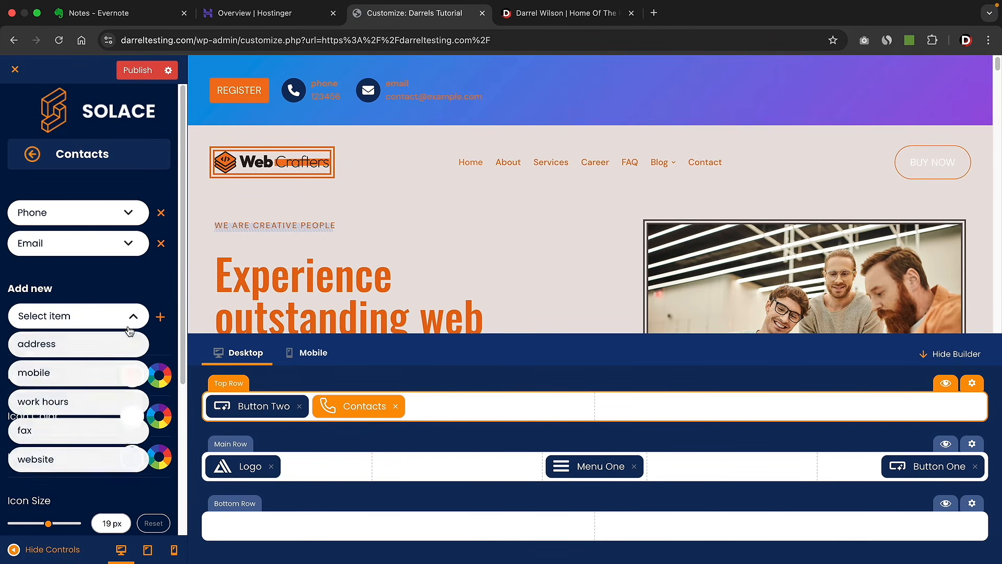
{"action": "left_click", "coordinate": [65, 461]}
{"action": "left_click", "coordinate": [160, 317]}
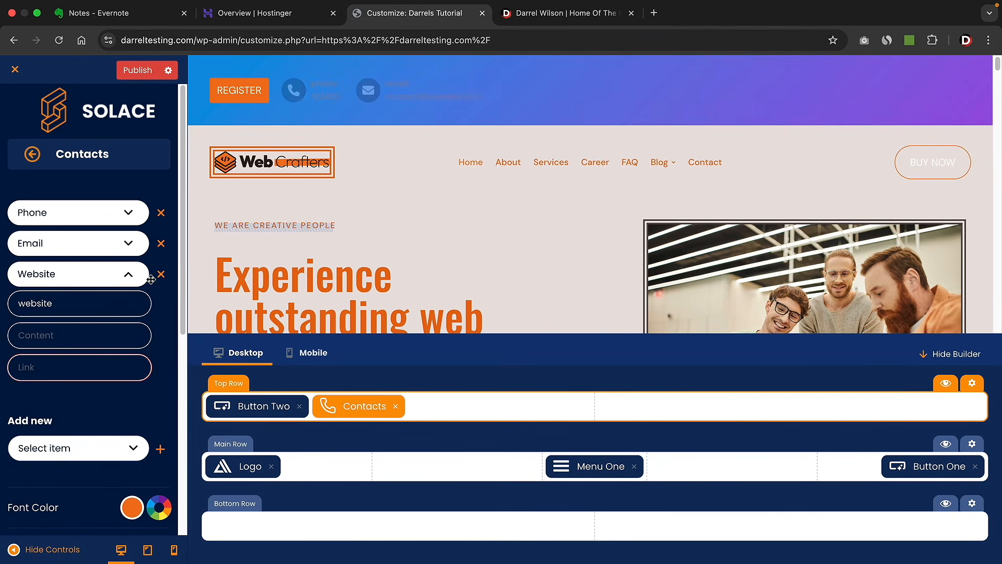
{"action": "left_click", "coordinate": [53, 337]}
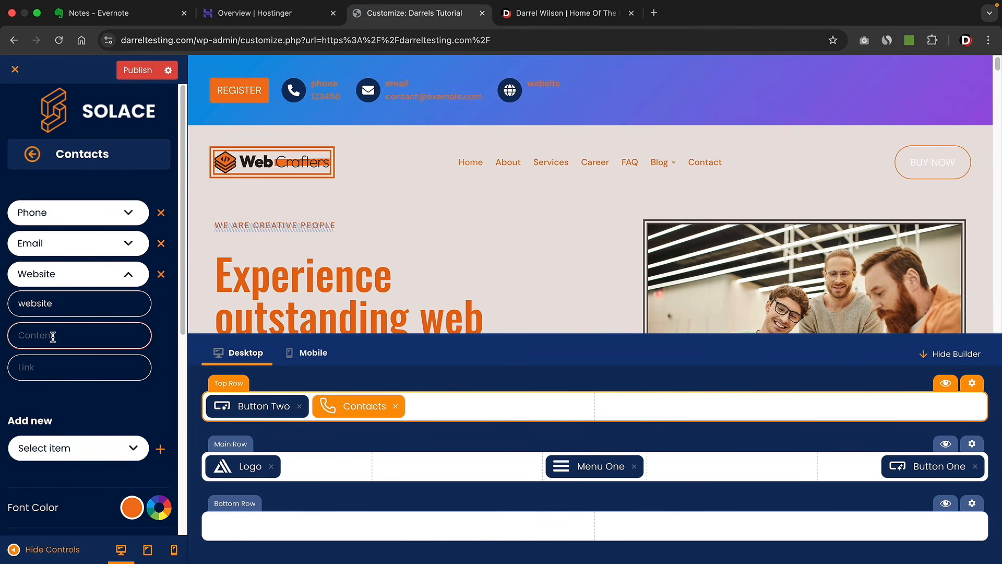
{"action": "left_click", "coordinate": [53, 362]}
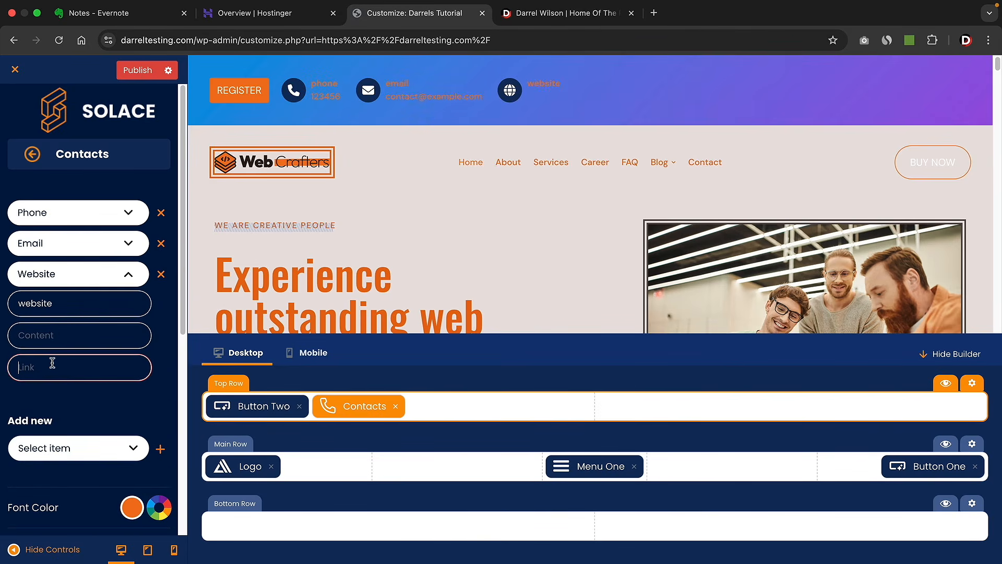
{"action": "left_click", "coordinate": [35, 162]}
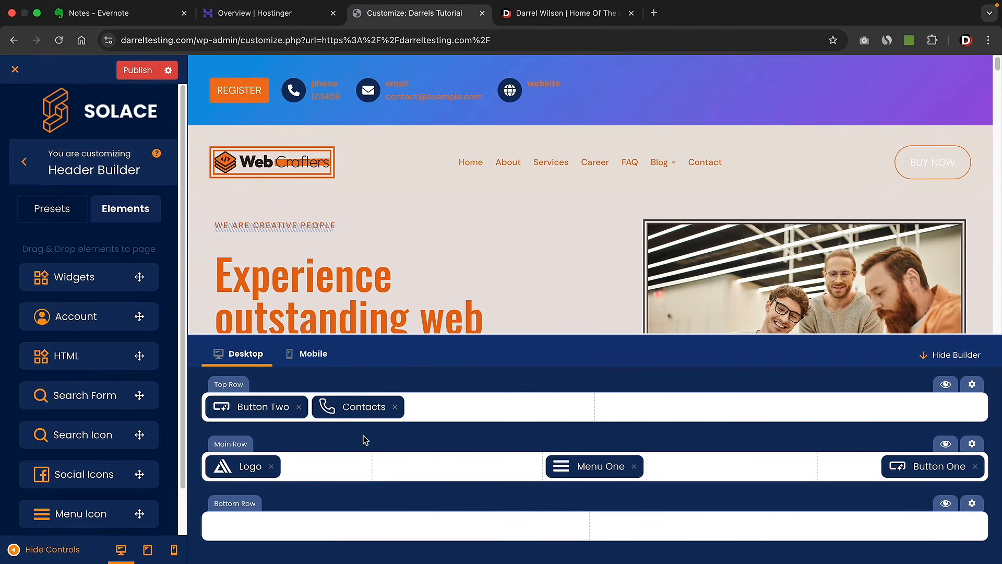
- Move Contacts to the Bottom Row, make that row black, and add a Search Form beside it
{"action": "left_click_drag", "start_coordinate": [362, 409], "coordinate": [315, 527]}
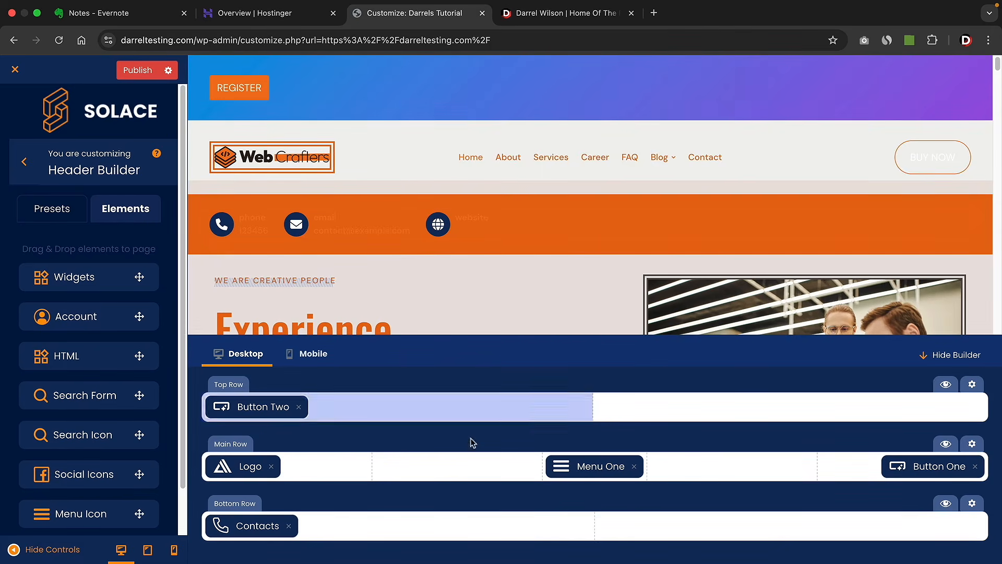
{"action": "left_click", "coordinate": [972, 503]}
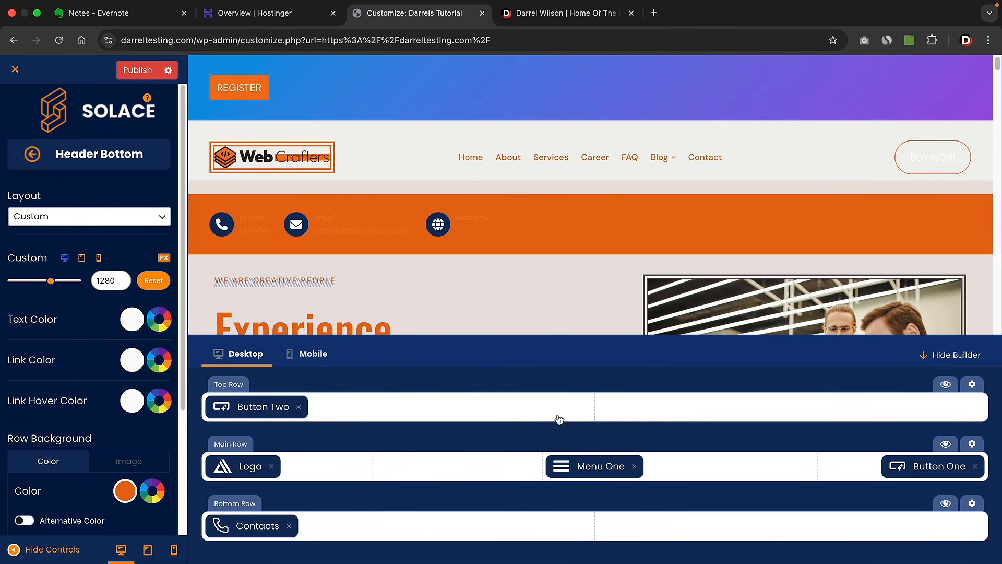
{"action": "left_click", "coordinate": [125, 492]}
{"action": "left_click_drag", "start_coordinate": [186, 280], "coordinate": [171, 350]}
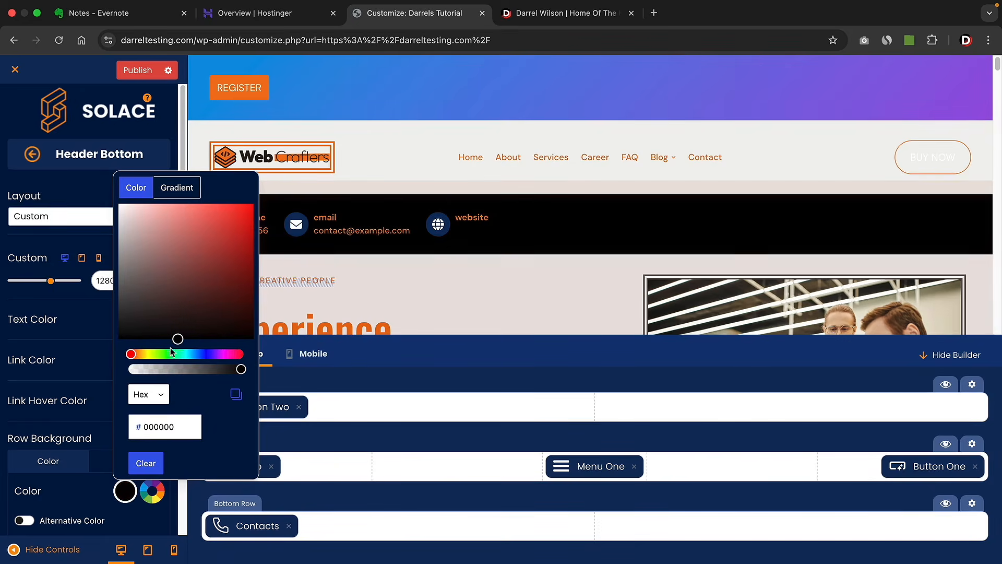
{"action": "left_click", "coordinate": [93, 324]}
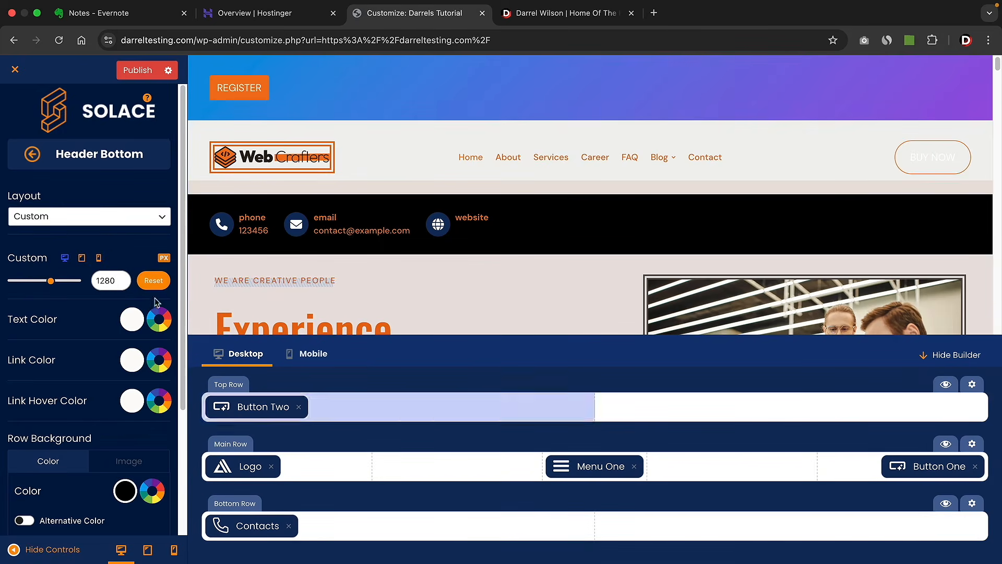
{"action": "left_click", "coordinate": [32, 154]}
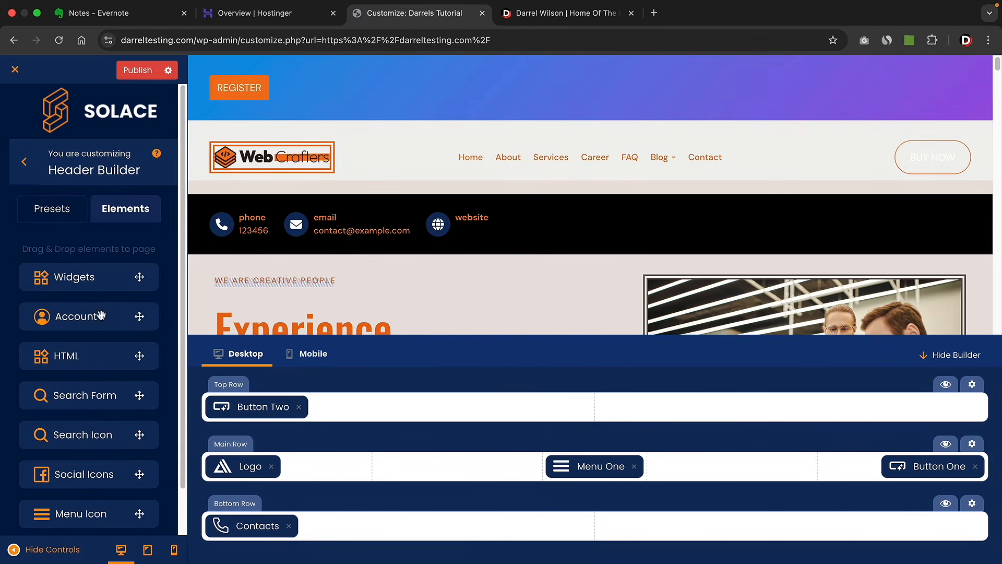
{"action": "left_click_drag", "start_coordinate": [91, 398], "coordinate": [399, 521]}
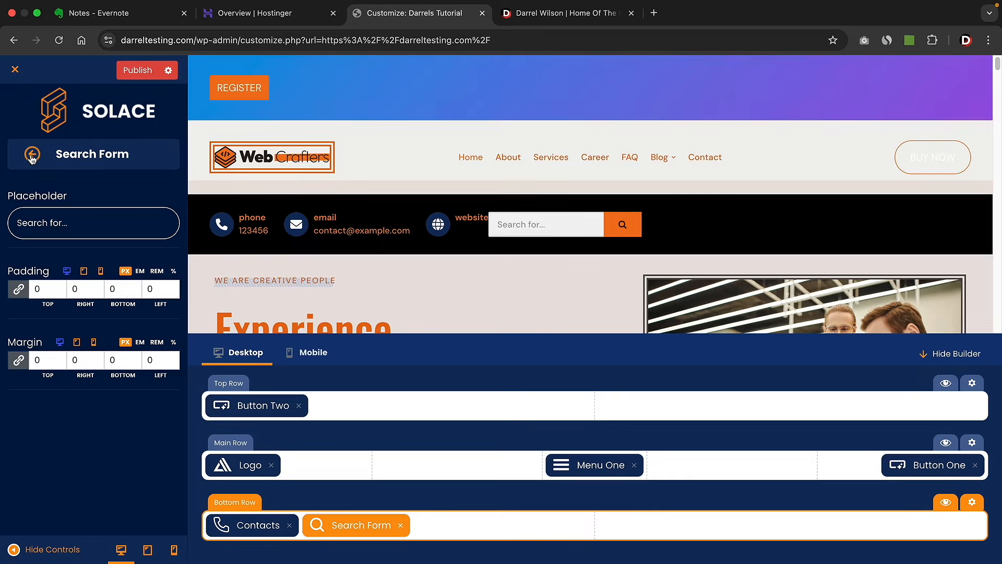
{"action": "left_click", "coordinate": [32, 154]}
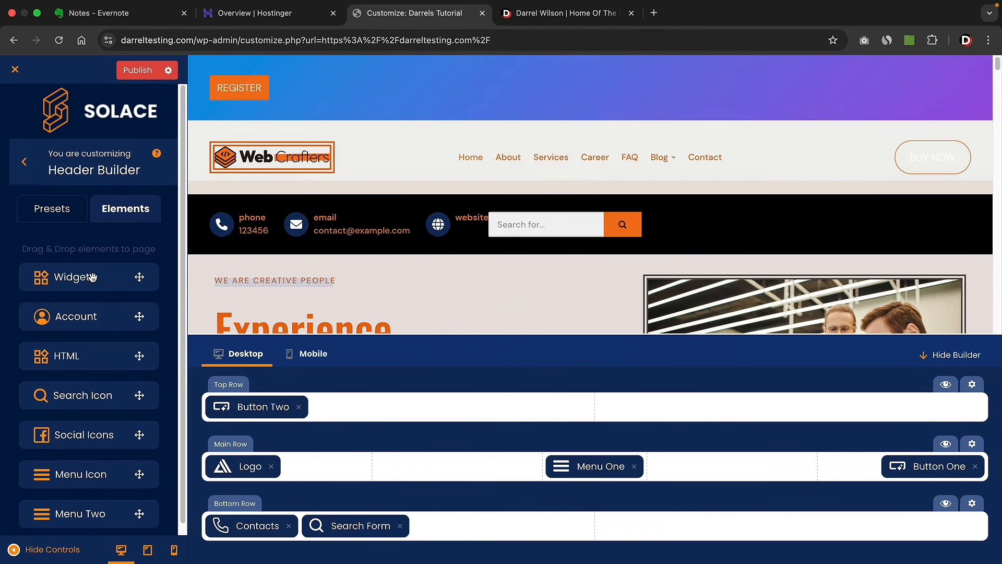
- Add a Widgets area to the header's bottom row and give it a Calendar widget titled 'The Date'
{"action": "left_click_drag", "start_coordinate": [92, 277], "coordinate": [455, 526]}
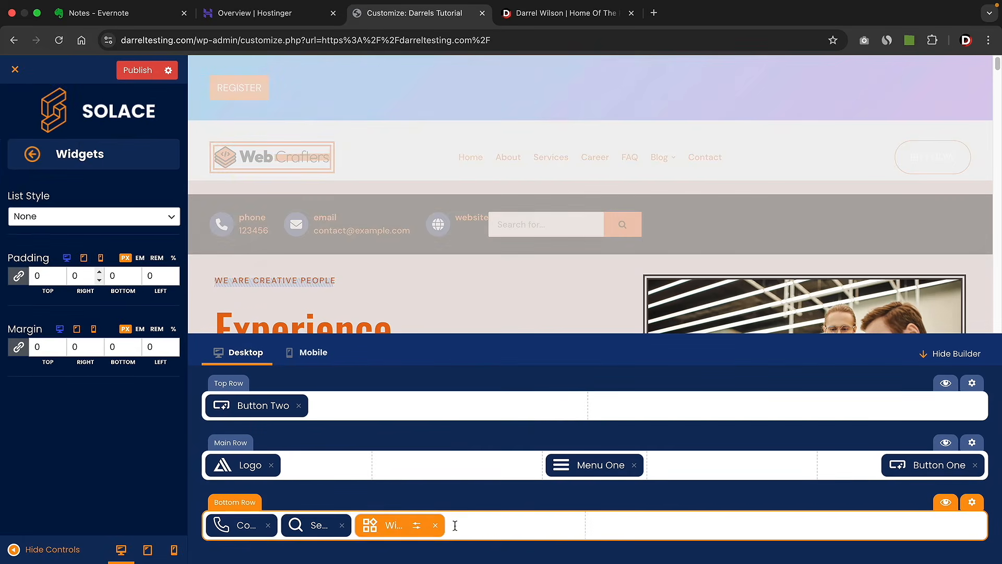
{"action": "left_click", "coordinate": [403, 527]}
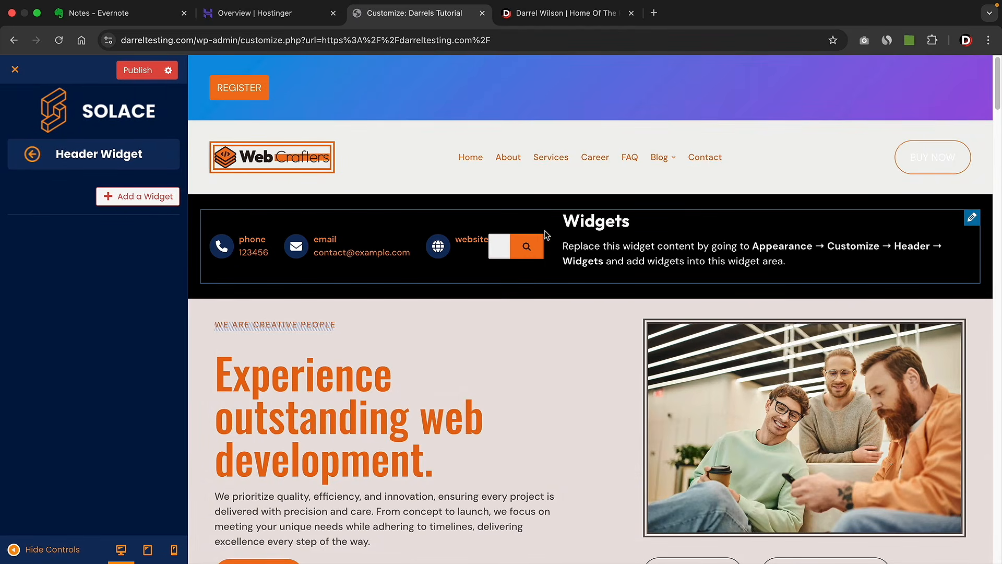
{"action": "left_click", "coordinate": [146, 202]}
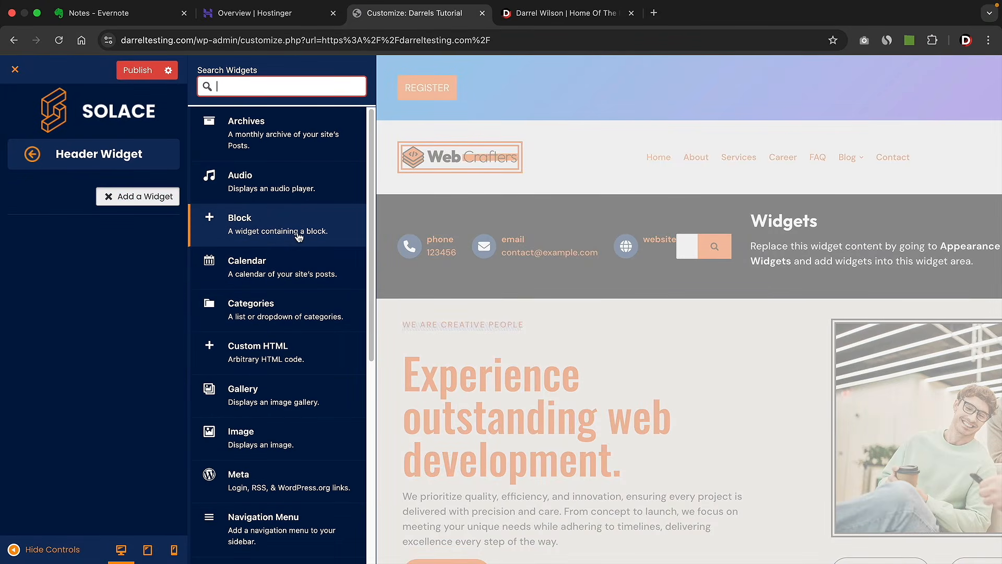
{"action": "scroll", "coordinate": [298, 282], "scroll_direction": "down", "scroll_amount": 6}
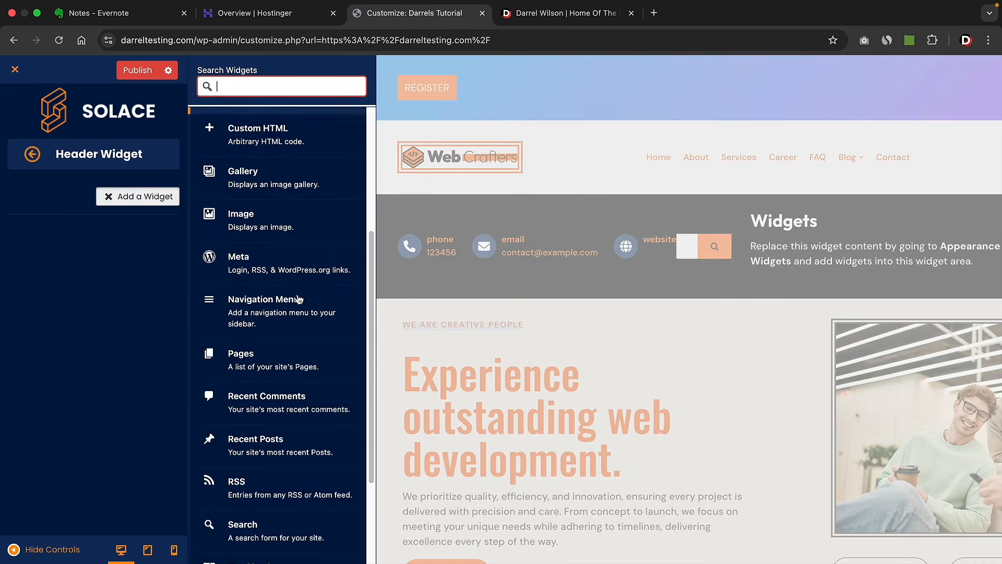
{"action": "scroll", "coordinate": [298, 298], "scroll_direction": "down", "scroll_amount": 1}
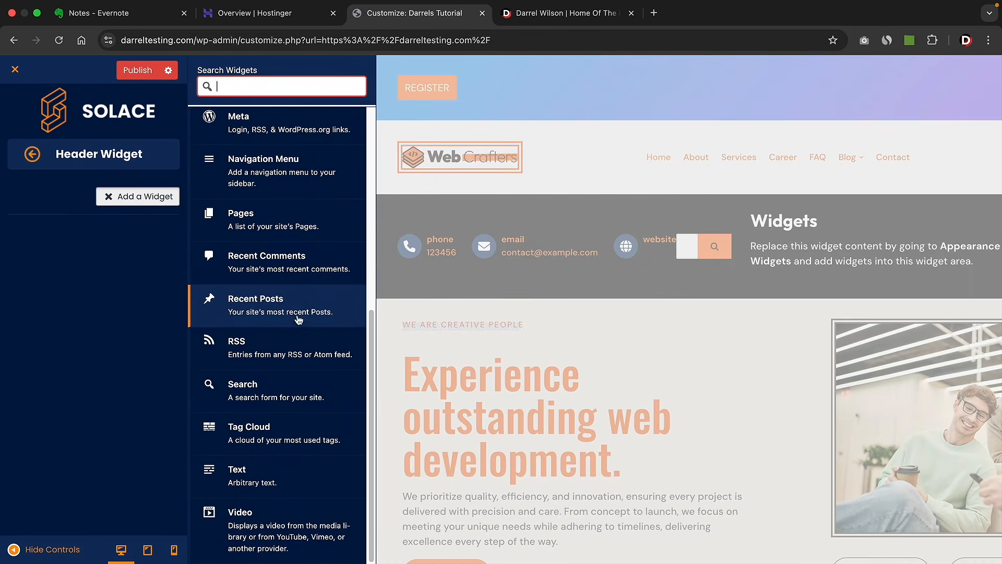
{"action": "scroll", "coordinate": [286, 475], "scroll_direction": "up", "scroll_amount": 7}
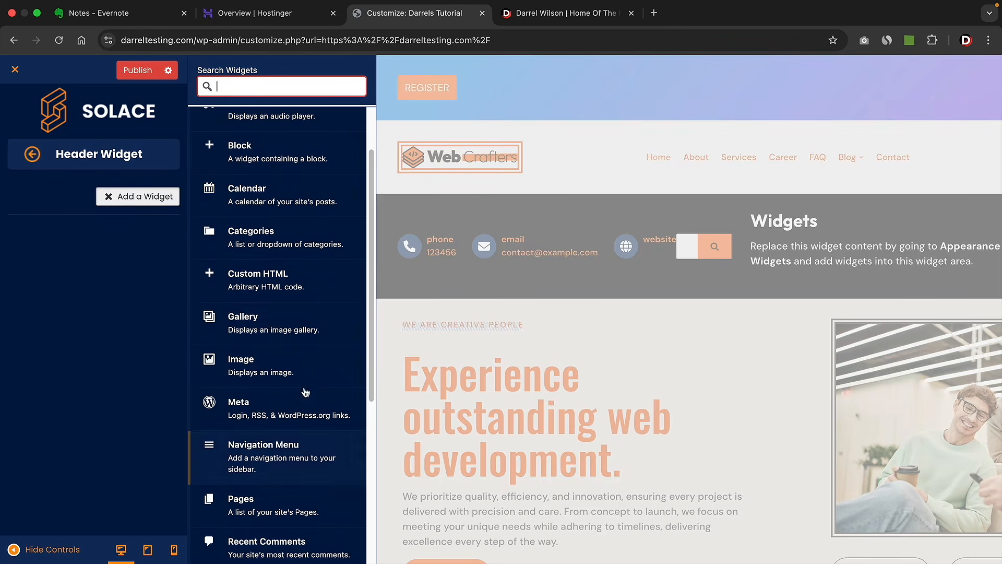
{"action": "scroll", "coordinate": [291, 332], "scroll_direction": "up", "scroll_amount": 2}
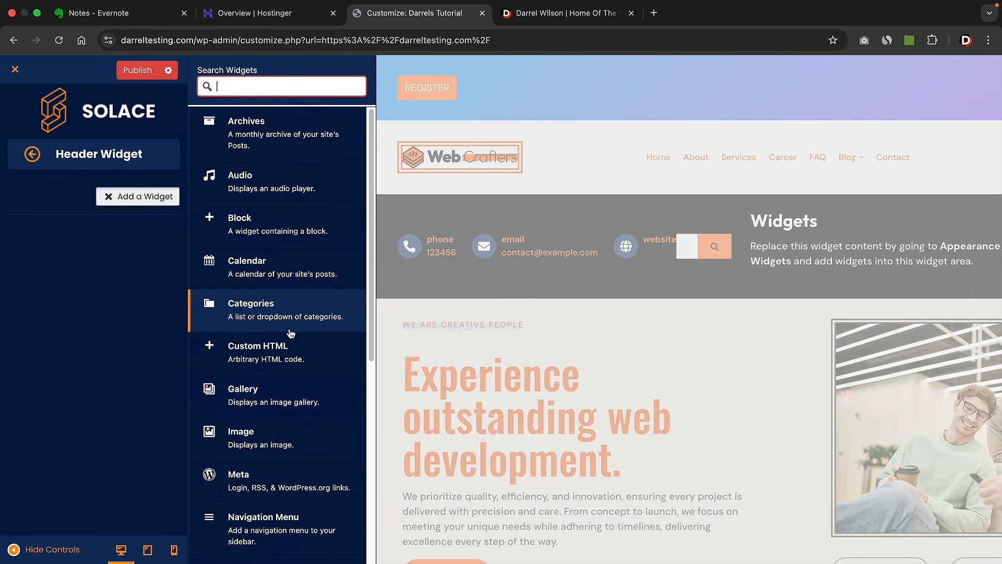
{"action": "left_click", "coordinate": [286, 269]}
{"action": "left_click", "coordinate": [124, 243]}
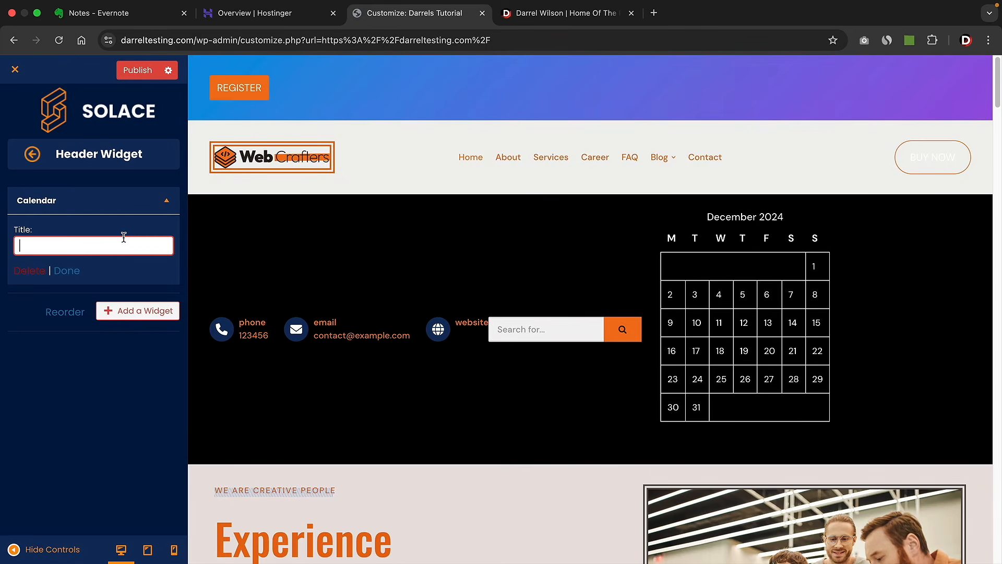
{"action": "type", "text": "The Date"}
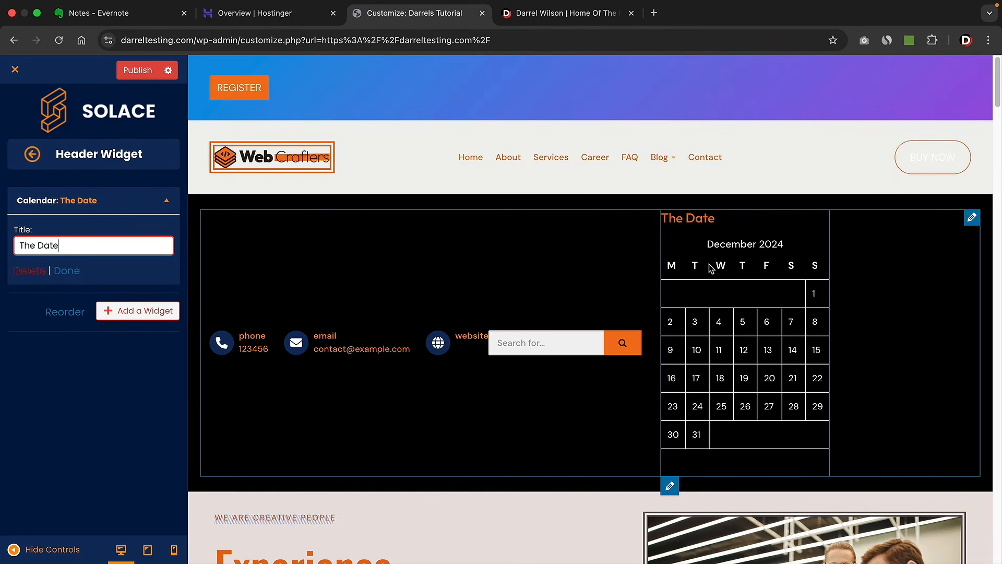
- Add a Categories widget, then delete both the Categories and Calendar widgets
{"action": "left_click", "coordinate": [107, 311]}
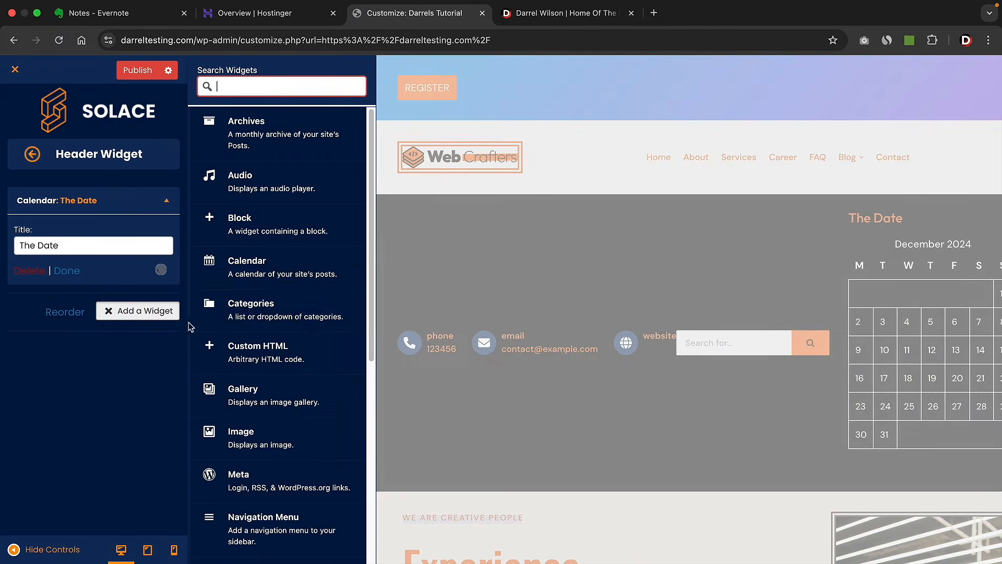
{"action": "left_click", "coordinate": [269, 319]}
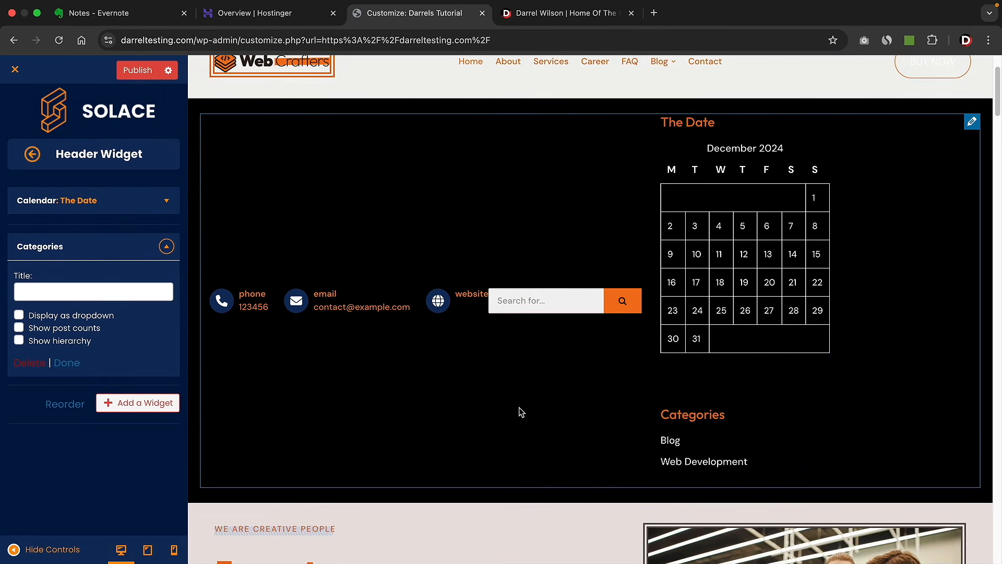
{"action": "left_click", "coordinate": [166, 247]}
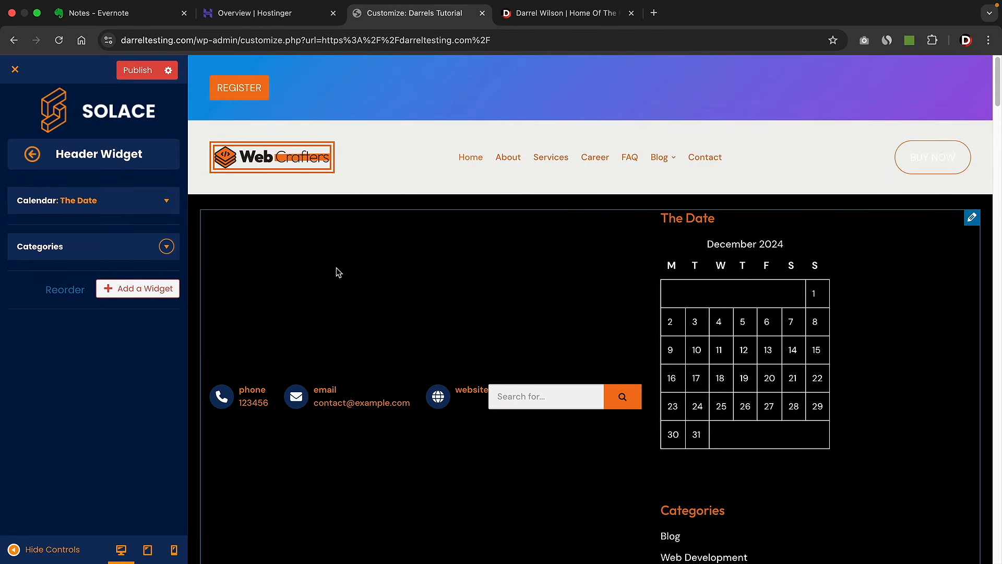
{"action": "left_click", "coordinate": [166, 246]}
{"action": "left_click", "coordinate": [32, 362]}
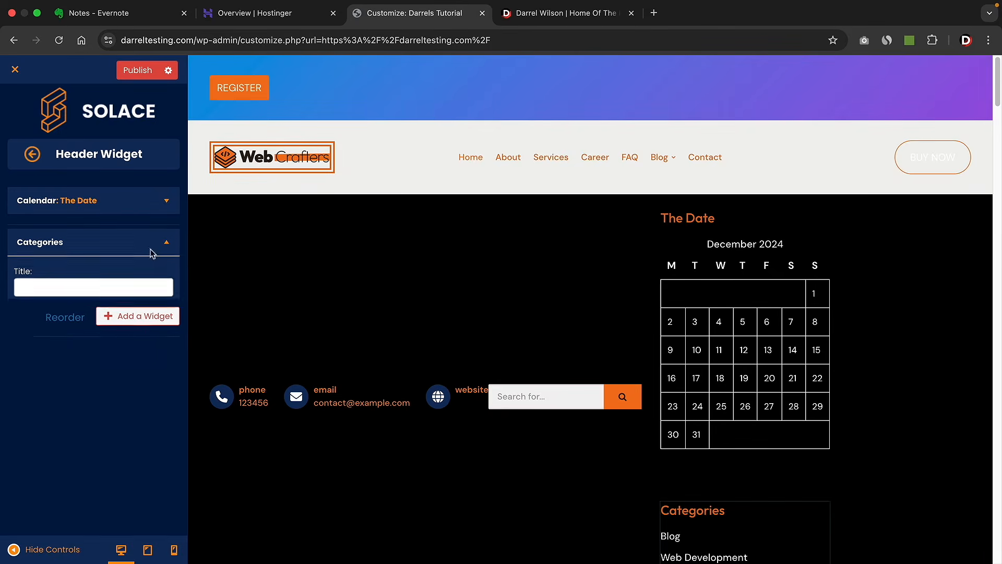
{"action": "left_click", "coordinate": [166, 200]}
{"action": "left_click", "coordinate": [29, 271]}
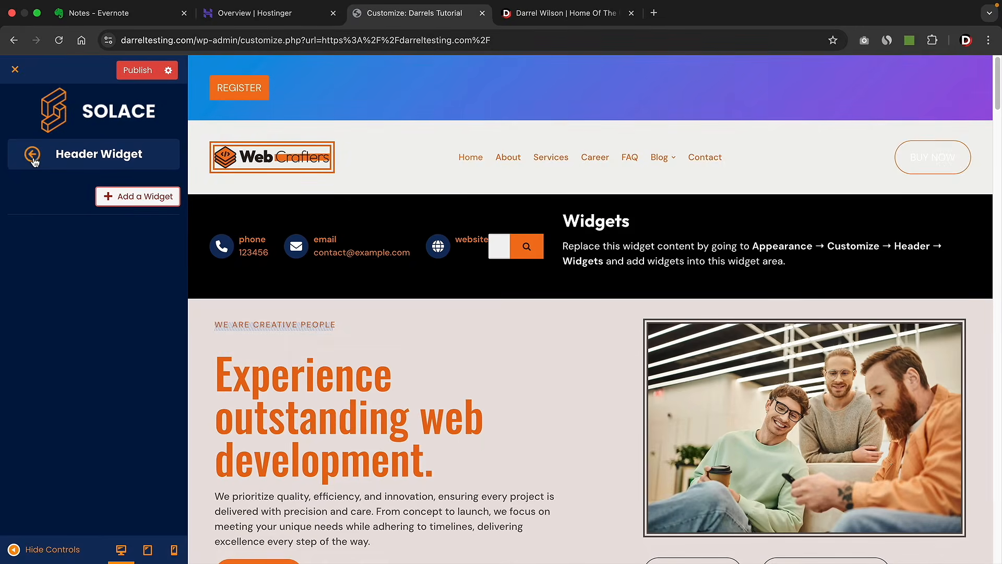
{"action": "left_click", "coordinate": [32, 154]}
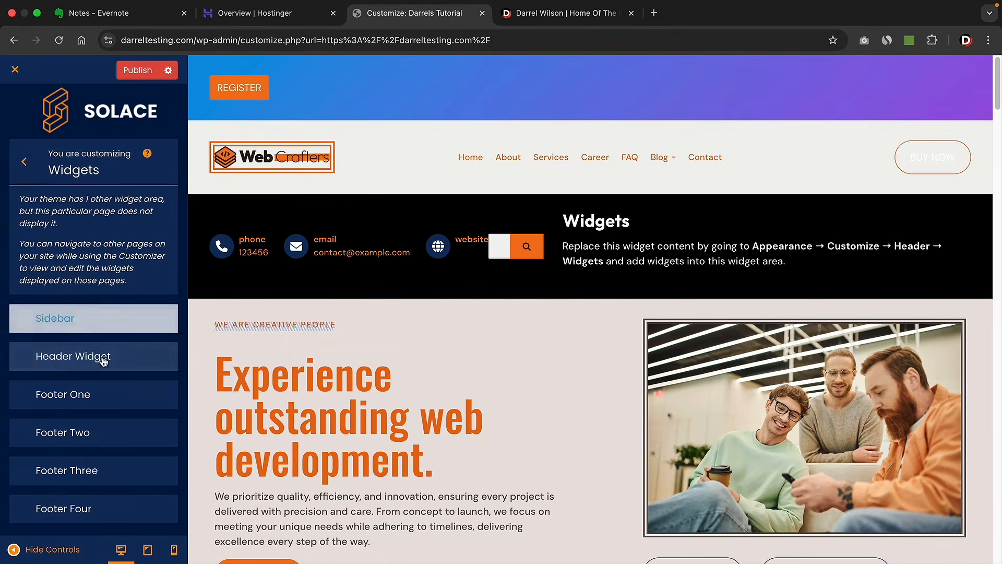
- In the Header Builder, remove the Widgets chip and move the search form to the bottom row's right
{"action": "left_click", "coordinate": [24, 162]}
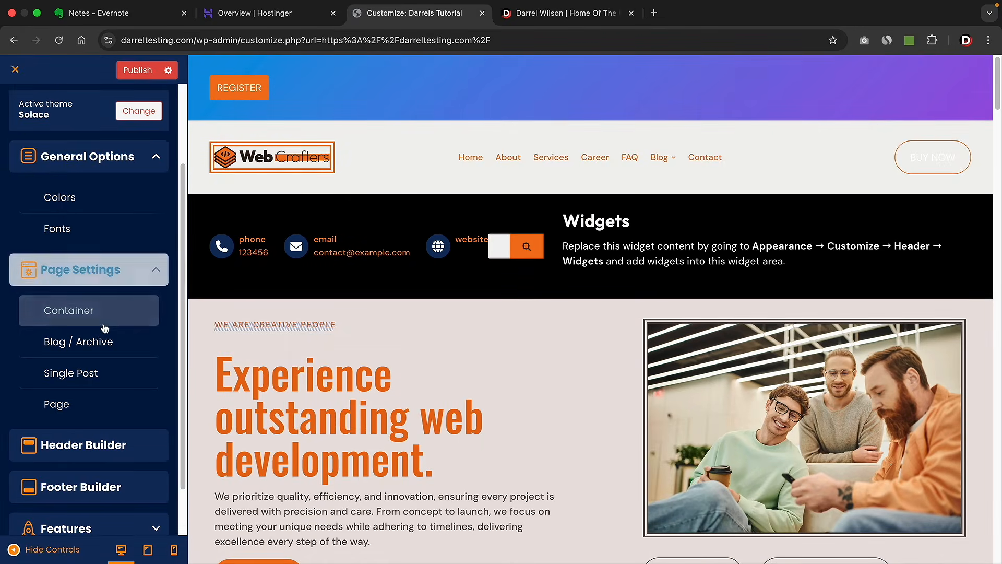
{"action": "left_click", "coordinate": [87, 445]}
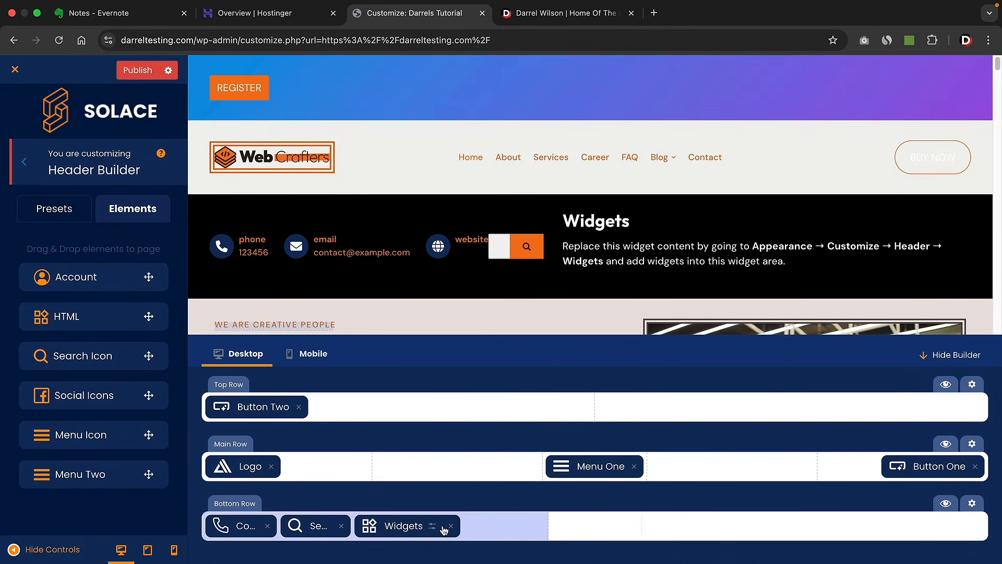
{"action": "left_click", "coordinate": [453, 528]}
{"action": "left_click_drag", "start_coordinate": [342, 525], "coordinate": [835, 529]}
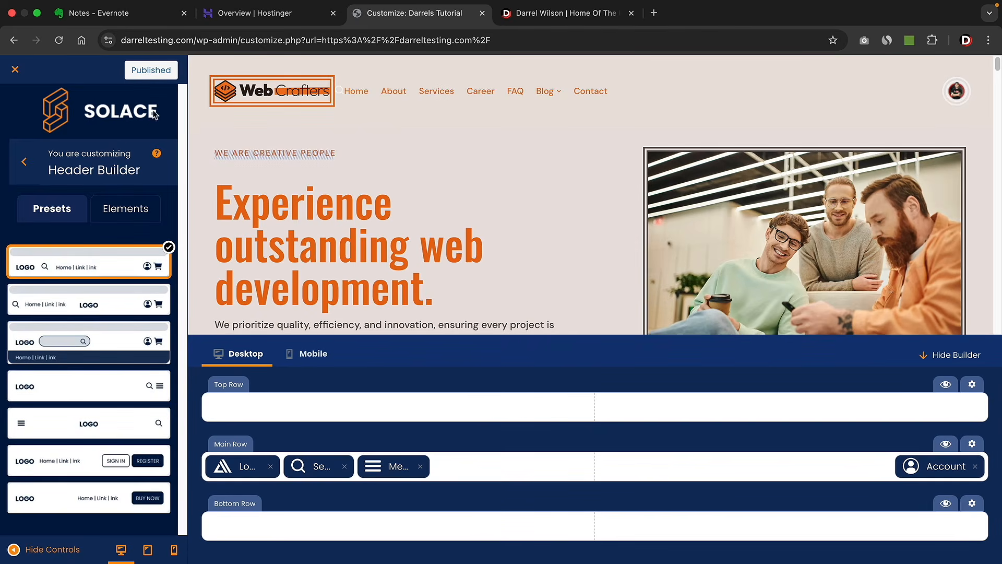
{"action": "left_click", "coordinate": [25, 162]}
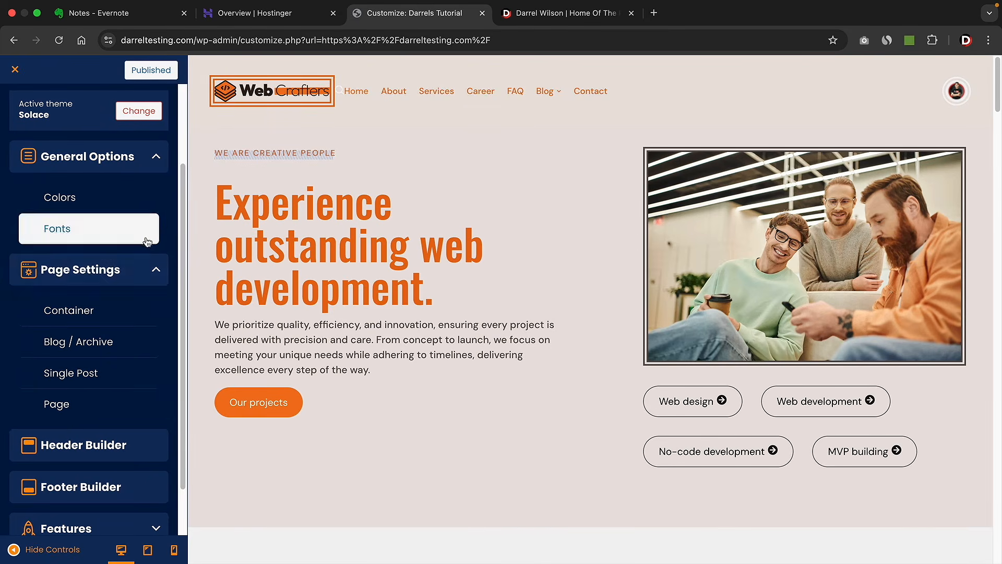
{"action": "left_click", "coordinate": [162, 271]}
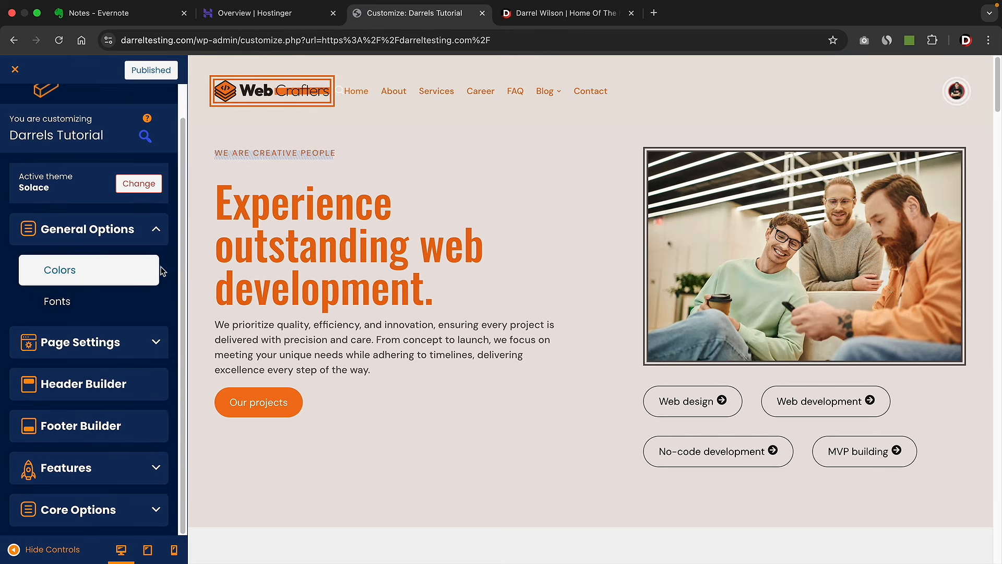
- Open the Footer Builder and review the phone block's 'Call us now' heading and number
{"action": "left_click", "coordinate": [113, 430]}
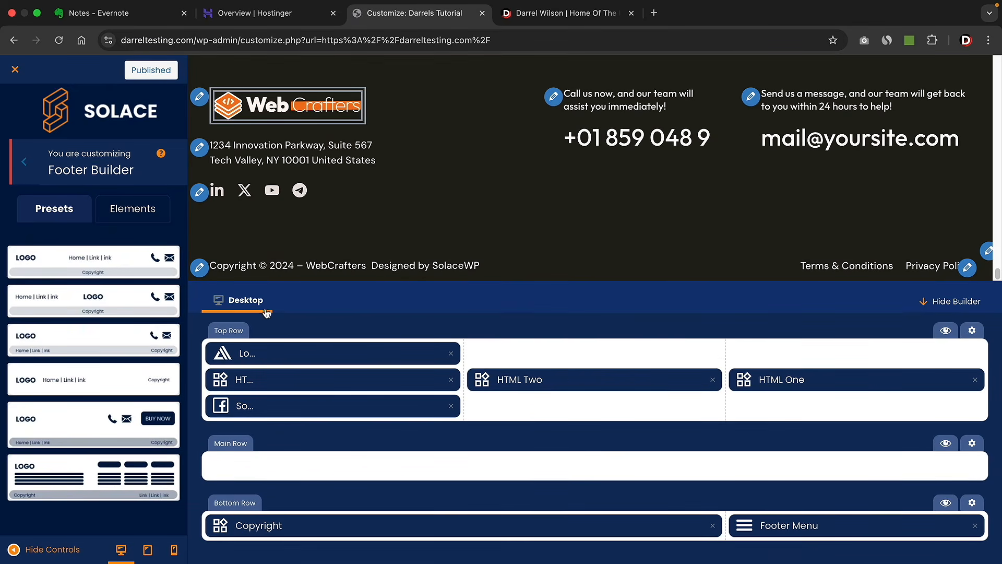
{"action": "left_click", "coordinate": [511, 380]}
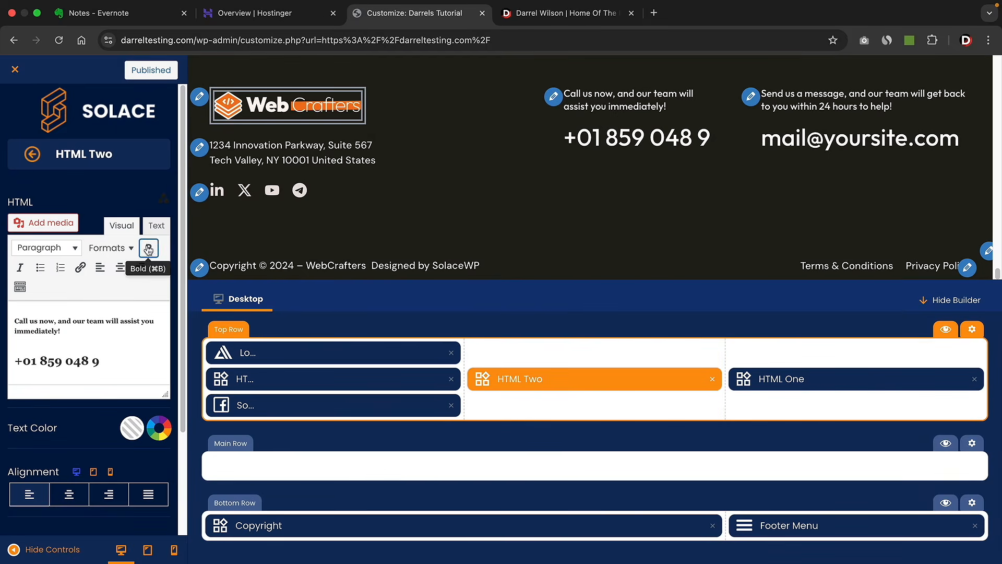
{"action": "left_click", "coordinate": [83, 331]}
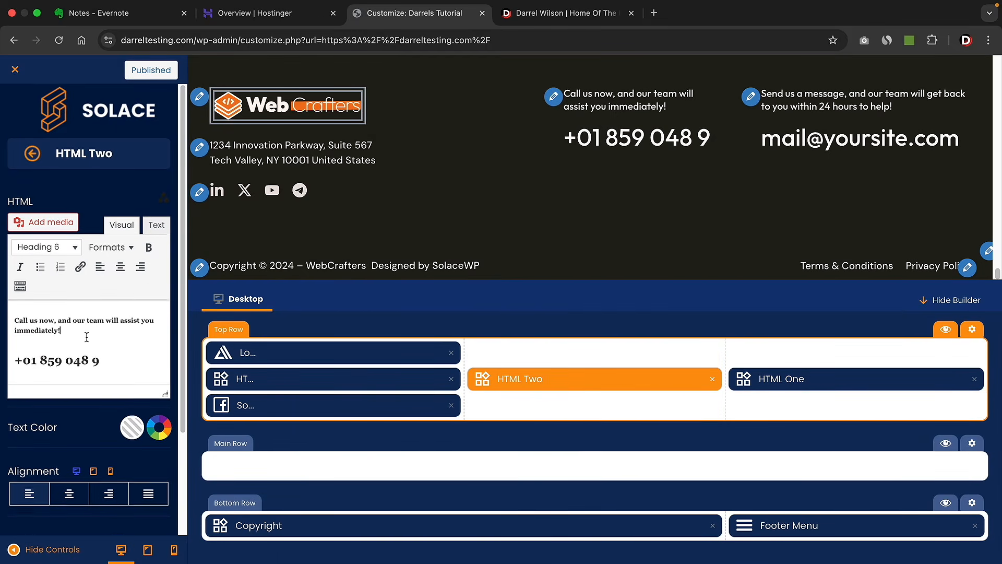
{"action": "scroll", "coordinate": [85, 333], "scroll_direction": "down", "scroll_amount": 1}
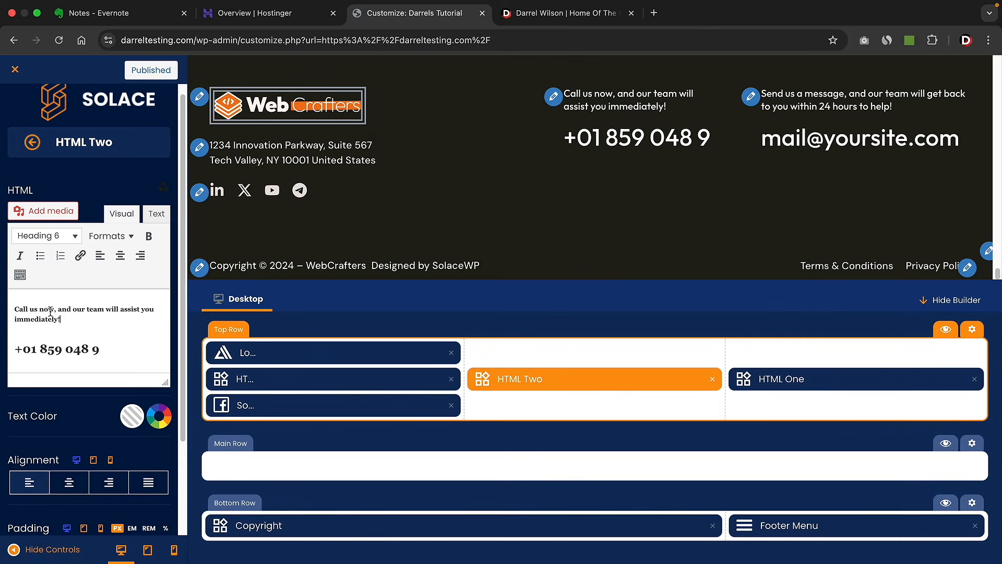
{"action": "left_click_drag", "start_coordinate": [61, 318], "coordinate": [16, 312]}
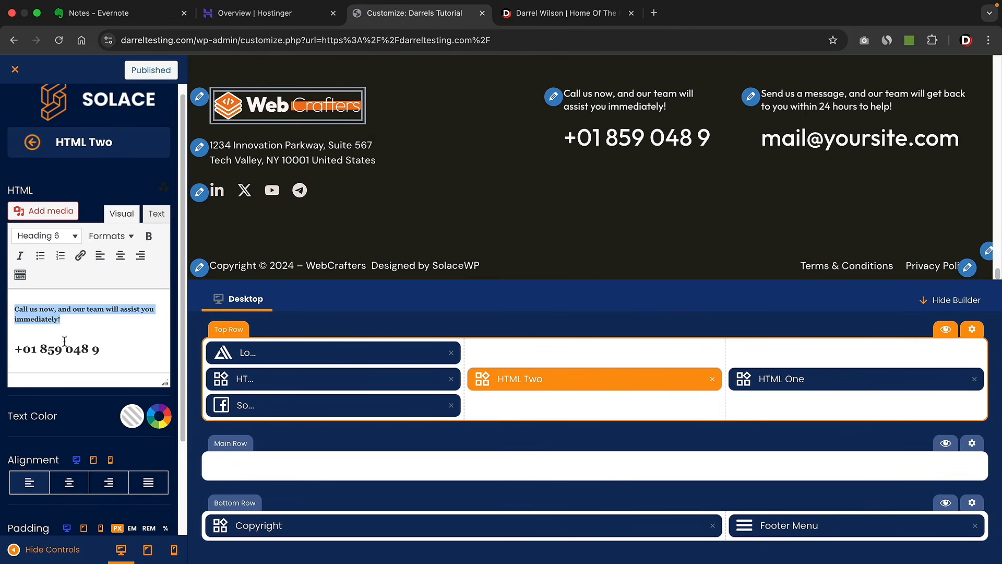
{"action": "left_click_drag", "start_coordinate": [111, 351], "coordinate": [33, 350]}
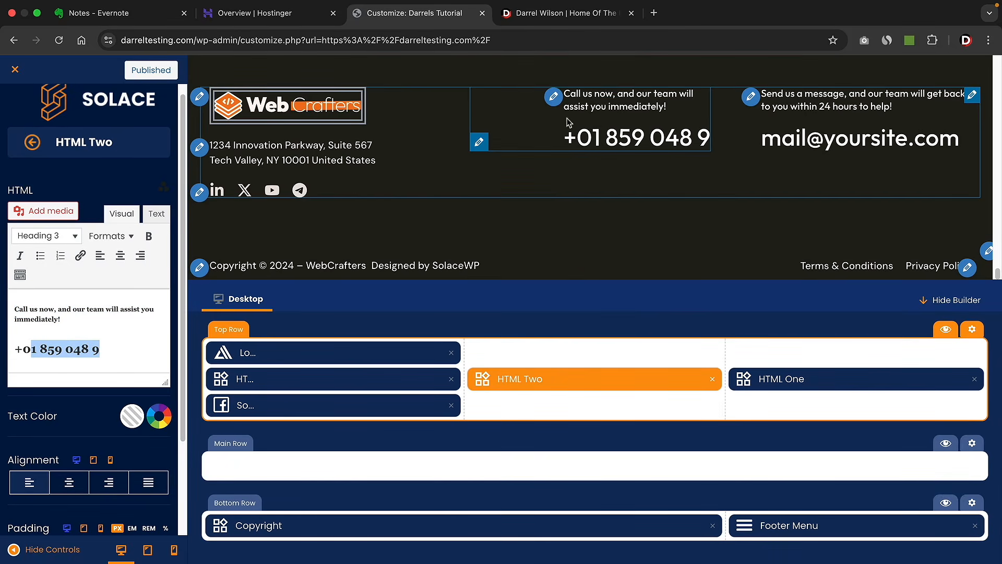
- Check the e-mail text block, then bring up the footer elements list
{"action": "left_click", "coordinate": [817, 379]}
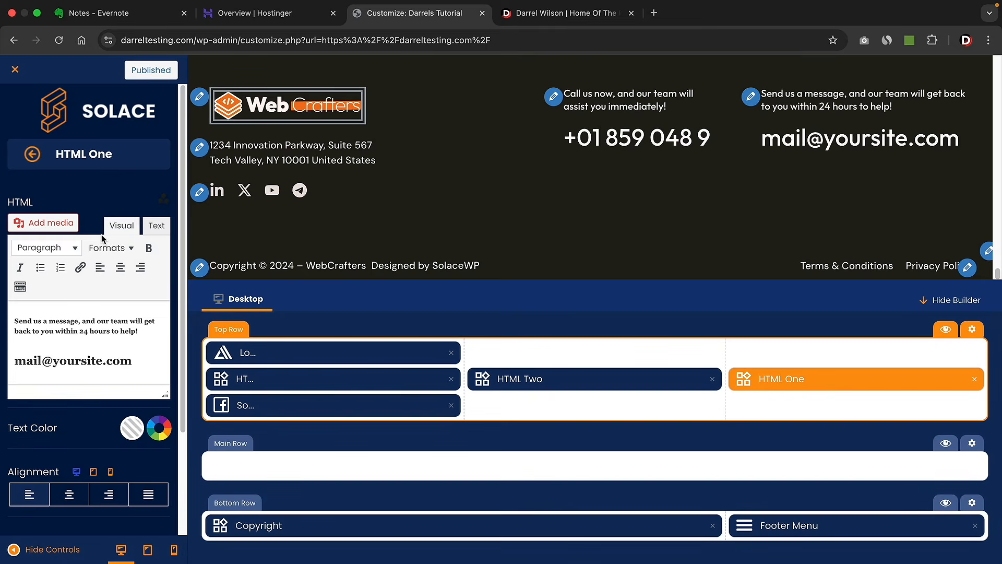
{"action": "left_click", "coordinate": [33, 155]}
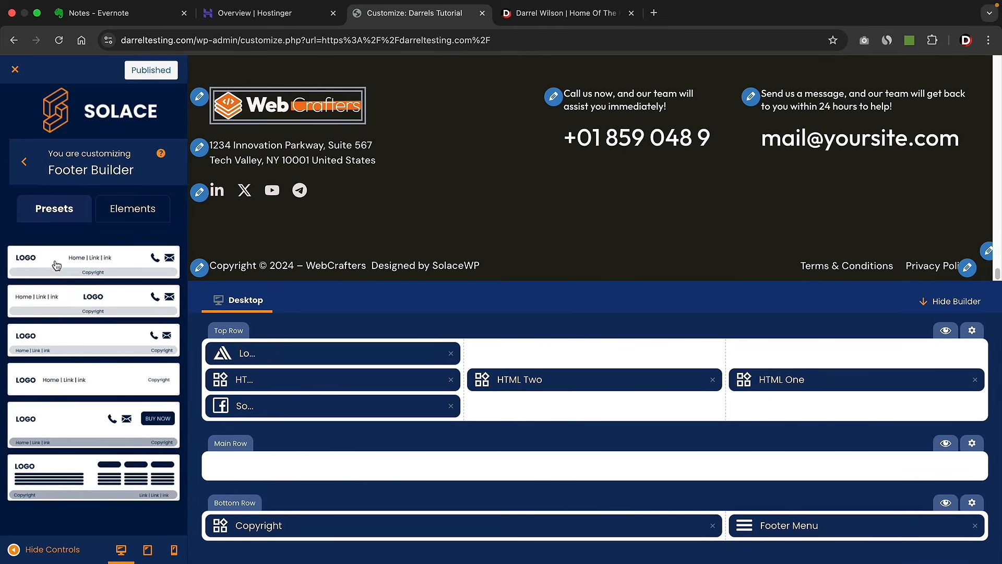
{"action": "left_click", "coordinate": [136, 217]}
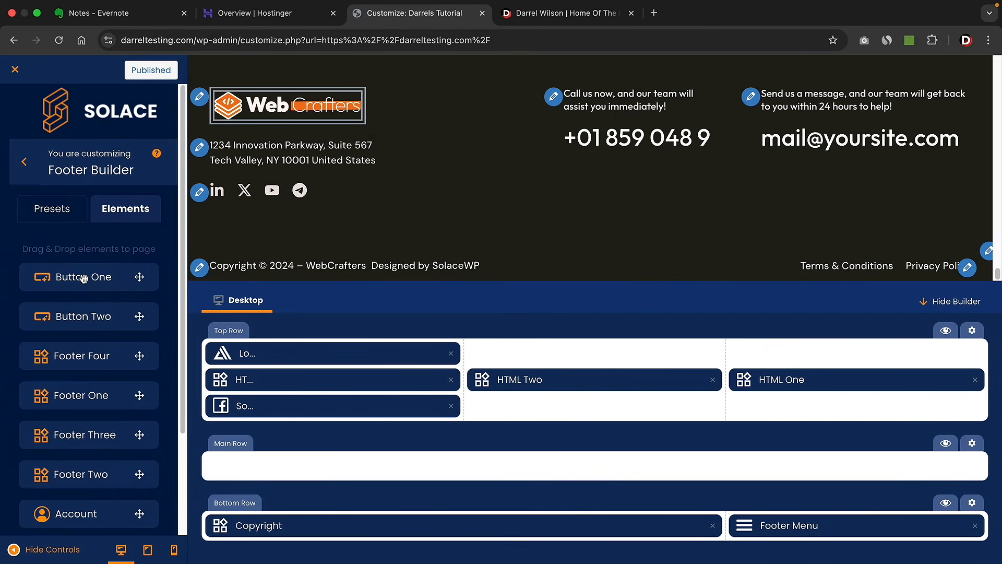
- Add a right-aligned Button to the footer top row, placed under the HTML One e-mail column
{"action": "left_click_drag", "start_coordinate": [86, 276], "coordinate": [525, 393]}
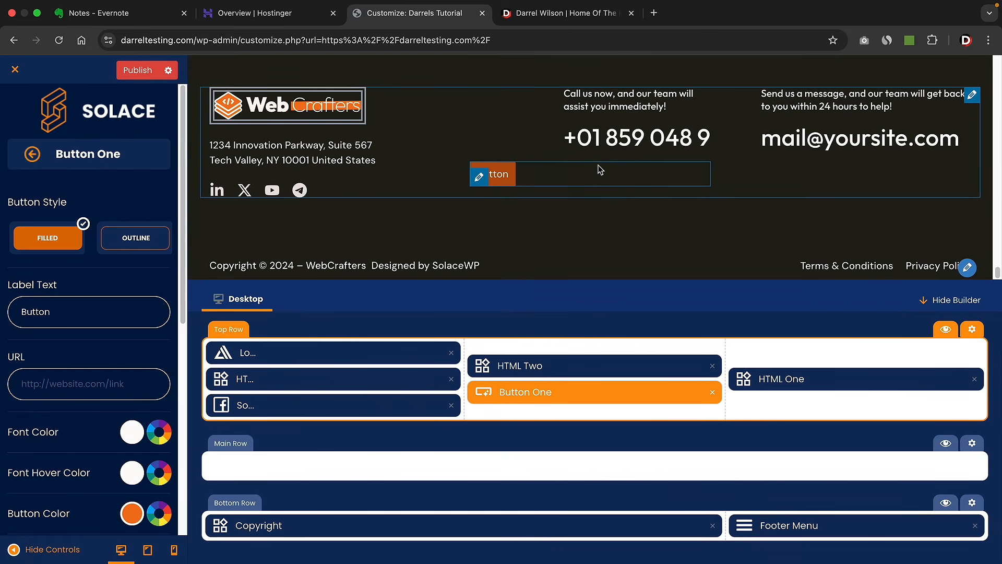
{"action": "scroll", "coordinate": [97, 371], "scroll_direction": "down", "scroll_amount": 10}
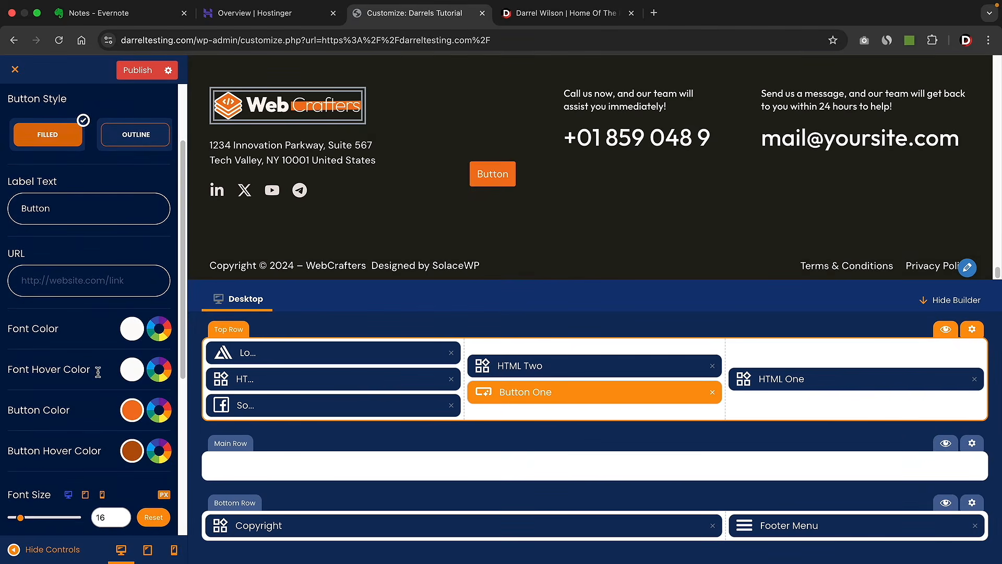
{"action": "scroll", "coordinate": [102, 384], "scroll_direction": "down", "scroll_amount": 3}
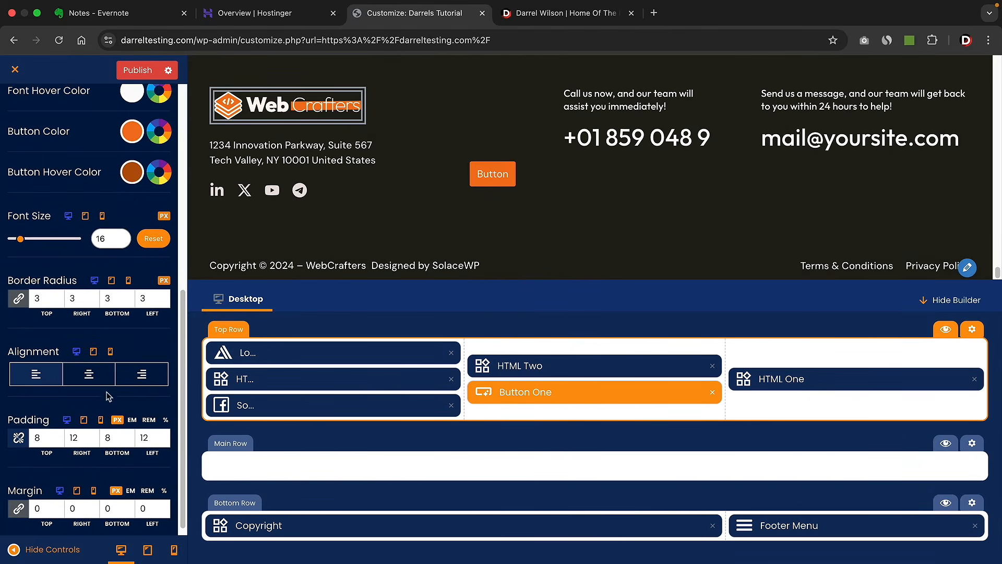
{"action": "left_click", "coordinate": [89, 374]}
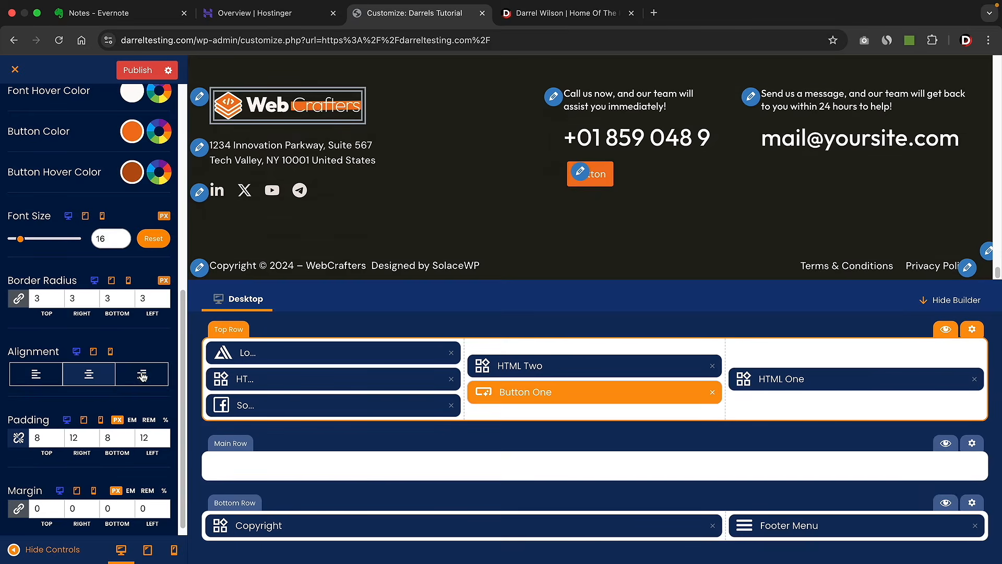
{"action": "left_click", "coordinate": [141, 374]}
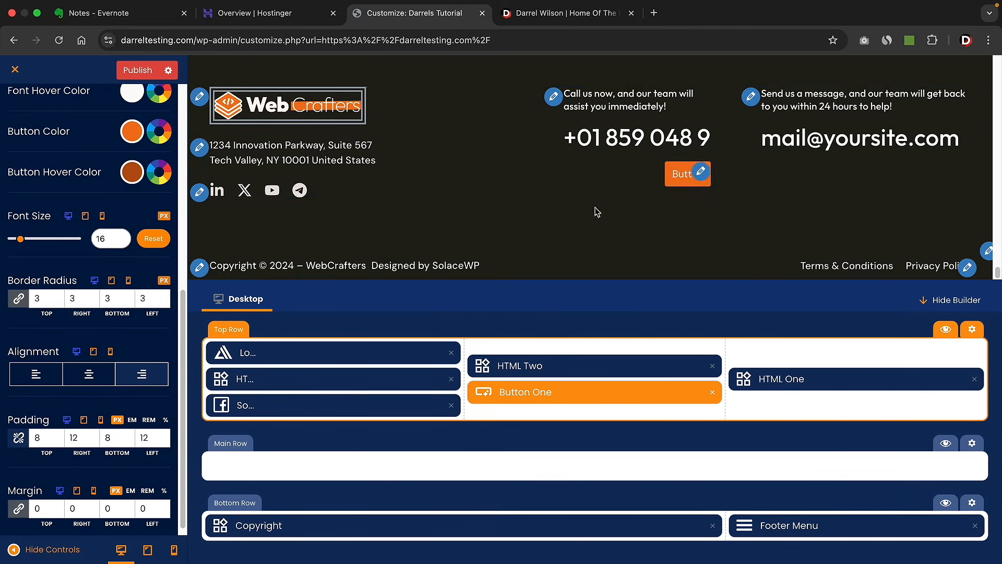
{"action": "left_click_drag", "start_coordinate": [579, 393], "coordinate": [807, 401]}
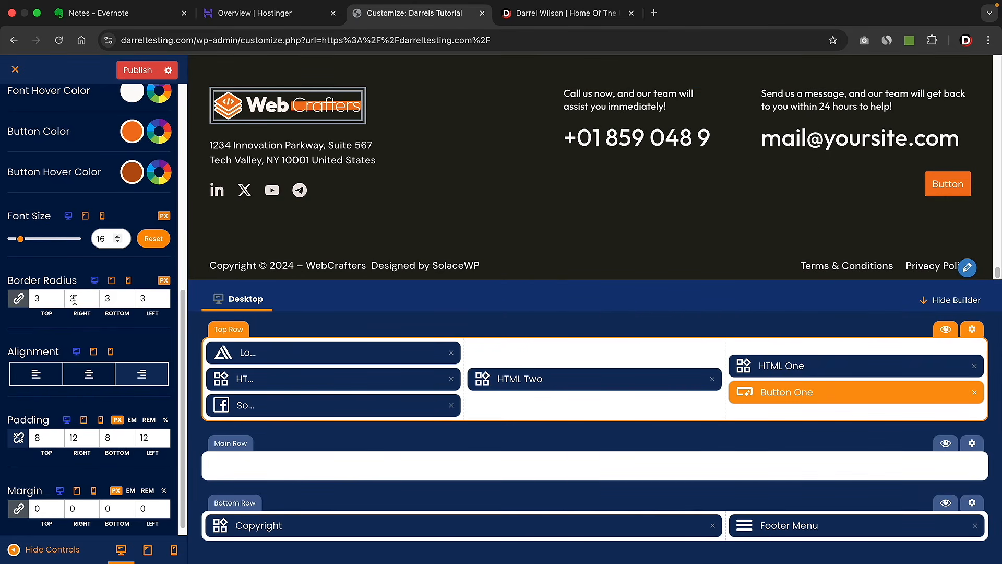
{"action": "scroll", "coordinate": [89, 388], "scroll_direction": "up", "scroll_amount": 1}
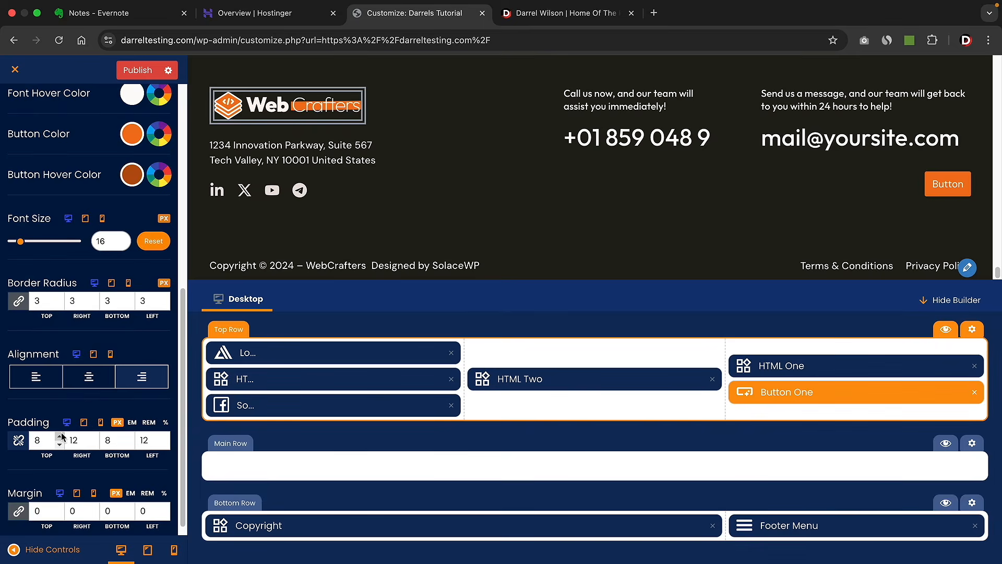
{"action": "scroll", "coordinate": [83, 422], "scroll_direction": "up", "scroll_amount": 5}
{"action": "scroll", "coordinate": [84, 423], "scroll_direction": "up", "scroll_amount": 5}
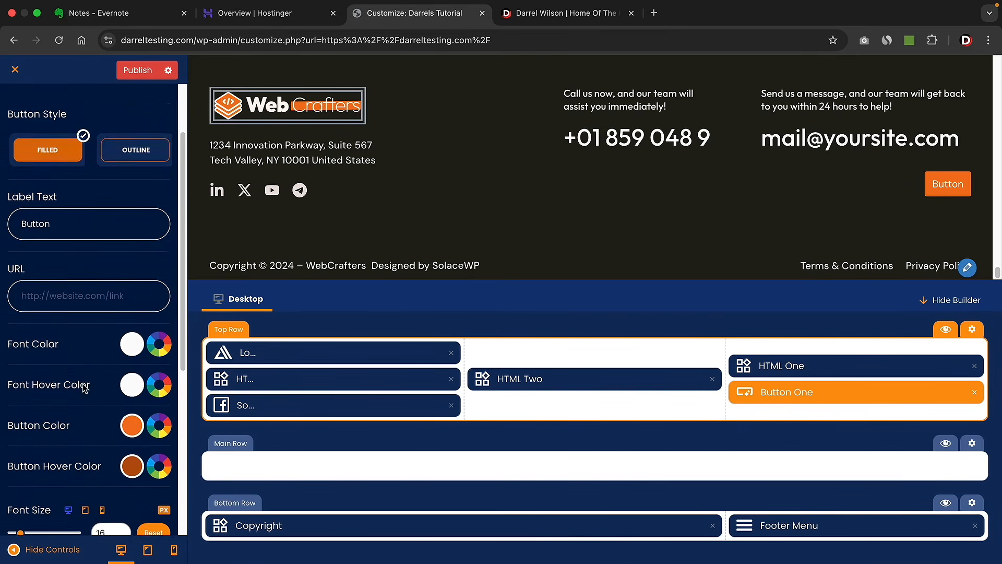
{"action": "left_click", "coordinate": [32, 155]}
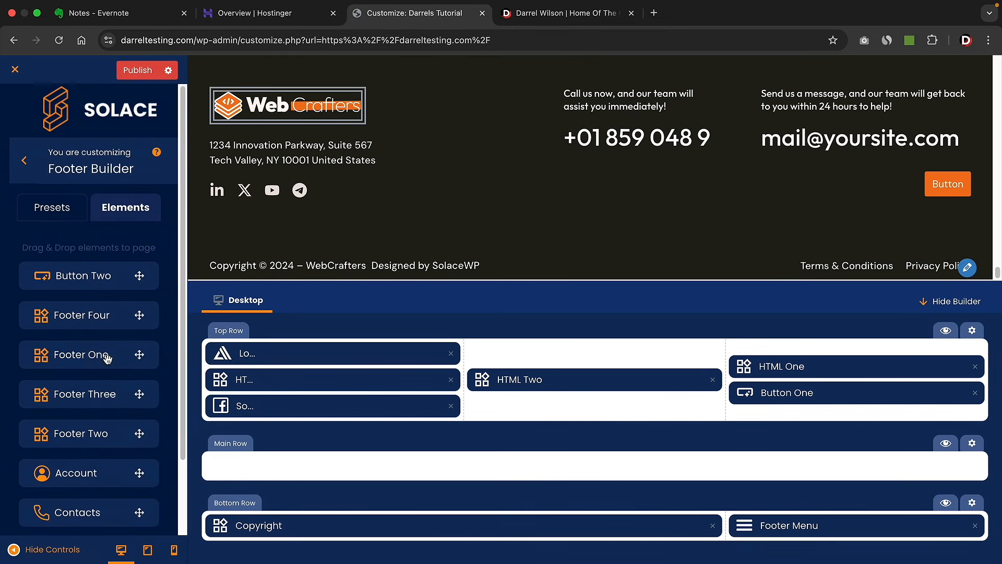
{"action": "scroll", "coordinate": [102, 358], "scroll_direction": "down", "scroll_amount": 3}
- Try and remove a Contacts block, then apply the Logo / Footer One–Three footer preset
{"action": "left_click_drag", "start_coordinate": [81, 433], "coordinate": [507, 401]}
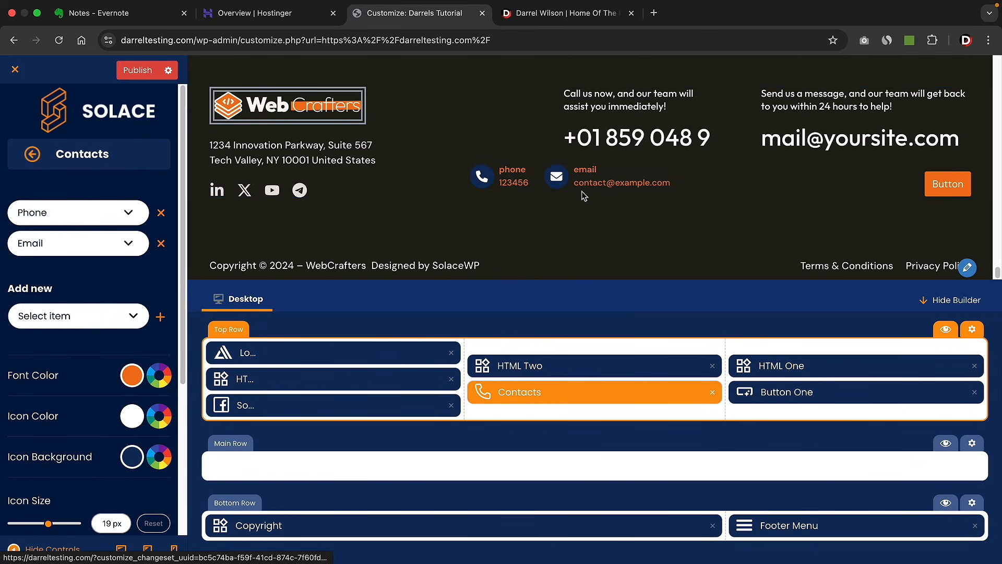
{"action": "left_click", "coordinate": [713, 392]}
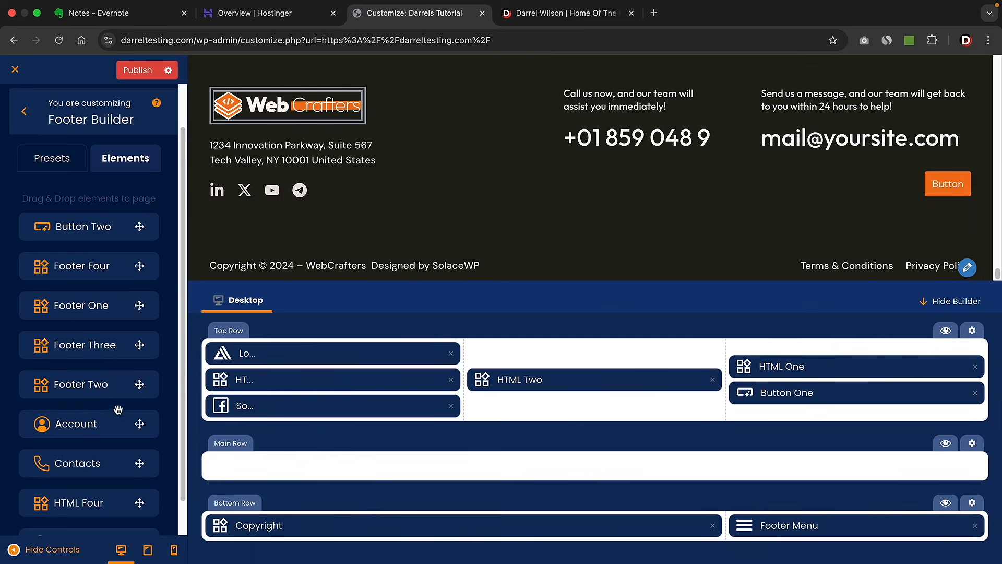
{"action": "left_click", "coordinate": [264, 353]}
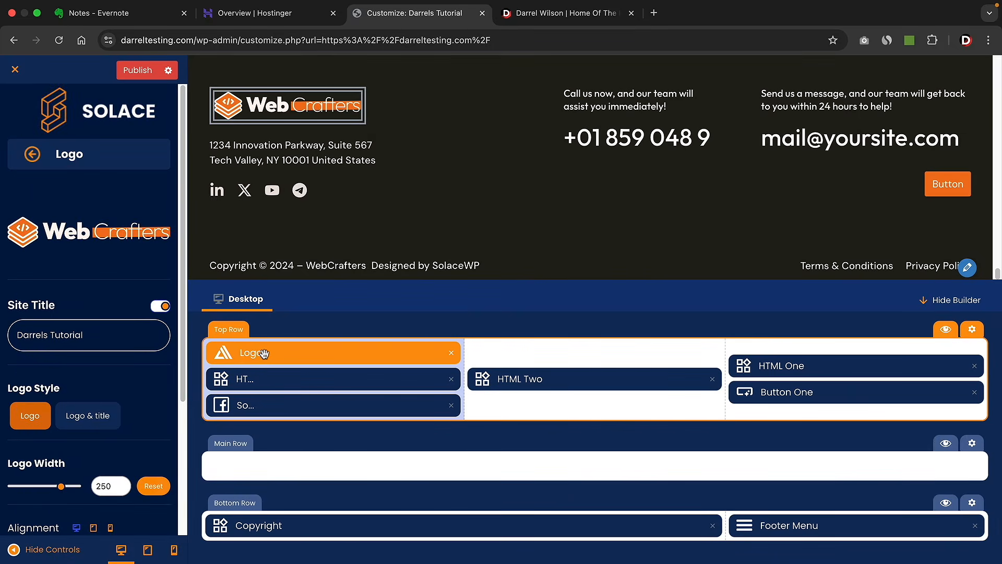
{"action": "left_click", "coordinate": [269, 381]}
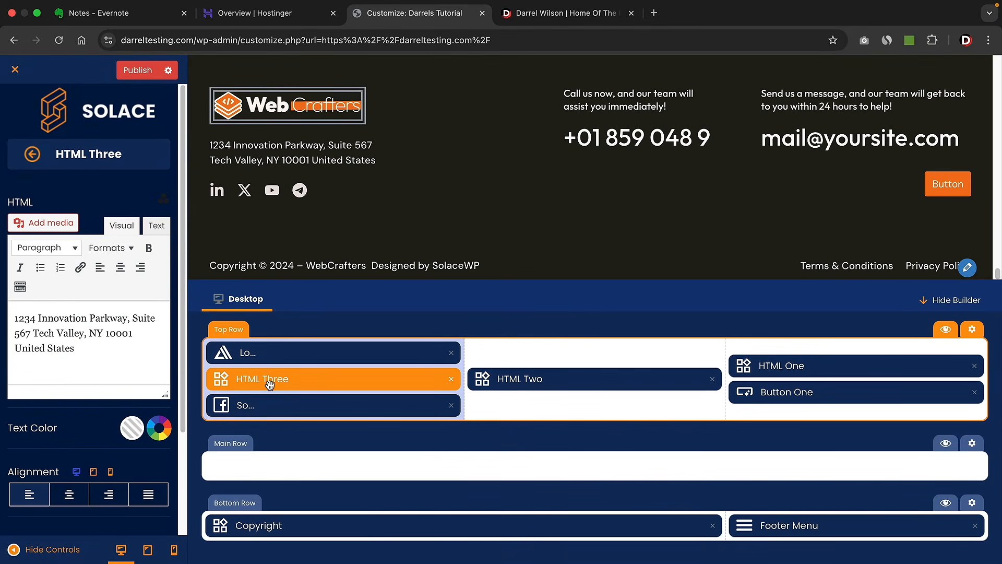
{"action": "left_click", "coordinate": [339, 412]}
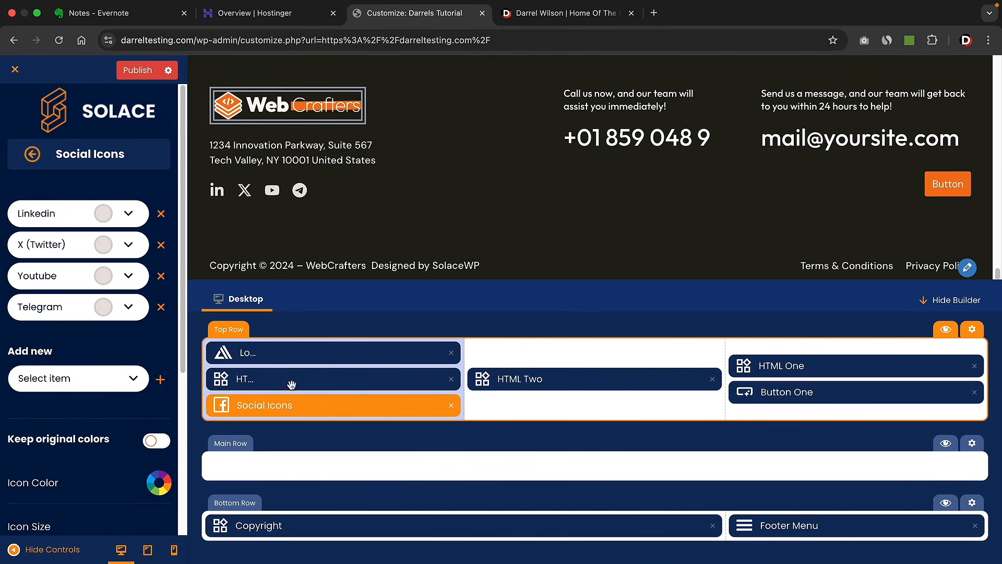
{"action": "left_click", "coordinate": [31, 155]}
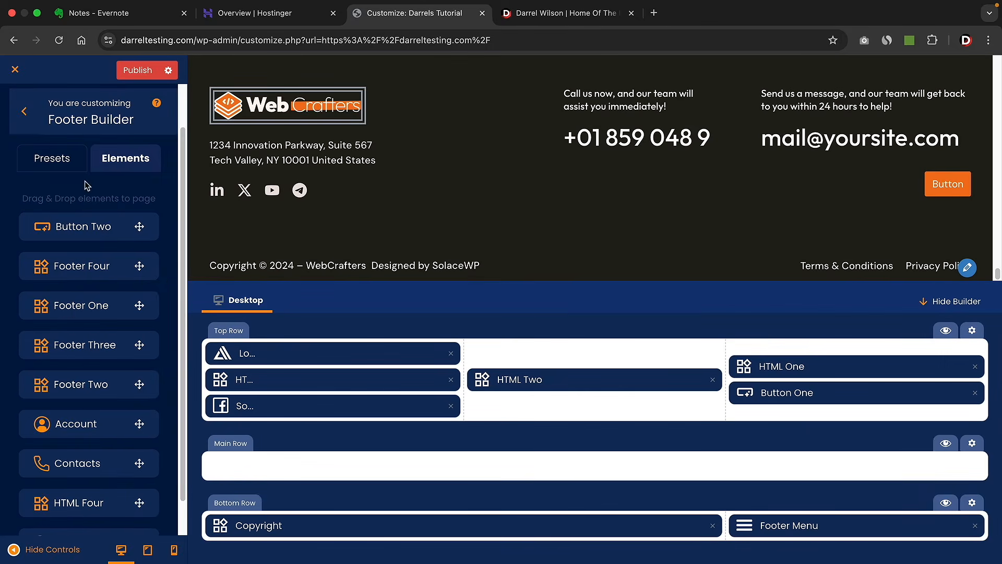
{"action": "left_click", "coordinate": [73, 168]}
{"action": "left_click", "coordinate": [86, 481]}
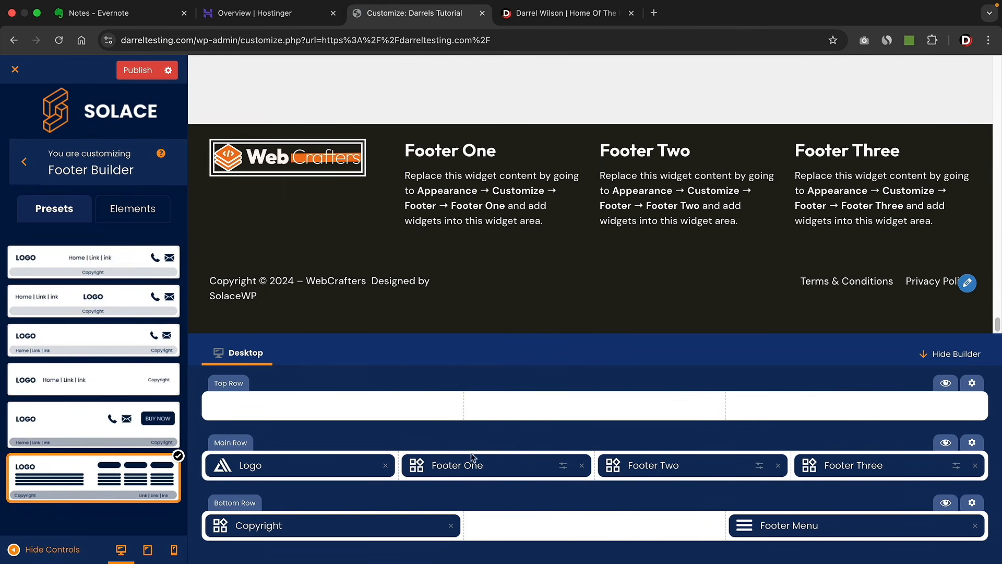
- Add a Text widget titled 'About Us' with a pasted lorem ipsum paragraph to Footer One
{"action": "left_click", "coordinate": [472, 469]}
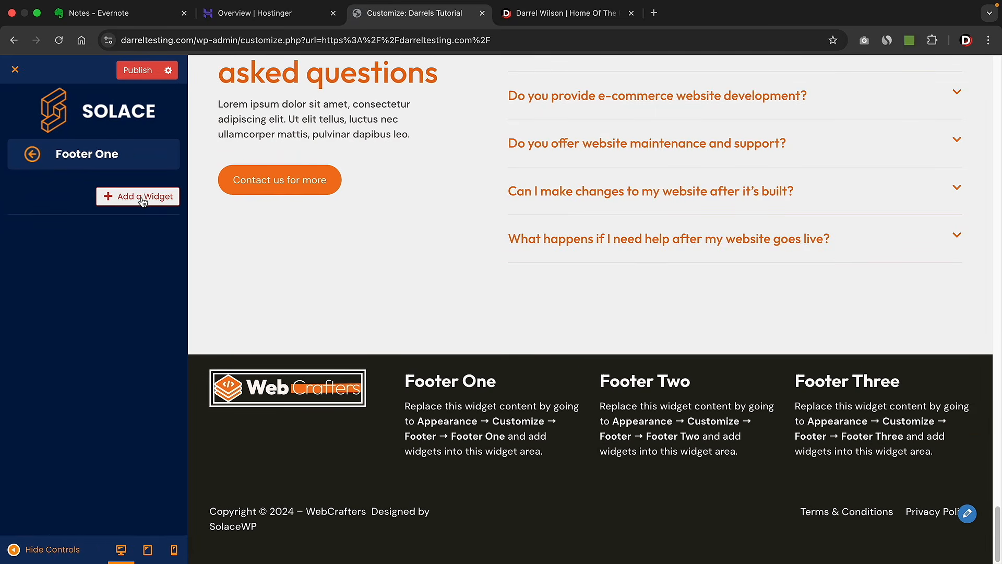
{"action": "left_click", "coordinate": [142, 202]}
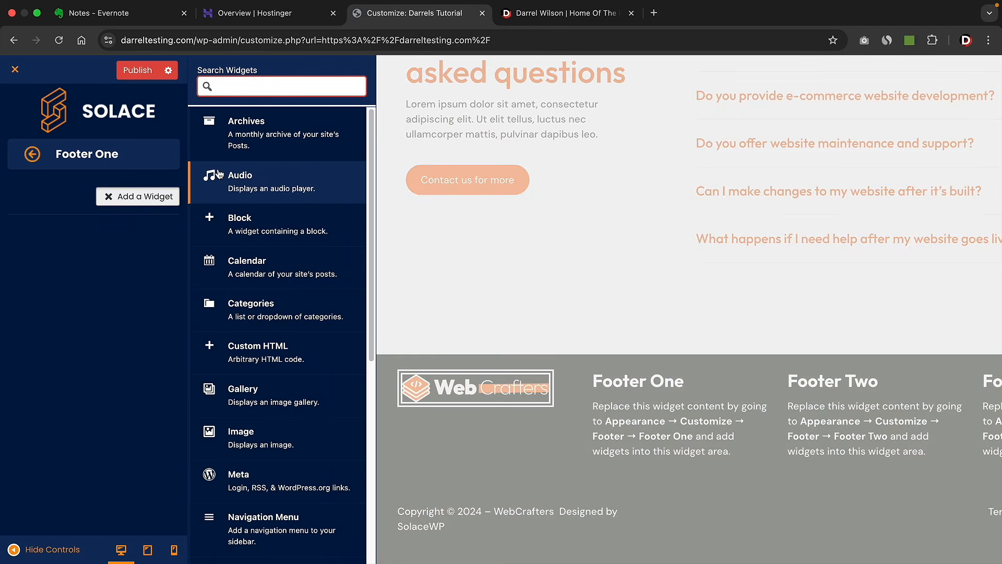
{"action": "type", "text": "text"}
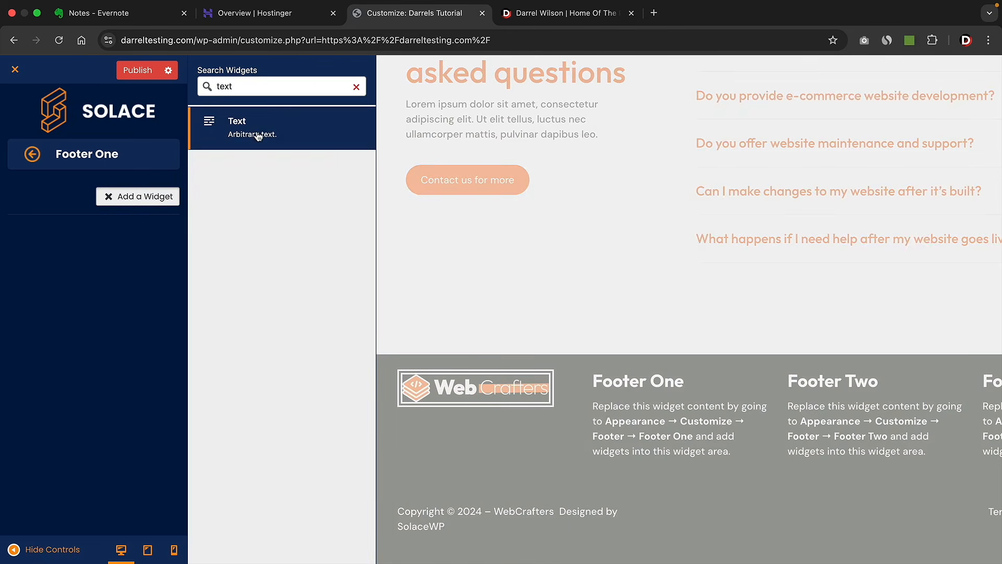
{"action": "left_click", "coordinate": [258, 134]}
{"action": "left_click", "coordinate": [92, 239]}
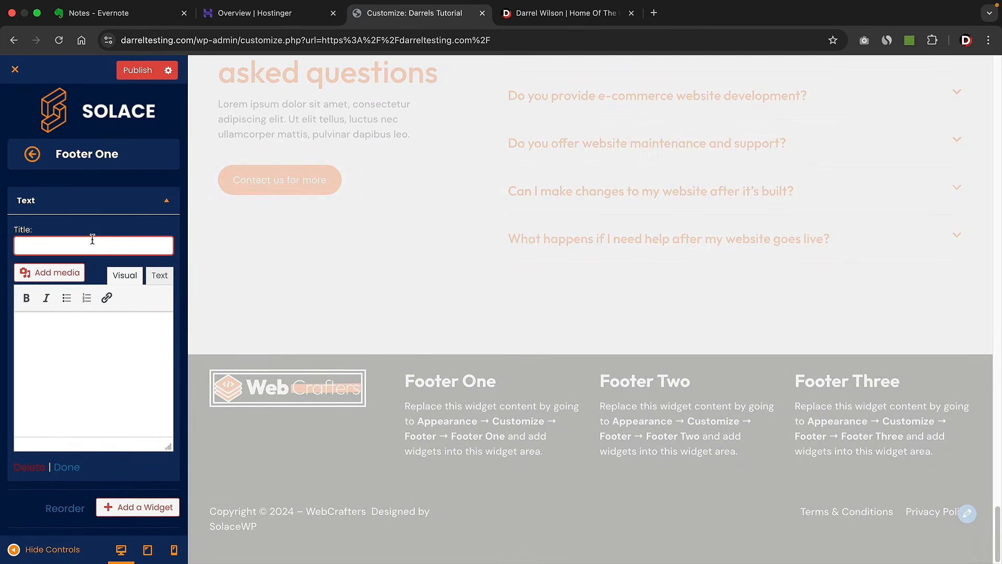
{"action": "type", "text": "About Us"}
{"action": "left_click", "coordinate": [72, 331]}
{"action": "right_click", "coordinate": [62, 329]}
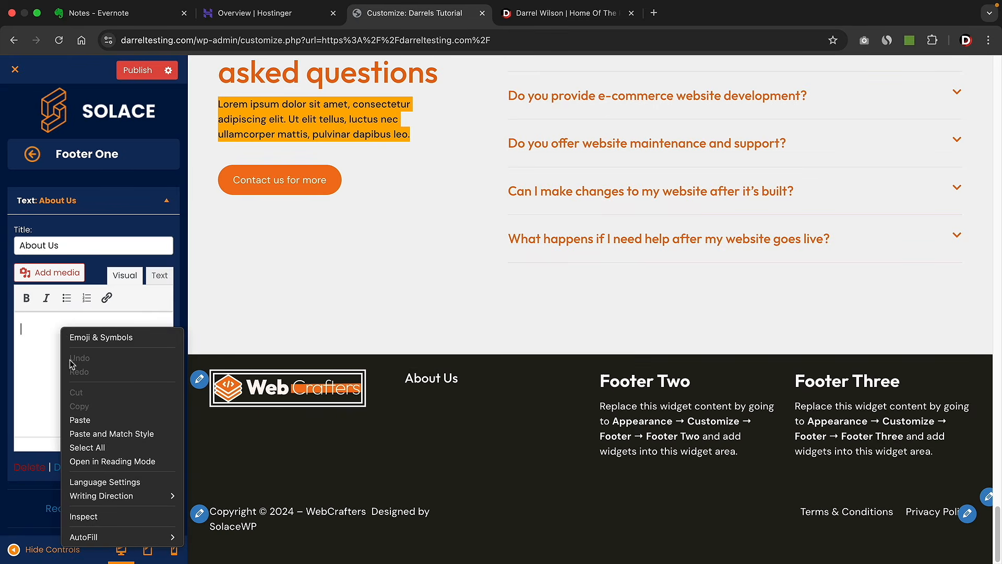
{"action": "left_click", "coordinate": [79, 420]}
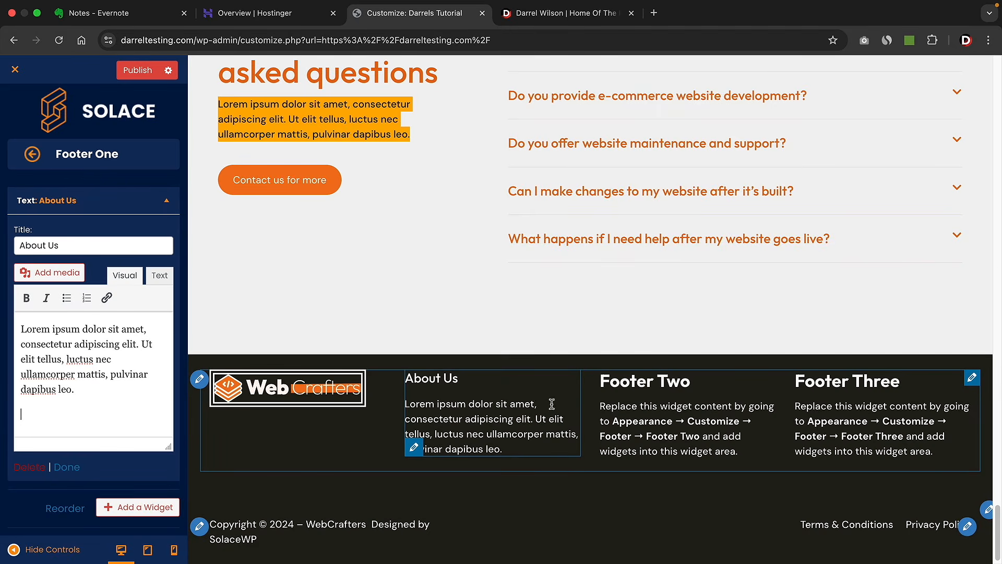
- Add a Pages list widget titled 'Pages' to Footer Two
{"action": "left_click", "coordinate": [639, 374]}
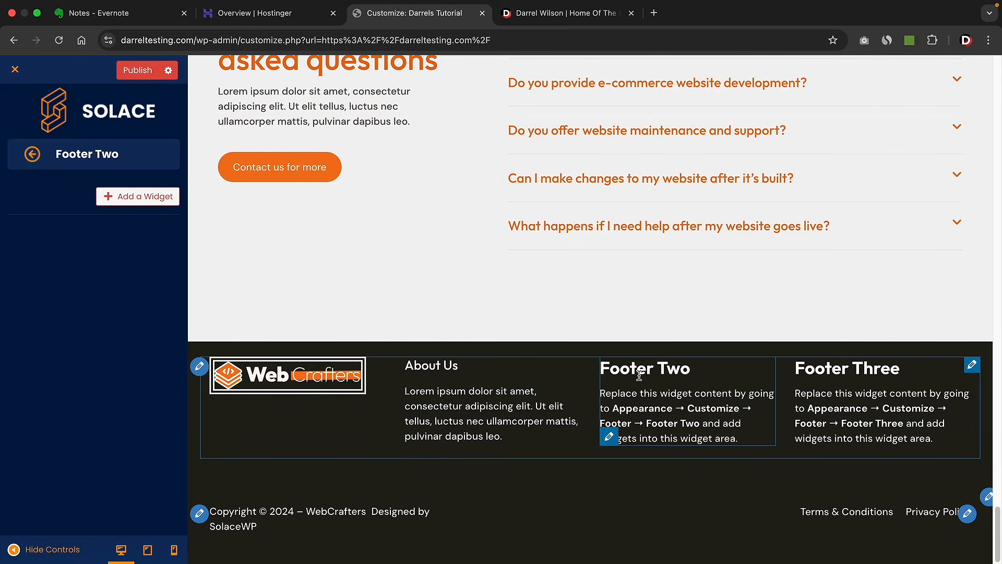
{"action": "left_click", "coordinate": [154, 201]}
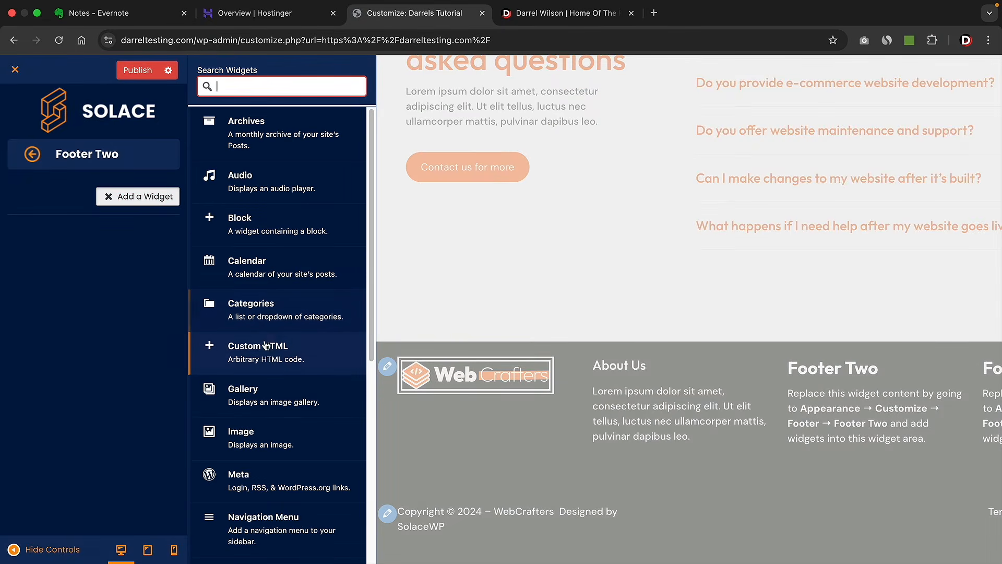
{"action": "scroll", "coordinate": [292, 355], "scroll_direction": "down", "scroll_amount": 1}
{"action": "scroll", "coordinate": [292, 360], "scroll_direction": "down", "scroll_amount": 5}
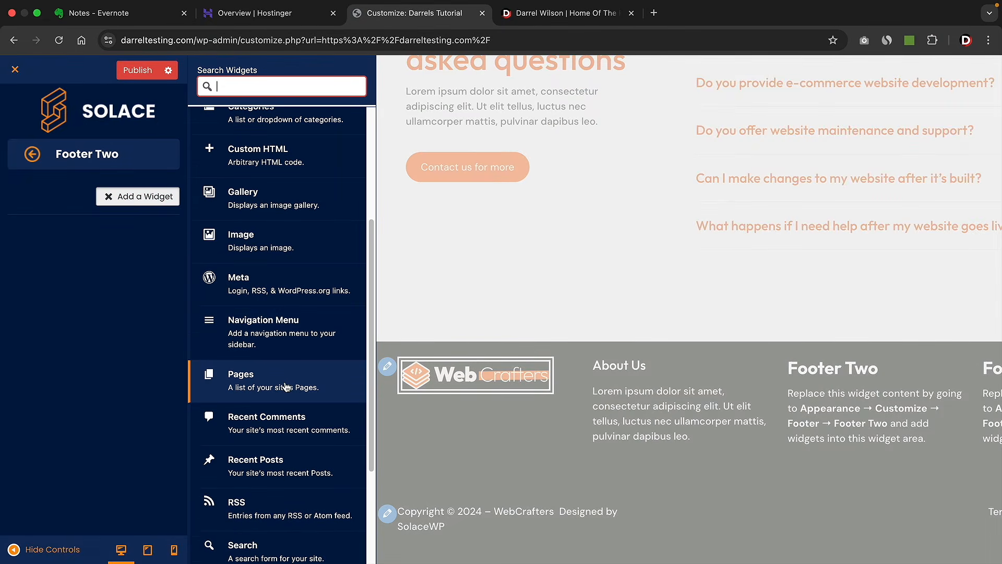
{"action": "left_click", "coordinate": [287, 387]}
{"action": "type", "text": "Pages"}
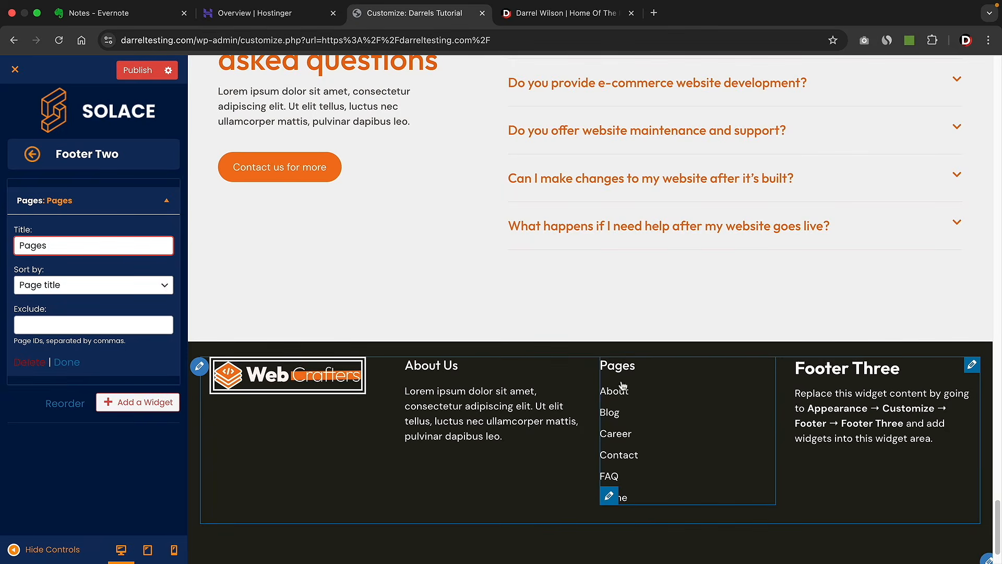
{"action": "left_click_drag", "start_coordinate": [79, 249], "coordinate": [16, 246]}
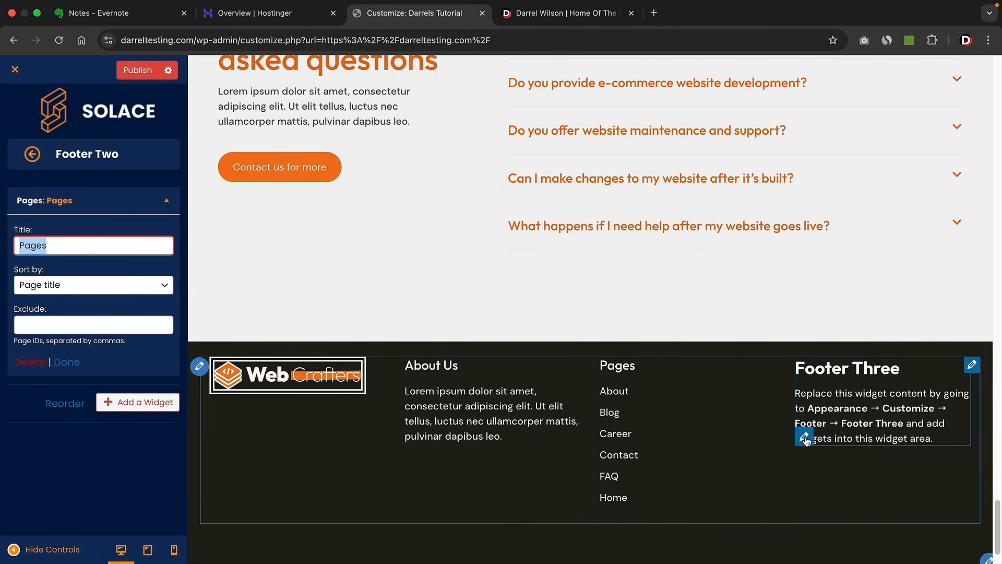
- Browse widgets for Footer Three, then return to the main Customizer menu
{"action": "left_click", "coordinate": [804, 437]}
{"action": "left_click", "coordinate": [111, 196]}
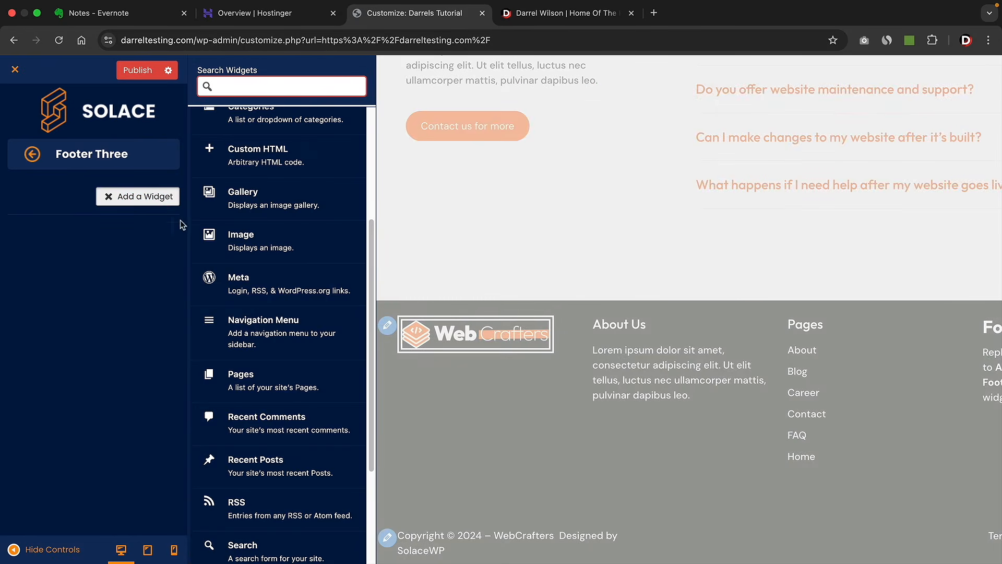
{"action": "scroll", "coordinate": [263, 338], "scroll_direction": "down", "scroll_amount": 3}
{"action": "scroll", "coordinate": [264, 338], "scroll_direction": "down", "scroll_amount": 2}
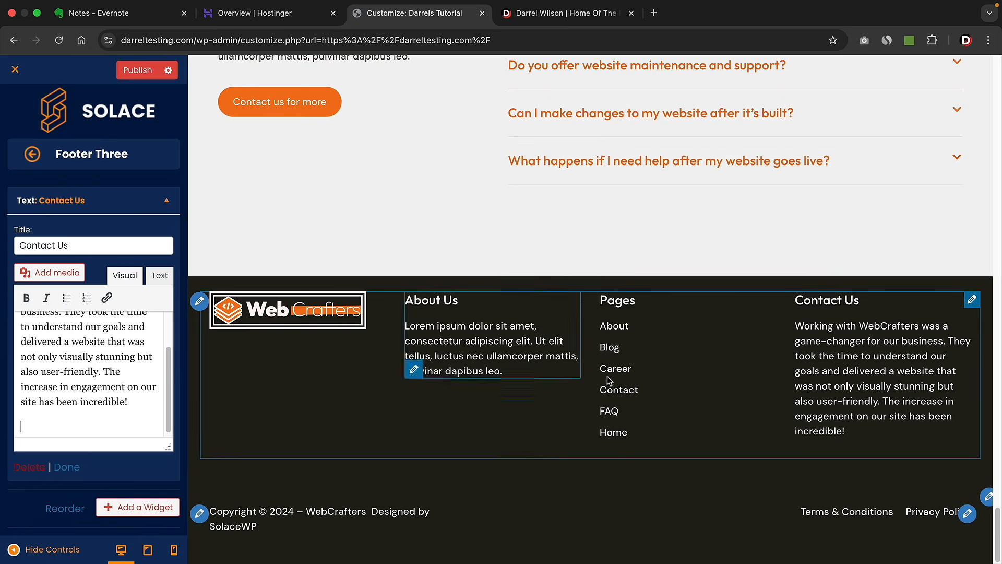
{"action": "left_click", "coordinate": [31, 155]}
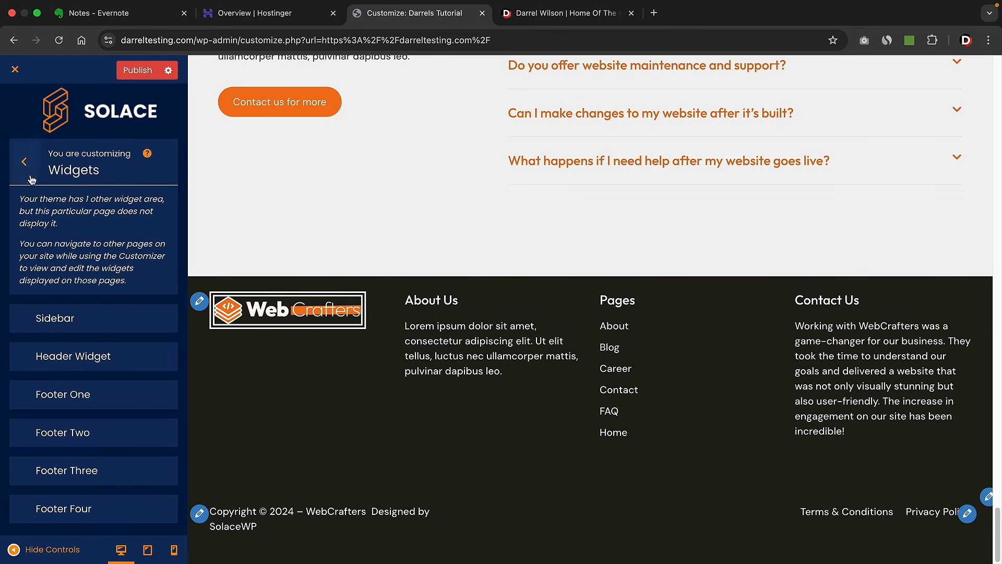
{"action": "left_click", "coordinate": [30, 178]}
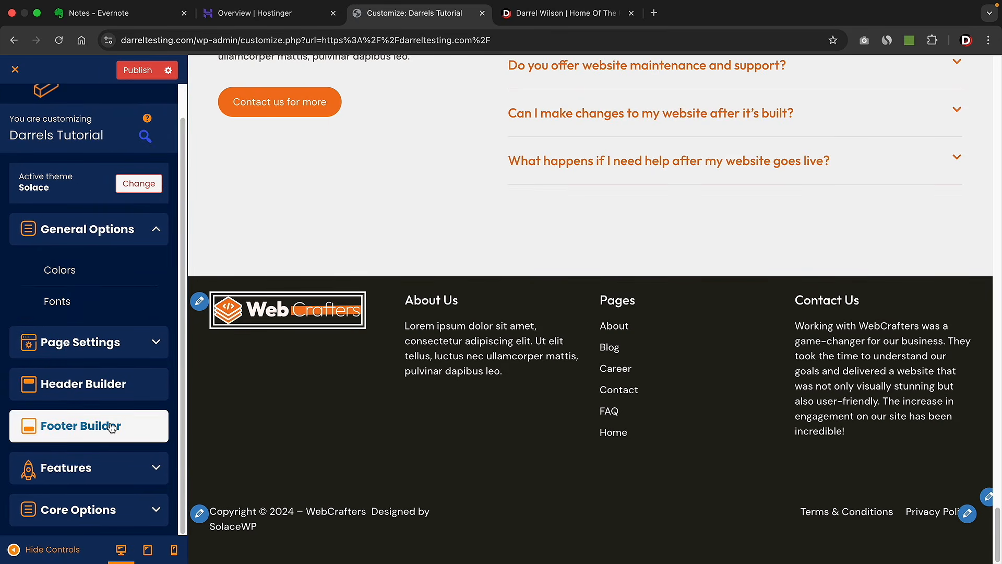
- Set the footer main row to 4 columns using the wide-logo-column width layout
{"action": "left_click", "coordinate": [112, 427]}
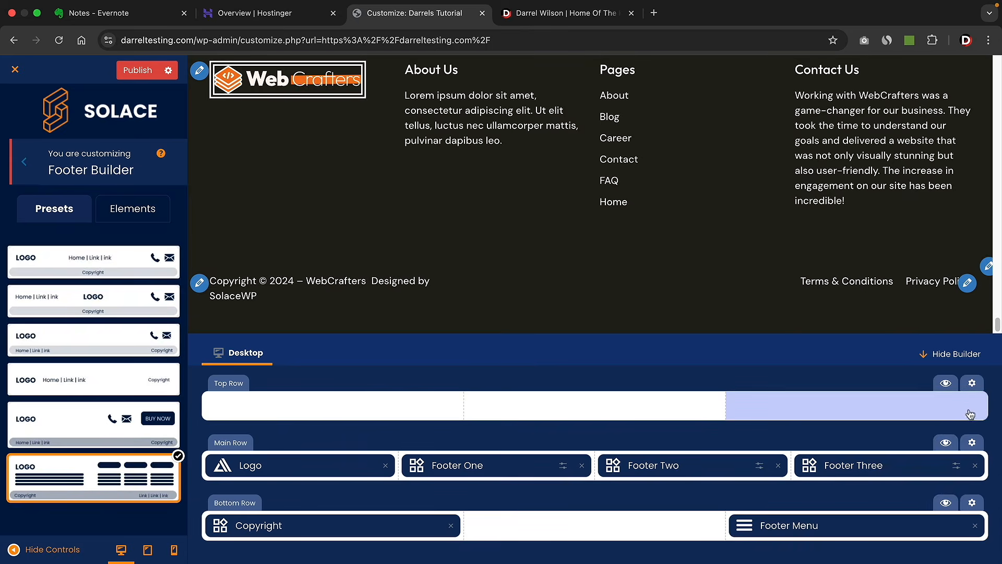
{"action": "left_click", "coordinate": [972, 444]}
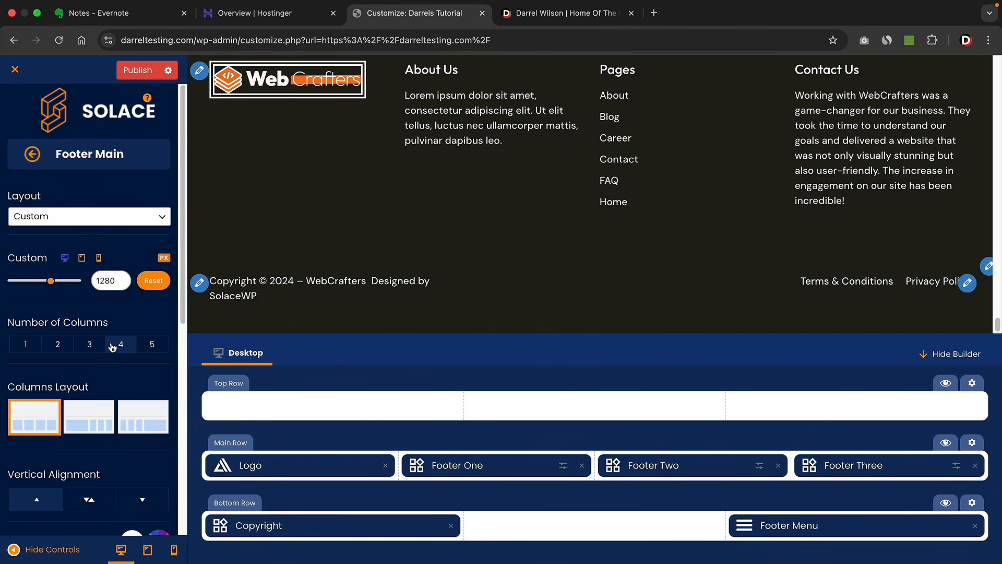
{"action": "left_click", "coordinate": [89, 345]}
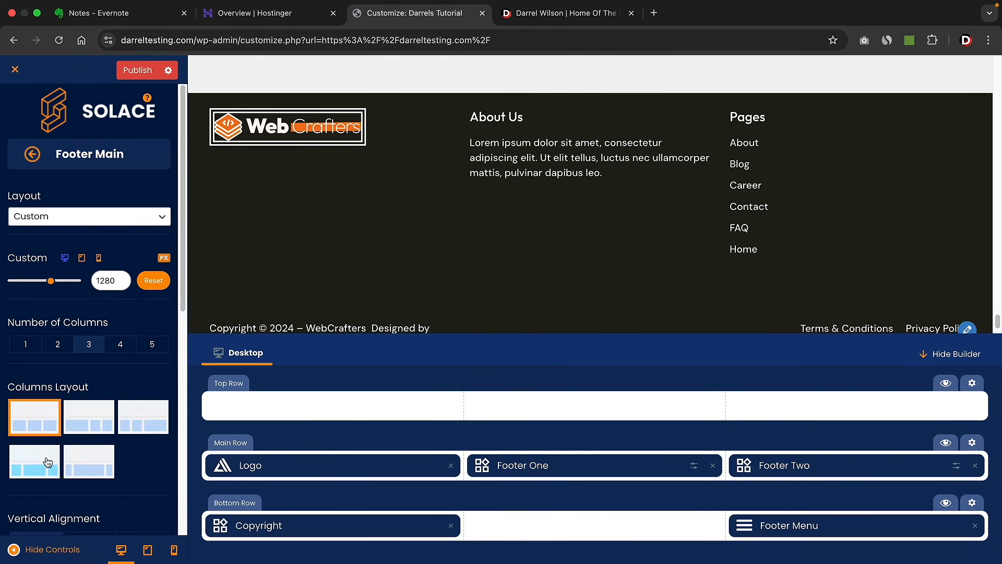
{"action": "left_click", "coordinate": [46, 462]}
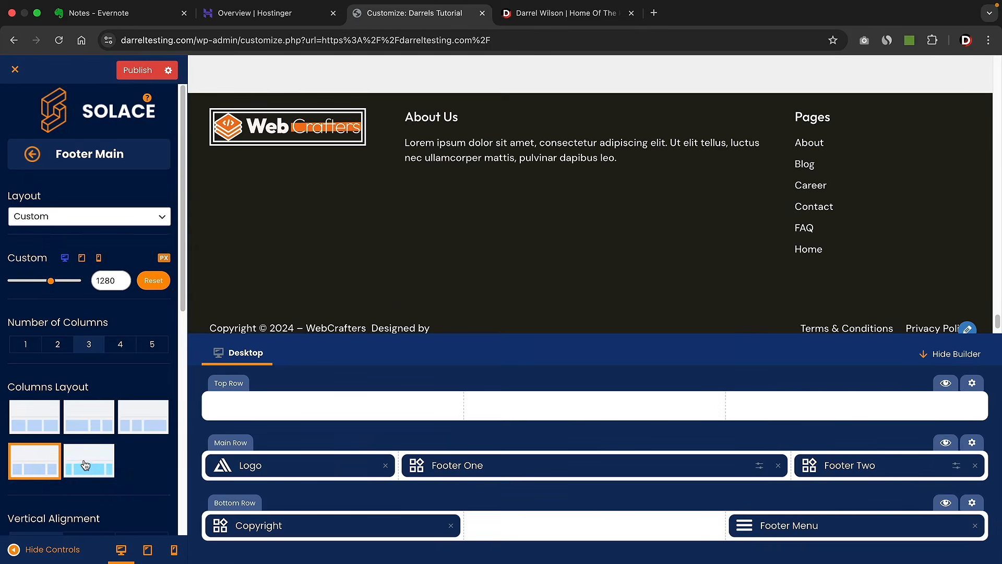
{"action": "left_click", "coordinate": [84, 462]}
{"action": "left_click", "coordinate": [104, 421]}
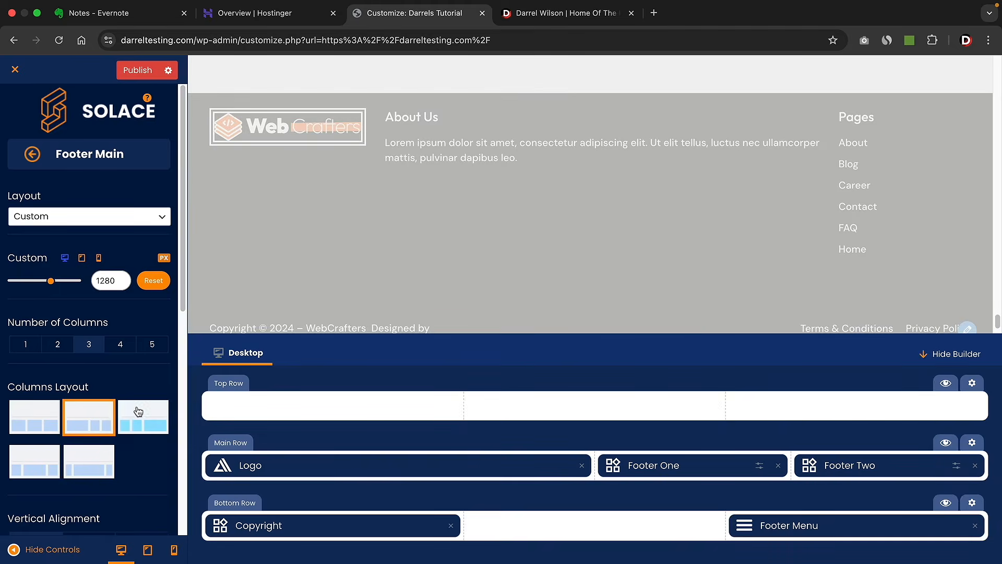
{"action": "left_click", "coordinate": [121, 344]}
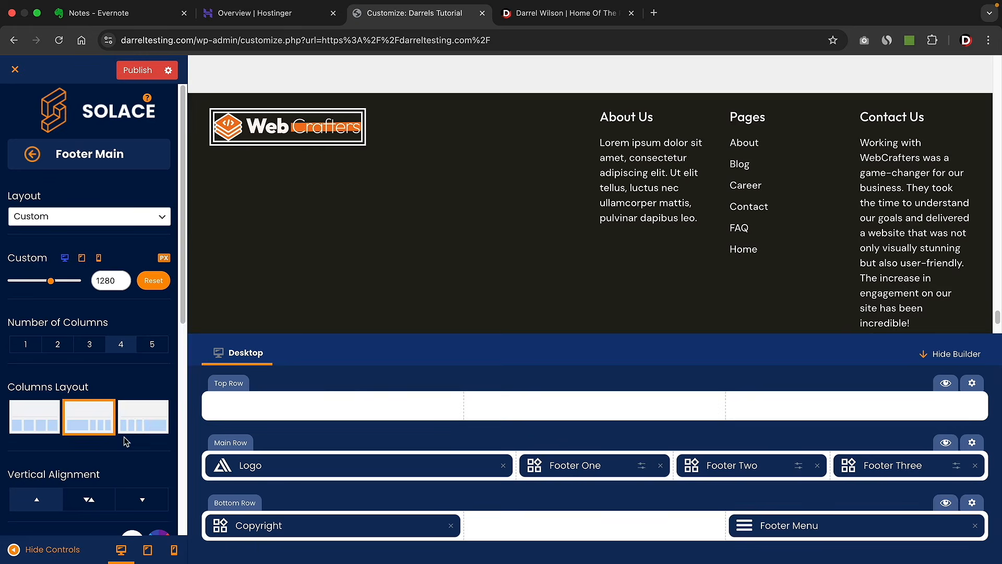
- Give the main row a dark grey #373636 background and return to Page Settings
{"action": "scroll", "coordinate": [87, 359], "scroll_direction": "down", "scroll_amount": 8}
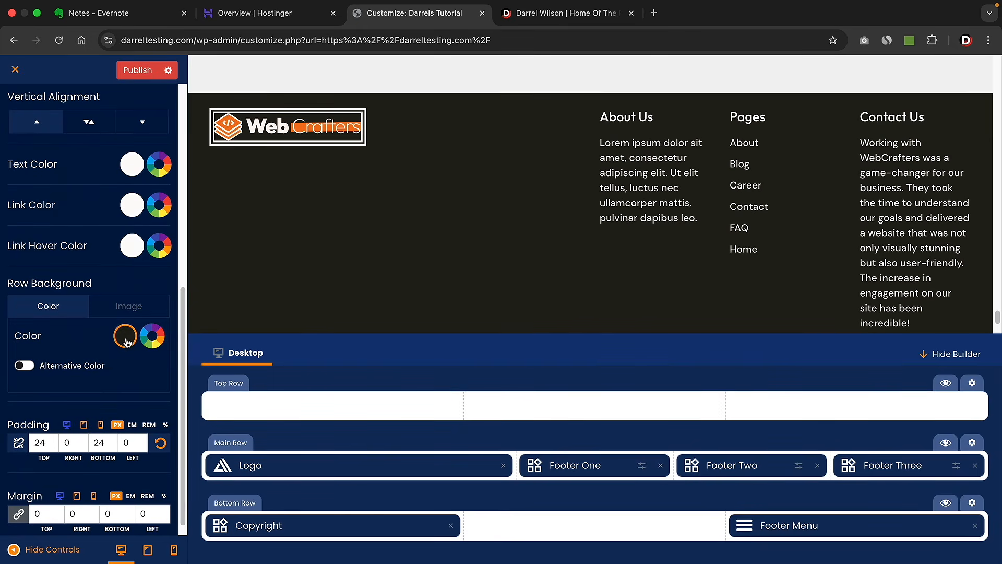
{"action": "left_click", "coordinate": [126, 342]}
{"action": "left_click_drag", "start_coordinate": [212, 149], "coordinate": [122, 194]}
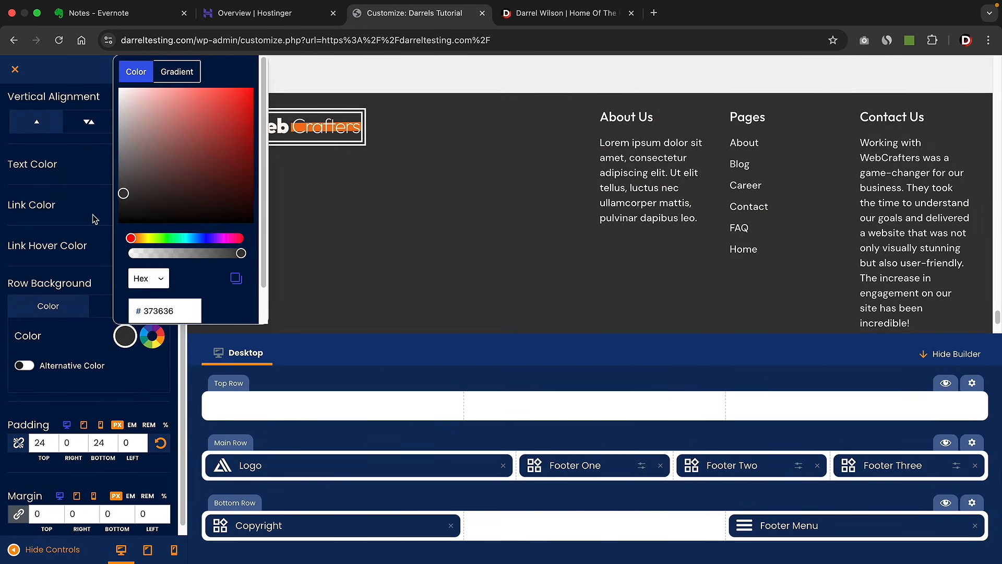
{"action": "left_click", "coordinate": [94, 218]}
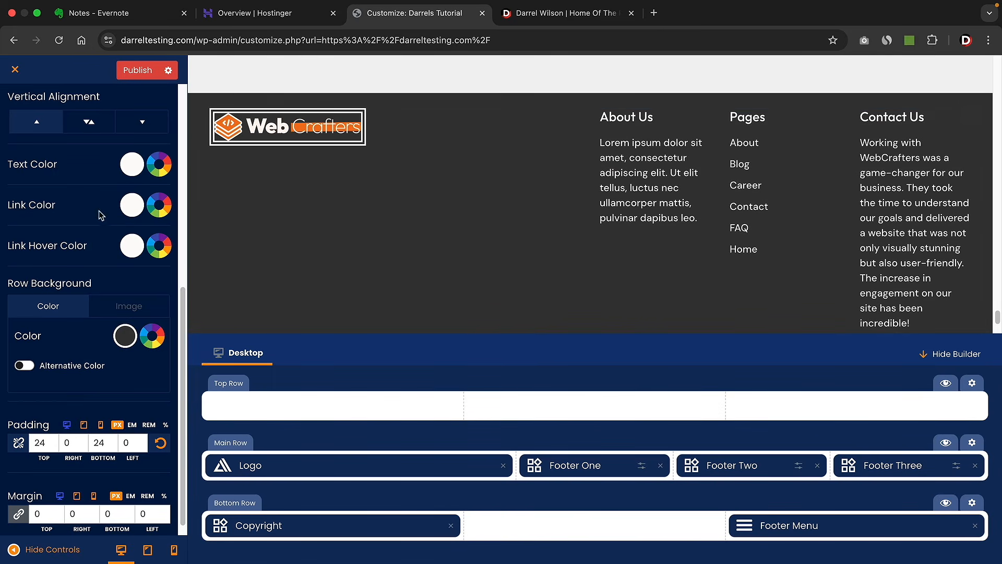
{"action": "scroll", "coordinate": [100, 215], "scroll_direction": "up", "scroll_amount": 8}
{"action": "left_click", "coordinate": [18, 107]}
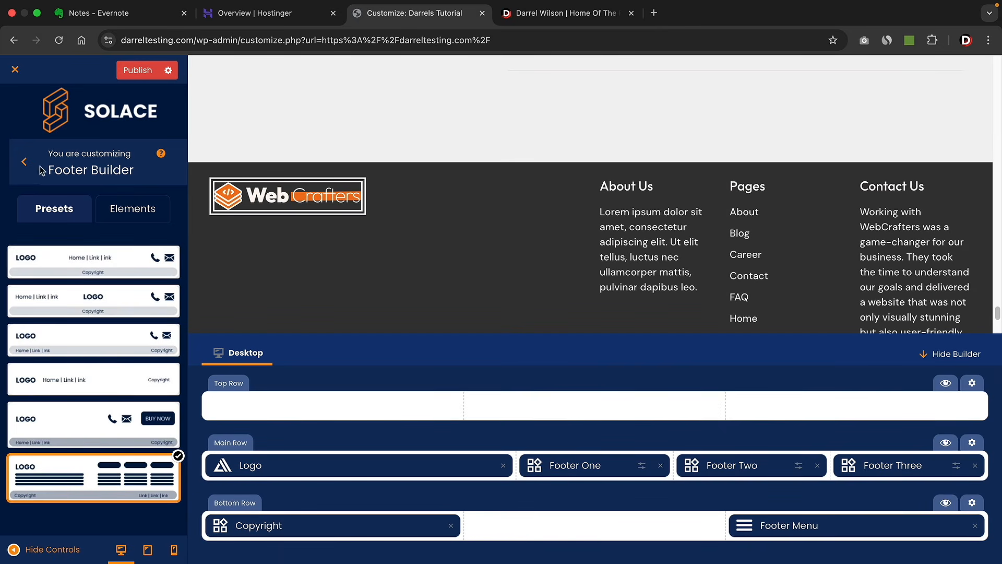
{"action": "left_click", "coordinate": [24, 162]}
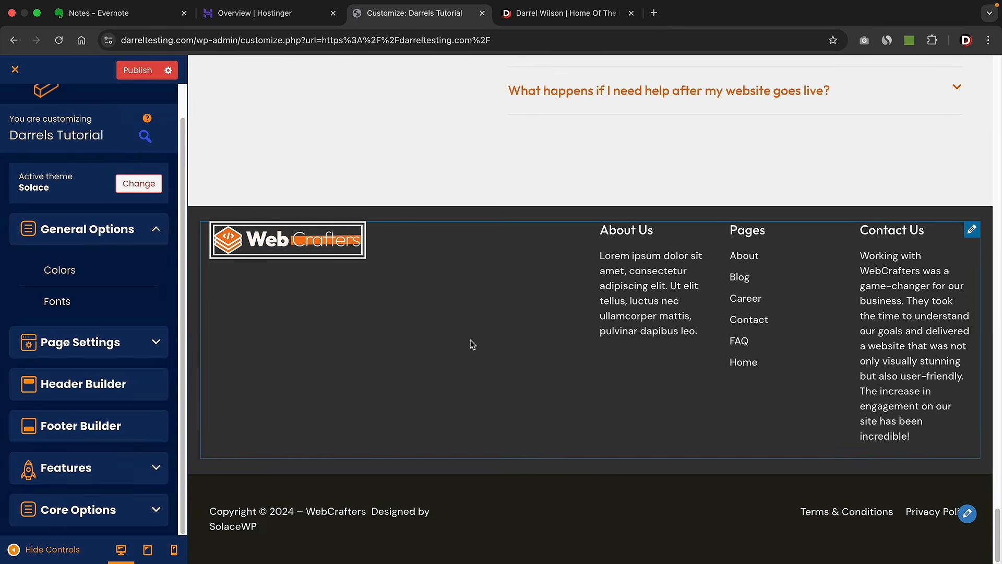
{"action": "scroll", "coordinate": [472, 345], "scroll_direction": "up", "scroll_amount": 15}
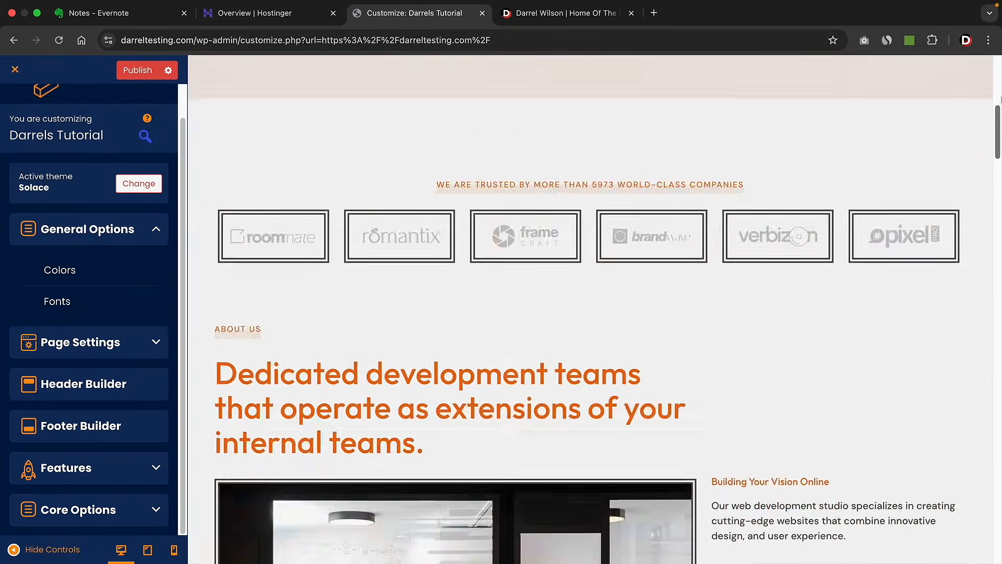
{"action": "left_click", "coordinate": [124, 340]}
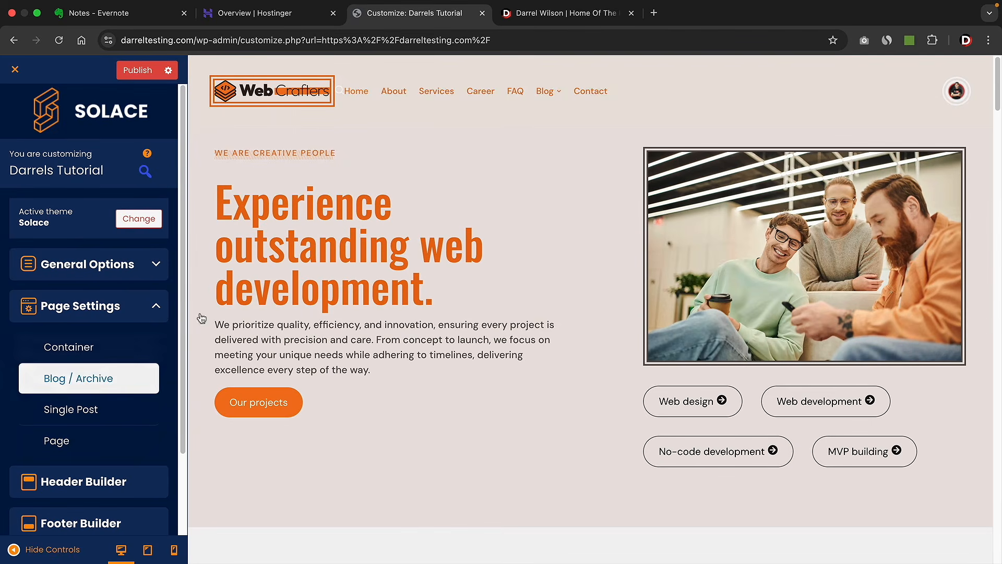
- Preview a single blog post and switch the site container layout to Boxed
{"action": "mouse_move", "coordinate": [548, 94]}
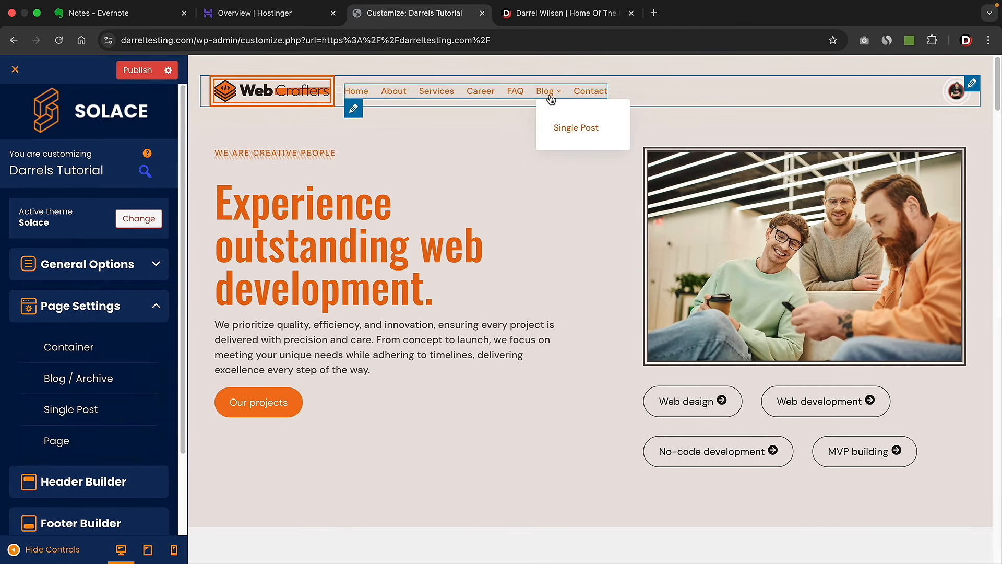
{"action": "left_click", "coordinate": [568, 127]}
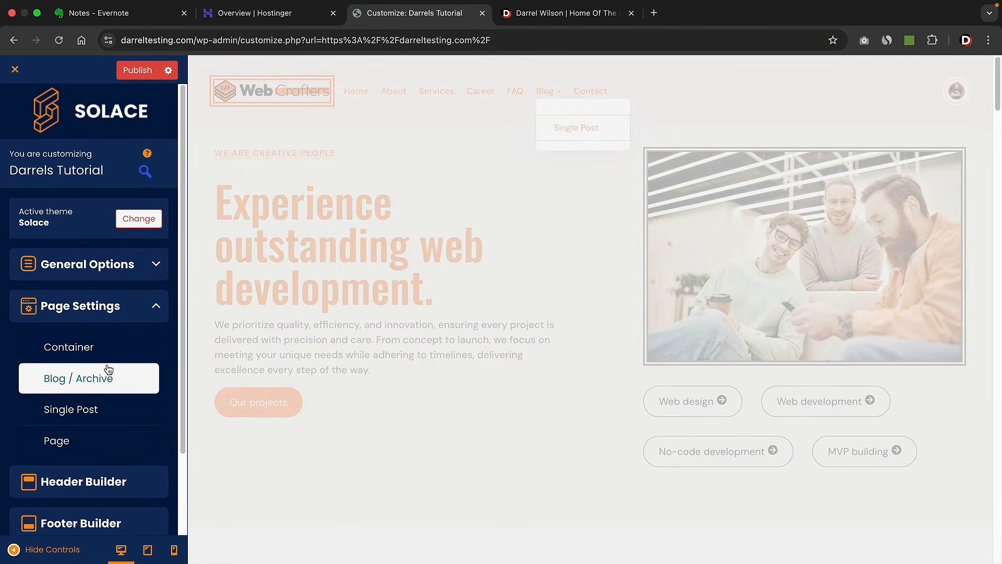
{"action": "left_click", "coordinate": [104, 347]}
{"action": "scroll", "coordinate": [263, 325], "scroll_direction": "down", "scroll_amount": 2}
{"action": "scroll", "coordinate": [263, 324], "scroll_direction": "down", "scroll_amount": 5}
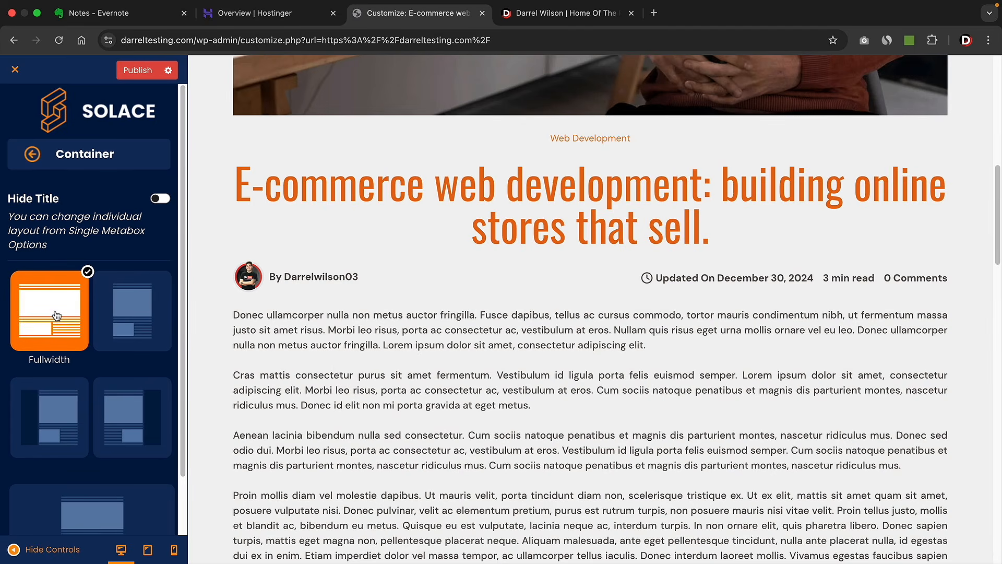
{"action": "left_click", "coordinate": [140, 315]}
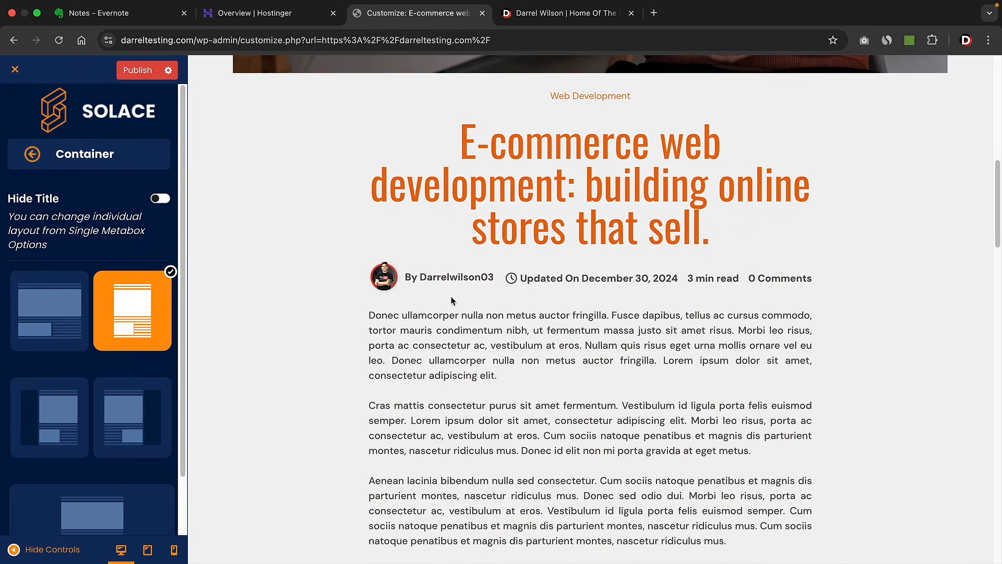
{"action": "left_click", "coordinate": [33, 155]}
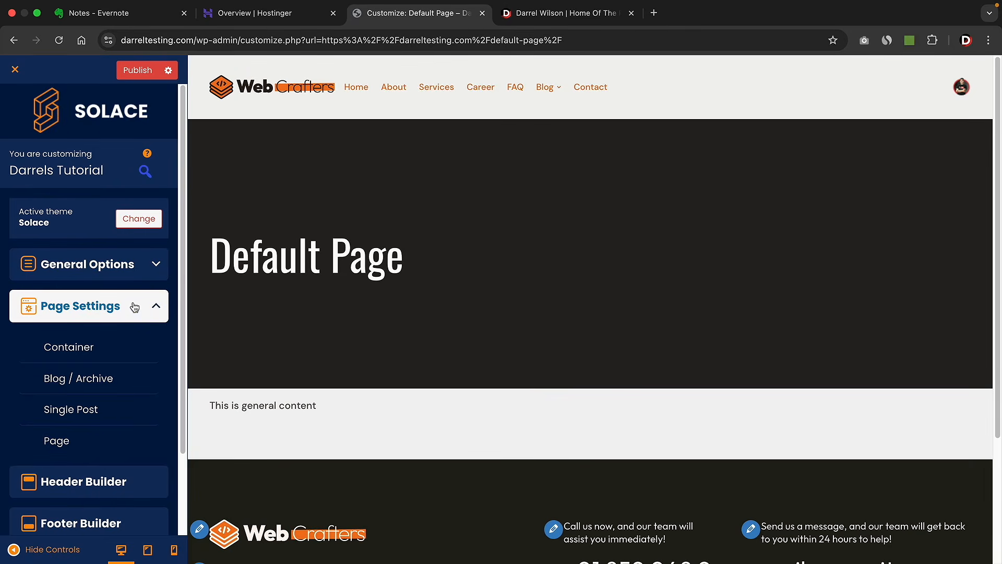
- Open the Page layout settings and try the Boxed and Fullwidth layouts
{"action": "left_click", "coordinate": [79, 445]}
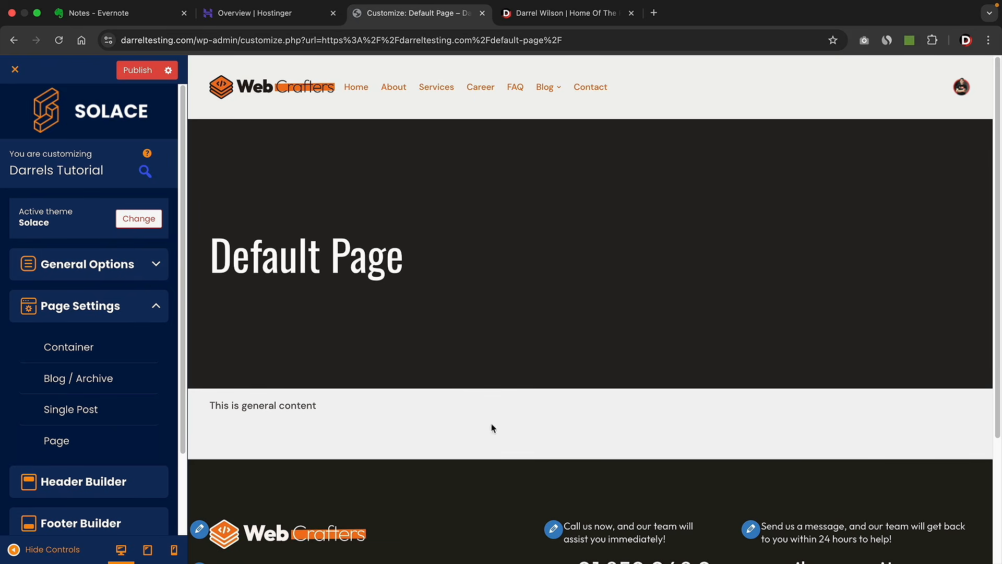
{"action": "left_click", "coordinate": [66, 446]}
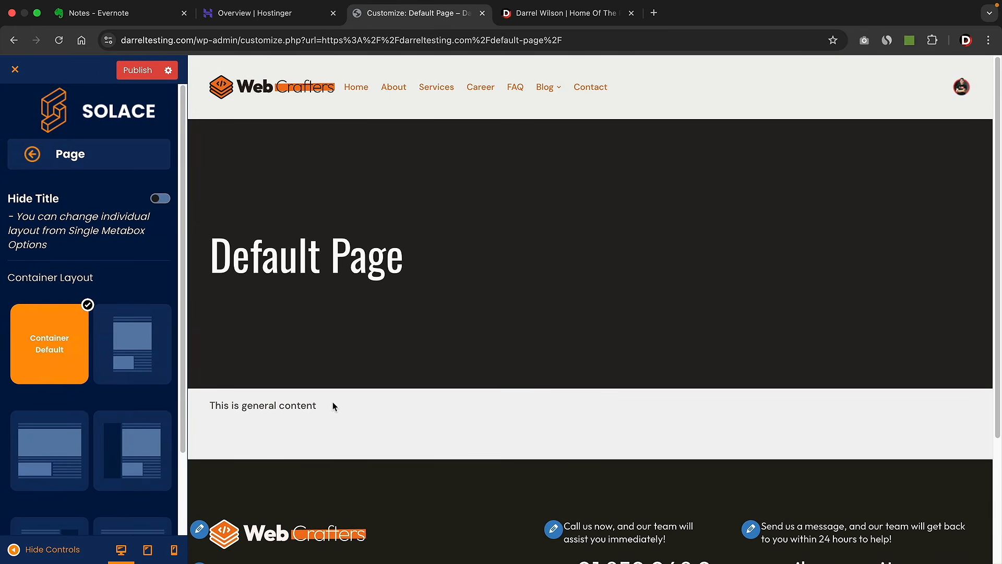
{"action": "mouse_move", "coordinate": [307, 403]}
{"action": "left_mouse_down"}
{"action": "mouse_move", "coordinate": [219, 404]}
{"action": "mouse_move", "coordinate": [320, 407]}
{"action": "left_mouse_up"}
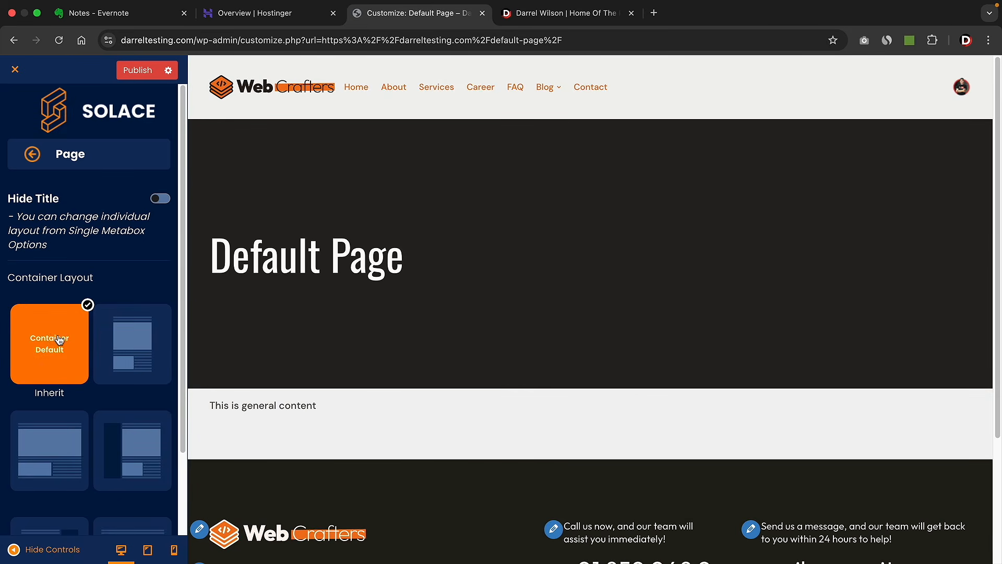
{"action": "left_click", "coordinate": [140, 334]}
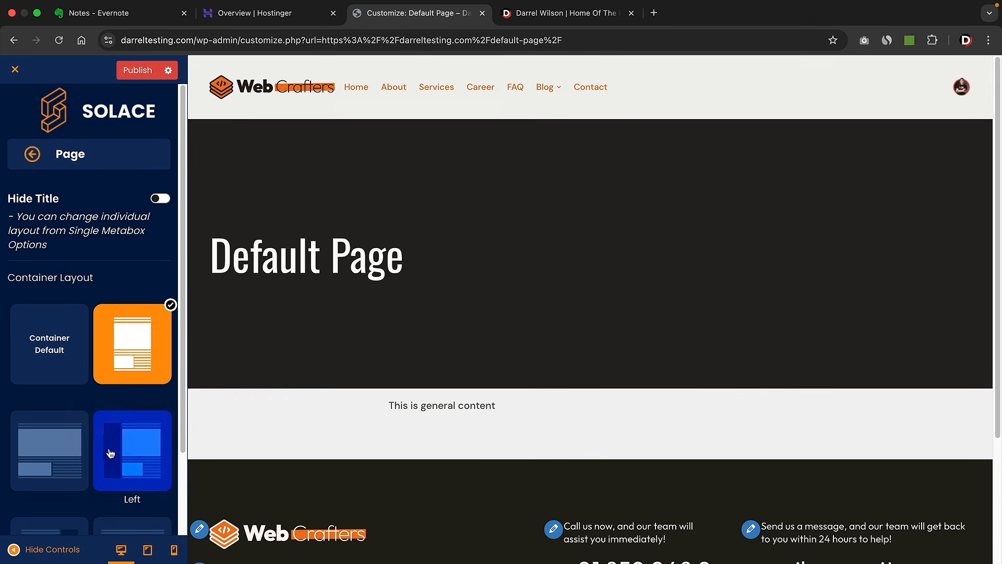
{"action": "left_click", "coordinate": [68, 451]}
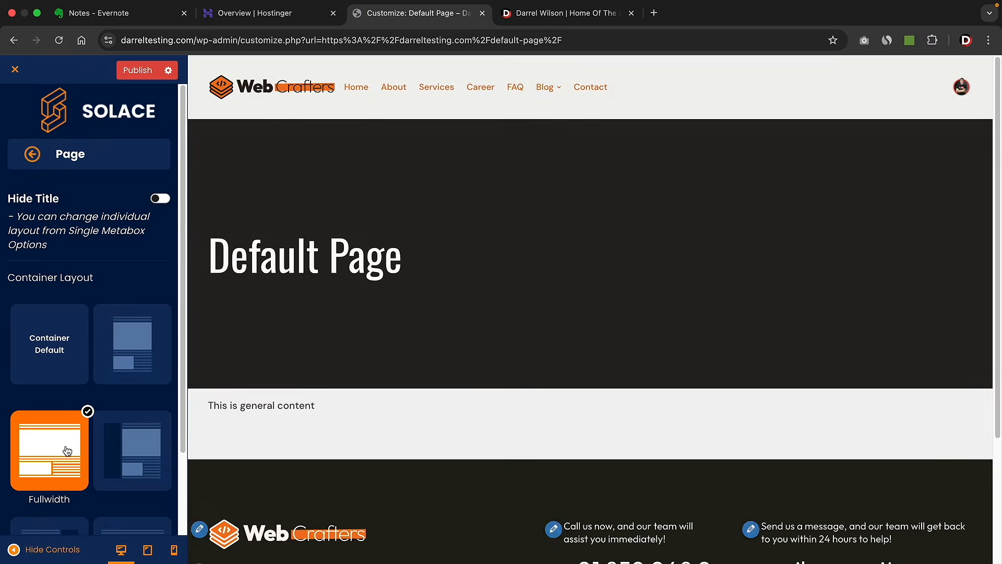
- Try a custom width narrowed to 585 px, then restore Container Default for pages
{"action": "scroll", "coordinate": [104, 456], "scroll_direction": "down", "scroll_amount": 2}
{"action": "left_click", "coordinate": [141, 463]}
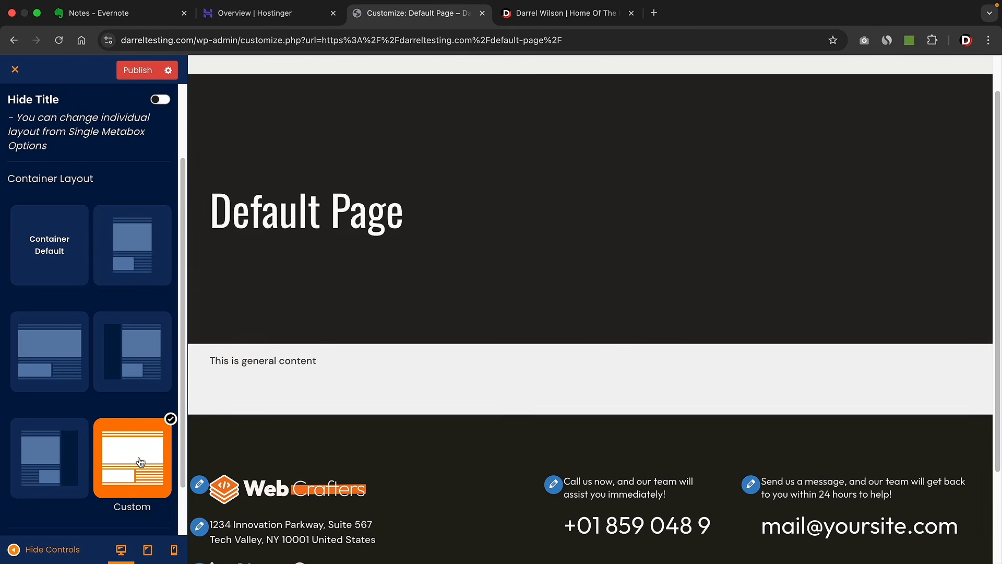
{"action": "scroll", "coordinate": [140, 460], "scroll_direction": "down", "scroll_amount": 2}
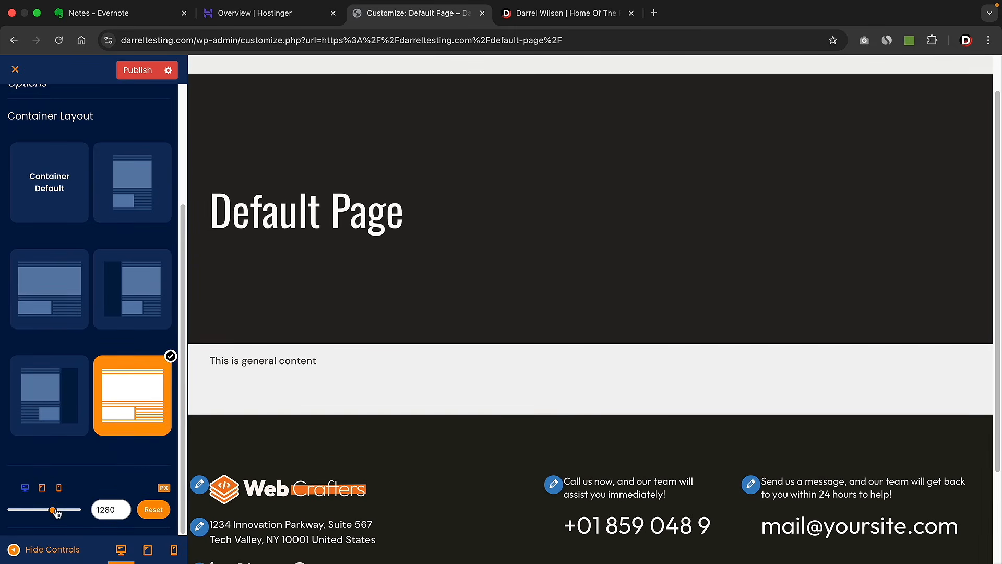
{"action": "left_click_drag", "start_coordinate": [53, 510], "coordinate": [44, 514]}
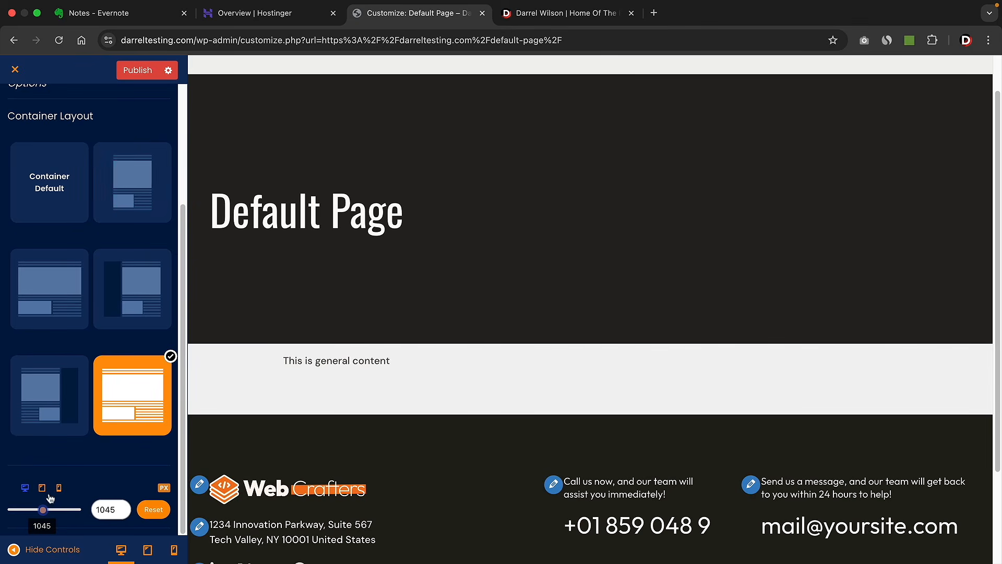
{"action": "left_click_drag", "start_coordinate": [43, 509], "coordinate": [23, 510]}
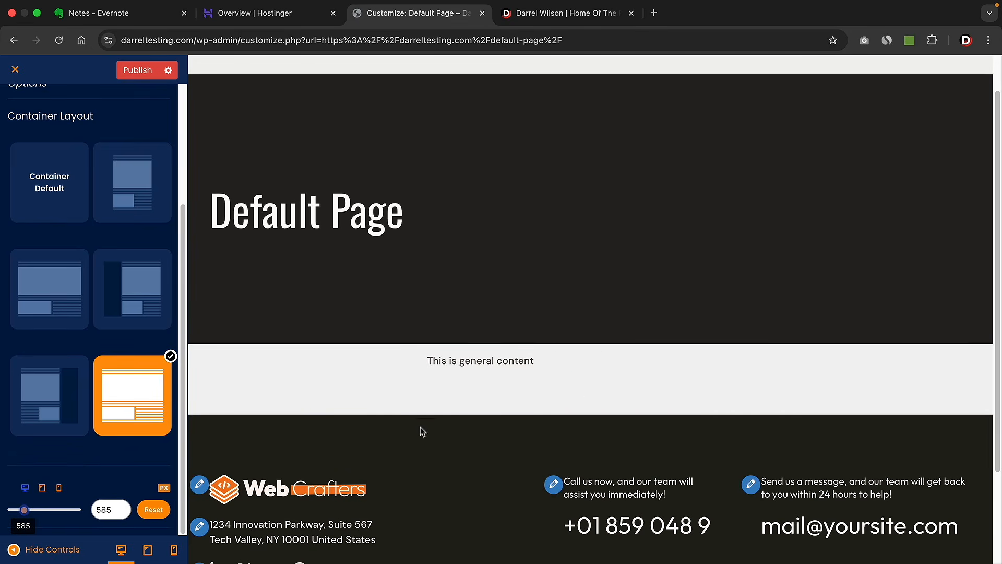
{"action": "scroll", "coordinate": [97, 305], "scroll_direction": "up", "scroll_amount": 3}
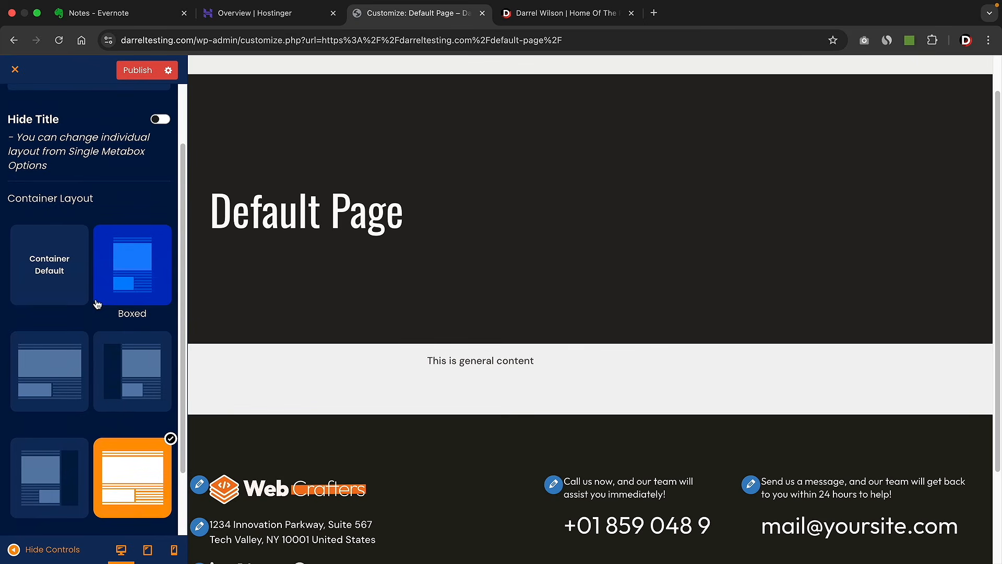
{"action": "scroll", "coordinate": [99, 304], "scroll_direction": "up", "scroll_amount": 2}
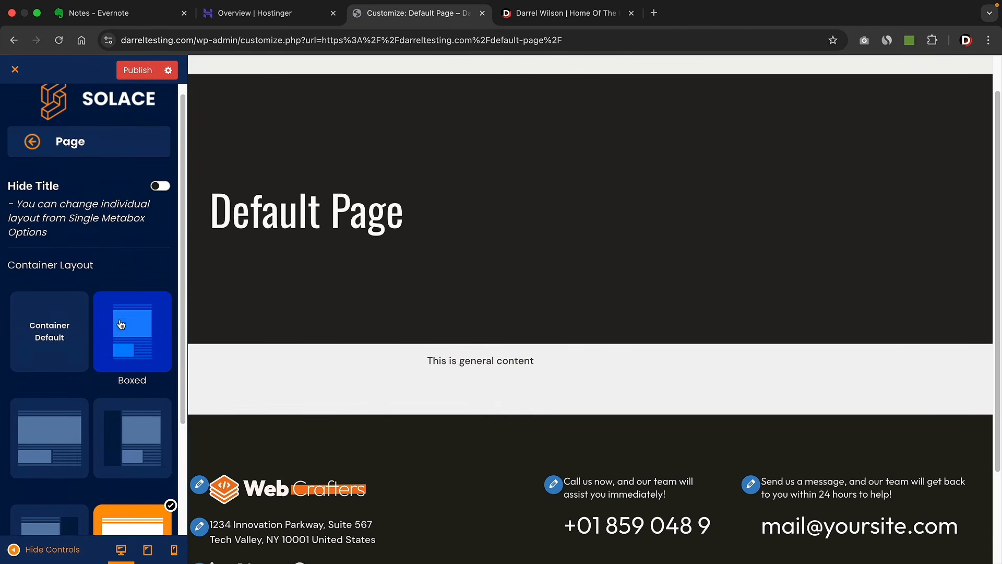
{"action": "left_click", "coordinate": [77, 324]}
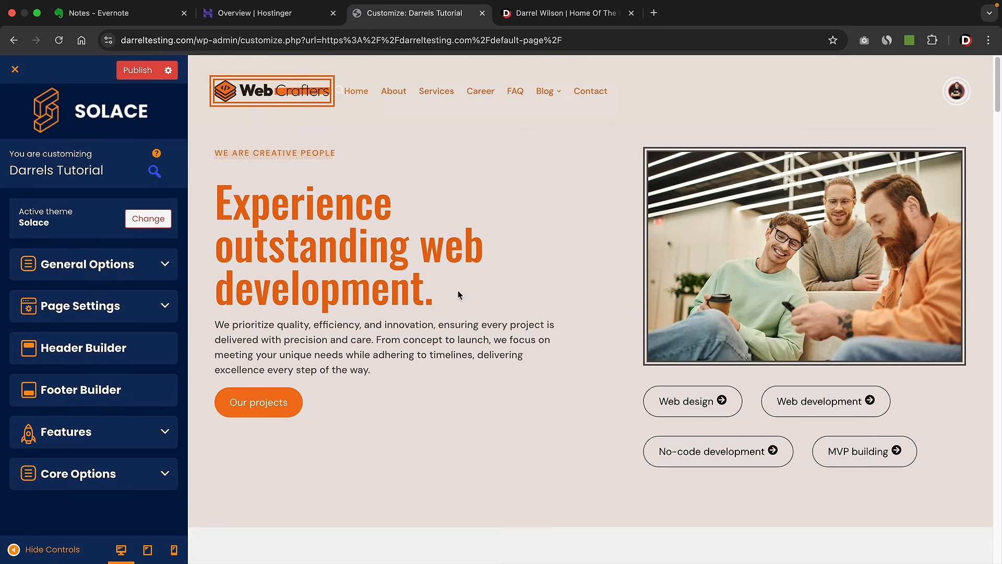
- Turn on the Scroll To Top icon with colour #2C2828 and size 133
{"action": "left_click", "coordinate": [108, 437]}
{"action": "left_click", "coordinate": [91, 473]}
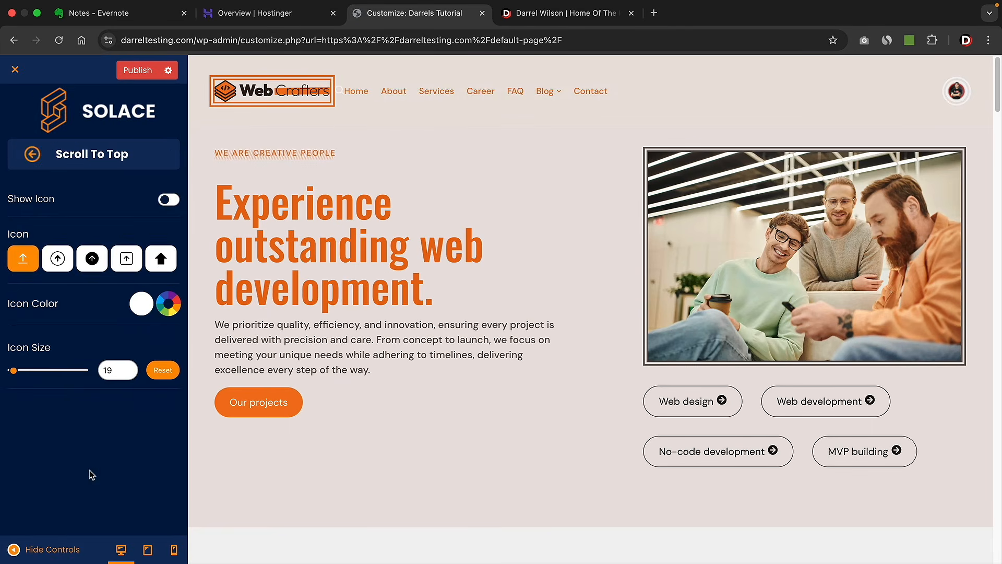
{"action": "left_click", "coordinate": [168, 200]}
{"action": "left_click", "coordinate": [141, 303]}
{"action": "left_click_drag", "start_coordinate": [189, 385], "coordinate": [103, 438]}
{"action": "scroll", "coordinate": [402, 388], "scroll_direction": "down", "scroll_amount": 5}
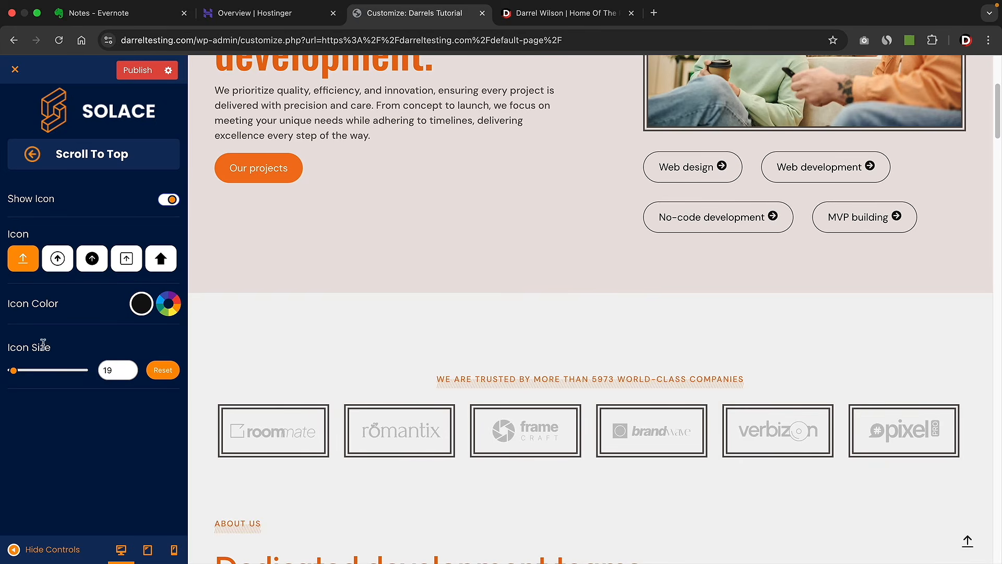
{"action": "left_click_drag", "start_coordinate": [17, 371], "coordinate": [45, 371]}
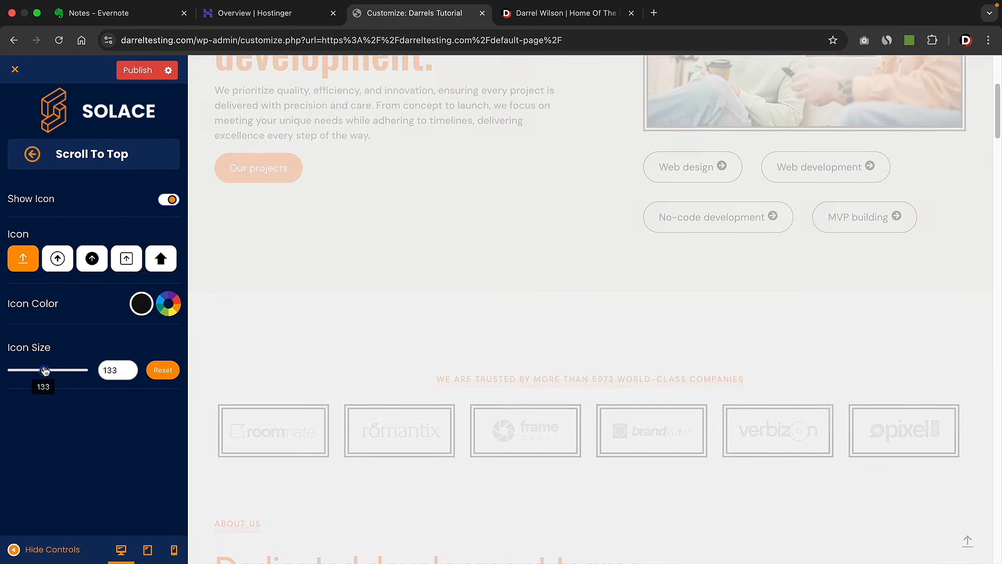
- Test the scroll-to-top arrow in the preview, then turn the icon off again
{"action": "scroll", "coordinate": [734, 483], "scroll_direction": "down", "scroll_amount": 10}
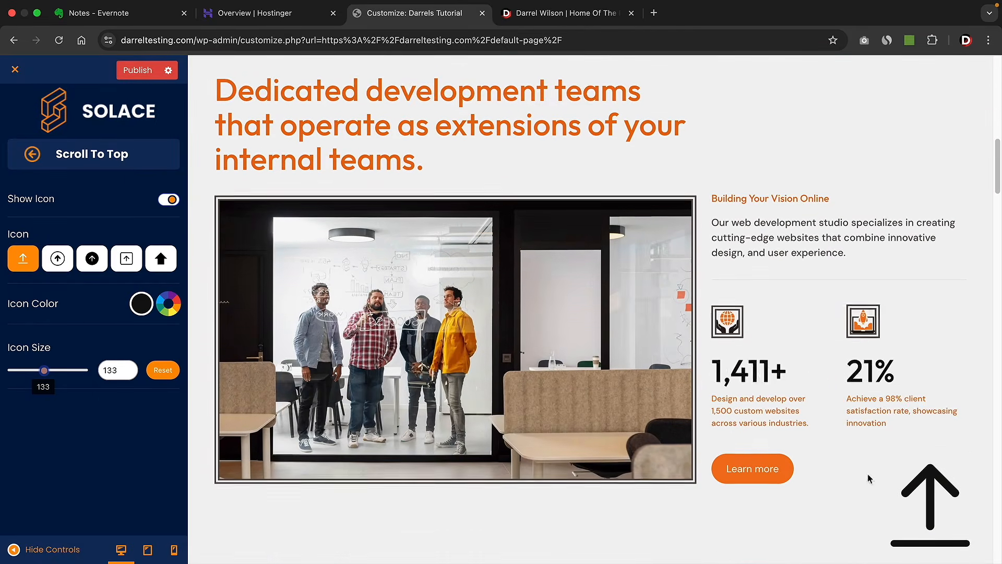
{"action": "left_click", "coordinate": [926, 500]}
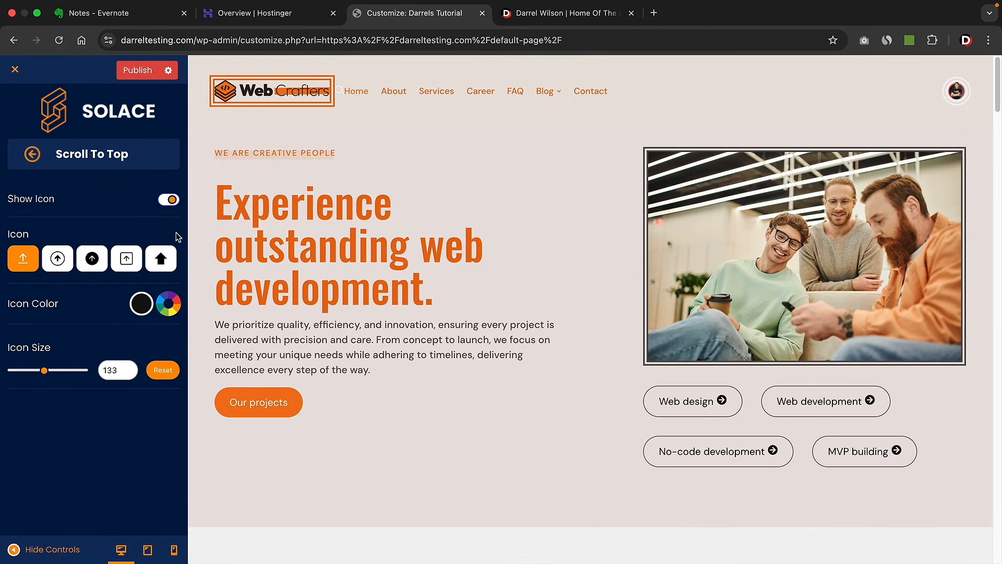
{"action": "left_click", "coordinate": [167, 201]}
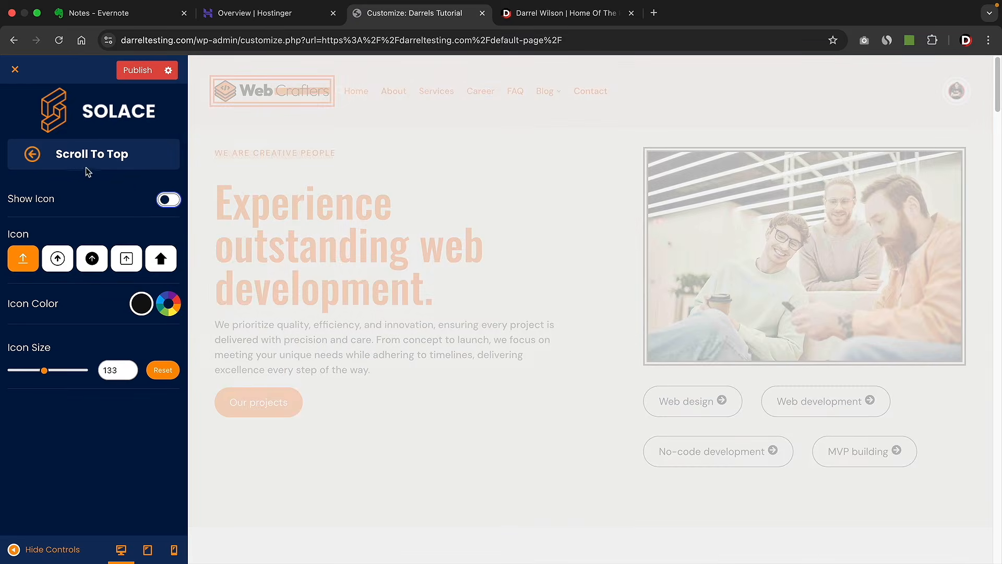
{"action": "left_click", "coordinate": [33, 155]}
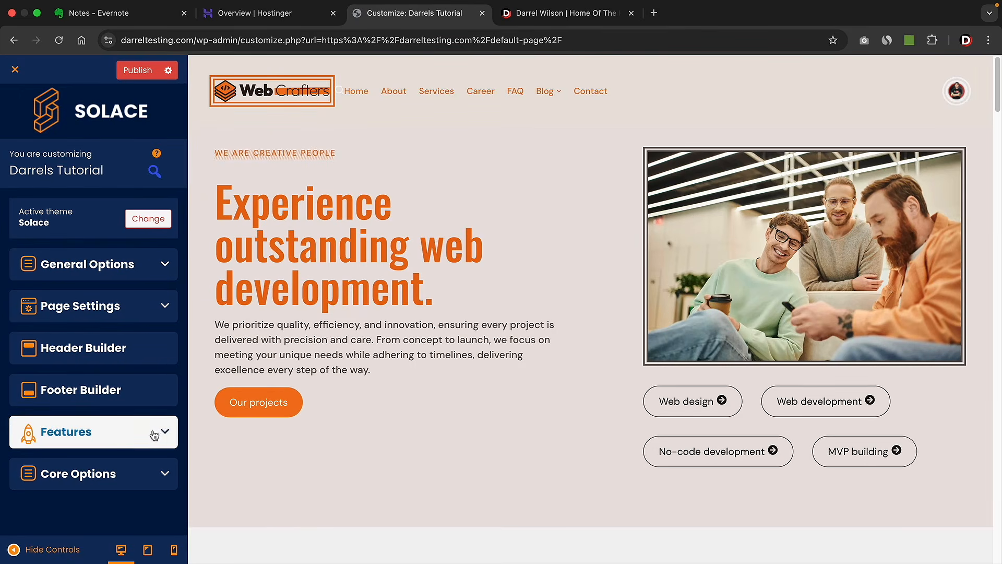
- In Homepage Settings, try the About page as the static homepage
{"action": "left_click", "coordinate": [157, 472]}
{"action": "scroll", "coordinate": [149, 461], "scroll_direction": "down", "scroll_amount": 3}
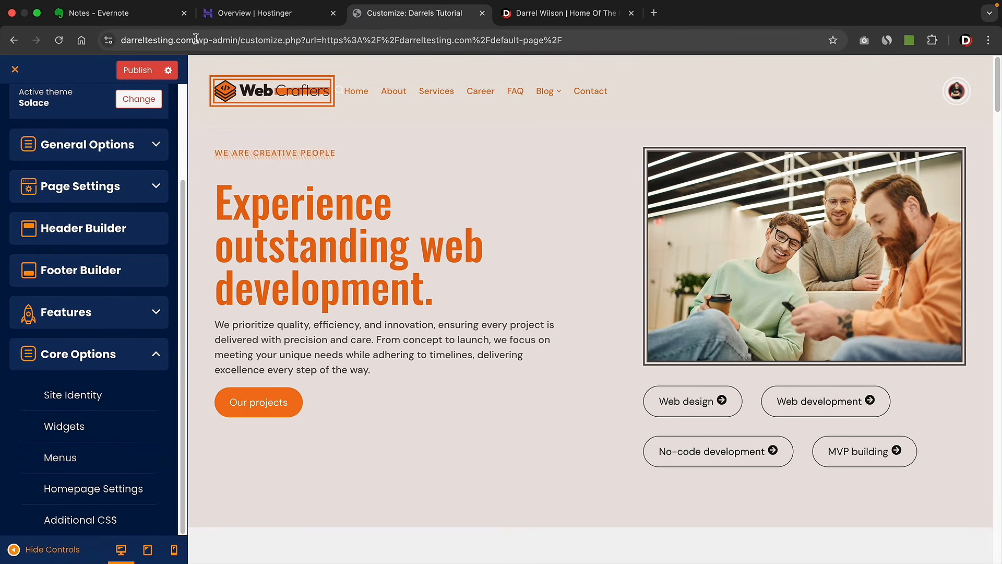
{"action": "left_click", "coordinate": [118, 487]}
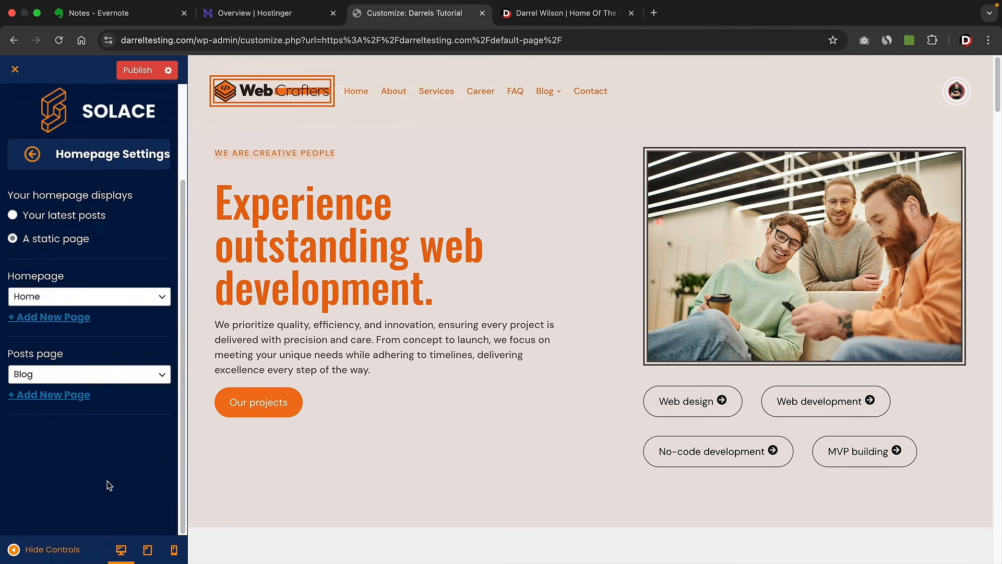
{"action": "left_click", "coordinate": [122, 299]}
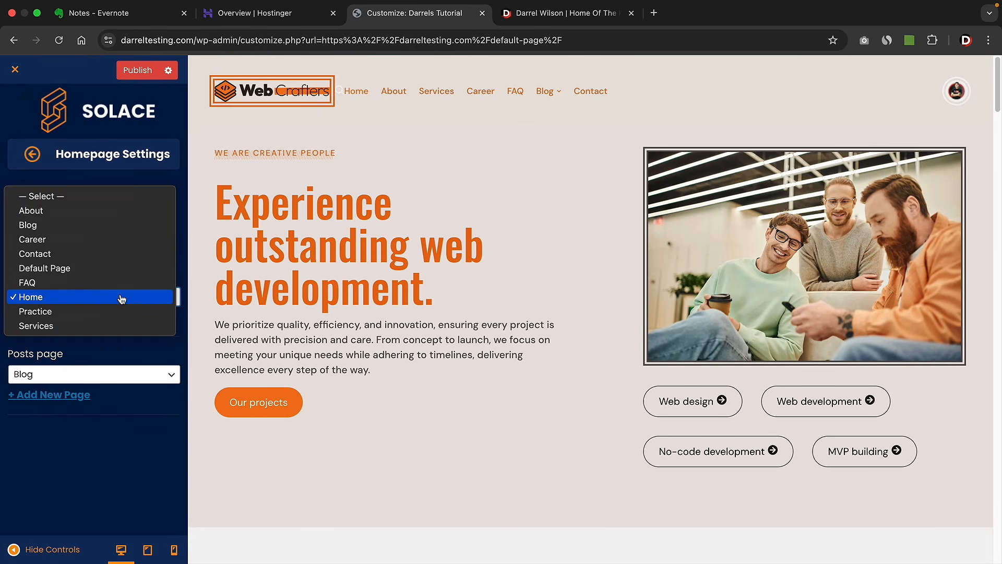
{"action": "left_click", "coordinate": [117, 215]}
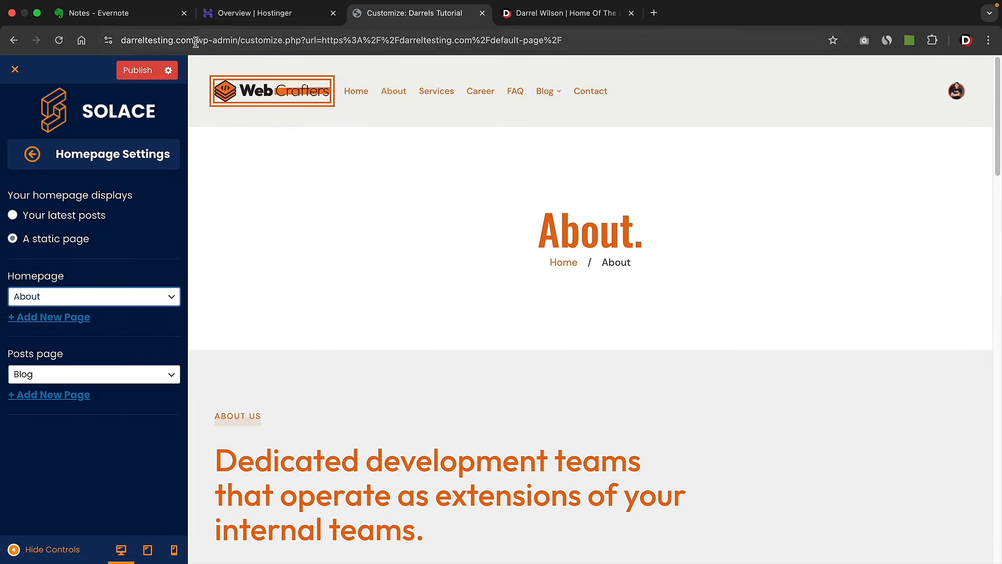
{"action": "left_click_drag", "start_coordinate": [195, 40], "coordinate": [125, 43]}
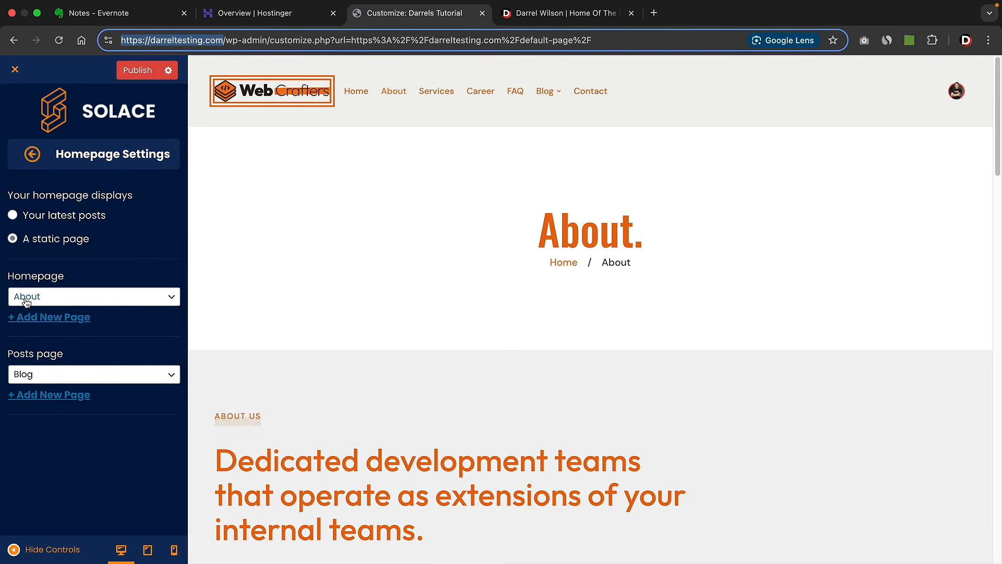
- Briefly show latest posts, then restore static Home as homepage and Blog as posts page
{"action": "left_click", "coordinate": [13, 239]}
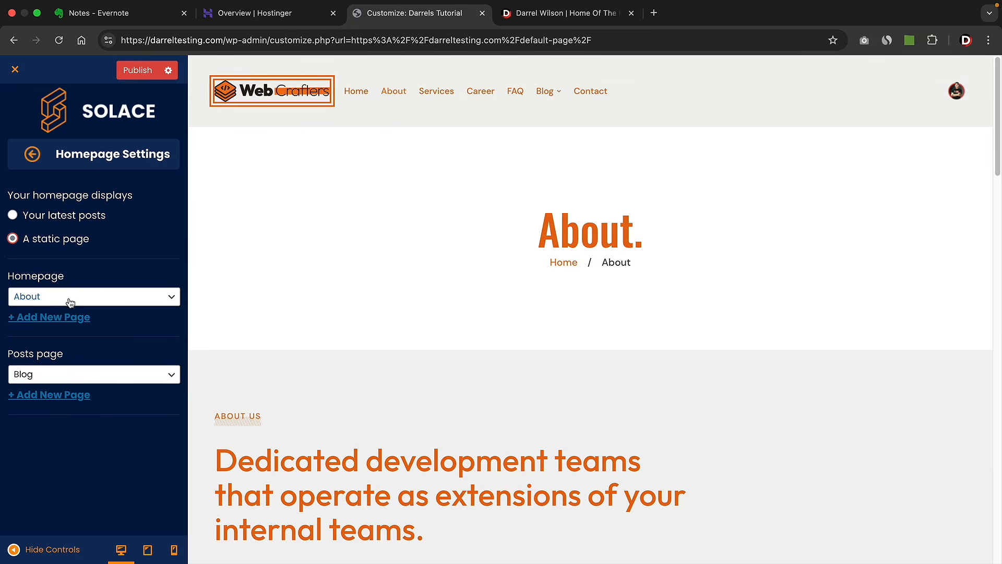
{"action": "left_click", "coordinate": [13, 218]}
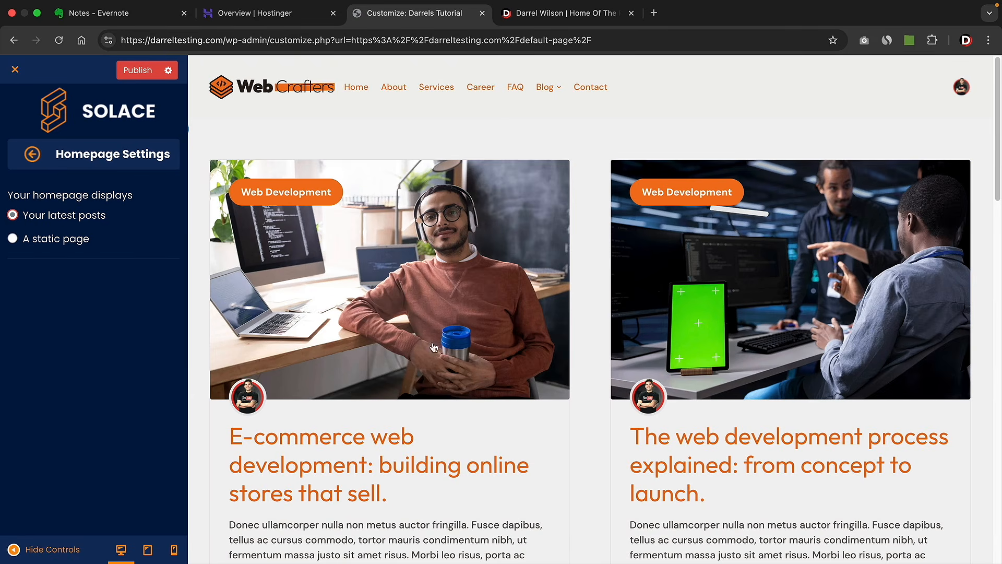
{"action": "left_click", "coordinate": [13, 238]}
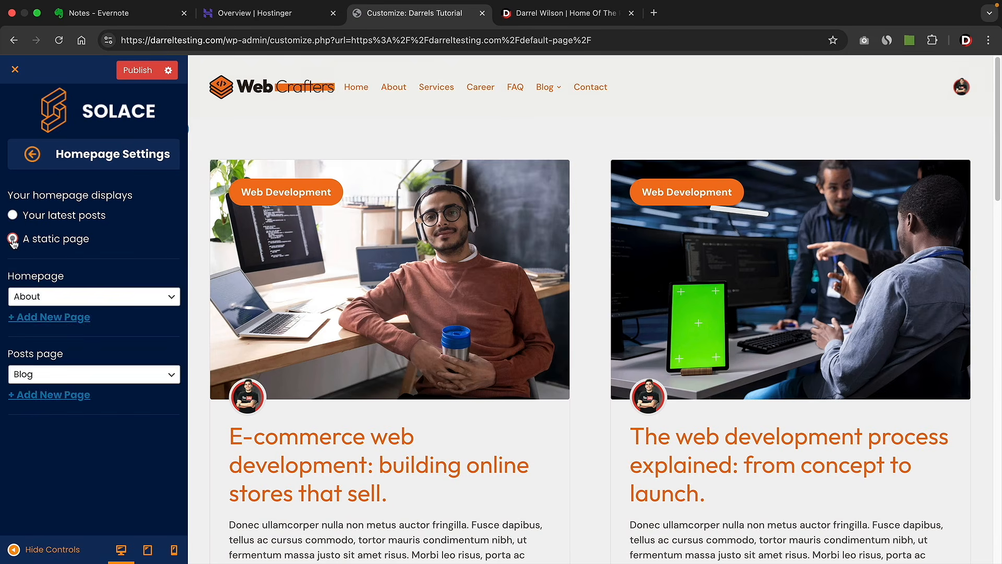
{"action": "left_click", "coordinate": [76, 296]}
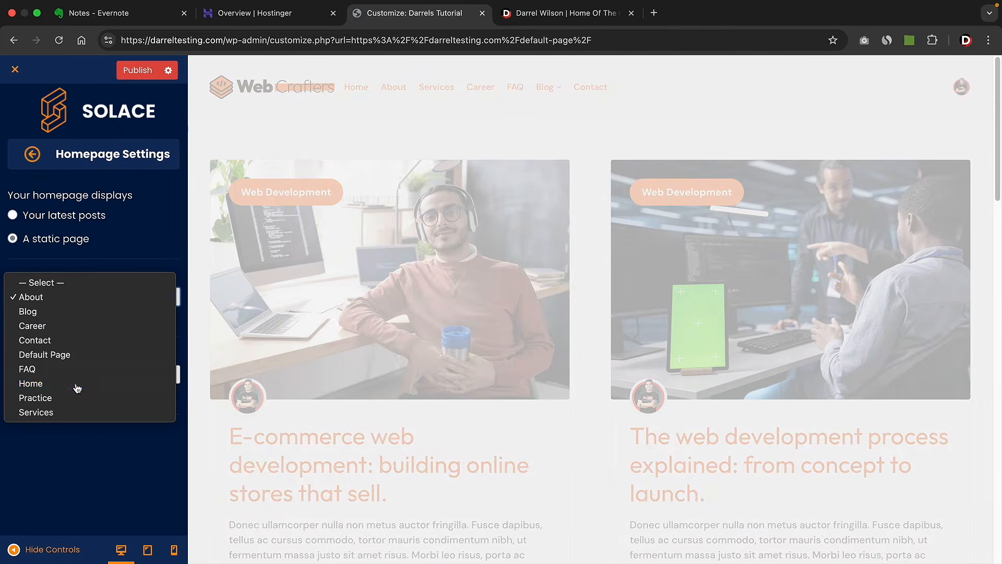
{"action": "left_click", "coordinate": [21, 381]}
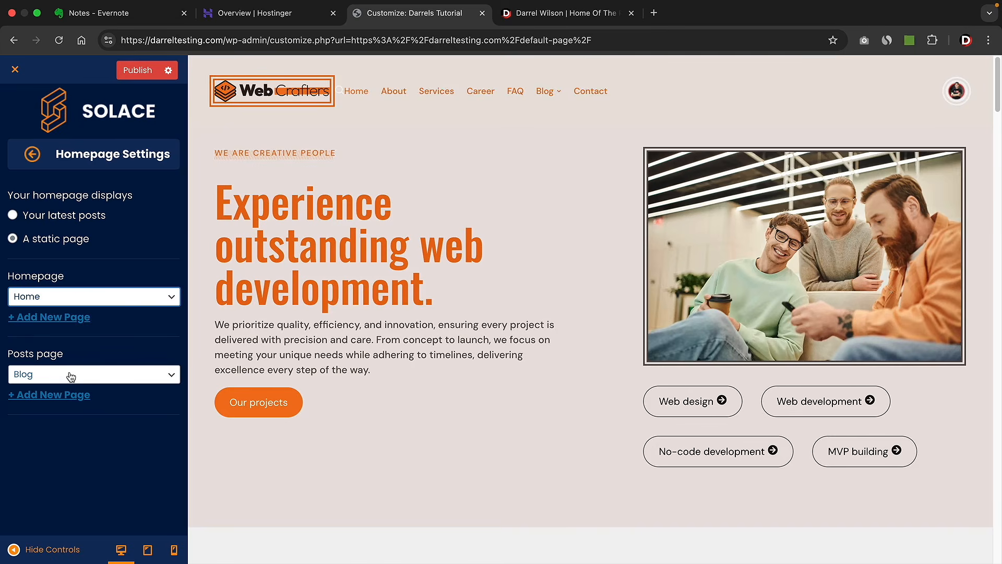
{"action": "left_click", "coordinate": [71, 376]}
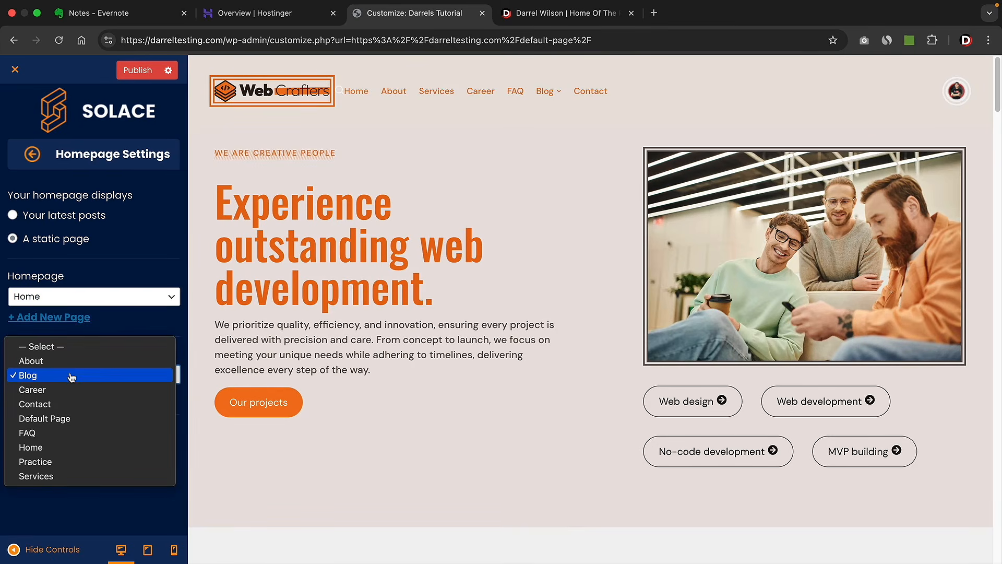
{"action": "left_click", "coordinate": [71, 376]}
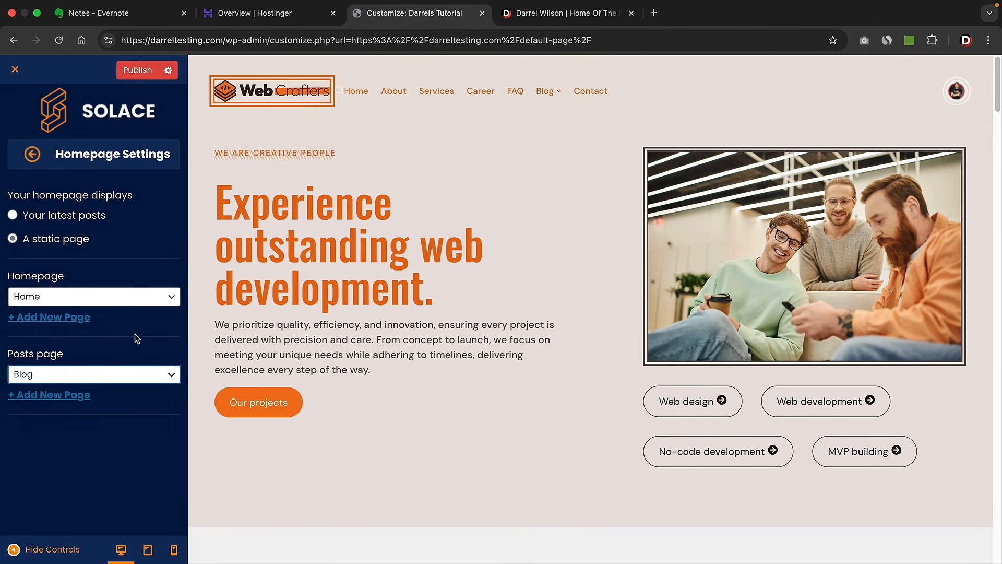
- Preview the Blog page, publish all customizer changes, and return to the main menu
{"action": "left_click", "coordinate": [543, 93]}
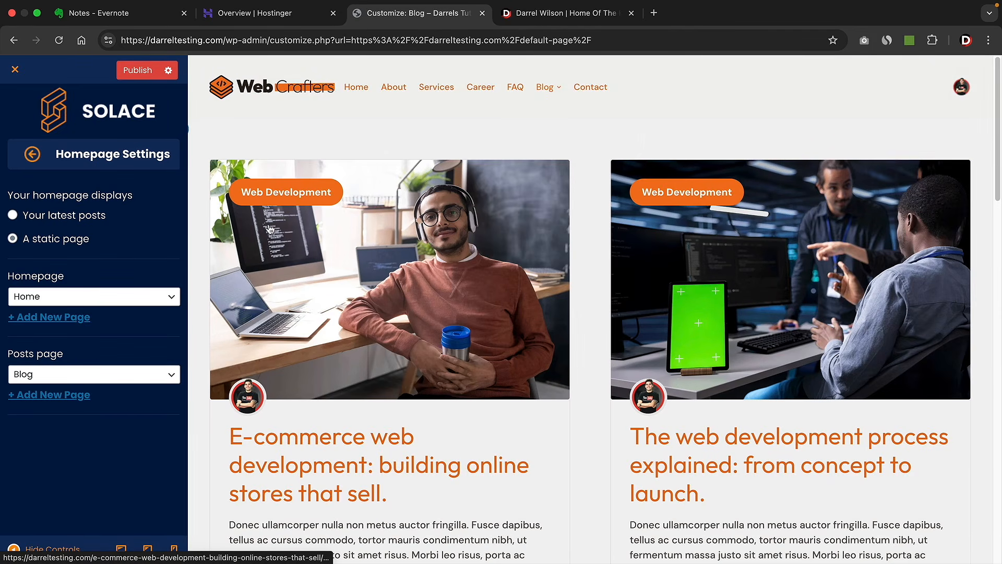
{"action": "left_click", "coordinate": [139, 73]}
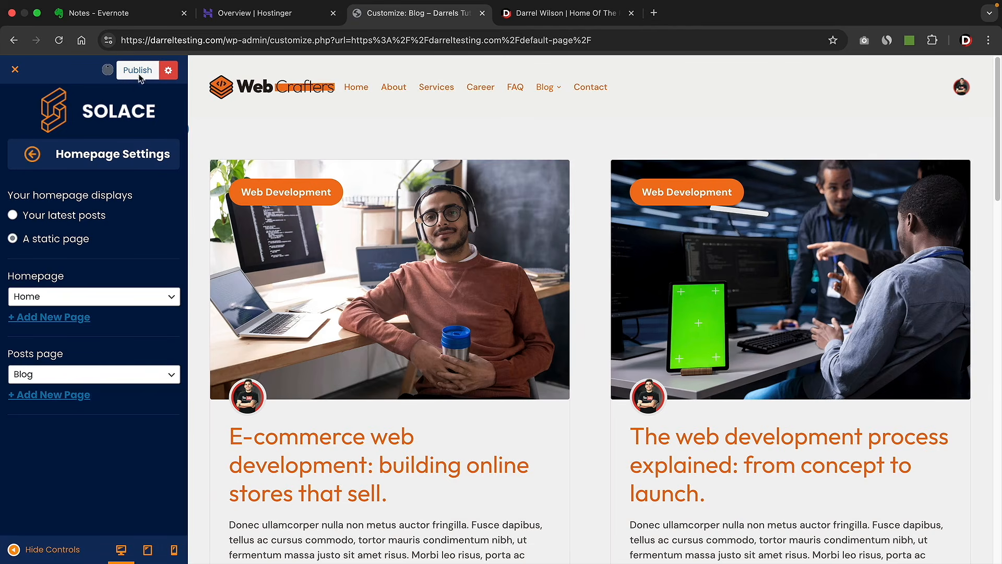
{"action": "left_click", "coordinate": [32, 156]}
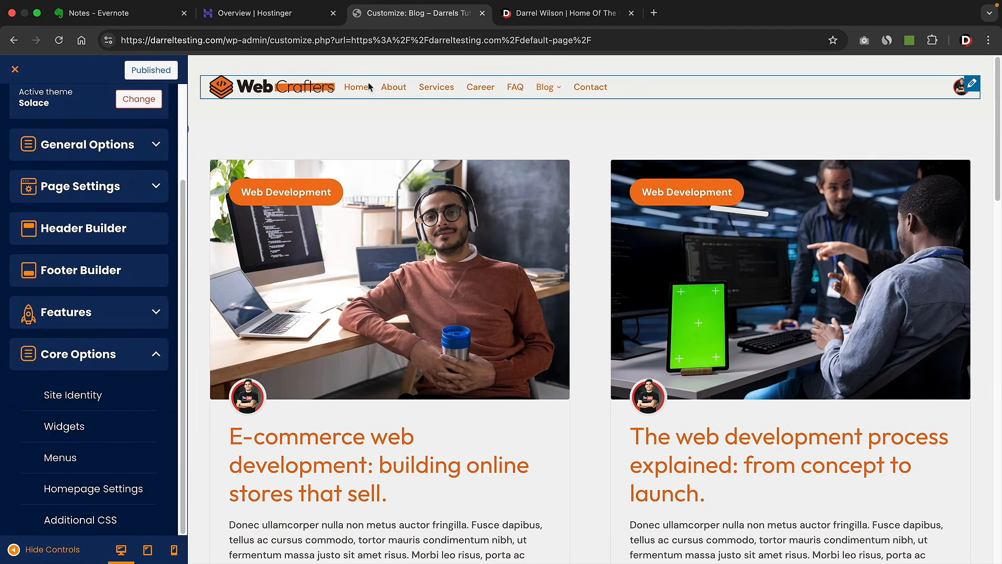
{"action": "left_click", "coordinate": [355, 88]}
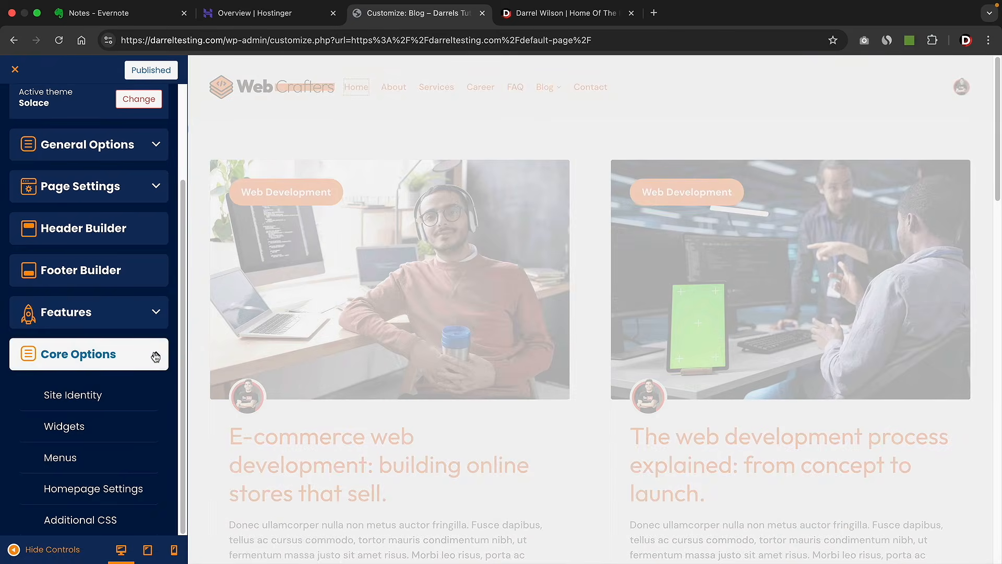
{"action": "left_click", "coordinate": [156, 354]}
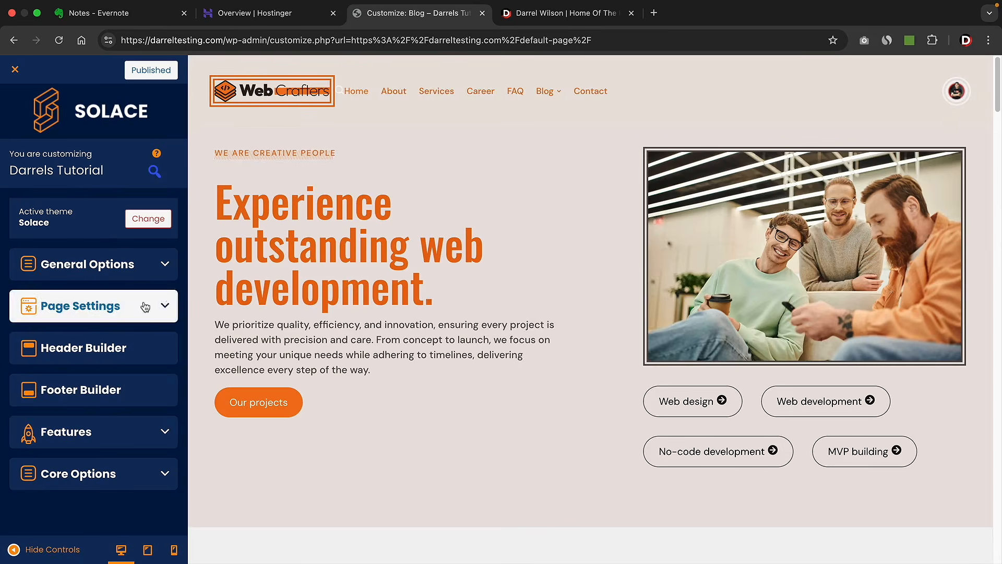
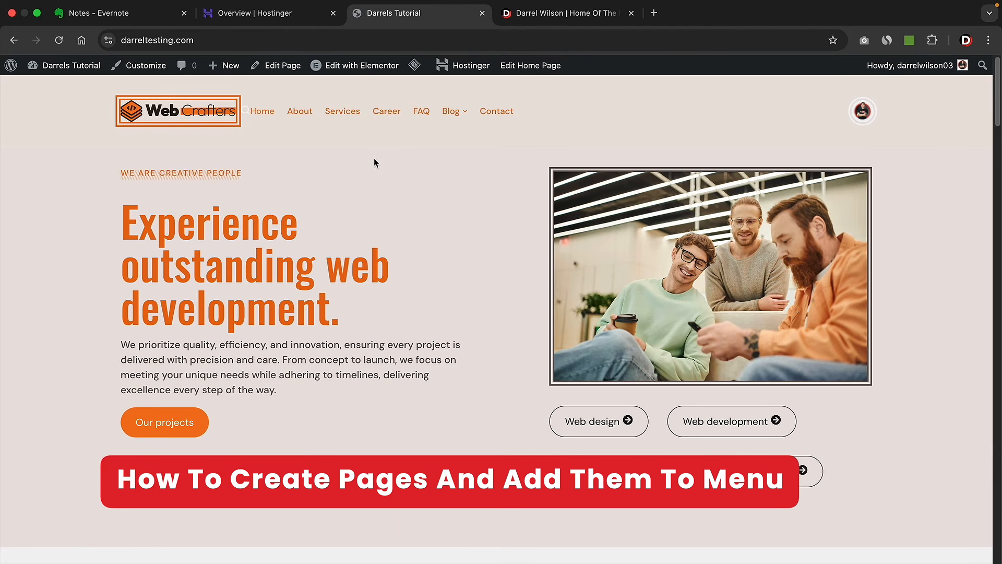
- Trash the Default Page, delete it permanently from Trash, and return to All pages
{"action": "mouse_move", "coordinate": [63, 65]}
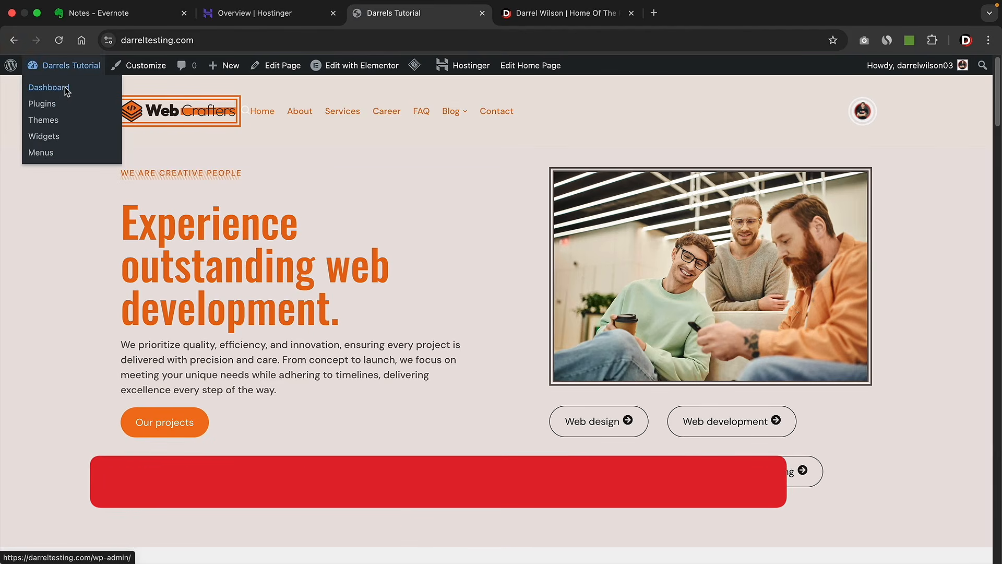
{"action": "left_click", "coordinate": [63, 91]}
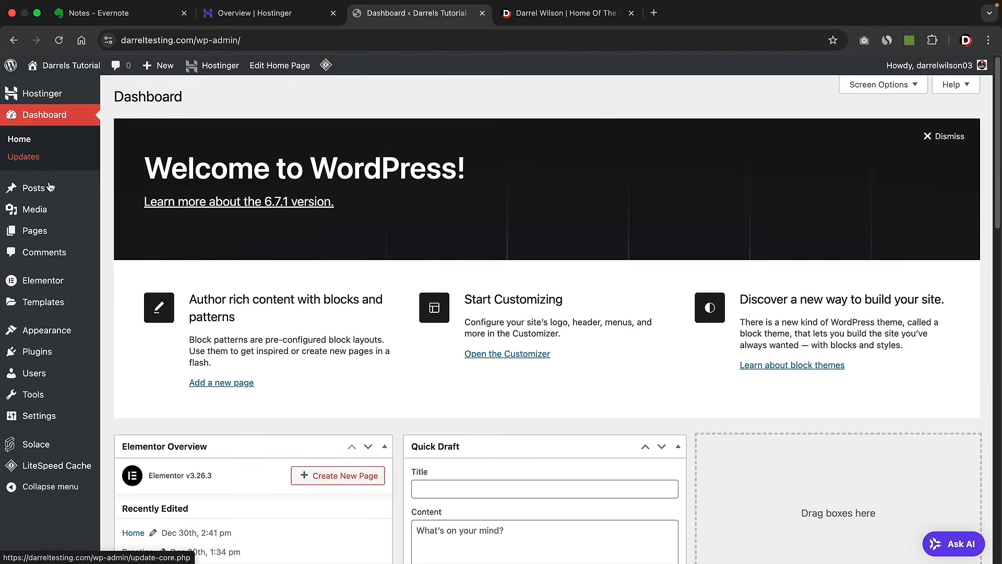
{"action": "mouse_move", "coordinate": [84, 231]}
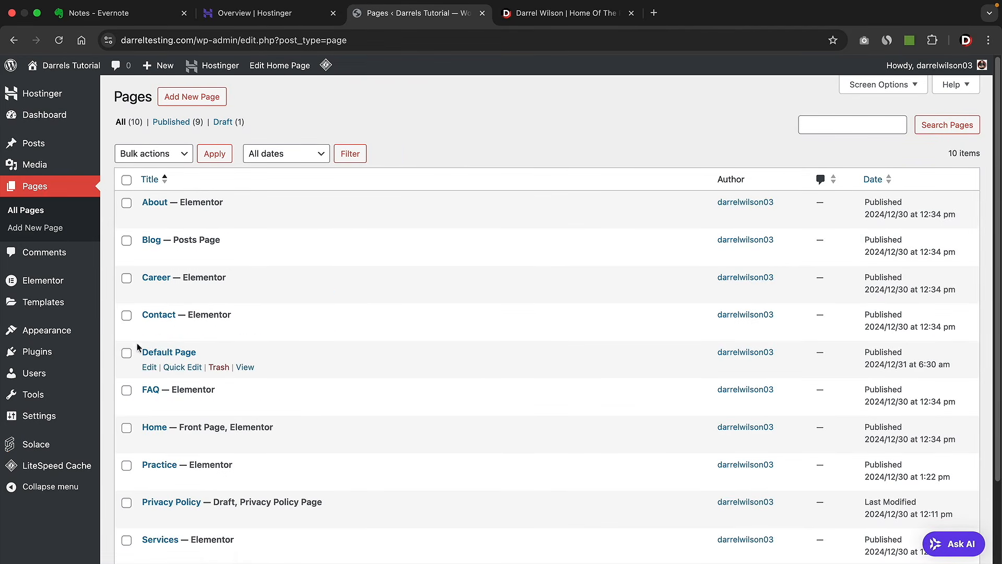
{"action": "left_click", "coordinate": [218, 367]}
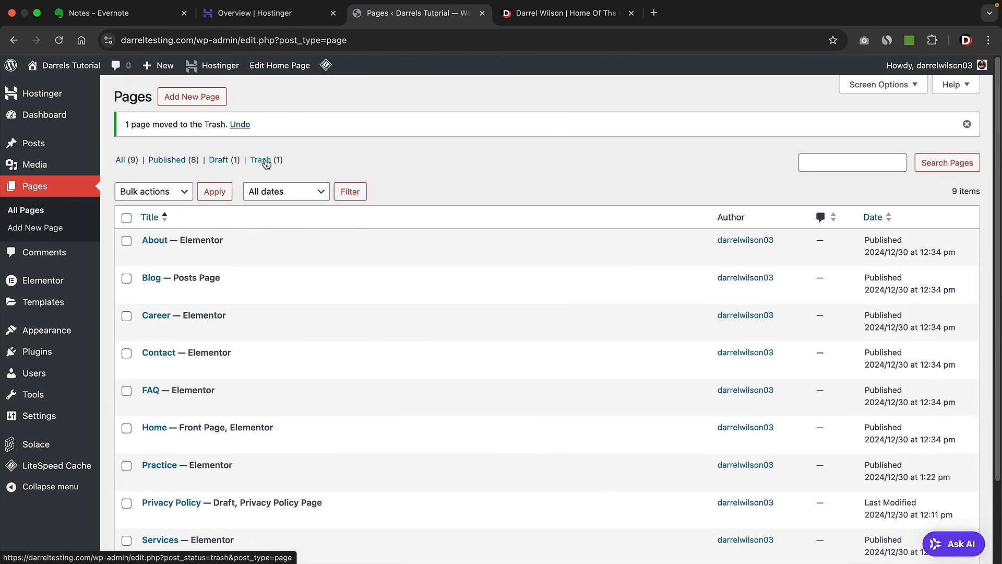
{"action": "left_click", "coordinate": [261, 160]}
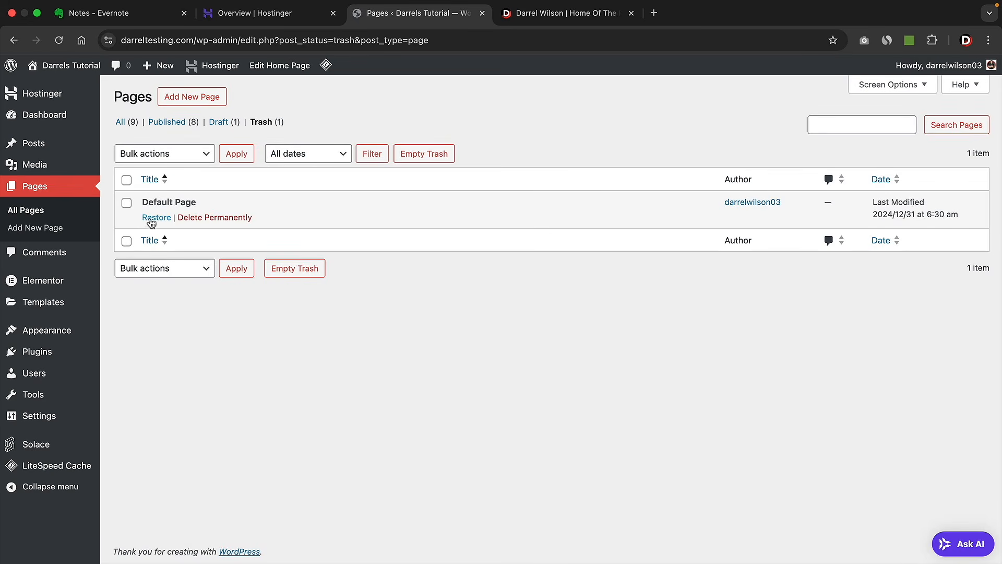
{"action": "left_click", "coordinate": [211, 217]}
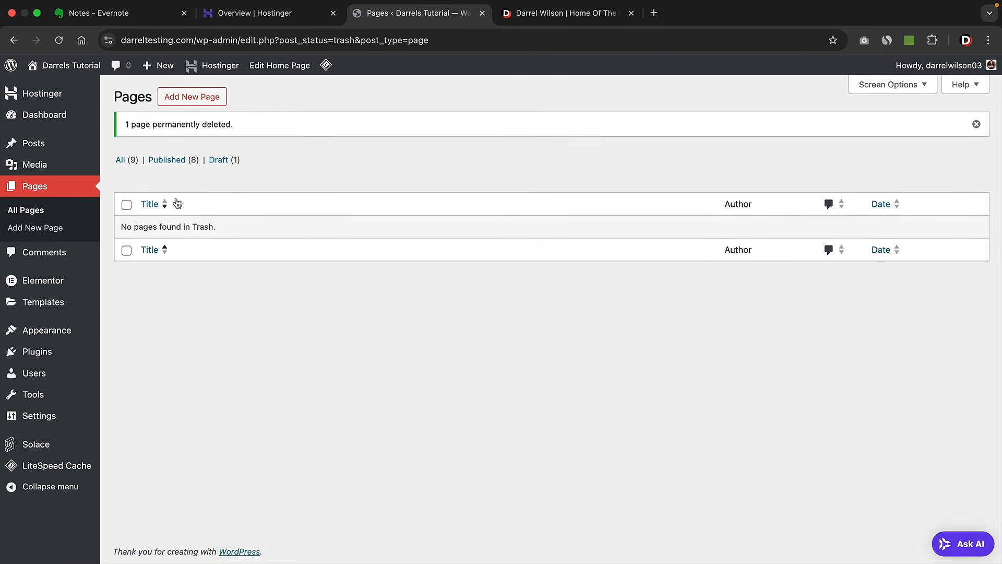
{"action": "left_click", "coordinate": [120, 161]}
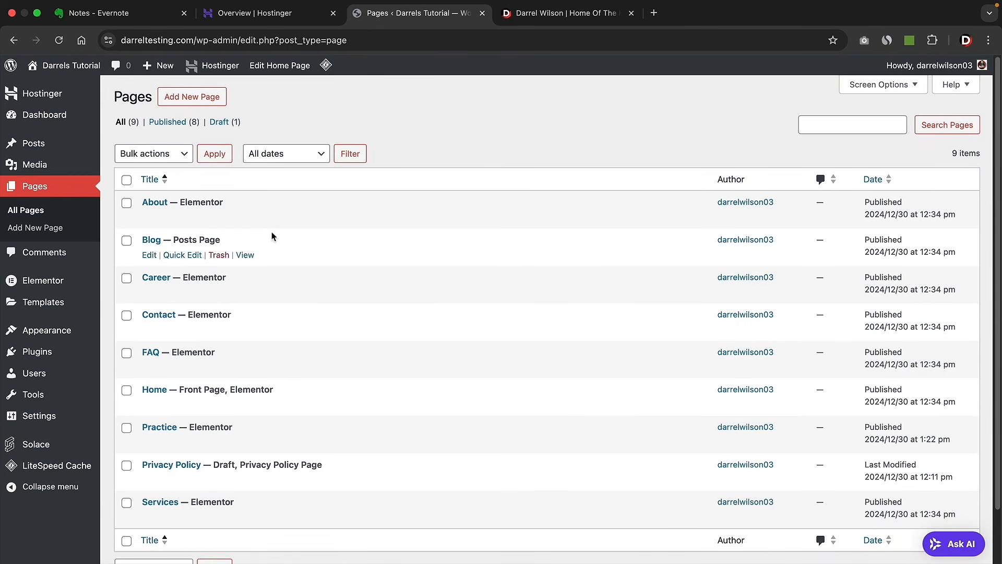
- Publish a blank page titled 'New Page' and open it in Elementor
{"action": "left_click", "coordinate": [195, 100]}
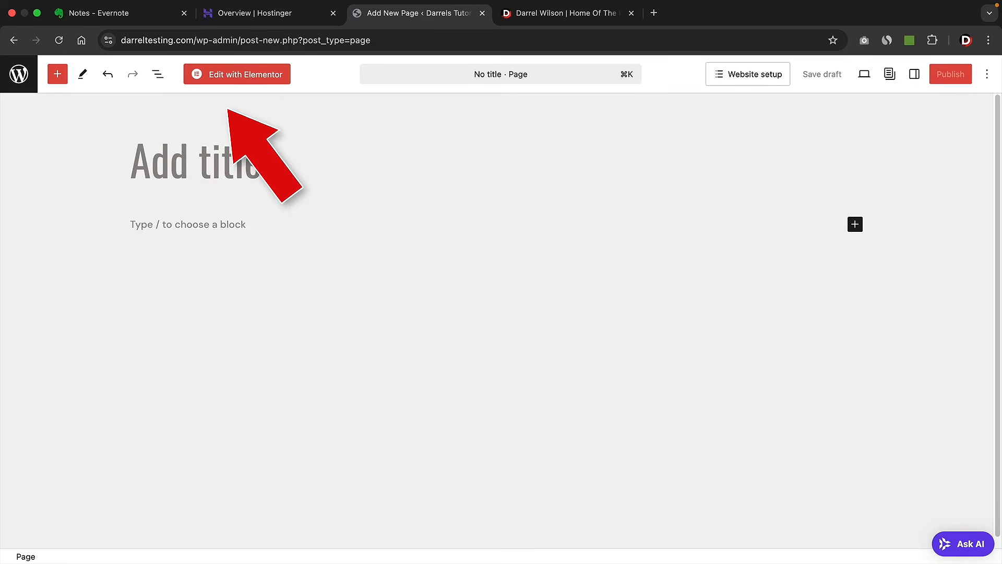
{"action": "type", "text": "New Page"}
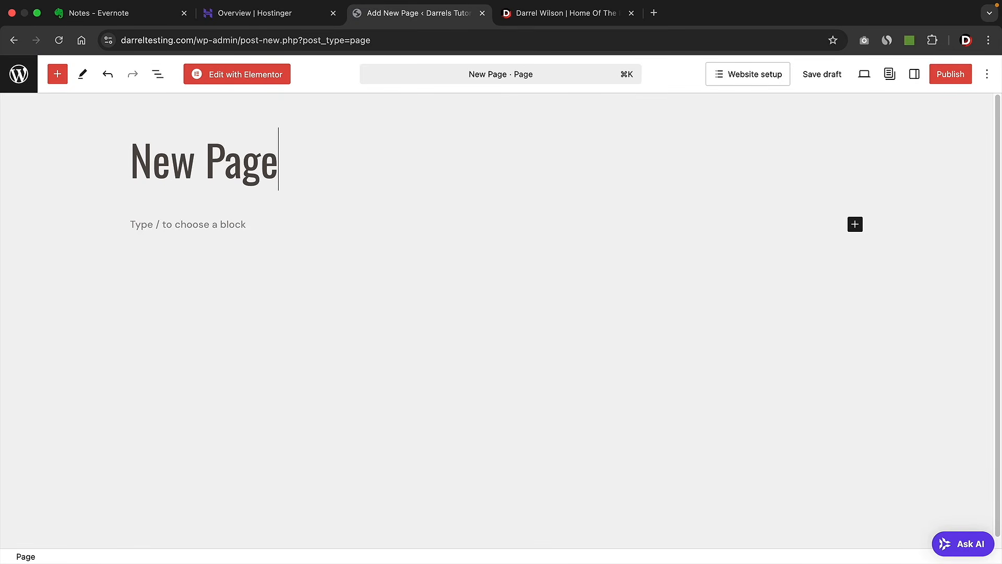
{"action": "left_click", "coordinate": [947, 74]}
{"action": "left_click", "coordinate": [937, 73]}
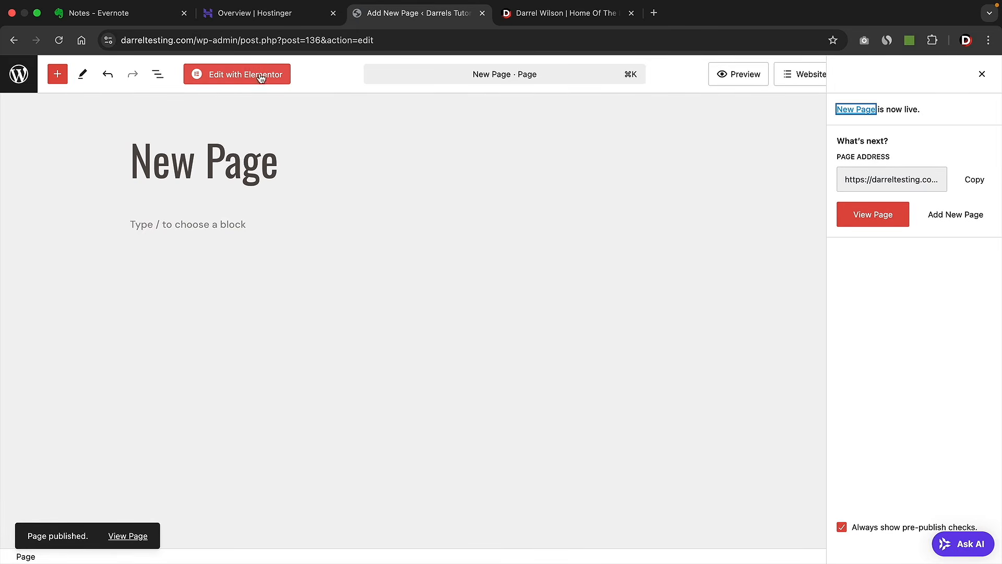
{"action": "left_click", "coordinate": [263, 75]}
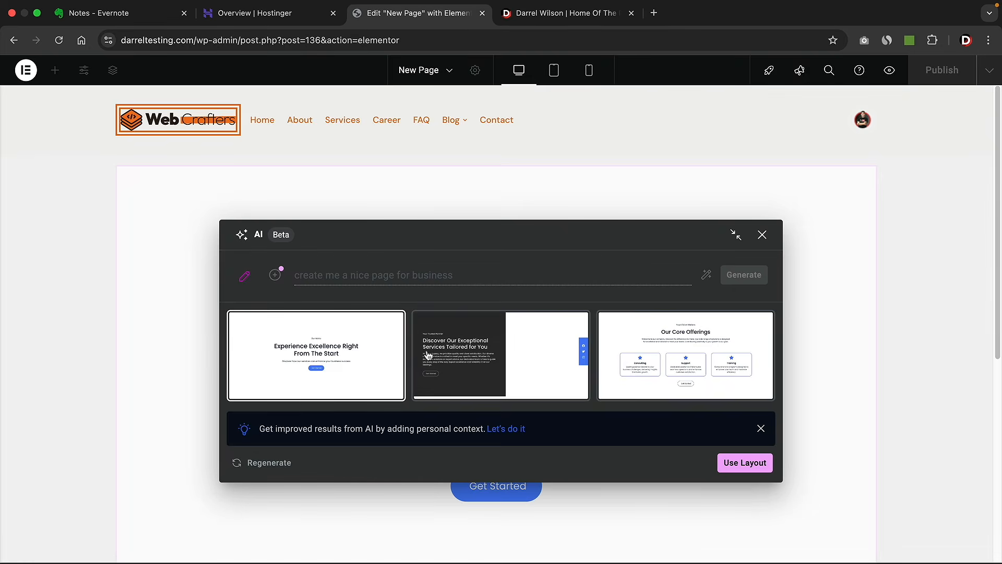
- Insert the AI 'Our Core Offerings' layout, publish the page, and exit to WordPress
{"action": "left_click", "coordinate": [683, 365]}
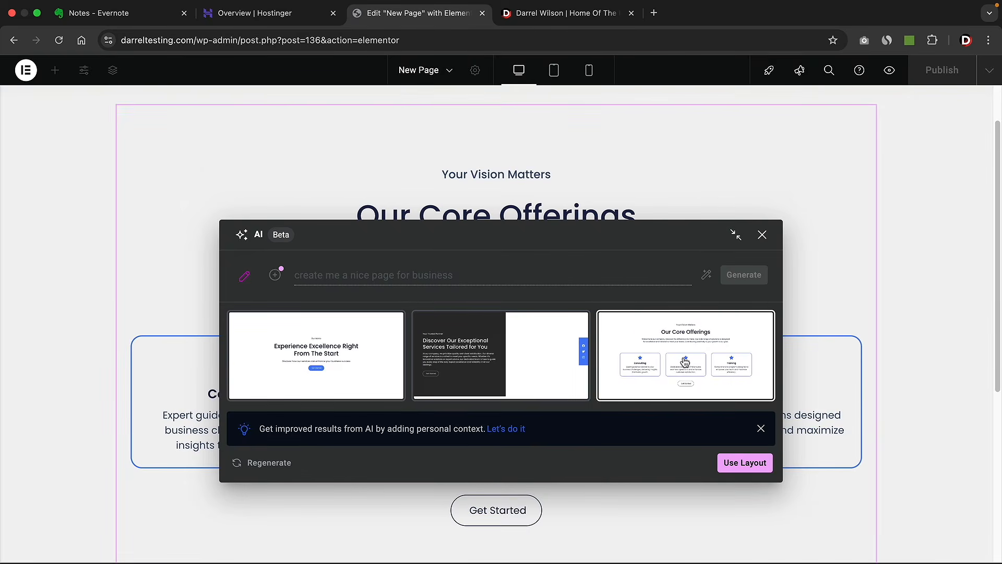
{"action": "left_click", "coordinate": [751, 462]}
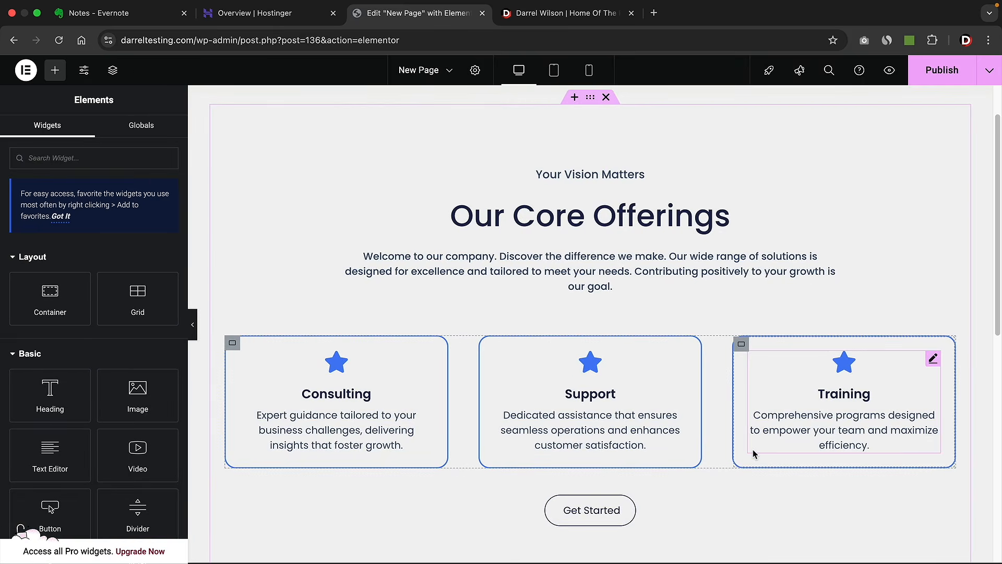
{"action": "left_click", "coordinate": [934, 72]}
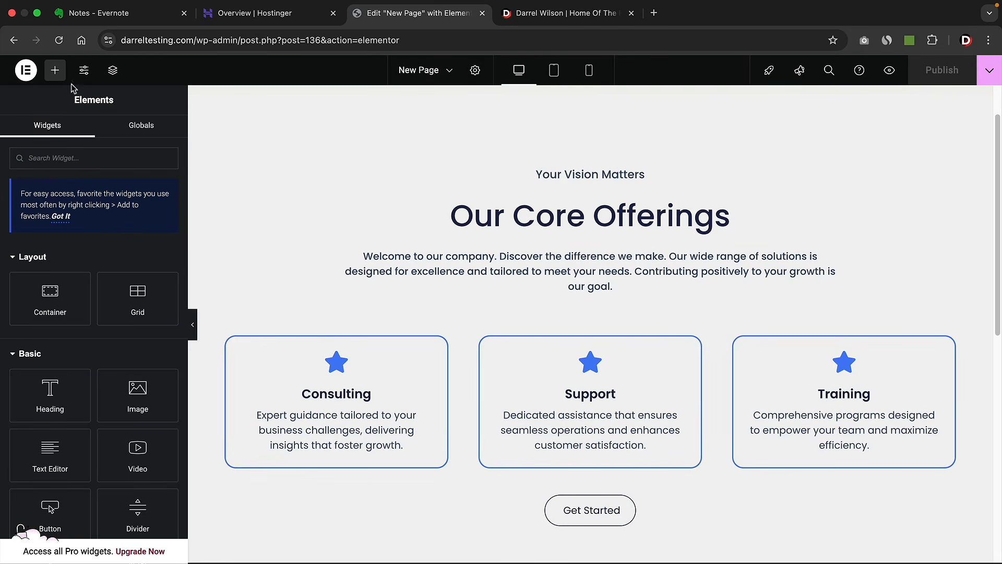
{"action": "left_click", "coordinate": [26, 70]}
{"action": "left_click", "coordinate": [51, 194]}
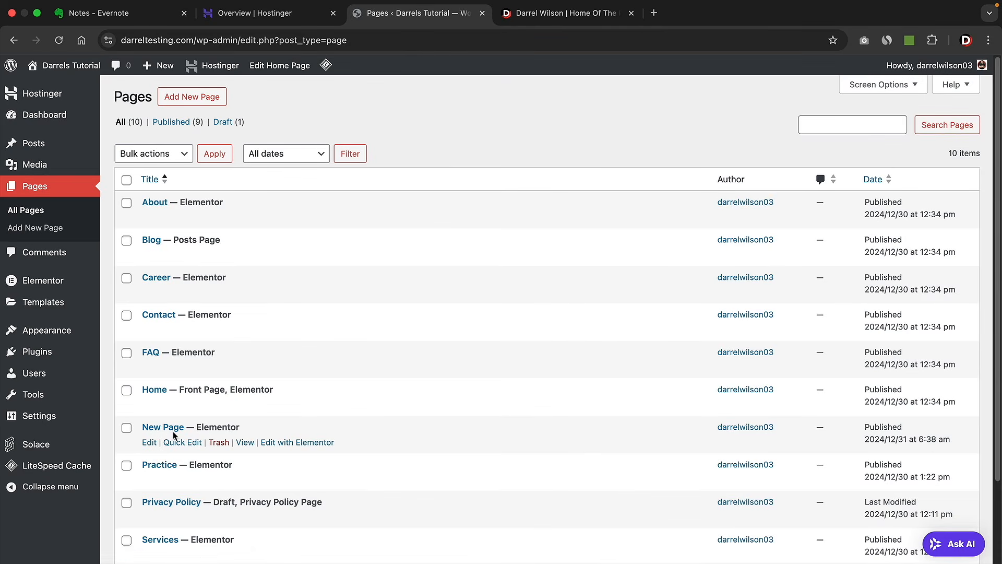
- Load the Main Menu in Appearance > Menus and drag New Page directly below Home
{"action": "mouse_move", "coordinate": [53, 333]}
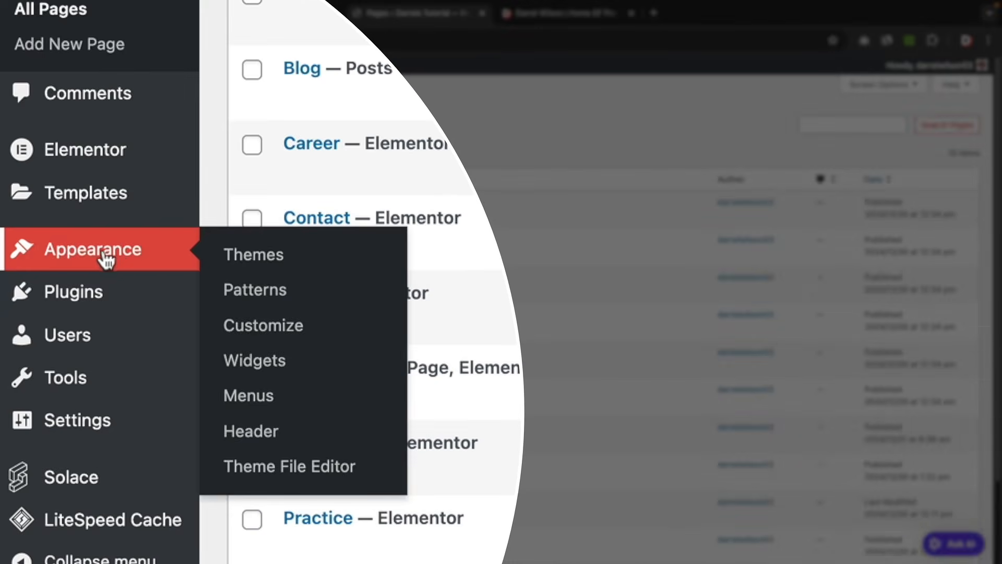
{"action": "left_click", "coordinate": [279, 404]}
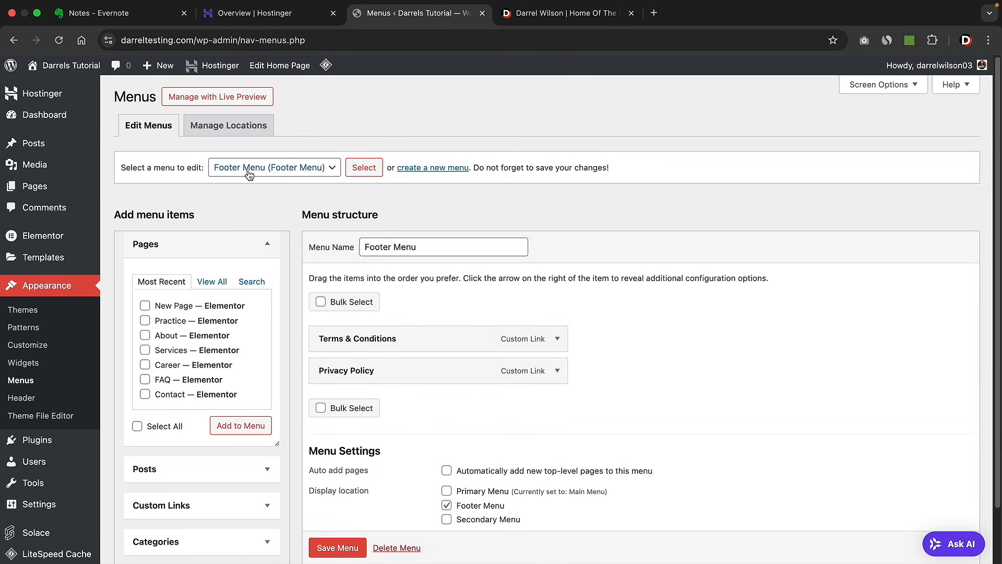
{"action": "left_click", "coordinate": [252, 168]}
{"action": "left_click", "coordinate": [251, 187]}
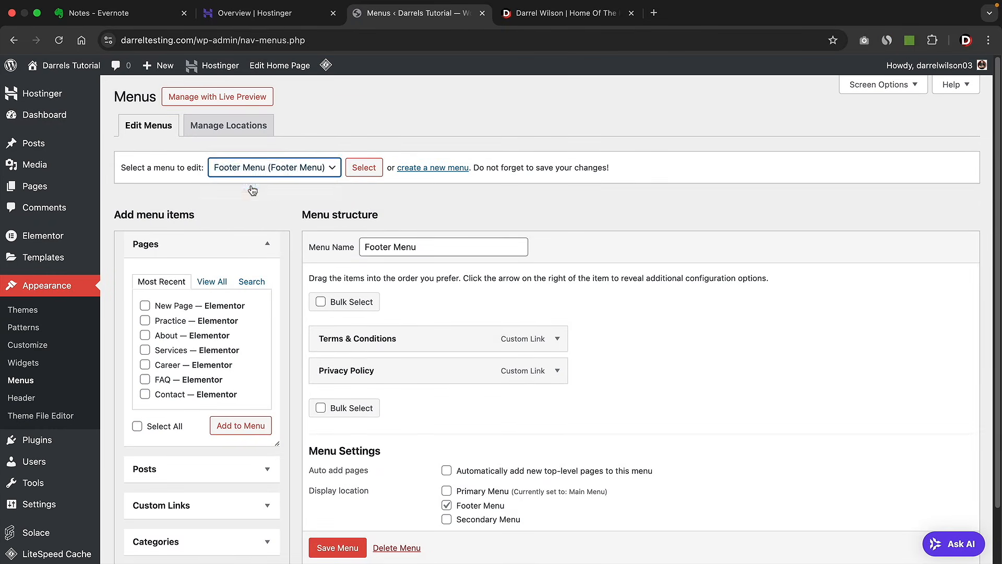
{"action": "left_click", "coordinate": [375, 169]}
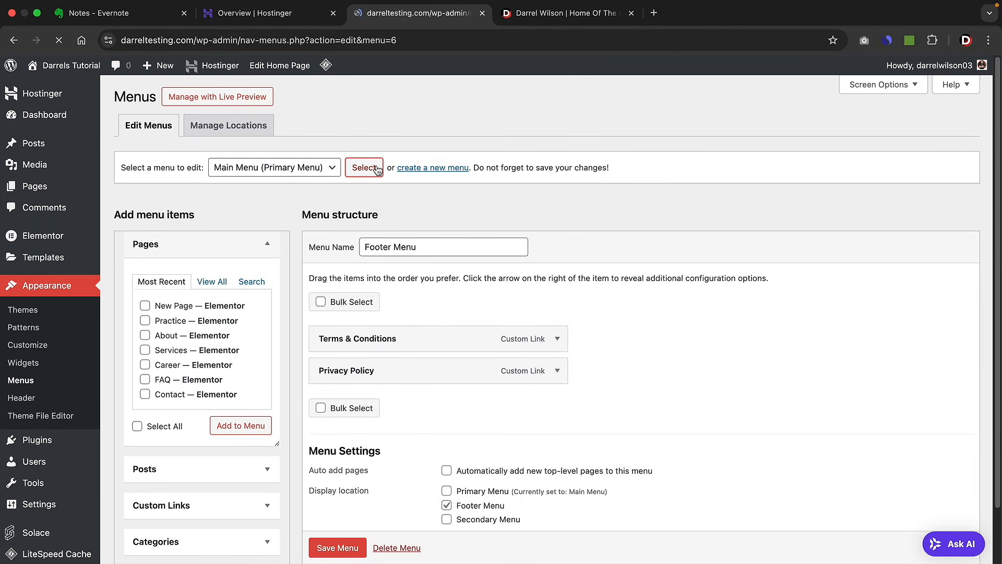
{"action": "scroll", "coordinate": [423, 355], "scroll_direction": "down", "scroll_amount": 2}
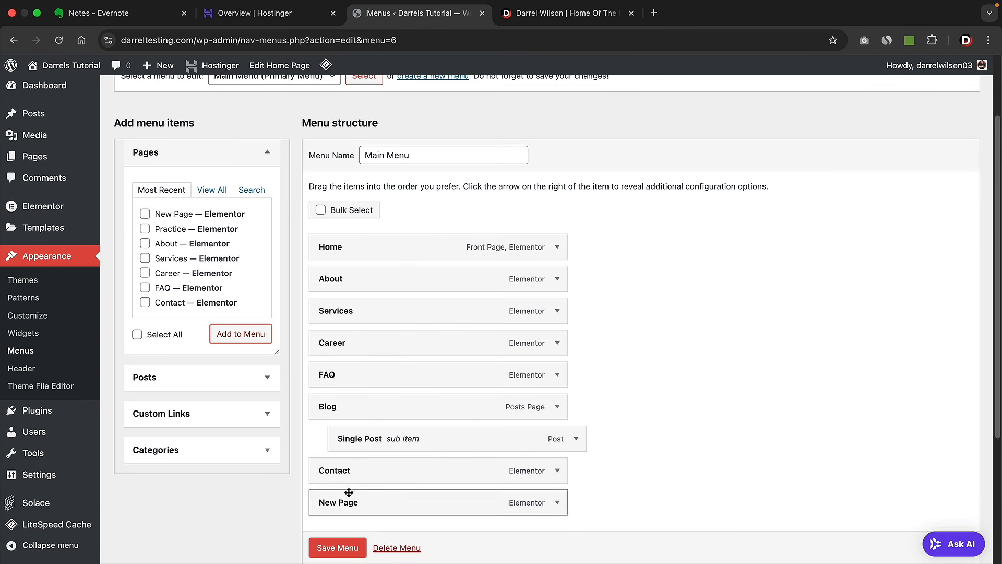
{"action": "left_click_drag", "start_coordinate": [350, 500], "coordinate": [338, 286]}
{"action": "left_click", "coordinate": [204, 377]}
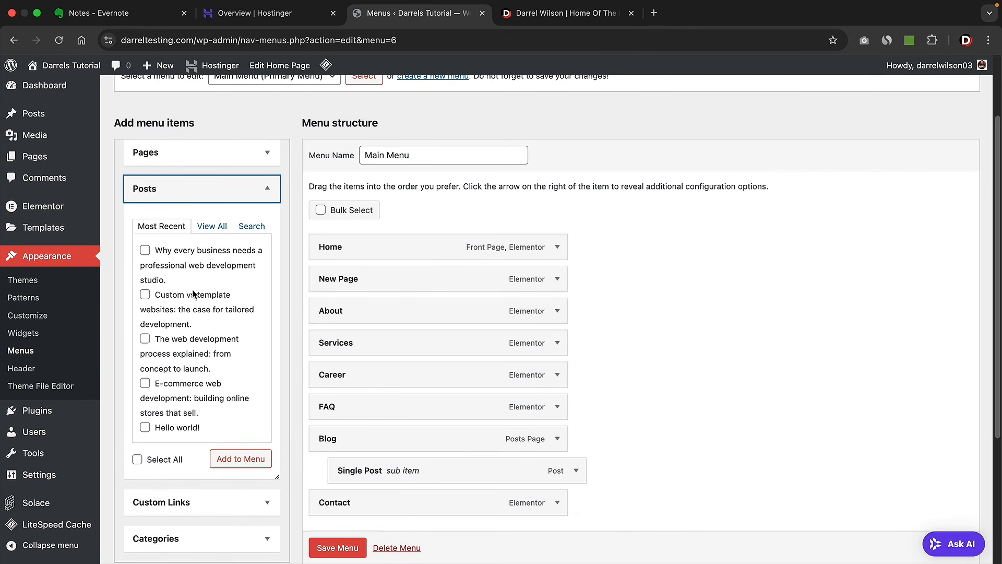
- Add a Darrels Website custom link with the pasted site address and place it after About
{"action": "left_click", "coordinate": [267, 189]}
{"action": "left_click", "coordinate": [268, 227]}
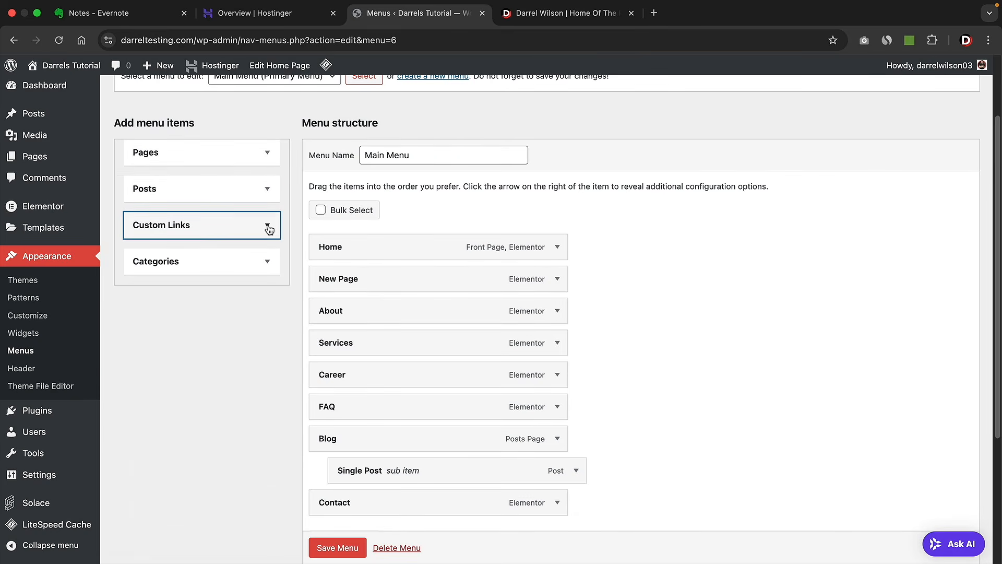
{"action": "left_click", "coordinate": [238, 266]}
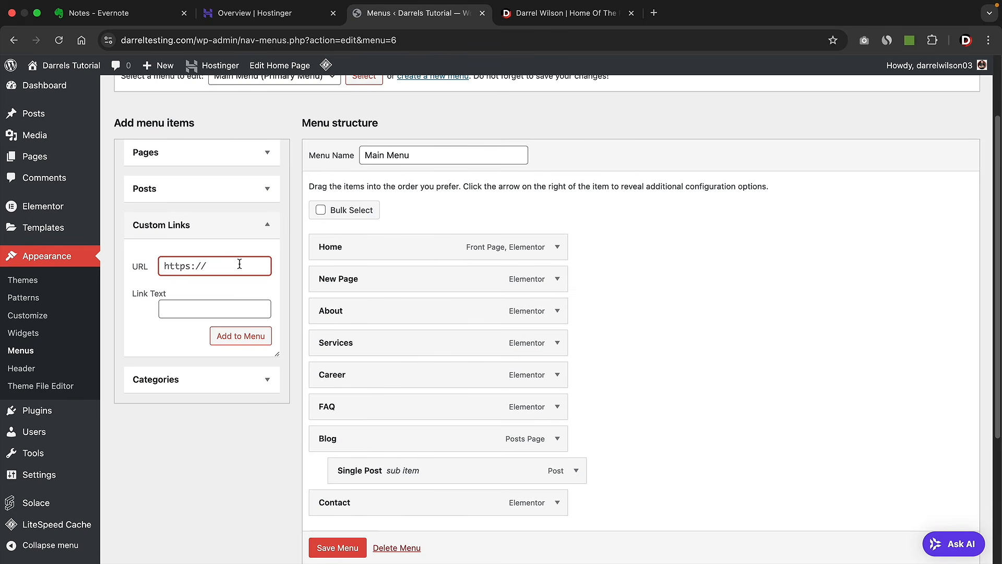
{"action": "key", "text": "super+v"}
{"action": "key", "text": "Tab"}
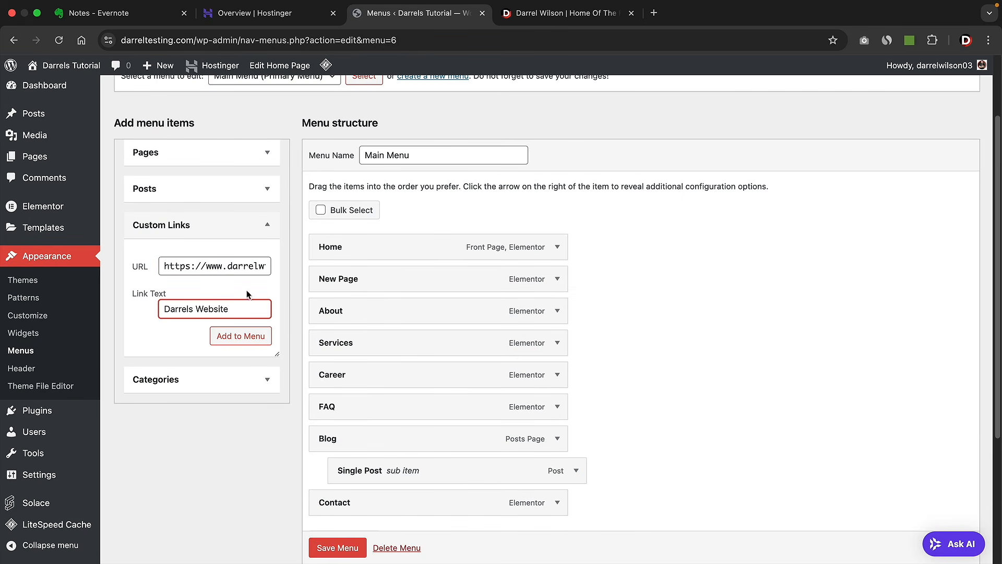
{"action": "left_click", "coordinate": [249, 337]}
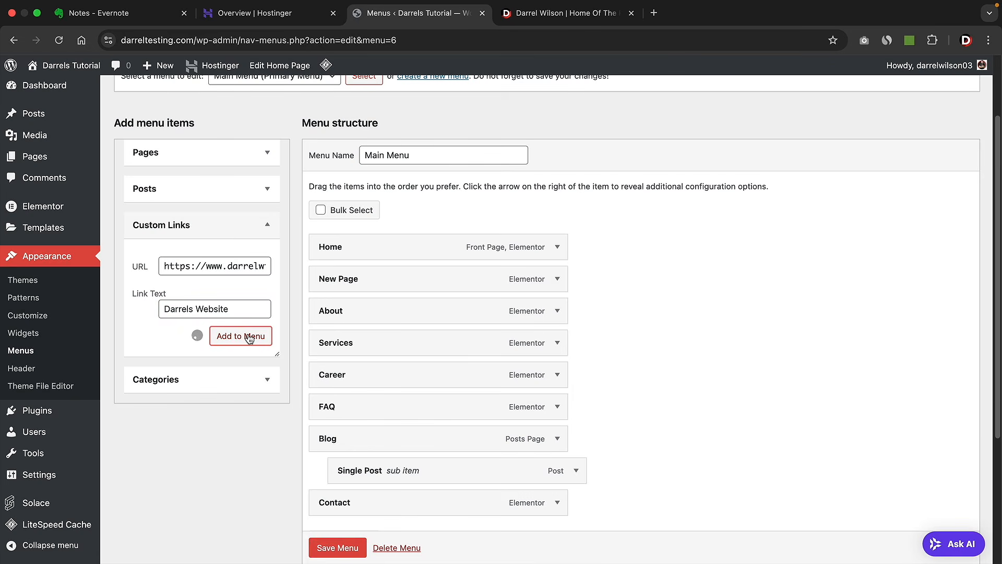
{"action": "scroll", "coordinate": [374, 365], "scroll_direction": "down", "scroll_amount": 3}
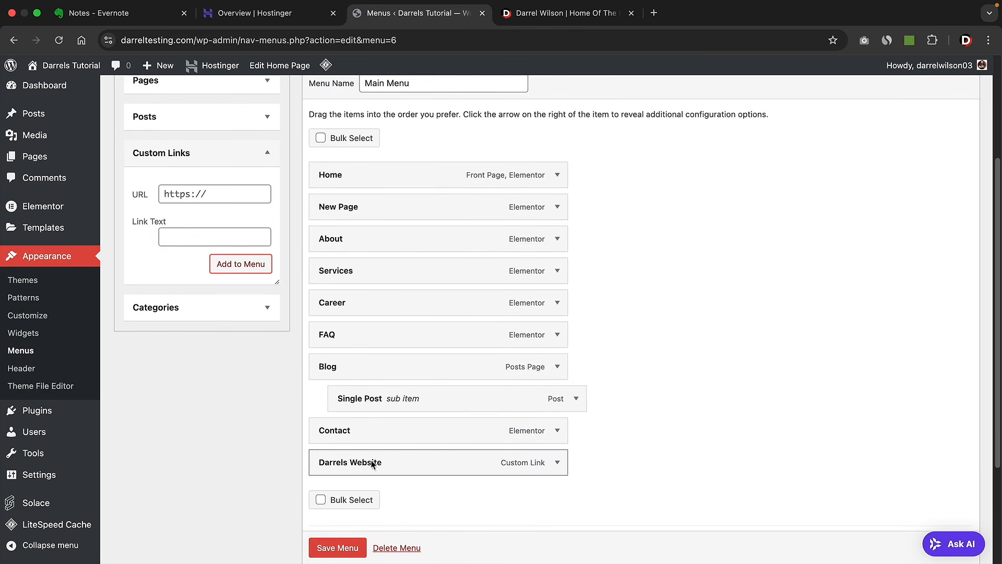
{"action": "left_click_drag", "start_coordinate": [461, 460], "coordinate": [459, 266]}
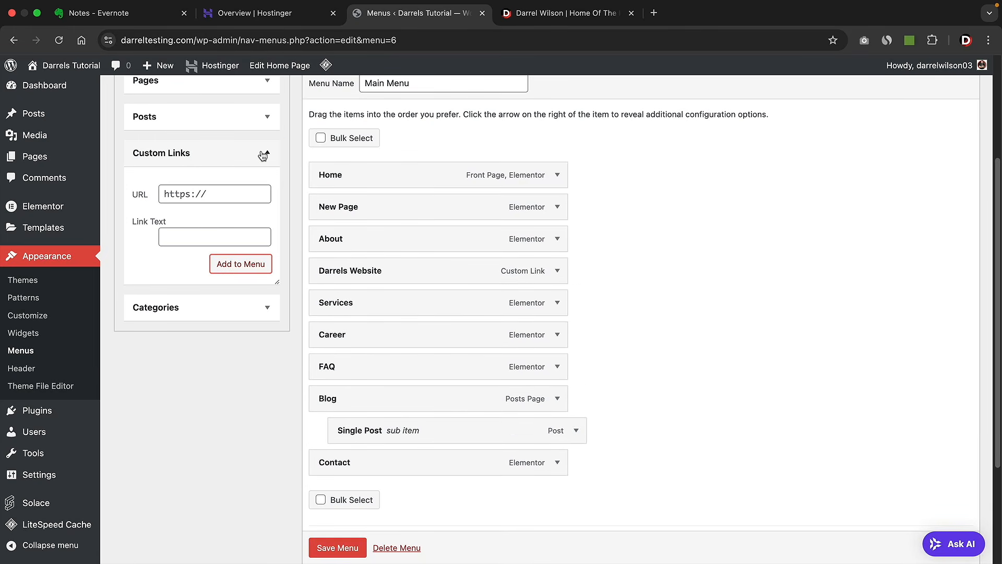
- Add the Web Development and Blog categories to the menu and save the Main Menu
{"action": "left_click", "coordinate": [261, 154]}
{"action": "left_click", "coordinate": [266, 191]}
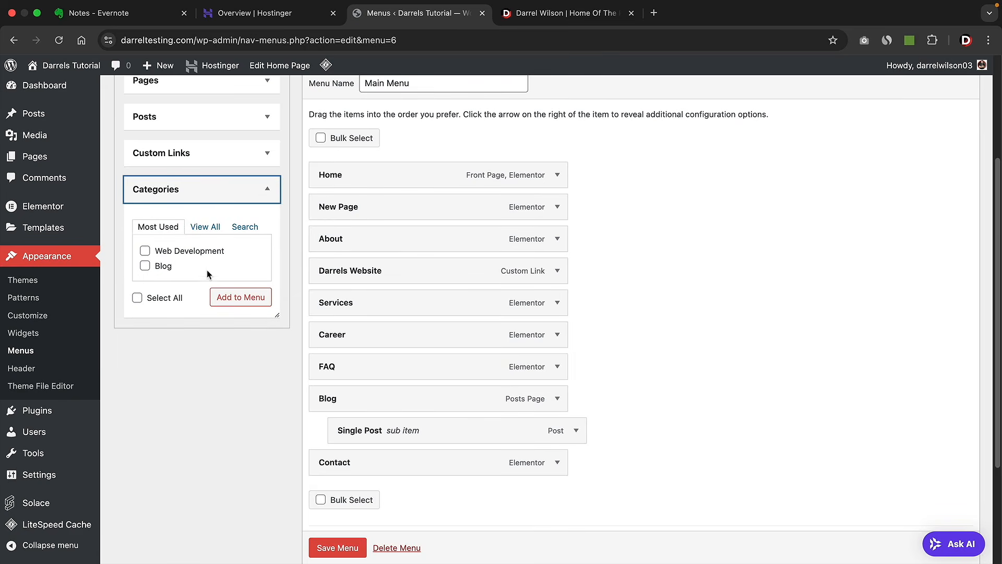
{"action": "left_click", "coordinate": [146, 251]}
{"action": "left_click", "coordinate": [145, 266]}
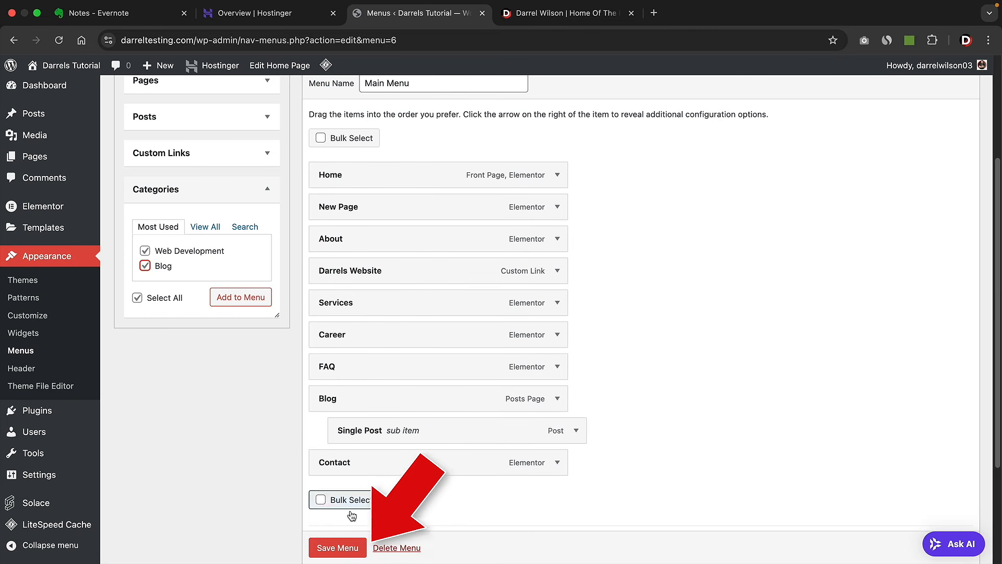
{"action": "left_click", "coordinate": [343, 548]}
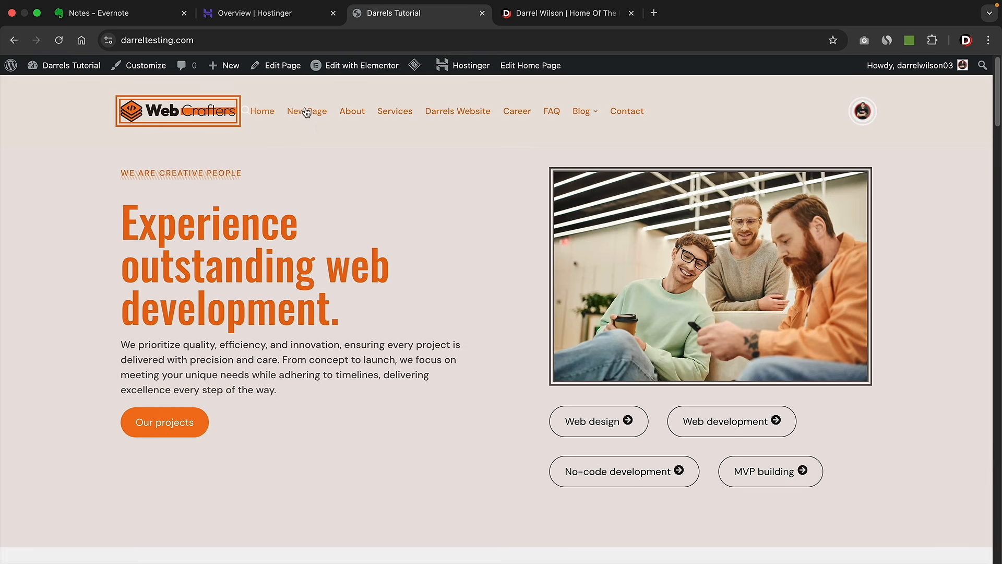
- On the live site, open New Page, then follow the Darrels Website menu link
{"action": "left_click", "coordinate": [308, 113]}
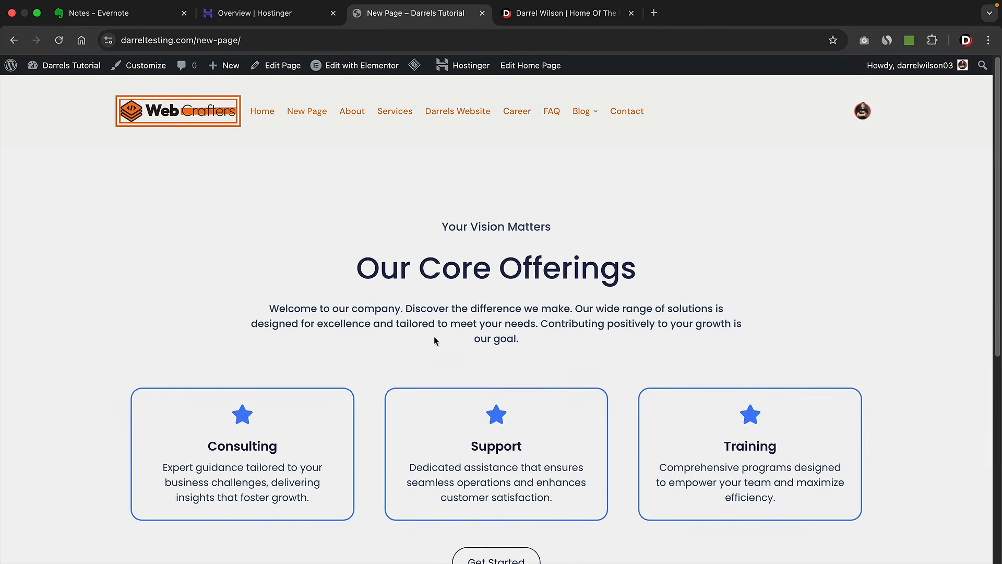
{"action": "left_click", "coordinate": [466, 116]}
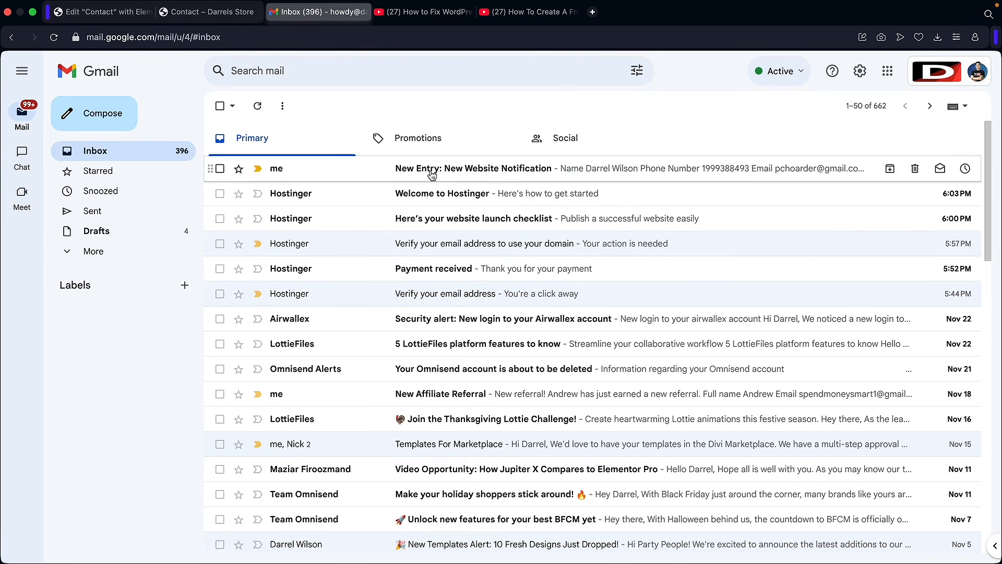
- Read the 'New Entry: New Website Notification' form email, then go to the WordPress email-fix video
{"action": "left_click", "coordinate": [493, 170]}
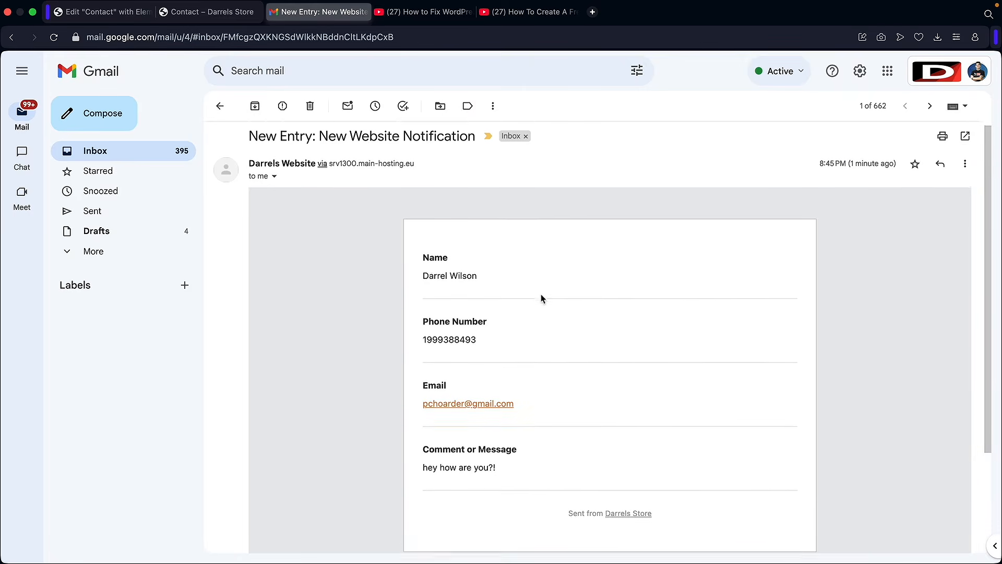
{"action": "scroll", "coordinate": [480, 334], "scroll_direction": "down", "scroll_amount": 1}
{"action": "scroll", "coordinate": [478, 350], "scroll_direction": "up", "scroll_amount": 1}
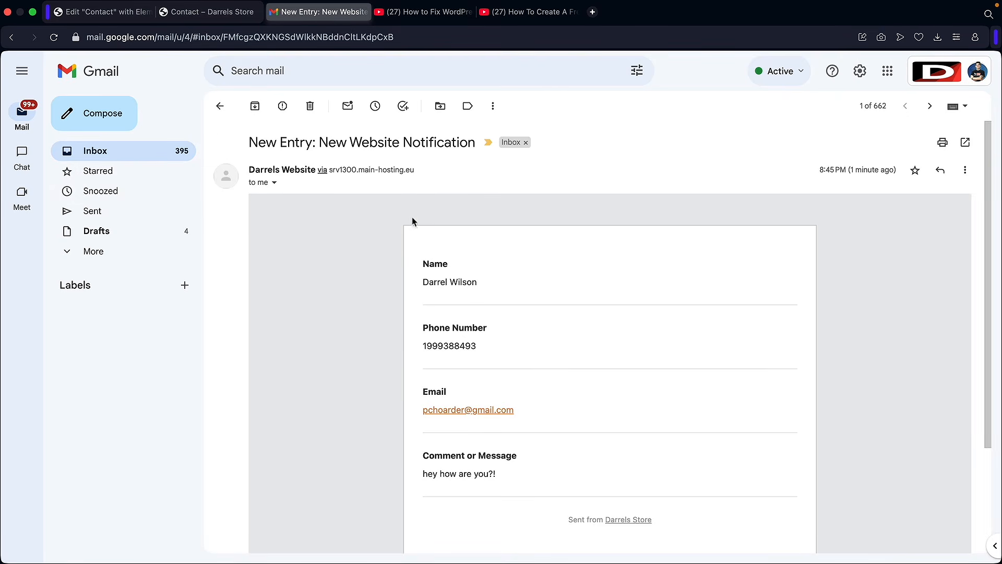
{"action": "left_click", "coordinate": [421, 13]}
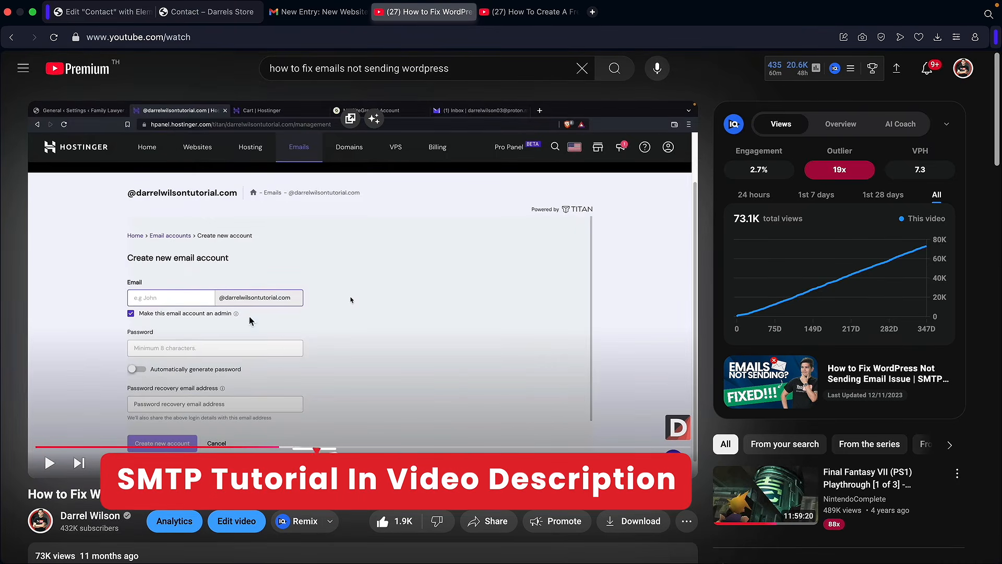
- Switch to the free business email video and skip ahead to its Gmail confirmation part
{"action": "scroll", "coordinate": [361, 397], "scroll_direction": "down", "scroll_amount": 3}
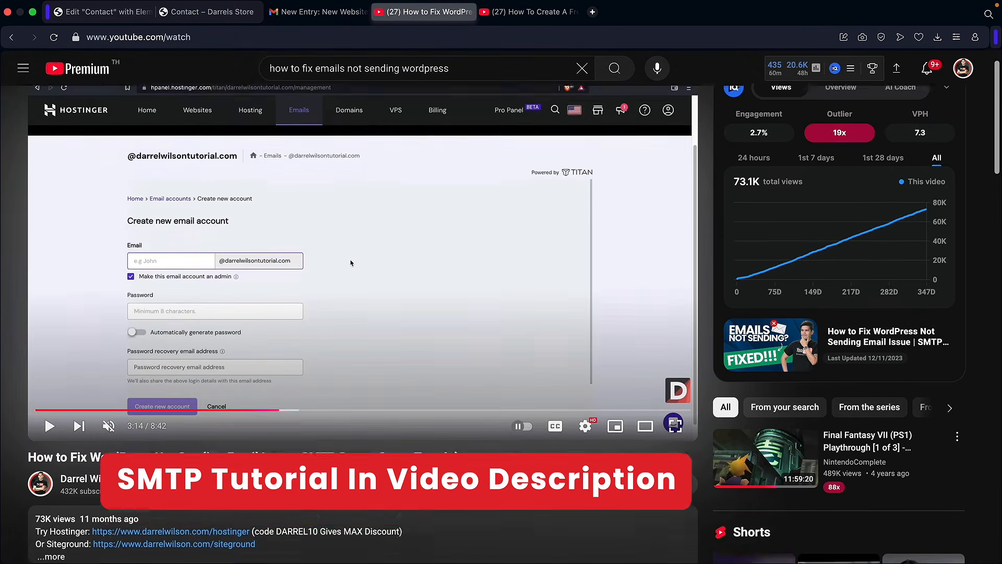
{"action": "scroll", "coordinate": [362, 396], "scroll_direction": "down", "scroll_amount": 5}
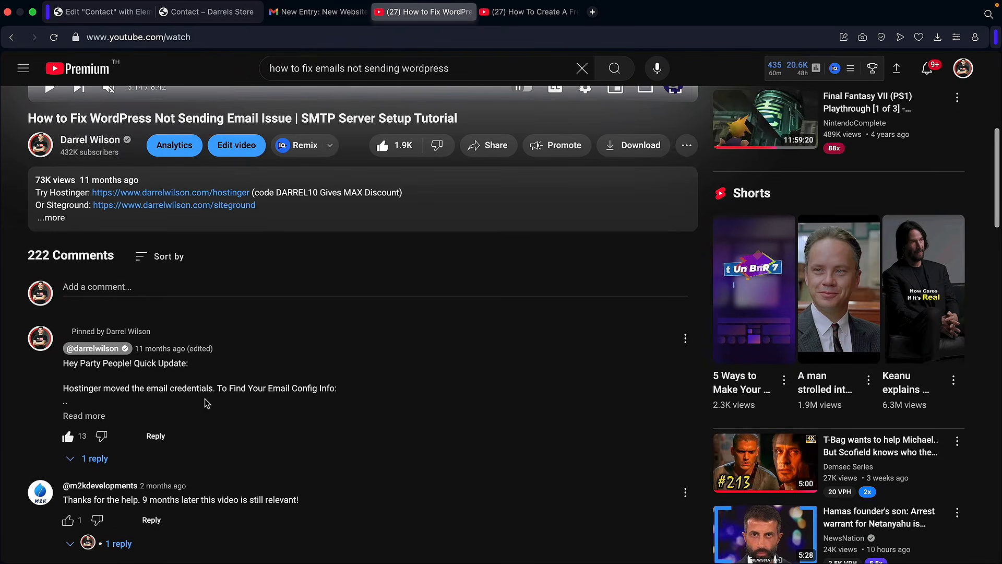
{"action": "scroll", "coordinate": [282, 407], "scroll_direction": "up", "scroll_amount": 8}
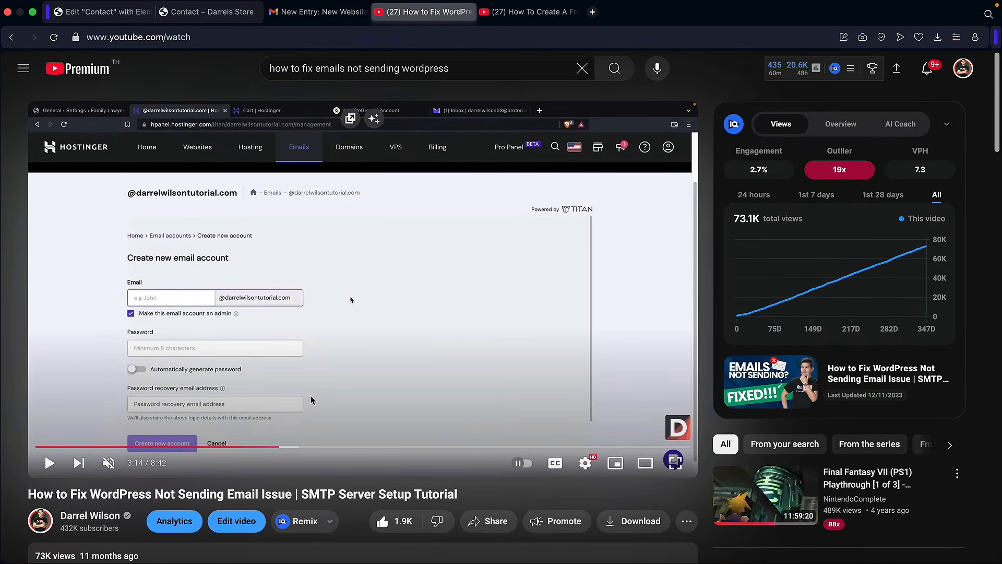
{"action": "left_click", "coordinate": [542, 13]}
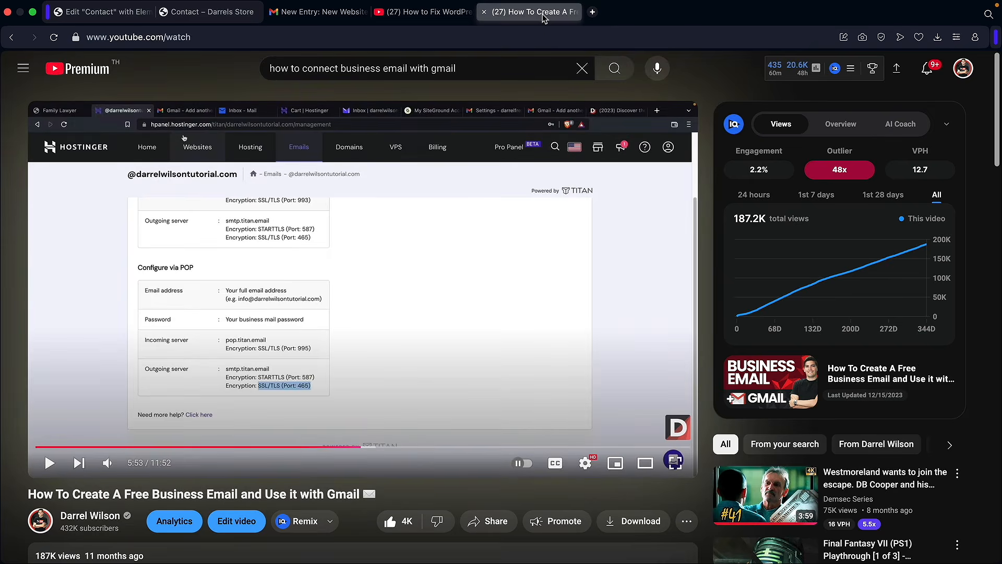
{"action": "left_click_drag", "start_coordinate": [72, 493], "coordinate": [365, 492]}
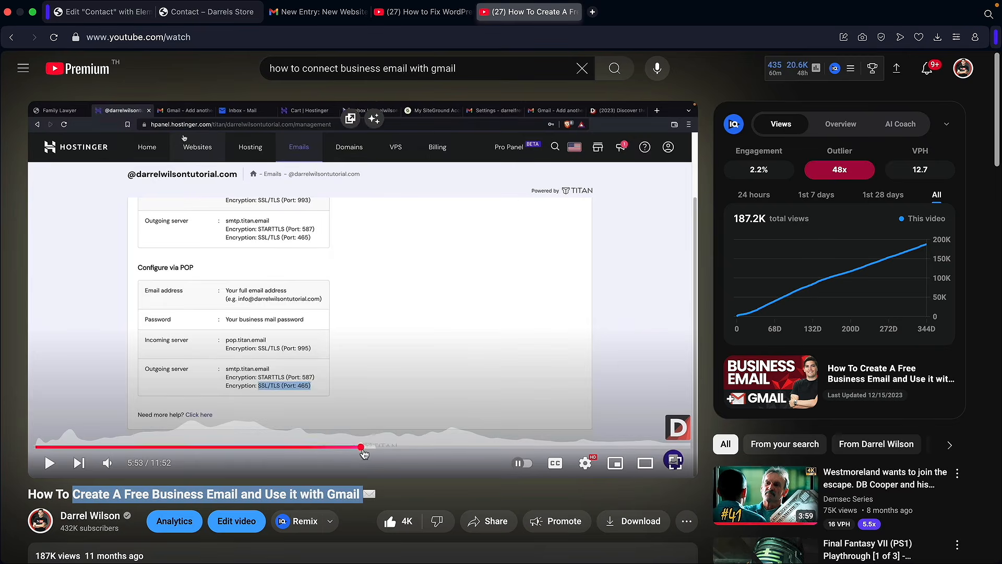
{"action": "left_click", "coordinate": [390, 448]}
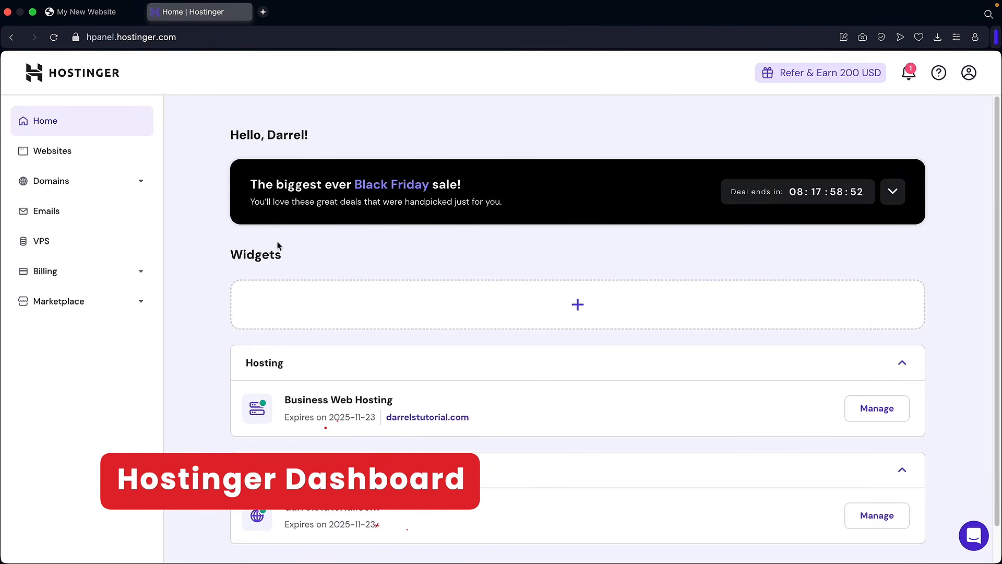
- Open the WordPress overview for darrelstutorial.com in hPanel and find Maintenance mode
{"action": "left_click", "coordinate": [68, 154]}
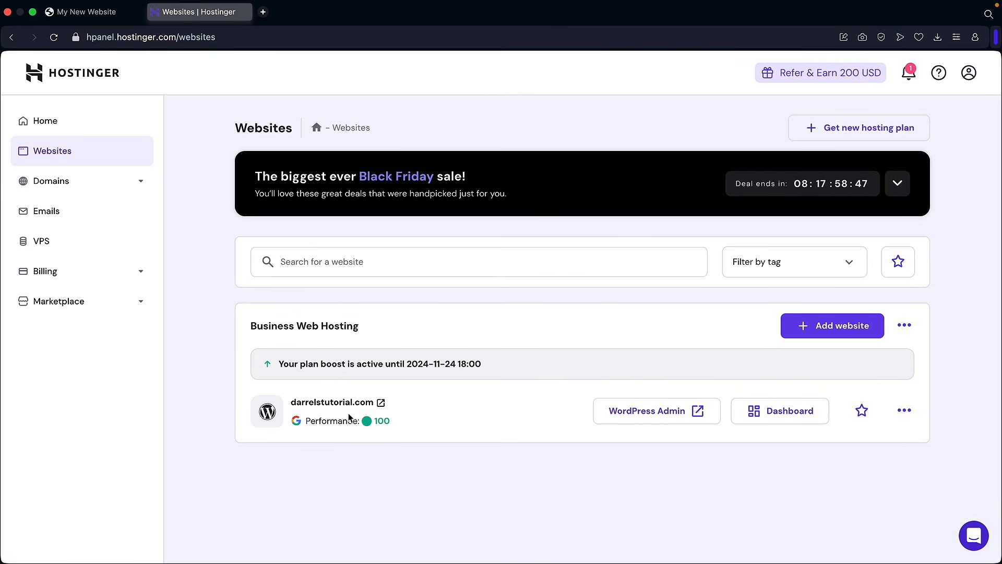
{"action": "left_click", "coordinate": [768, 416]}
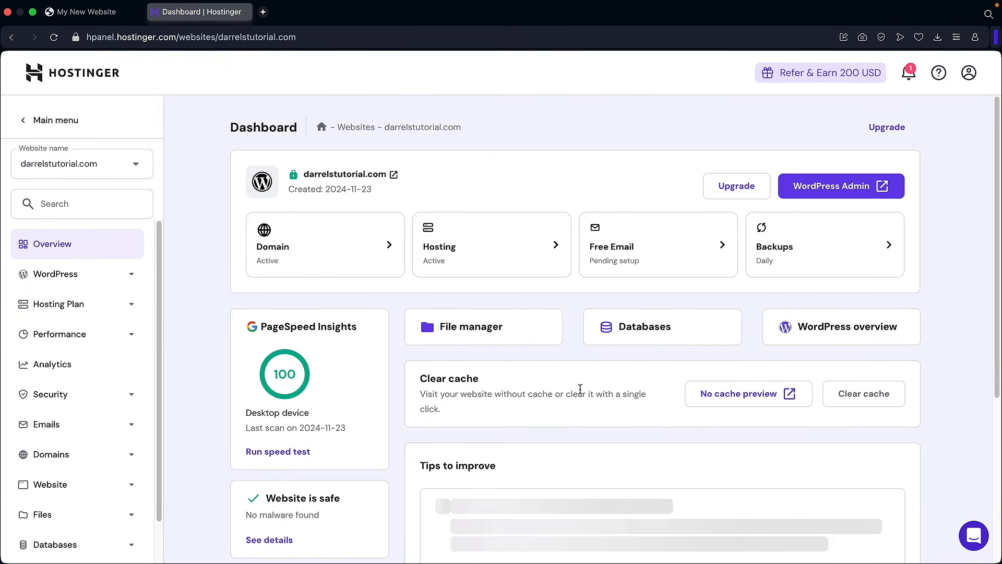
{"action": "scroll", "coordinate": [581, 388], "scroll_direction": "down", "scroll_amount": 4}
{"action": "scroll", "coordinate": [353, 242], "scroll_direction": "up", "scroll_amount": 3}
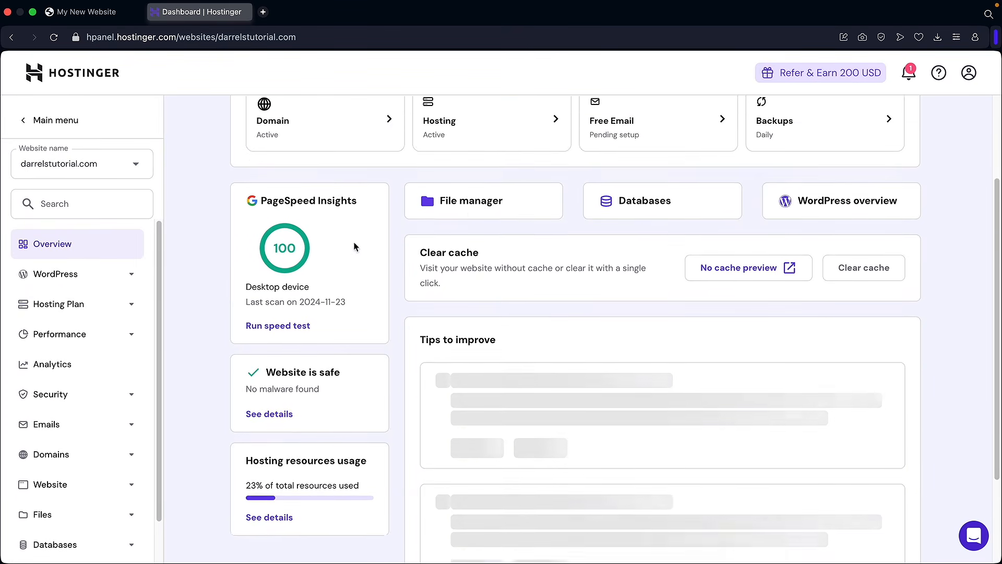
{"action": "scroll", "coordinate": [289, 308], "scroll_direction": "down", "scroll_amount": 2}
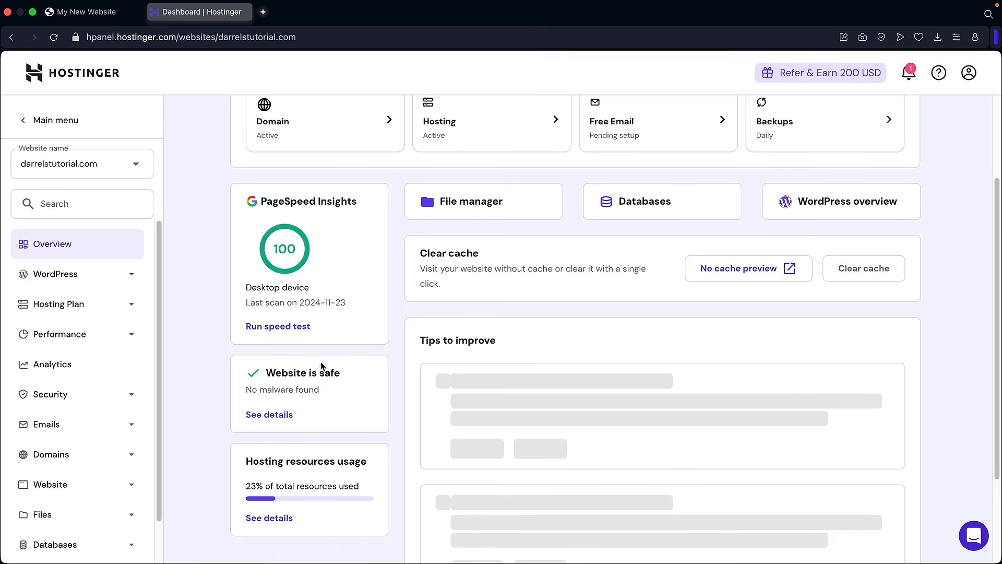
{"action": "scroll", "coordinate": [360, 391], "scroll_direction": "up", "scroll_amount": 3}
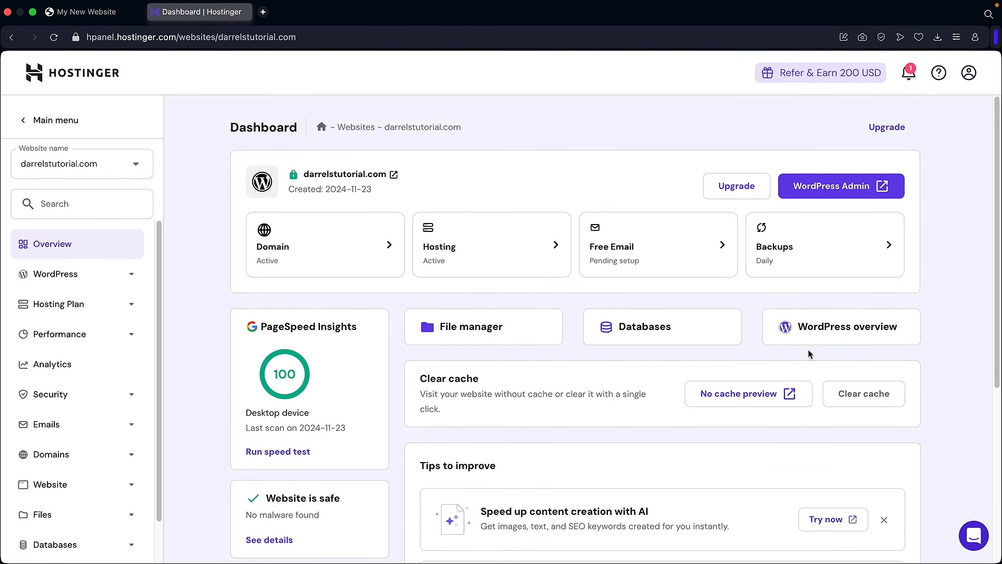
{"action": "left_click", "coordinate": [827, 336]}
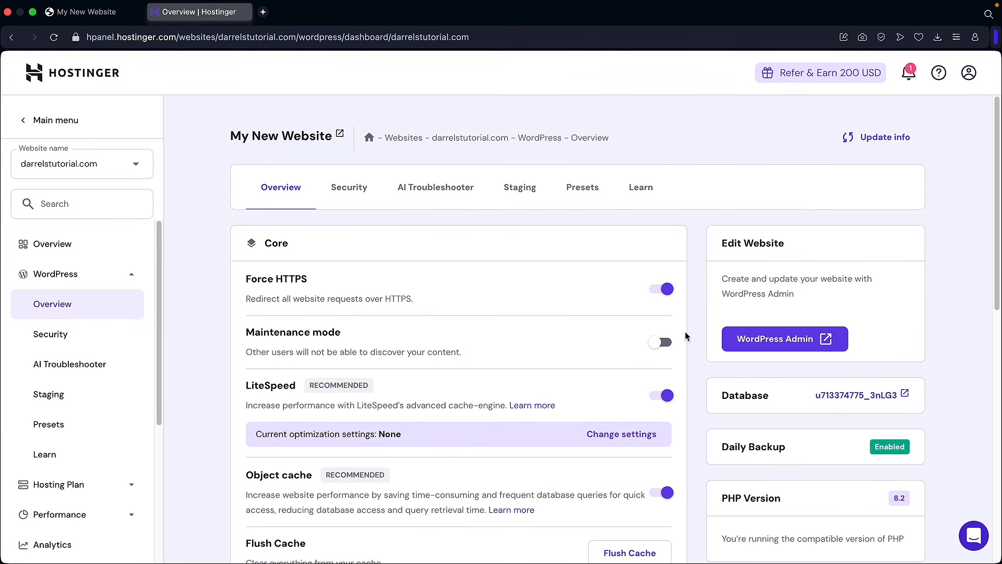
{"action": "scroll", "coordinate": [686, 334], "scroll_direction": "down", "scroll_amount": 2}
{"action": "scroll", "coordinate": [458, 239], "scroll_direction": "down", "scroll_amount": 2}
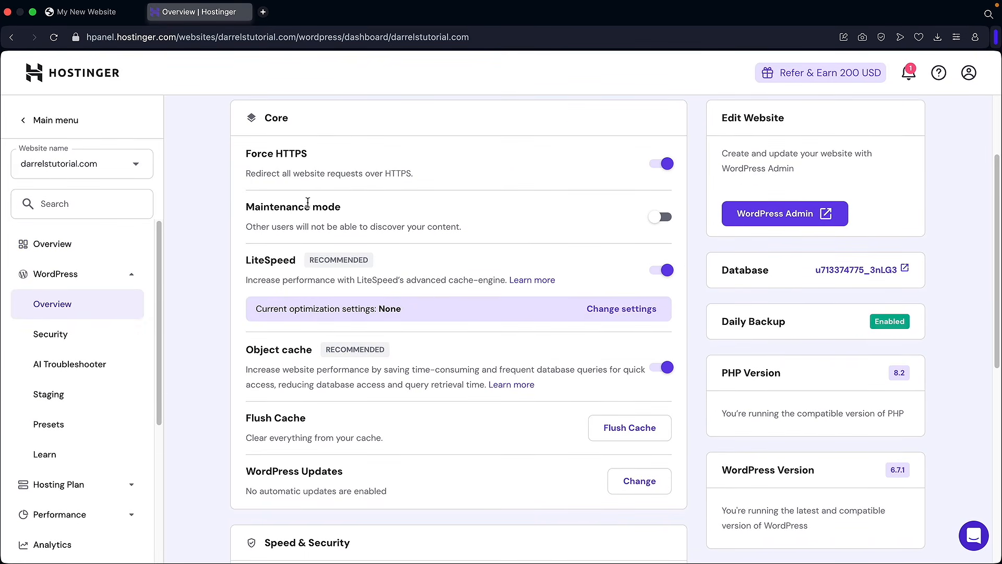
{"action": "left_click_drag", "start_coordinate": [293, 209], "coordinate": [305, 208]}
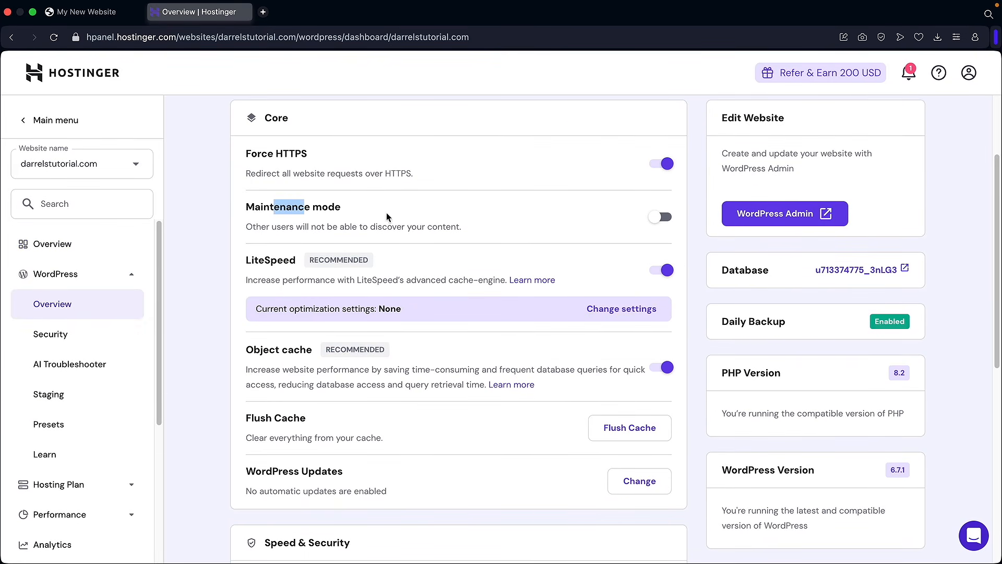
- Toggle maintenance mode on and back off, then flush the site's cache
{"action": "left_click", "coordinate": [661, 220]}
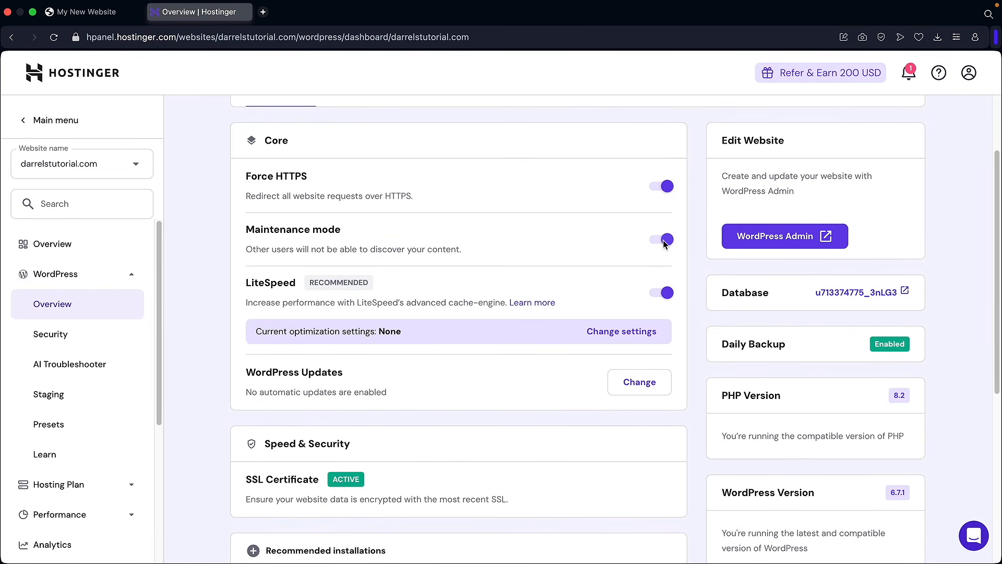
{"action": "left_click", "coordinate": [664, 240]}
{"action": "scroll", "coordinate": [450, 251], "scroll_direction": "down", "scroll_amount": 3}
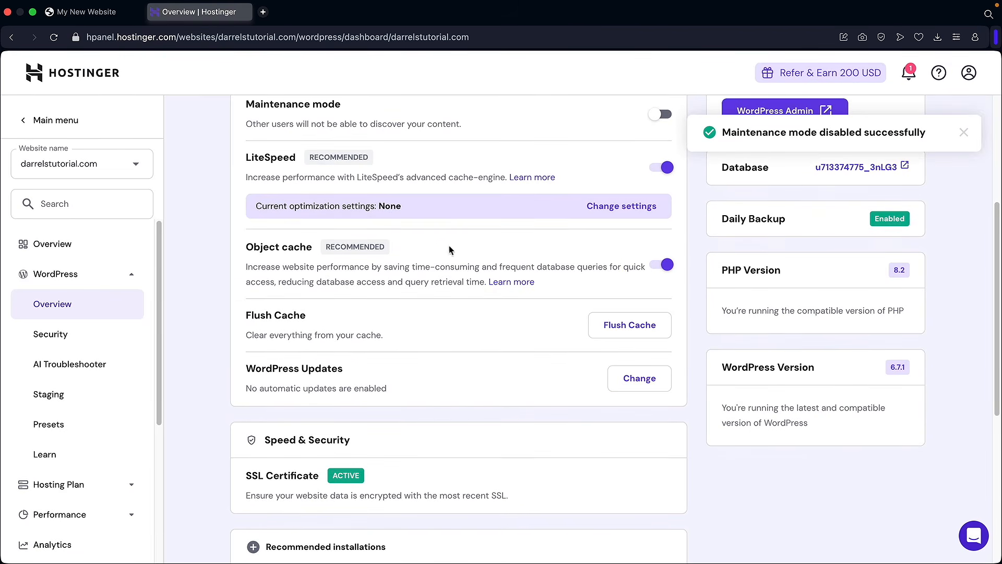
{"action": "left_click_drag", "start_coordinate": [245, 315], "coordinate": [315, 318]}
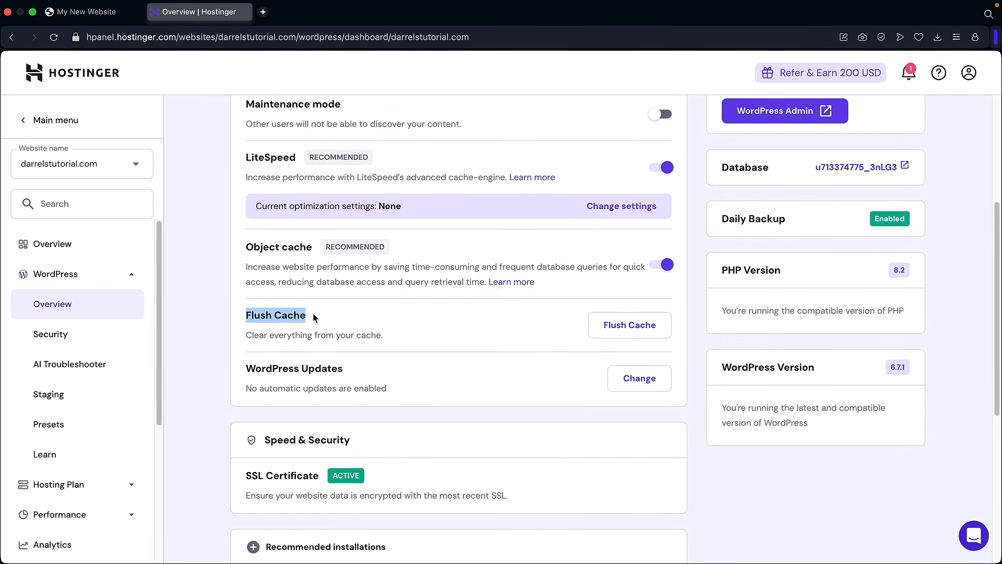
{"action": "left_click", "coordinate": [86, 11]}
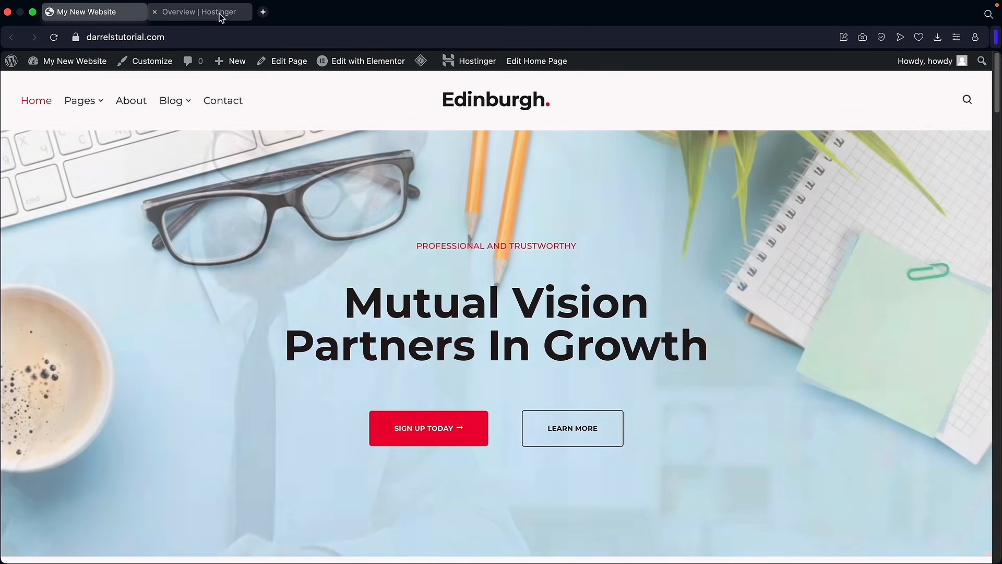
{"action": "left_click", "coordinate": [219, 14]}
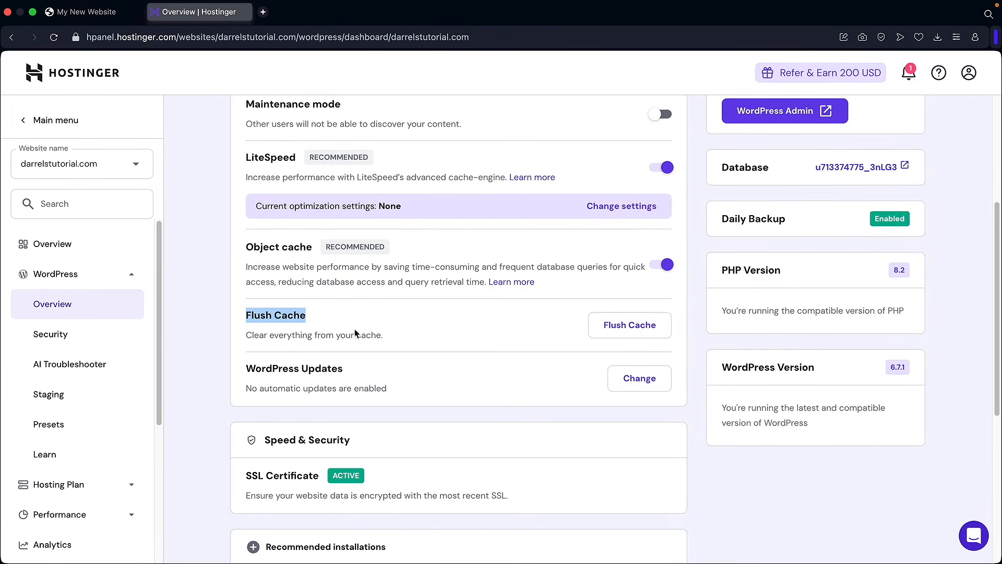
{"action": "left_click", "coordinate": [632, 329]}
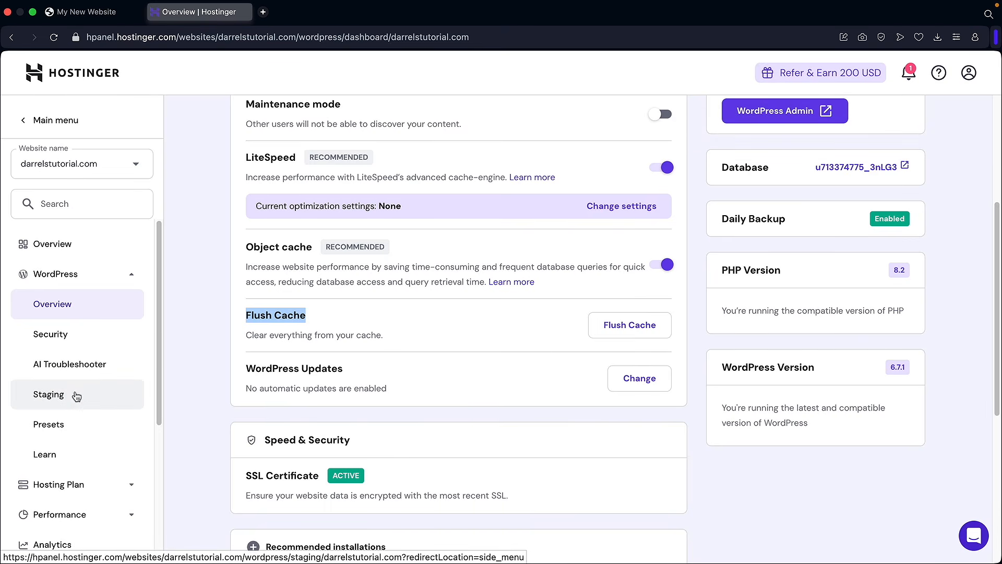
- Create a staging environment on subdomain 'testing' (testing.darrelstutorial.com) and close the notice
{"action": "left_click", "coordinate": [59, 397]}
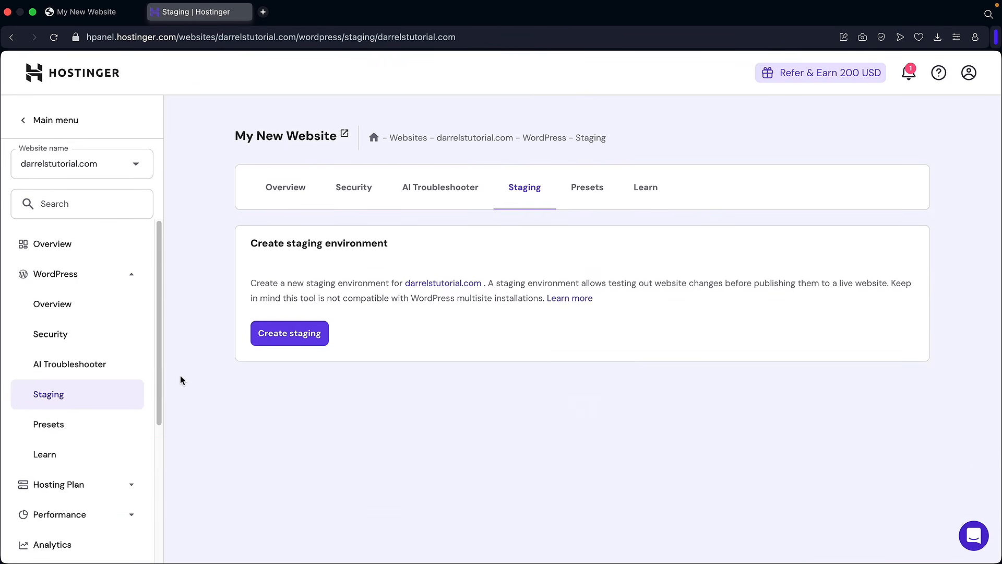
{"action": "left_click", "coordinate": [292, 334]}
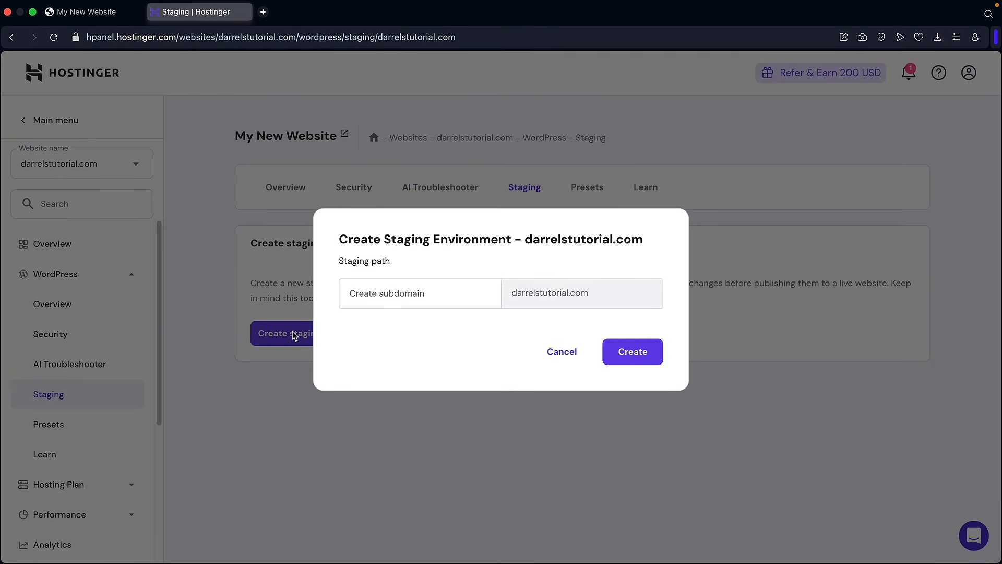
{"action": "left_click", "coordinate": [420, 289]}
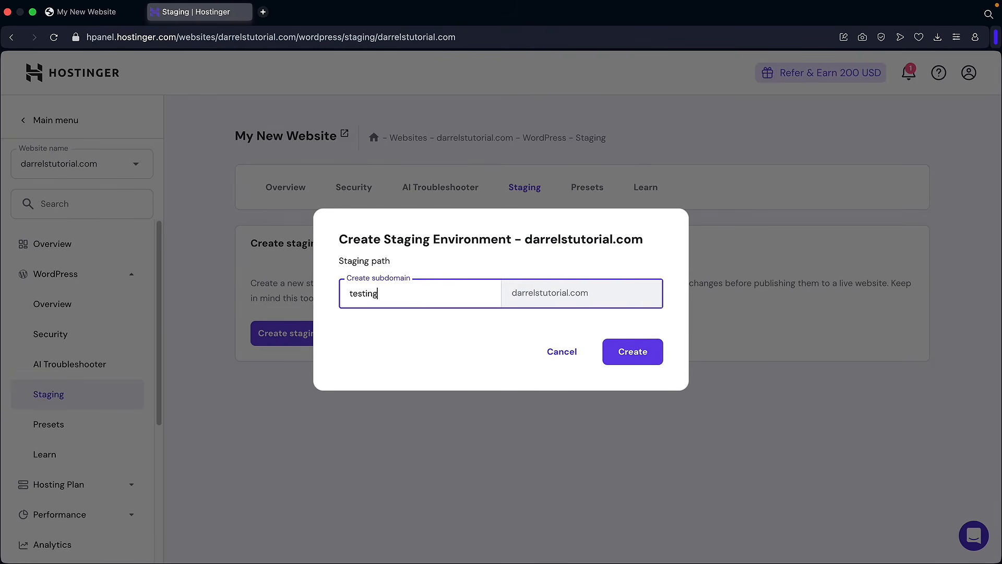
{"action": "left_click", "coordinate": [631, 351]}
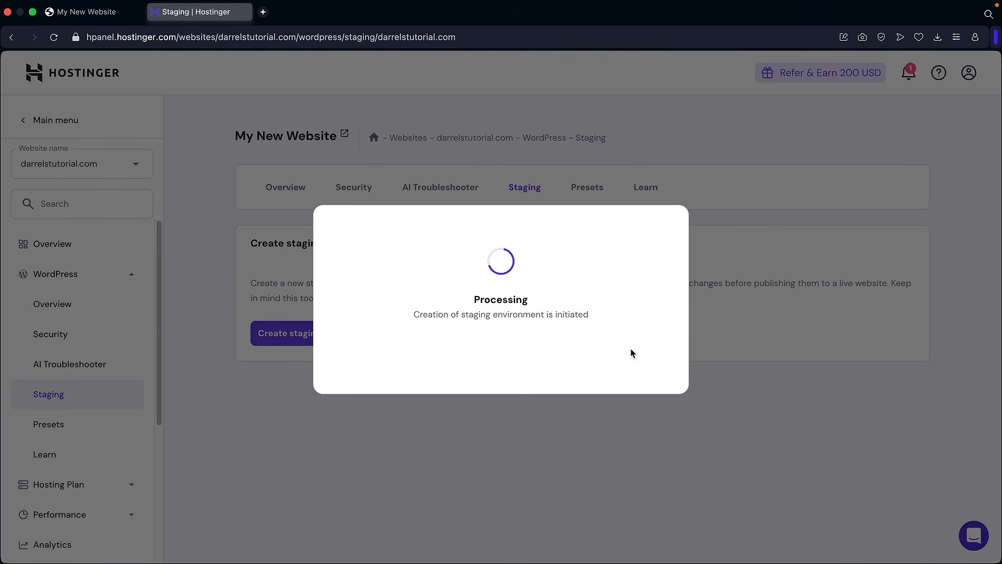
{"action": "left_click", "coordinate": [501, 350]}
{"action": "scroll", "coordinate": [503, 352], "scroll_direction": "down", "scroll_amount": 2}
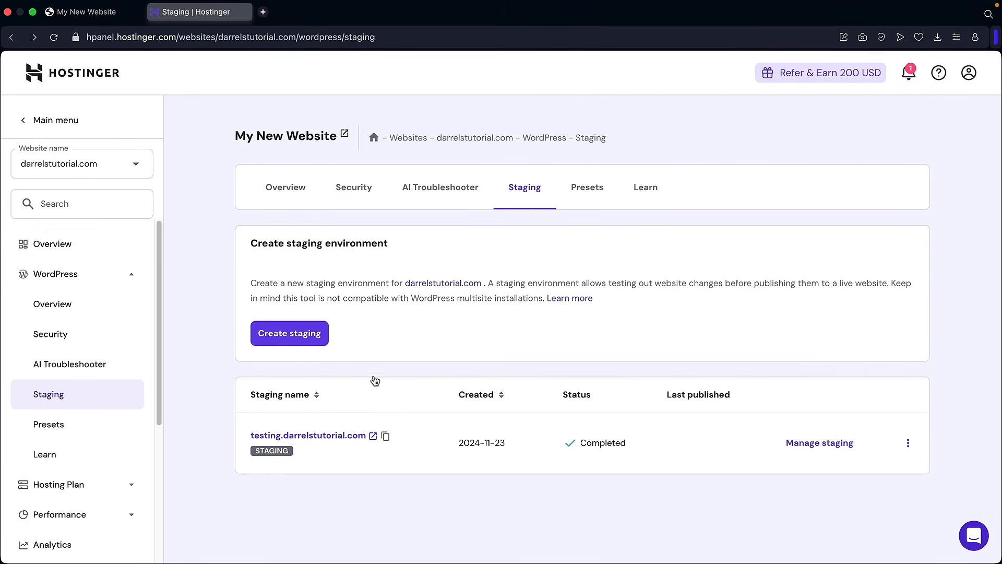
- Open the testing.darrelstutorial.com staging admin and visit its homepage with the 'Mutual Vision Partners In Growth' hero
{"action": "left_click", "coordinate": [828, 448]}
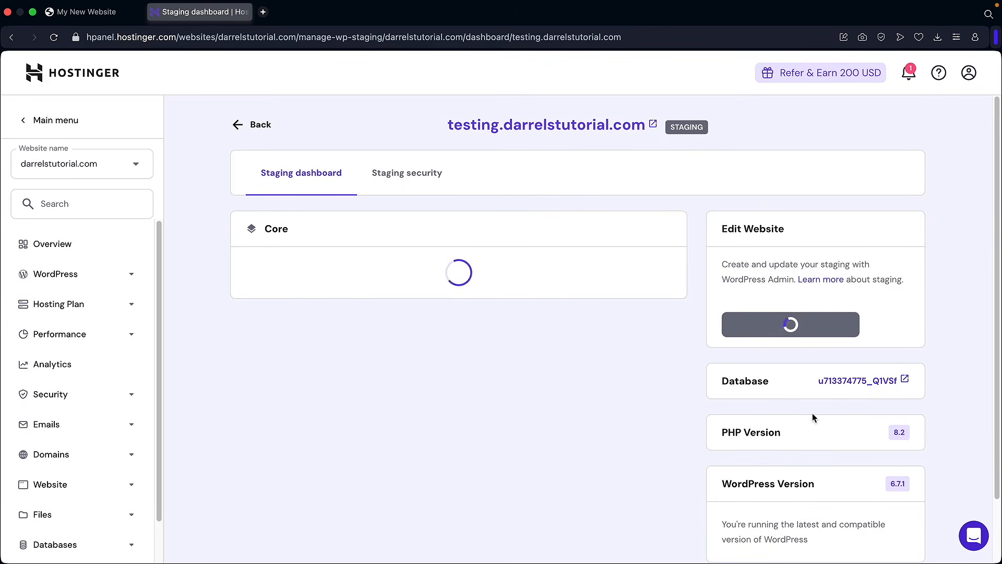
{"action": "left_click", "coordinate": [787, 329]}
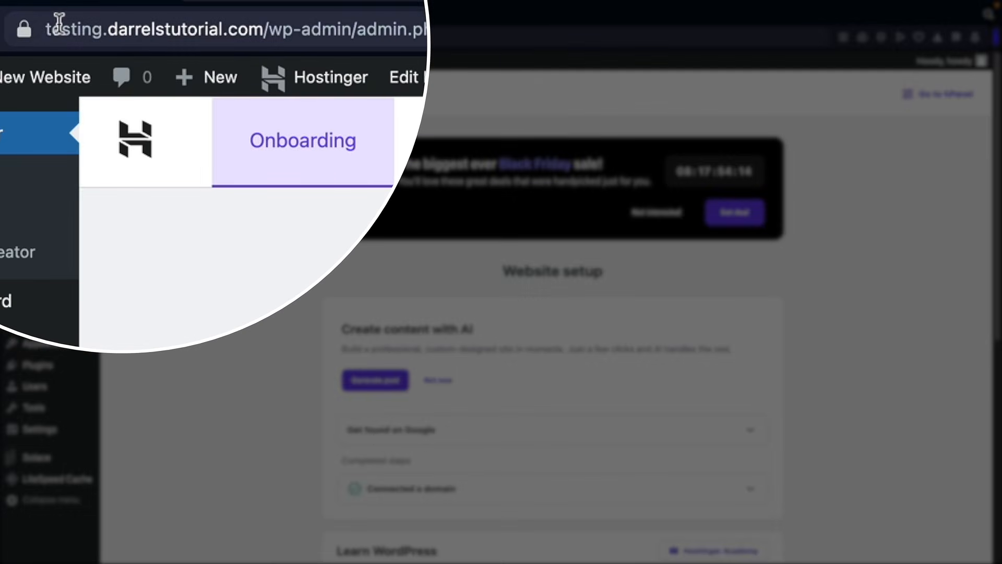
{"action": "left_click_drag", "start_coordinate": [92, 37], "coordinate": [226, 50]}
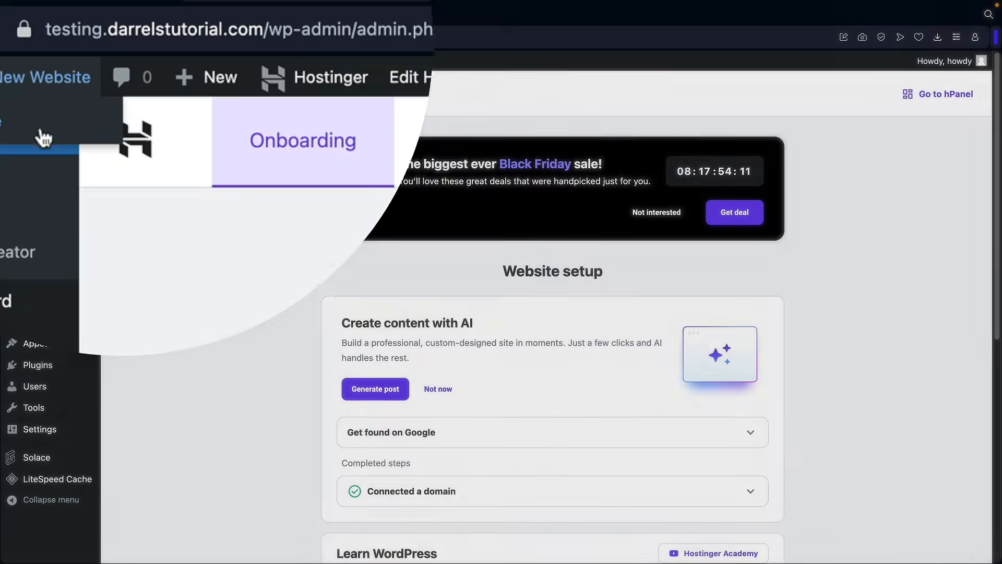
{"action": "left_click", "coordinate": [42, 134]}
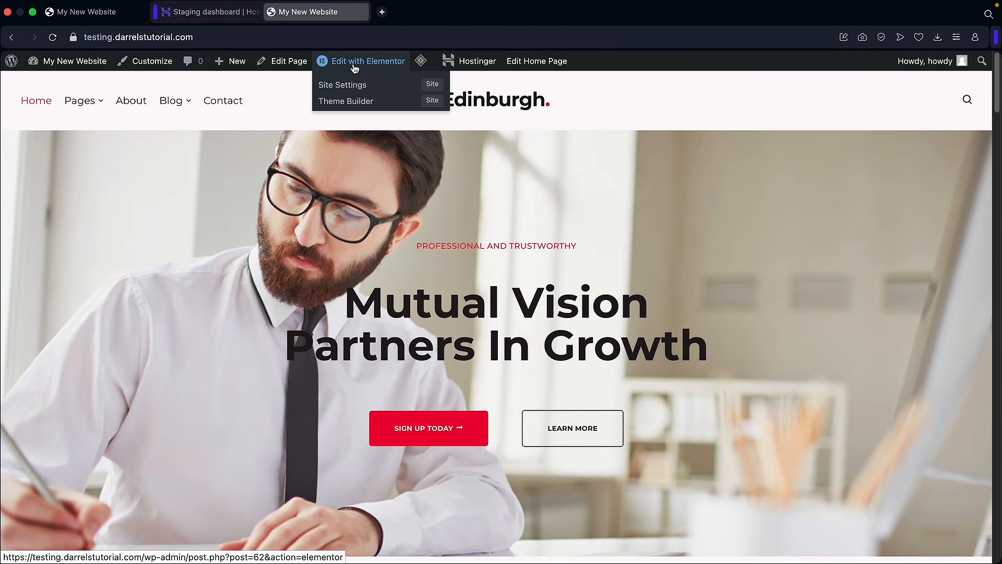
- Edit the staging site's Home page in Elementor, scroll through its sections, and publish it
{"action": "left_click", "coordinate": [354, 68]}
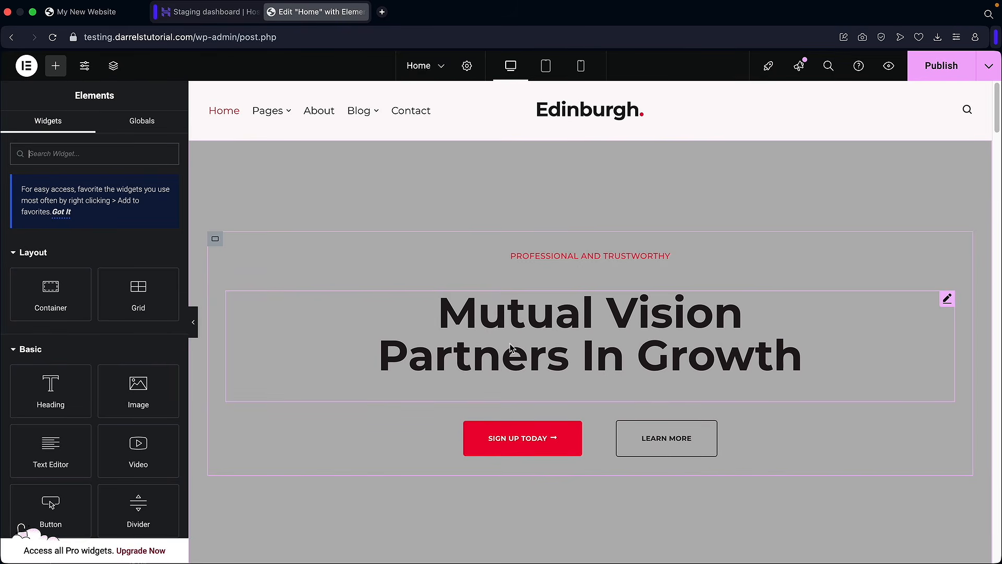
{"action": "scroll", "coordinate": [510, 348], "scroll_direction": "down", "scroll_amount": 10}
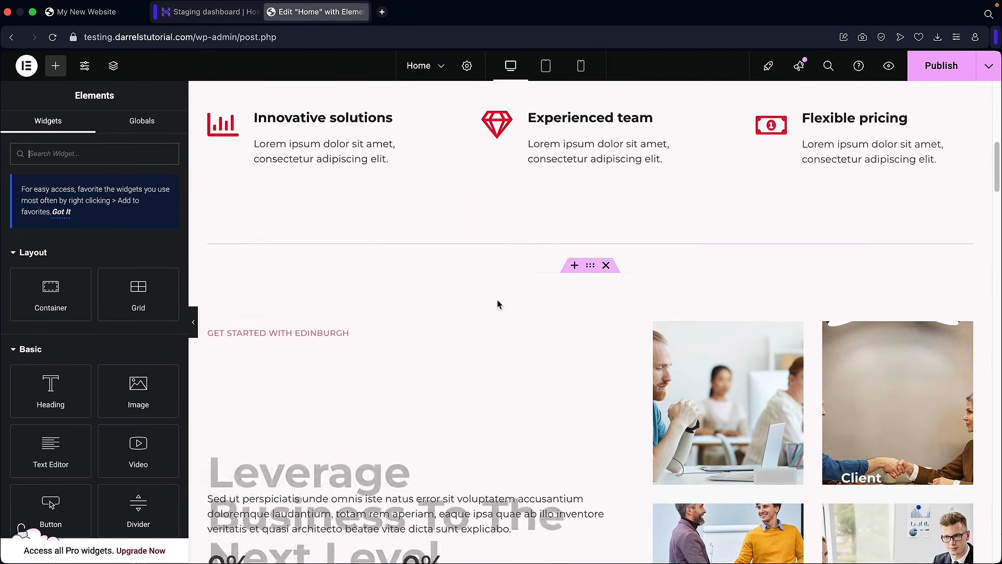
{"action": "scroll", "coordinate": [498, 301], "scroll_direction": "up", "scroll_amount": 8}
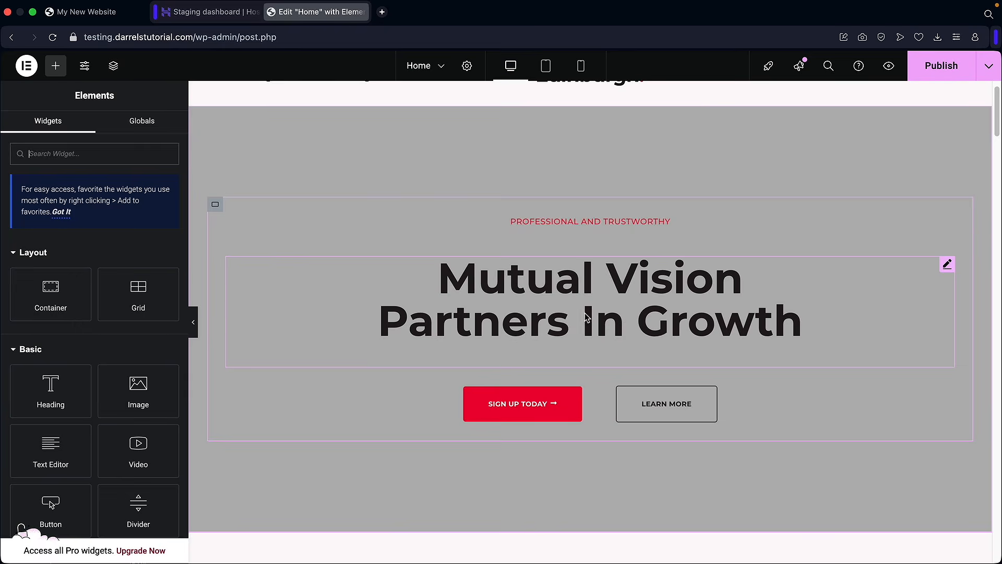
{"action": "scroll", "coordinate": [566, 308], "scroll_direction": "down", "scroll_amount": 2}
{"action": "scroll", "coordinate": [512, 363], "scroll_direction": "up", "scroll_amount": 2}
{"action": "left_click", "coordinate": [940, 66]}
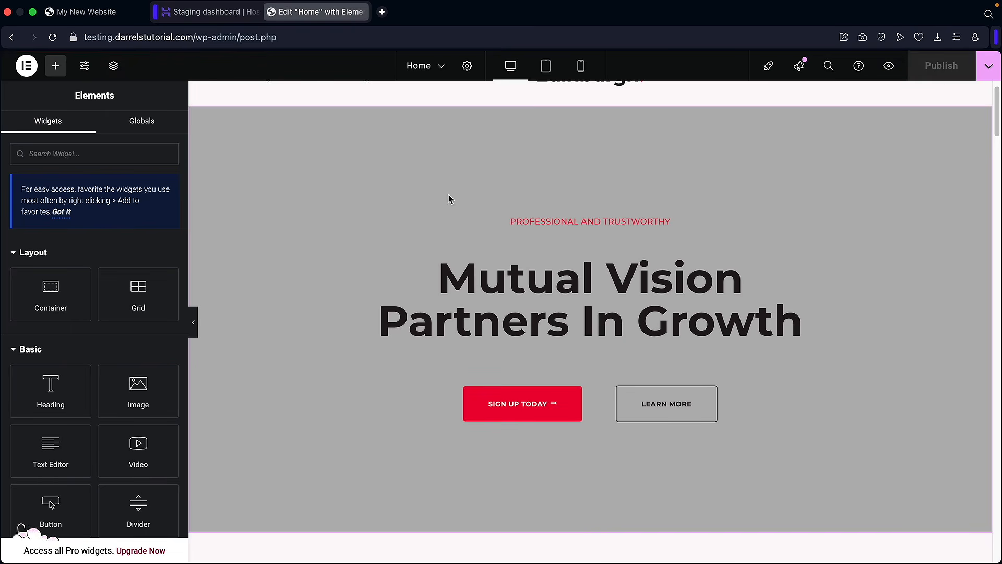
- Return to the hPanel staging list and briefly check the live homepage and Elementor editor
{"action": "left_click", "coordinate": [227, 13]}
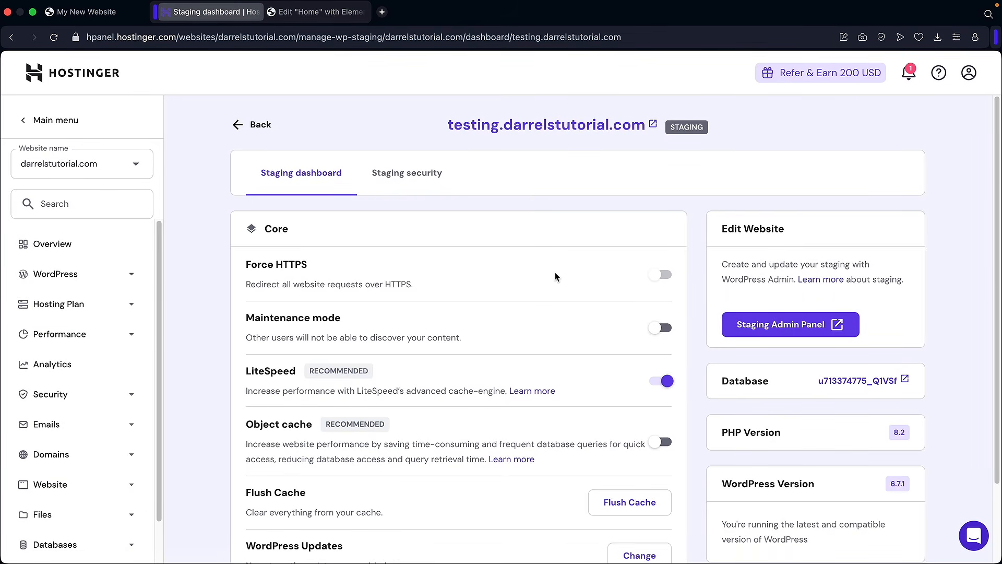
{"action": "left_click", "coordinate": [262, 129]}
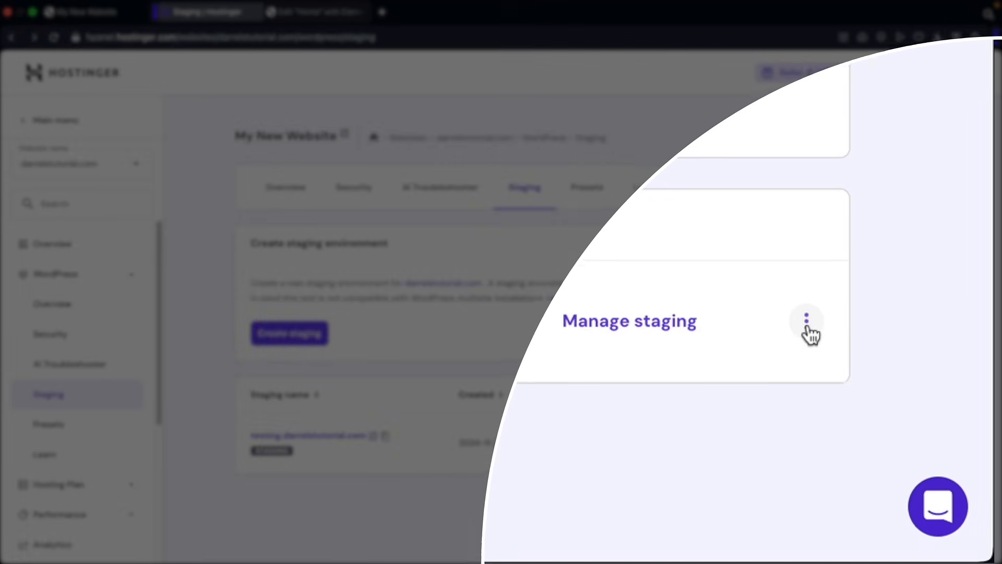
{"action": "left_click", "coordinate": [908, 443]}
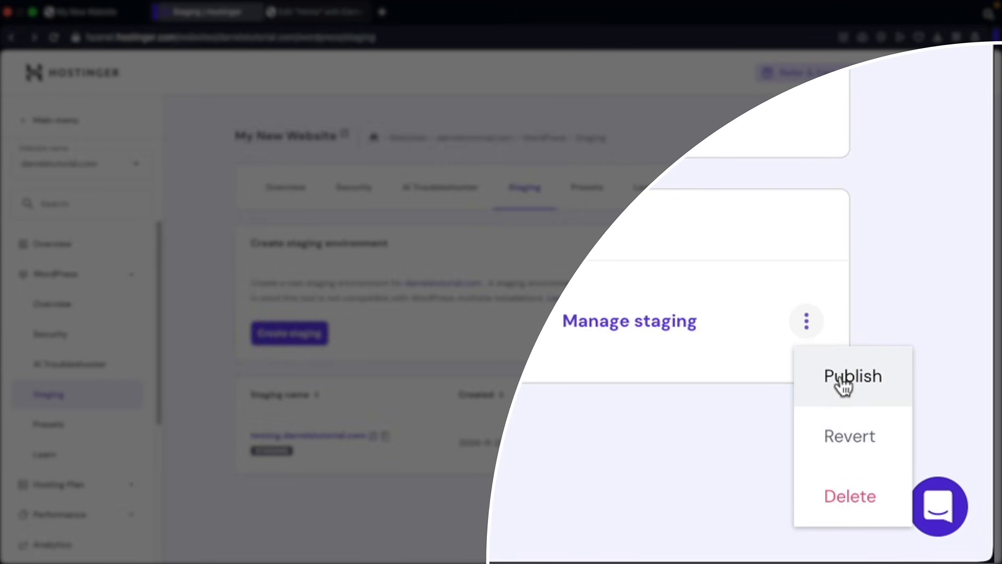
{"action": "left_click", "coordinate": [425, 472]}
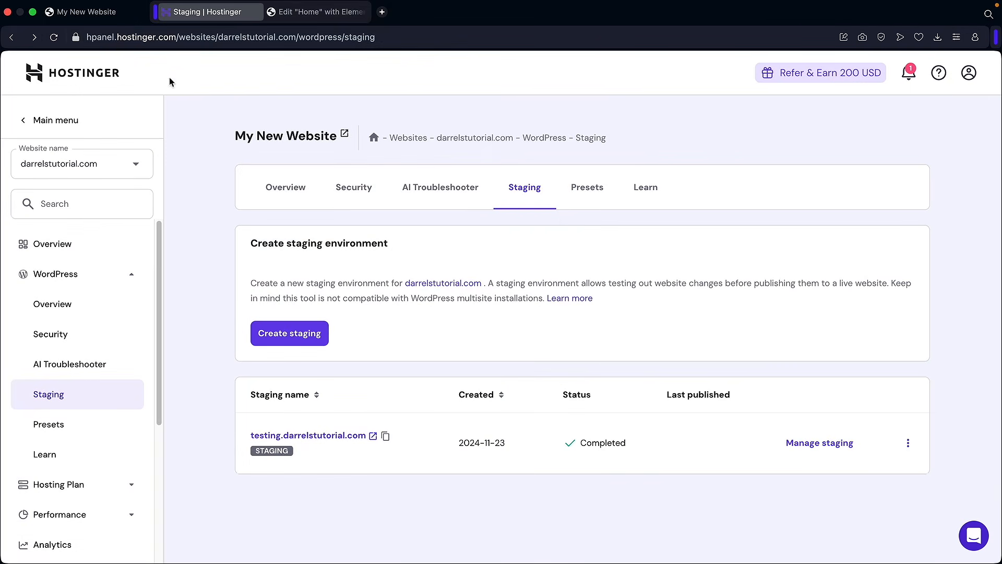
{"action": "left_click", "coordinate": [99, 11]}
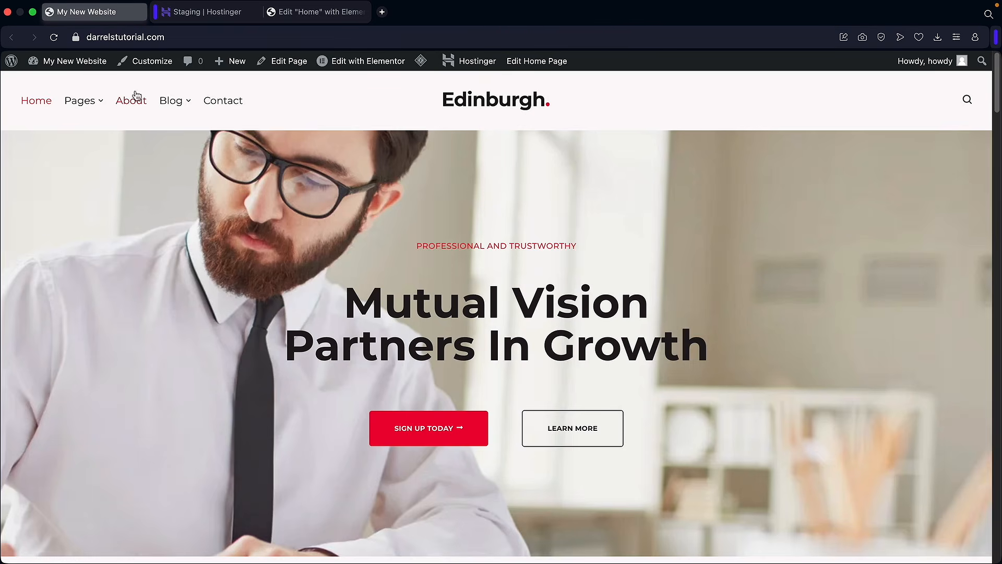
{"action": "left_click", "coordinate": [296, 14]}
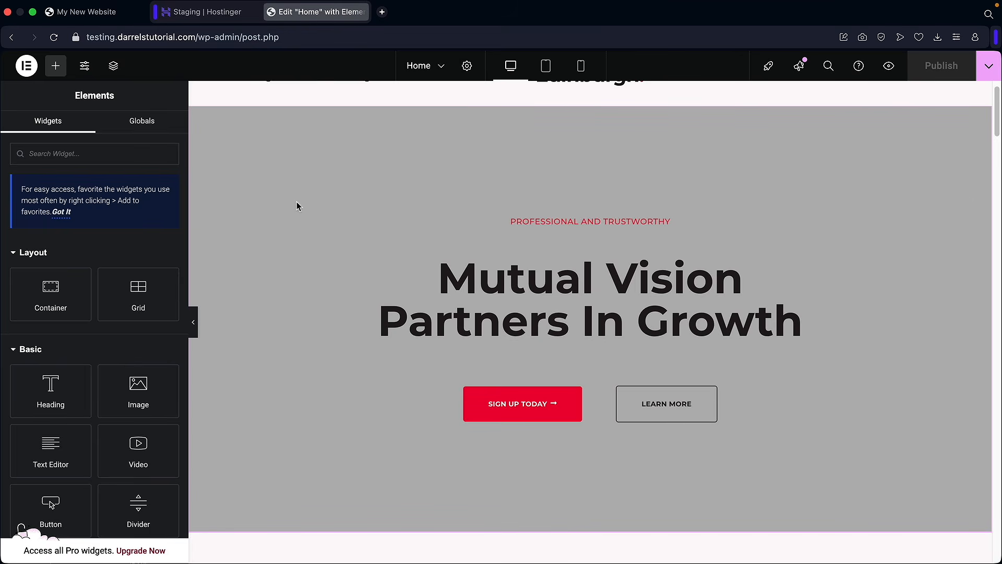
- Publish the testing.darrelstutorial.com staging copy to live and close the Deploying notice
{"action": "left_click", "coordinate": [223, 17]}
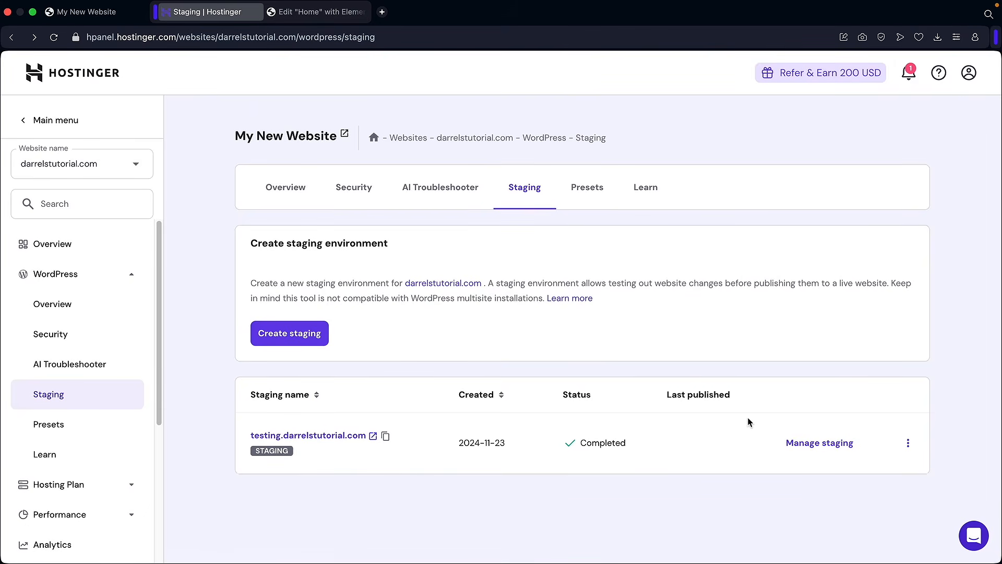
{"action": "left_click", "coordinate": [909, 443]}
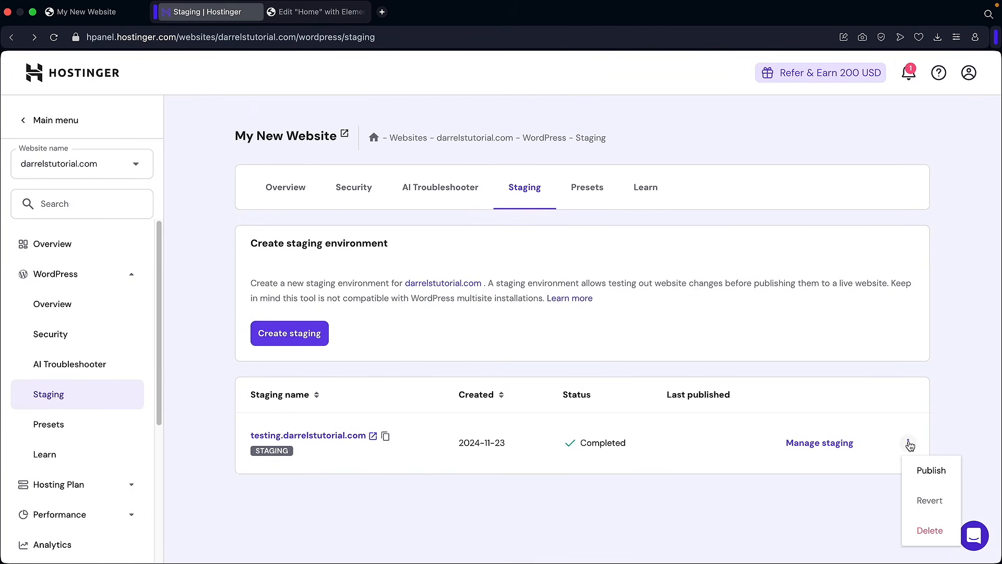
{"action": "left_click", "coordinate": [923, 472]}
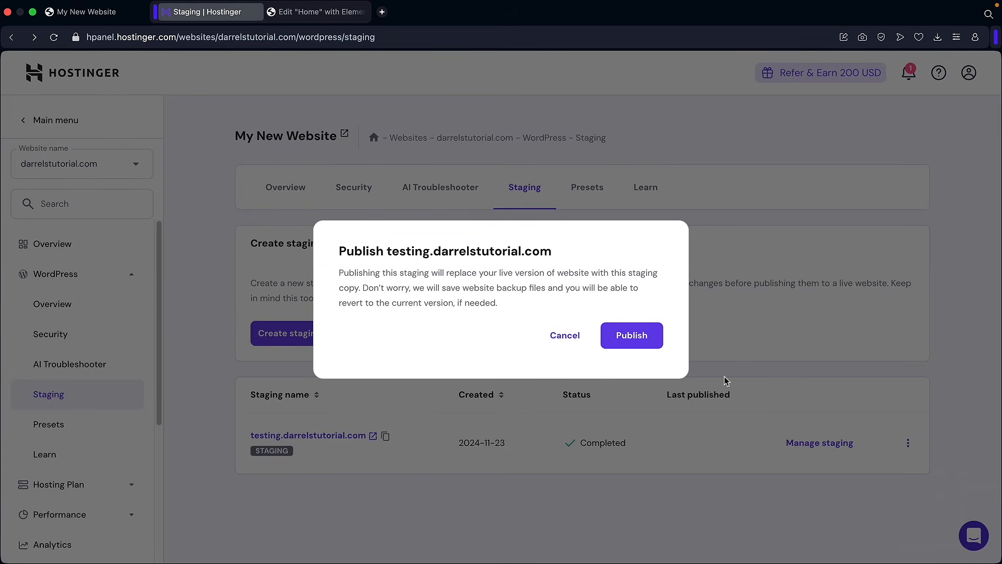
{"action": "left_click_drag", "start_coordinate": [529, 309], "coordinate": [383, 292]}
{"action": "left_click", "coordinate": [382, 293]}
{"action": "left_click", "coordinate": [637, 337]}
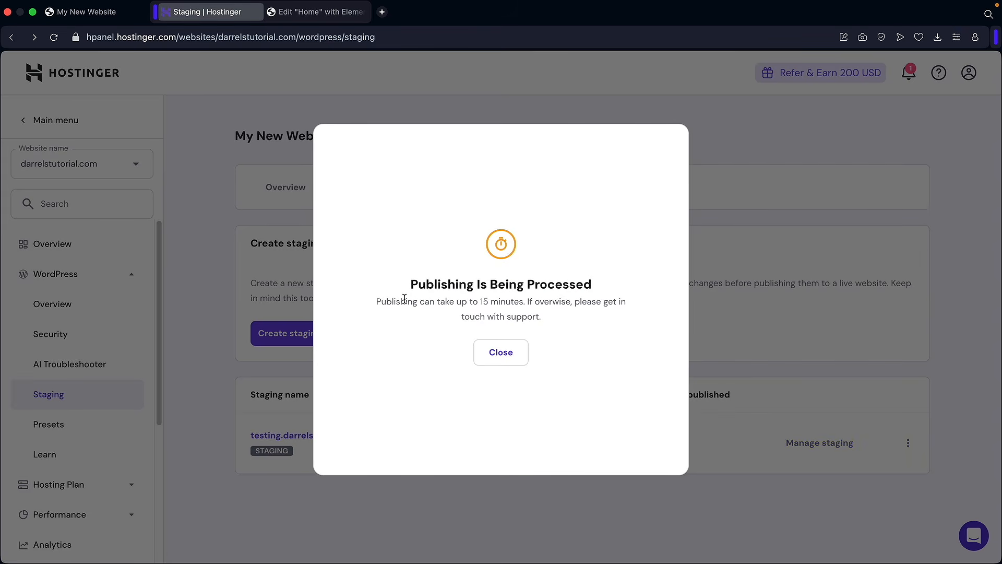
{"action": "left_click_drag", "start_coordinate": [389, 302], "coordinate": [577, 316]}
{"action": "left_click", "coordinate": [576, 317]}
{"action": "left_click", "coordinate": [512, 356]}
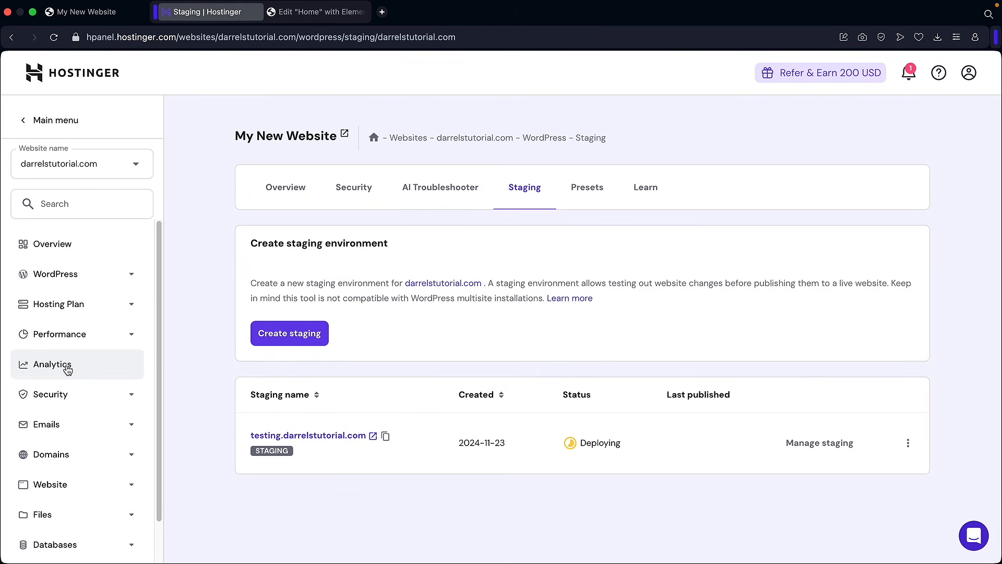
- Open darrelstutorial.com Analytics and review top visitors by IP address and by country
{"action": "left_click", "coordinate": [67, 370]}
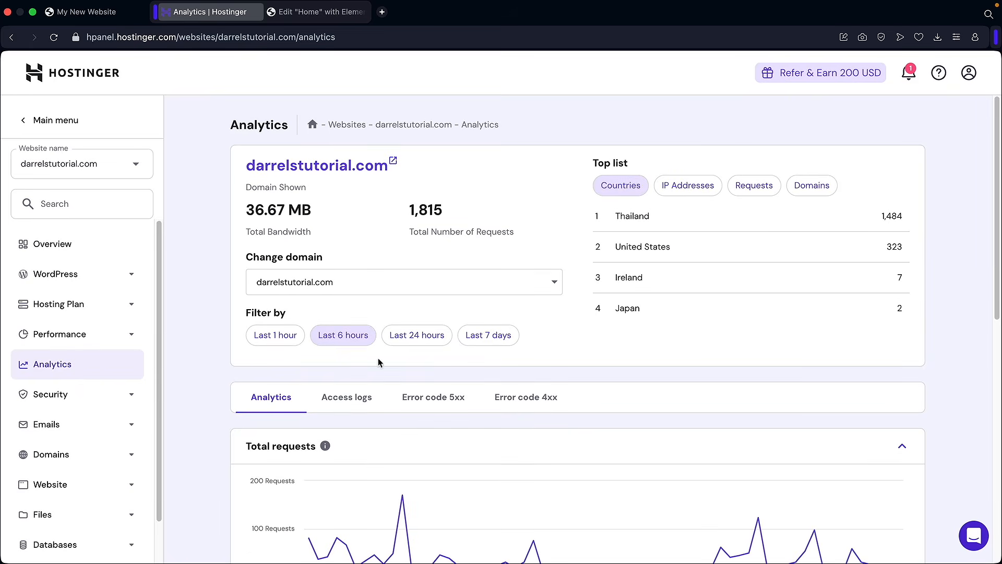
{"action": "left_click", "coordinate": [703, 193]}
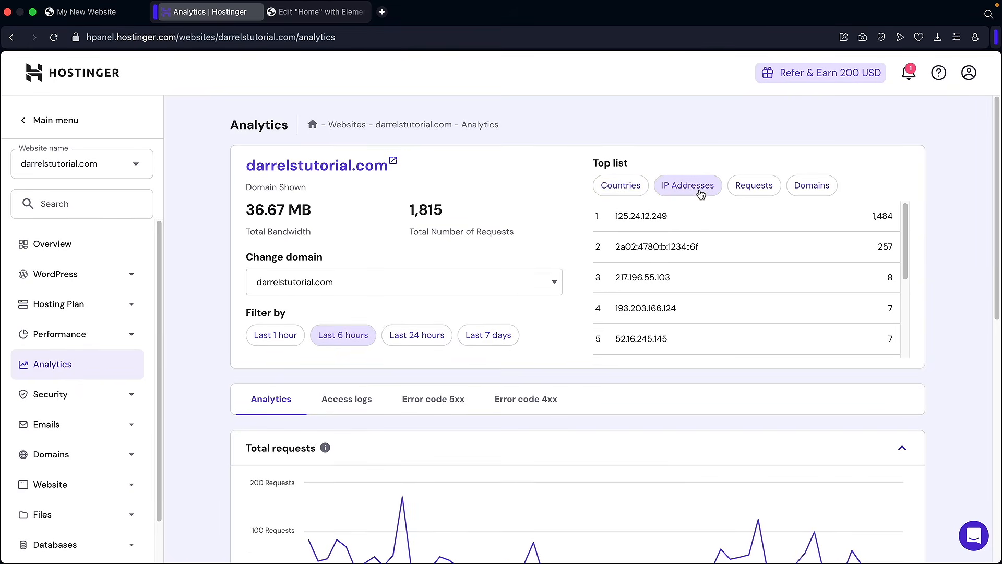
{"action": "left_click", "coordinate": [635, 190]}
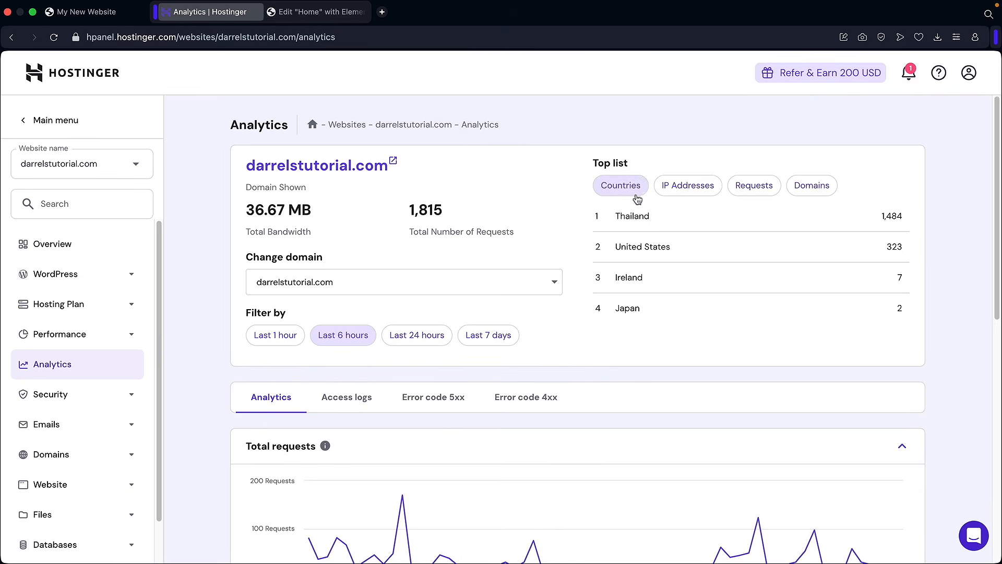
{"action": "scroll", "coordinate": [670, 286], "scroll_direction": "down", "scroll_amount": 7}
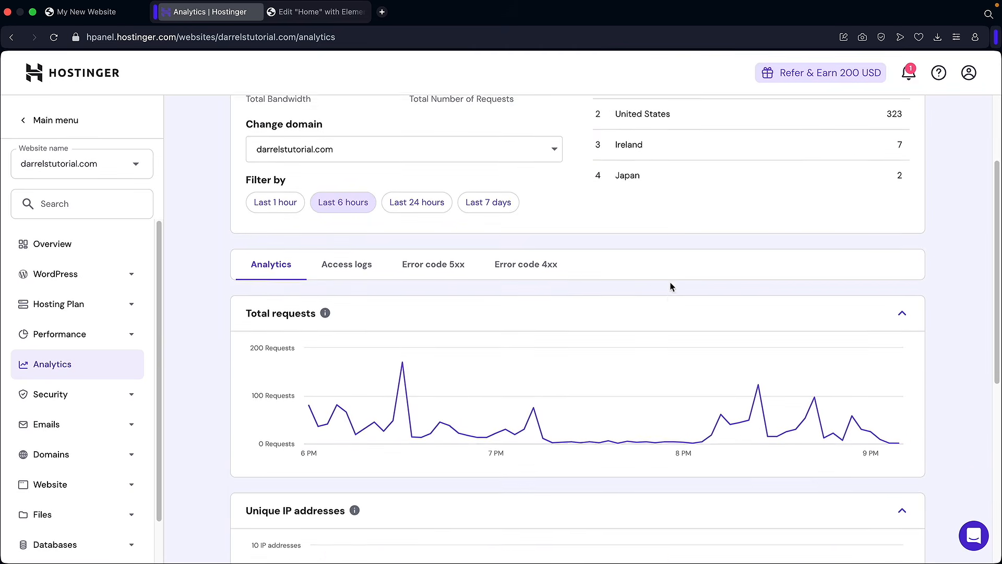
{"action": "scroll", "coordinate": [494, 312], "scroll_direction": "down", "scroll_amount": 2}
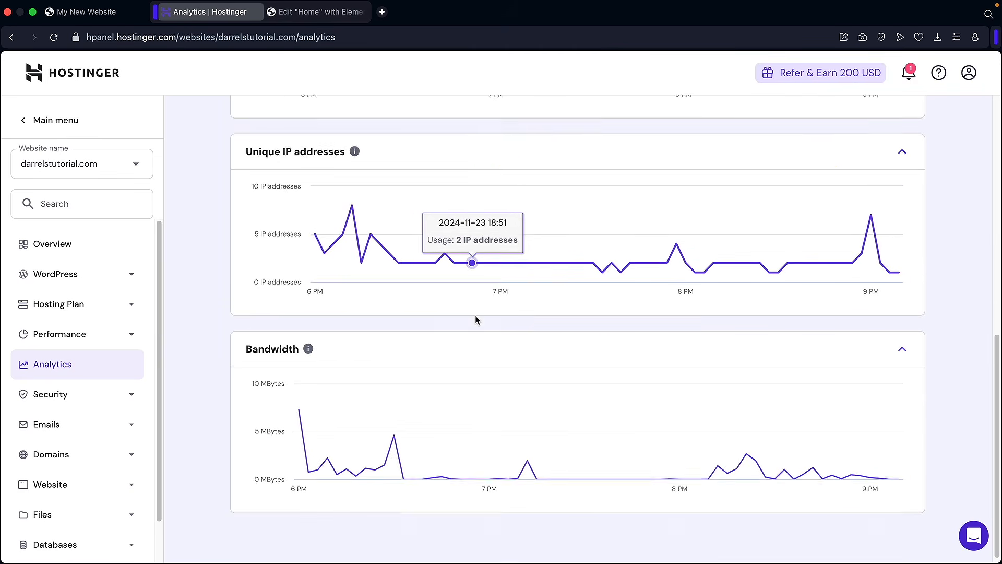
{"action": "scroll", "coordinate": [792, 422], "scroll_direction": "up", "scroll_amount": 1}
{"action": "scroll", "coordinate": [653, 324], "scroll_direction": "up", "scroll_amount": 9}
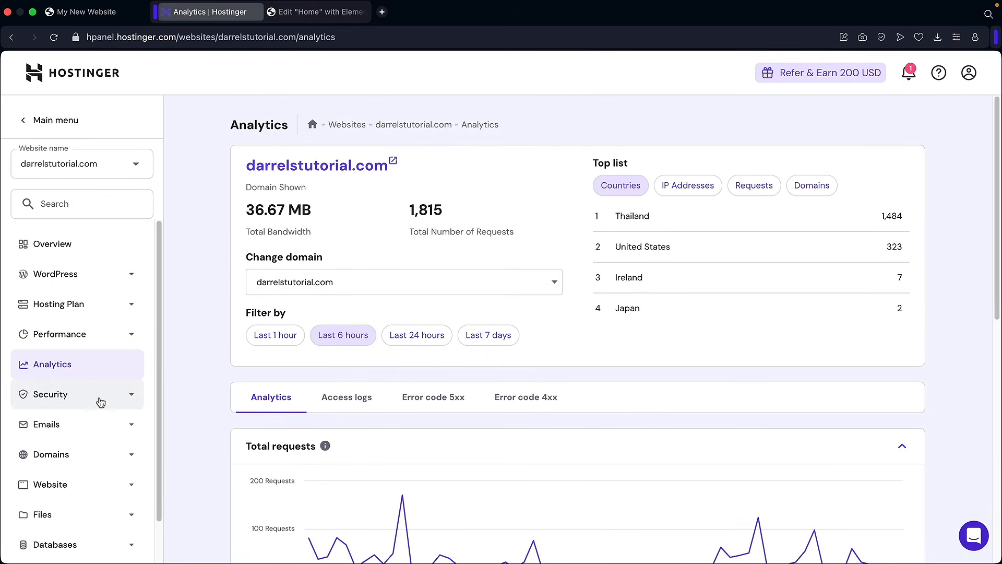
- Activate the free email plan for darrelstutorial.com and create the admin mailbox
{"action": "left_click", "coordinate": [62, 426]}
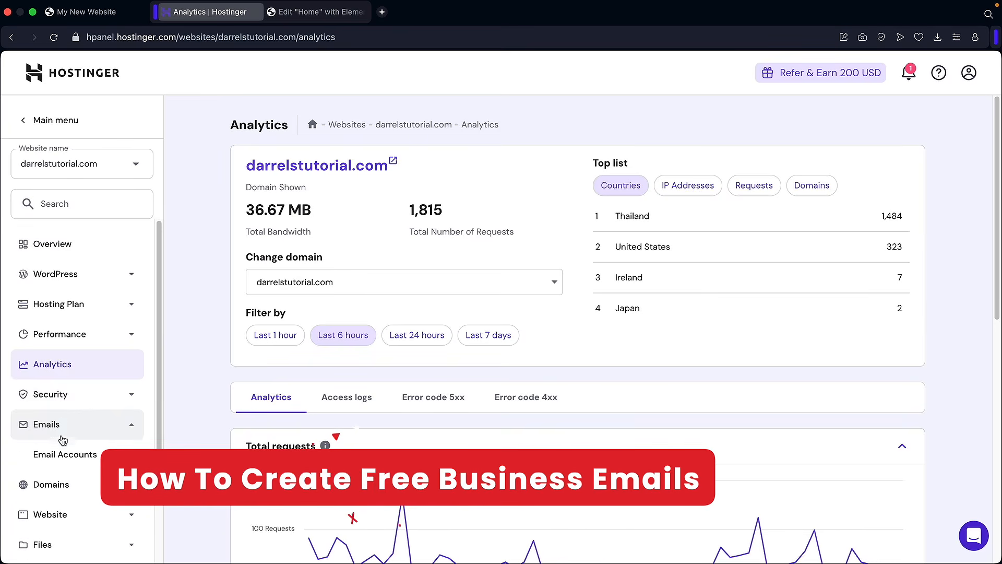
{"action": "left_click", "coordinate": [64, 457]}
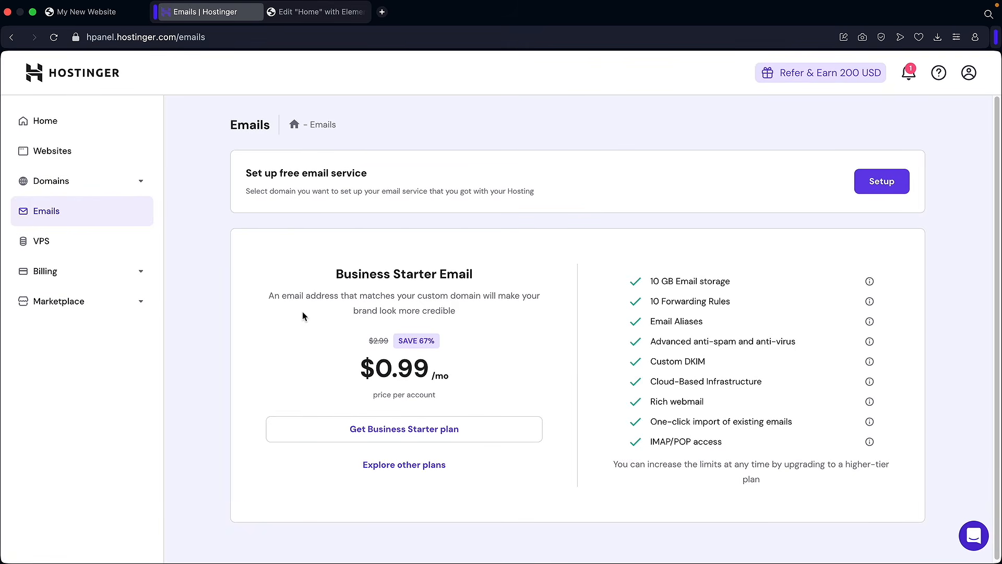
{"action": "left_click", "coordinate": [881, 184]}
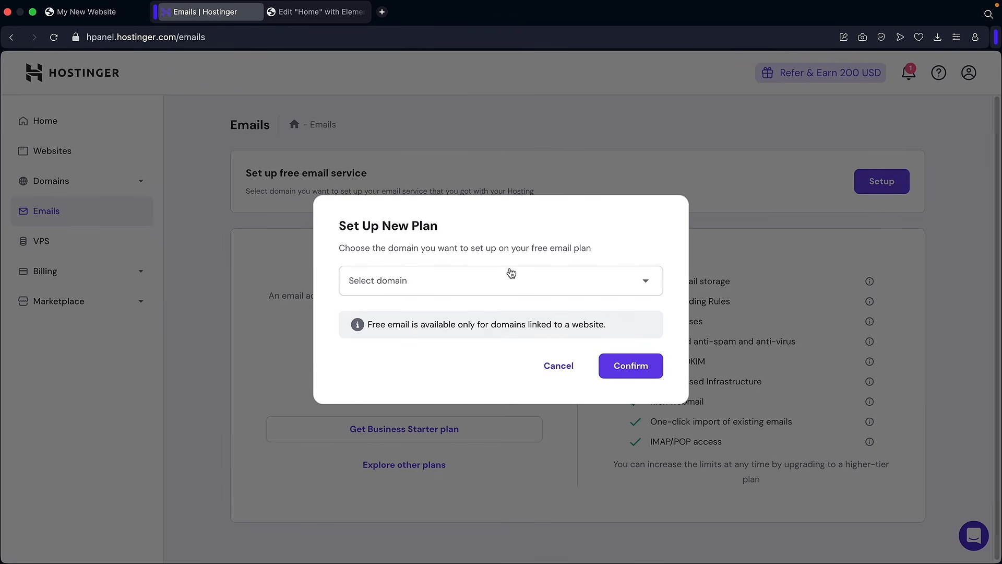
{"action": "left_click", "coordinate": [509, 279]}
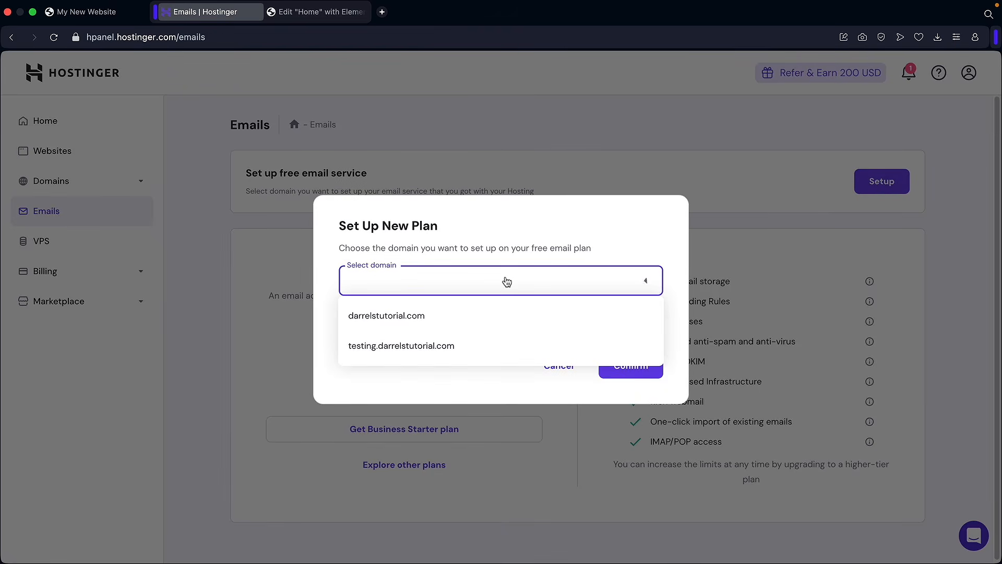
{"action": "left_click", "coordinate": [432, 320]}
{"action": "left_click", "coordinate": [642, 368]}
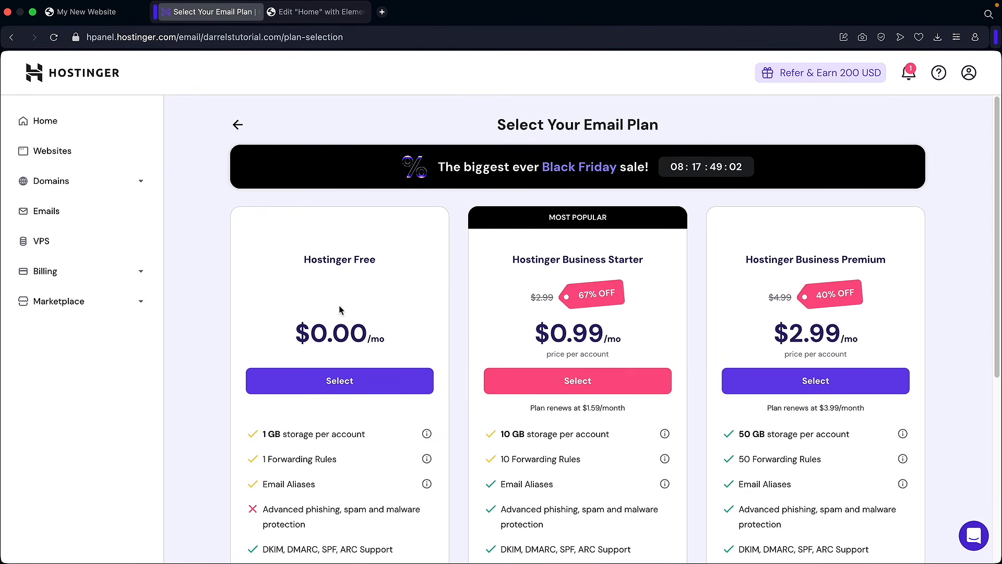
{"action": "left_click", "coordinate": [338, 384]}
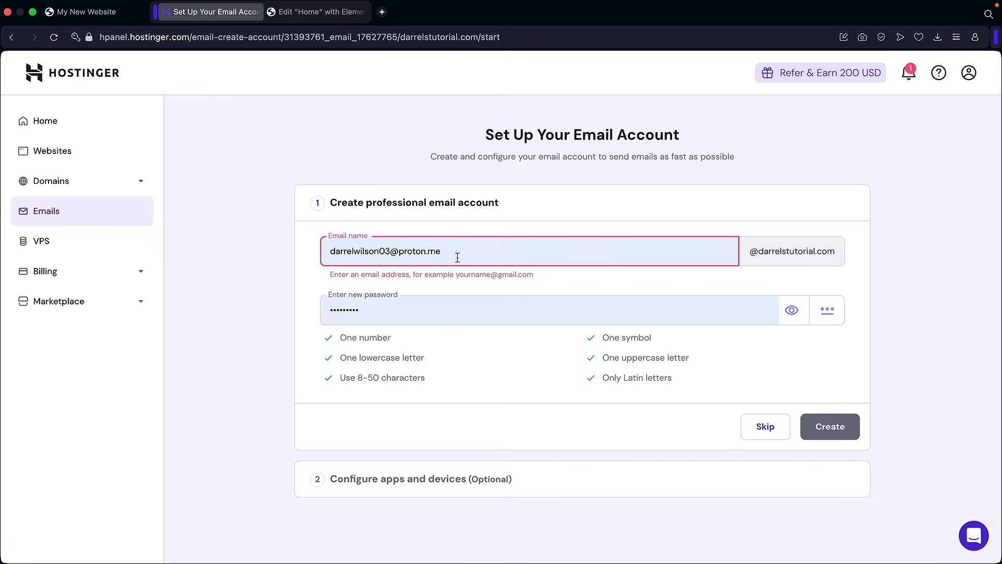
{"action": "triple_click", "coordinate": [459, 256]}
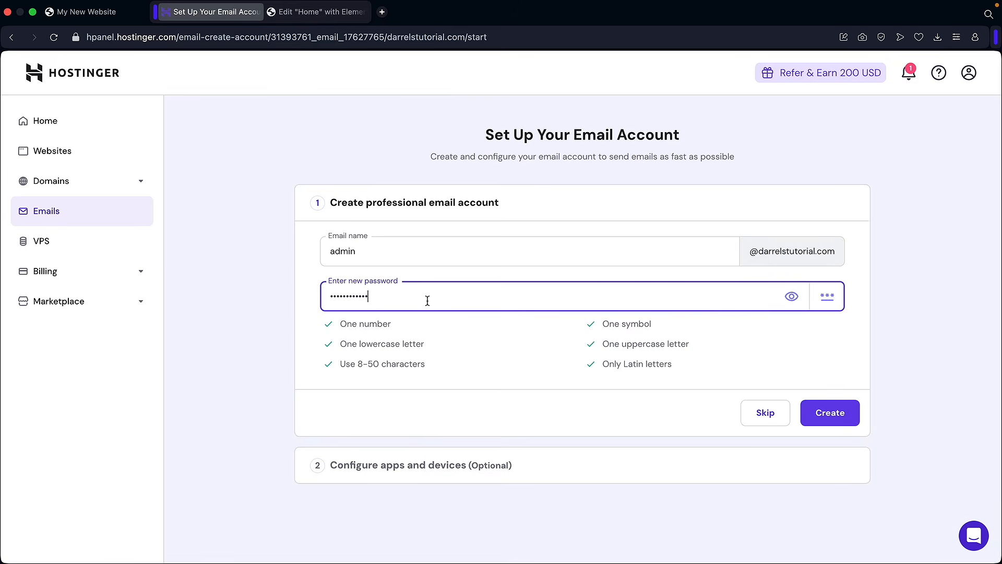
{"action": "left_click", "coordinate": [829, 413]}
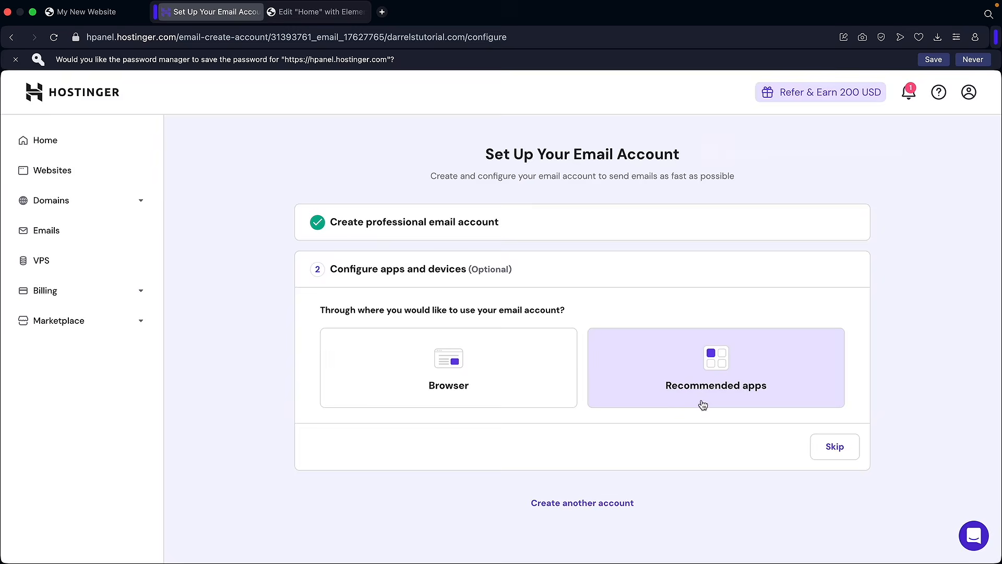
{"action": "left_click", "coordinate": [835, 448]}
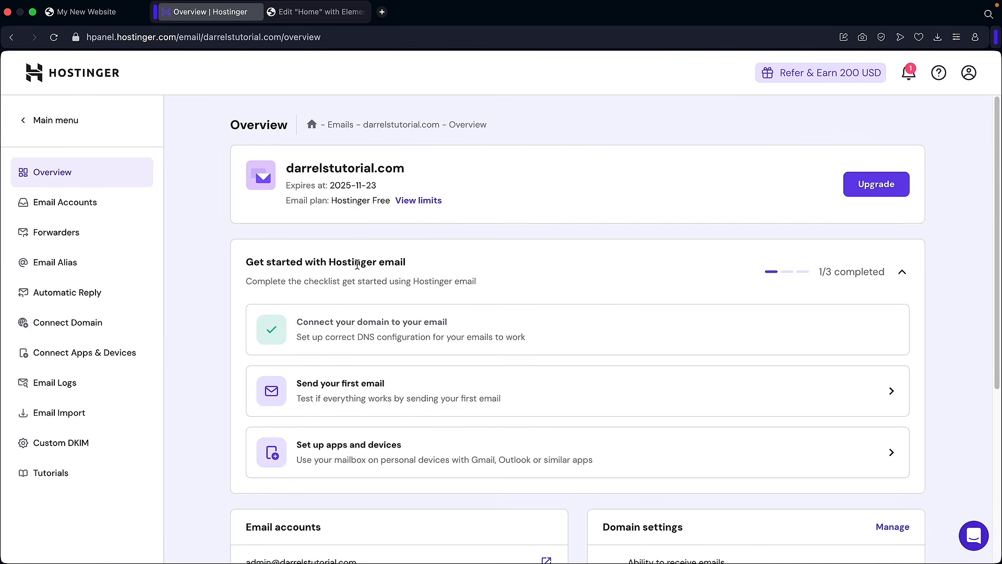
- Log into the new mailbox's webmail, then return to the hPanel Websites list
{"action": "left_click", "coordinate": [68, 207]}
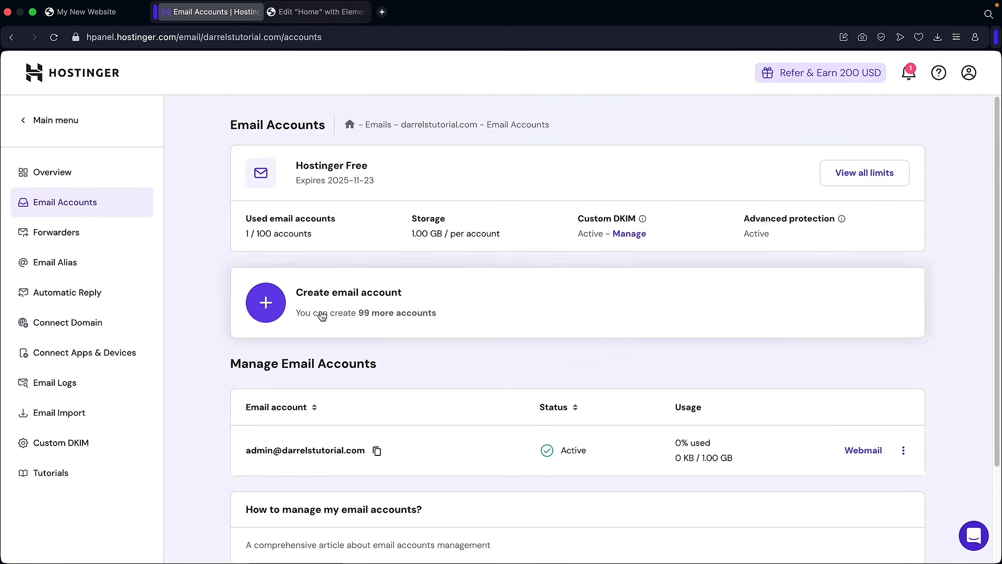
{"action": "scroll", "coordinate": [381, 338], "scroll_direction": "down", "scroll_amount": 3}
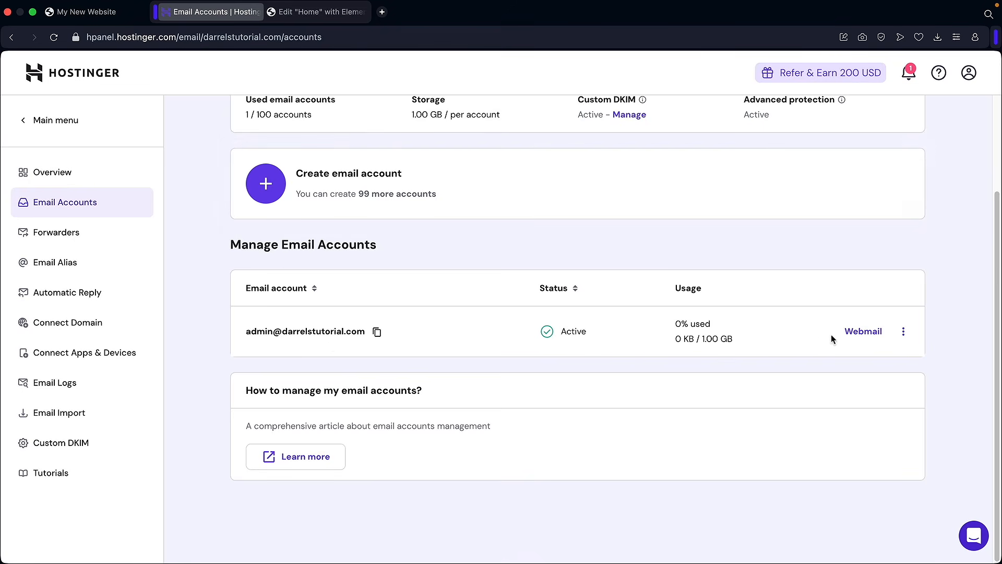
{"action": "left_click", "coordinate": [860, 339]}
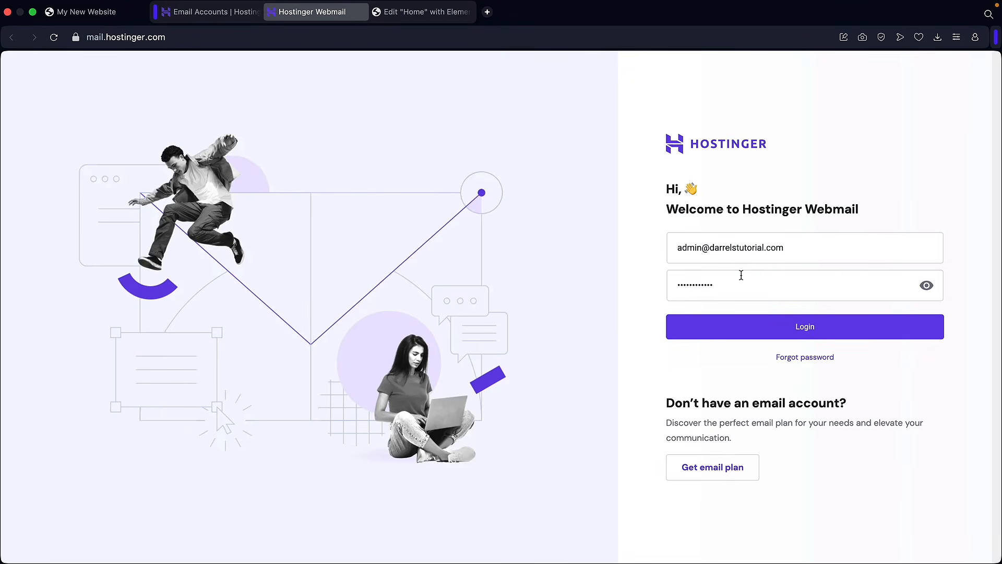
{"action": "left_click", "coordinate": [789, 327]}
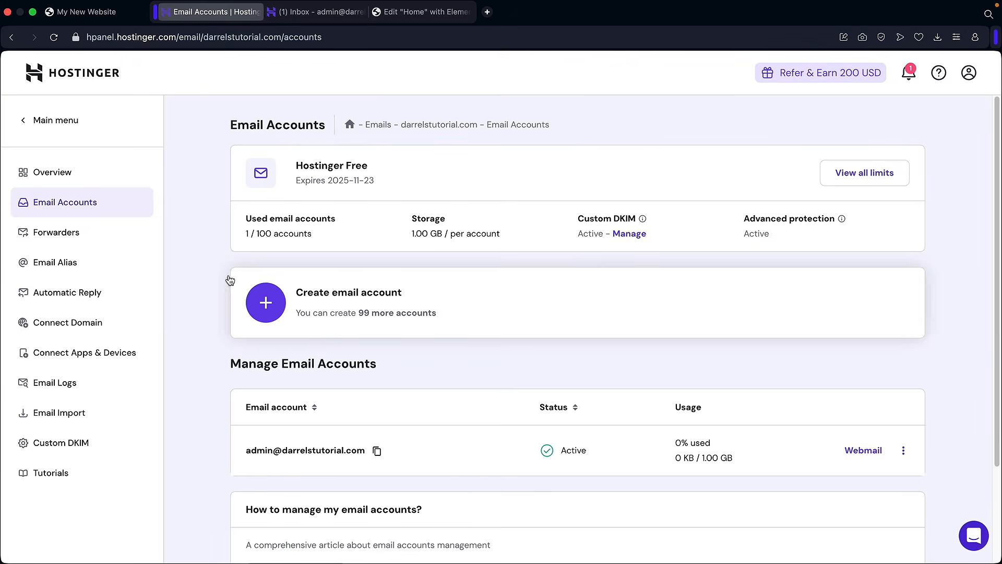
{"action": "left_click", "coordinate": [73, 124]}
{"action": "left_click", "coordinate": [74, 201]}
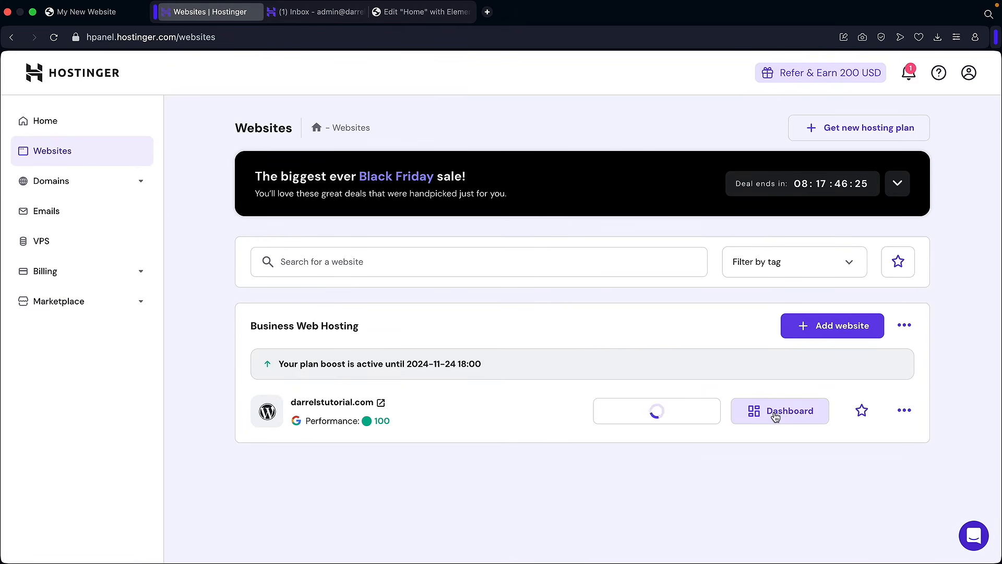
- Create the subdomain 'help' in darrelstutorial.com's Subdomains settings
{"action": "left_click", "coordinate": [783, 418]}
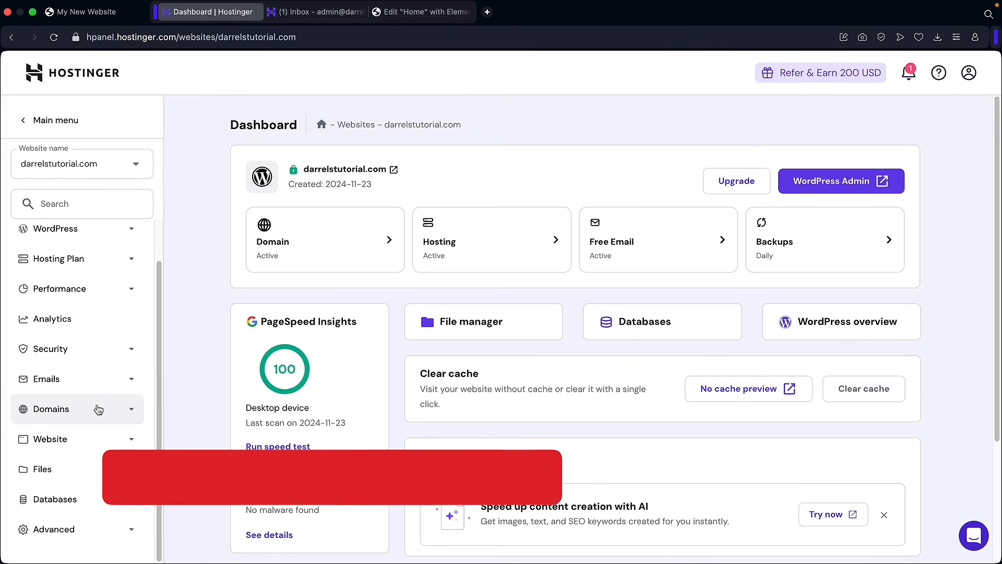
{"action": "left_click", "coordinate": [67, 410]}
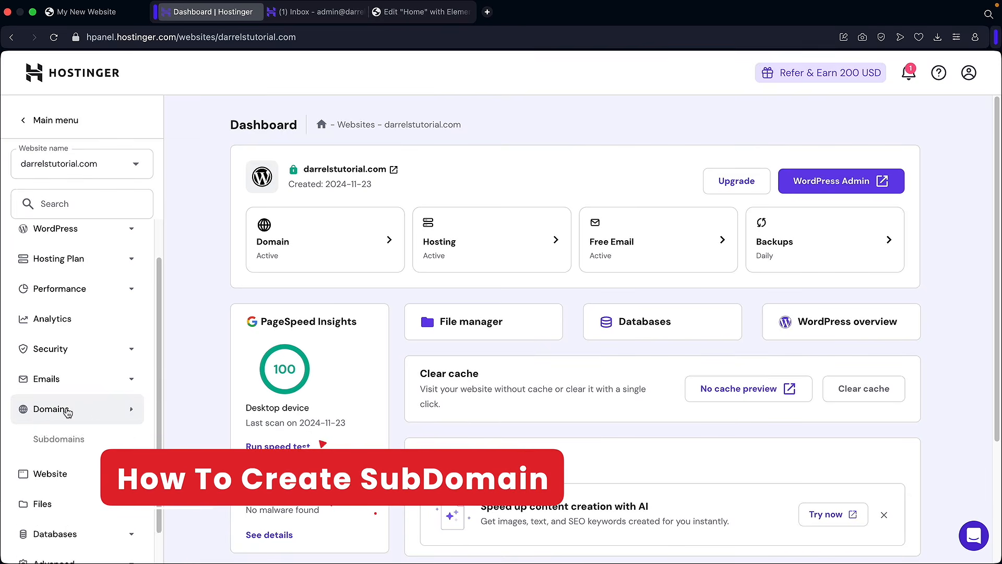
{"action": "left_click", "coordinate": [60, 443]}
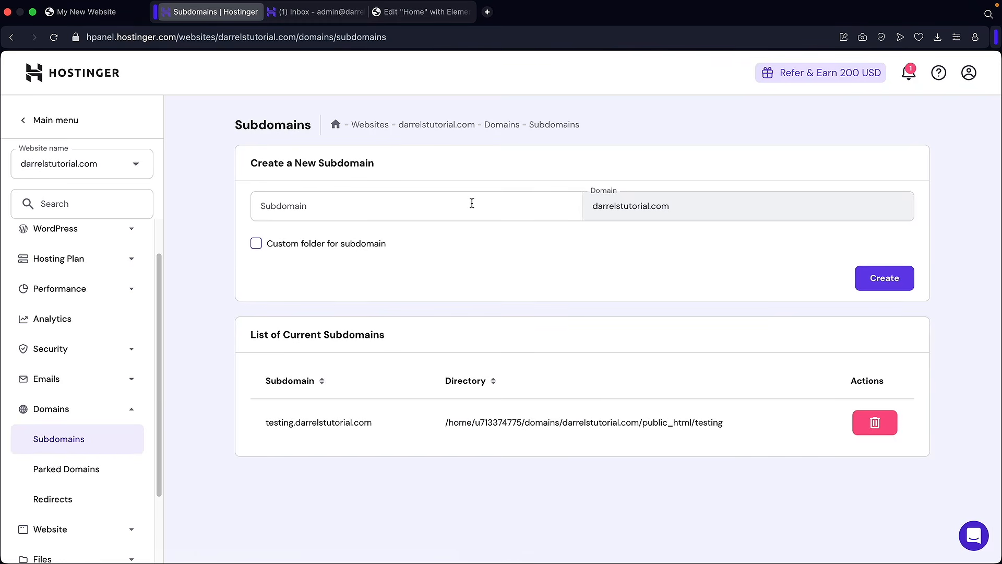
{"action": "left_click", "coordinate": [400, 208]}
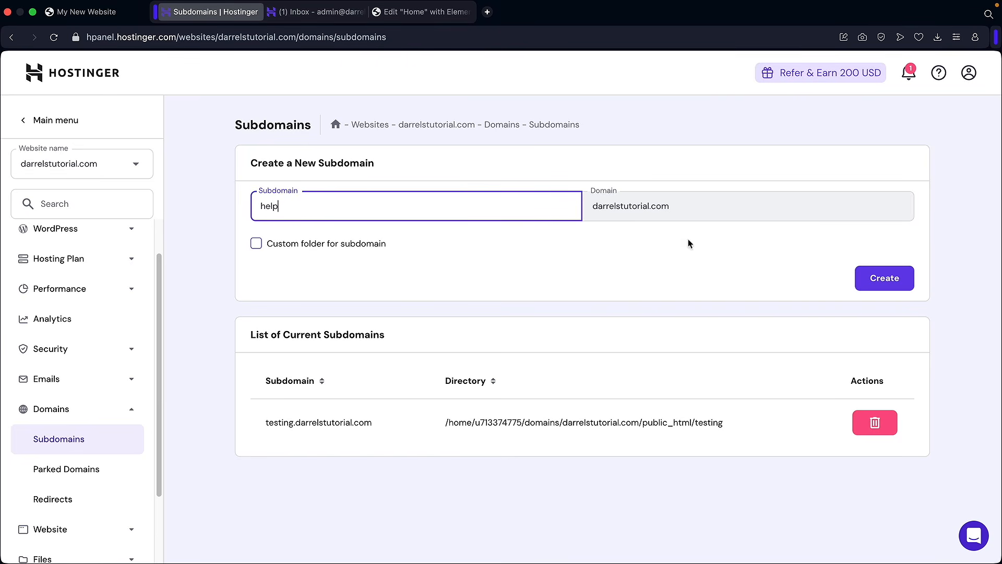
{"action": "left_click", "coordinate": [887, 285]}
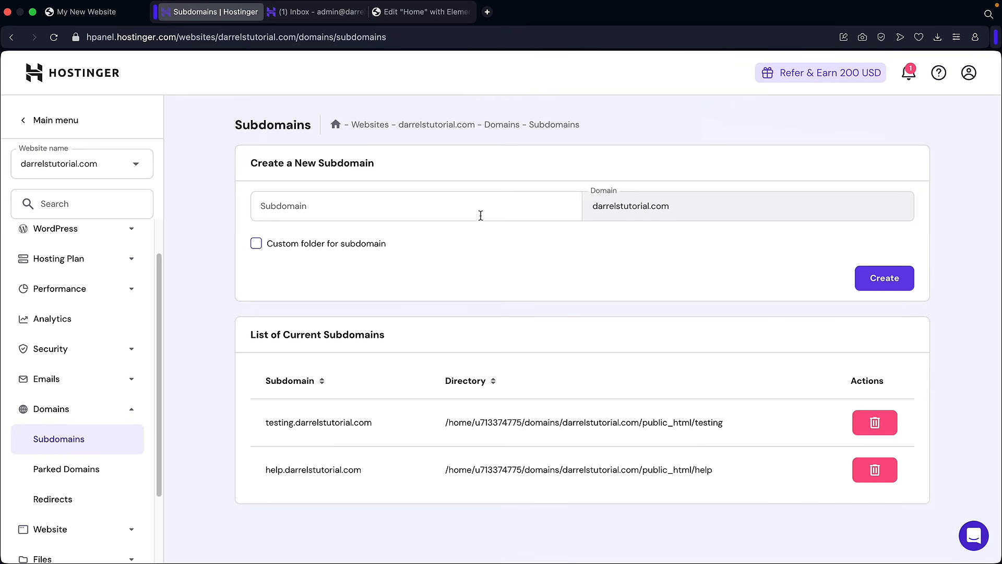
- Confirm help.darrelstutorial.com appears in the WordPress overview and the Websites list
{"action": "left_click", "coordinate": [84, 236]}
{"action": "left_click", "coordinate": [78, 257]}
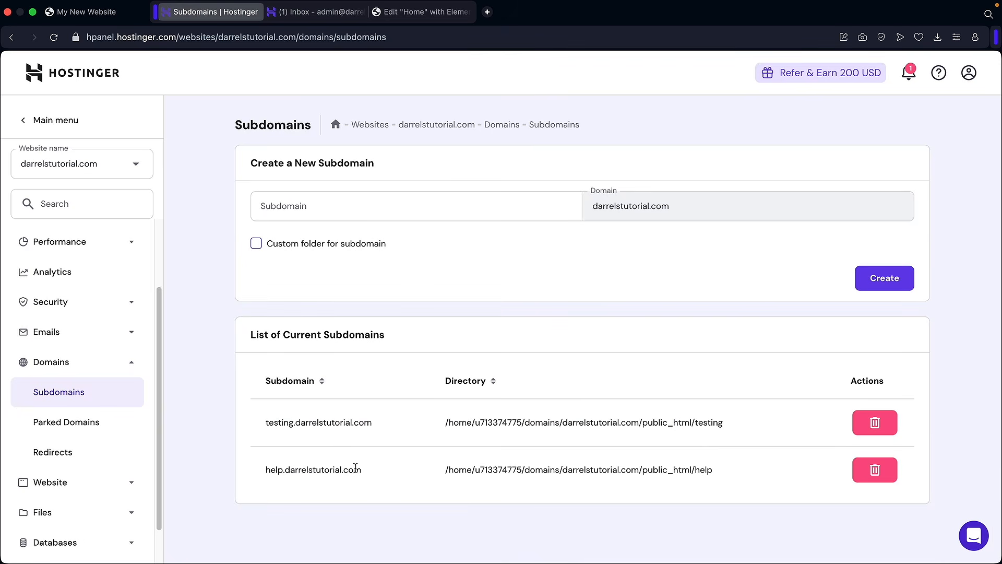
{"action": "left_click_drag", "start_coordinate": [356, 468], "coordinate": [263, 470]}
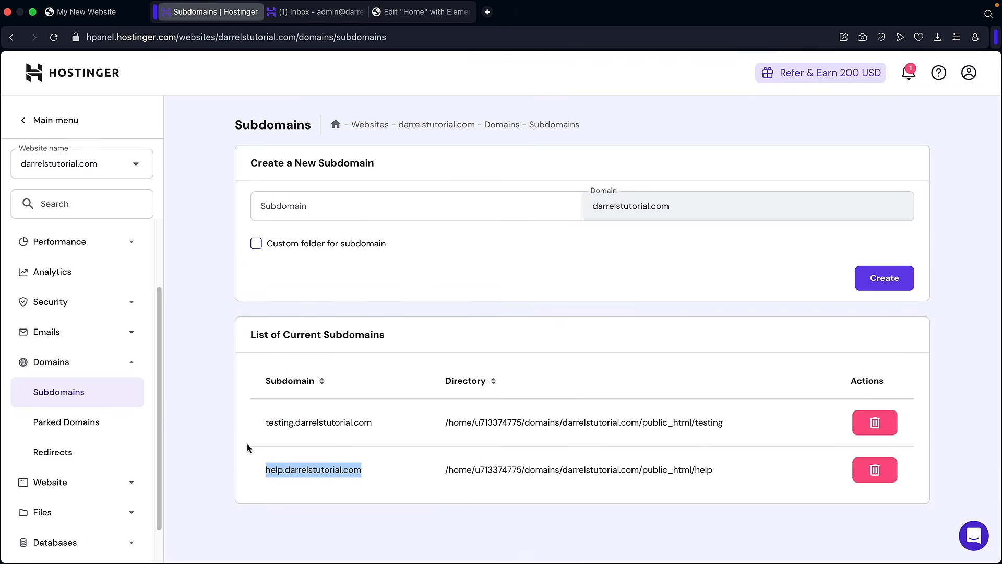
{"action": "left_click", "coordinate": [42, 119]}
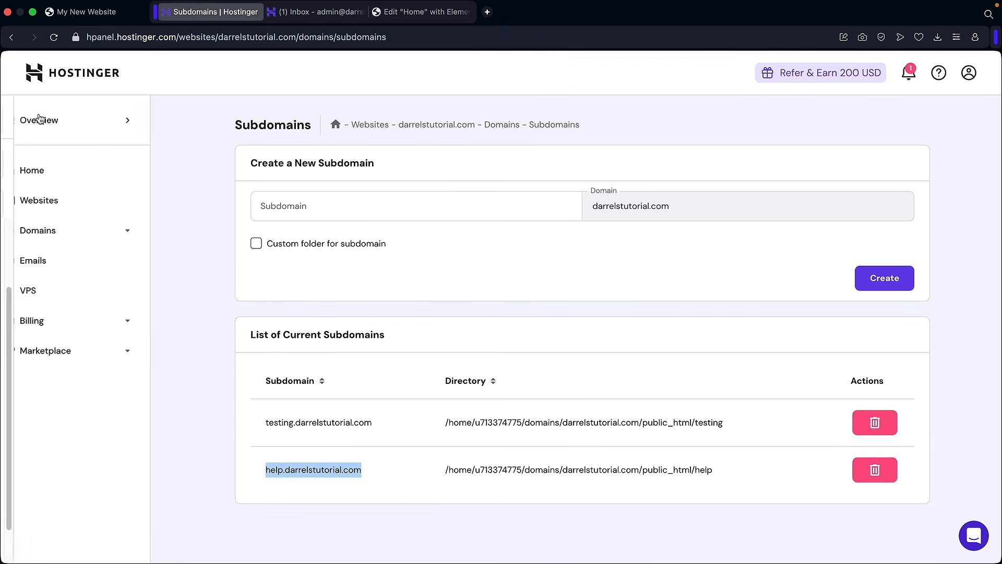
{"action": "left_click", "coordinate": [56, 202]}
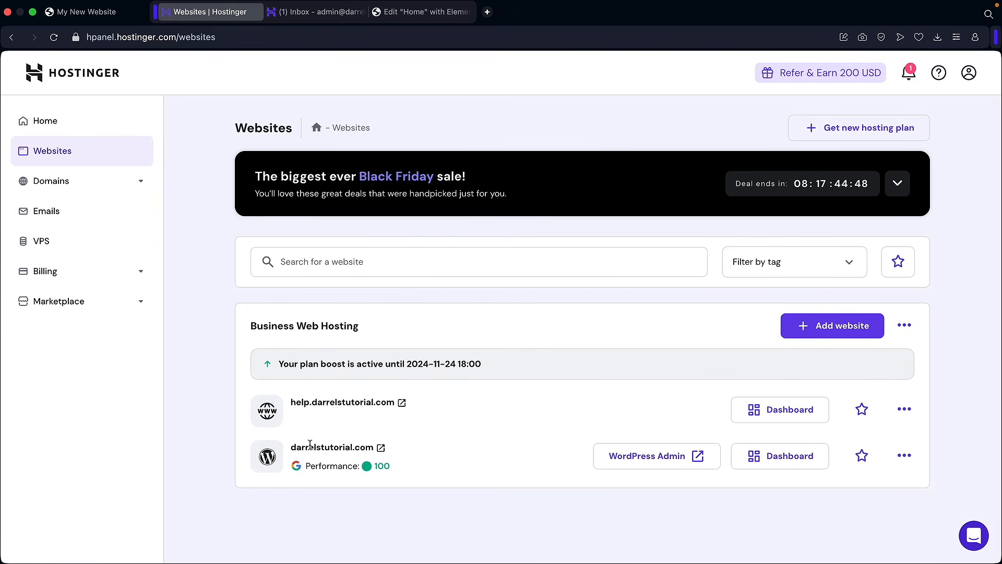
- Start a new WordPress installation titled Tutorial and enter its administrator password
{"action": "left_click", "coordinate": [793, 411]}
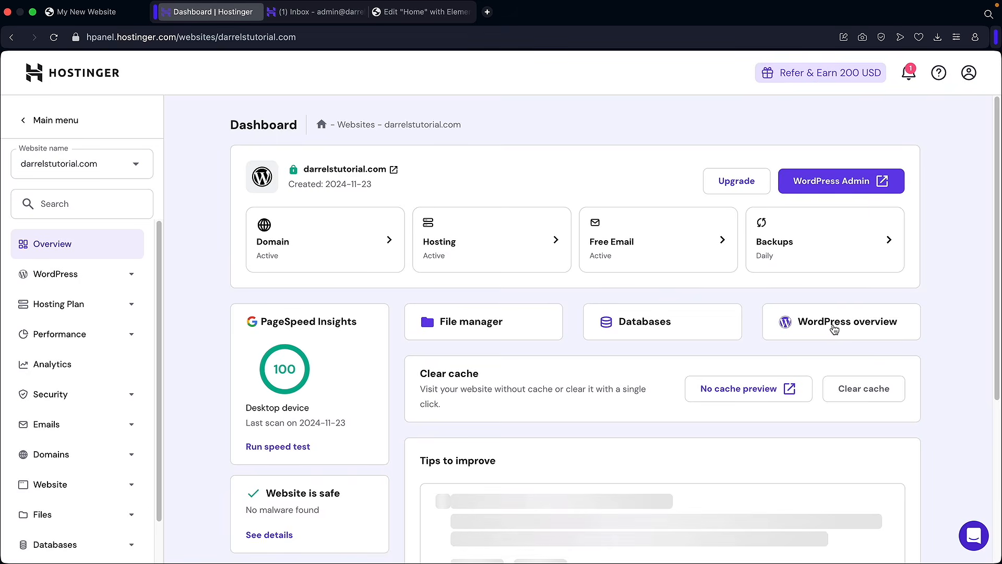
{"action": "left_click", "coordinate": [834, 326]}
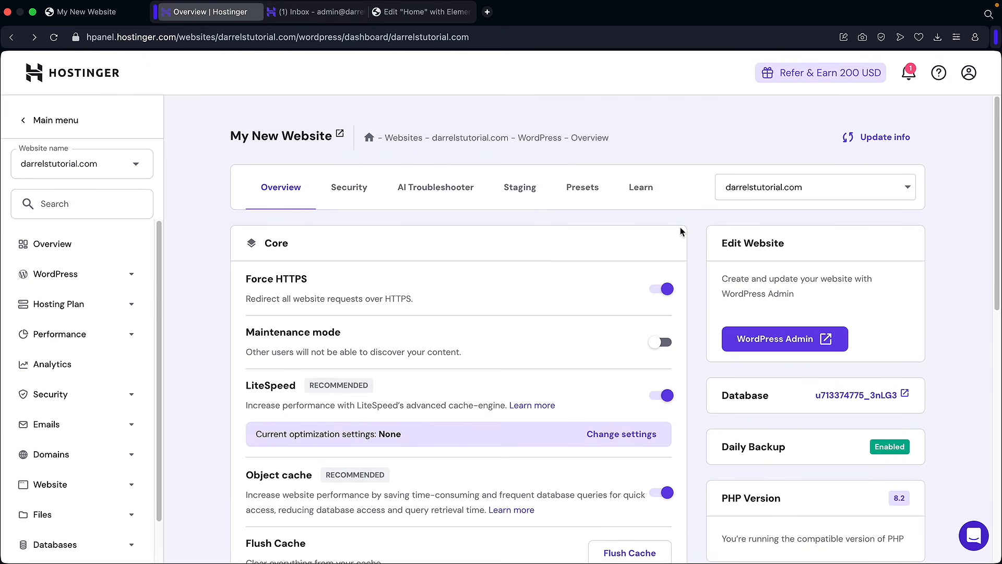
{"action": "scroll", "coordinate": [680, 229], "scroll_direction": "down", "scroll_amount": 7}
{"action": "scroll", "coordinate": [681, 229], "scroll_direction": "down", "scroll_amount": 4}
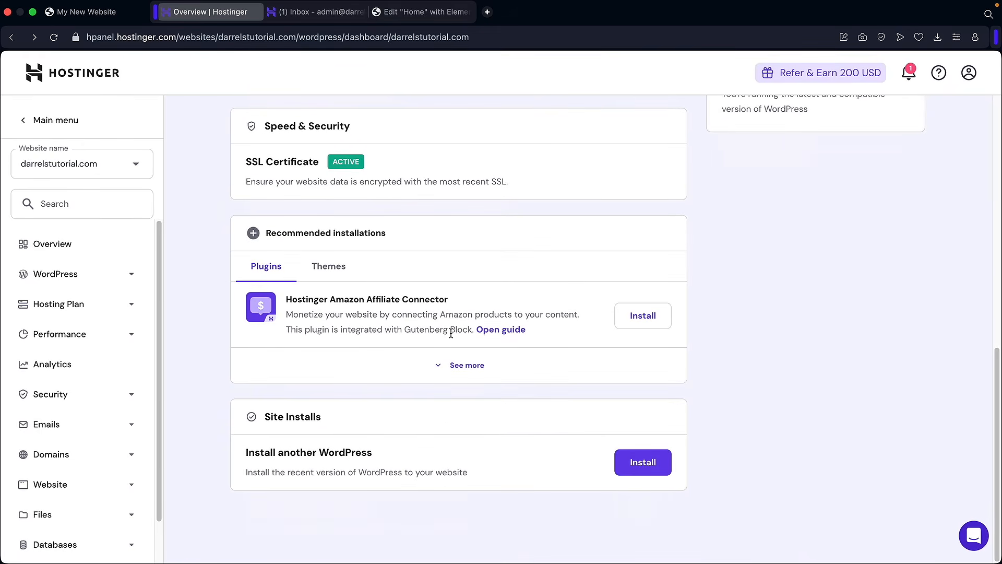
{"action": "left_click", "coordinate": [642, 462]}
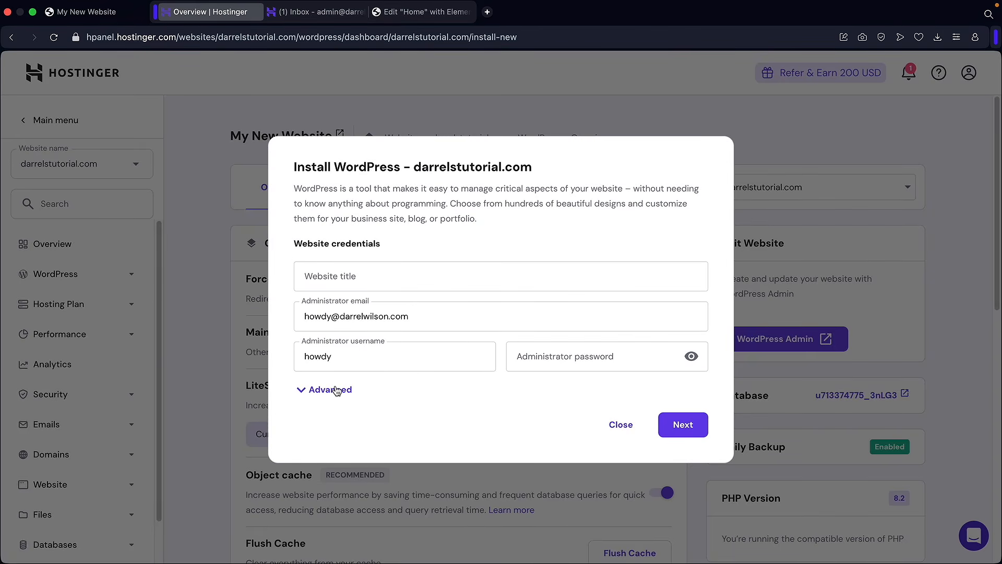
{"action": "left_click", "coordinate": [546, 364]}
{"action": "type", "text": "••••••"}
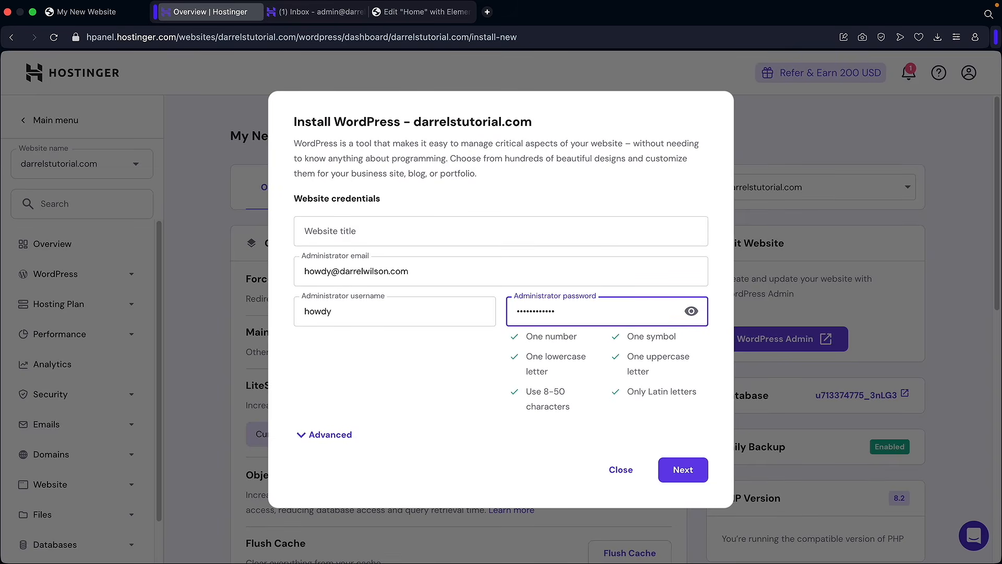
- Set the install path to help.darrelstutorial.com, keep version 6.7.1, and install WordPress
{"action": "left_click", "coordinate": [334, 434]}
{"action": "scroll", "coordinate": [470, 412], "scroll_direction": "down", "scroll_amount": 3}
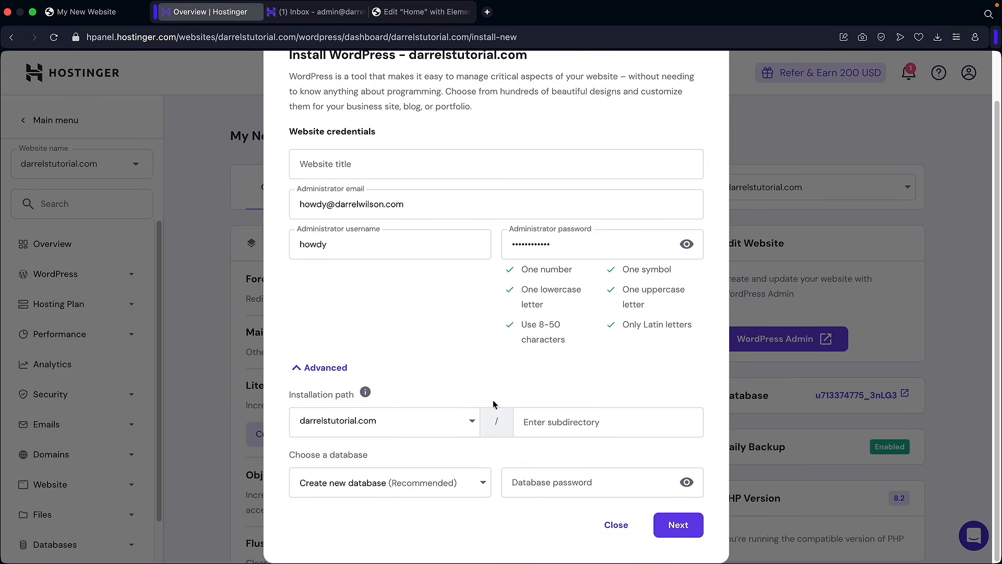
{"action": "left_click", "coordinate": [428, 424]}
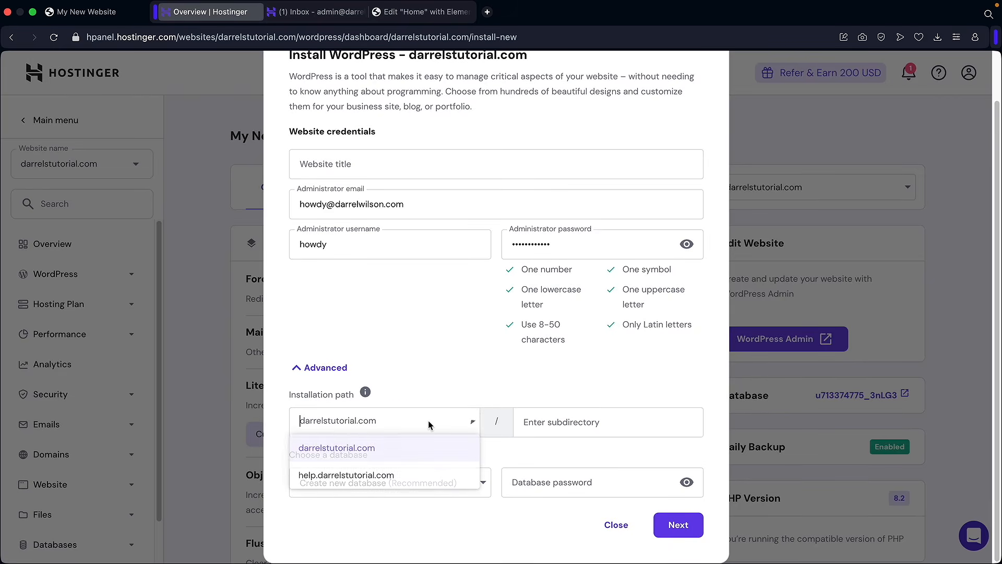
{"action": "left_click", "coordinate": [330, 478]}
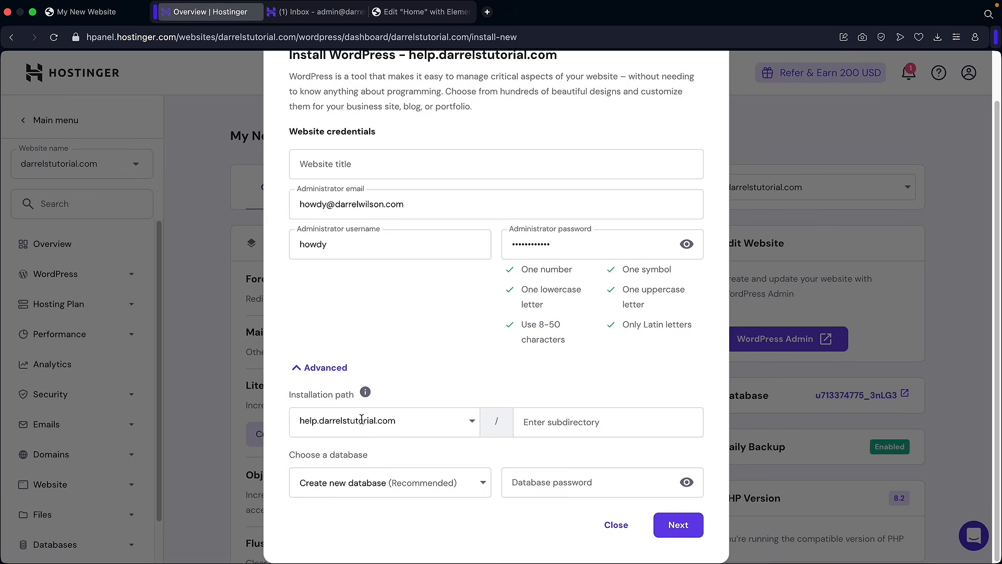
{"action": "left_click", "coordinate": [671, 522]}
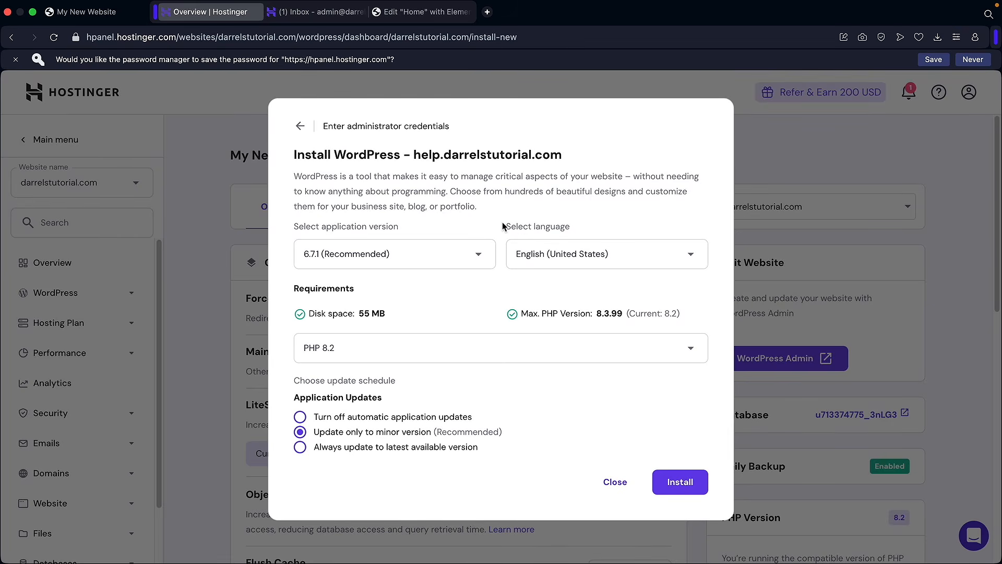
{"action": "left_click", "coordinate": [681, 482]}
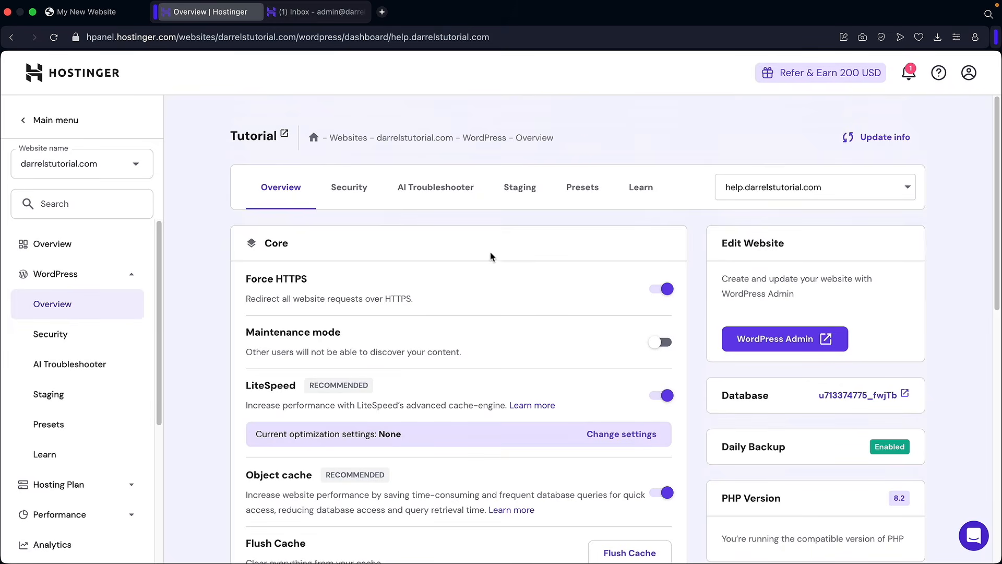
- Open help.darrelstutorial.com's WordPress admin, view the Tutorial site's Hello world front end, then return
{"action": "left_click", "coordinate": [772, 190]}
{"action": "left_click", "coordinate": [770, 238]}
{"action": "left_click", "coordinate": [779, 340]}
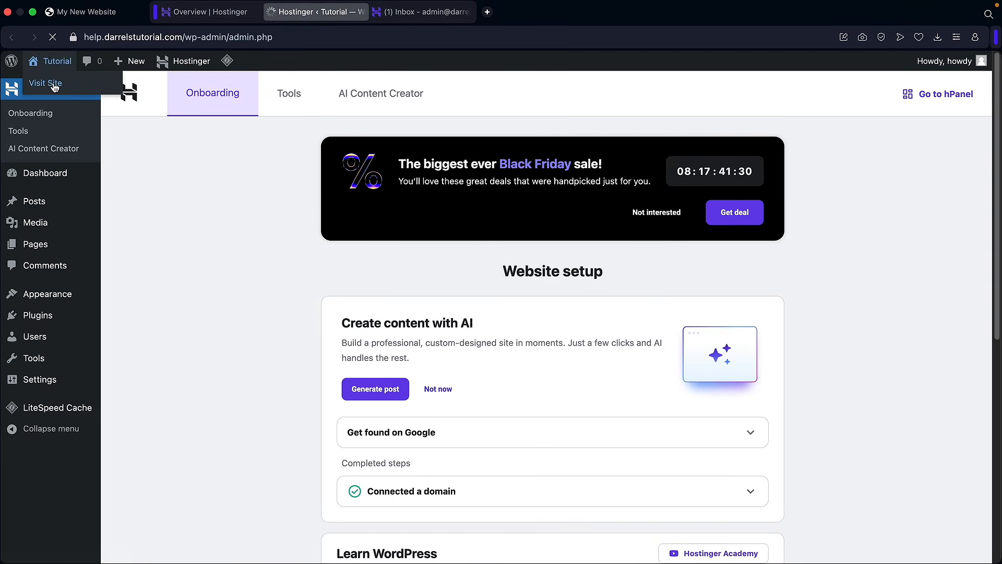
{"action": "left_click", "coordinate": [71, 83]}
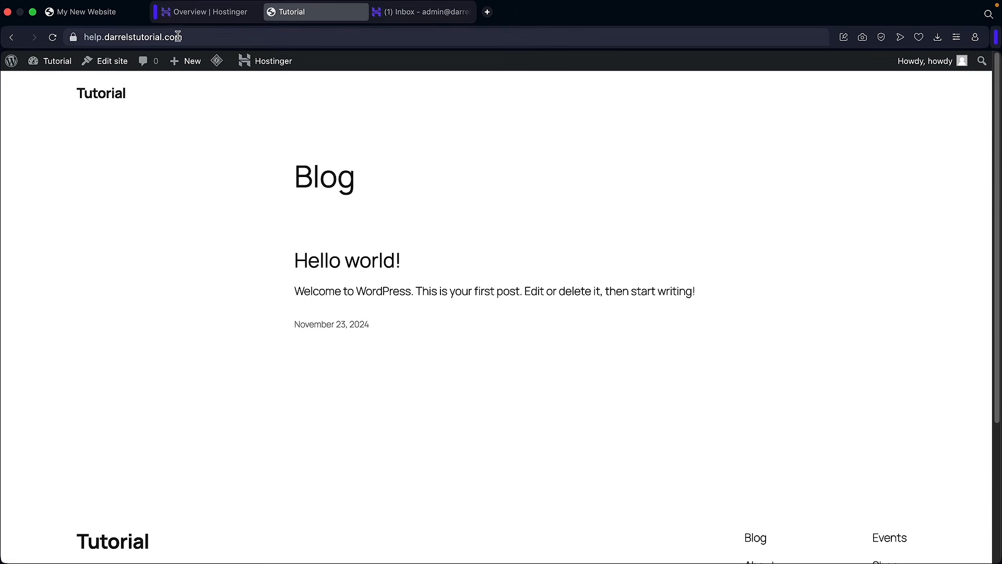
{"action": "left_click", "coordinate": [178, 35]}
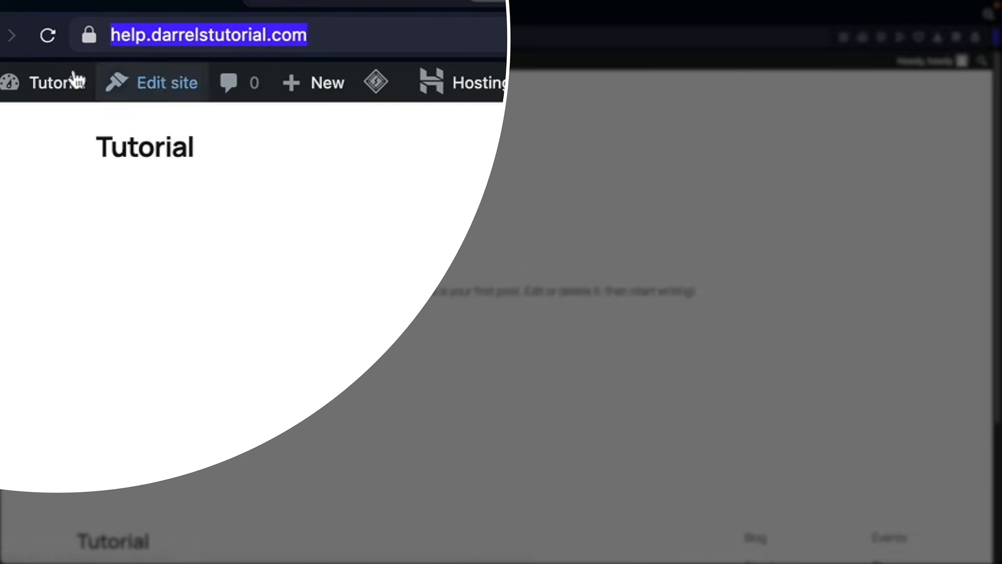
{"action": "mouse_move", "coordinate": [74, 83]}
{"action": "left_click", "coordinate": [62, 133]}
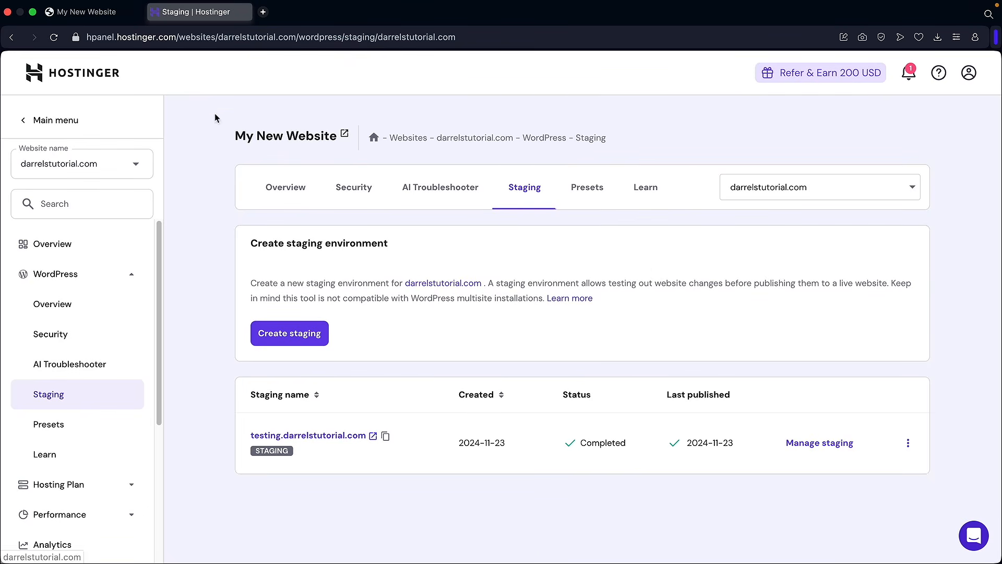
- Switch to the My New Website tab and reload the darrelstutorial.com homepage
{"action": "left_click", "coordinate": [107, 12]}
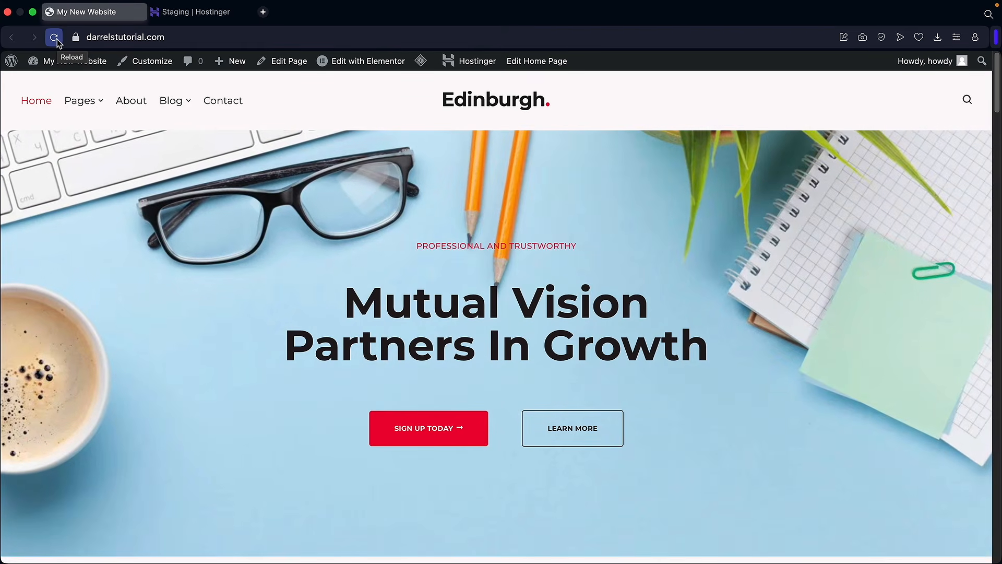
{"action": "left_click", "coordinate": [56, 40]}
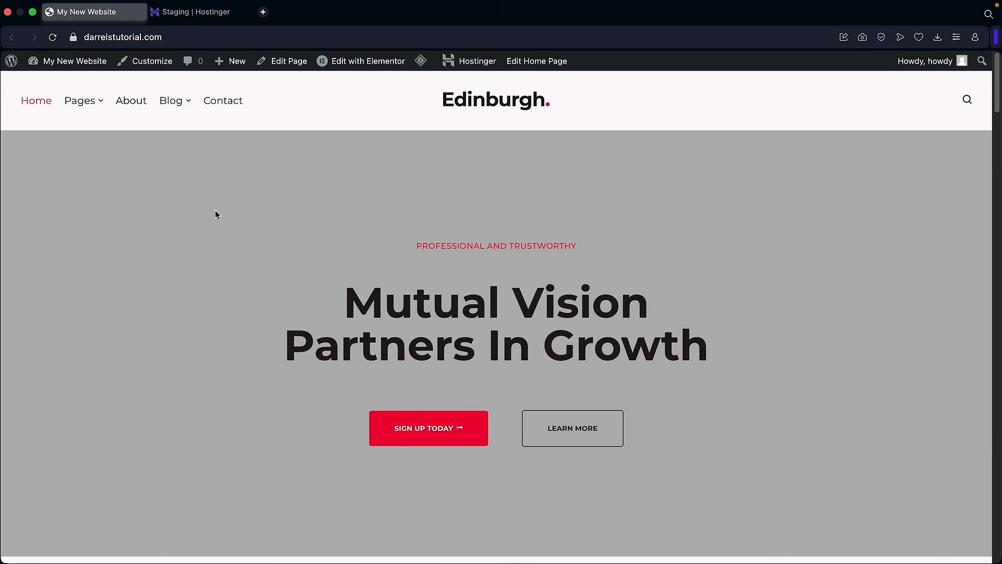
- Open Solace from the main site's dashboard and browse the starter templates
{"action": "mouse_move", "coordinate": [78, 61]}
{"action": "left_click", "coordinate": [77, 86]}
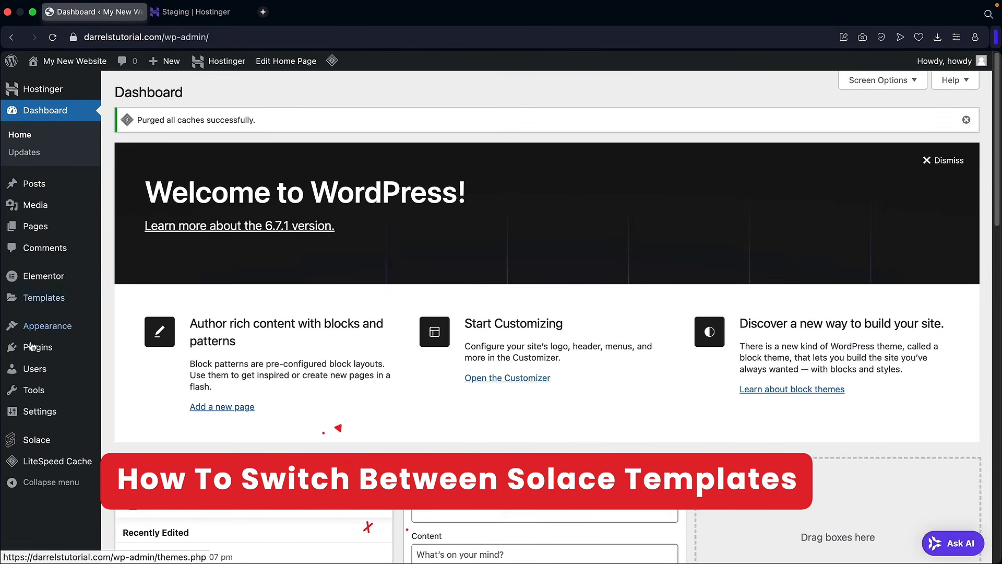
{"action": "left_click", "coordinate": [46, 441]}
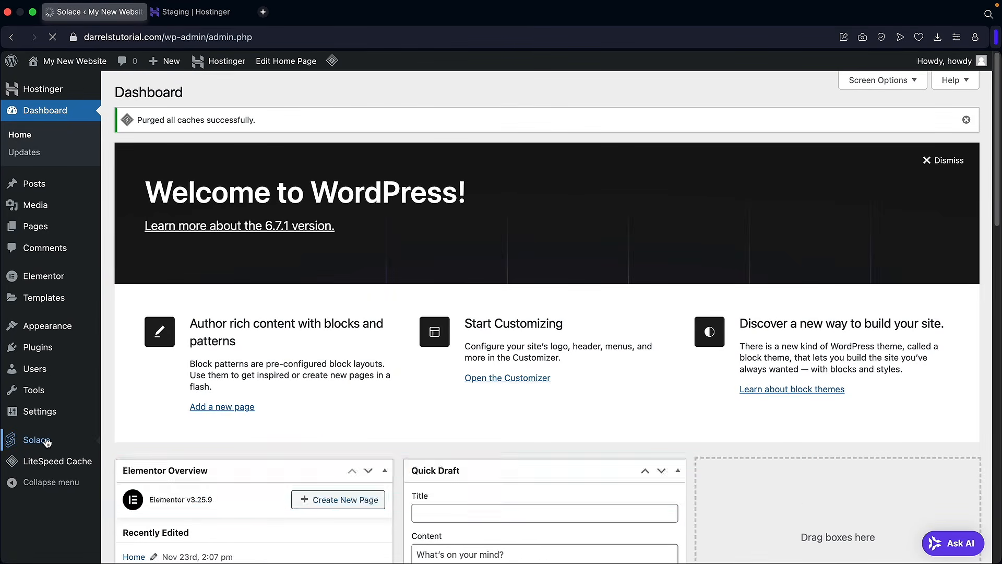
{"action": "left_click", "coordinate": [234, 408]}
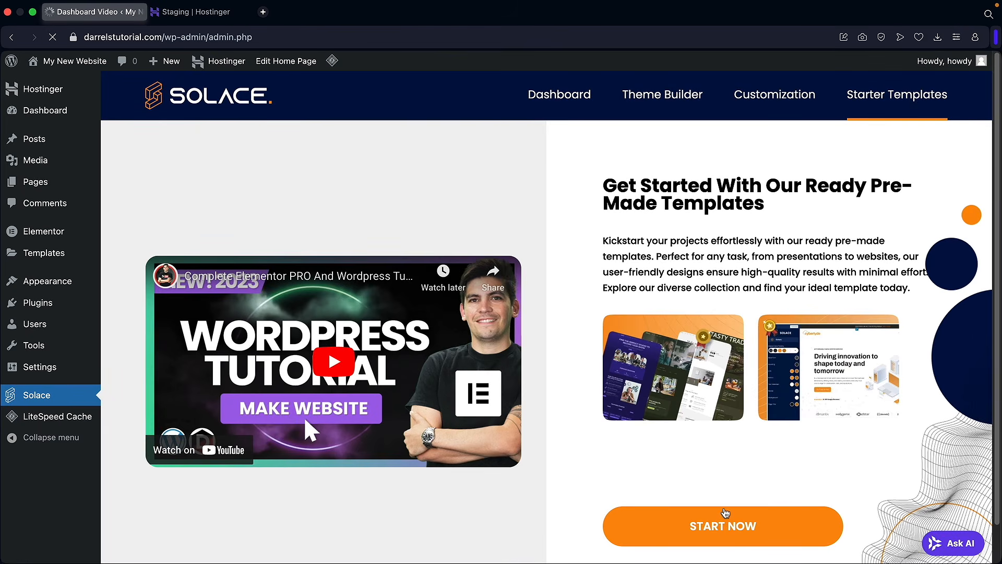
{"action": "scroll", "coordinate": [600, 365], "scroll_direction": "down", "scroll_amount": 5}
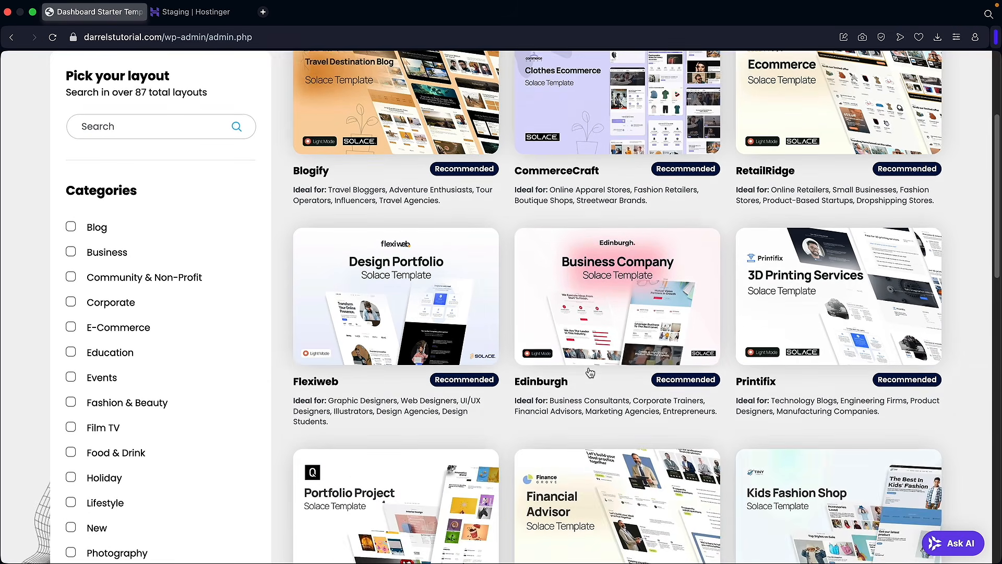
{"action": "scroll", "coordinate": [590, 372], "scroll_direction": "down", "scroll_amount": 3}
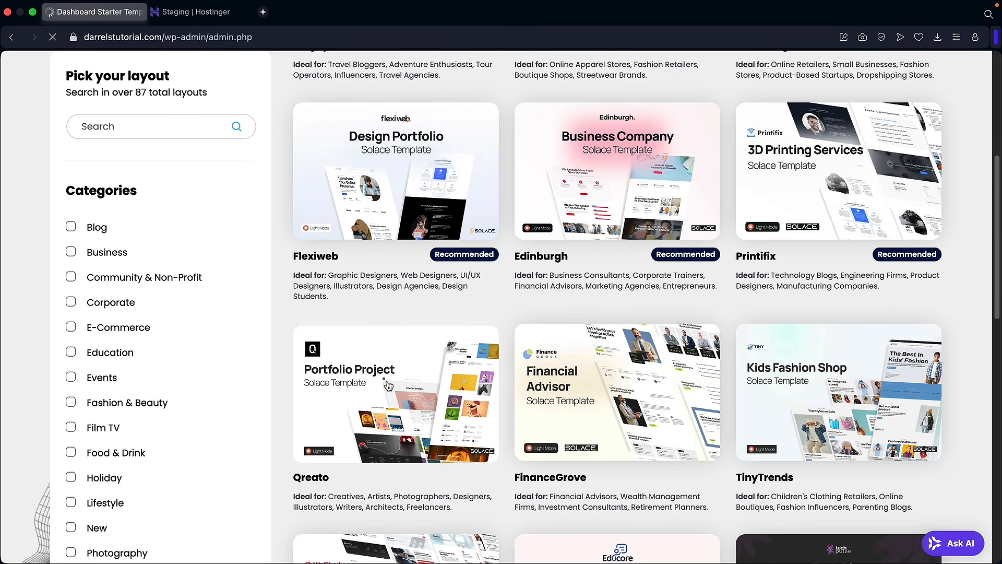
- Import Qreato with the red palette, deleting previously imported sites and skipping personal details
{"action": "left_click", "coordinate": [406, 374]}
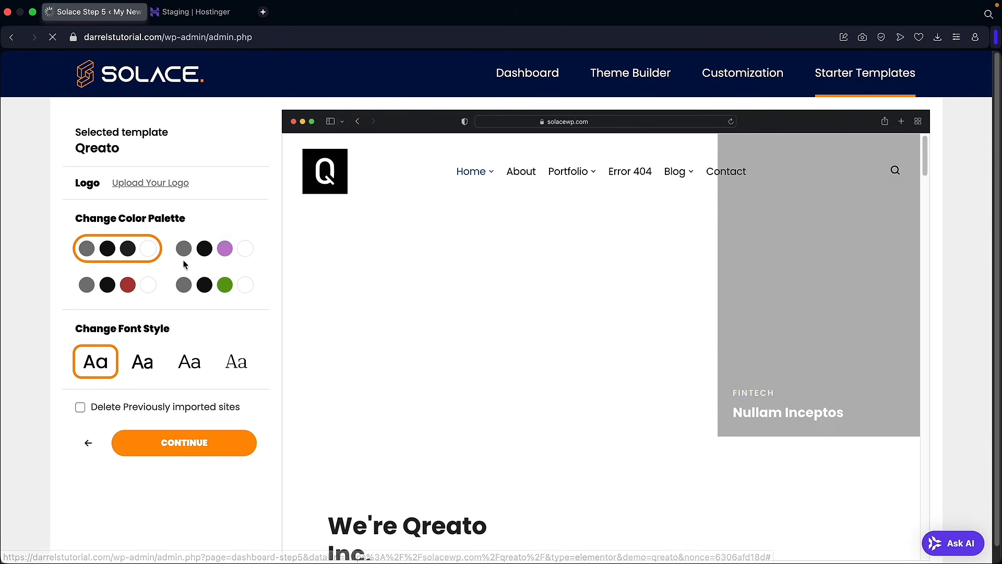
{"action": "left_click", "coordinate": [202, 261]}
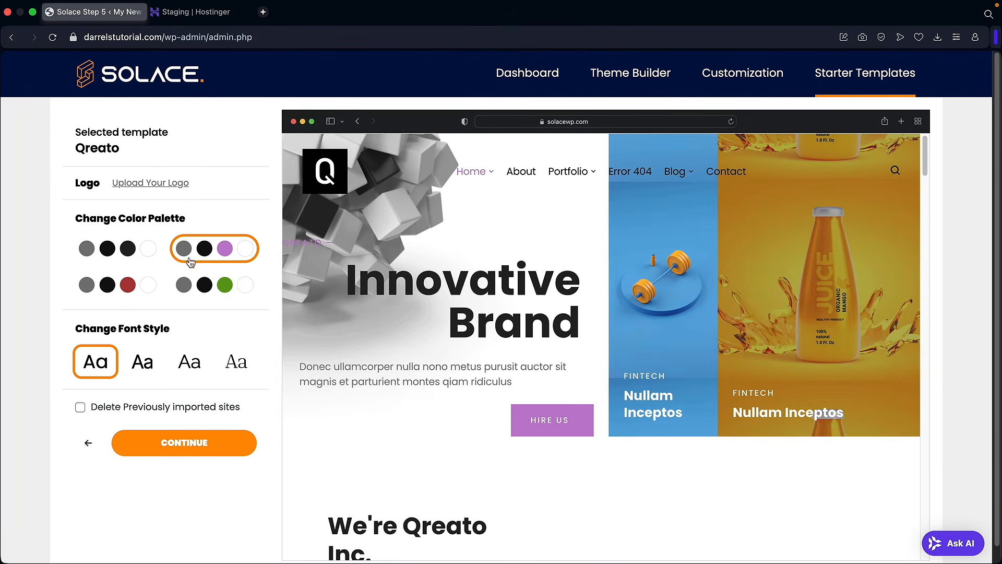
{"action": "left_click", "coordinate": [136, 280]}
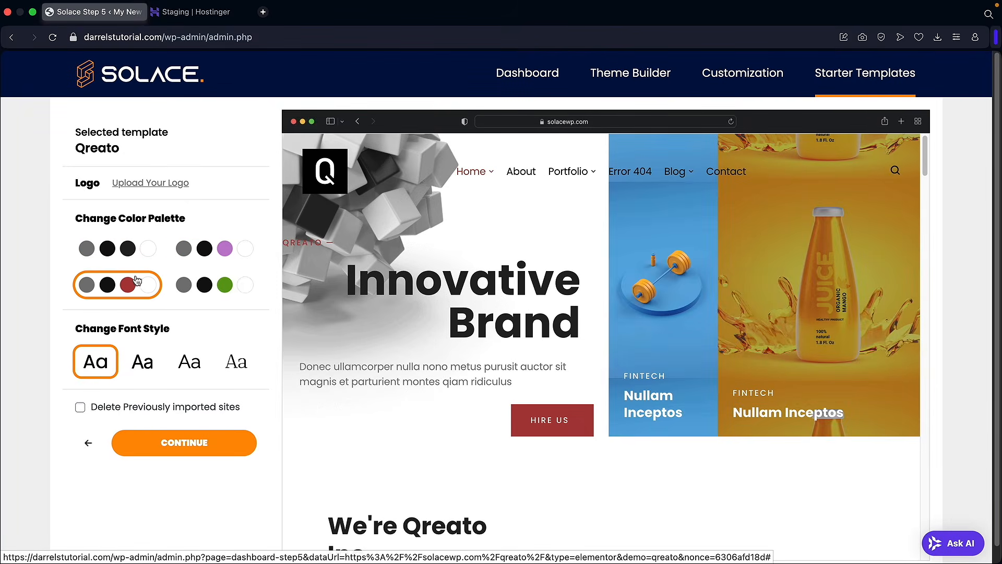
{"action": "left_click", "coordinate": [81, 411]}
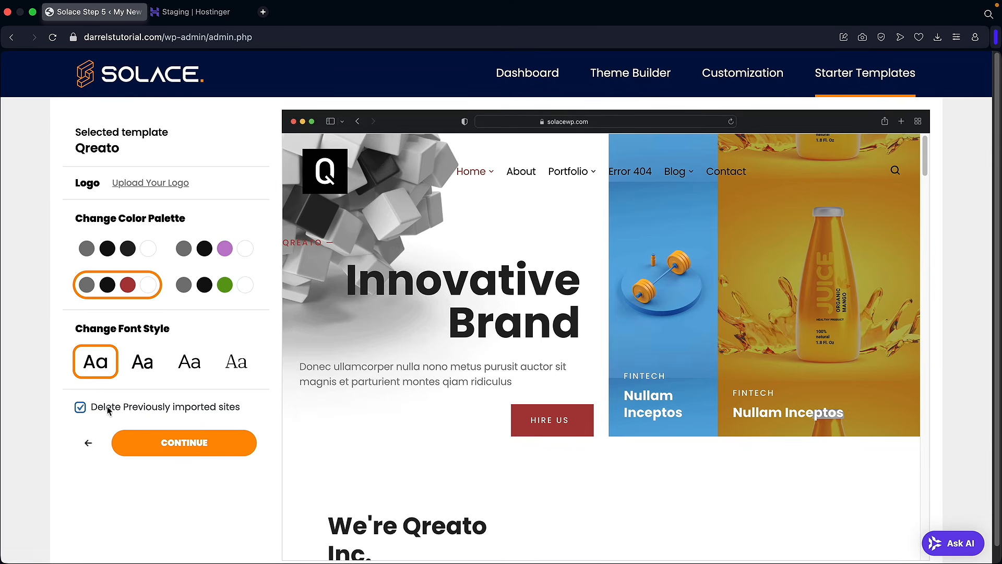
{"action": "left_click", "coordinate": [187, 444]}
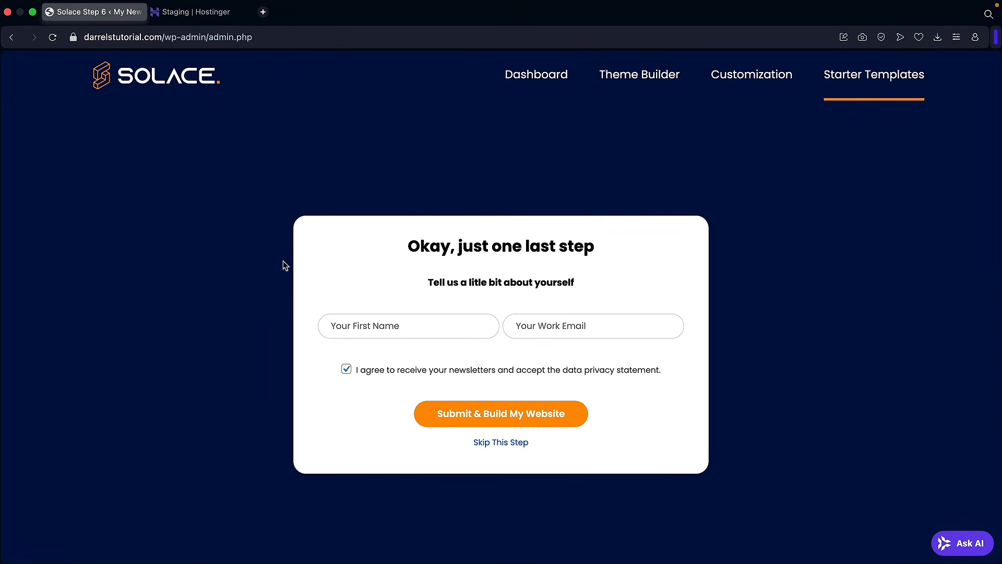
{"action": "left_click", "coordinate": [508, 446]}
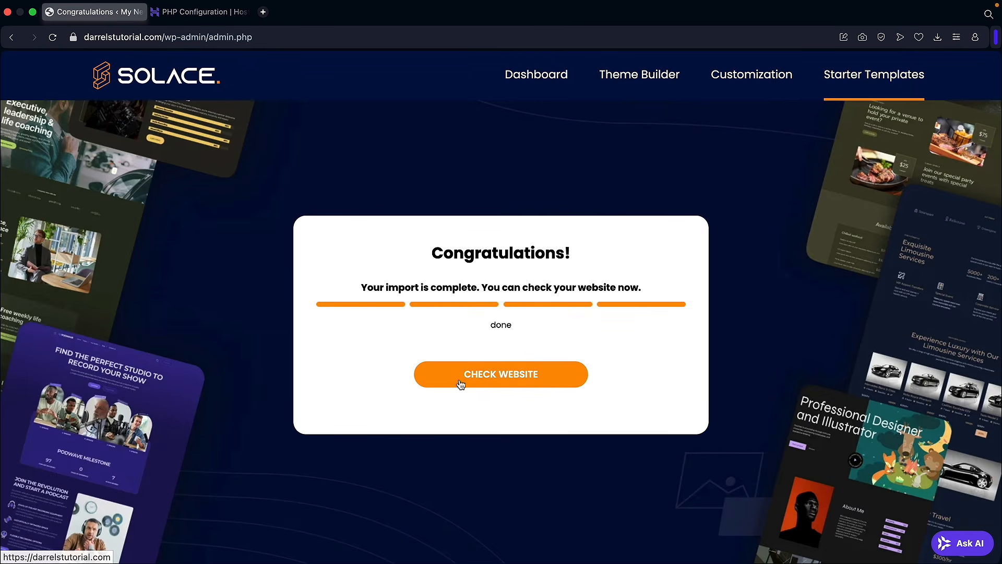
- View the website after the Qreato import, then return to the main site's admin dashboard
{"action": "left_click", "coordinate": [489, 373]}
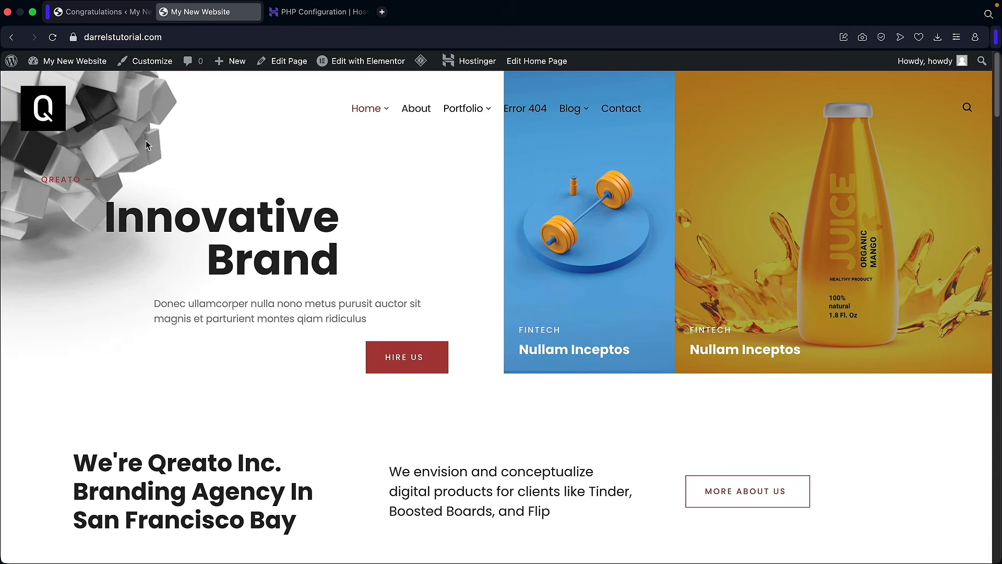
{"action": "mouse_move", "coordinate": [70, 62]}
{"action": "left_click", "coordinate": [67, 87]}
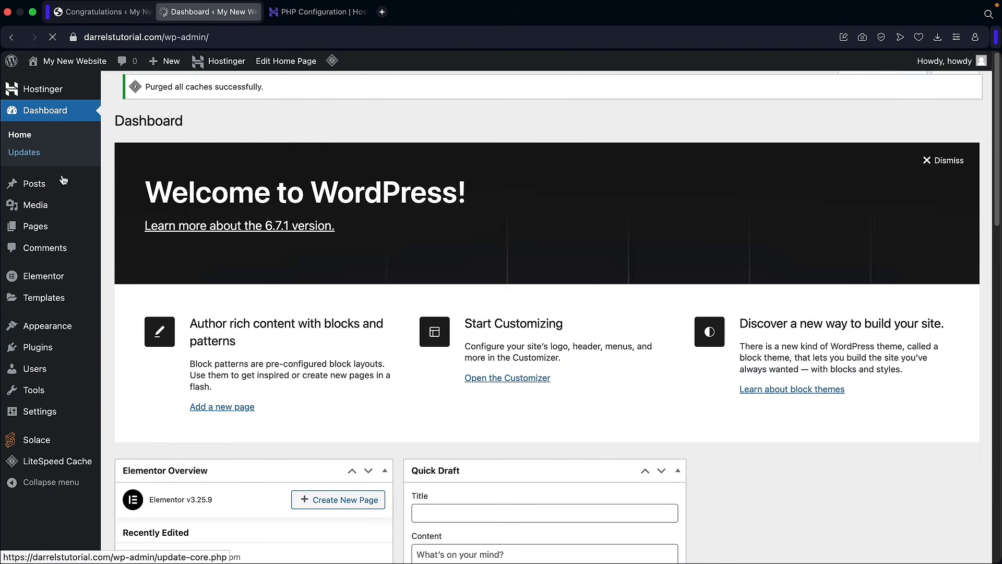
- Review the 14 imported pages, including Home, Home 2, Home 3, Portfolio and Team, in All Pages
{"action": "mouse_move", "coordinate": [49, 226]}
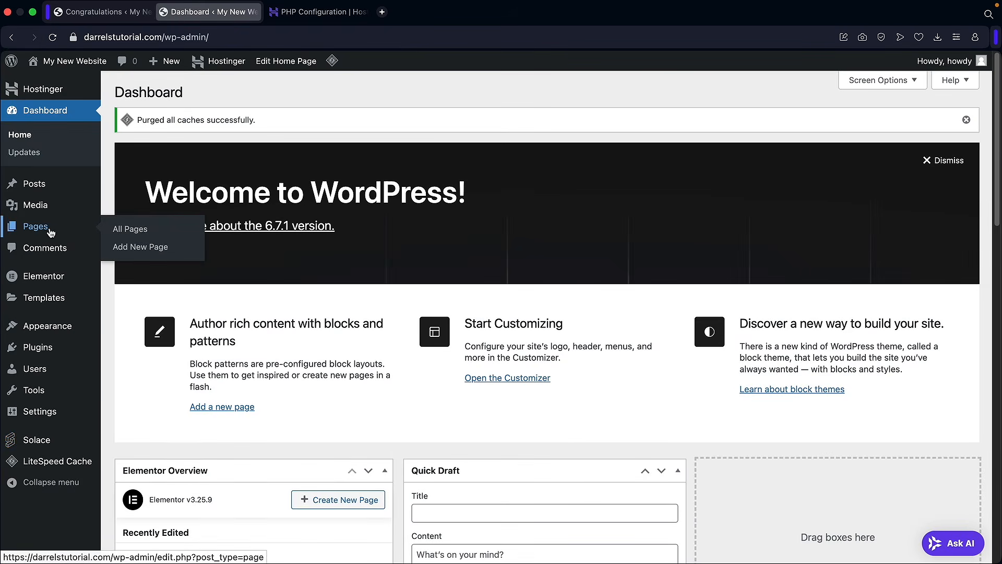
{"action": "left_click", "coordinate": [117, 231]}
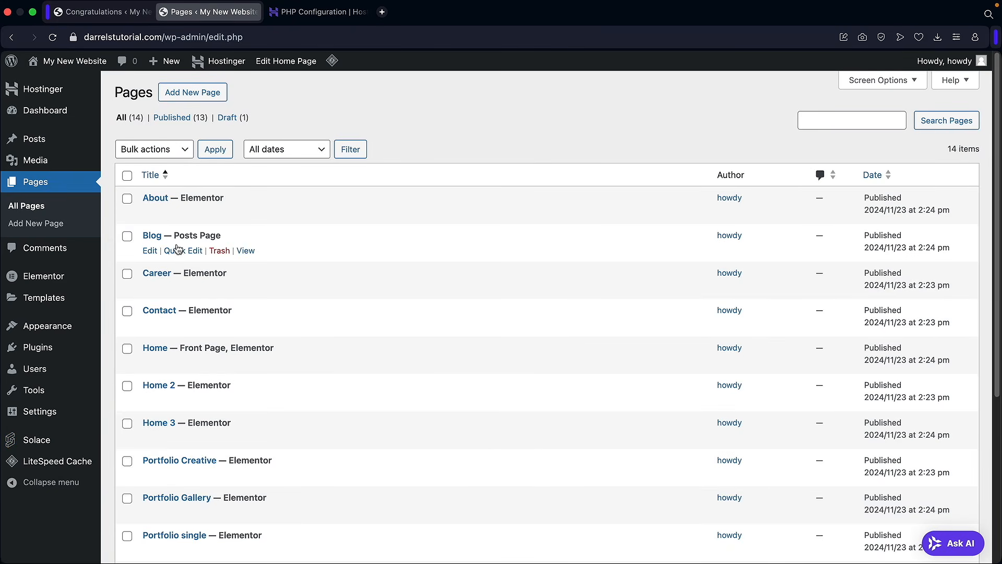
{"action": "scroll", "coordinate": [222, 313], "scroll_direction": "down", "scroll_amount": 3}
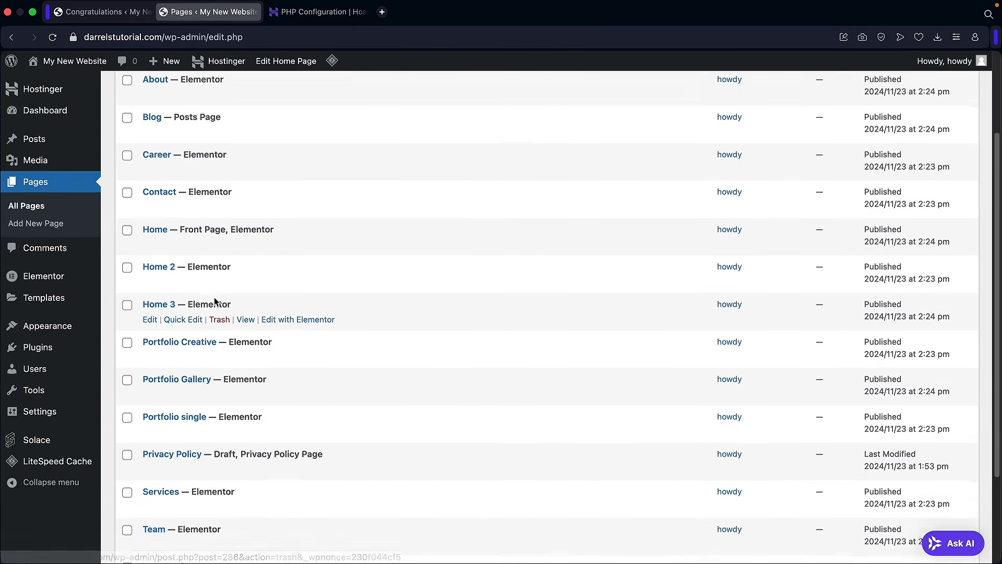
{"action": "scroll", "coordinate": [214, 302], "scroll_direction": "down", "scroll_amount": 3}
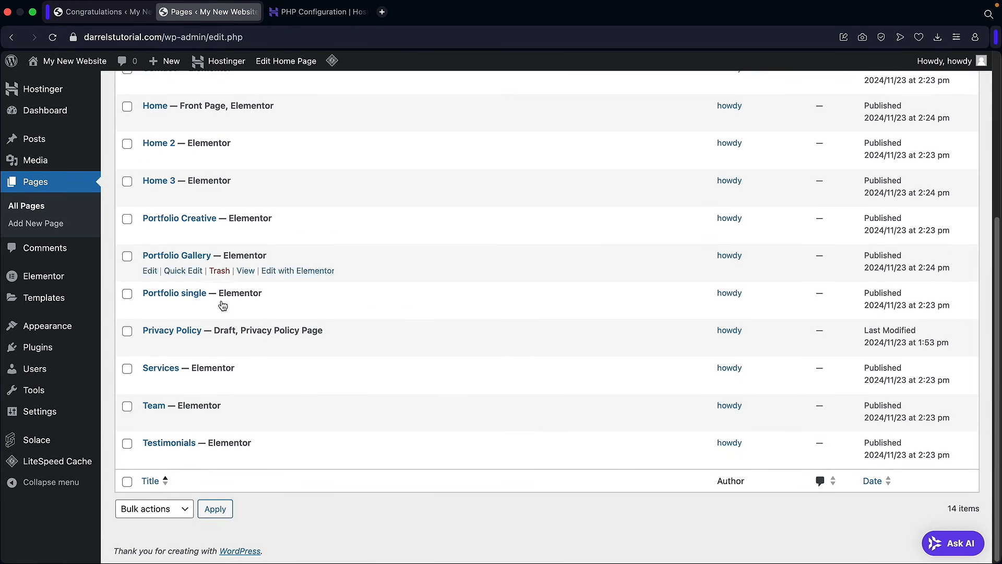
{"action": "scroll", "coordinate": [255, 327], "scroll_direction": "up", "scroll_amount": 5}
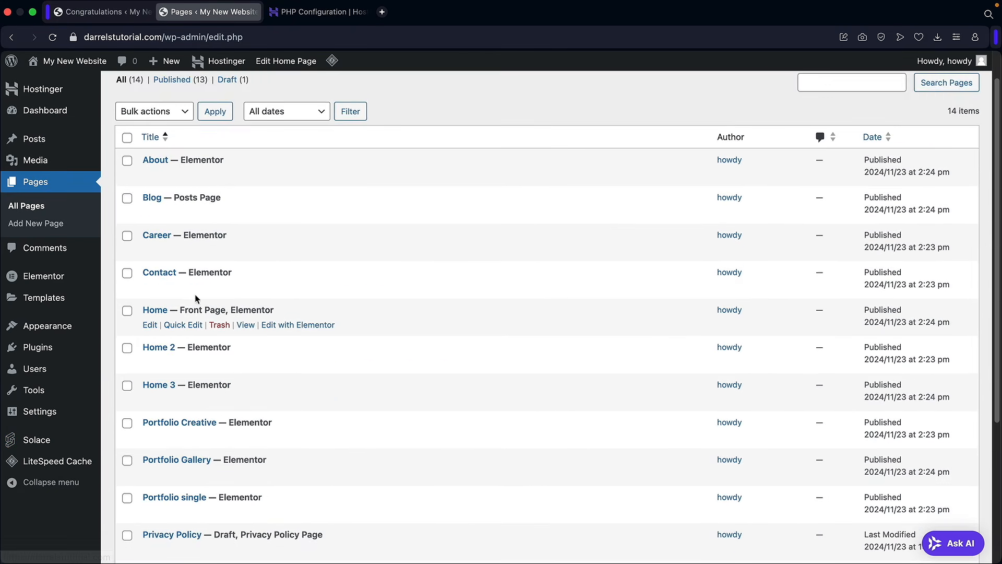
{"action": "scroll", "coordinate": [217, 258], "scroll_direction": "up", "scroll_amount": 1}
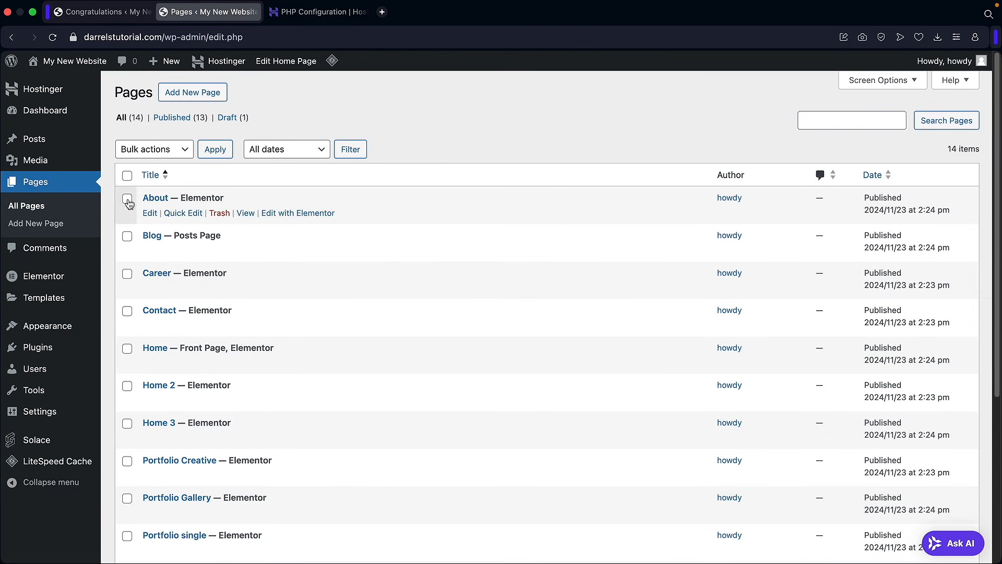
{"action": "mouse_move", "coordinate": [87, 80]}
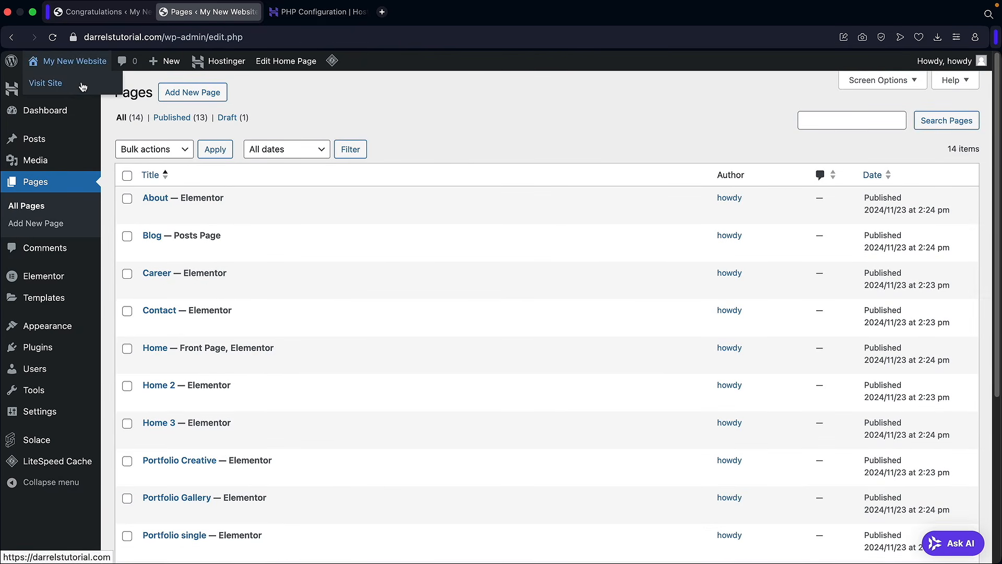